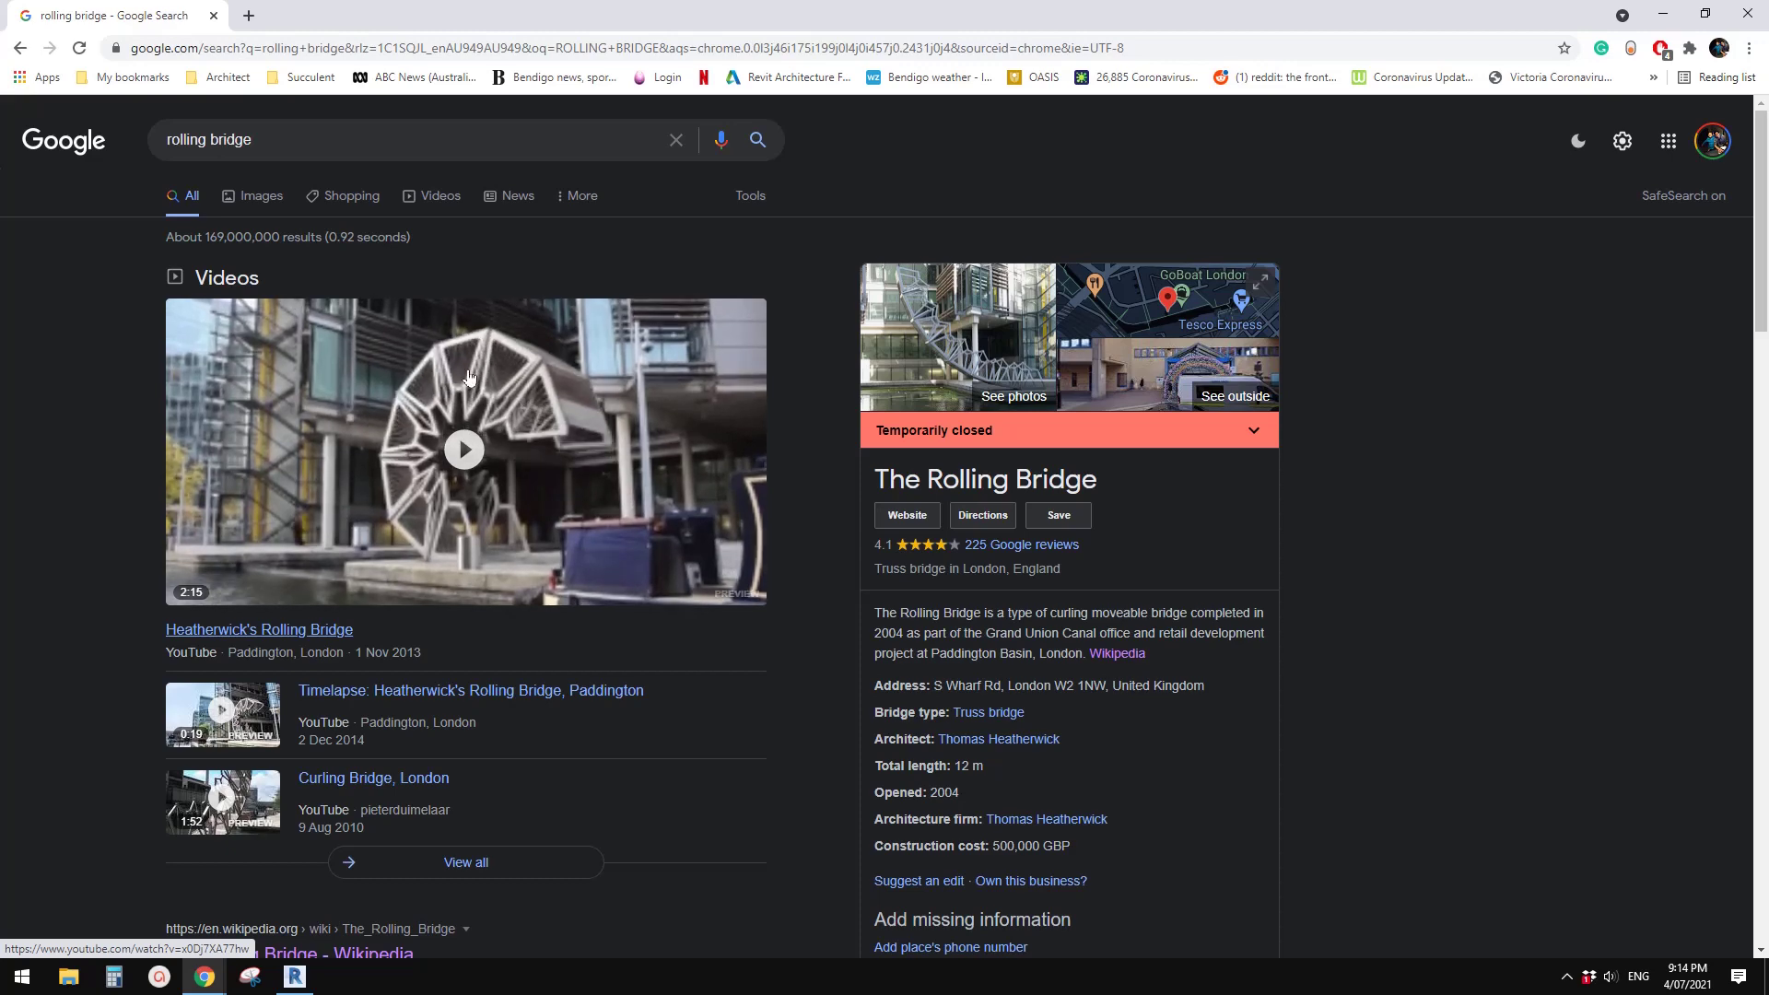
Switch to Revit and examine the curled rolling bridge model in the 3D view
left_click(295, 976)
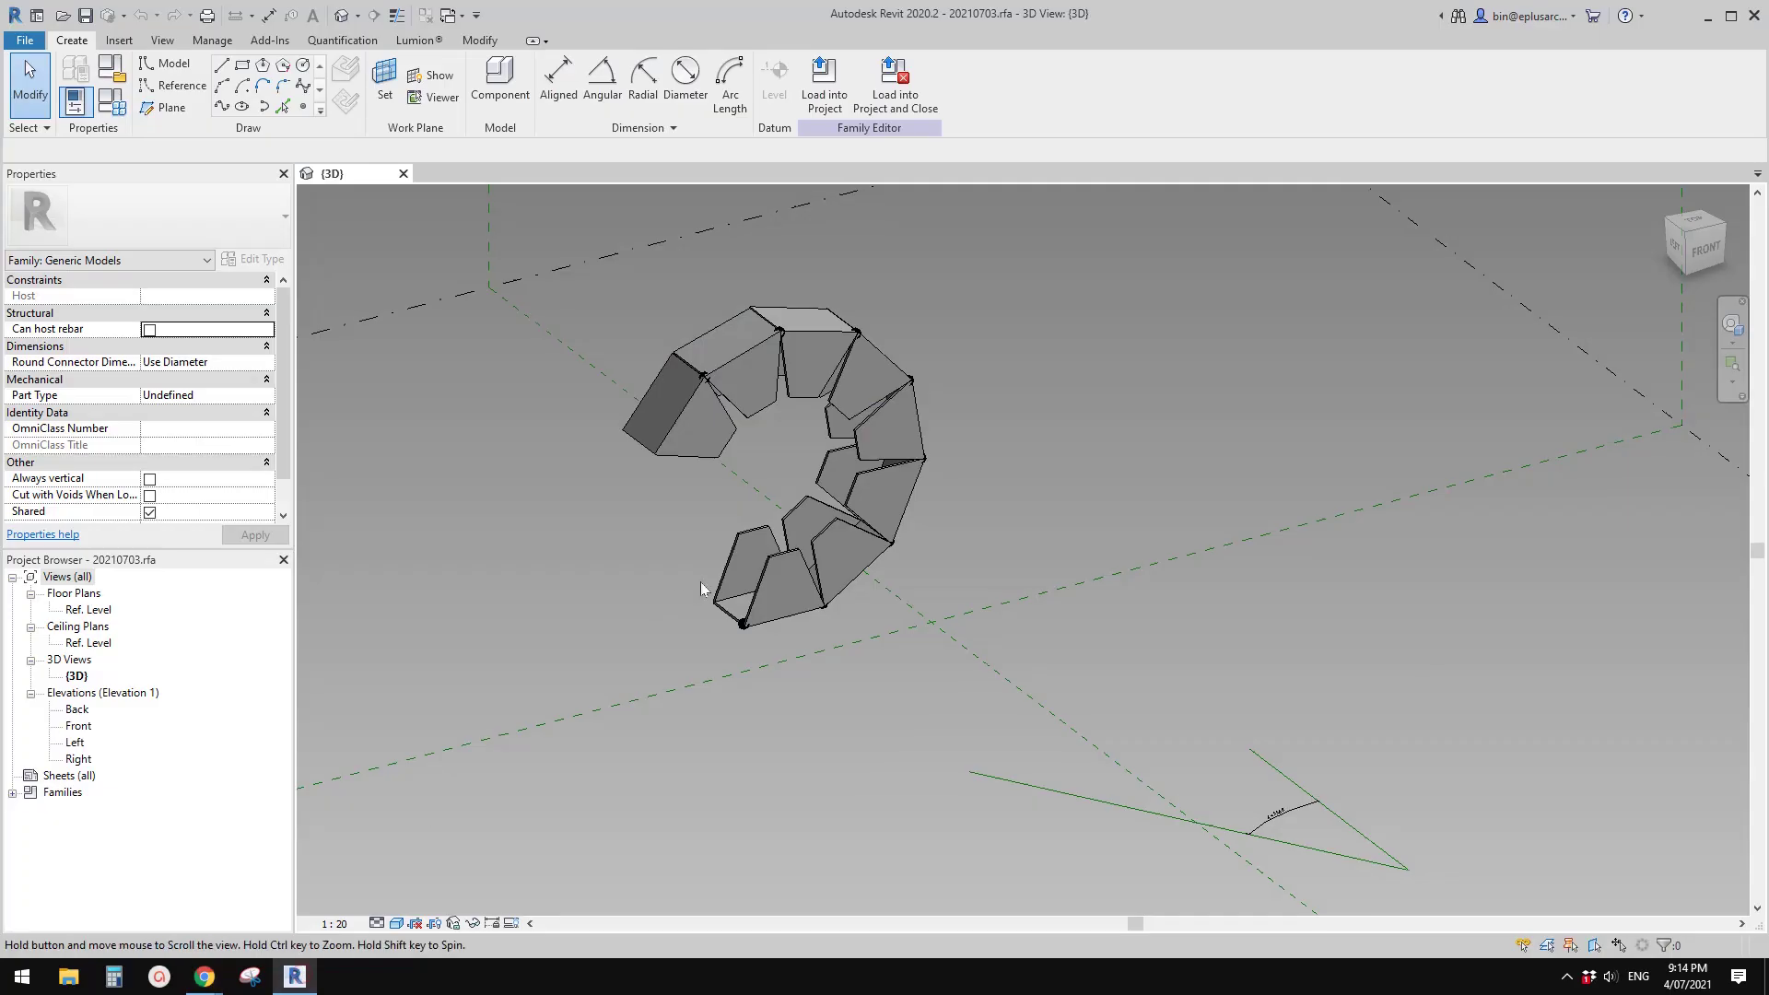
left_click(837, 502)
scroll(854, 552, "down", 1)
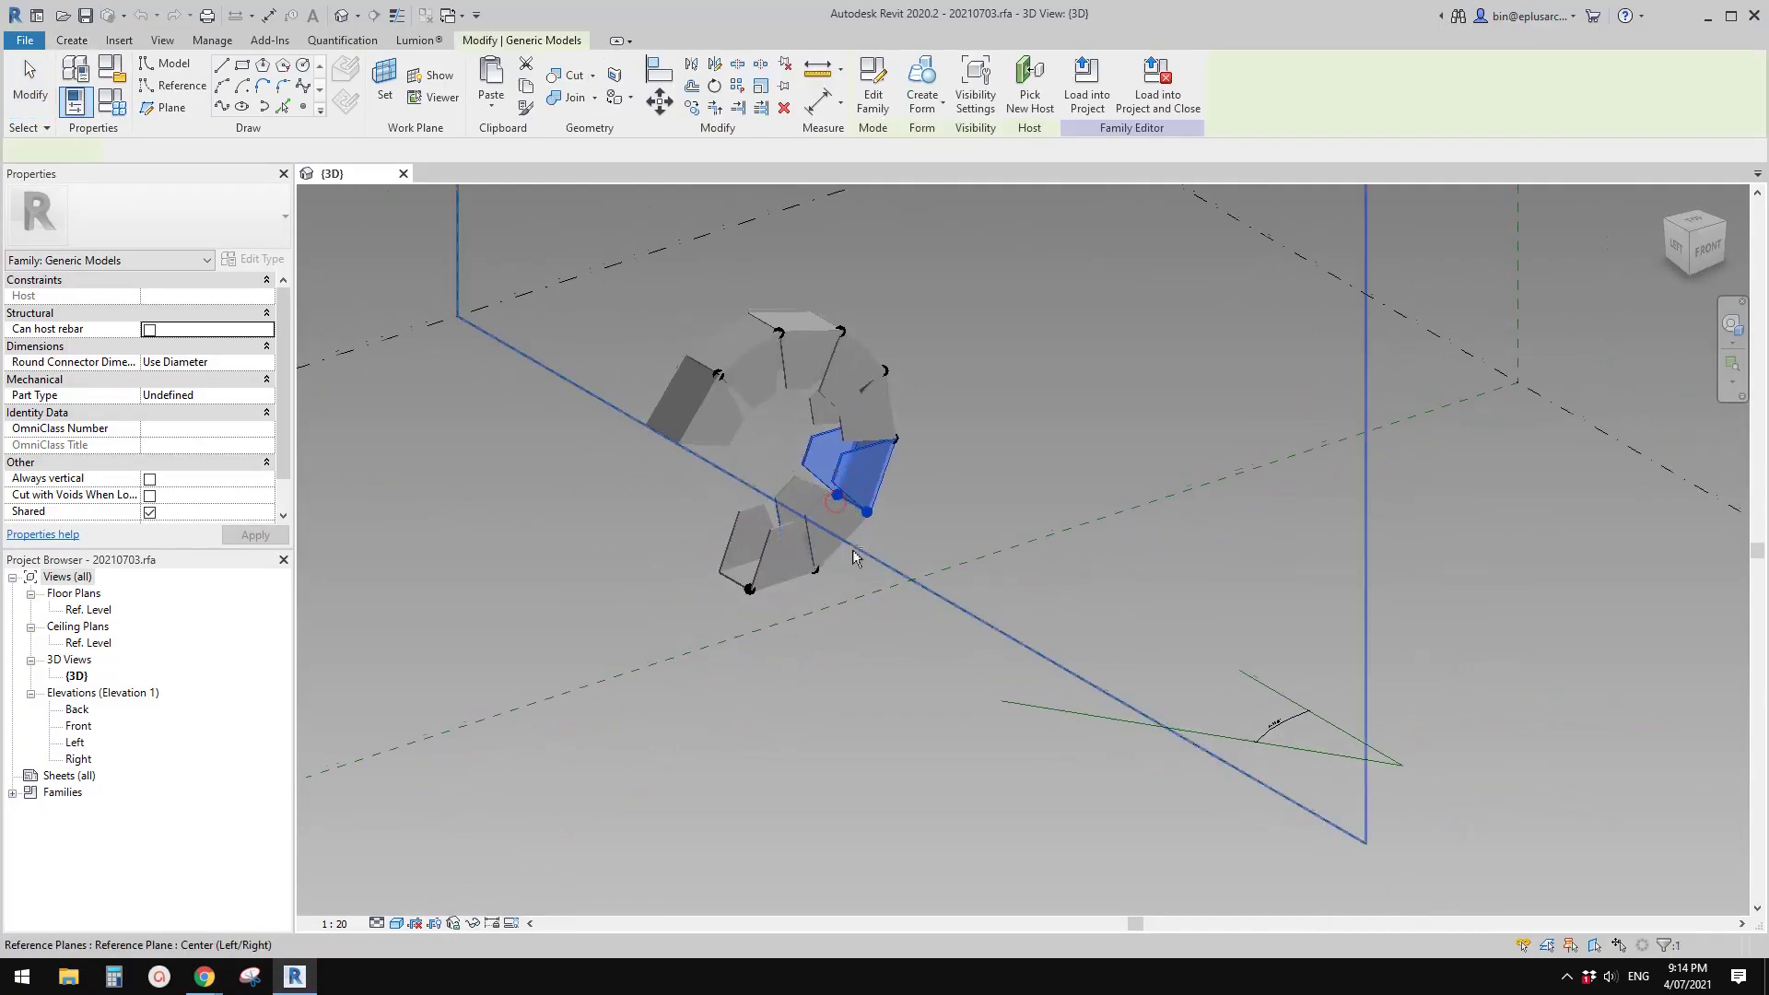
mouse_move(853, 553)
middle_mouse_down("shift")
mouse_move(896, 529)
mouse_move(855, 539)
middle_mouse_up("shift")
key("Escape")
middle_click_drag(802, 391, 840, 457)
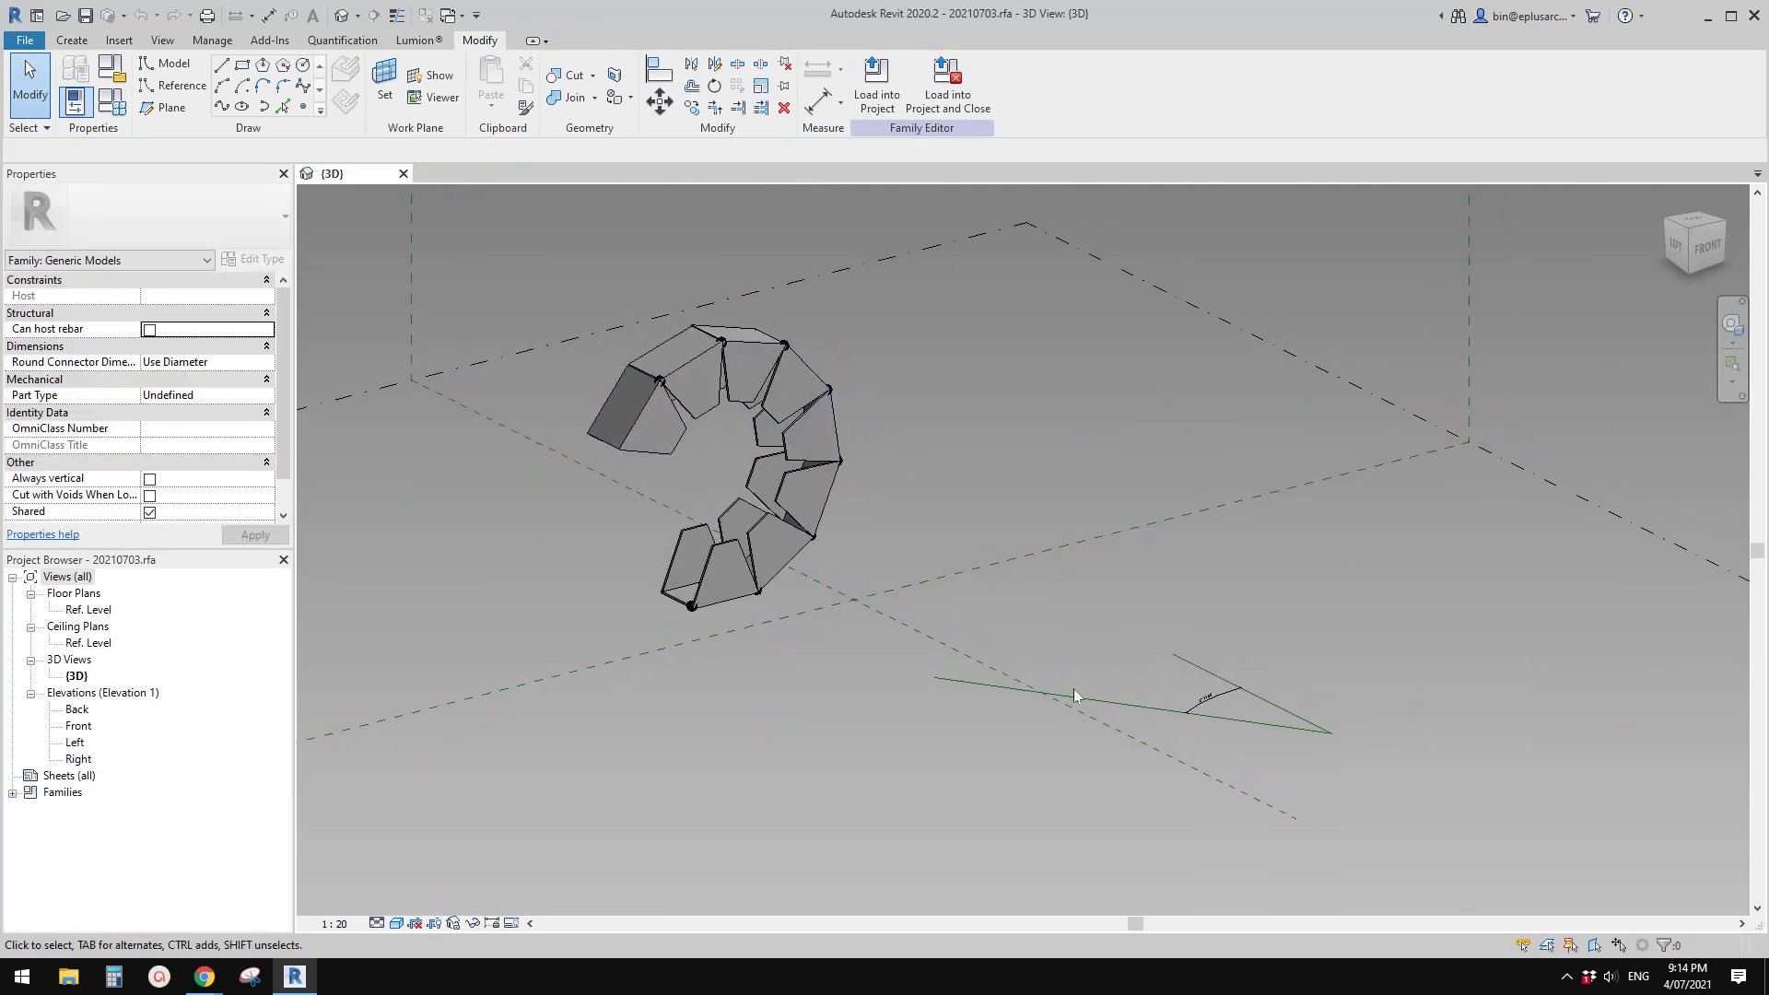
Swing the free end of the angled reference line through several angles to flex the bridge, finishing at 9°
left_click(1026, 692)
left_click_drag(962, 682, 985, 655)
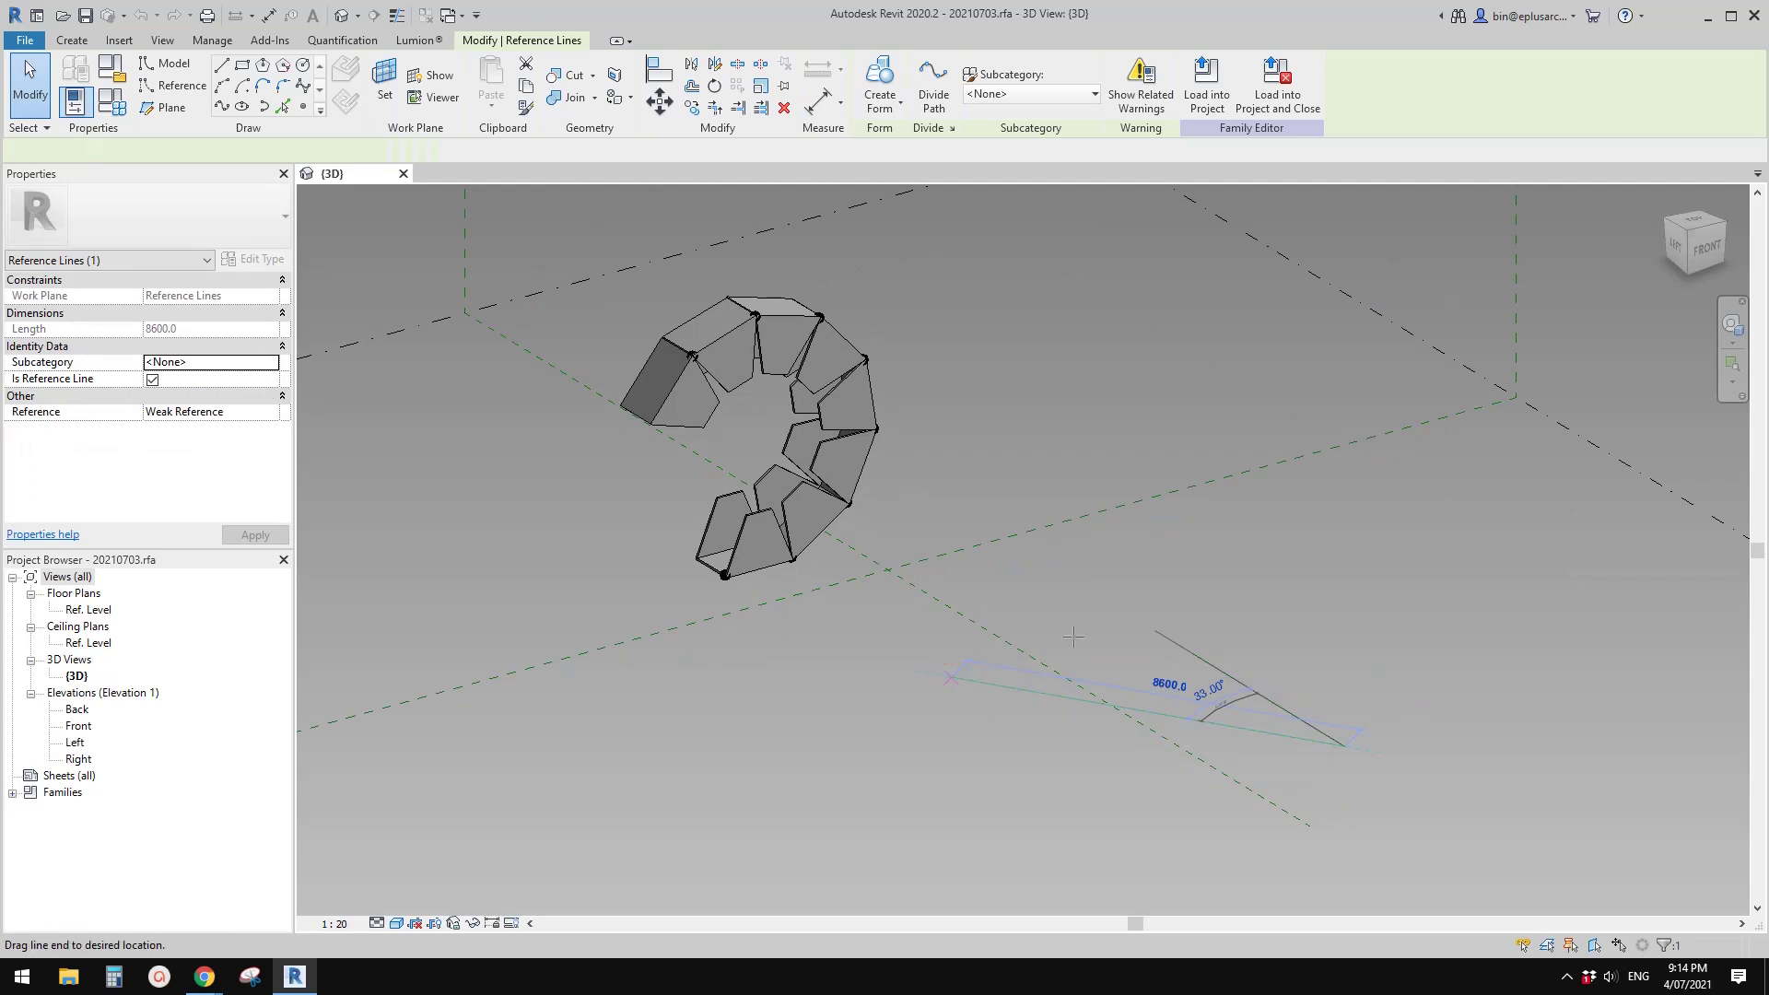
left_click_drag(1134, 616, 1013, 726)
left_click_drag(1064, 670, 1130, 613)
left_click_drag(1257, 619, 1146, 659)
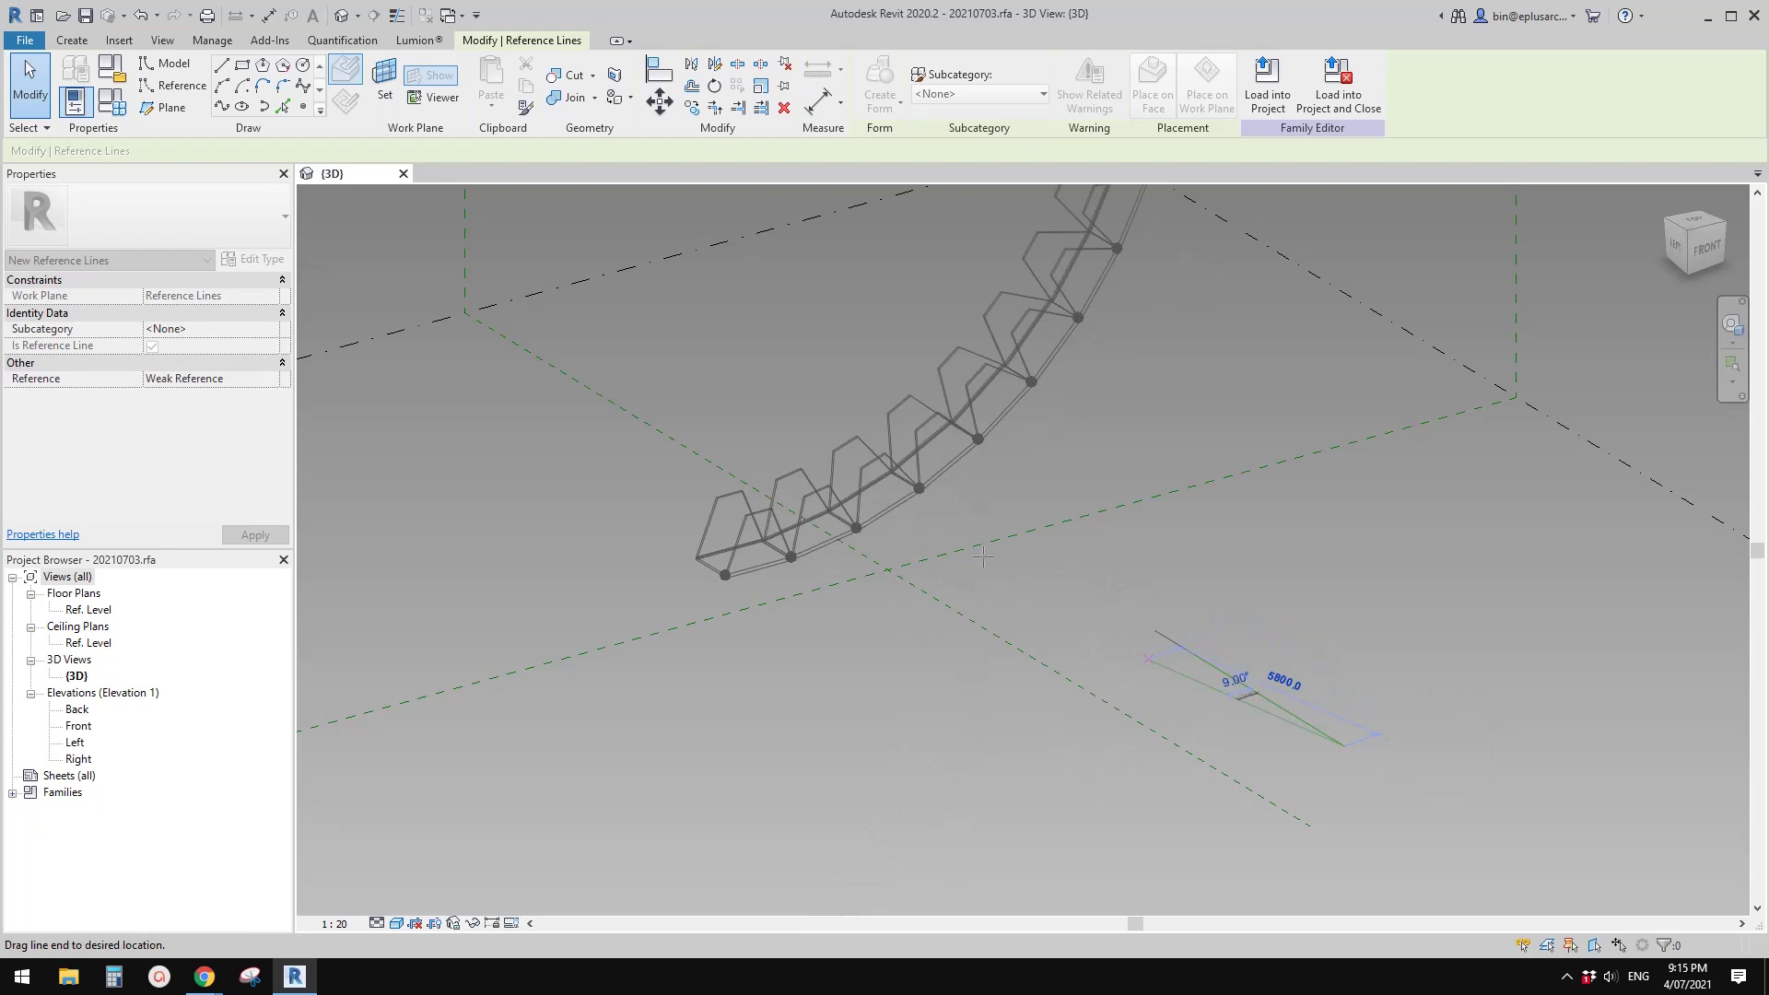
middle_click_drag(1017, 536, 979, 574)
key("Escape")
Close the bridge family and create a new family from the Metric Generic Model Adaptive template
left_click(404, 174)
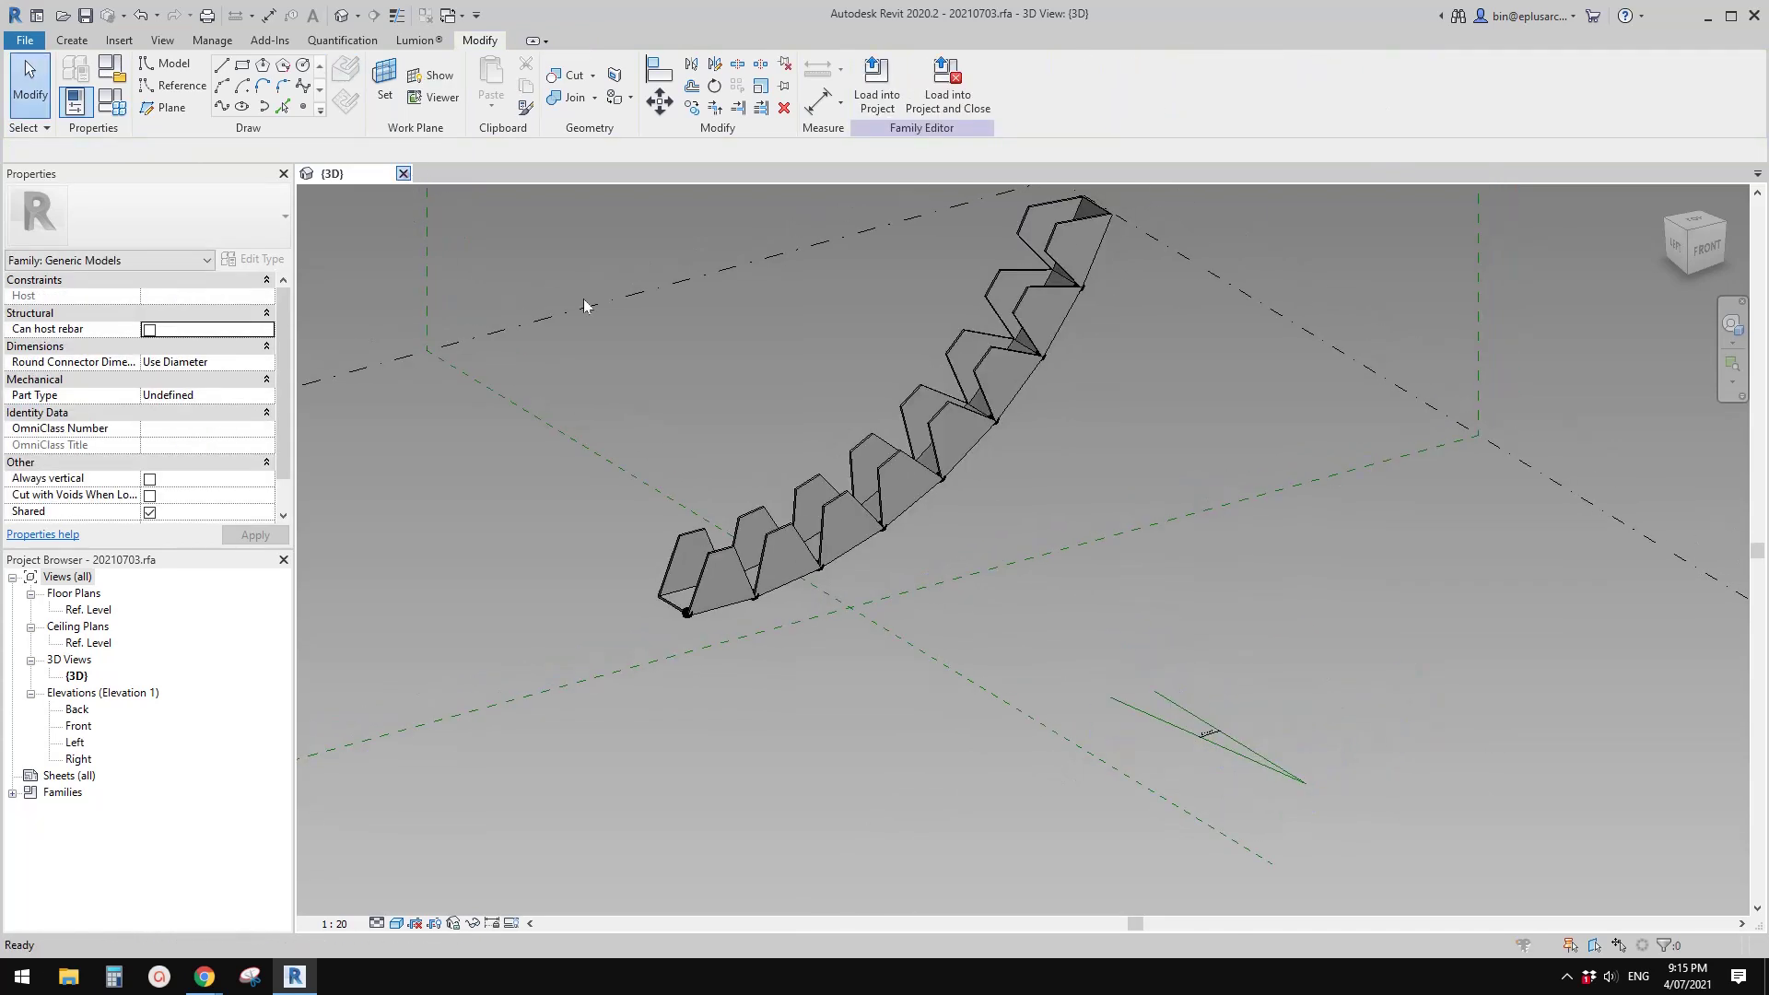
left_click(923, 489)
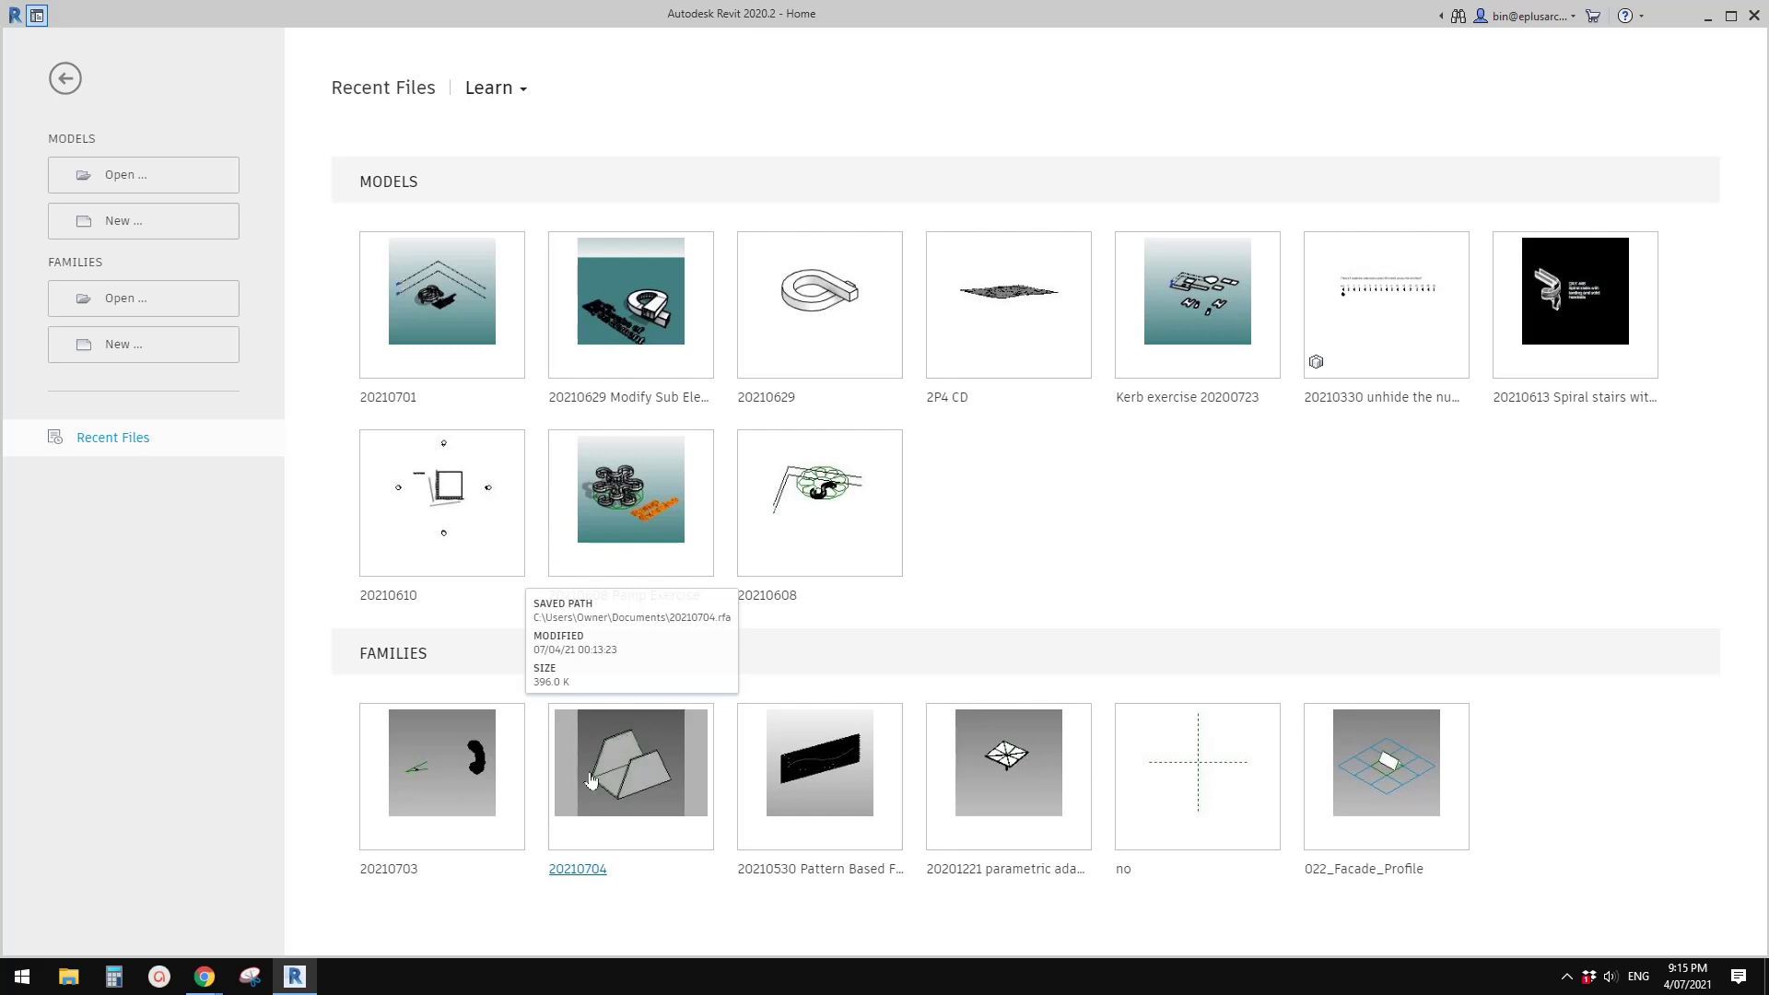
left_click(143, 353)
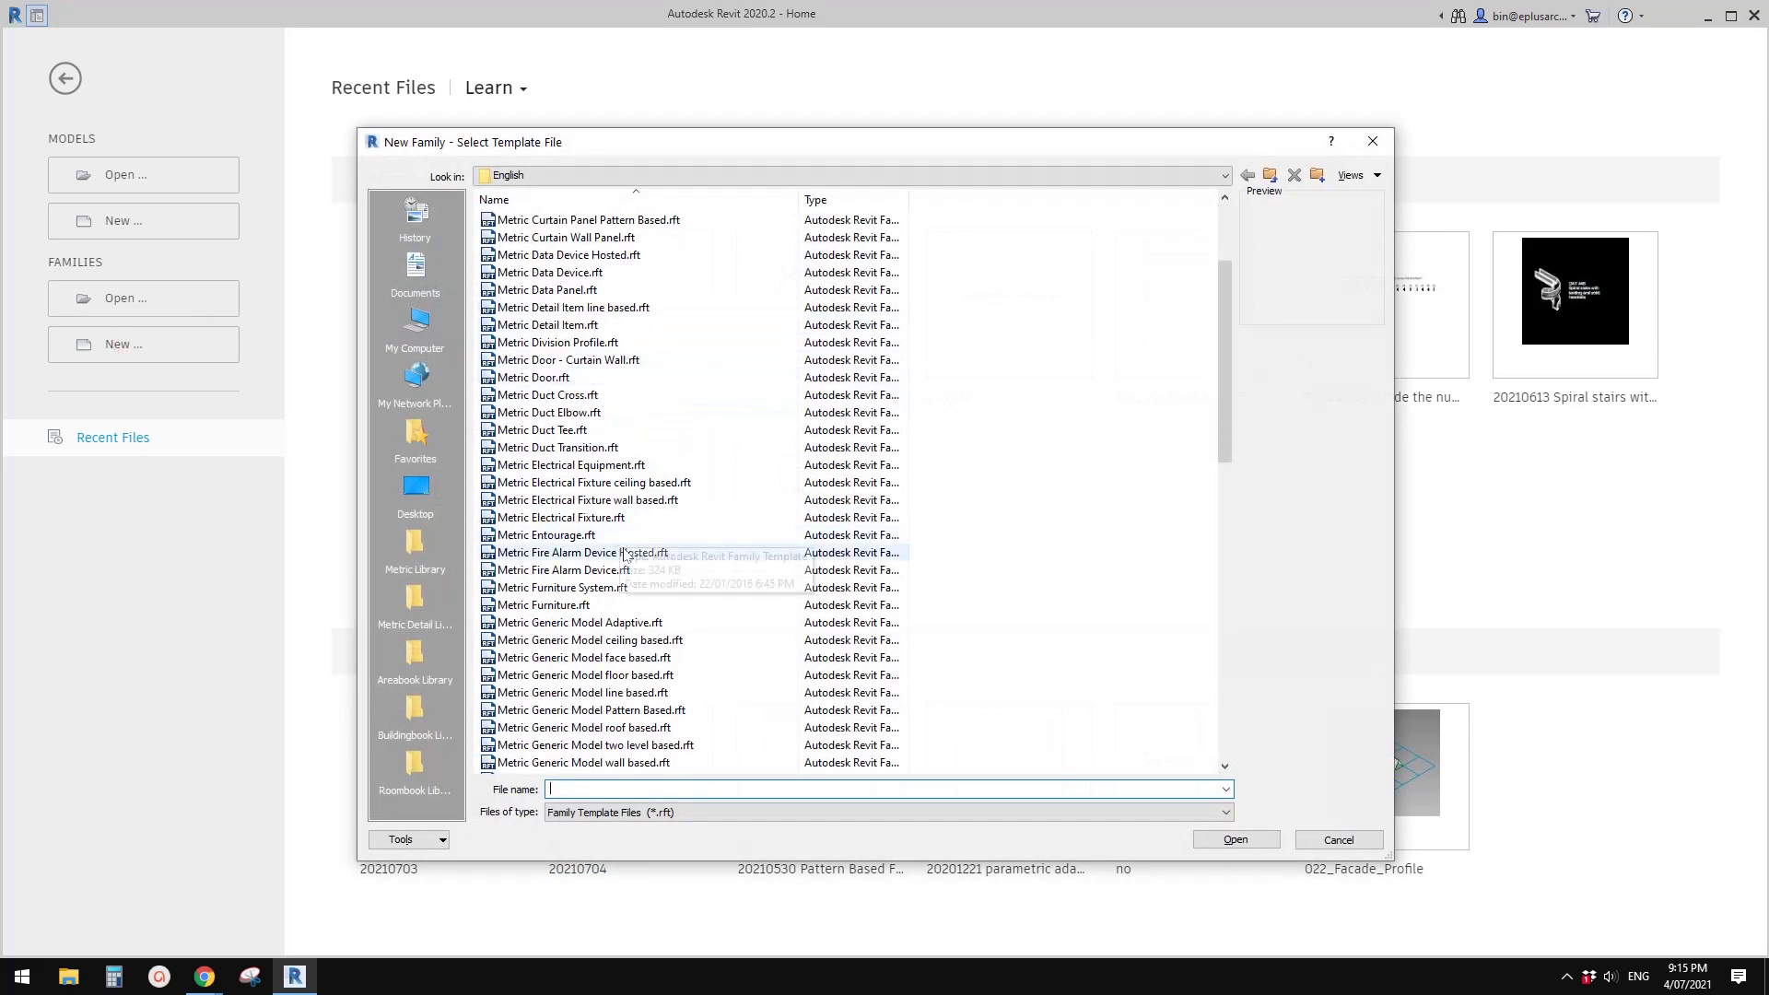
double_click(612, 623)
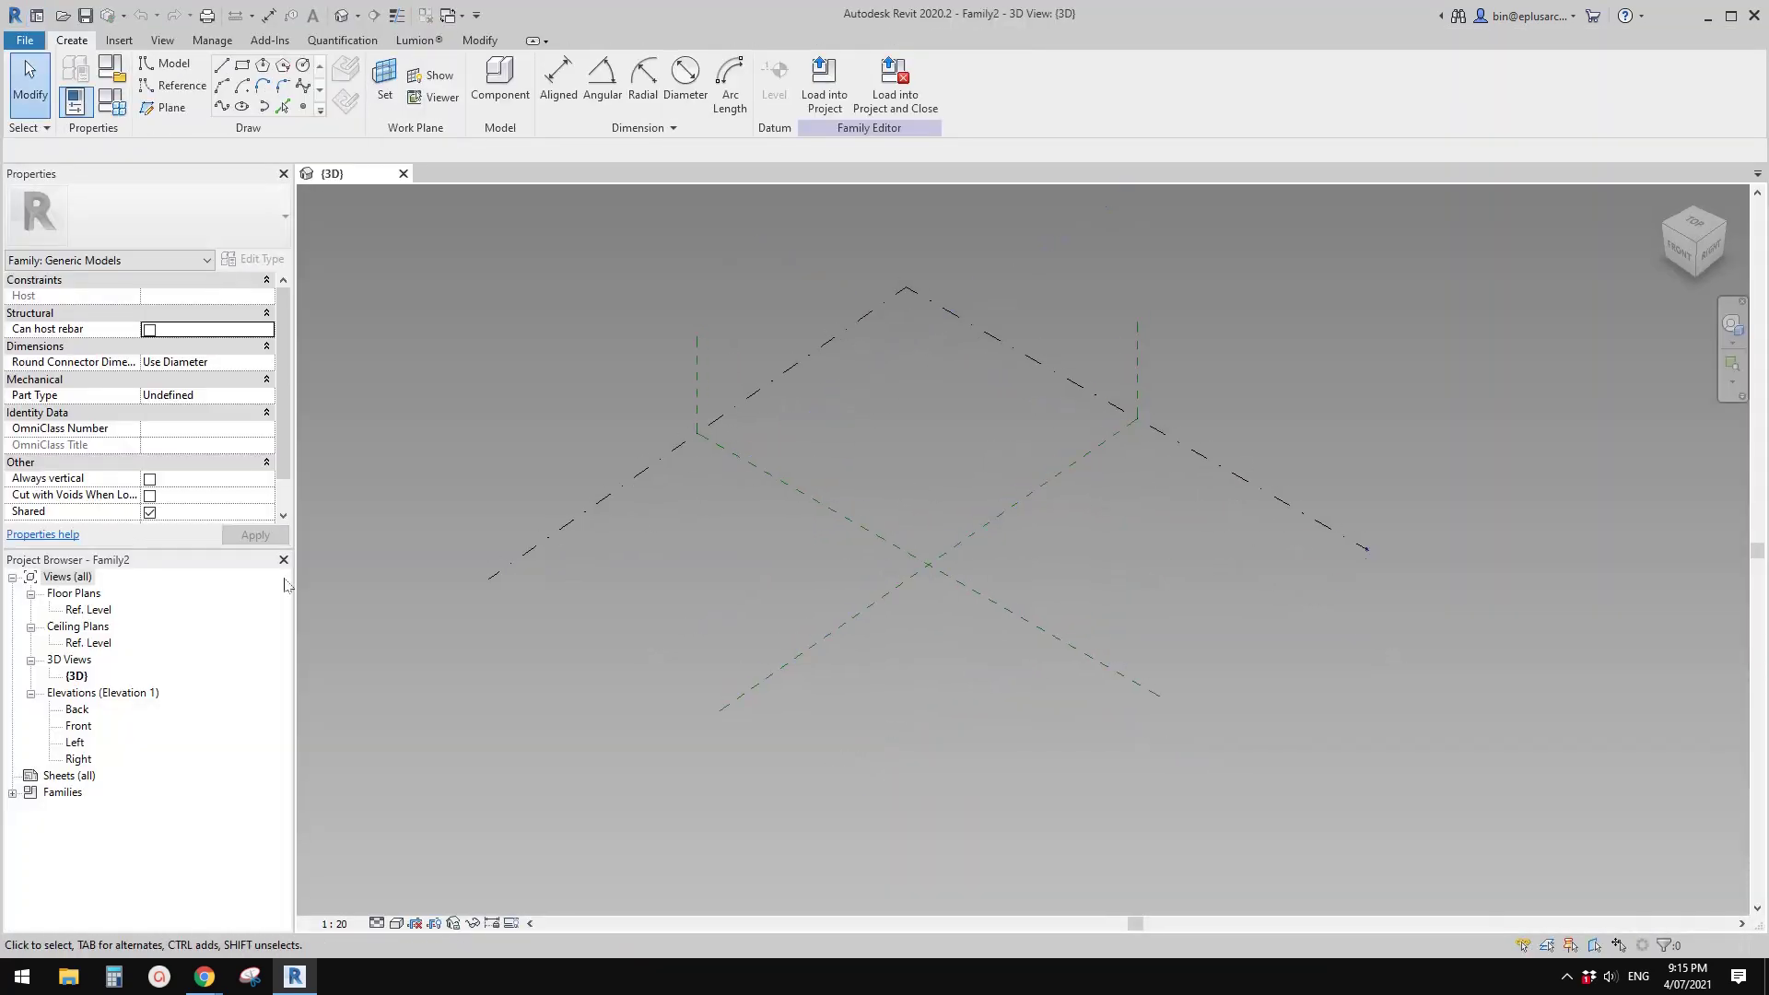
Place a point on the Ref. Level floor plan near the reference plane intersection and make it adaptive
double_click(88, 610)
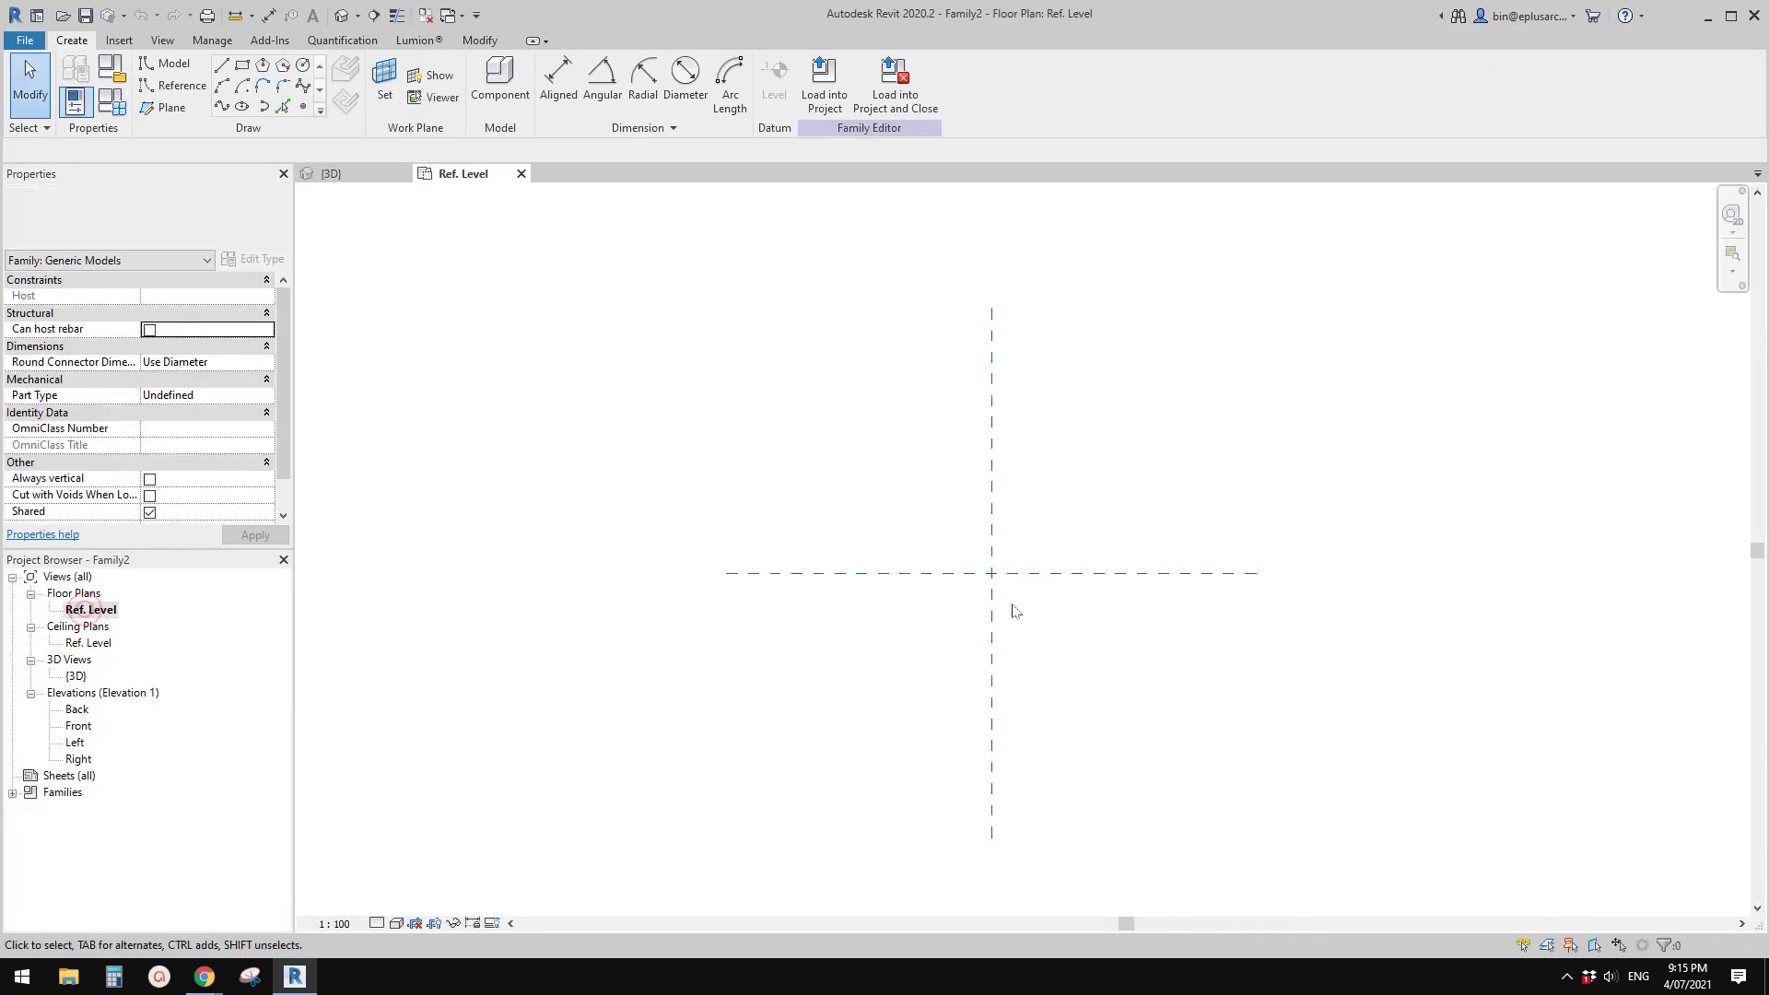
left_click(303, 107)
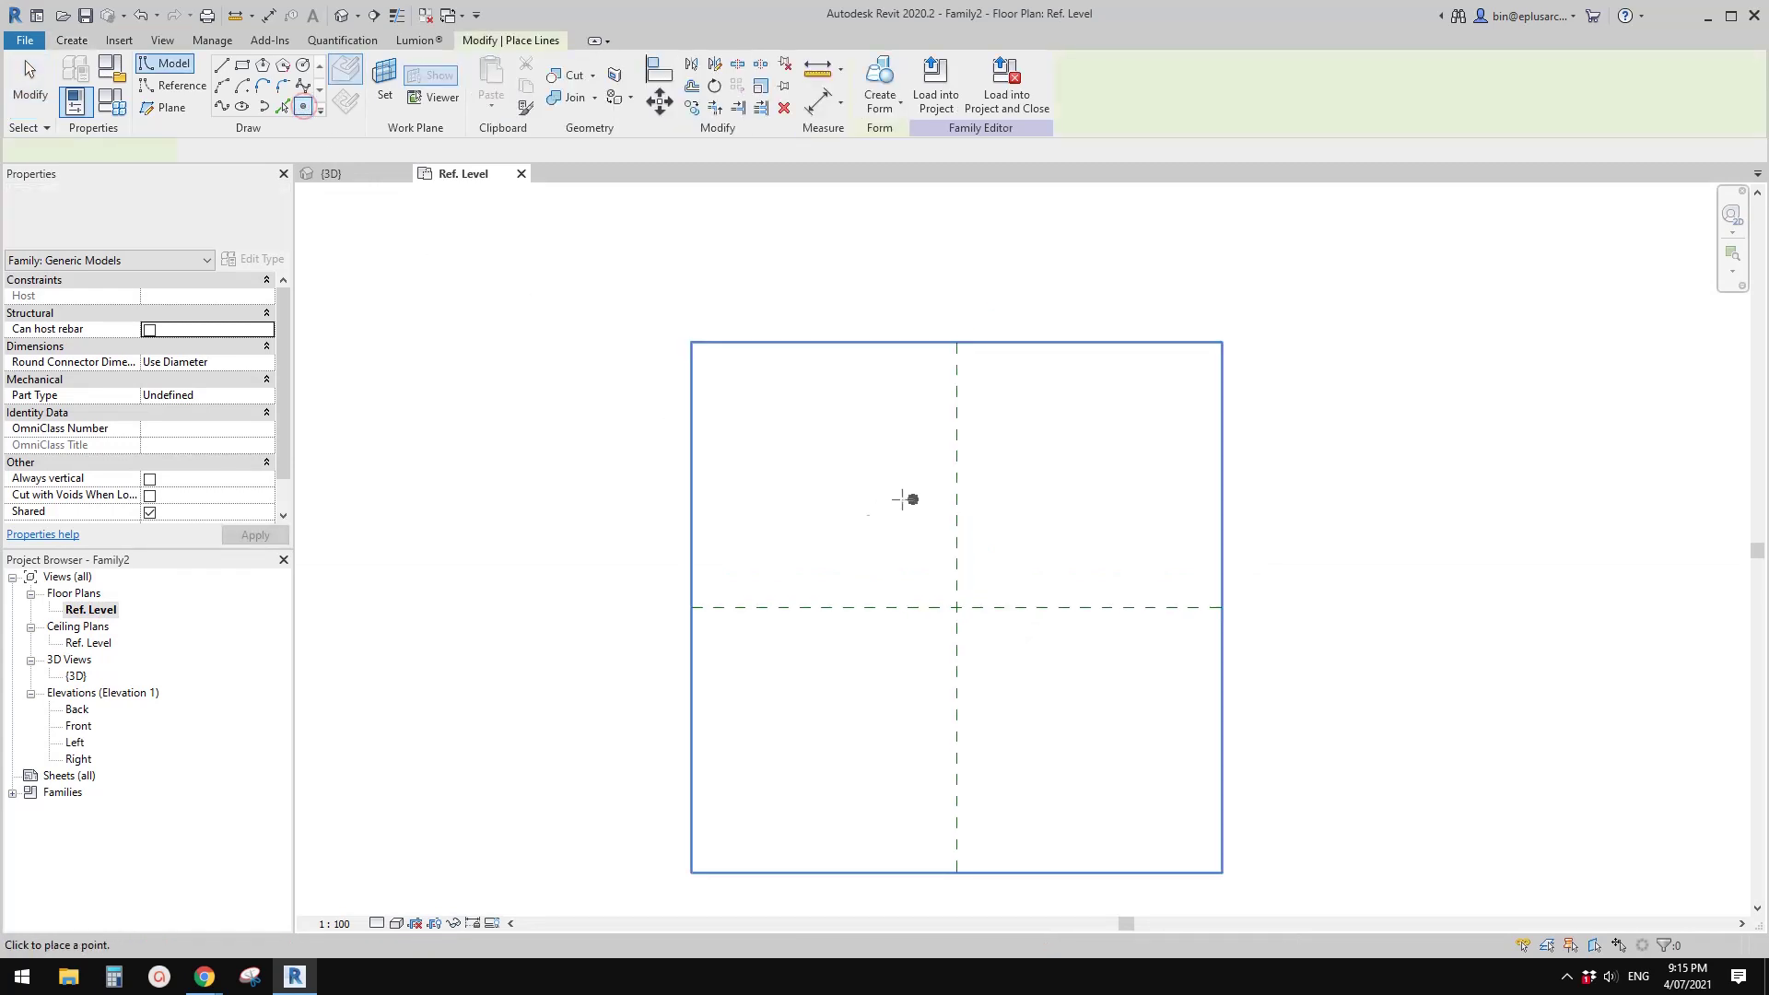
left_click(876, 563)
key("Escape")
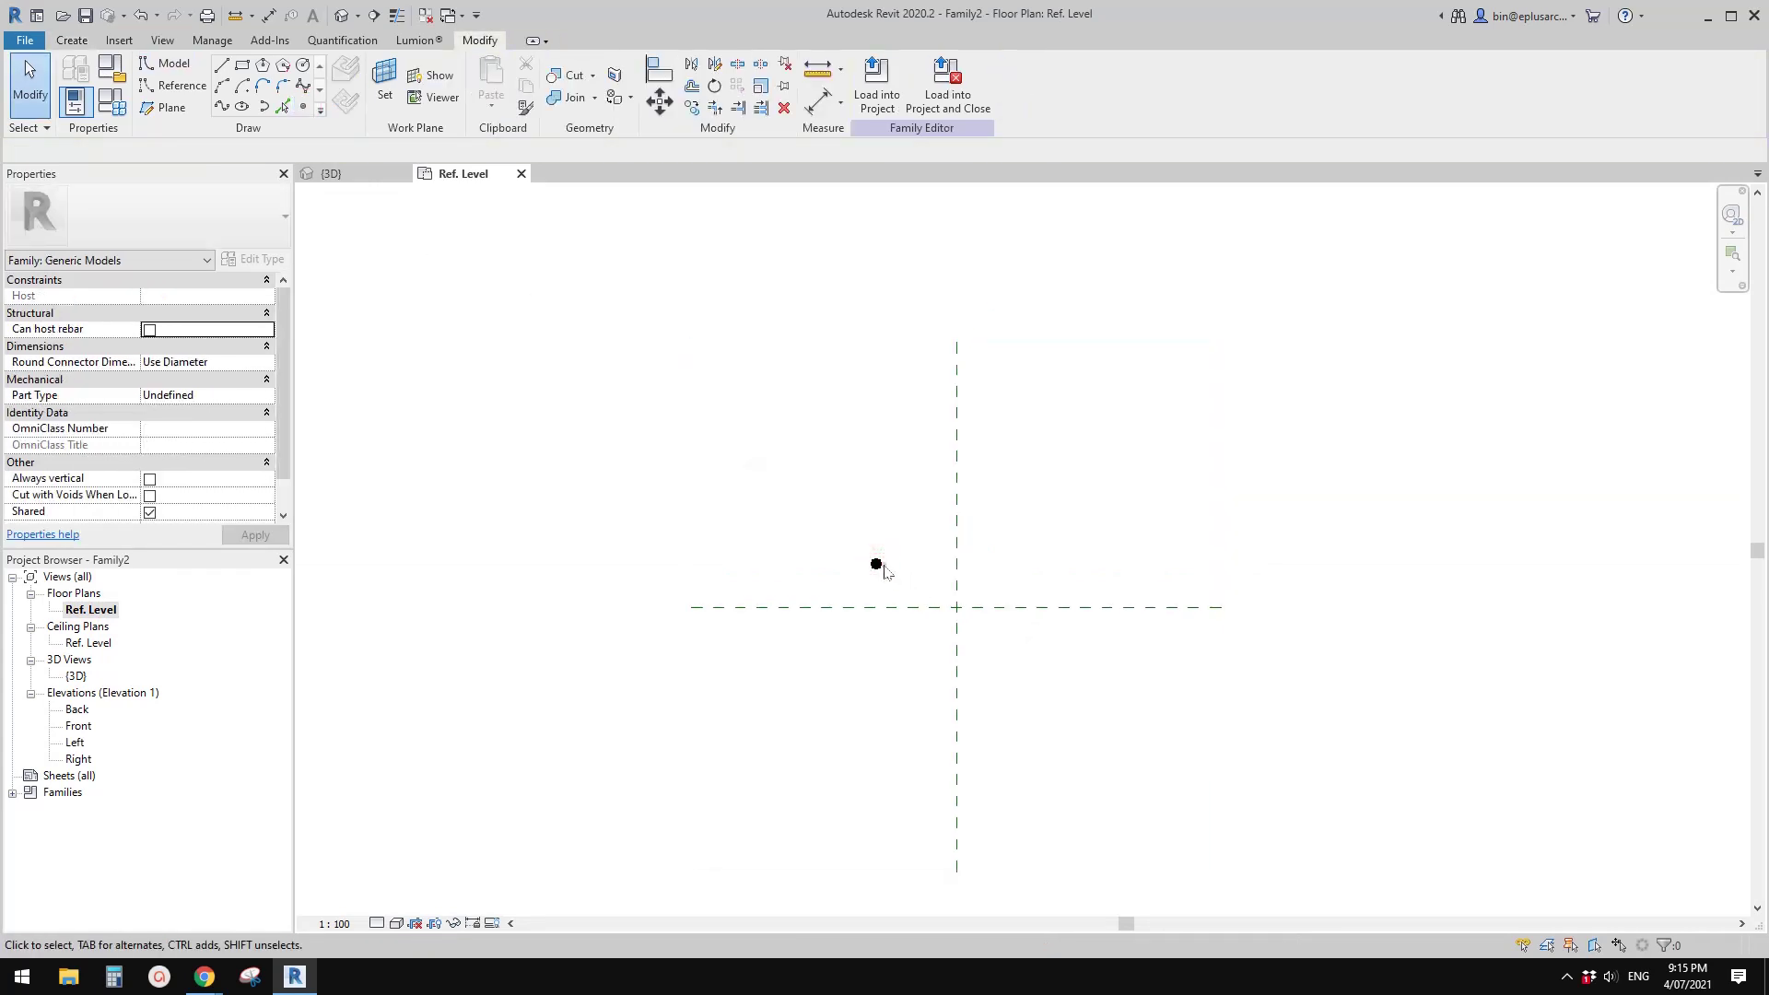
left_click(876, 563)
left_click(972, 90)
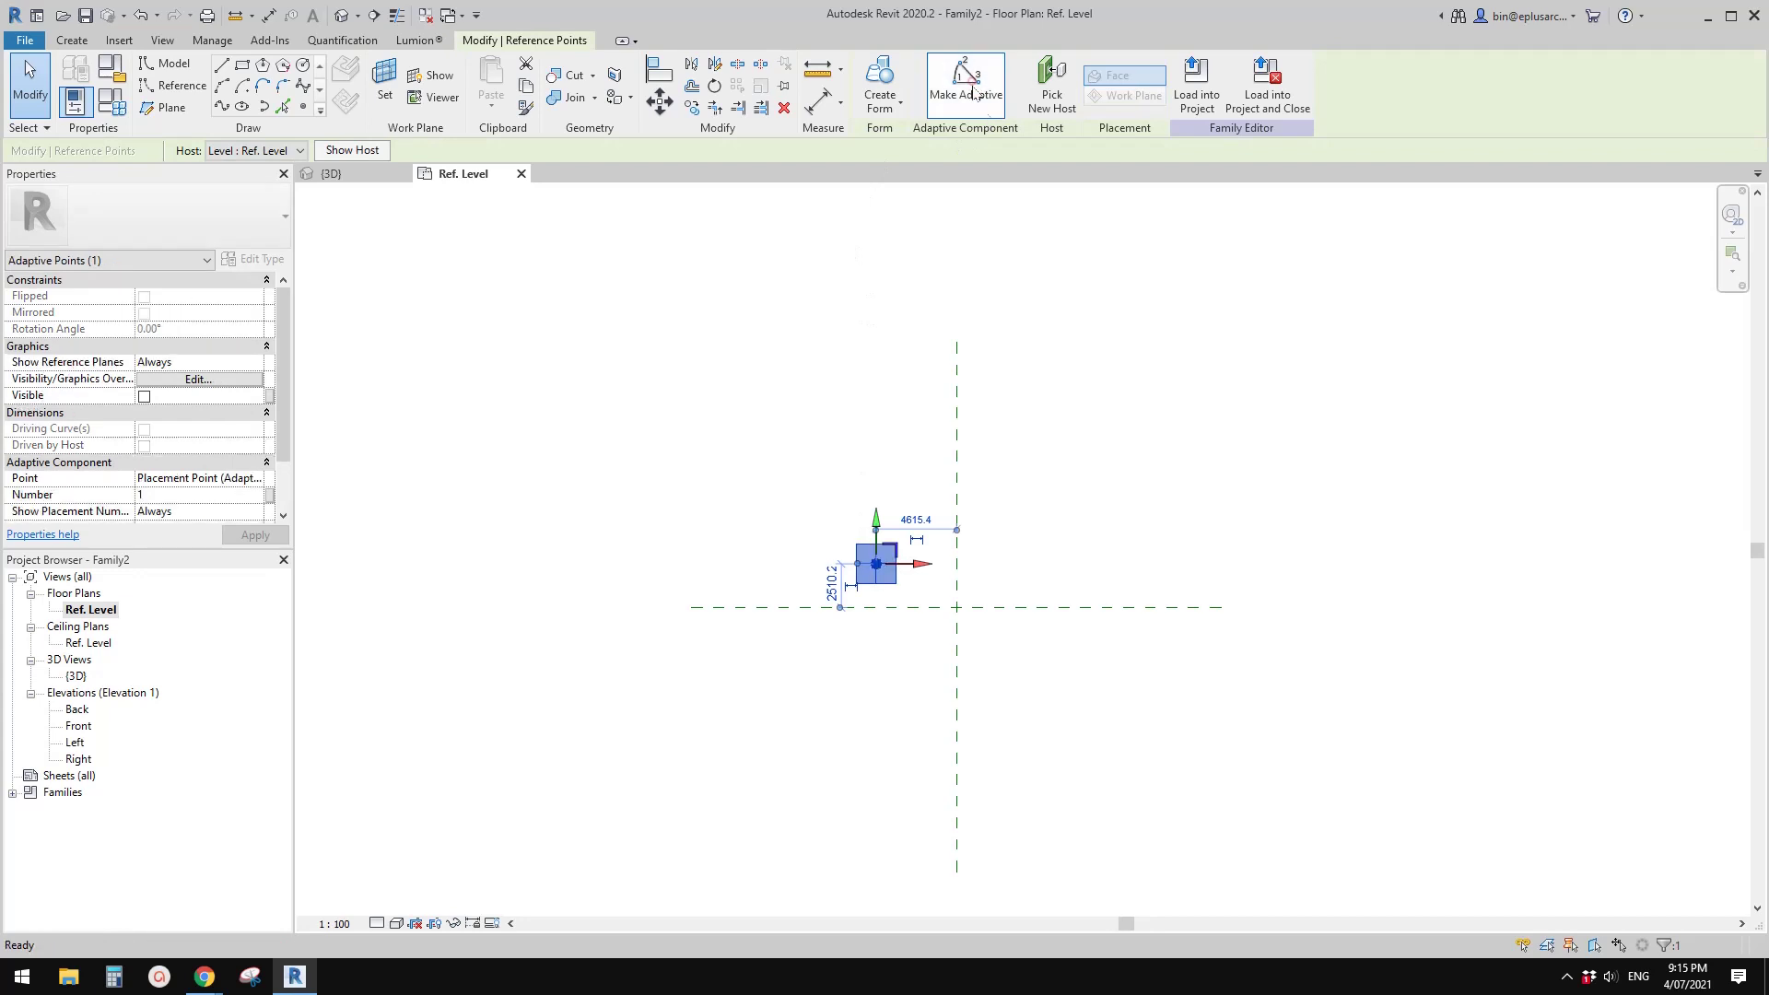
Copy the adaptive point 1500 mm straight up in the plan to create a second one
scroll(873, 562, "up", 1)
scroll(873, 560, "up", 1)
key("c")
key("o")
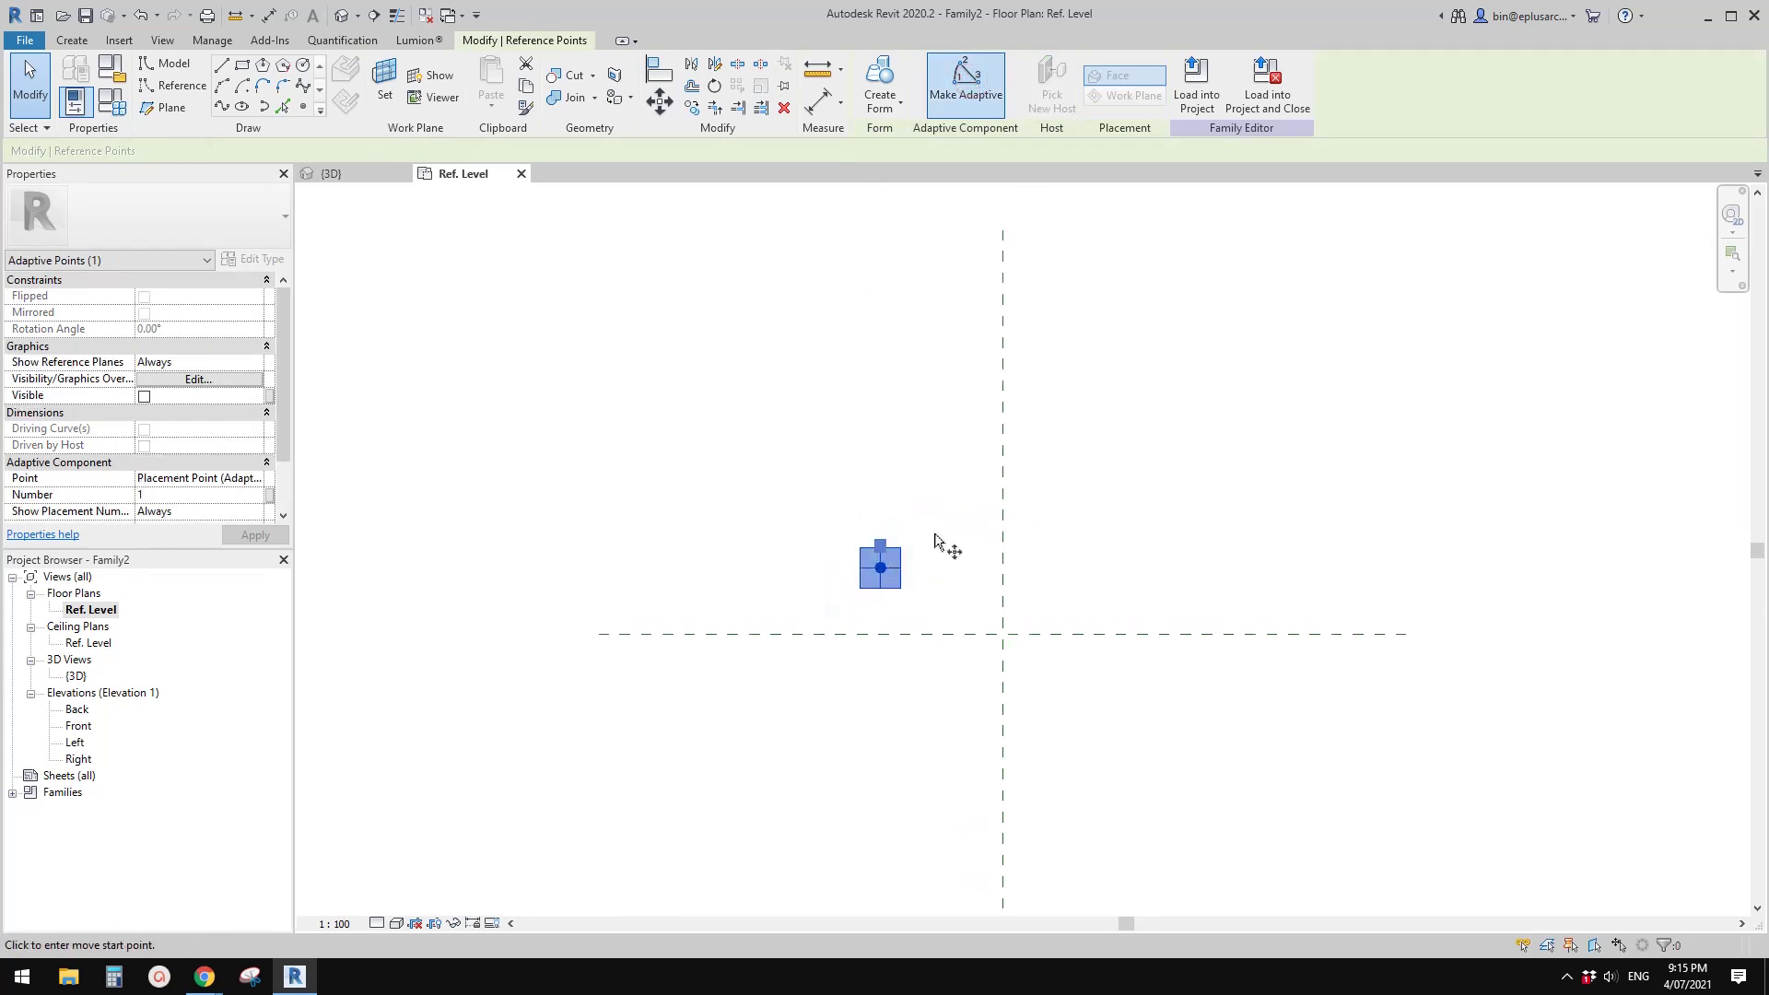
left_click(919, 517)
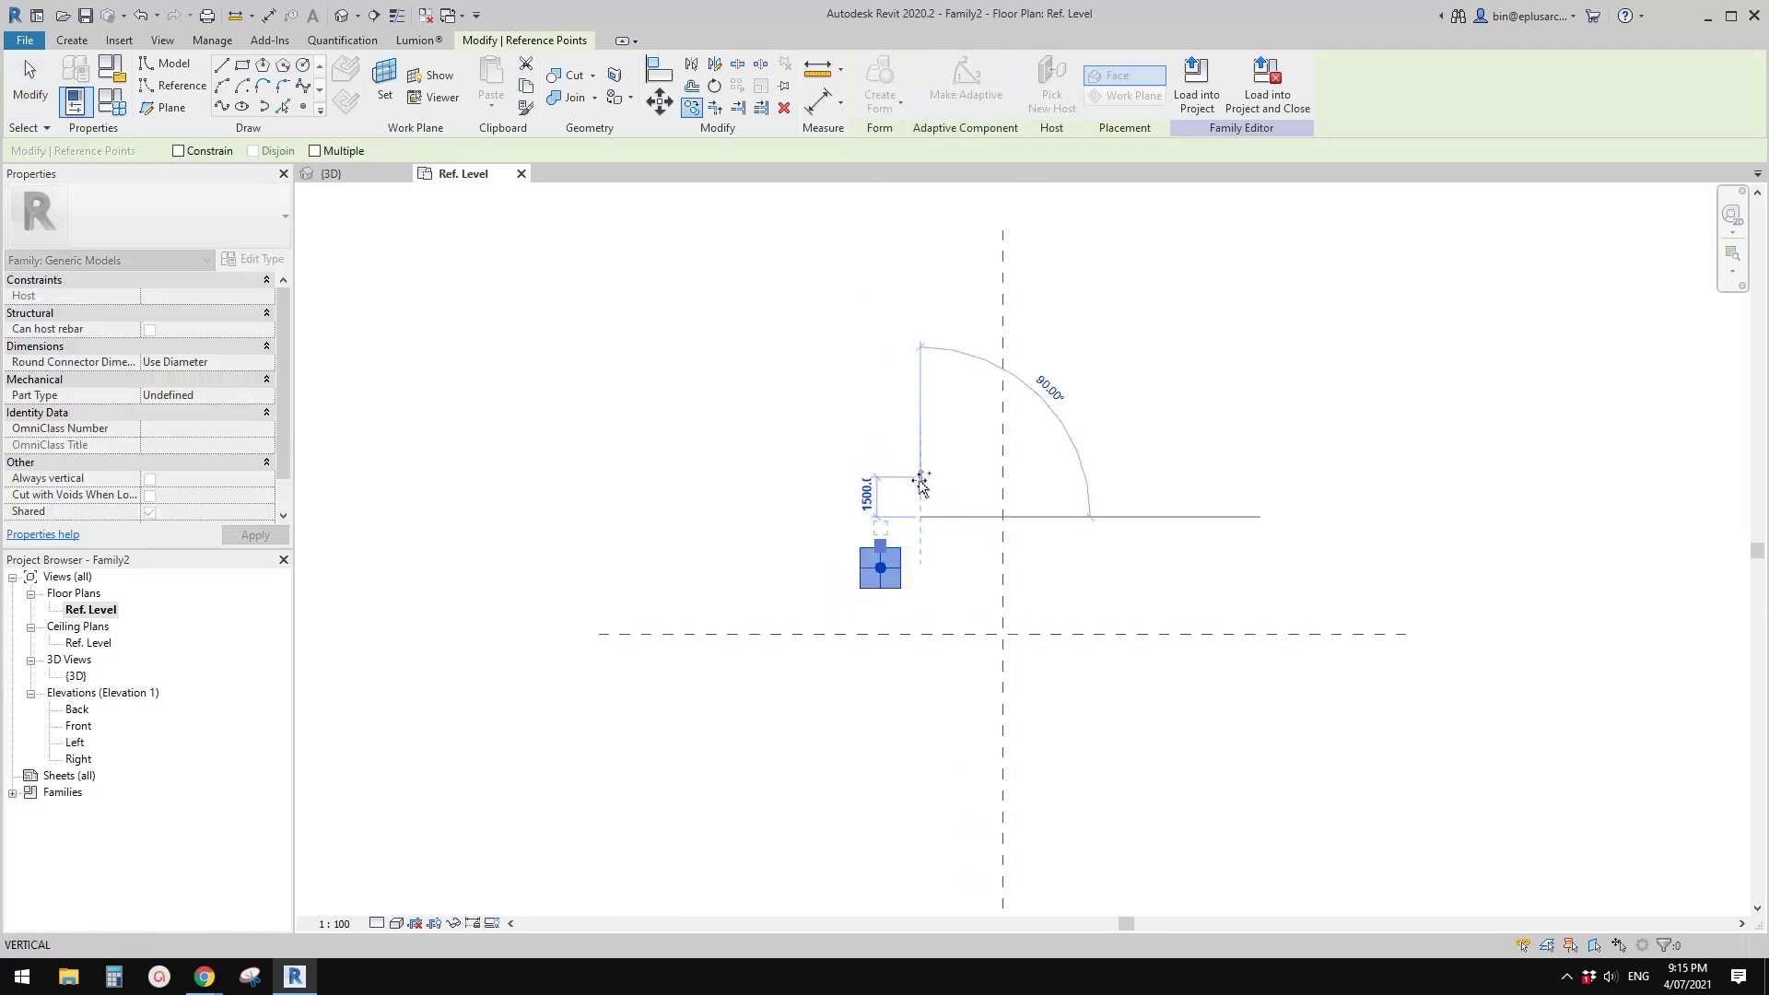
left_click(923, 477)
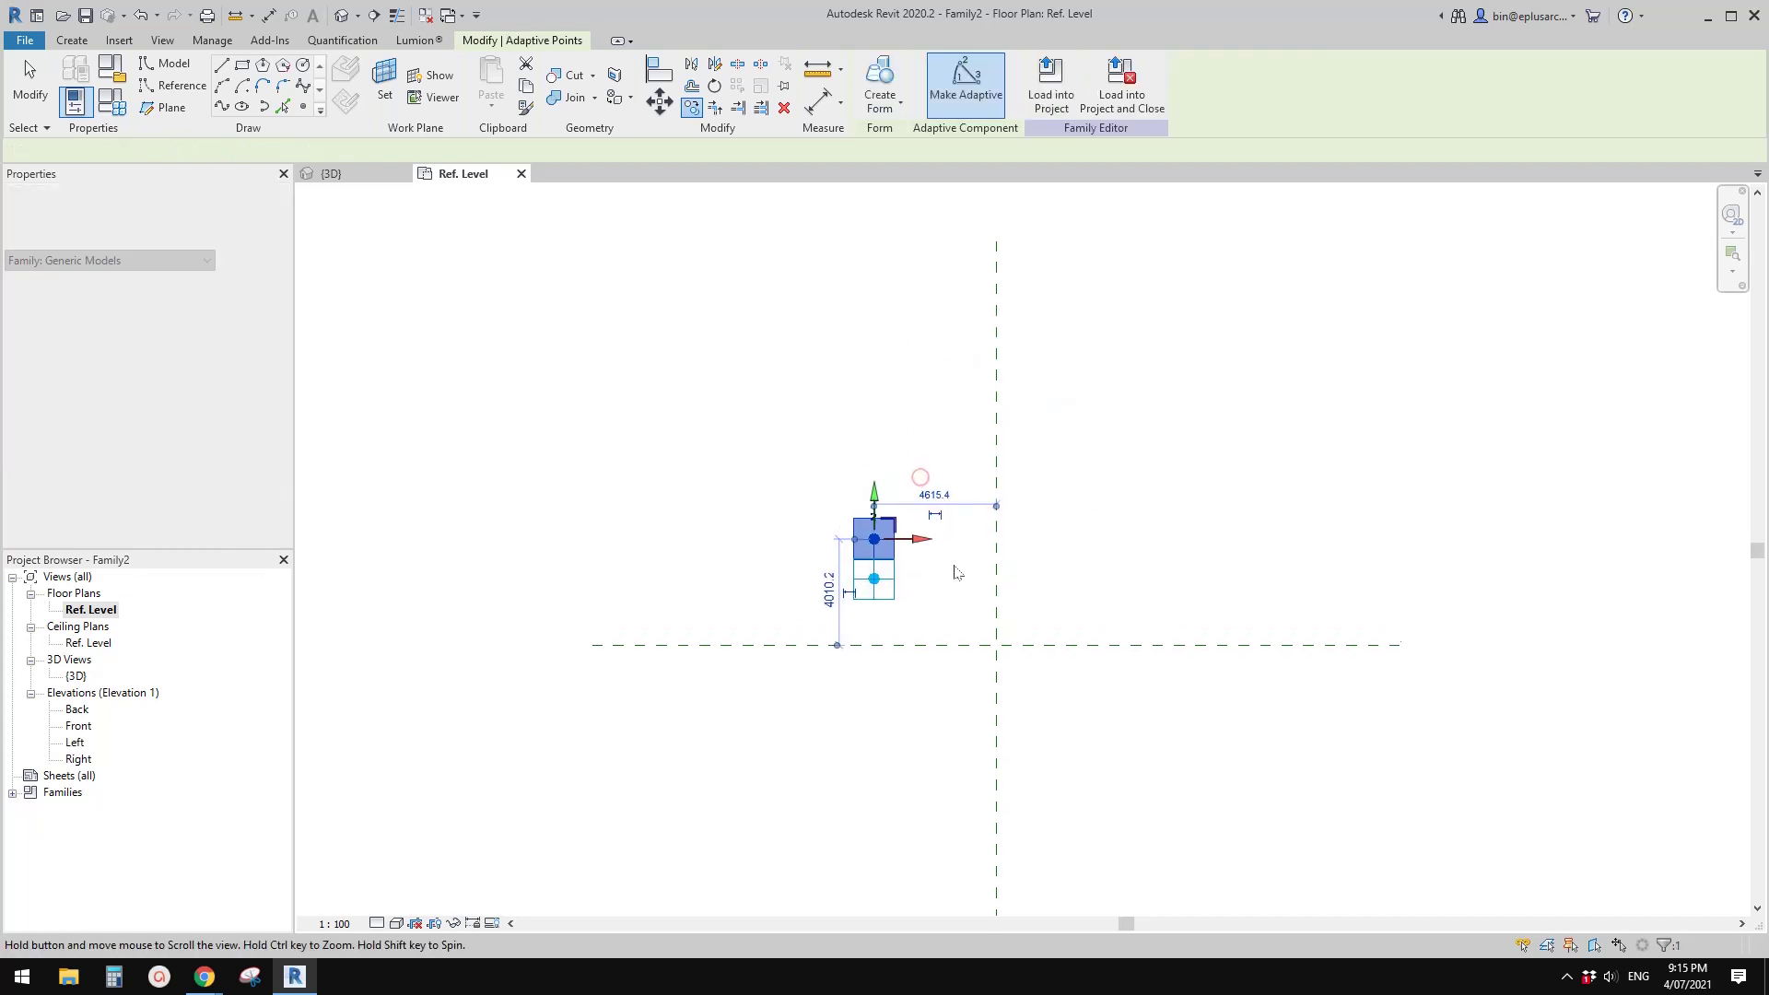
key("Escape")
Connect the two adaptive points with a spline set as a reference line, and open the default 3D view
scroll(892, 559, "up", 4)
middle_click_drag(892, 561, 834, 564)
mouse_move(663, 378)
left_mouse_down()
mouse_move(861, 672)
mouse_move(915, 719)
left_mouse_up()
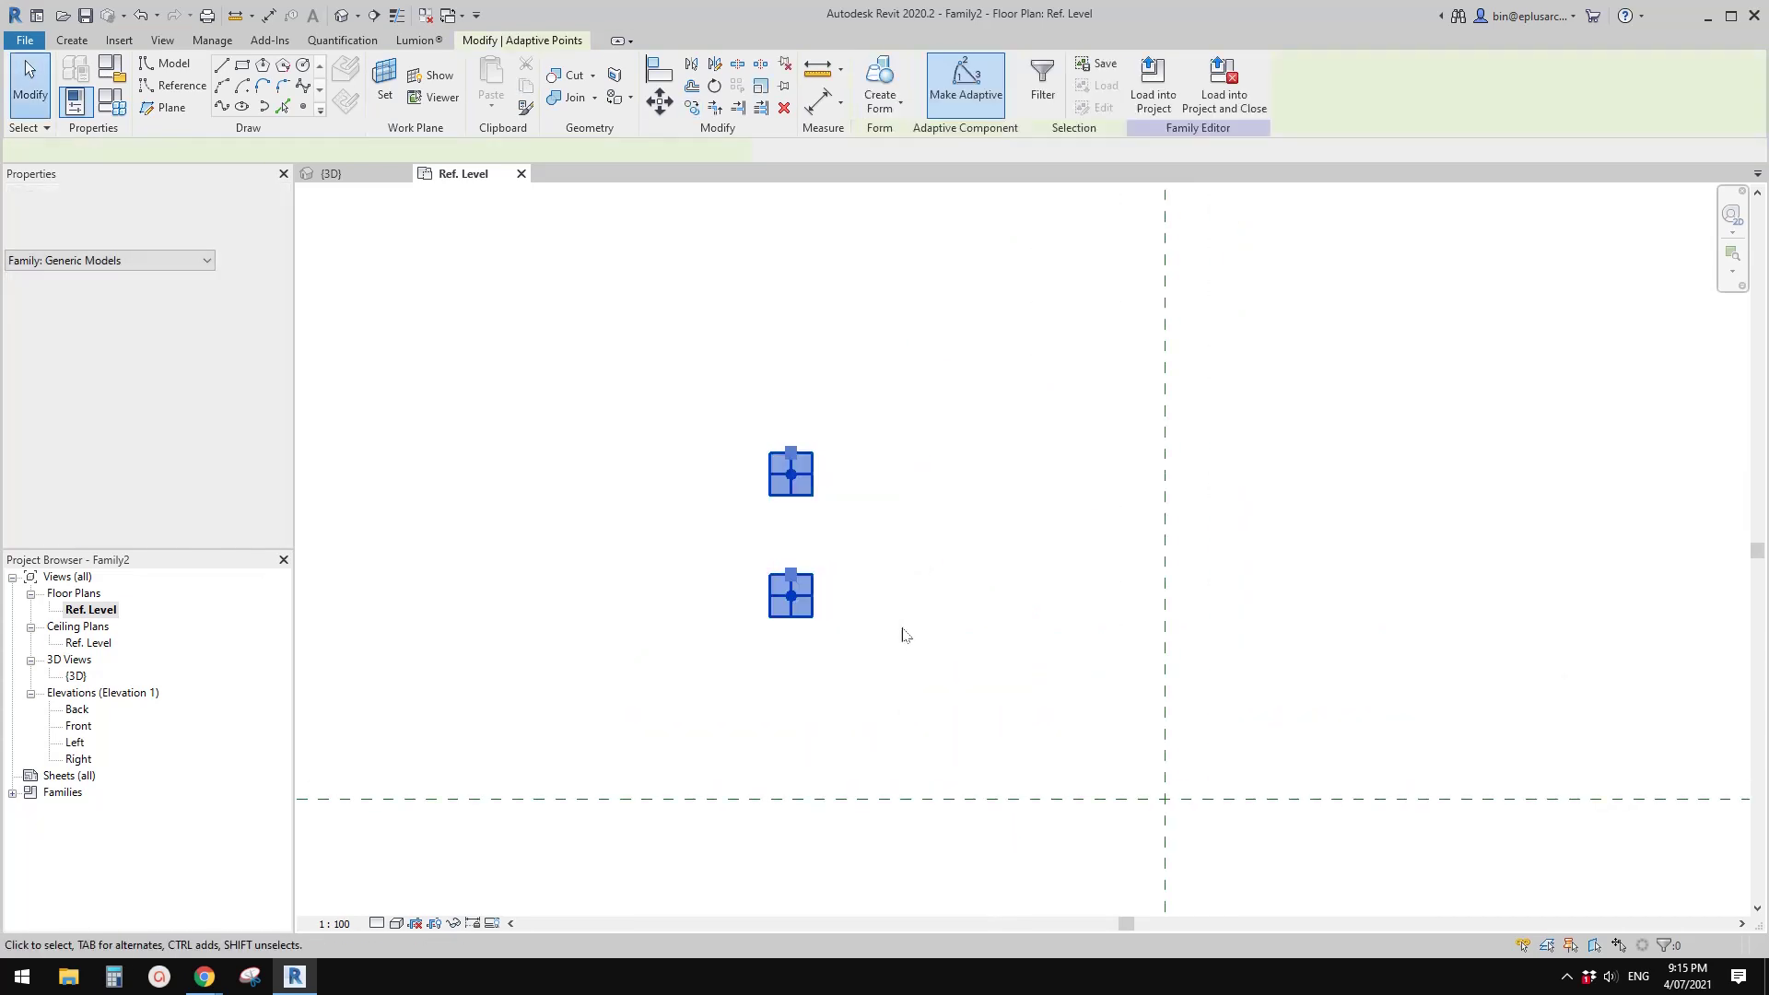
left_click(221, 108)
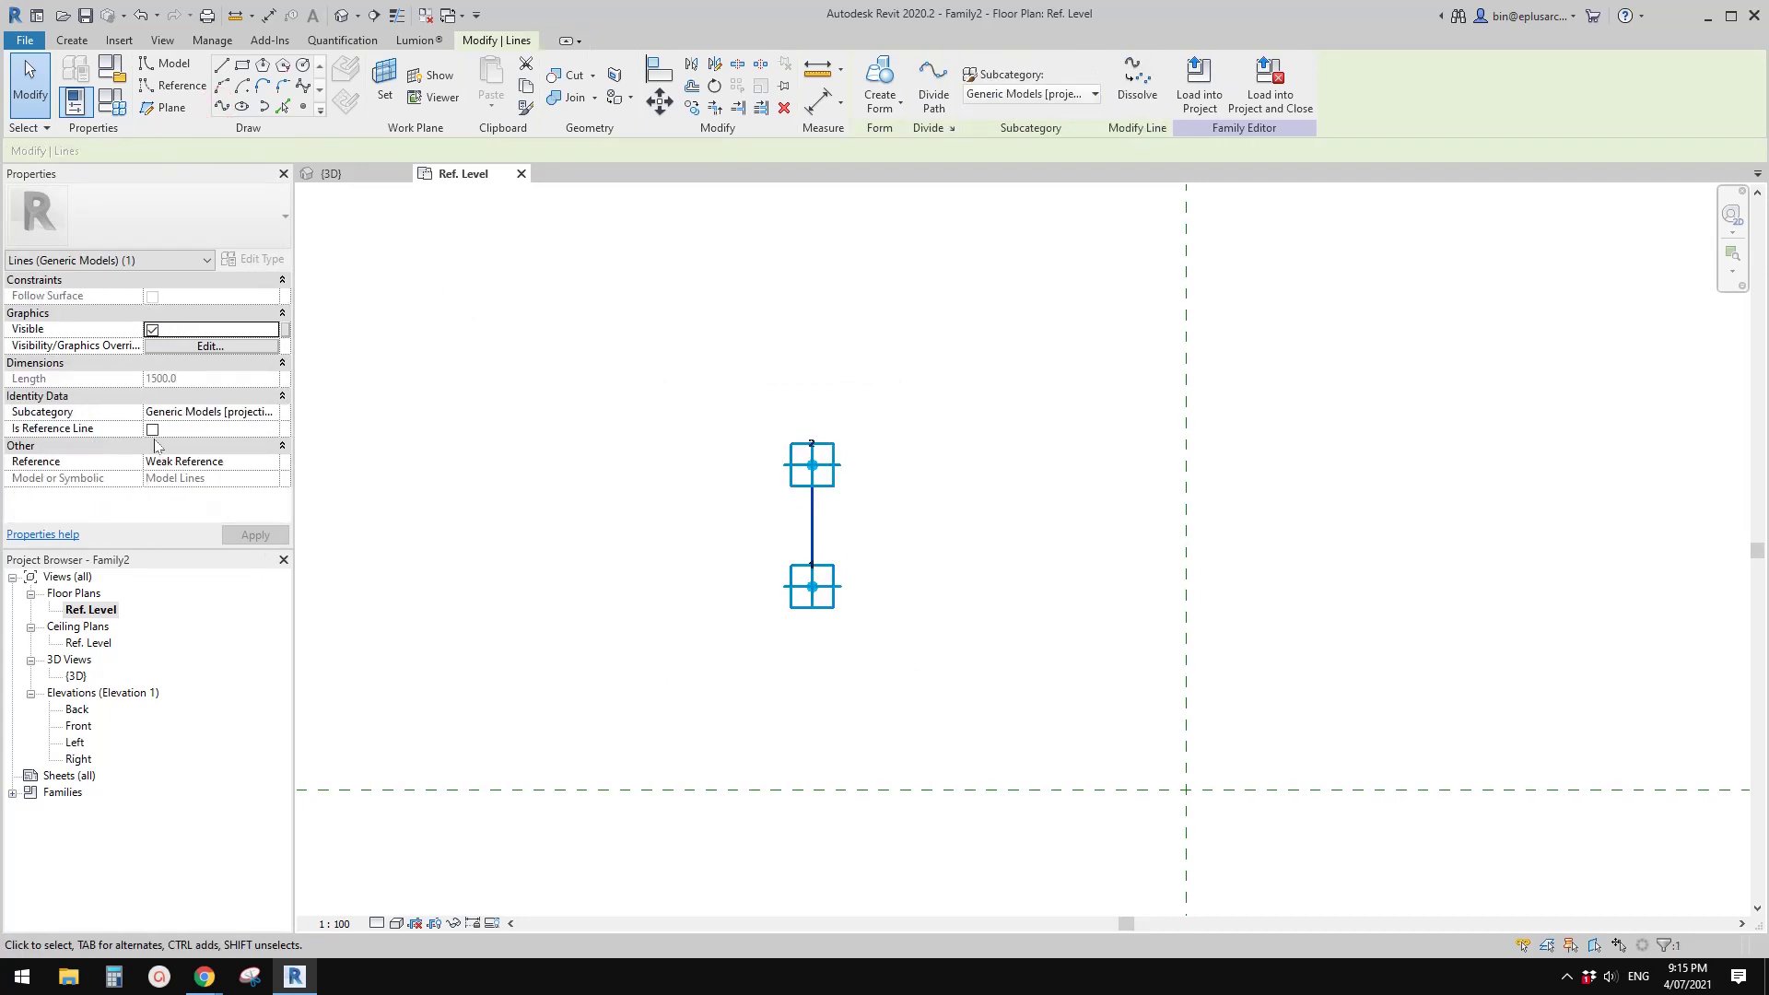
left_click(151, 429)
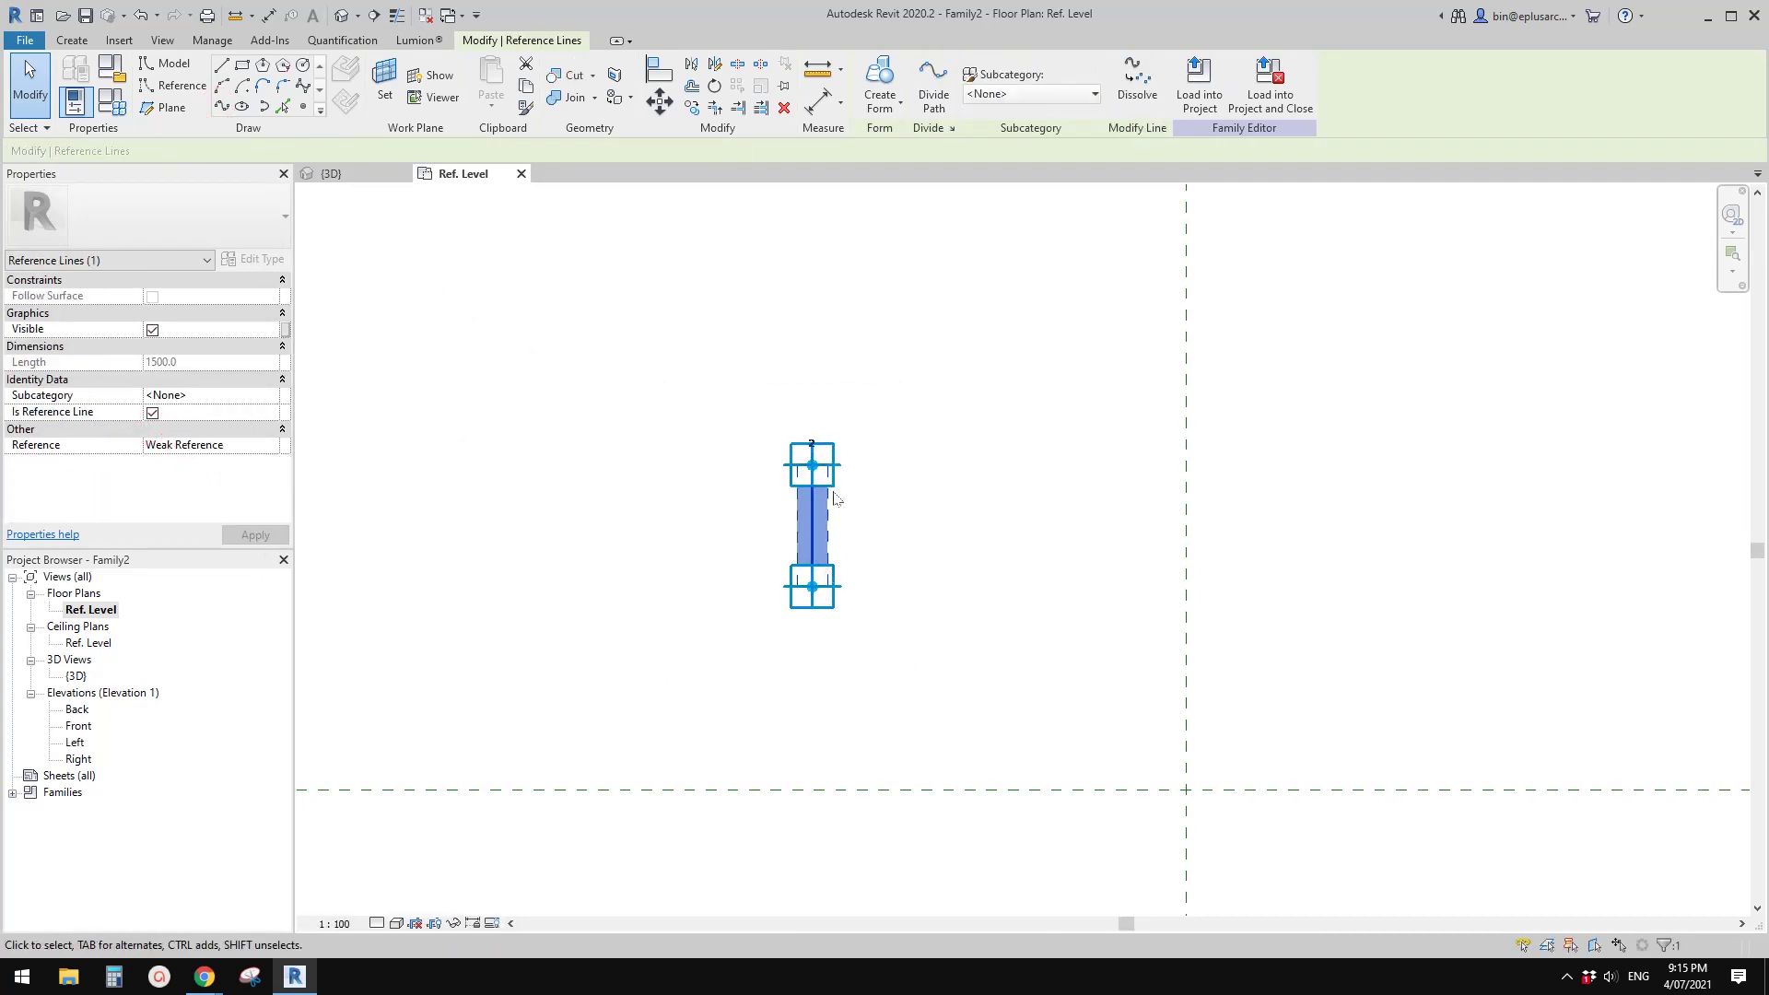
left_click(733, 502)
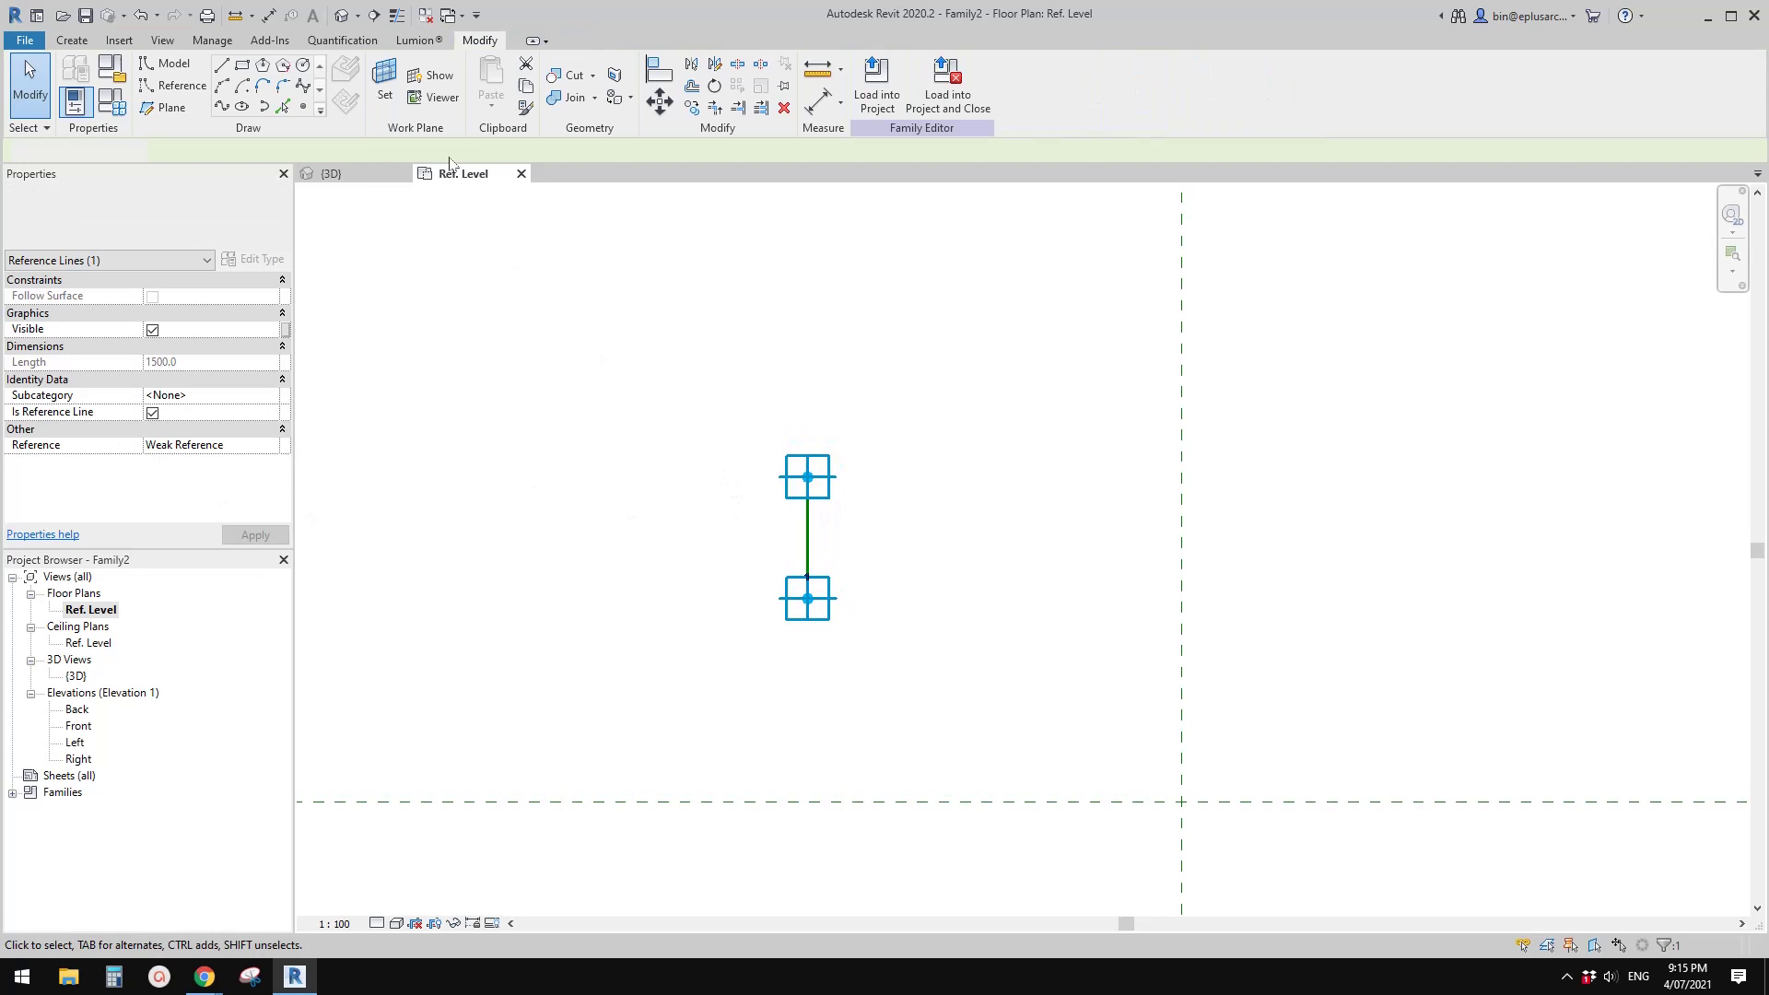
left_click(341, 15)
scroll(871, 494, "up", 5)
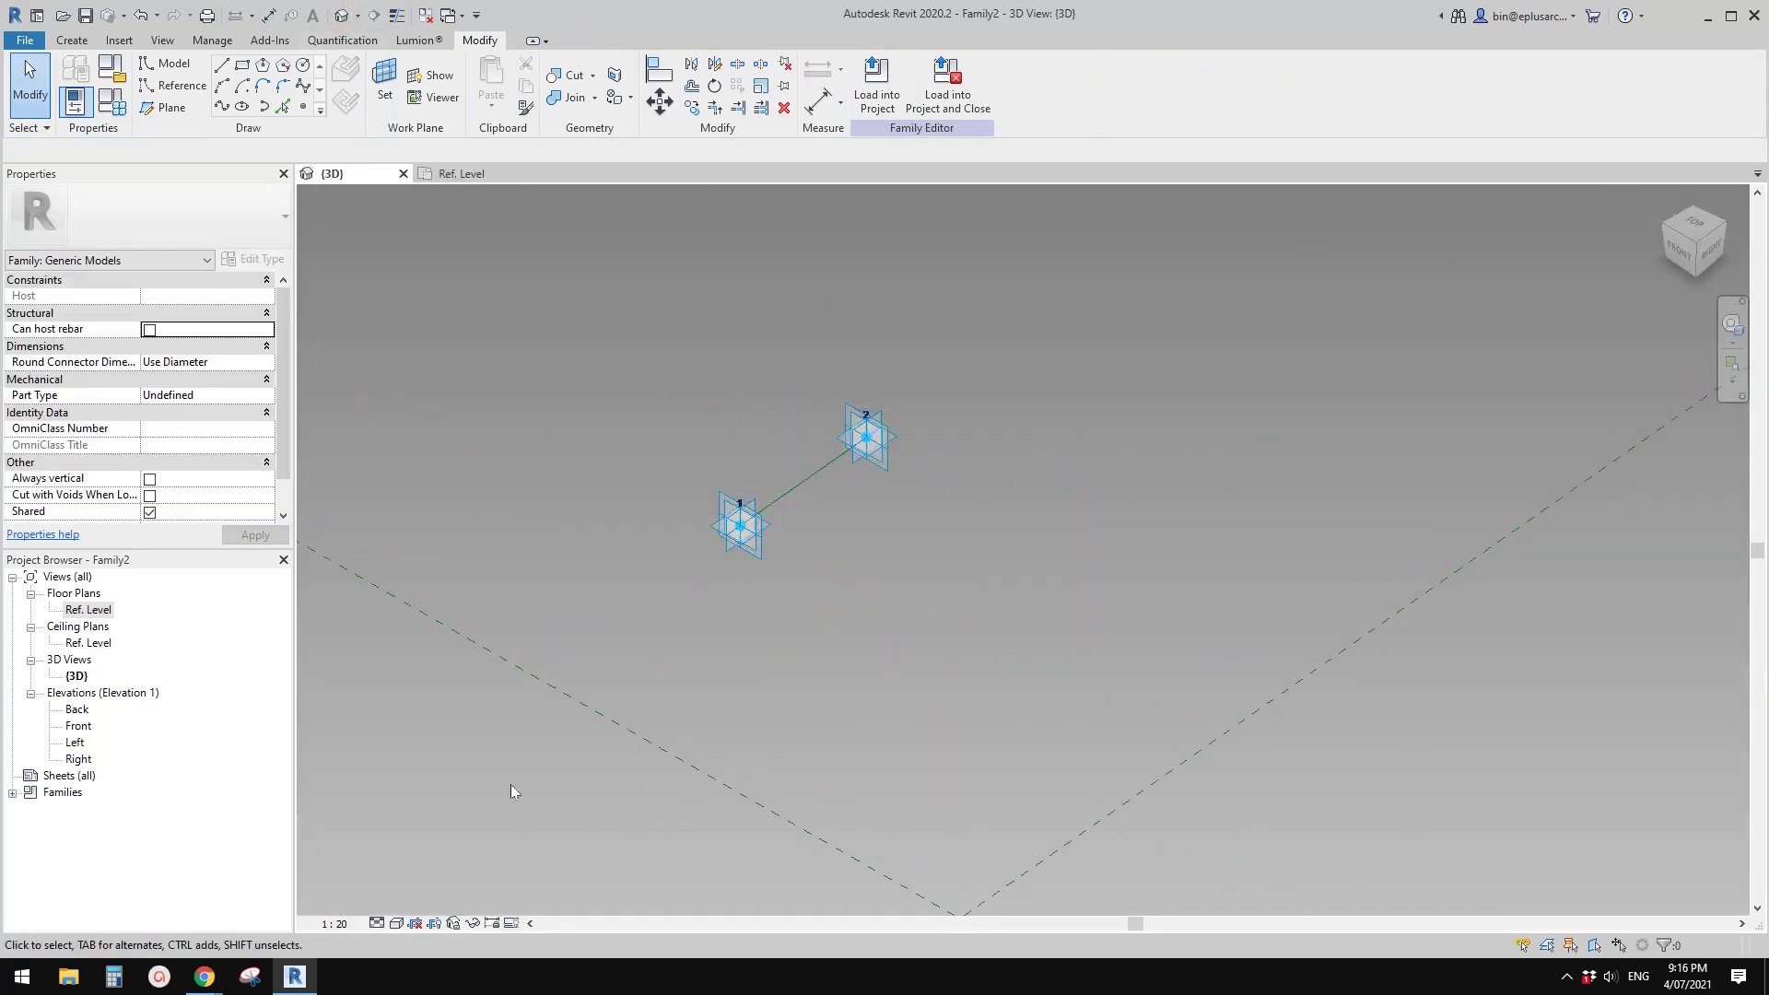
Check the rolling bridge footage in Chrome, return to Revit and examine the two adaptive points
mouse_move(207, 976)
left_click(212, 880)
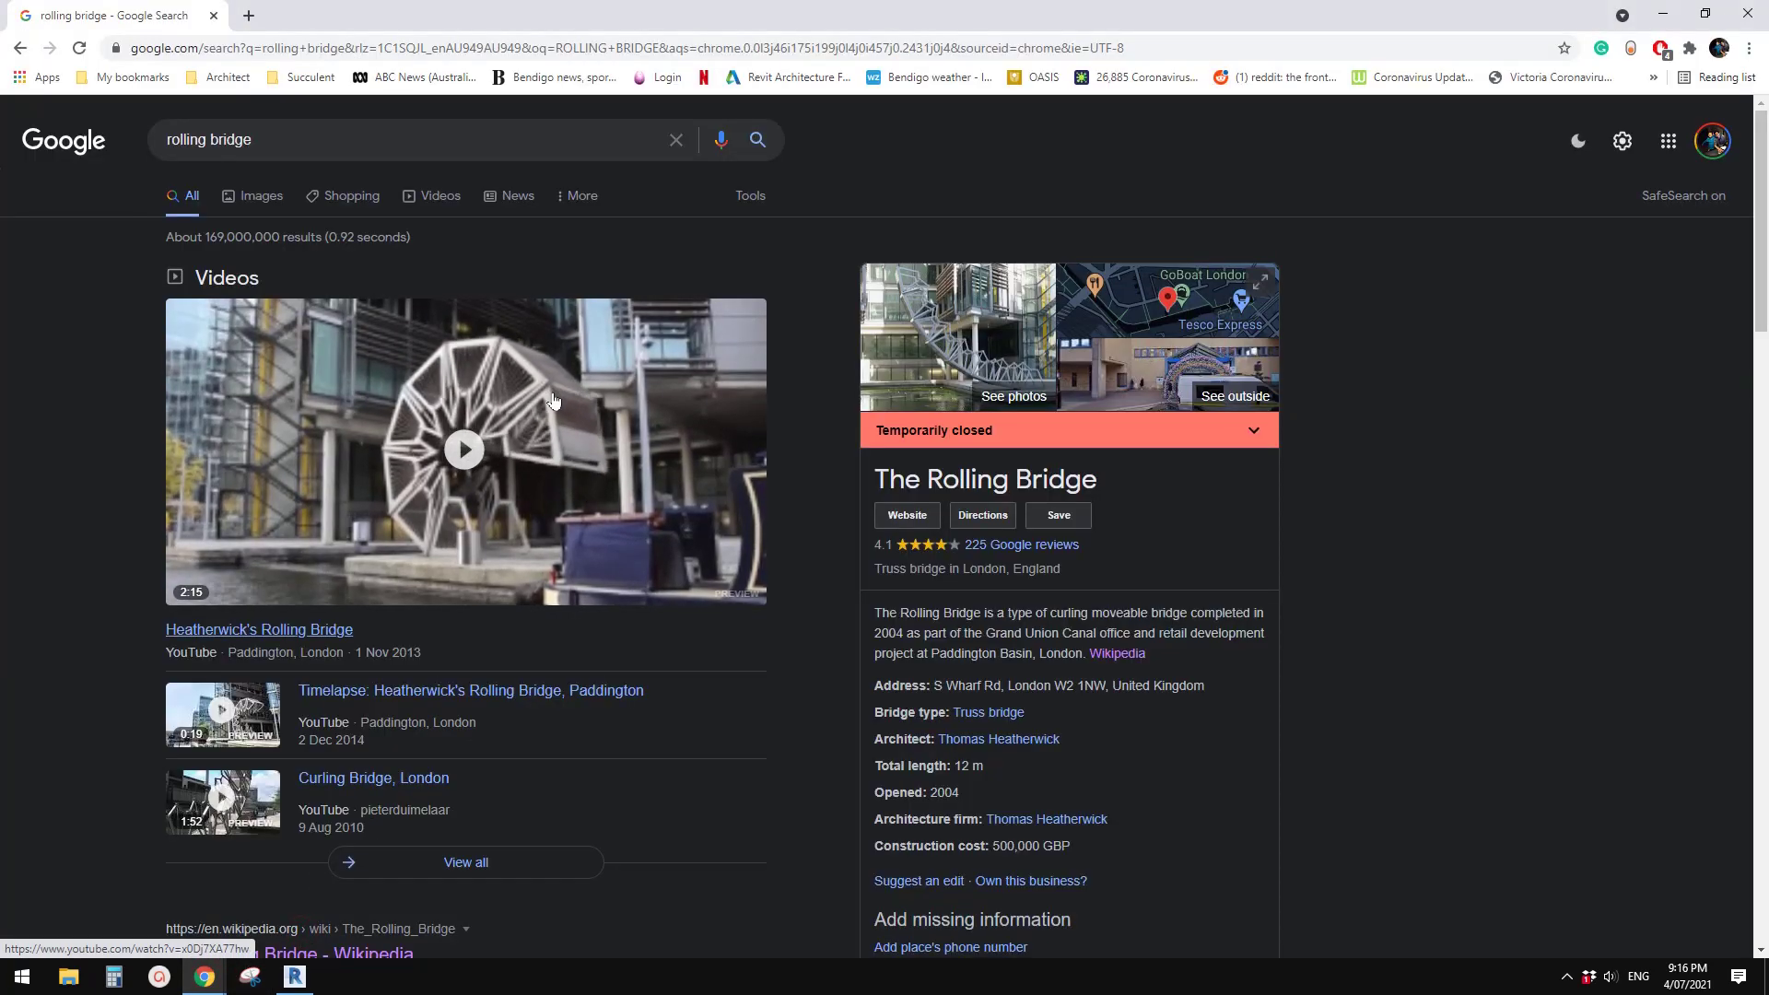
left_click(295, 977)
middle_click_drag(808, 612, 916, 606, "shift")
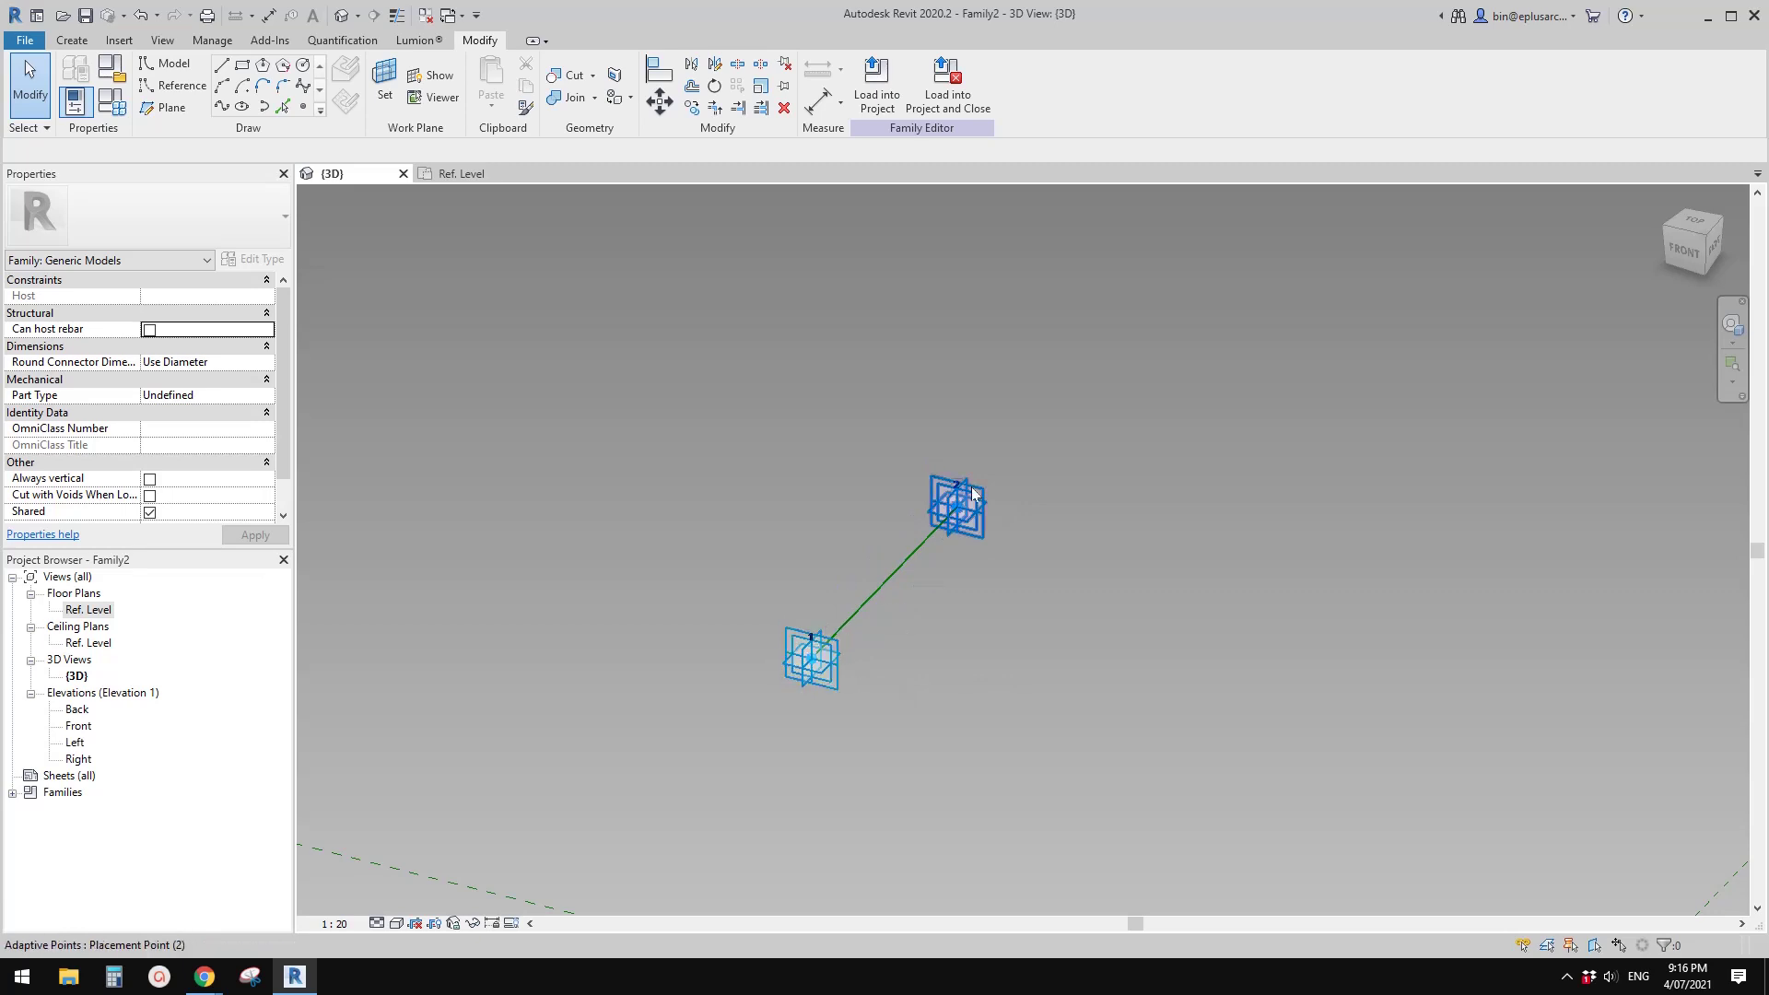
middle_click_drag(947, 599, 925, 599)
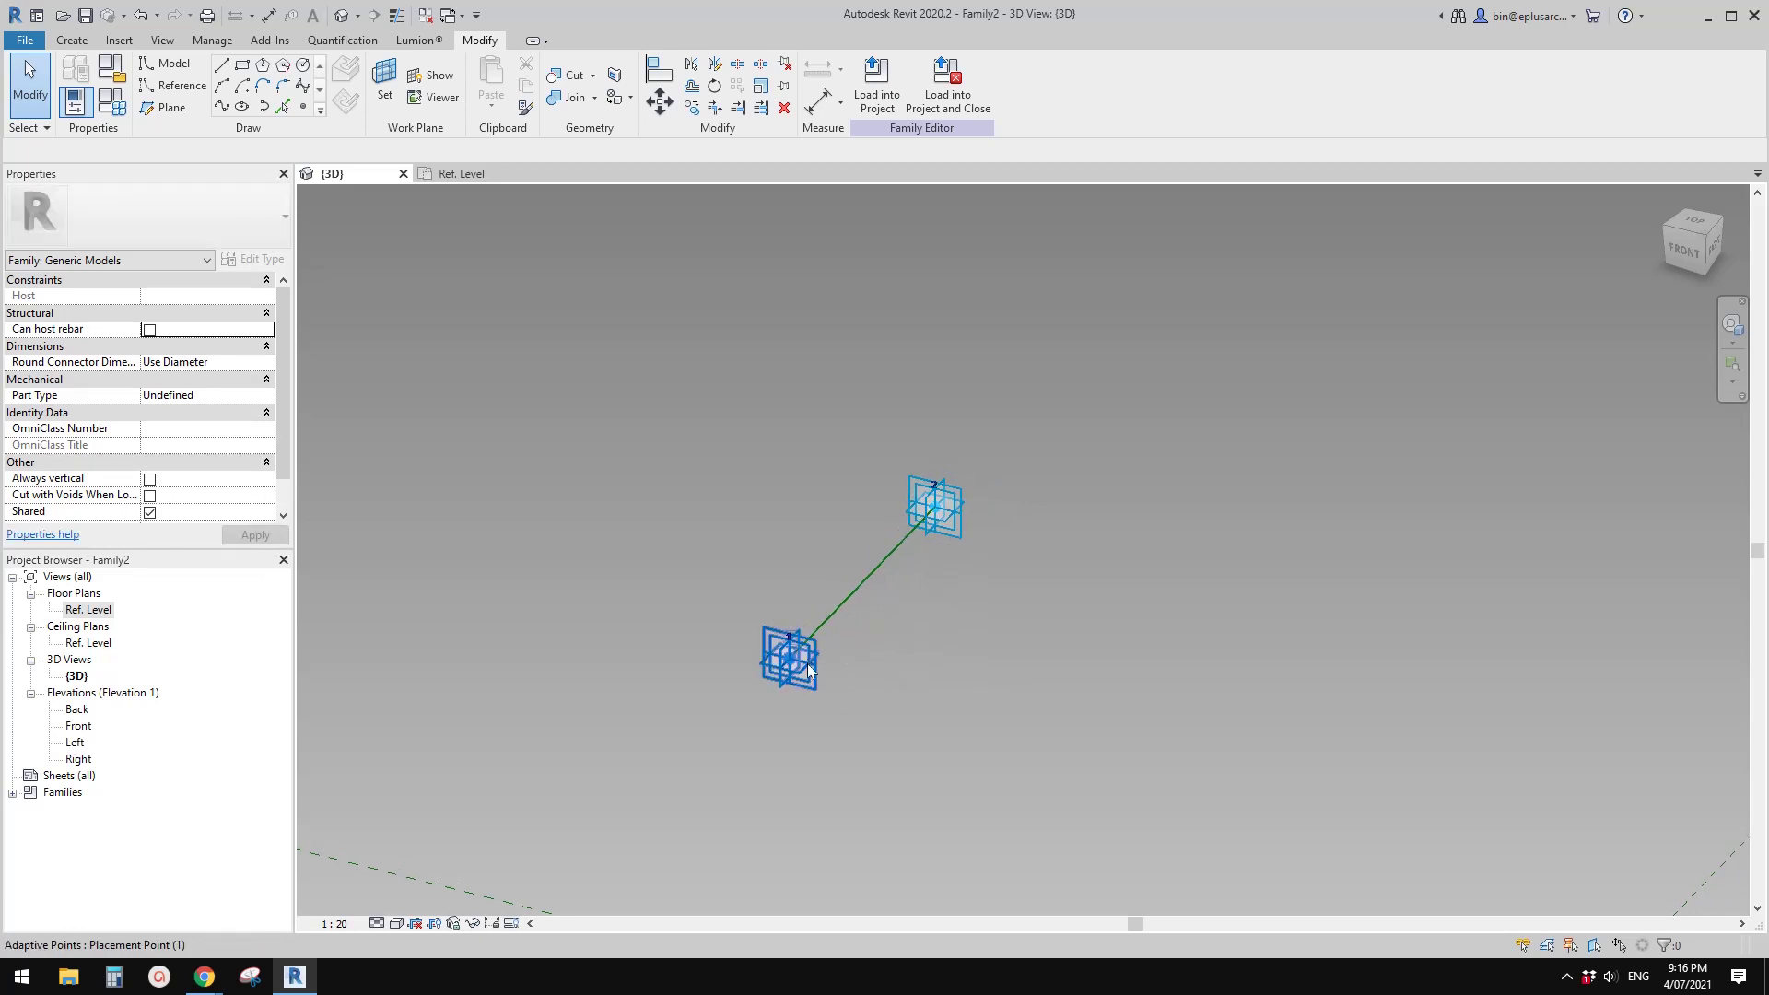
middle_click_drag(852, 668, 834, 664)
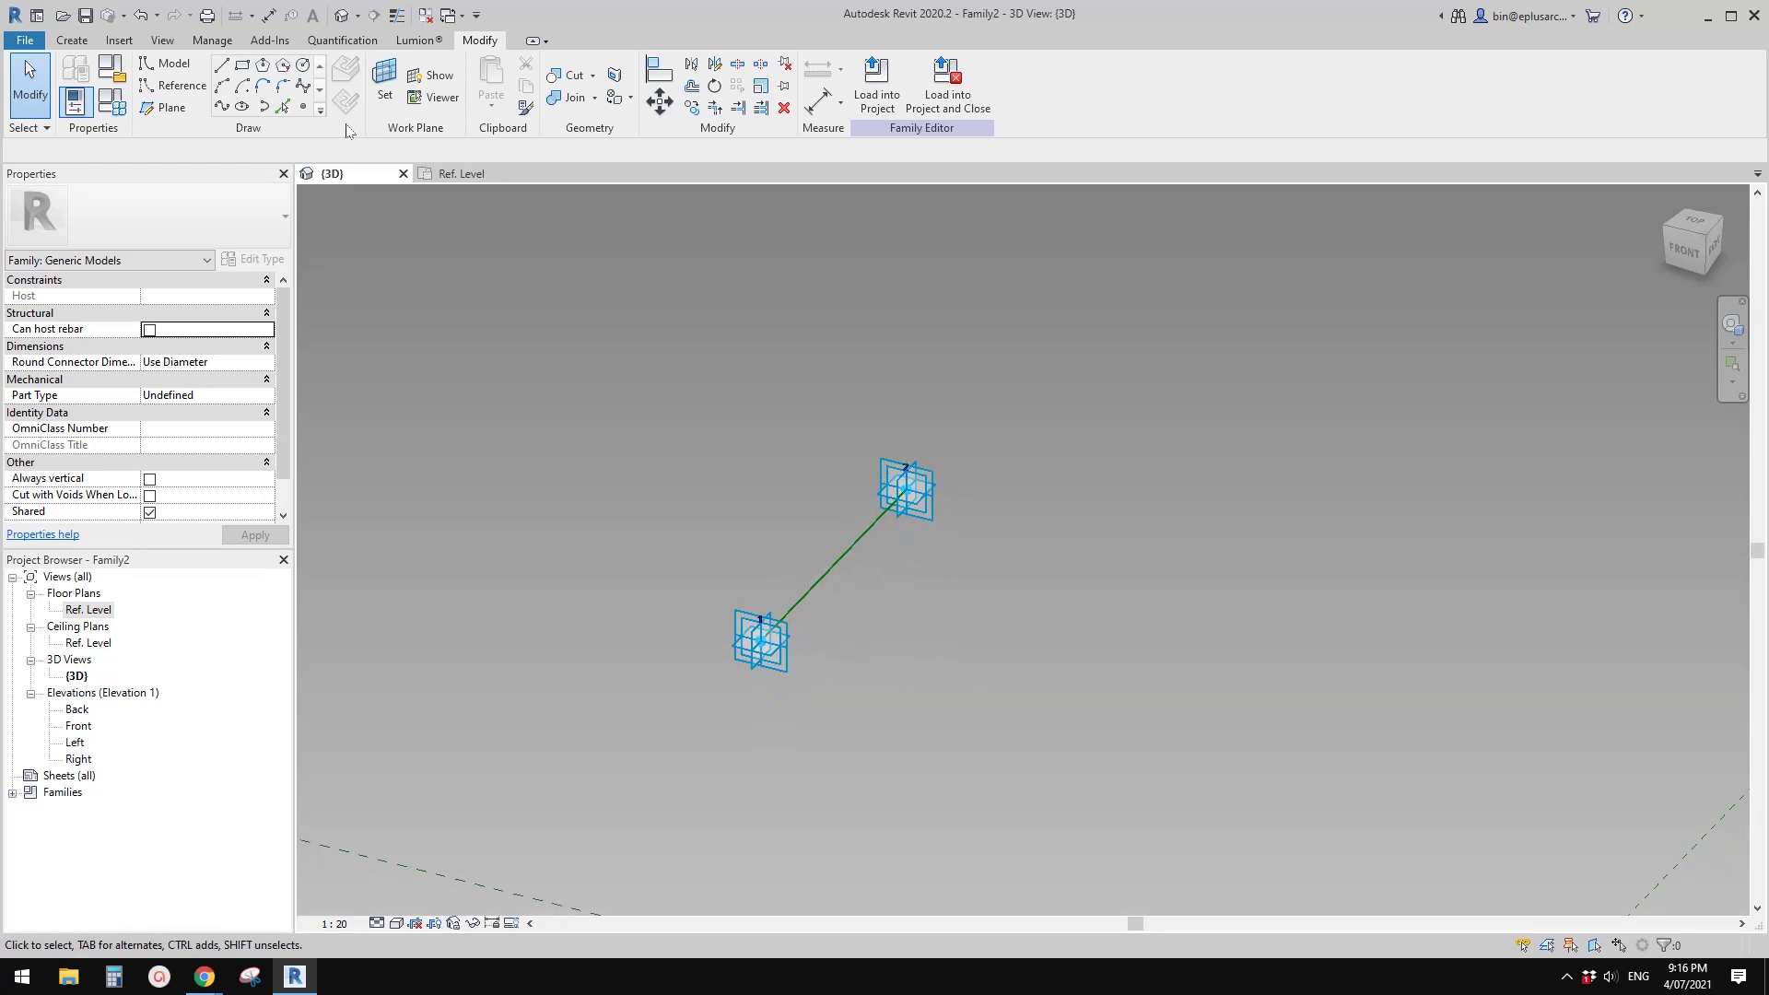
Set adaptive point 1's horizontal plane as the work plane and place a reference point on it at that point
left_click(303, 108)
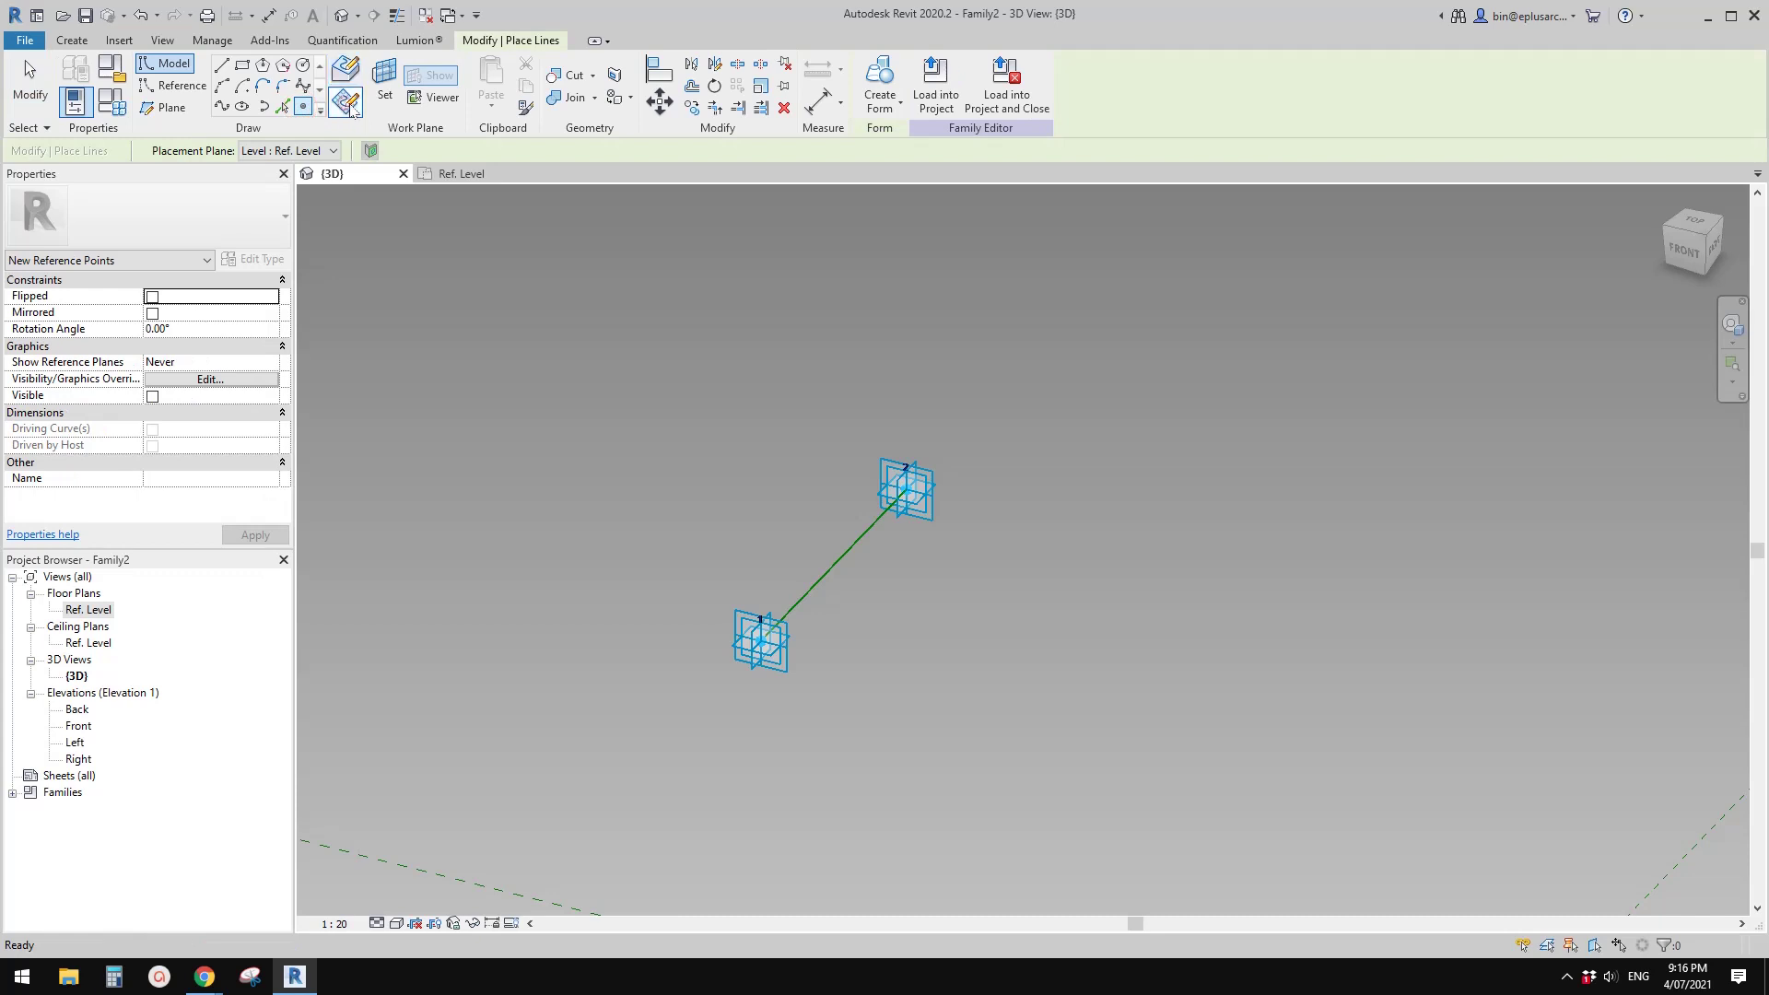
key("Escape")
scroll(778, 637, "up", 2)
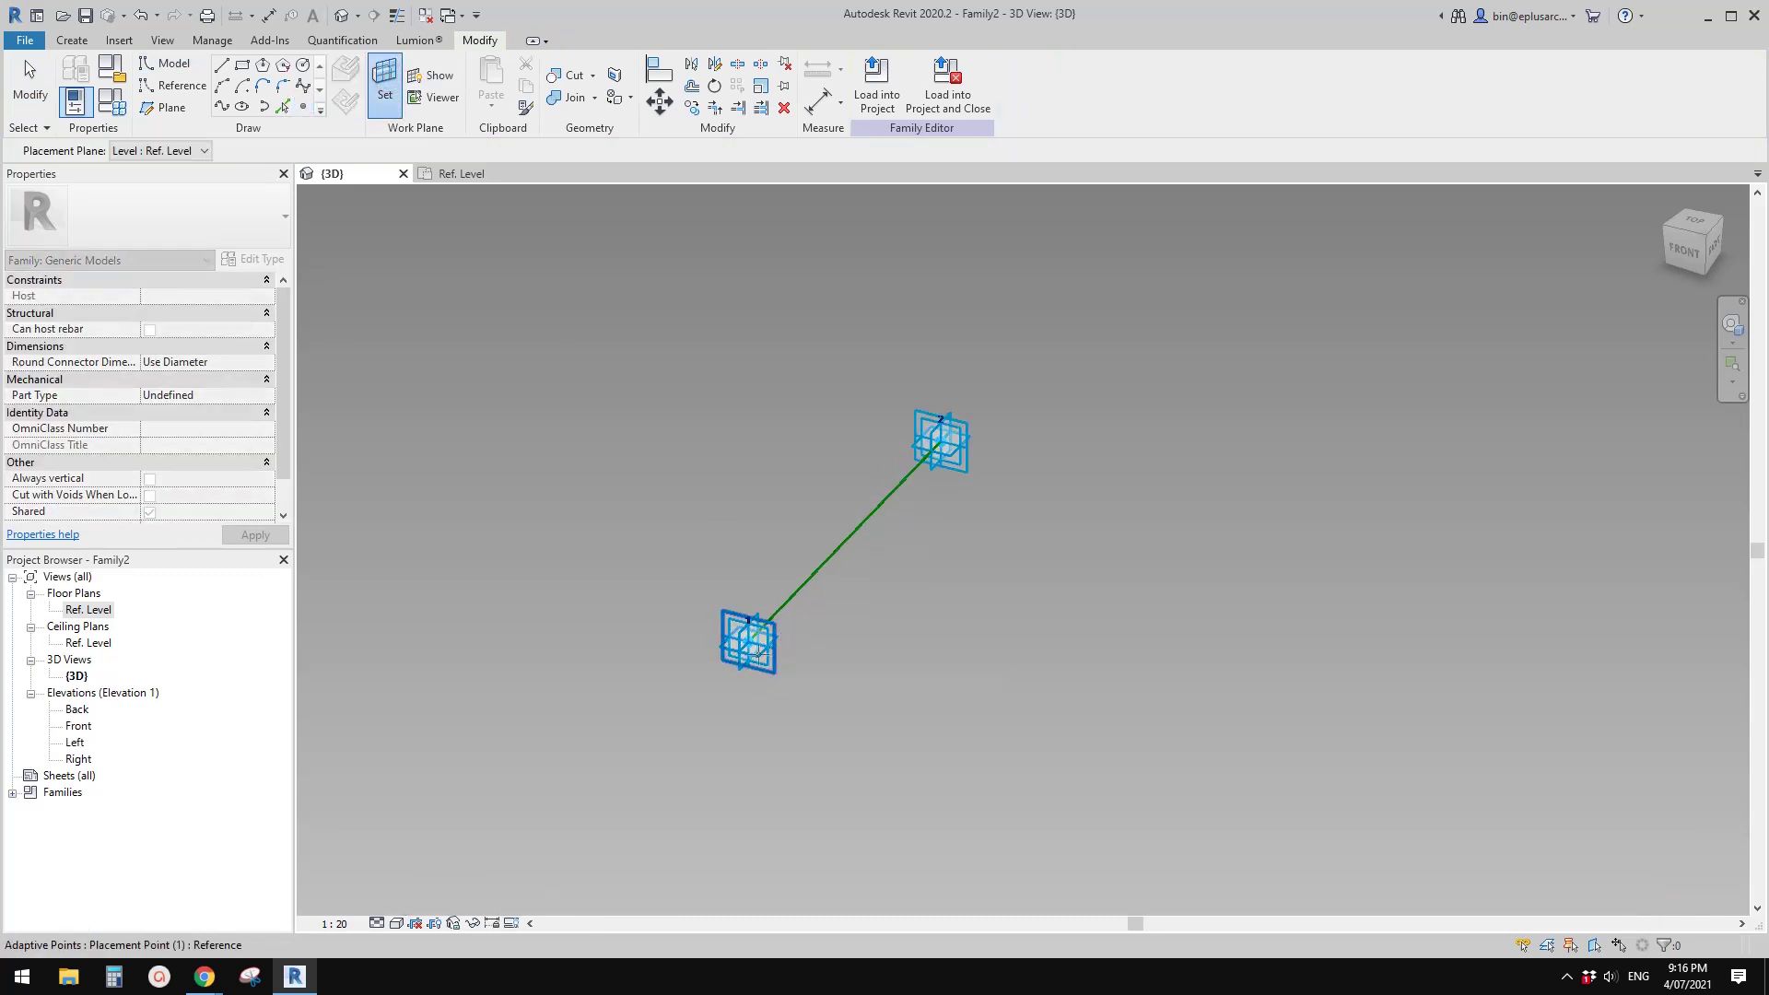
left_click(303, 107)
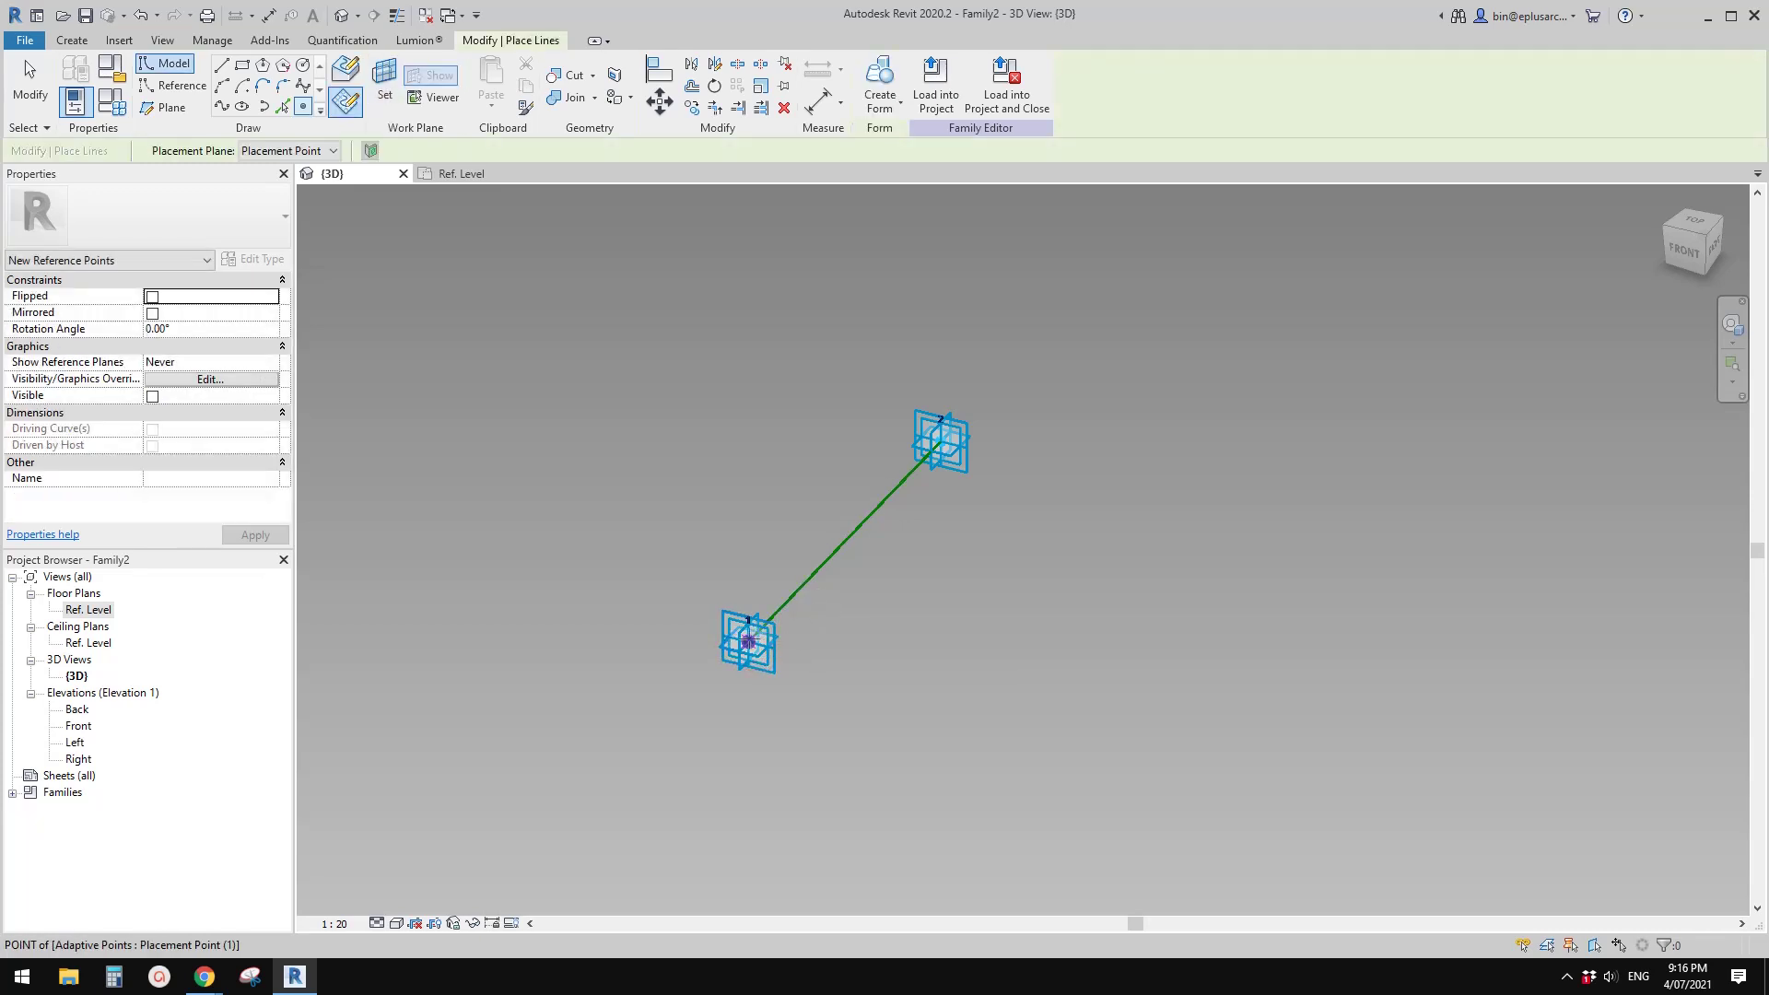
key("Escape")
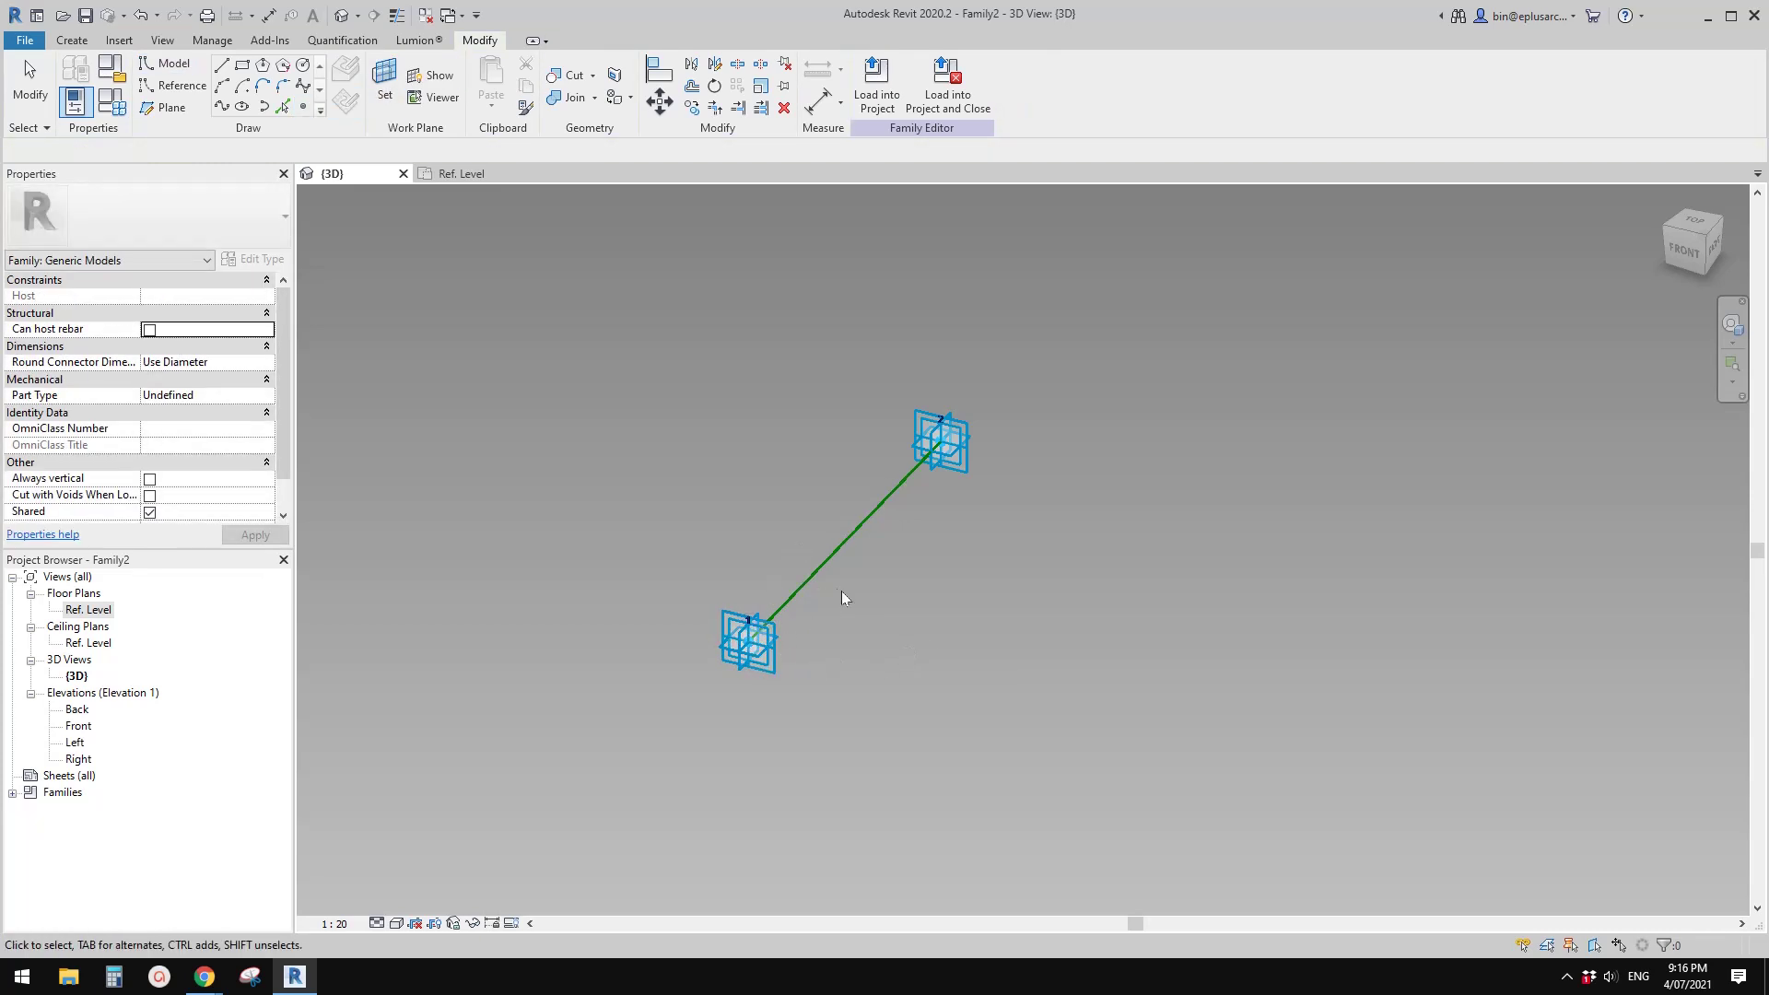
Raise the hosted reference point vertically to an offset of about 360 mm above adaptive point 1
left_click(748, 641)
left_click_drag(748, 597, 750, 513)
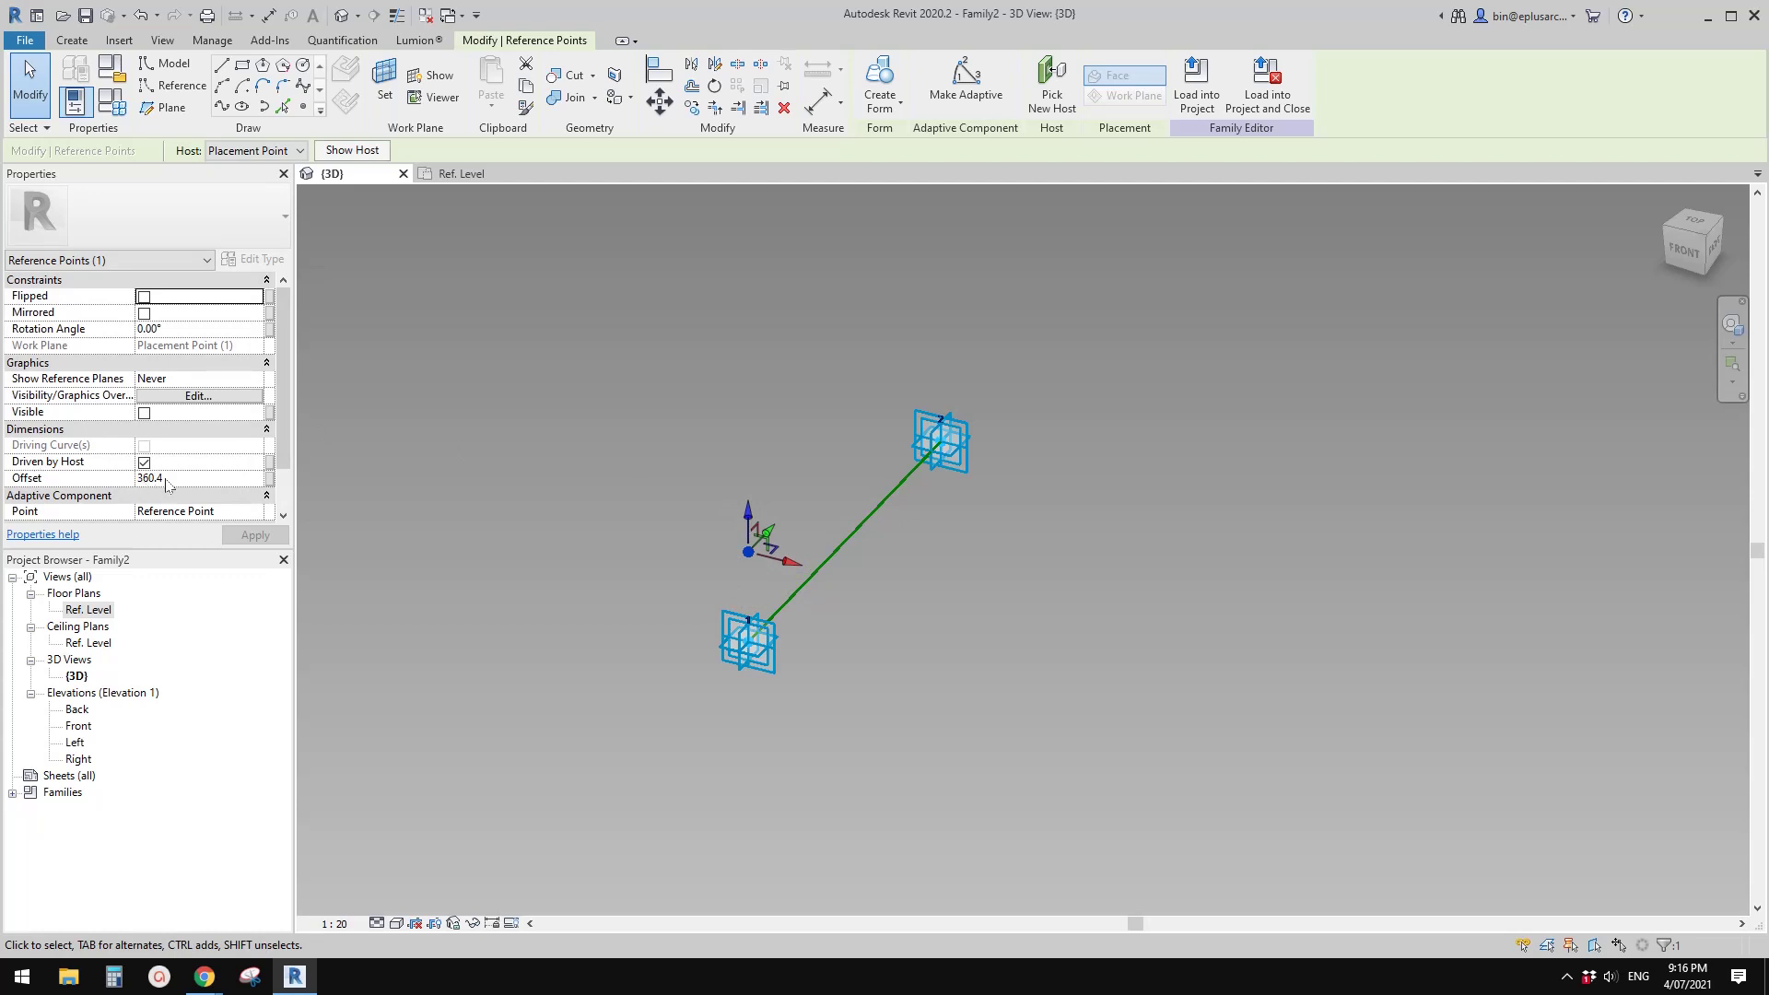
middle_click_drag(771, 587, 761, 597)
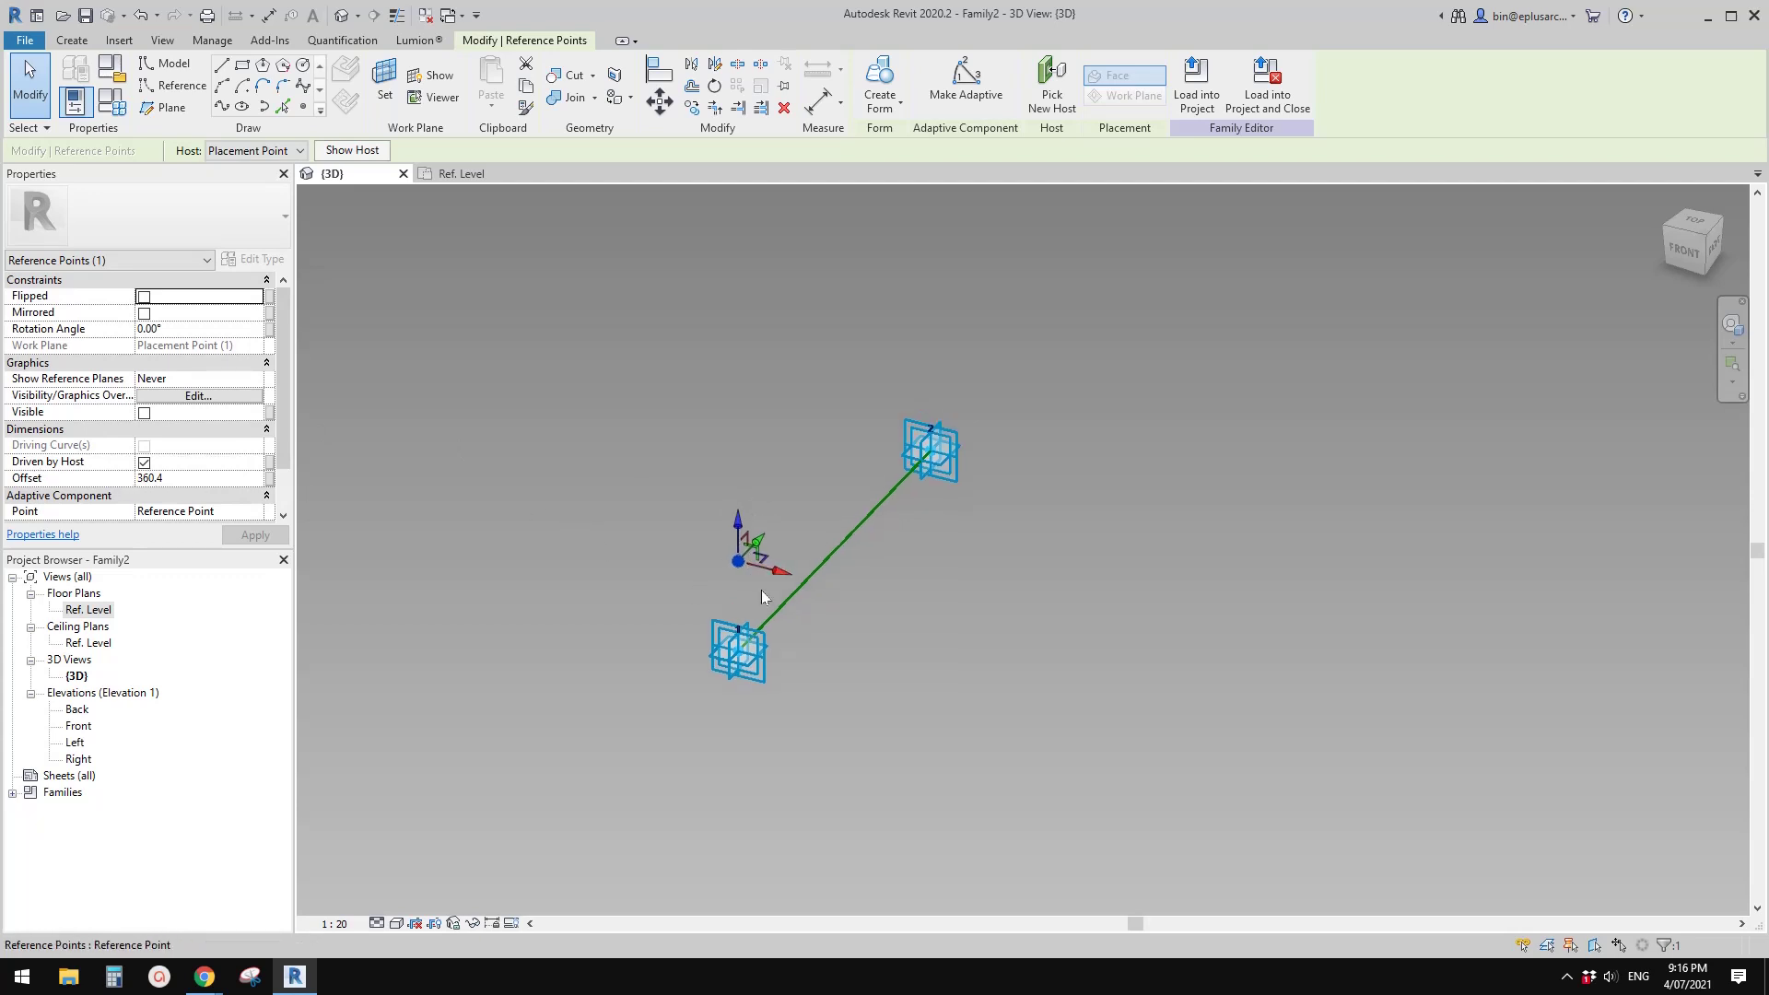
scroll(842, 574, "up", 1)
key("Escape")
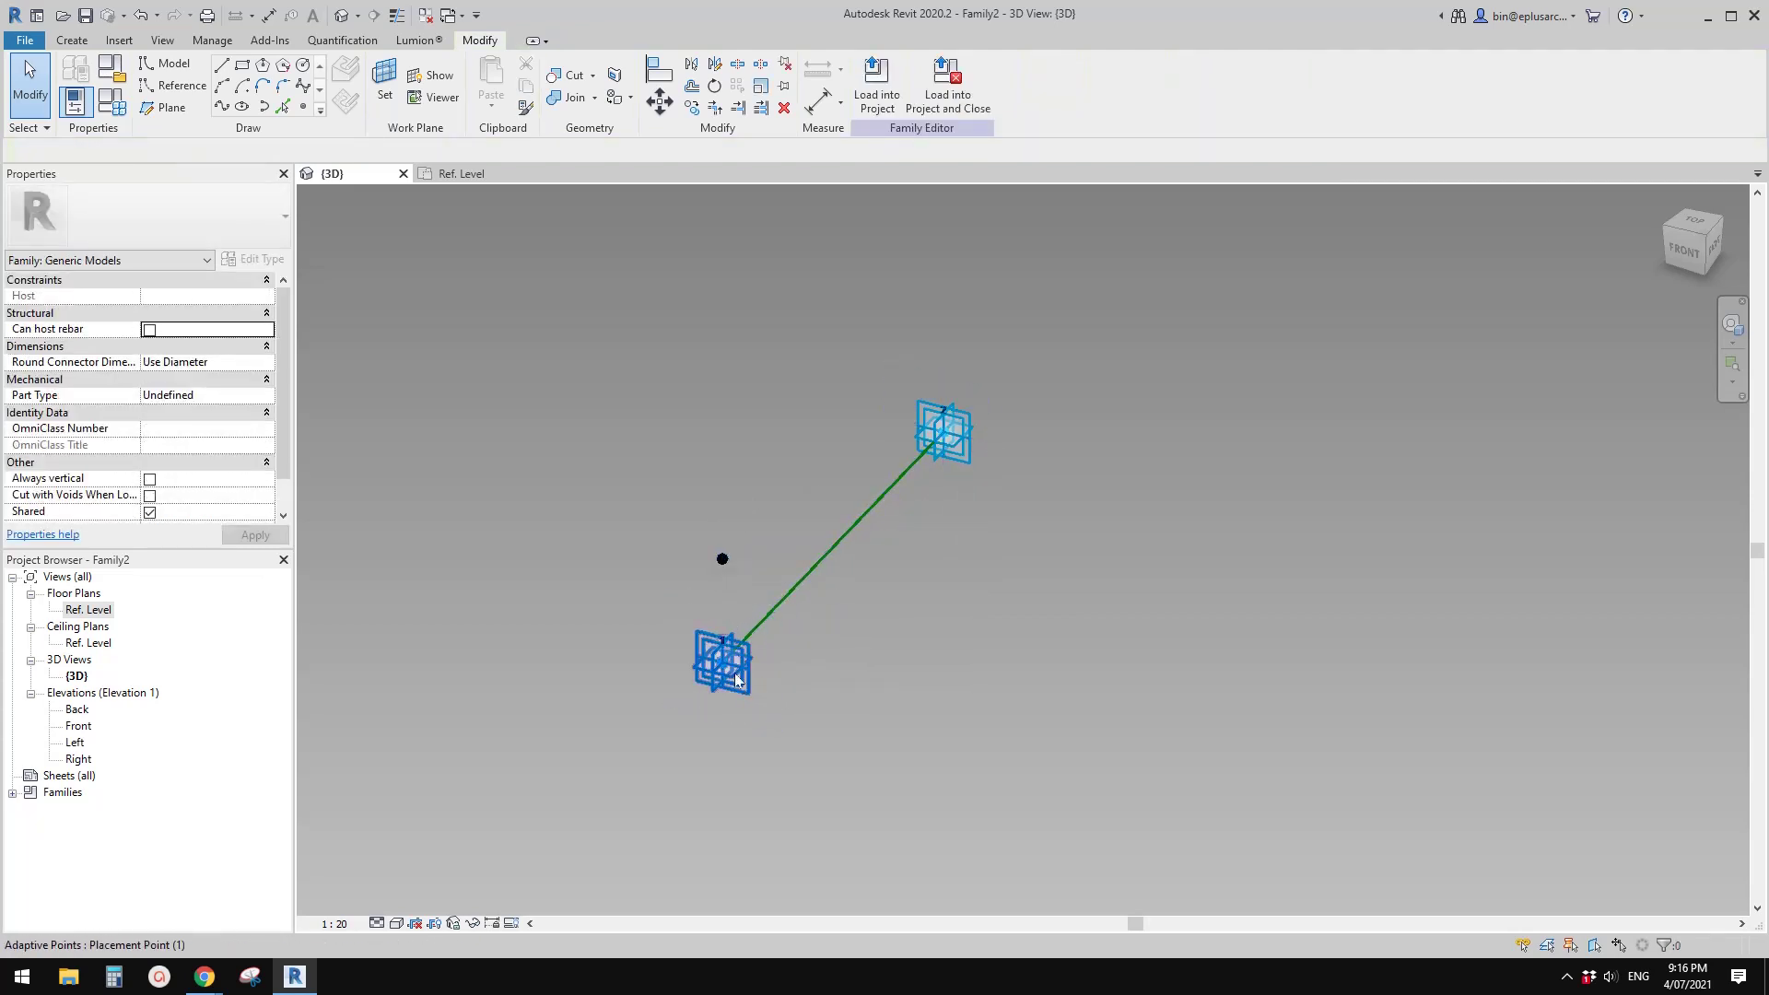
Set adaptive point 2's horizontal plane as the work plane and place a reference point on it at that point
middle_click_drag(726, 584, 715, 601)
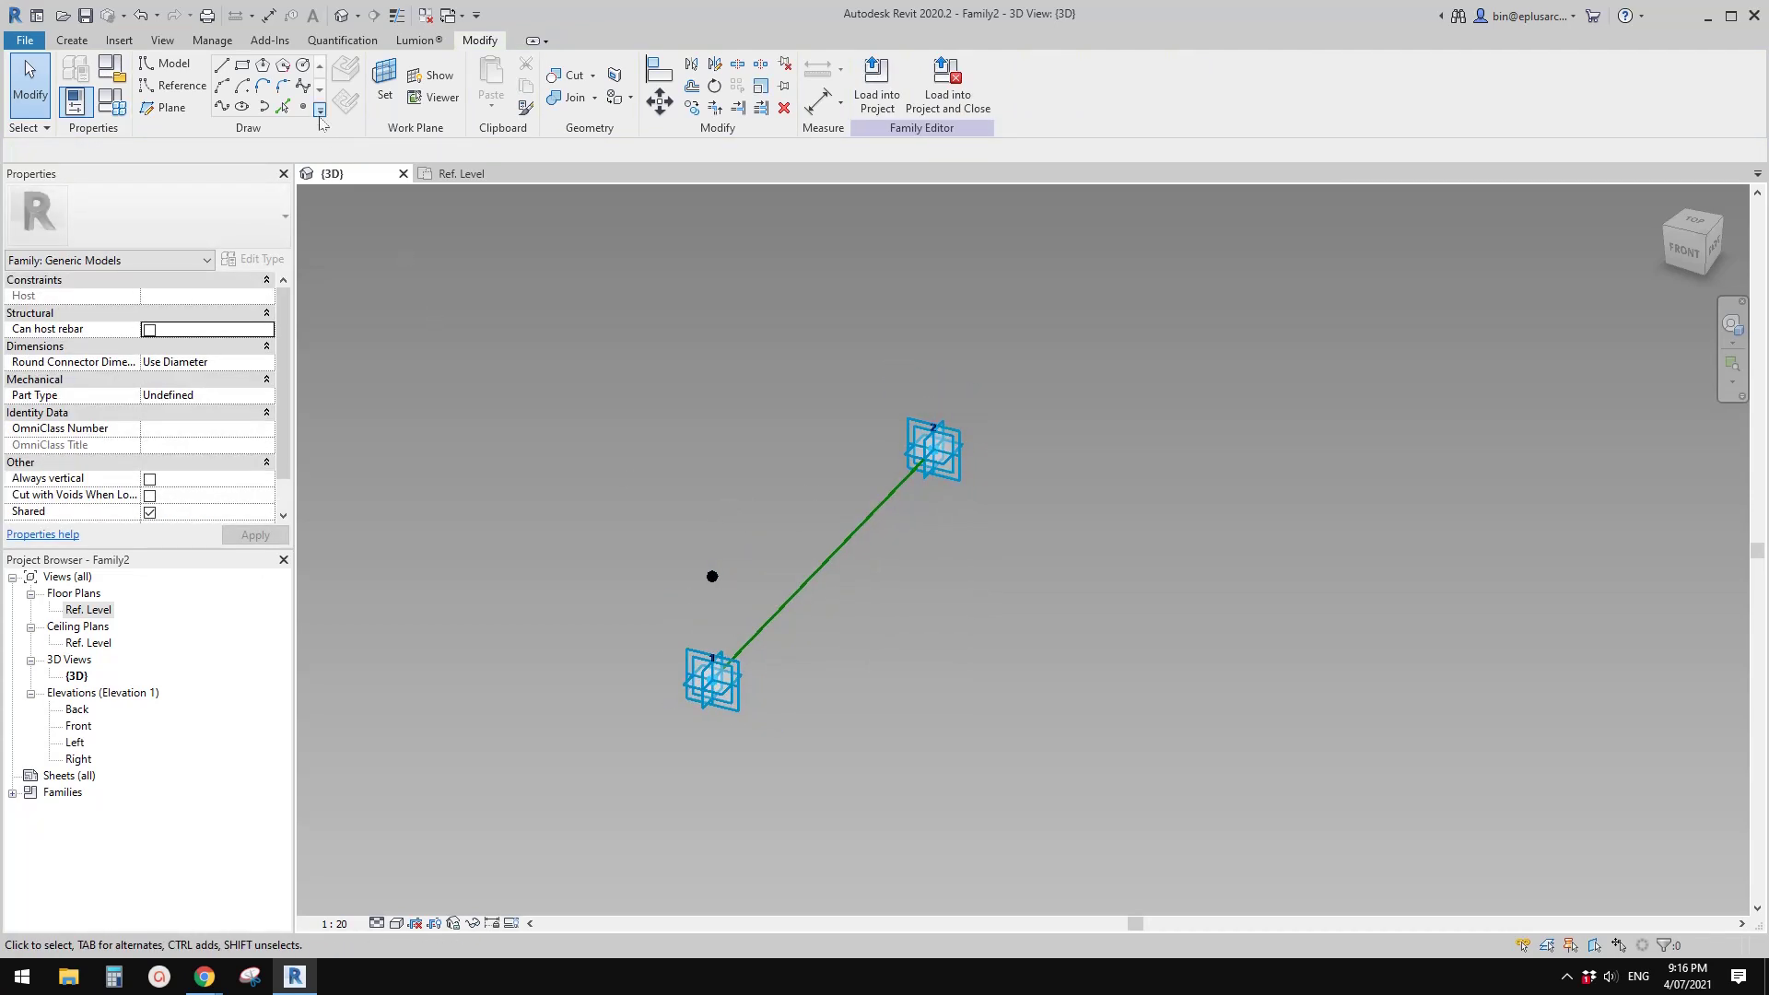
left_click(303, 106)
left_click(384, 81)
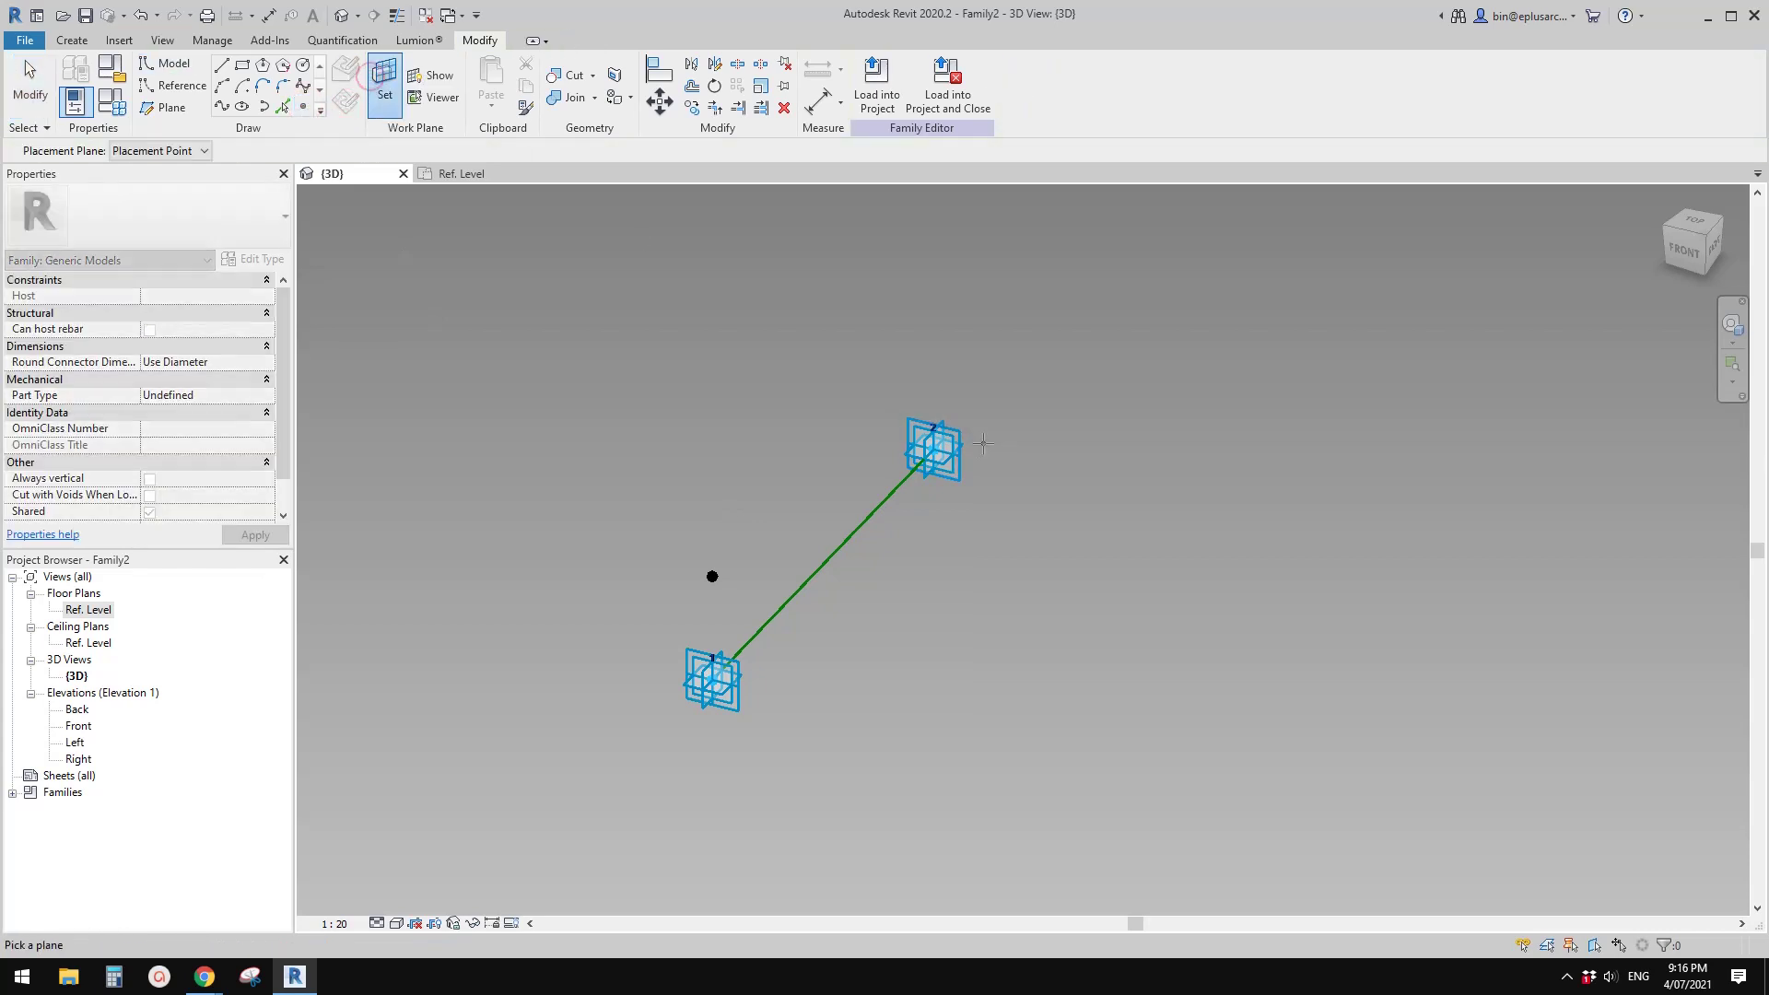
left_click(942, 451)
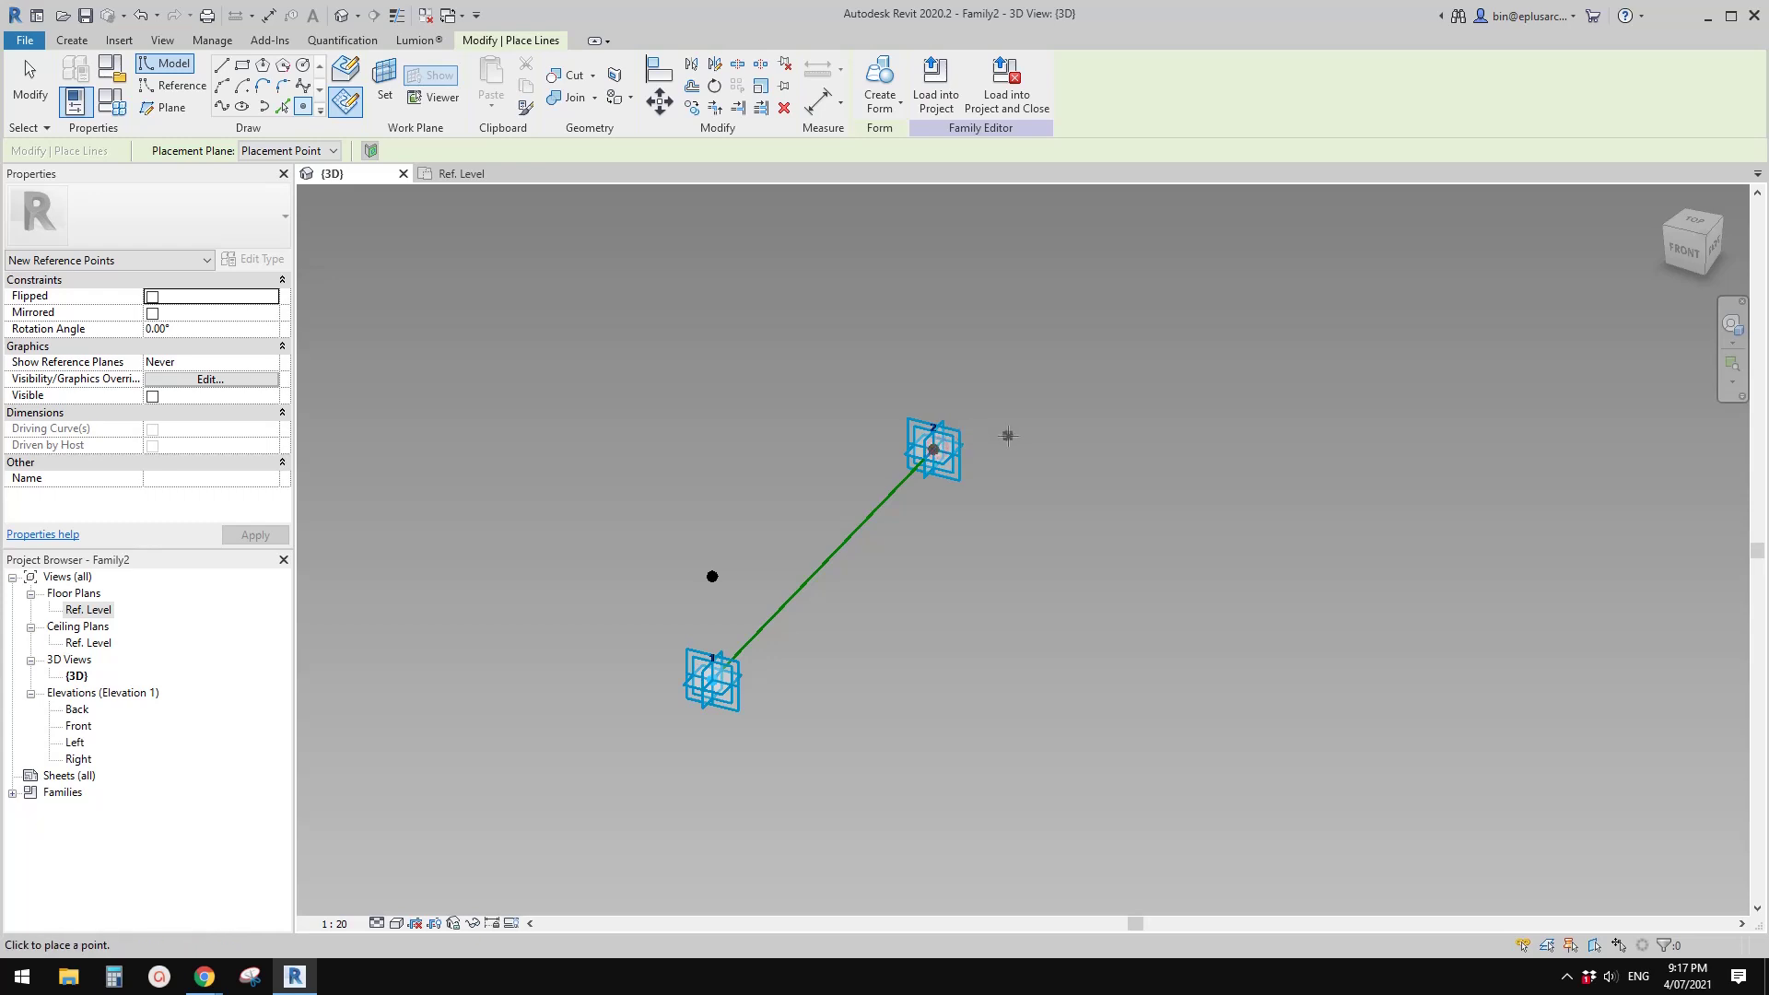
Raise the reference point hosted on adaptive point 2 vertically to an offset of about 256 mm
left_click(933, 449)
key("Escape")
left_click(934, 448)
middle_click_drag(948, 410, 930, 440)
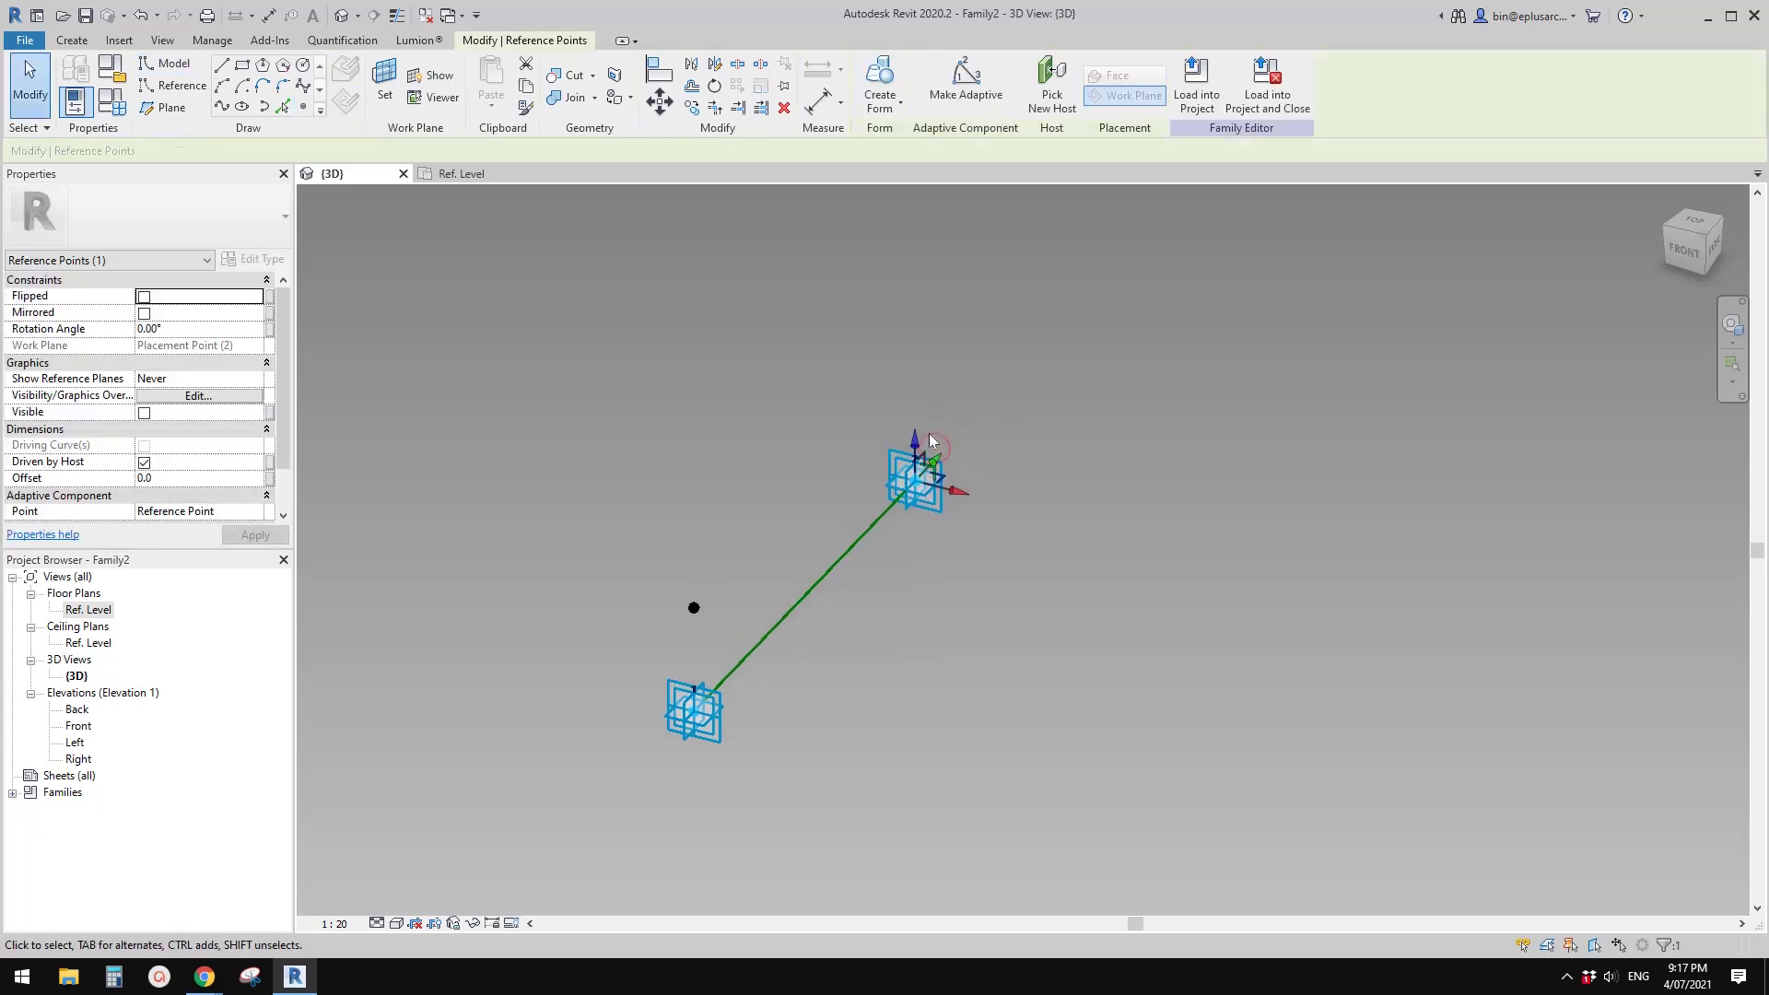
left_click_drag(914, 441, 915, 368)
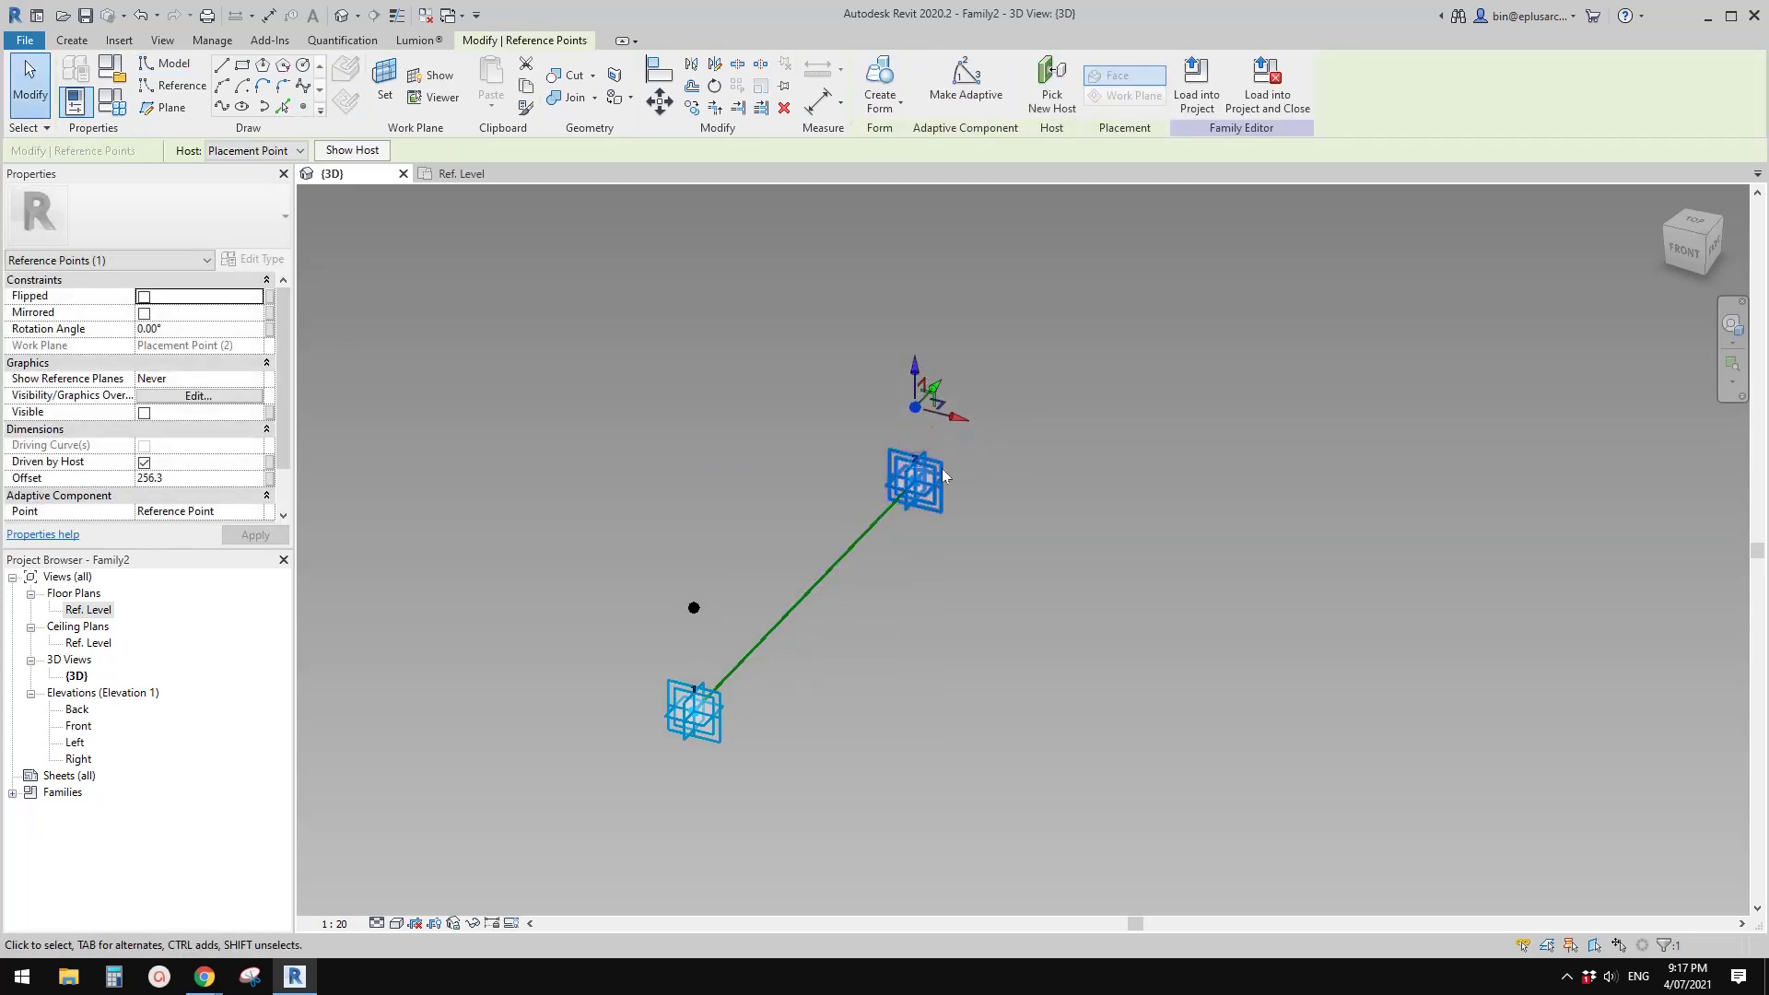
left_click(836, 527)
Set Show Reference Planes to Always for both reference points raised above the adaptive points
scroll(803, 520, "down", 1)
middle_click_drag(804, 519, 826, 485)
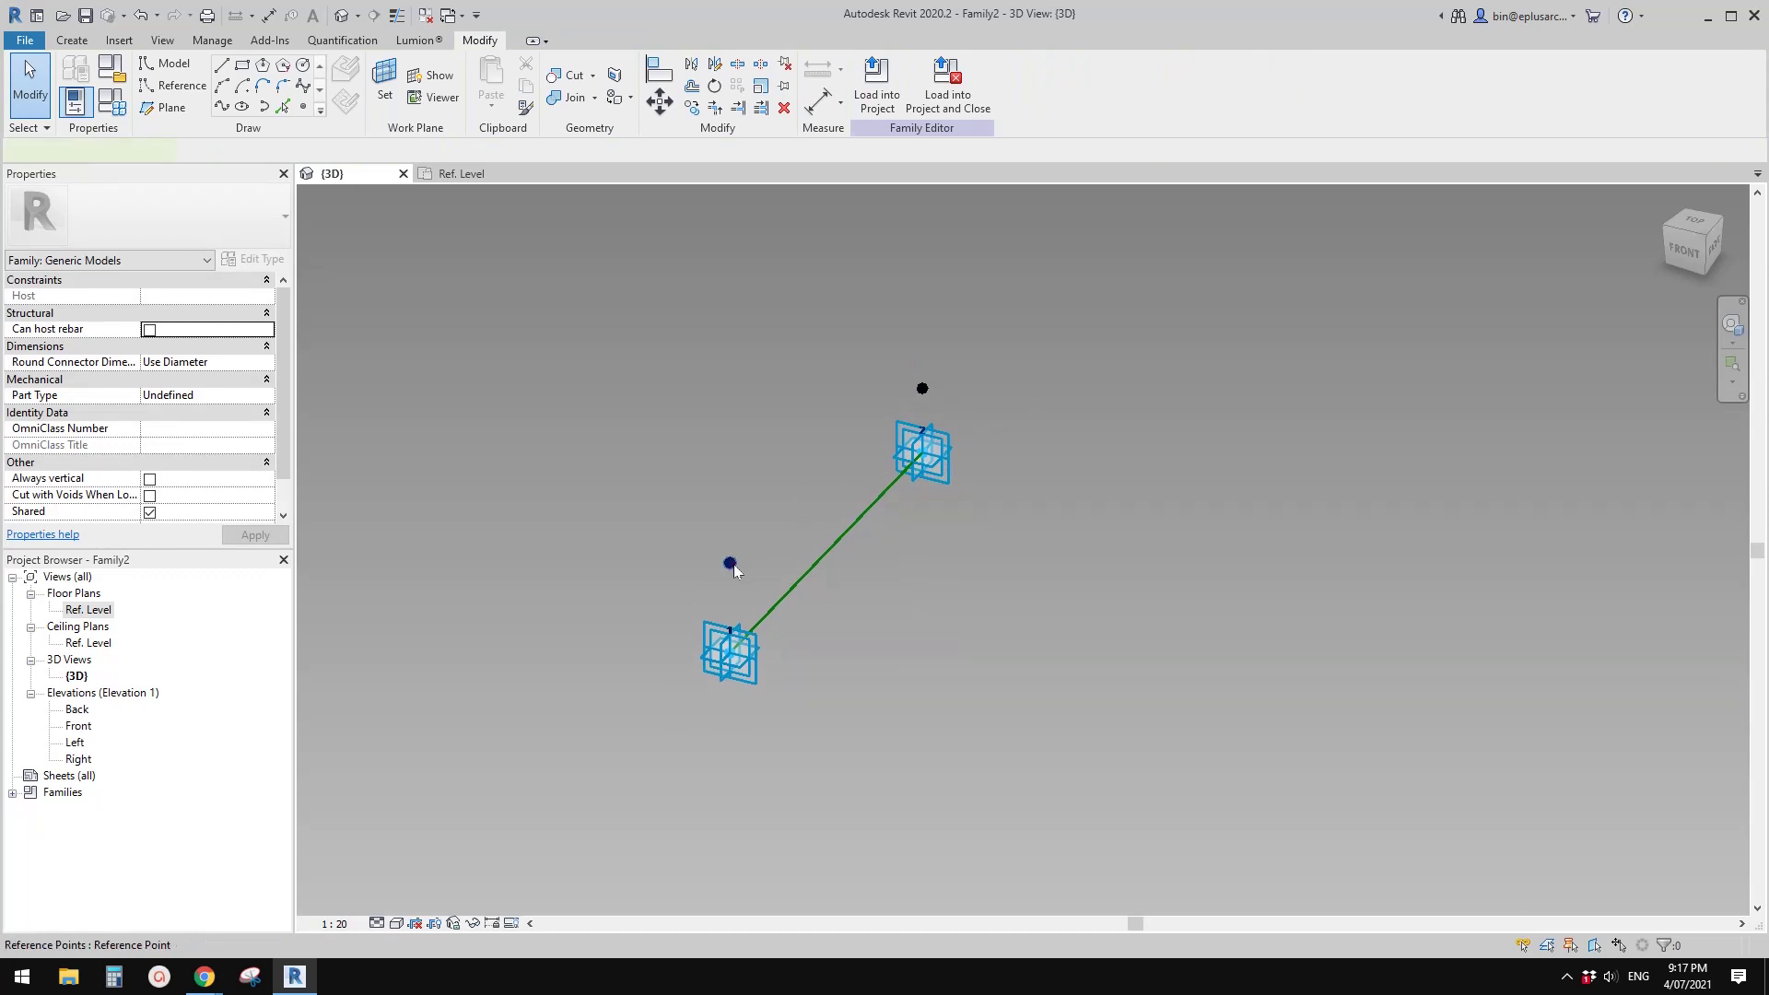
left_click(730, 563)
left_click(922, 388, "ctrl")
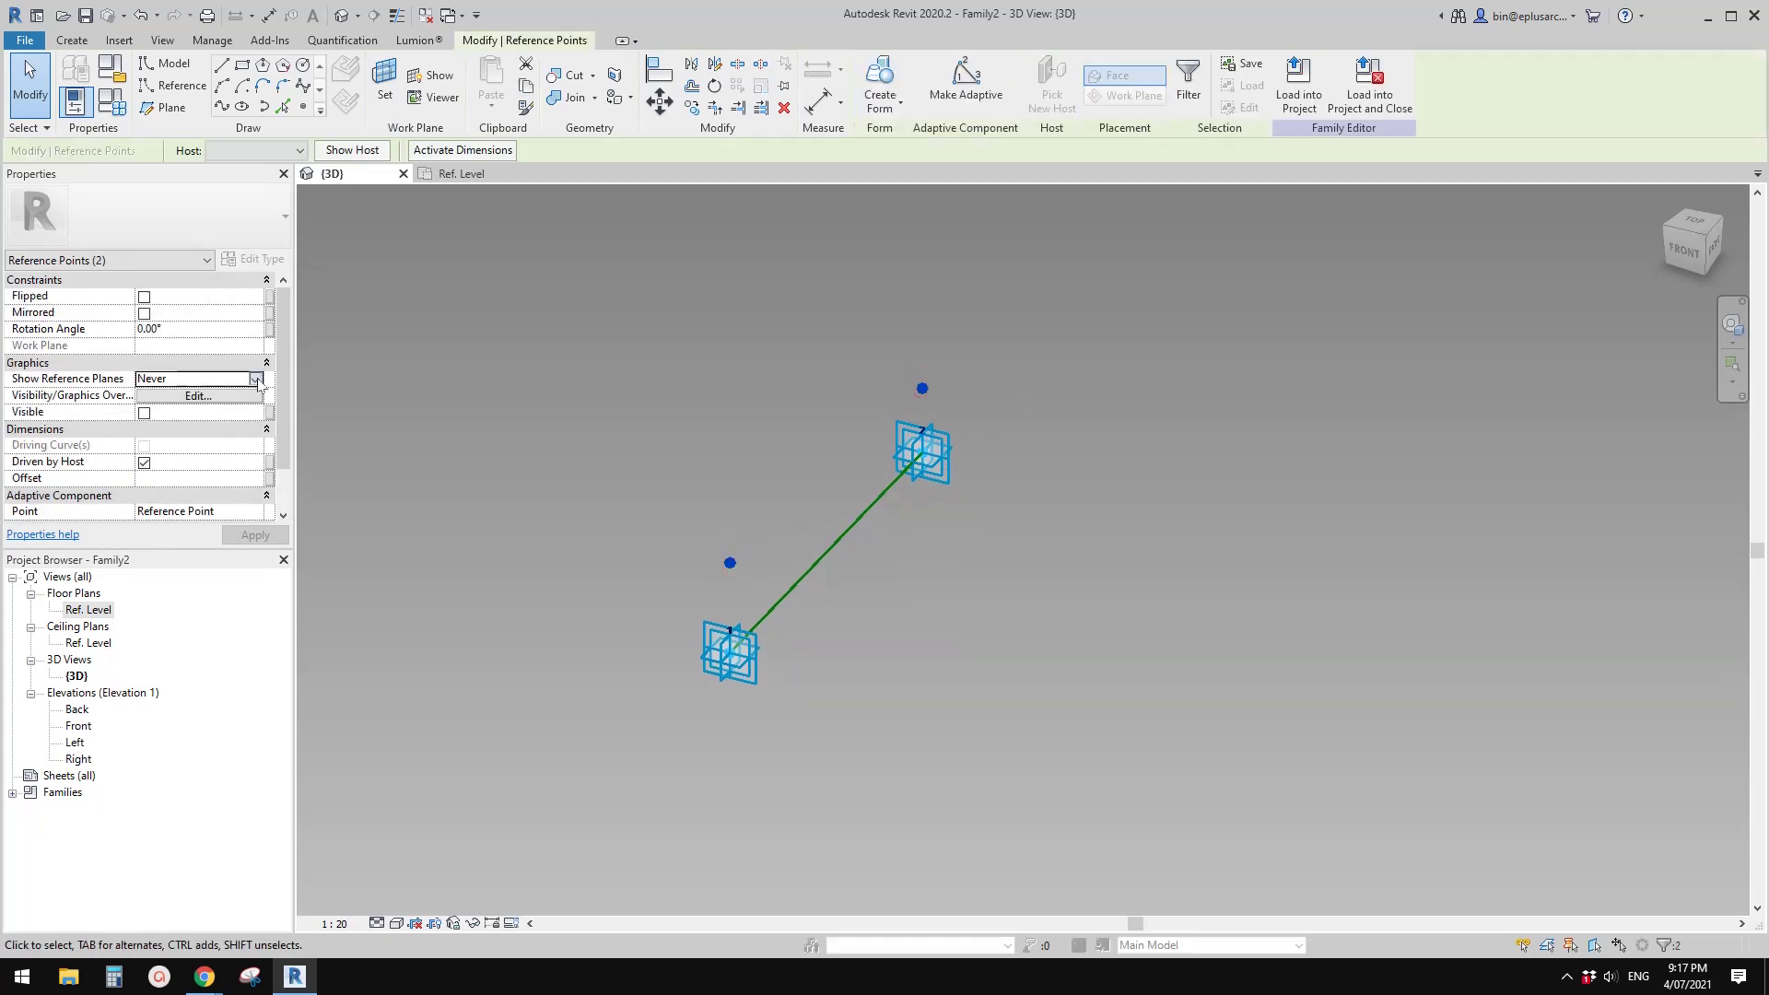
left_click(256, 380)
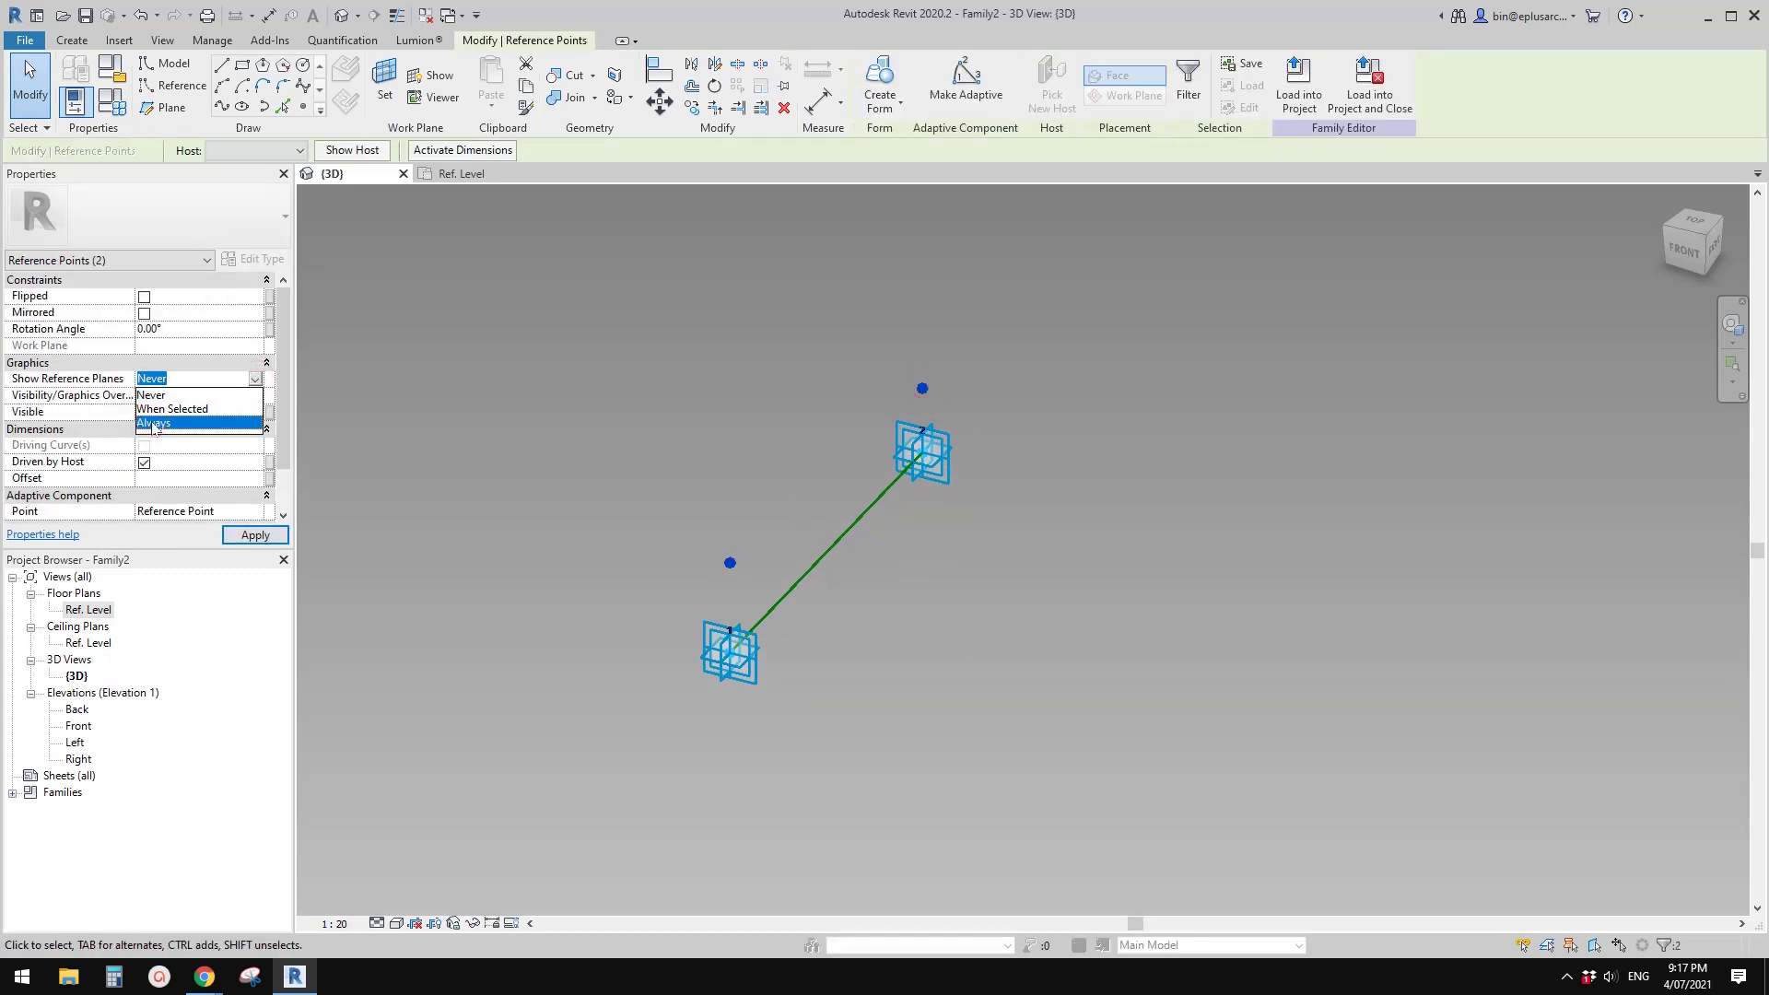
left_click(153, 423)
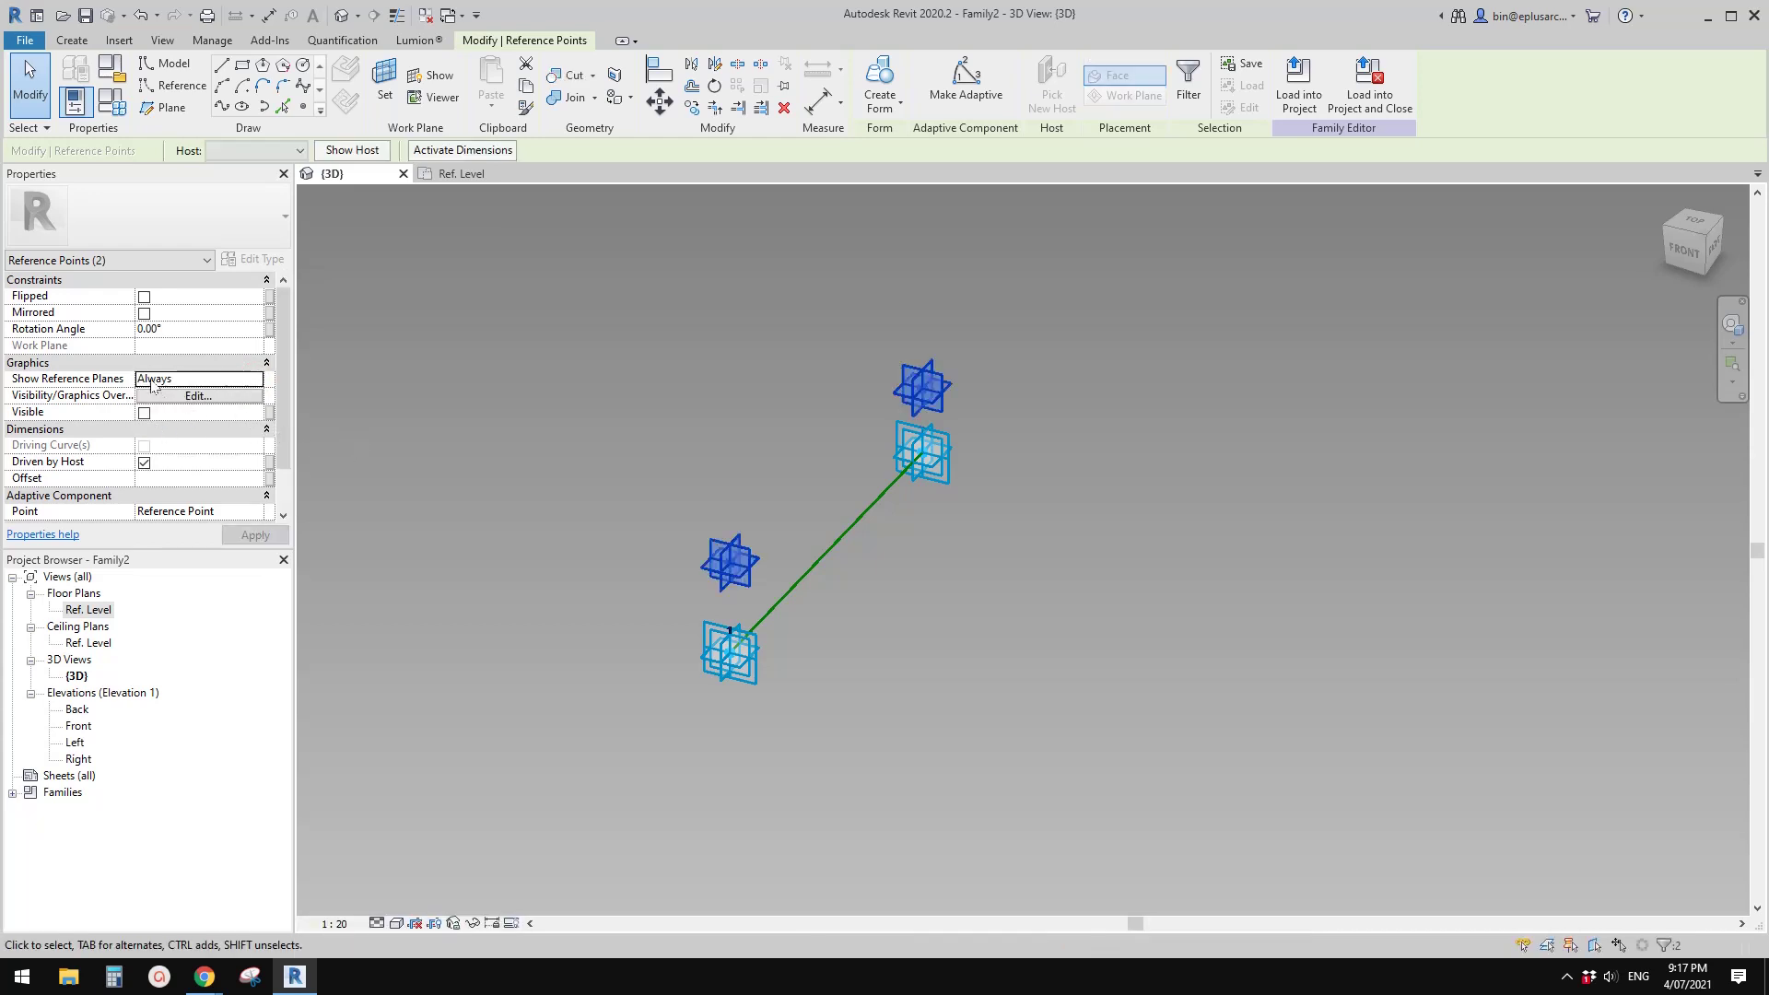
left_click(737, 385)
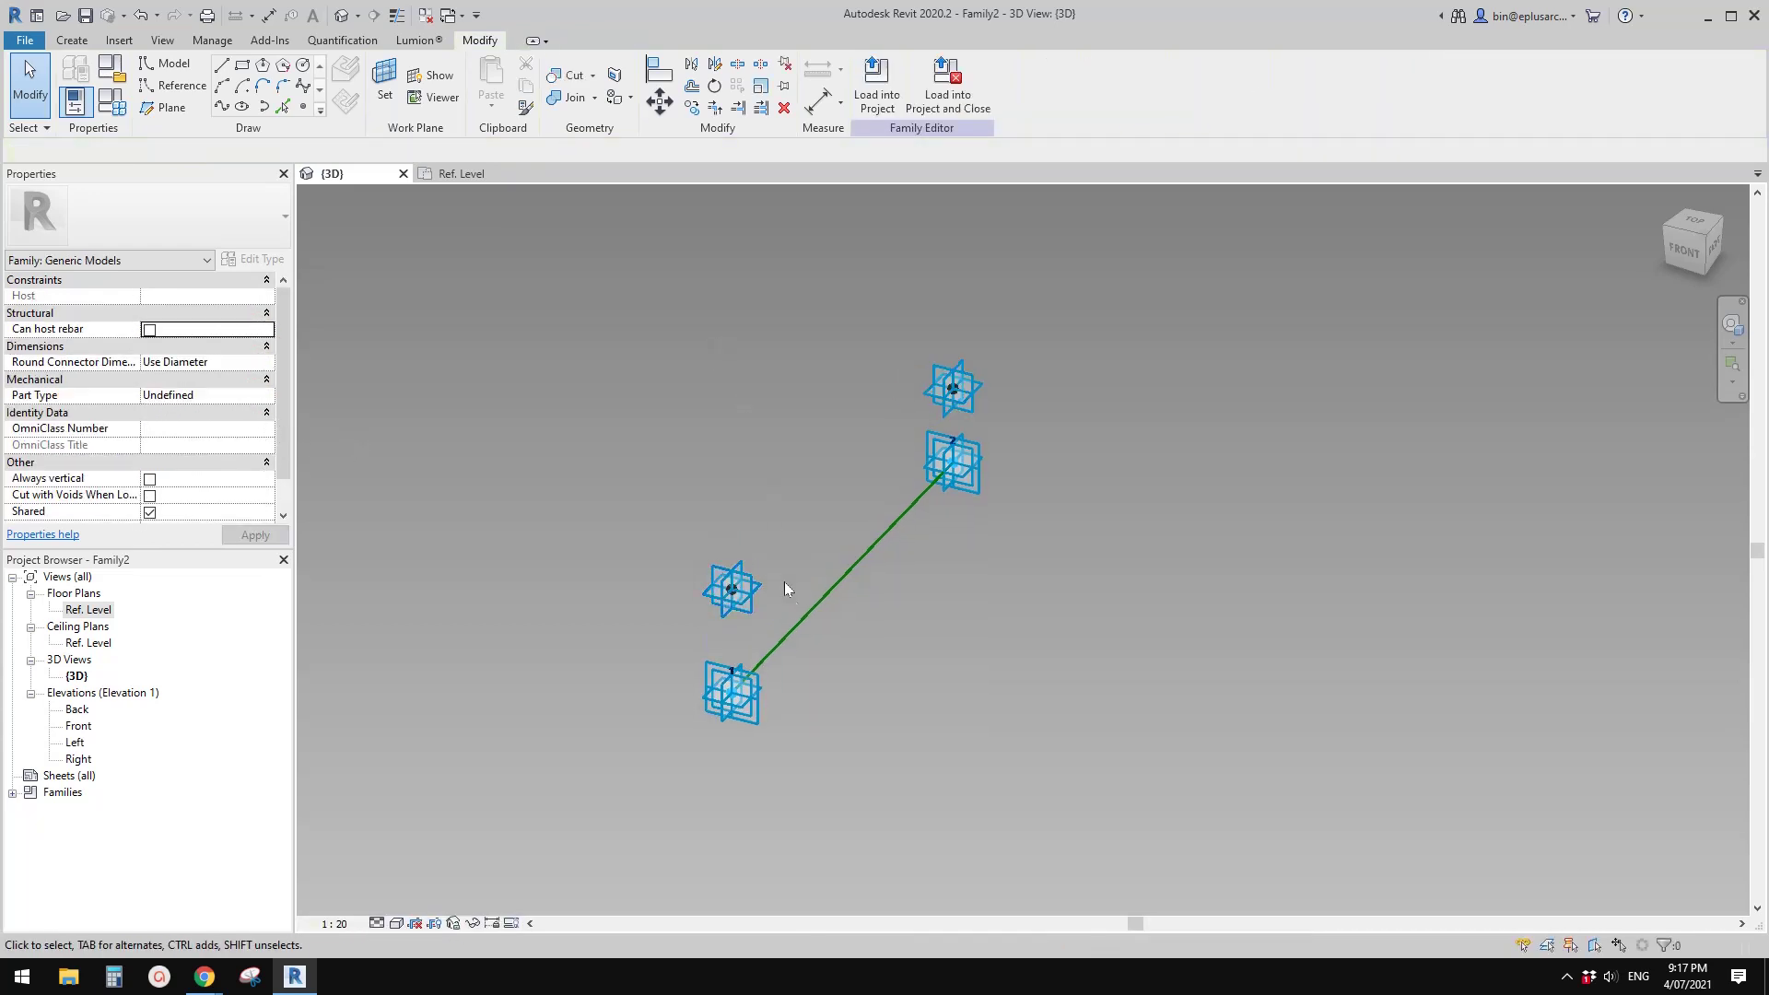
Set the front-facing vertical plane of the raised point above adaptive point 1 as the work plane and place a reference point on it there
middle_click_drag(783, 583, 885, 574, "shift")
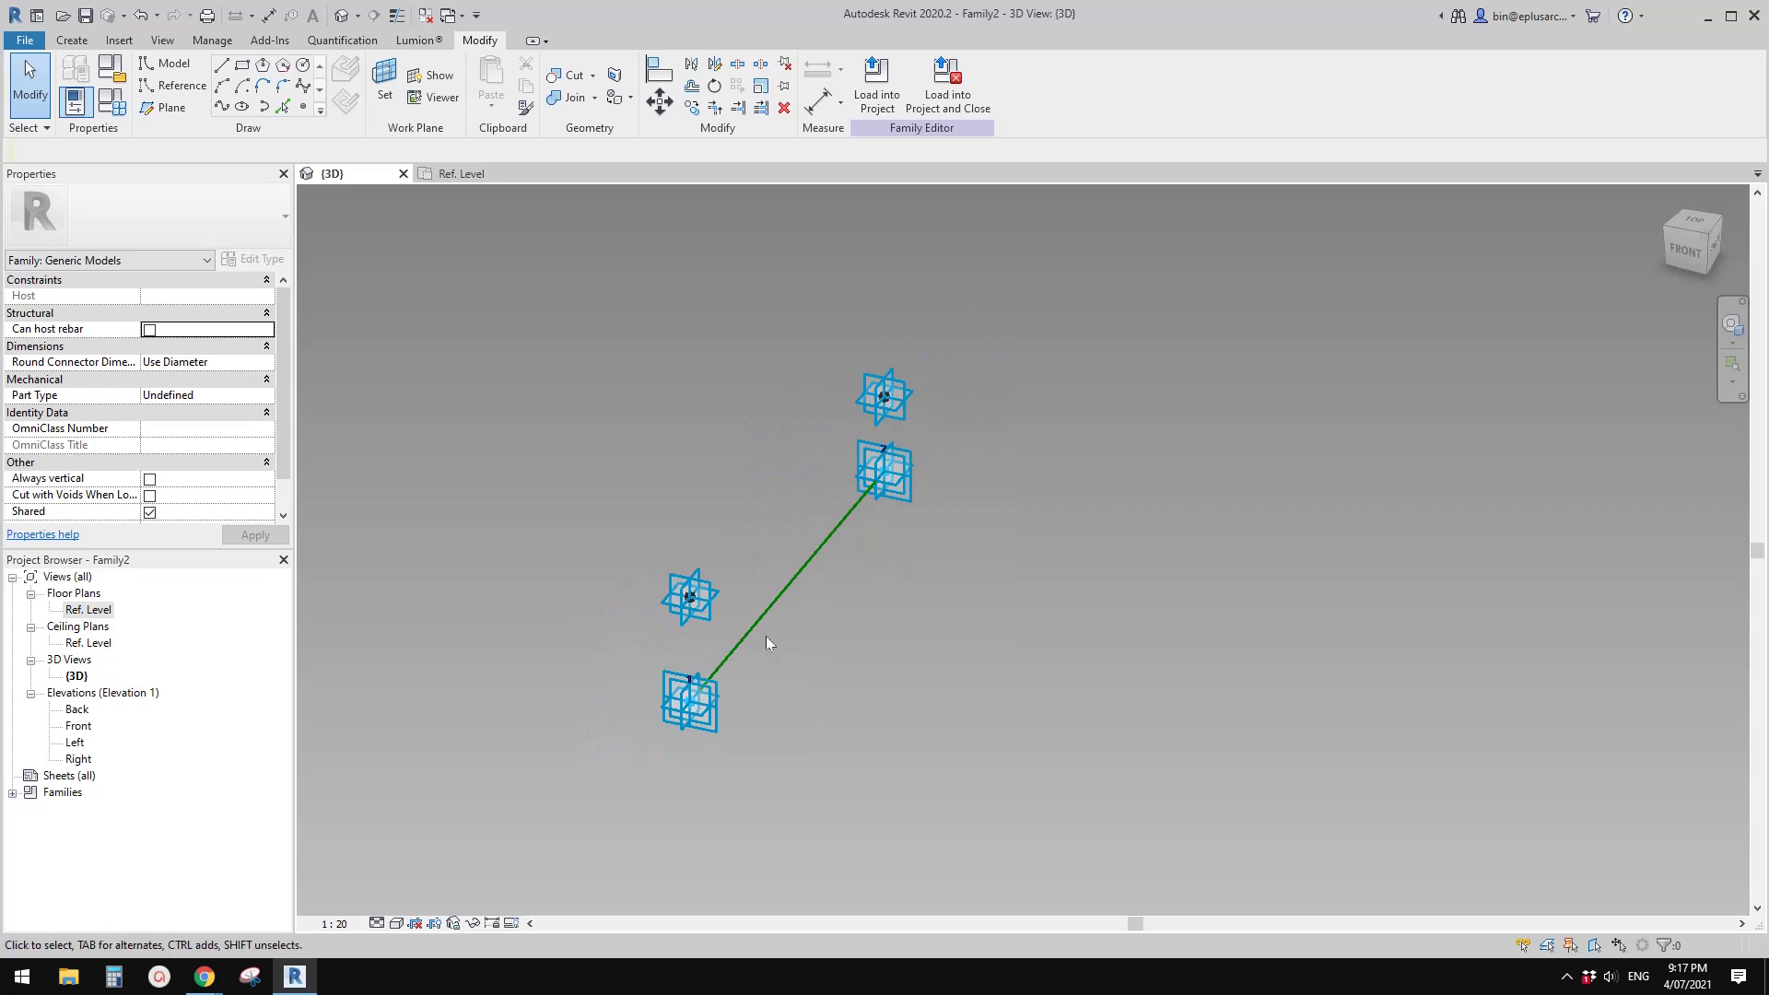
middle_click_drag(766, 643, 778, 577, "shift")
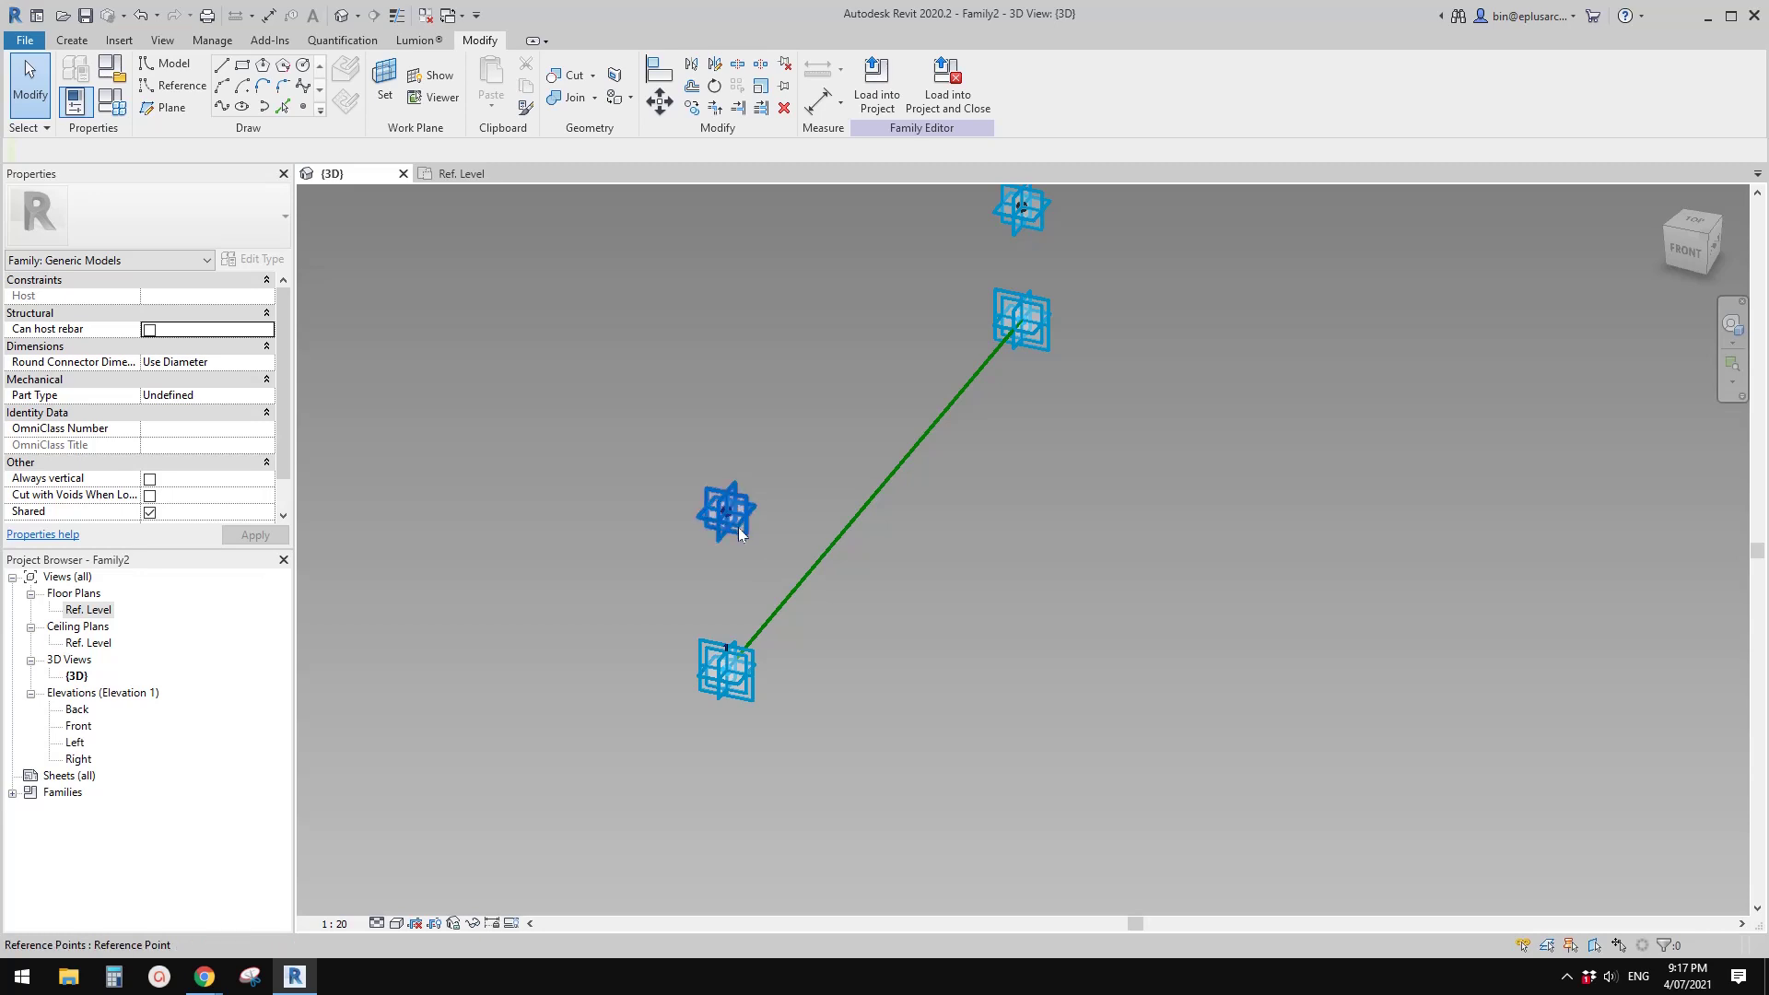
scroll(747, 579, "down", 1)
left_click(303, 107)
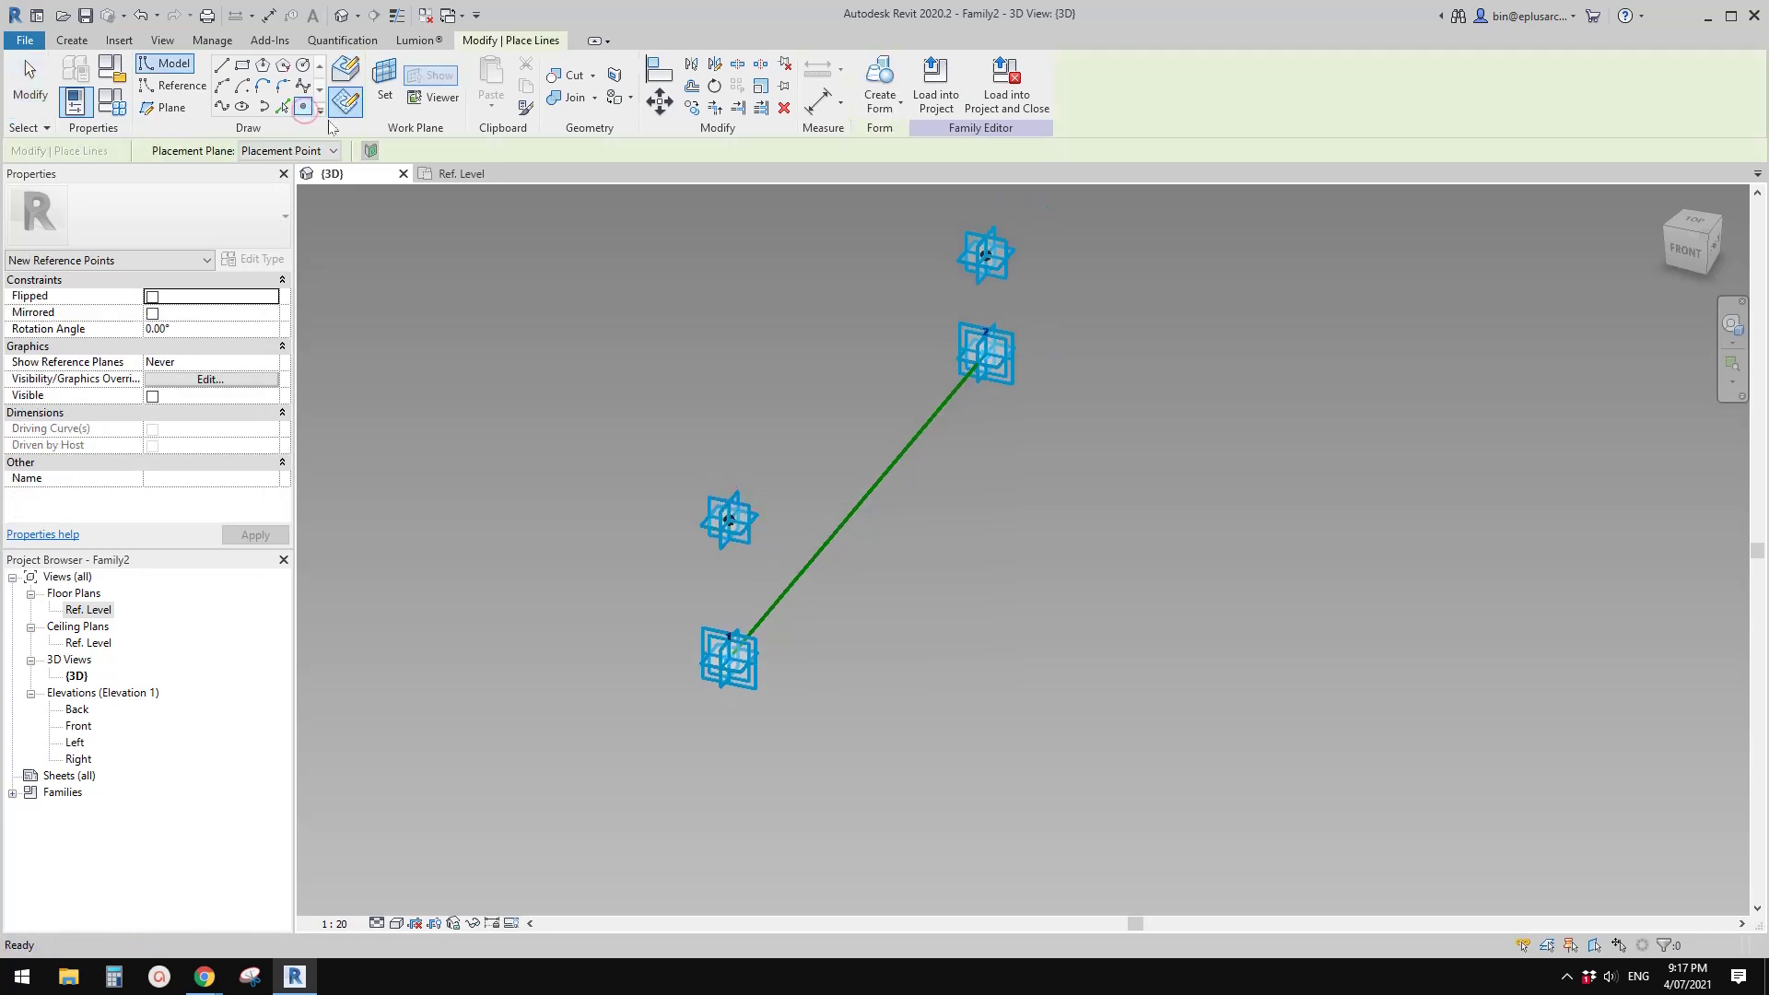
left_click(385, 83)
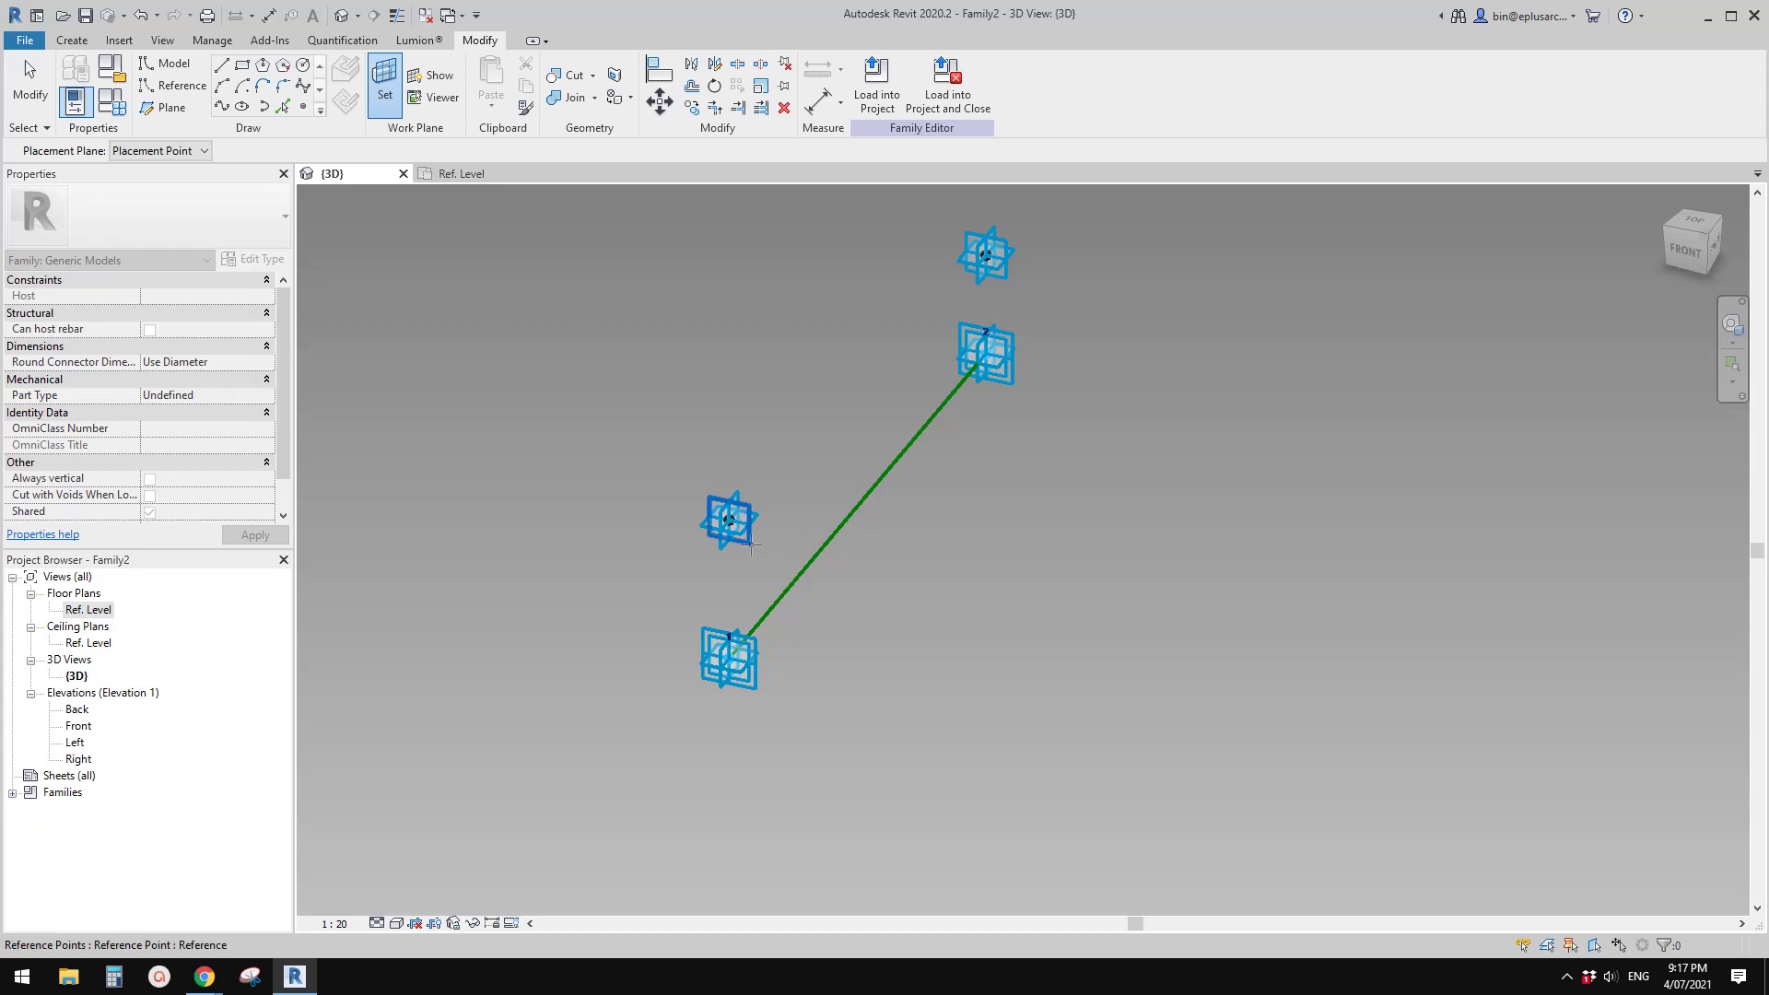
middle_click_drag(762, 555, 907, 517, "shift")
left_click(901, 506)
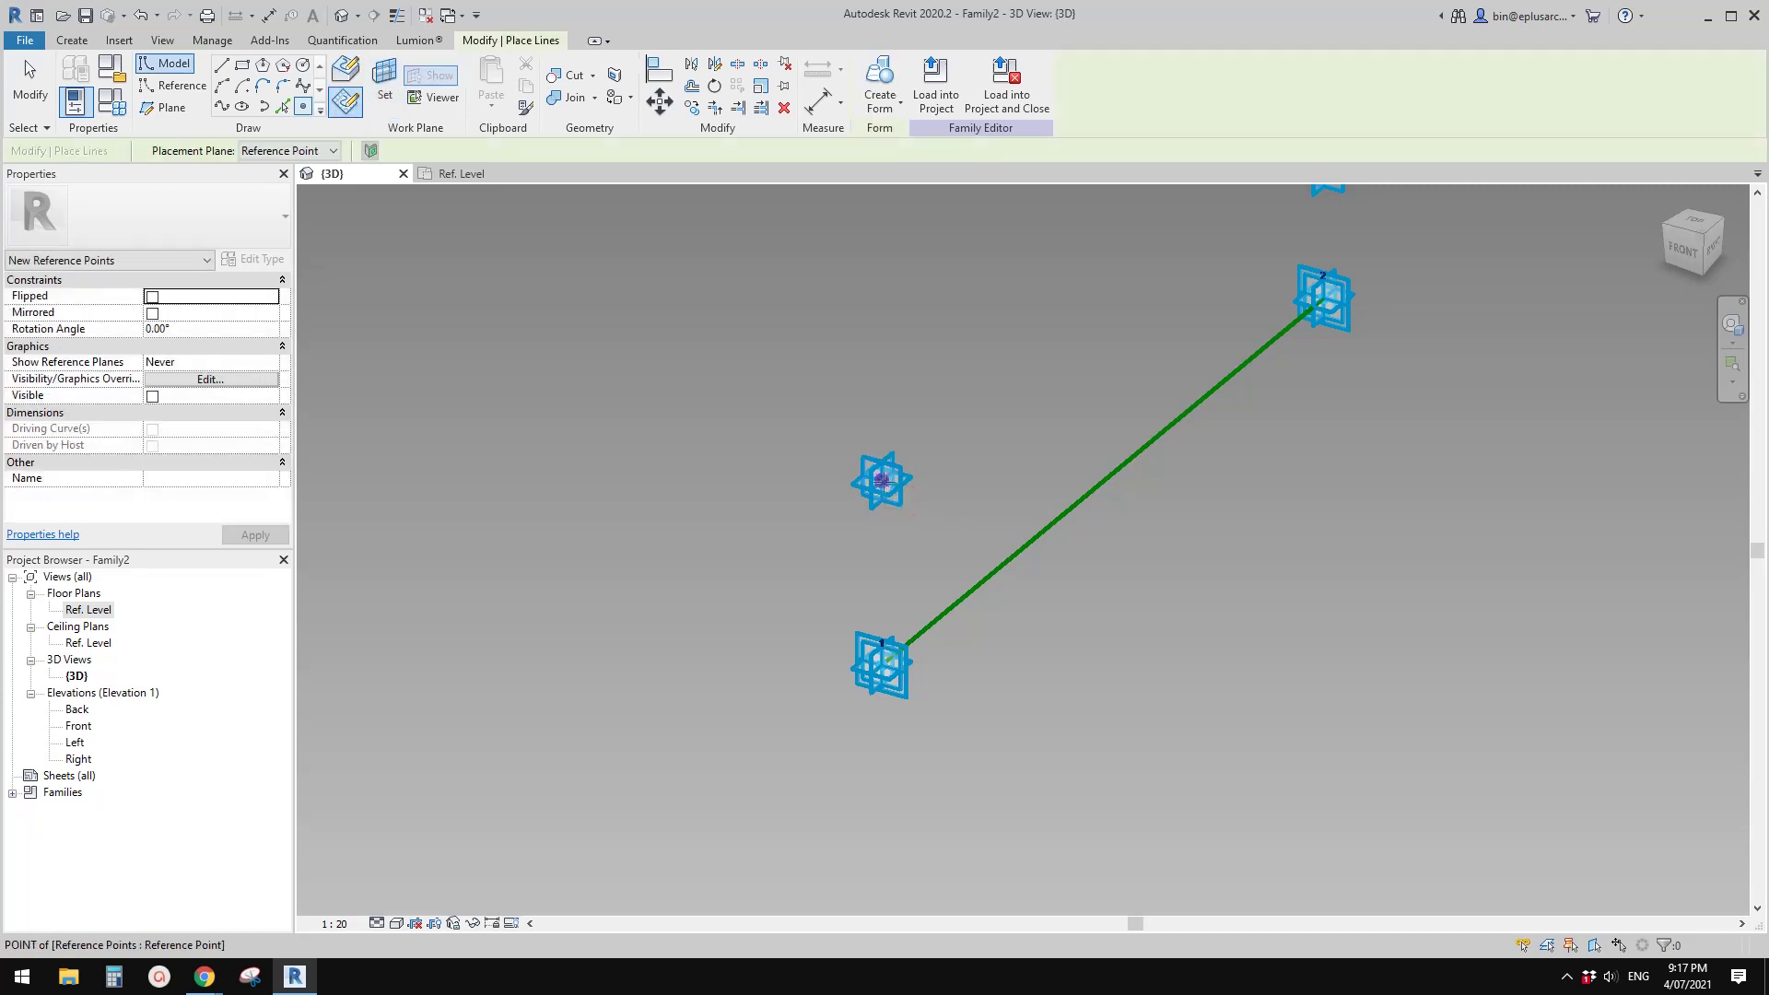
left_click(884, 479)
left_click(954, 544)
key("Escape")
key("Escape")
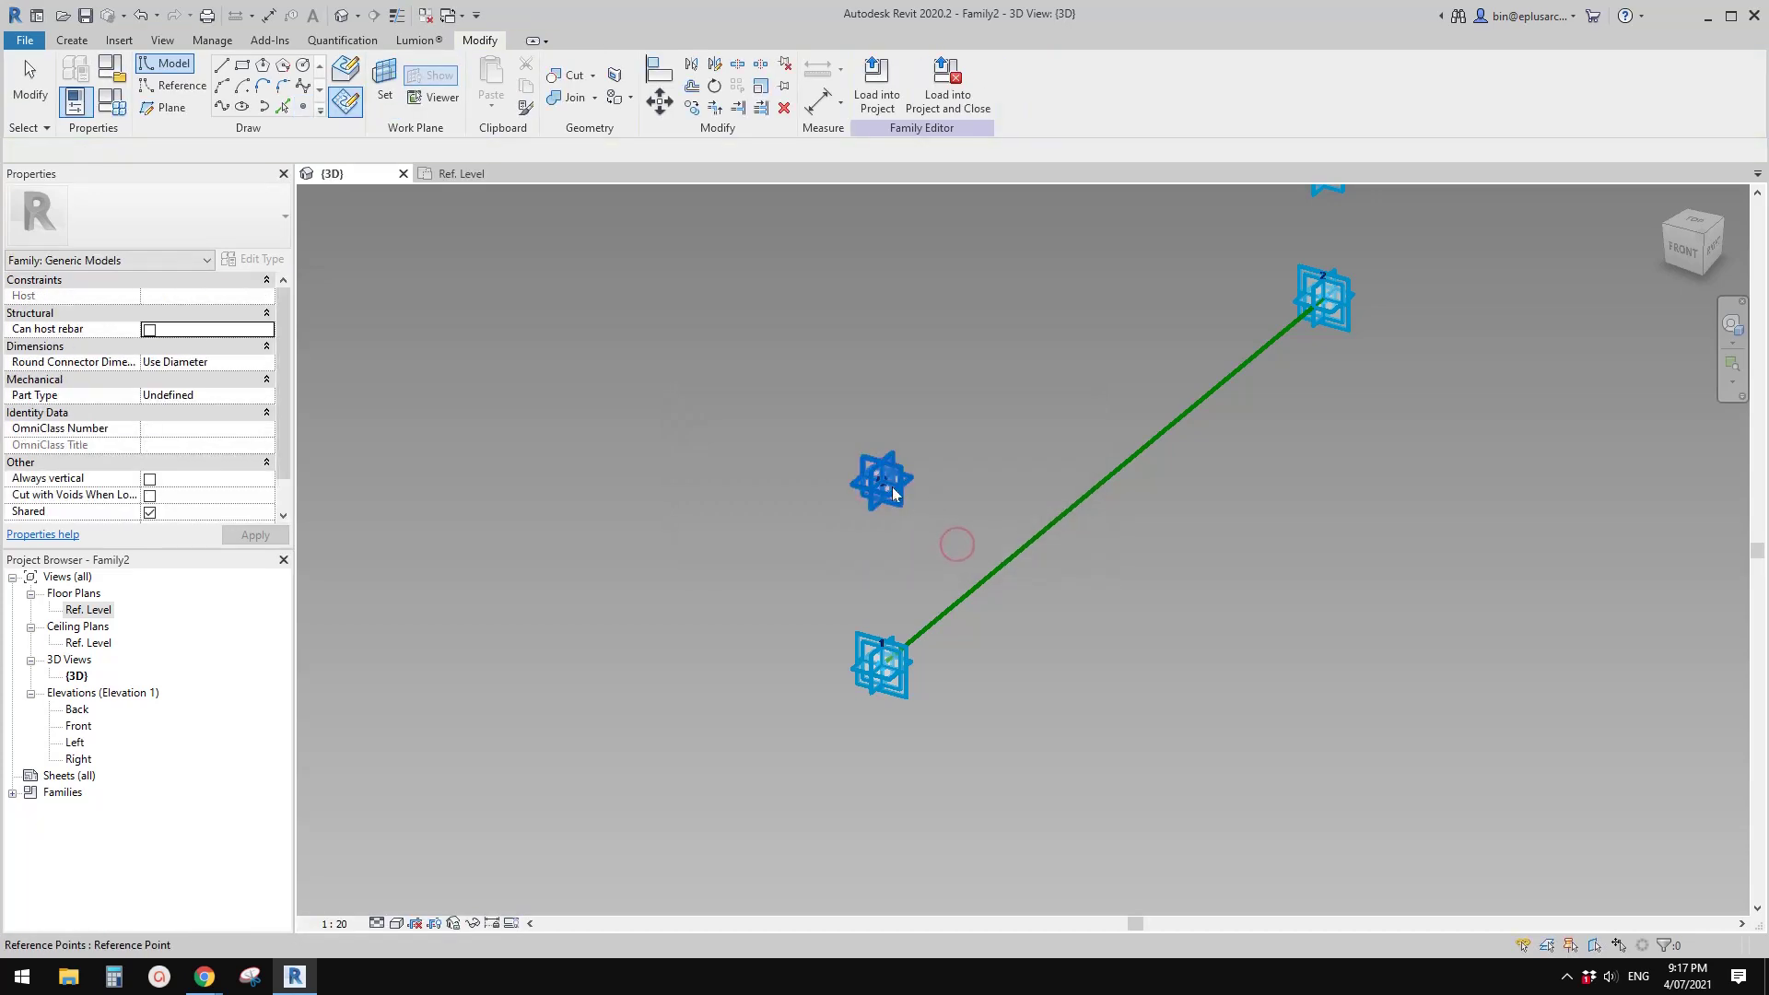
Move the new hosted reference point horizontally, parallel to the green line, to an offset of about 166 mm from its host
left_click(886, 489)
middle_click_drag(887, 489, 925, 514, "shift")
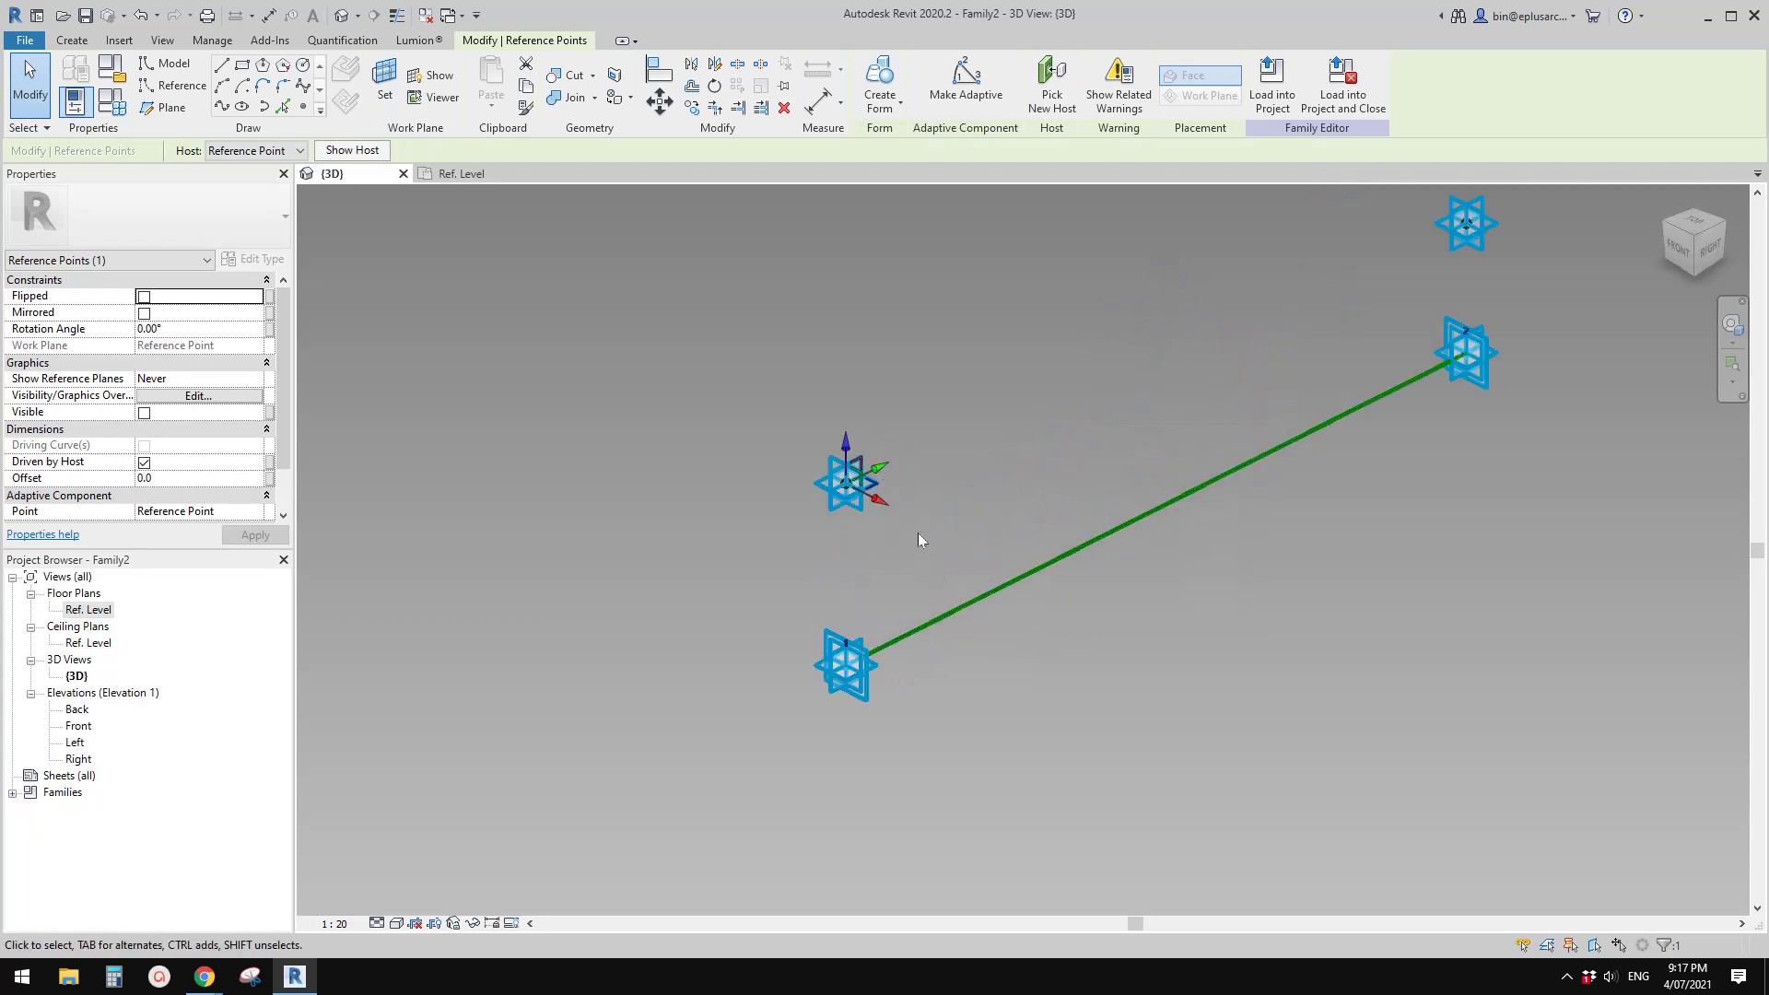
left_click_drag(863, 483, 941, 470)
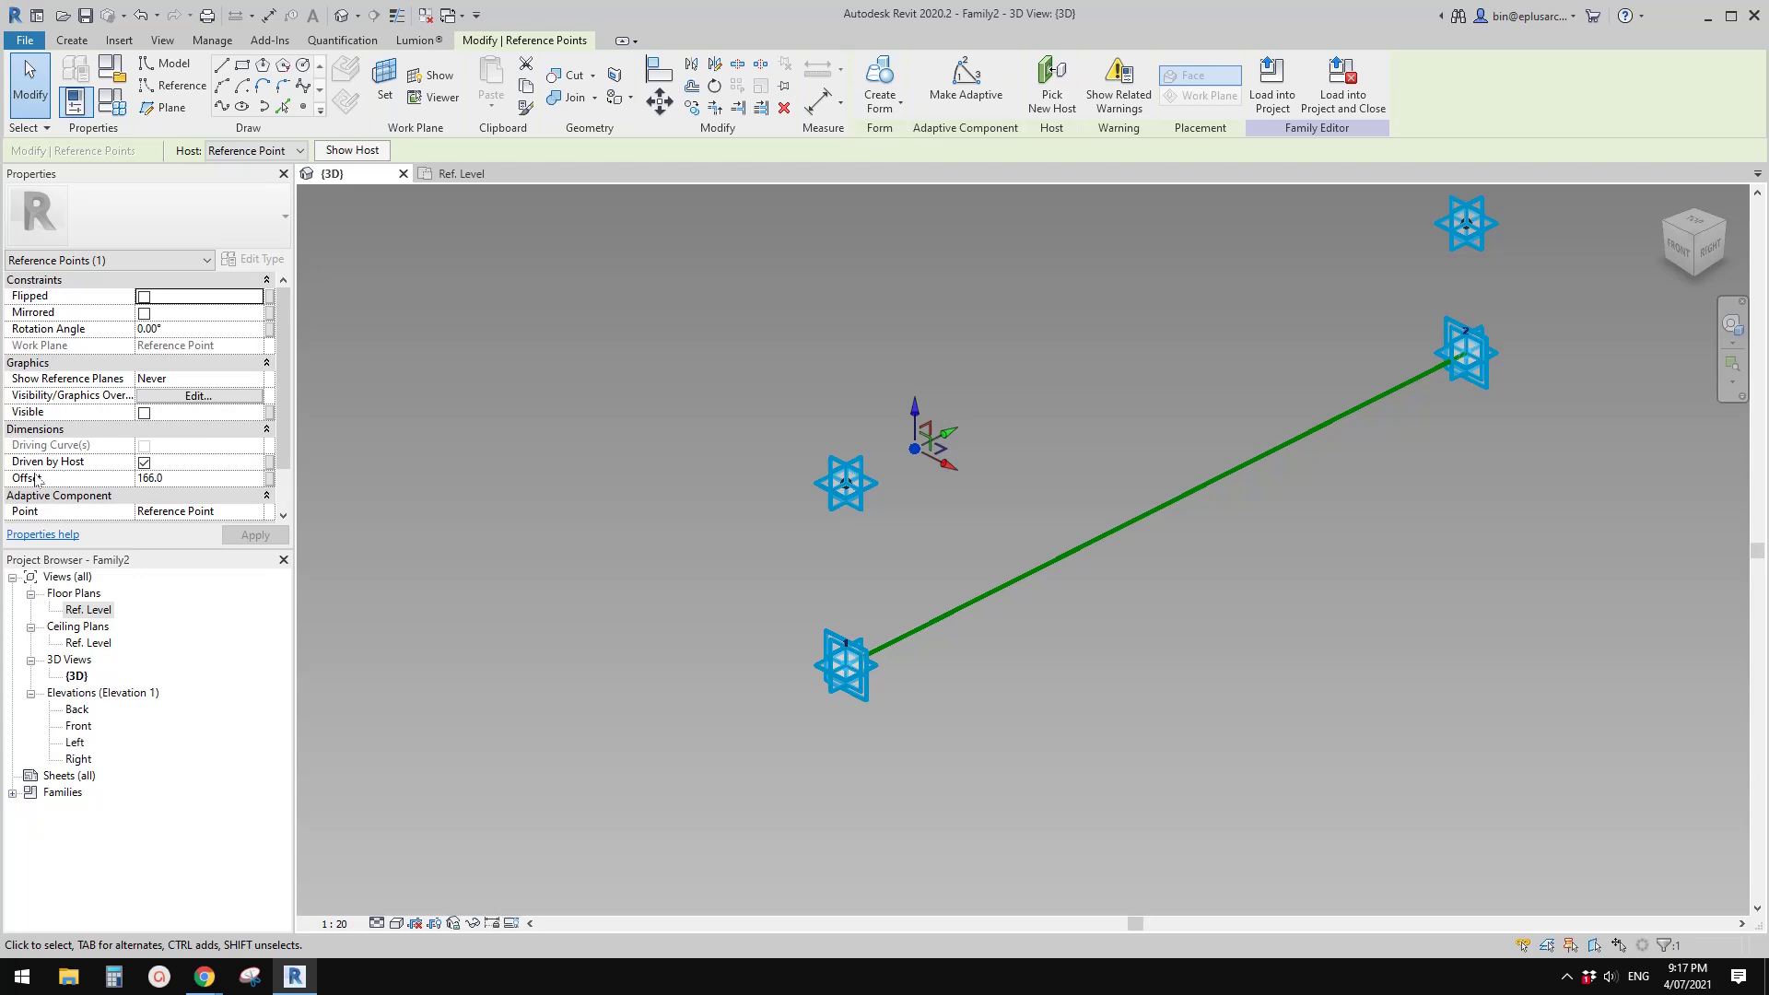
middle_click_drag(931, 464, 904, 466)
left_click(914, 475)
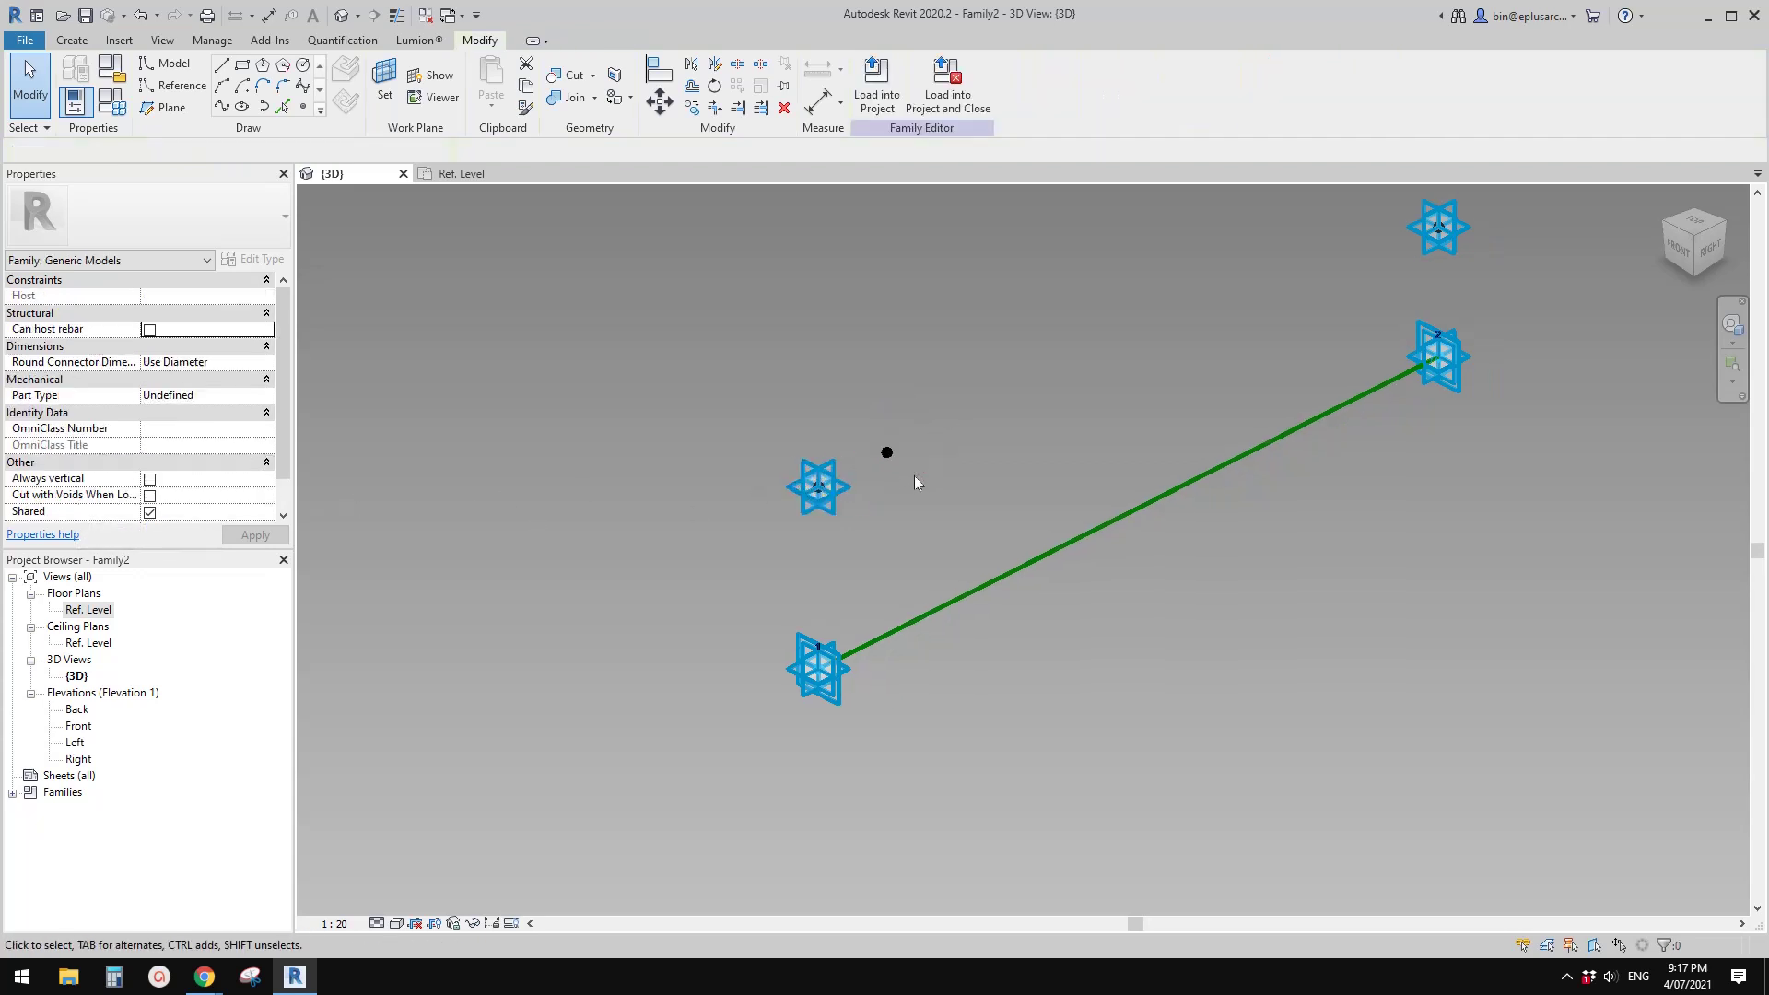
Set Show Reference Planes to Always for the point offset from the raised point above adaptive point 1
left_click(888, 454)
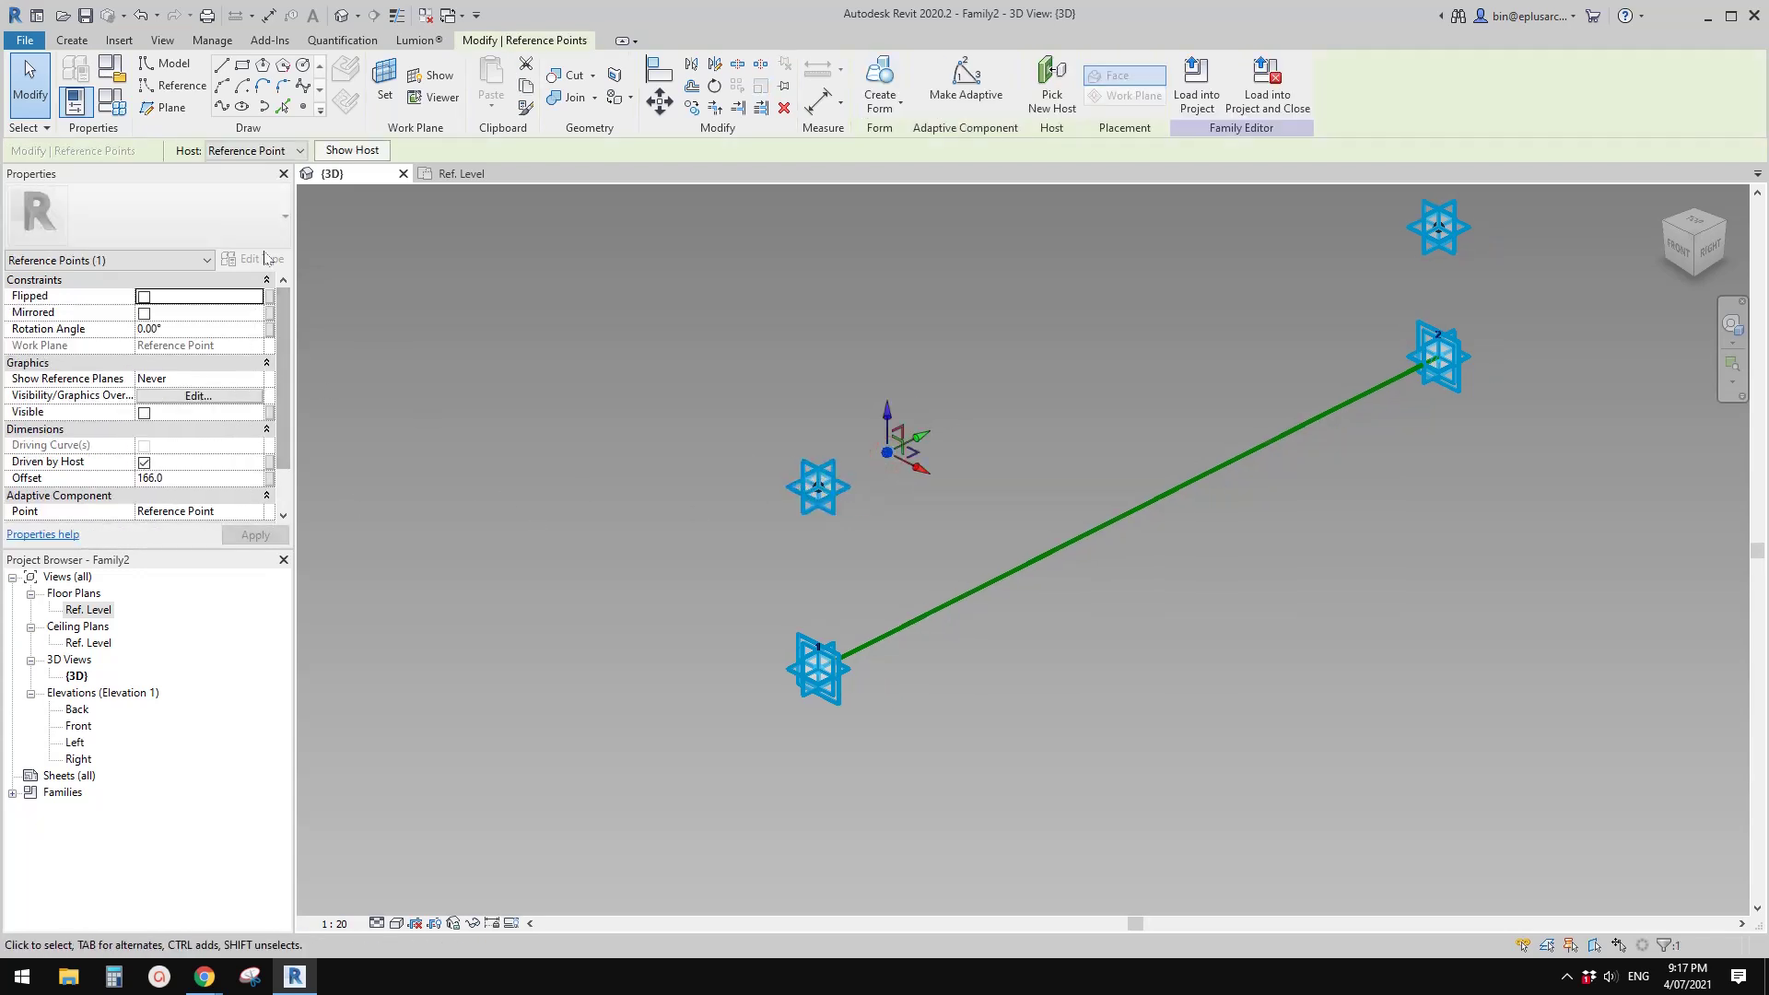
left_click(255, 379)
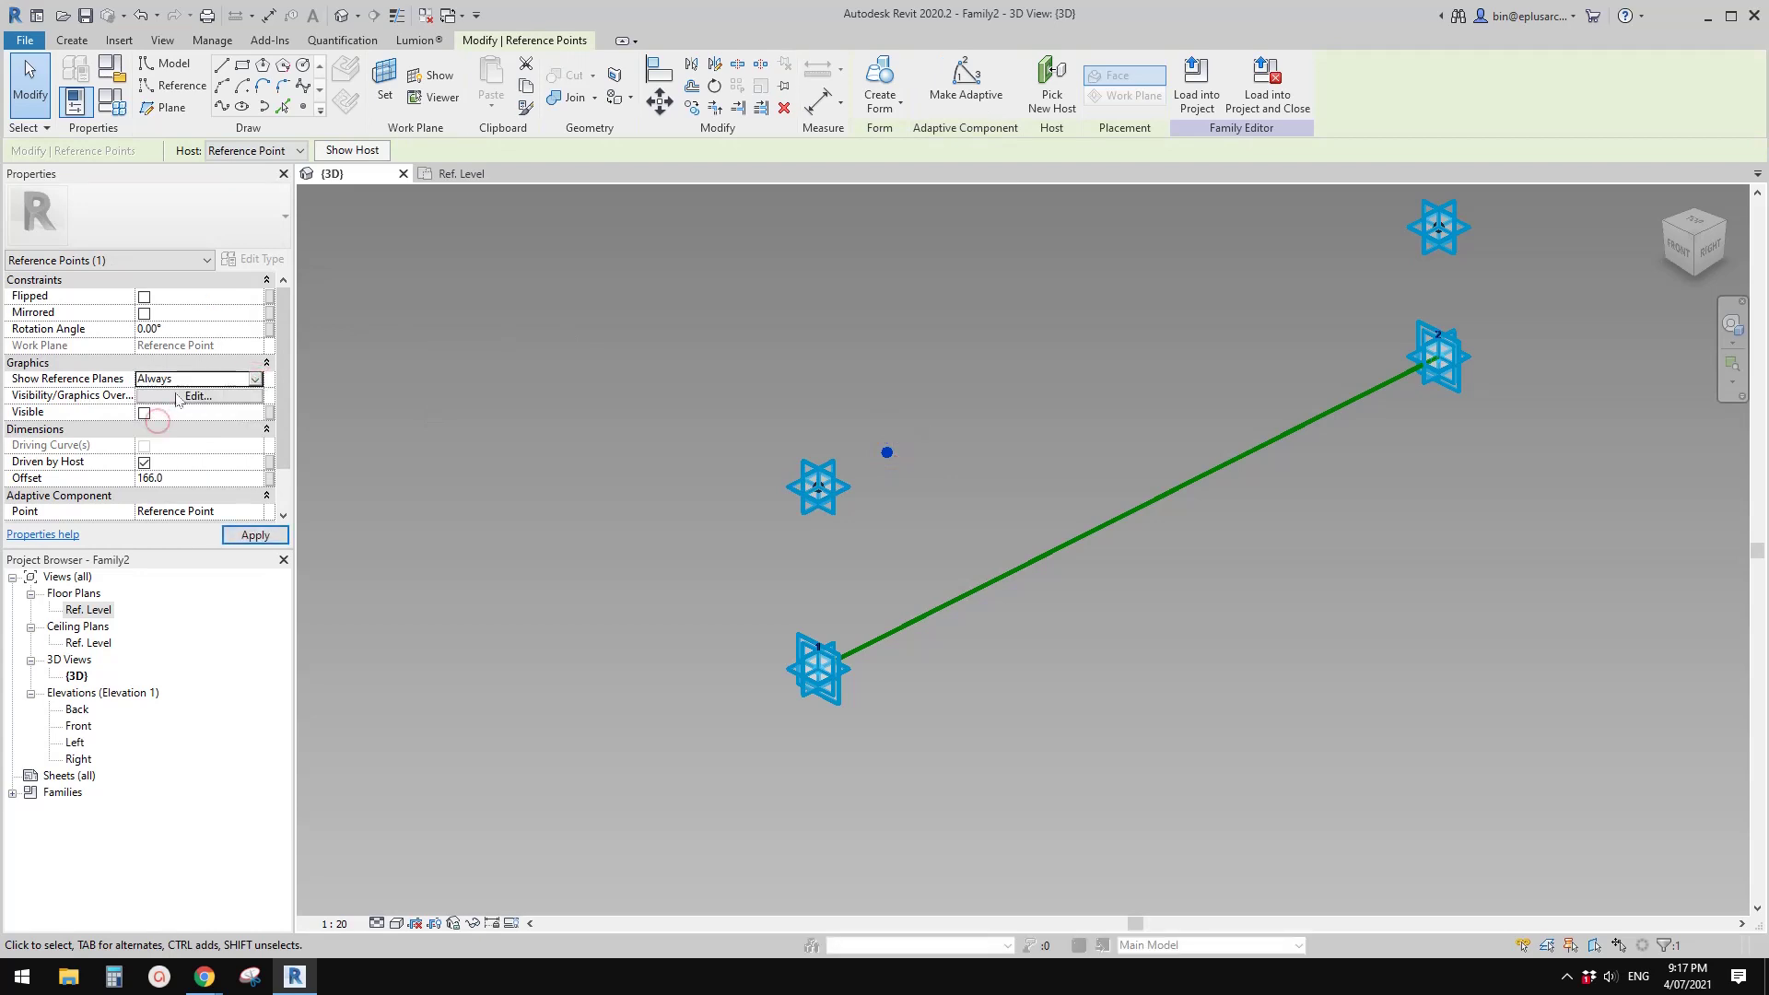
middle_click_drag(528, 402, 576, 406)
key("Escape")
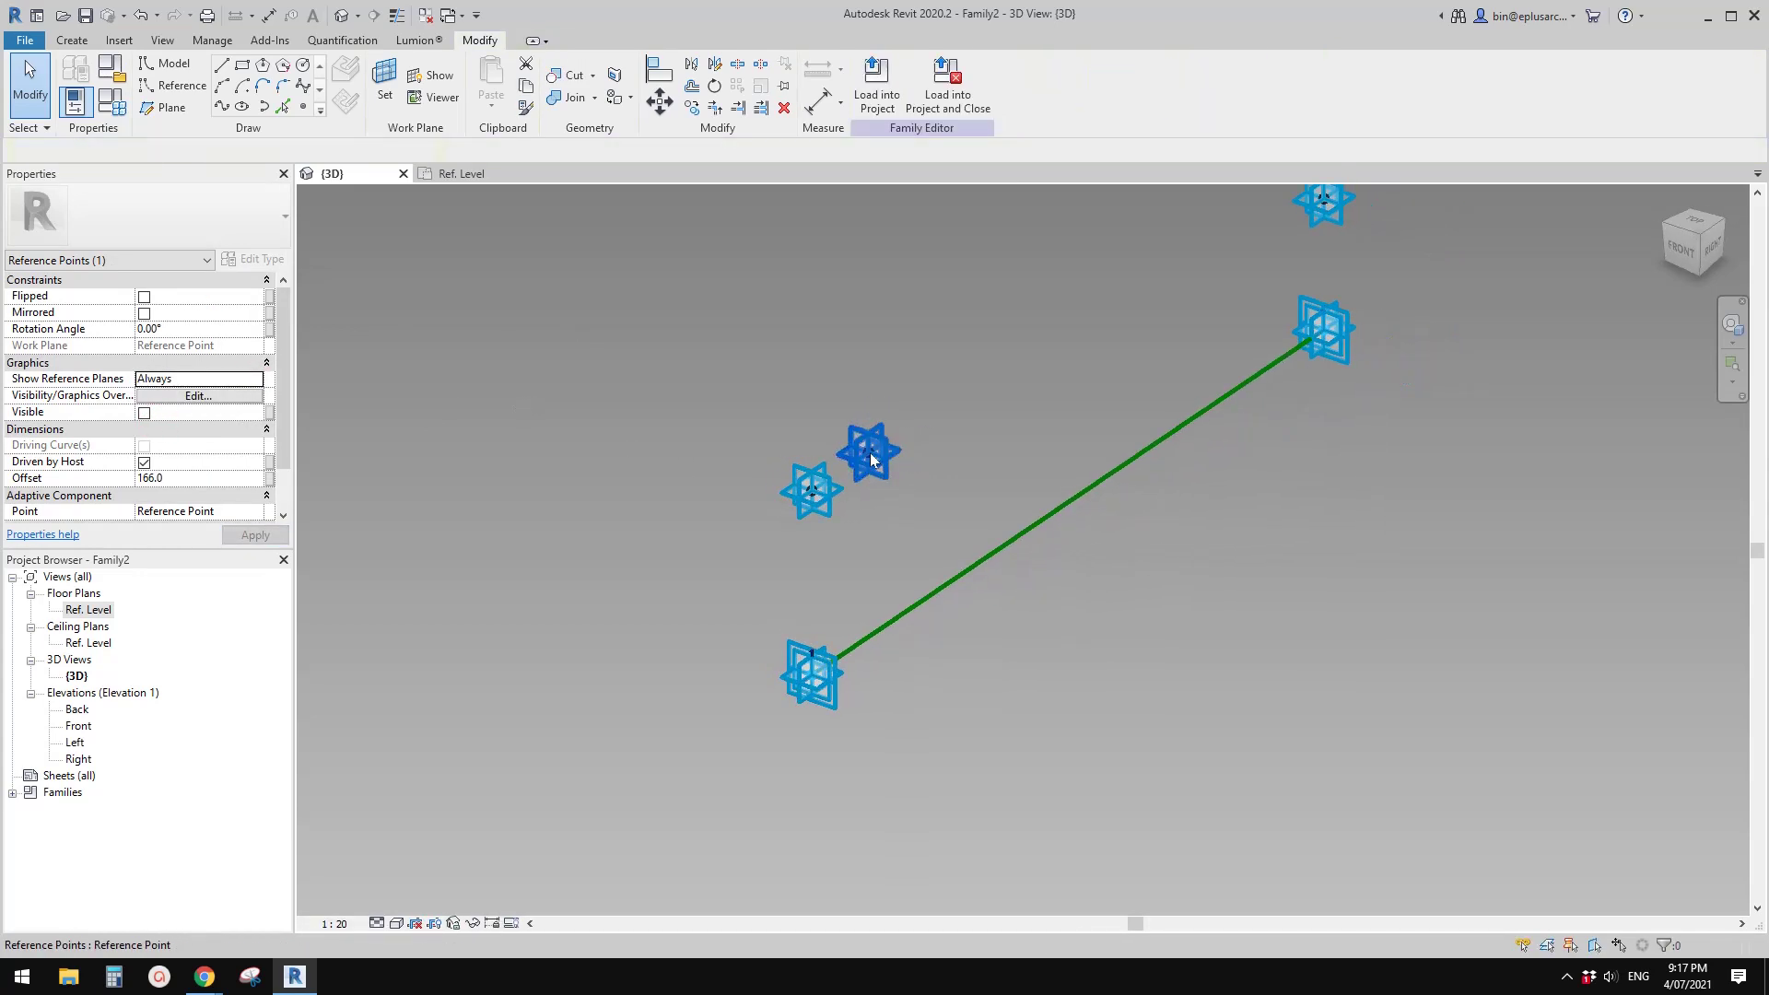
Try a 45° rotation angle on the offset point near adaptive point 1, and reset the angle to 0°
left_click(881, 459)
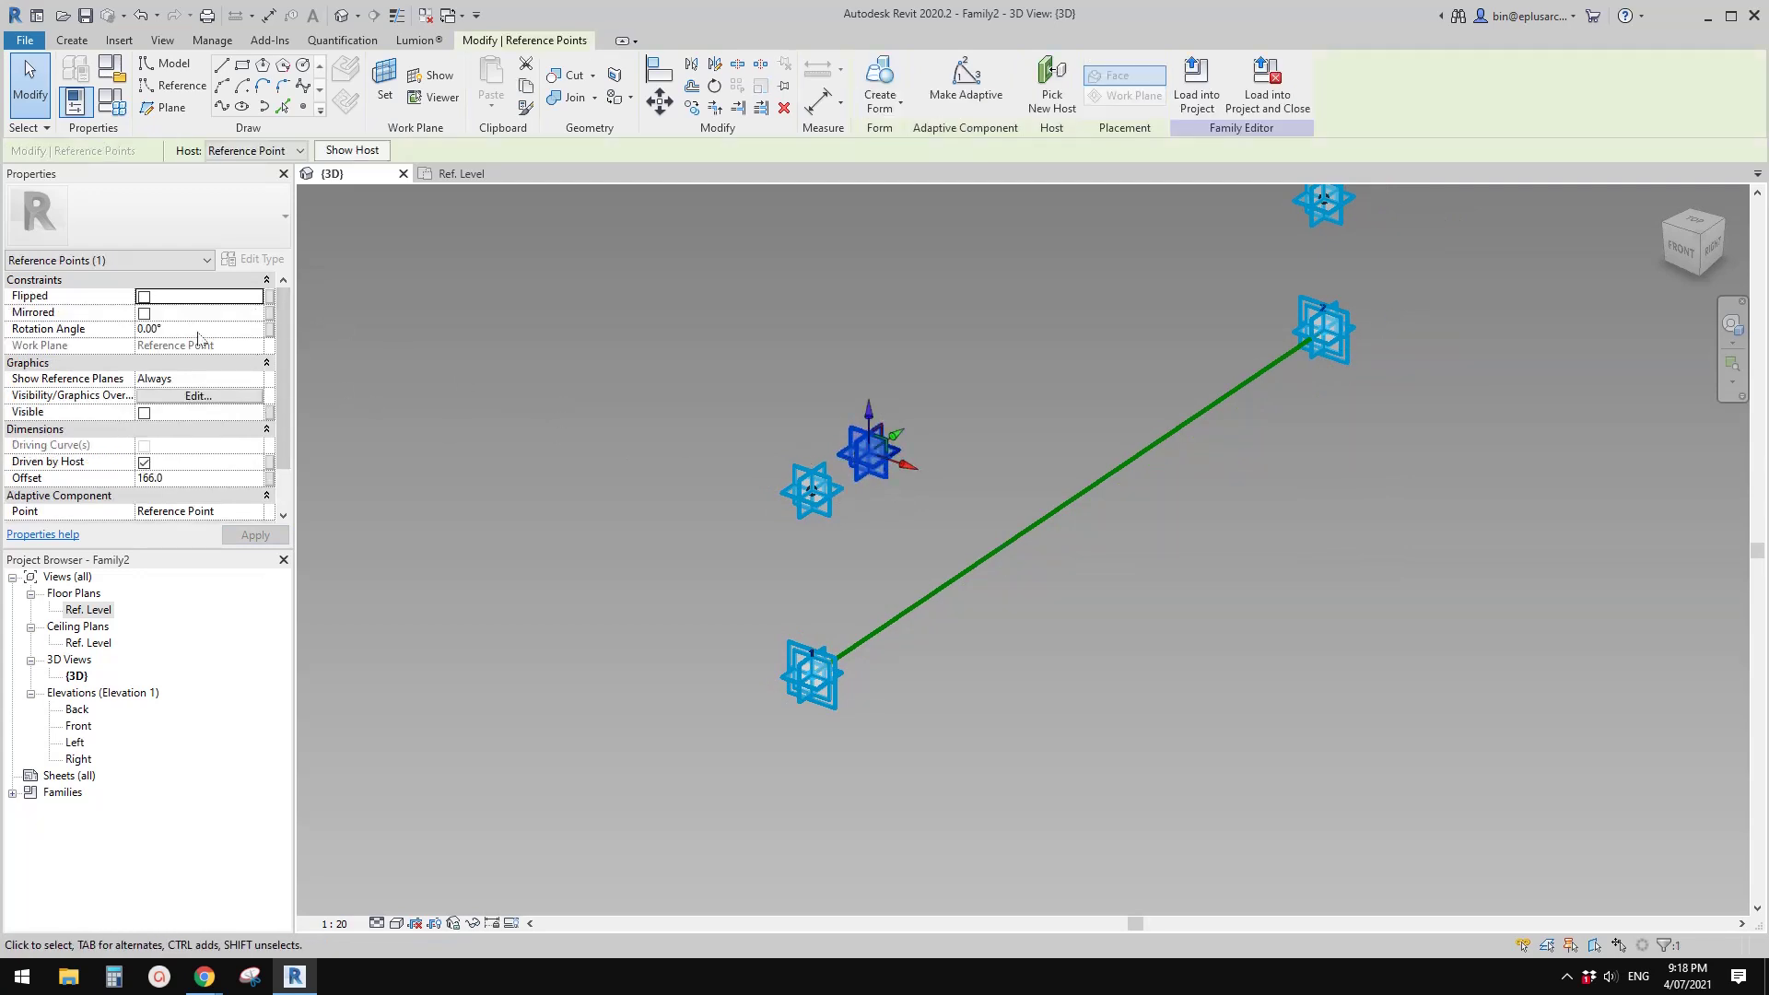
left_click(188, 332)
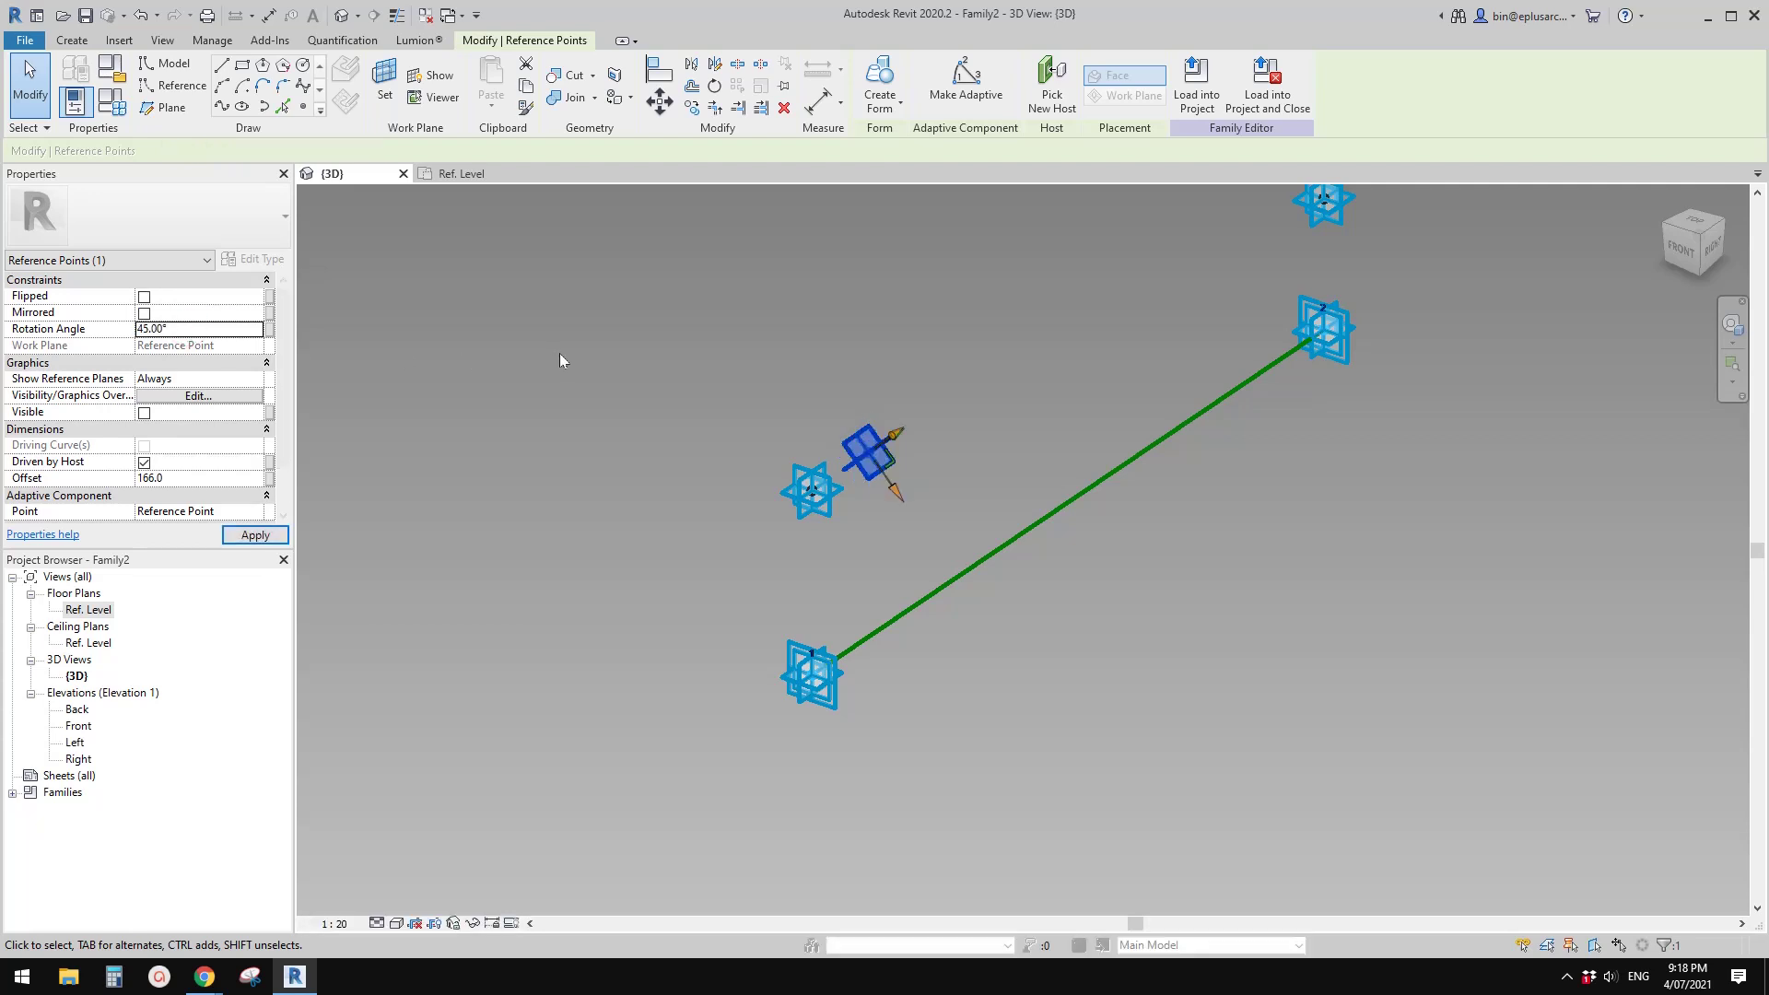
middle_click_drag(866, 488, 932, 473, "shift")
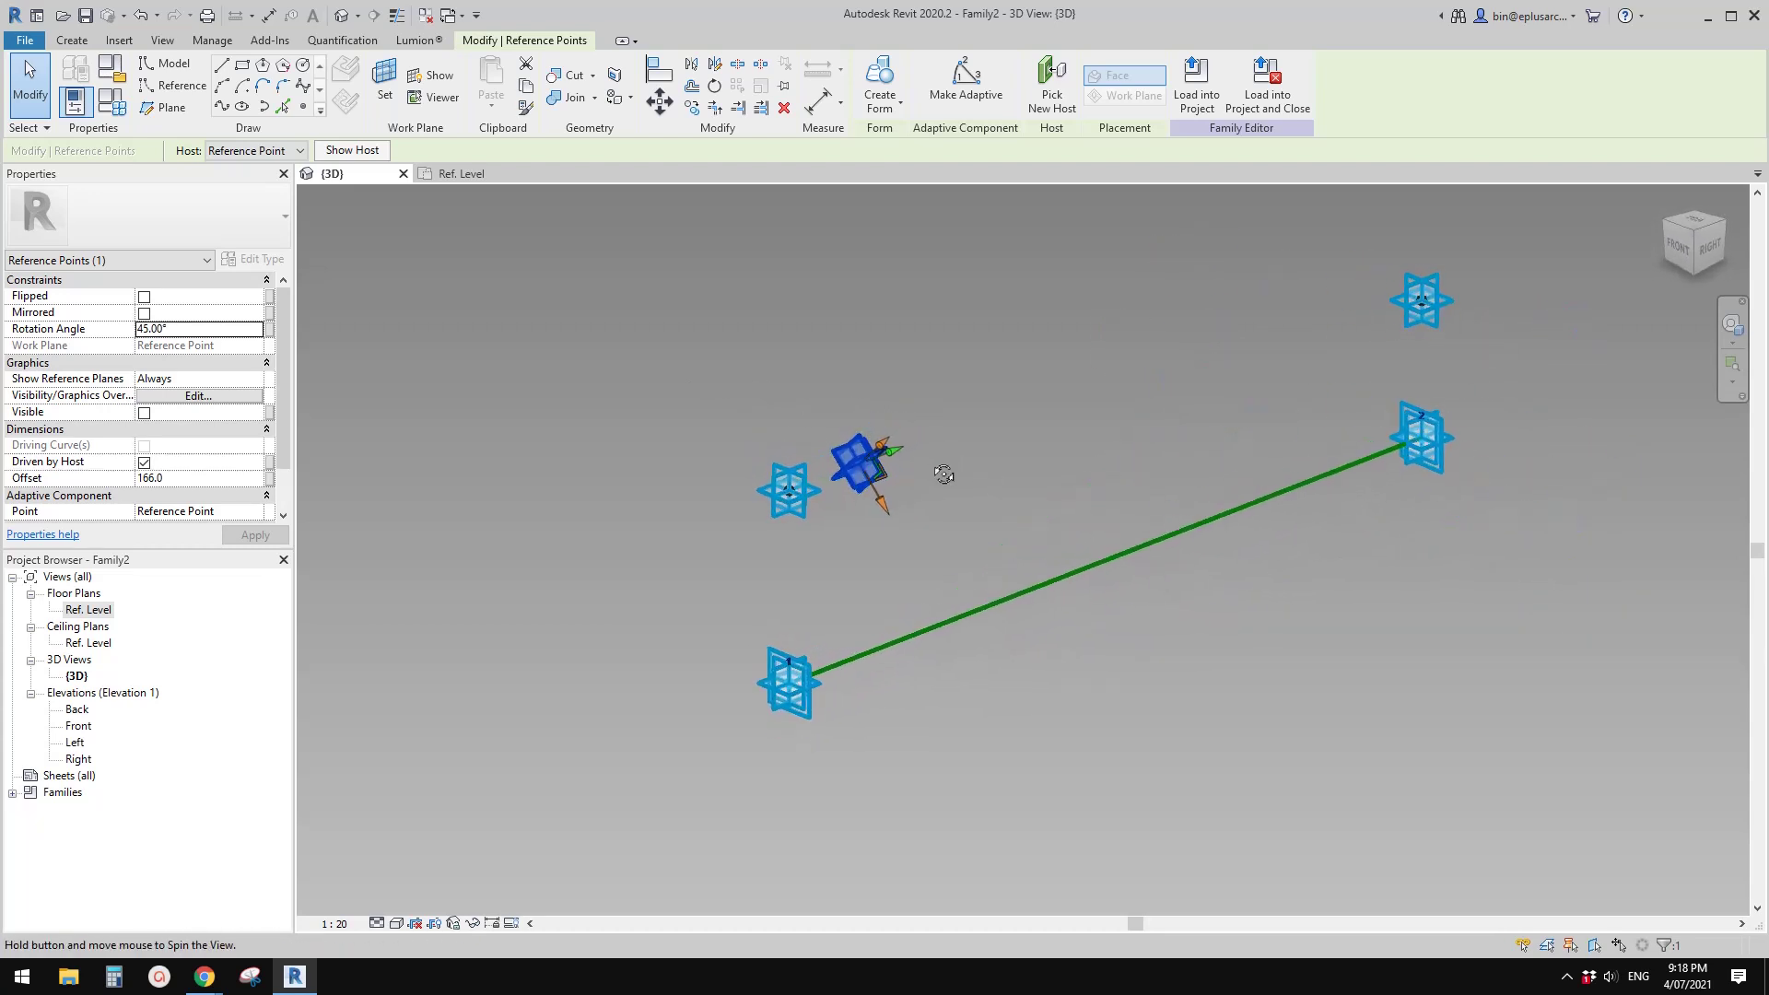
left_click(220, 334)
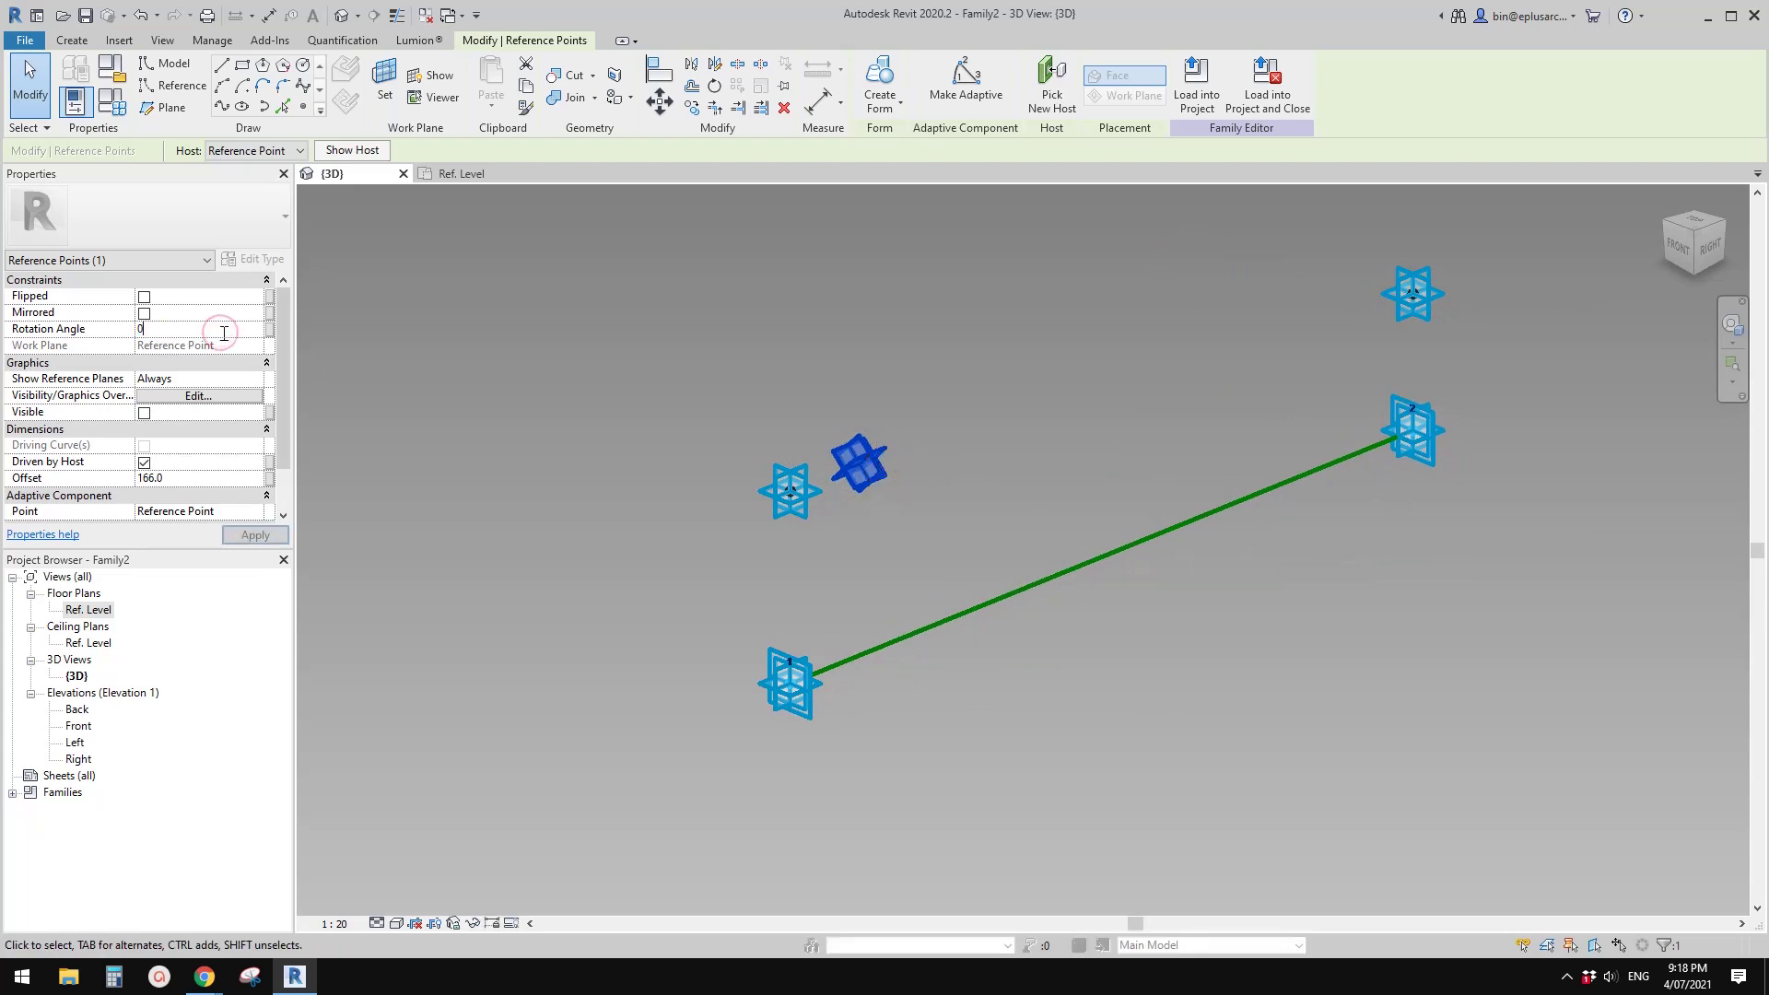
left_click(1149, 369)
middle_click_drag(1149, 368, 1037, 408)
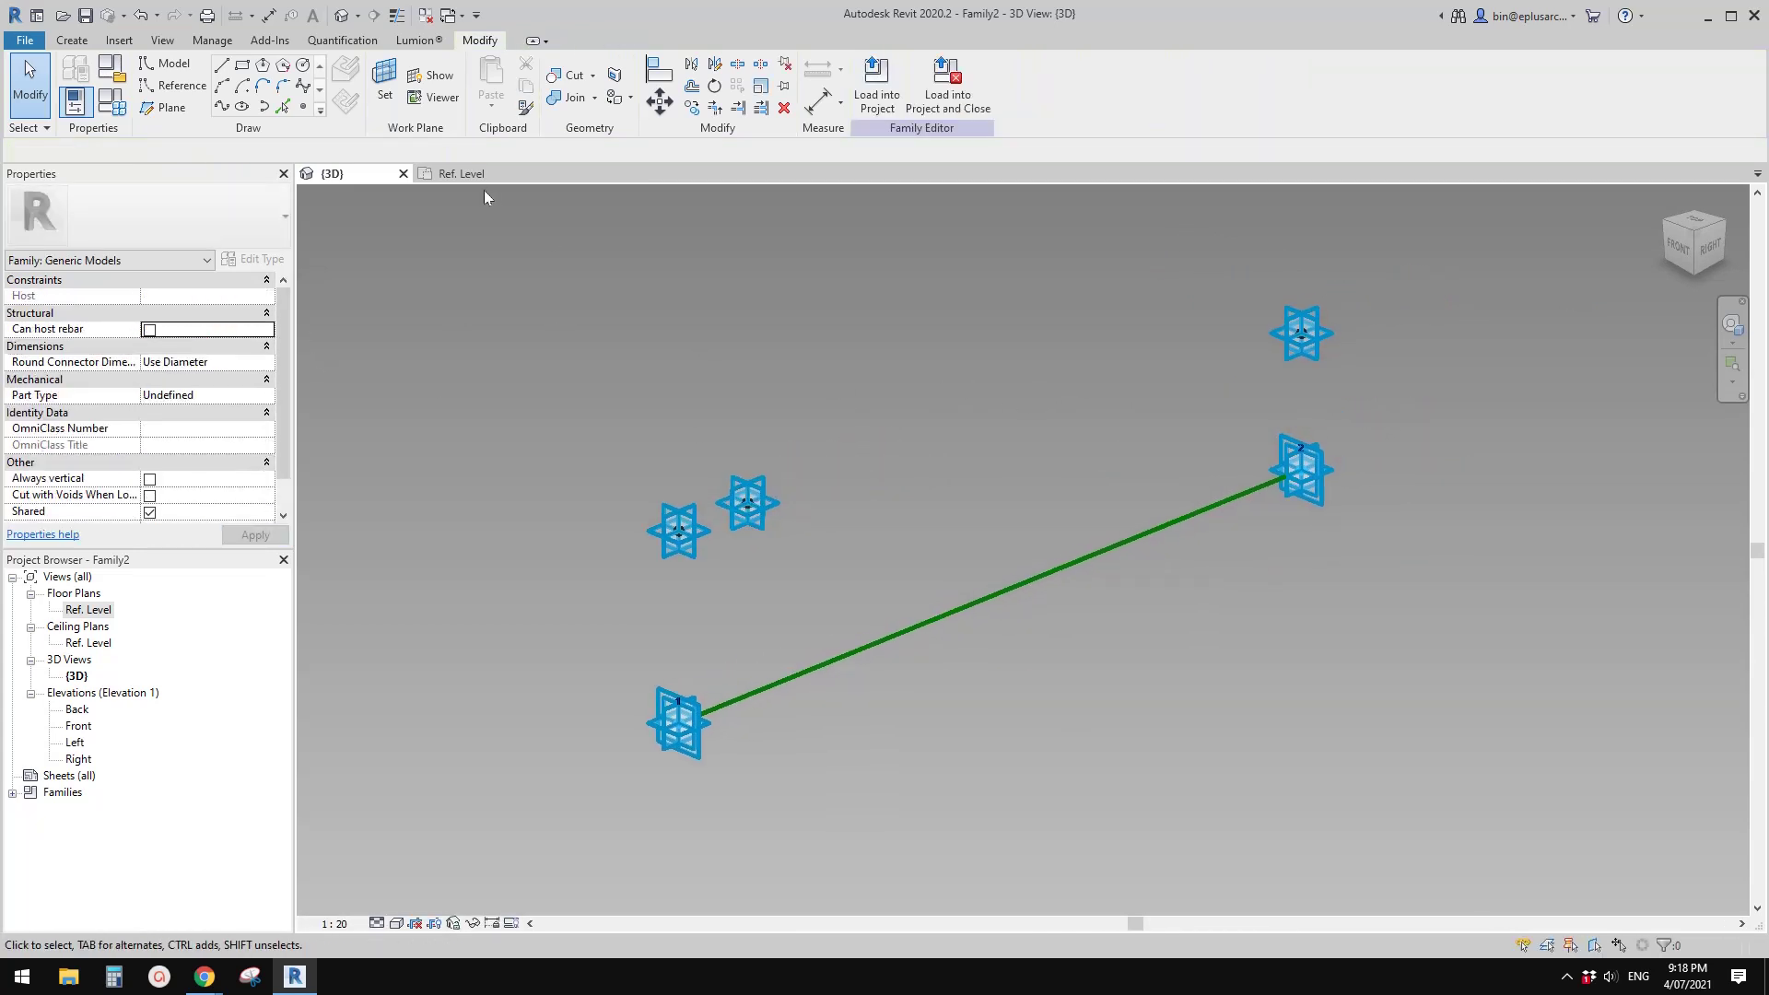
Set the vertical plane of the raised point above adaptive point 2 as the work plane and place a reference point on it there
left_click(304, 106)
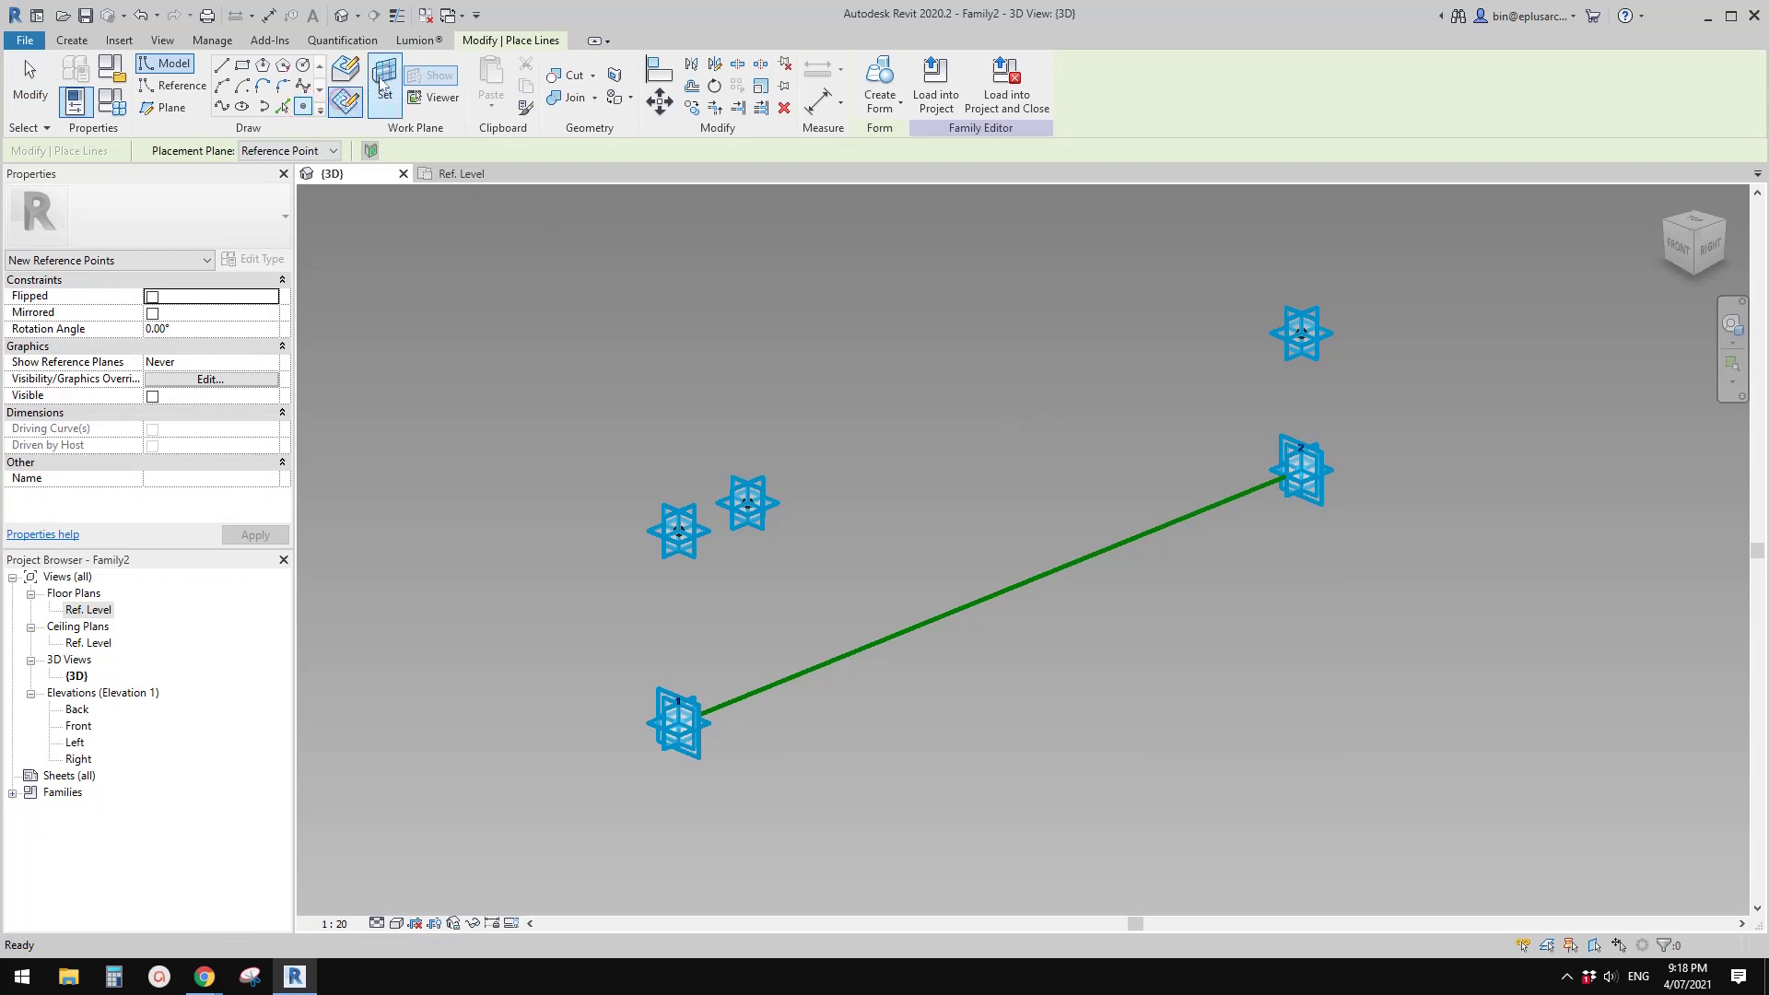
key("Escape")
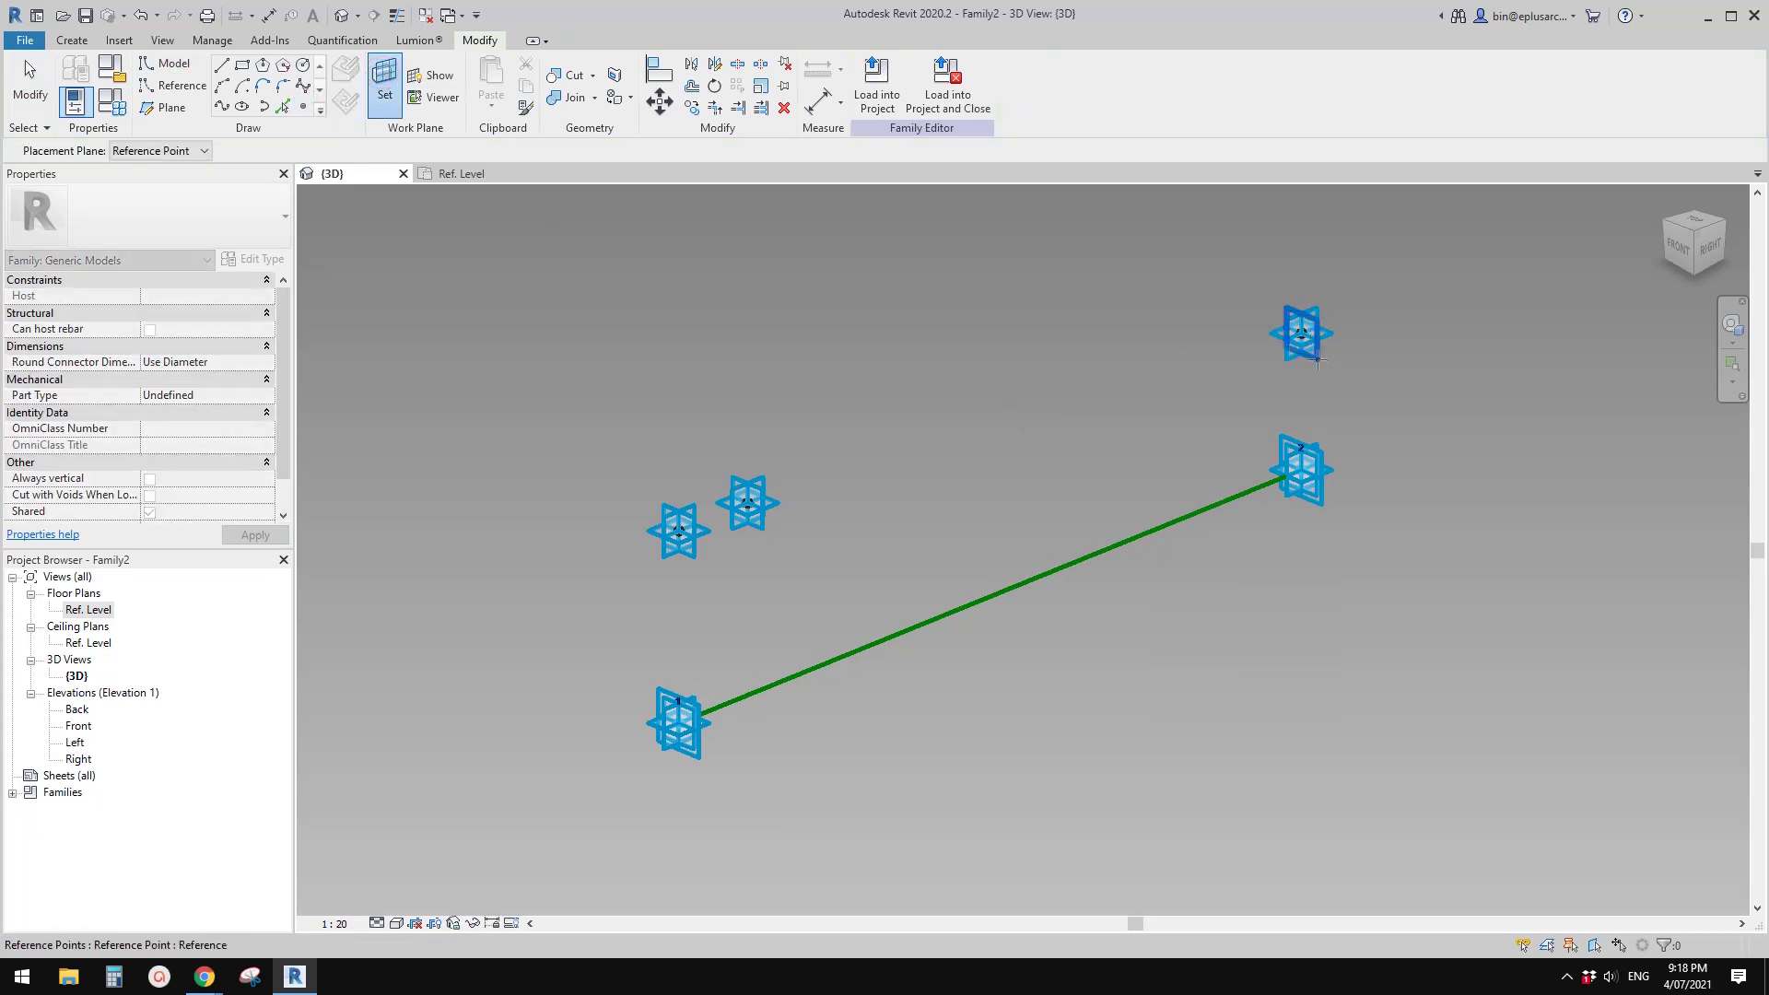
key("Return")
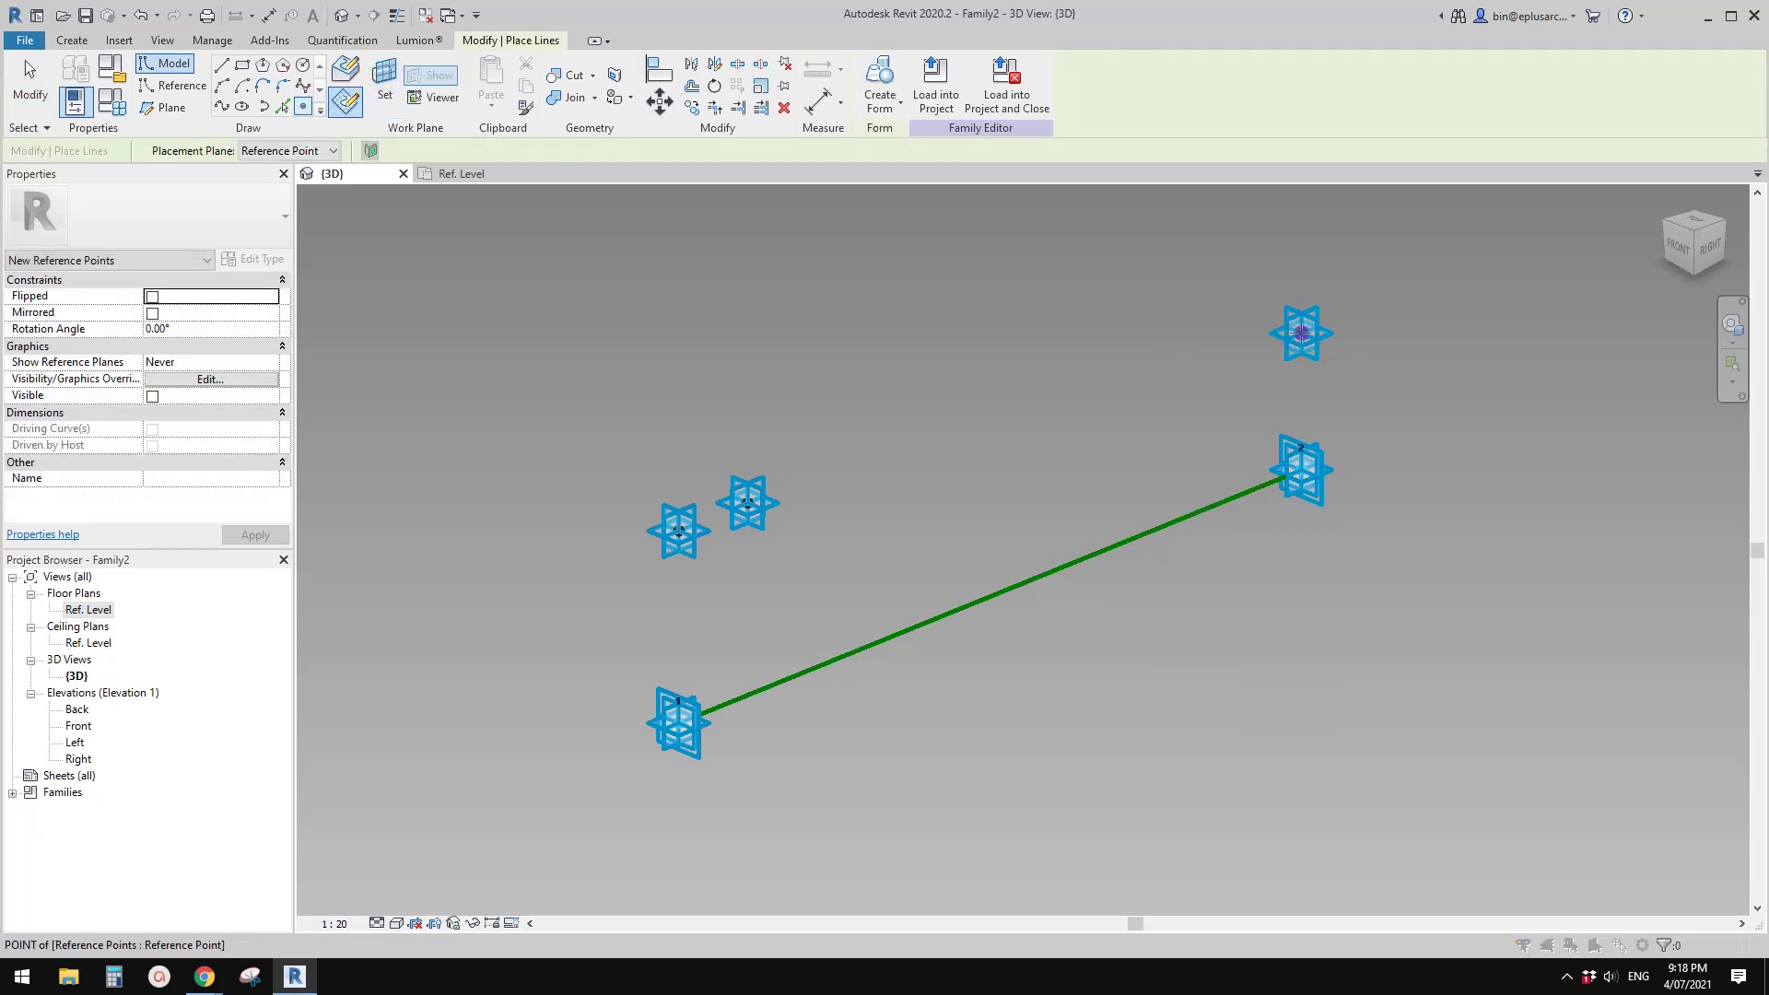
left_click(1308, 345)
left_click(954, 549)
key("Escape")
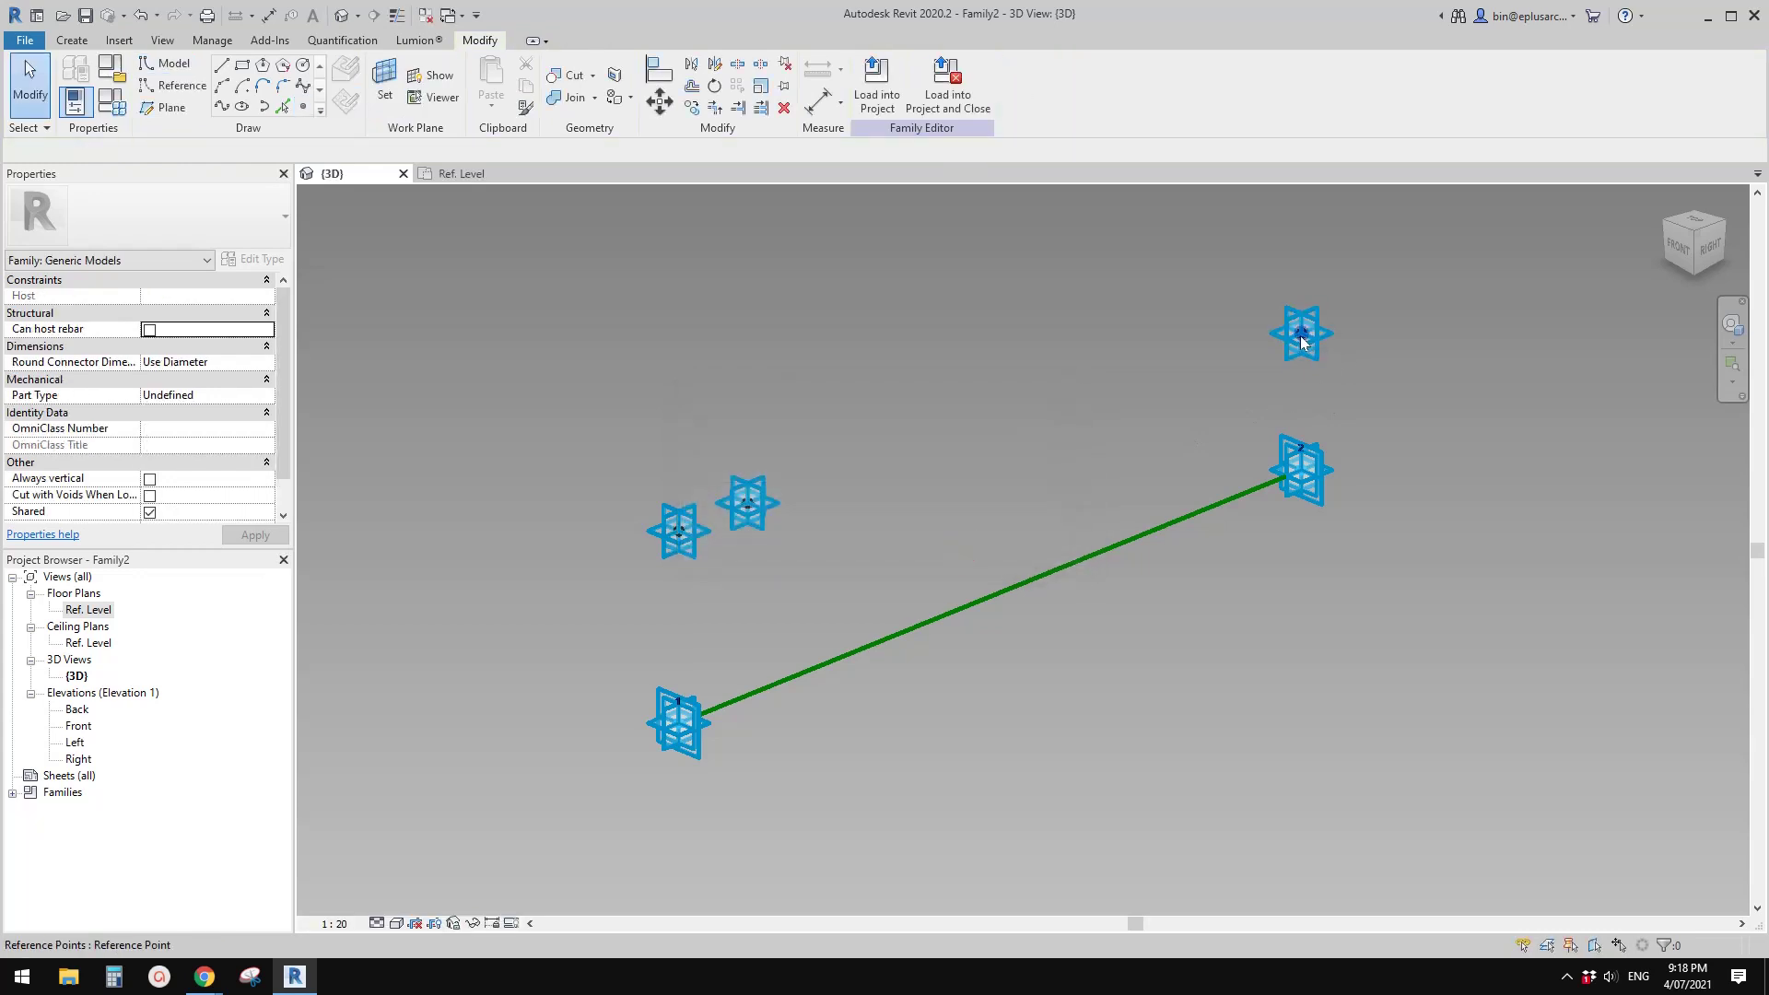
Move the new point near adaptive point 2 horizontally to an offset of about 101 mm and set its Show Reference Planes to Always
left_click(1326, 343)
left_click_drag(1340, 336, 1377, 309)
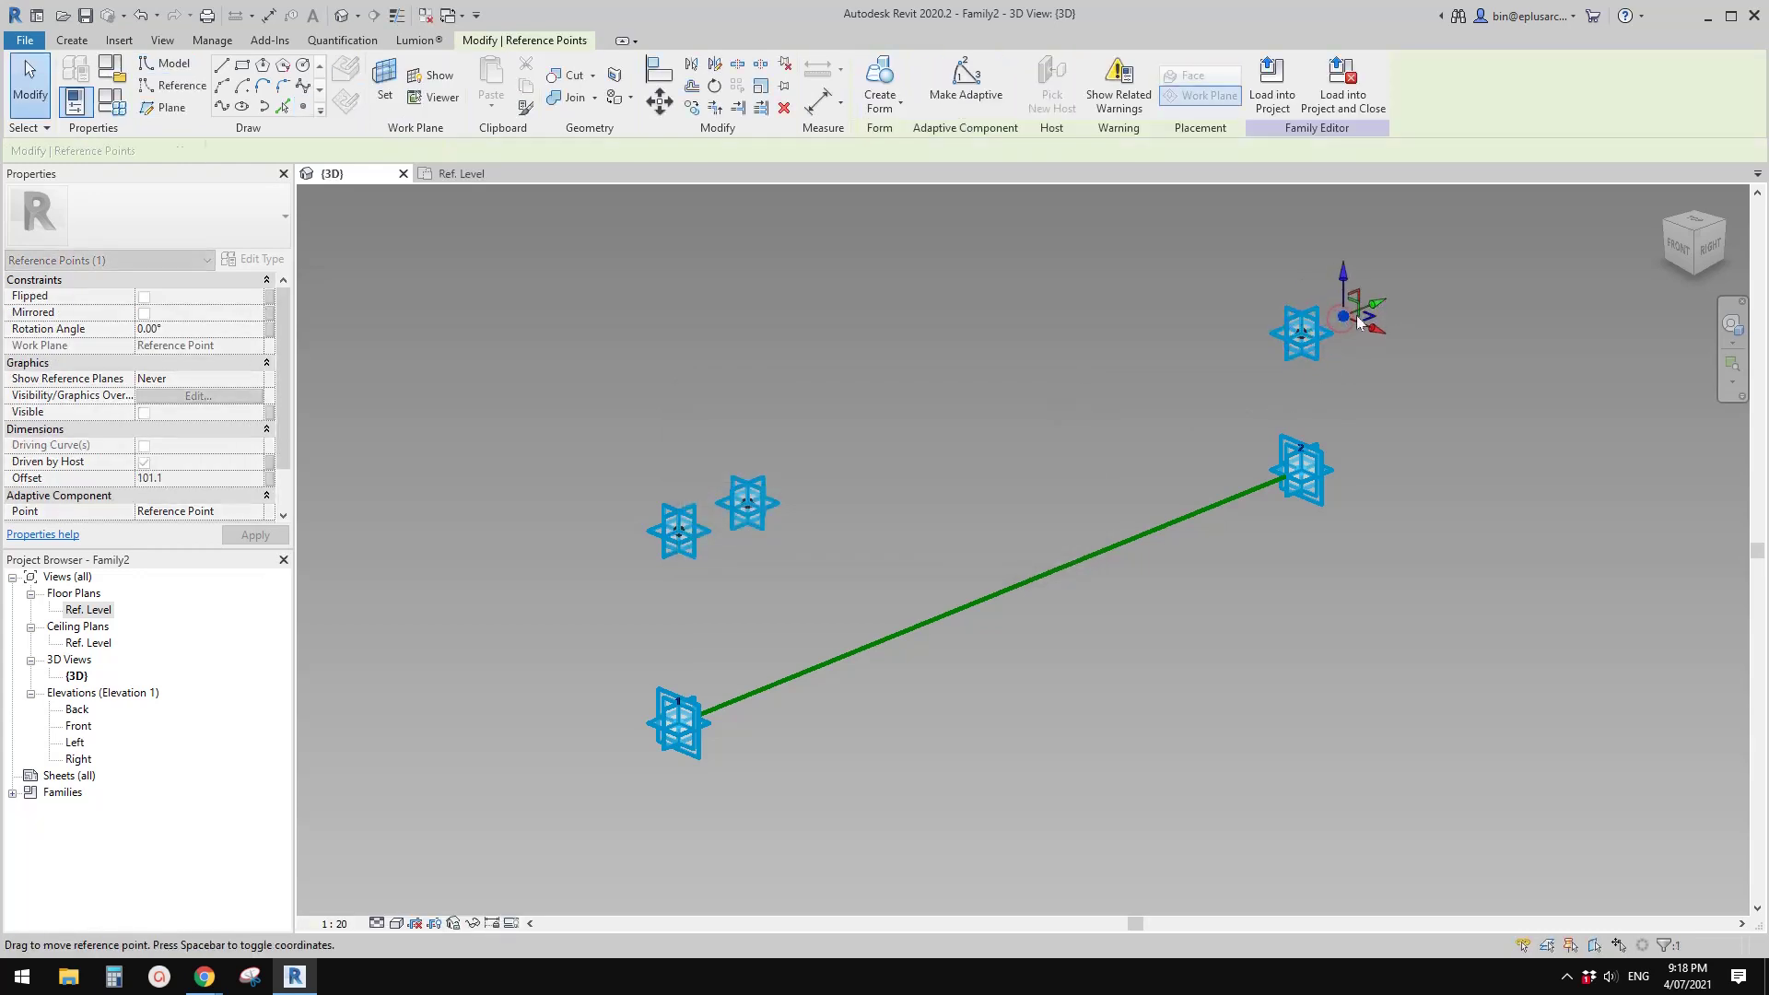
left_click(255, 378)
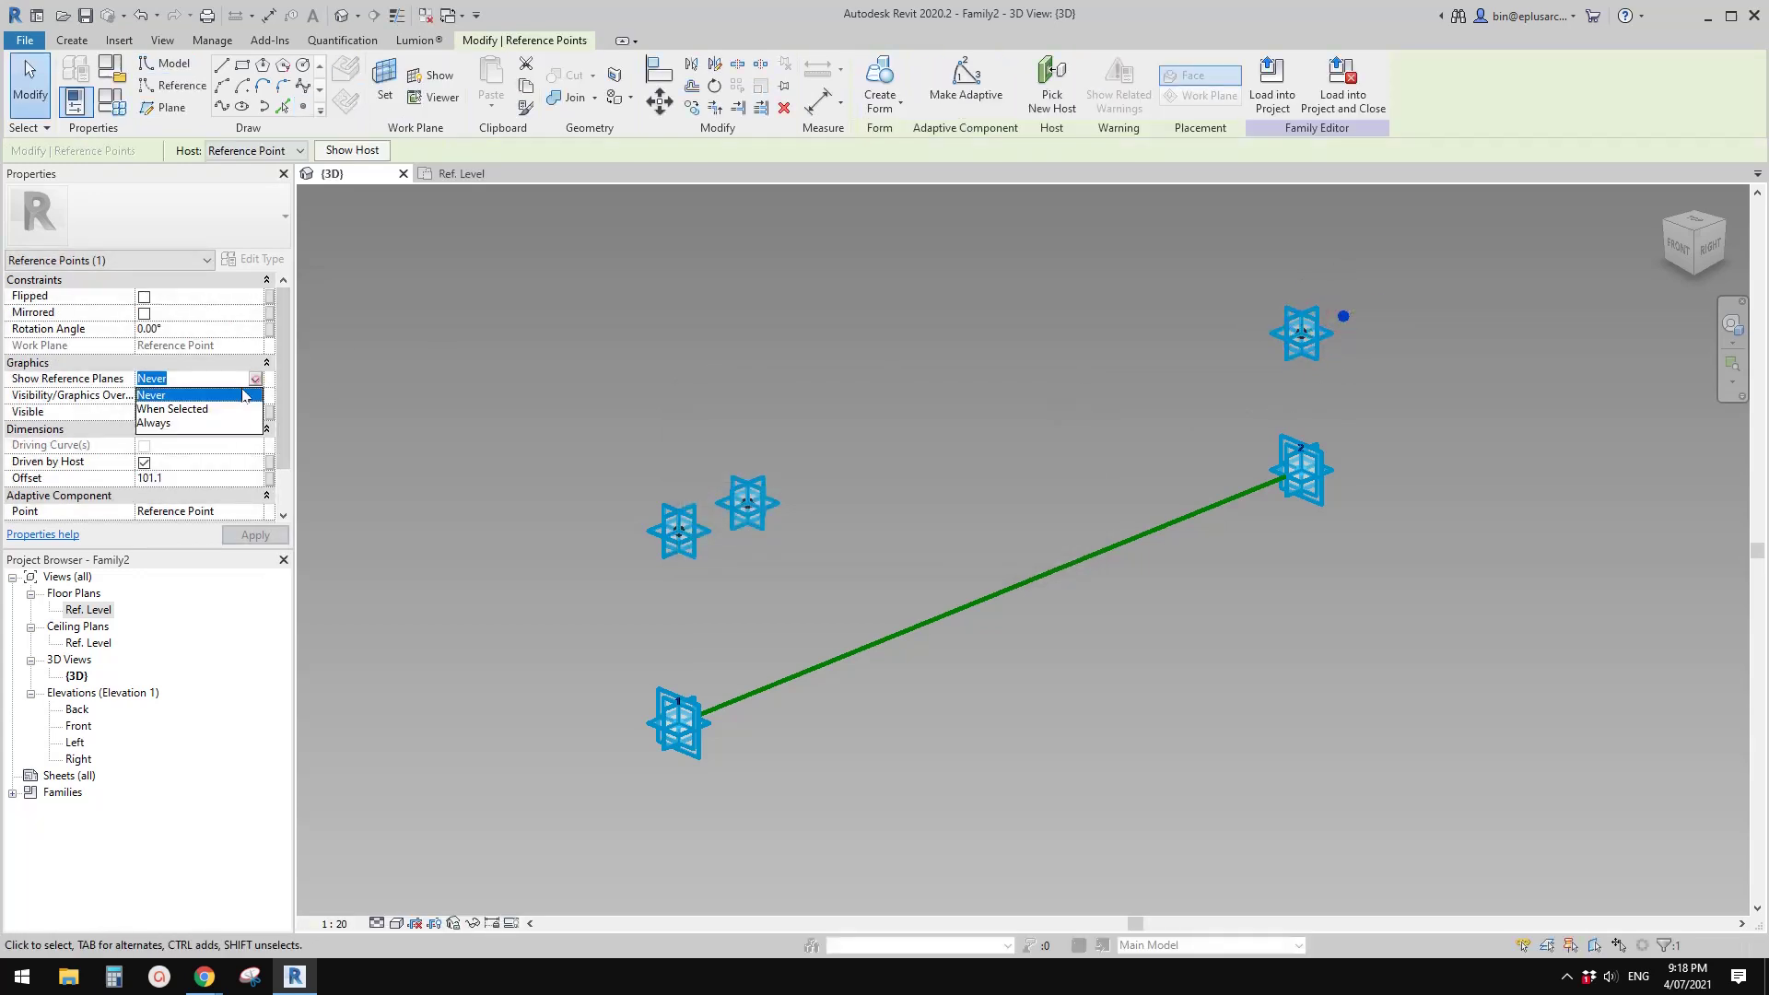
left_click(191, 422)
middle_click_drag(1253, 390, 1168, 431)
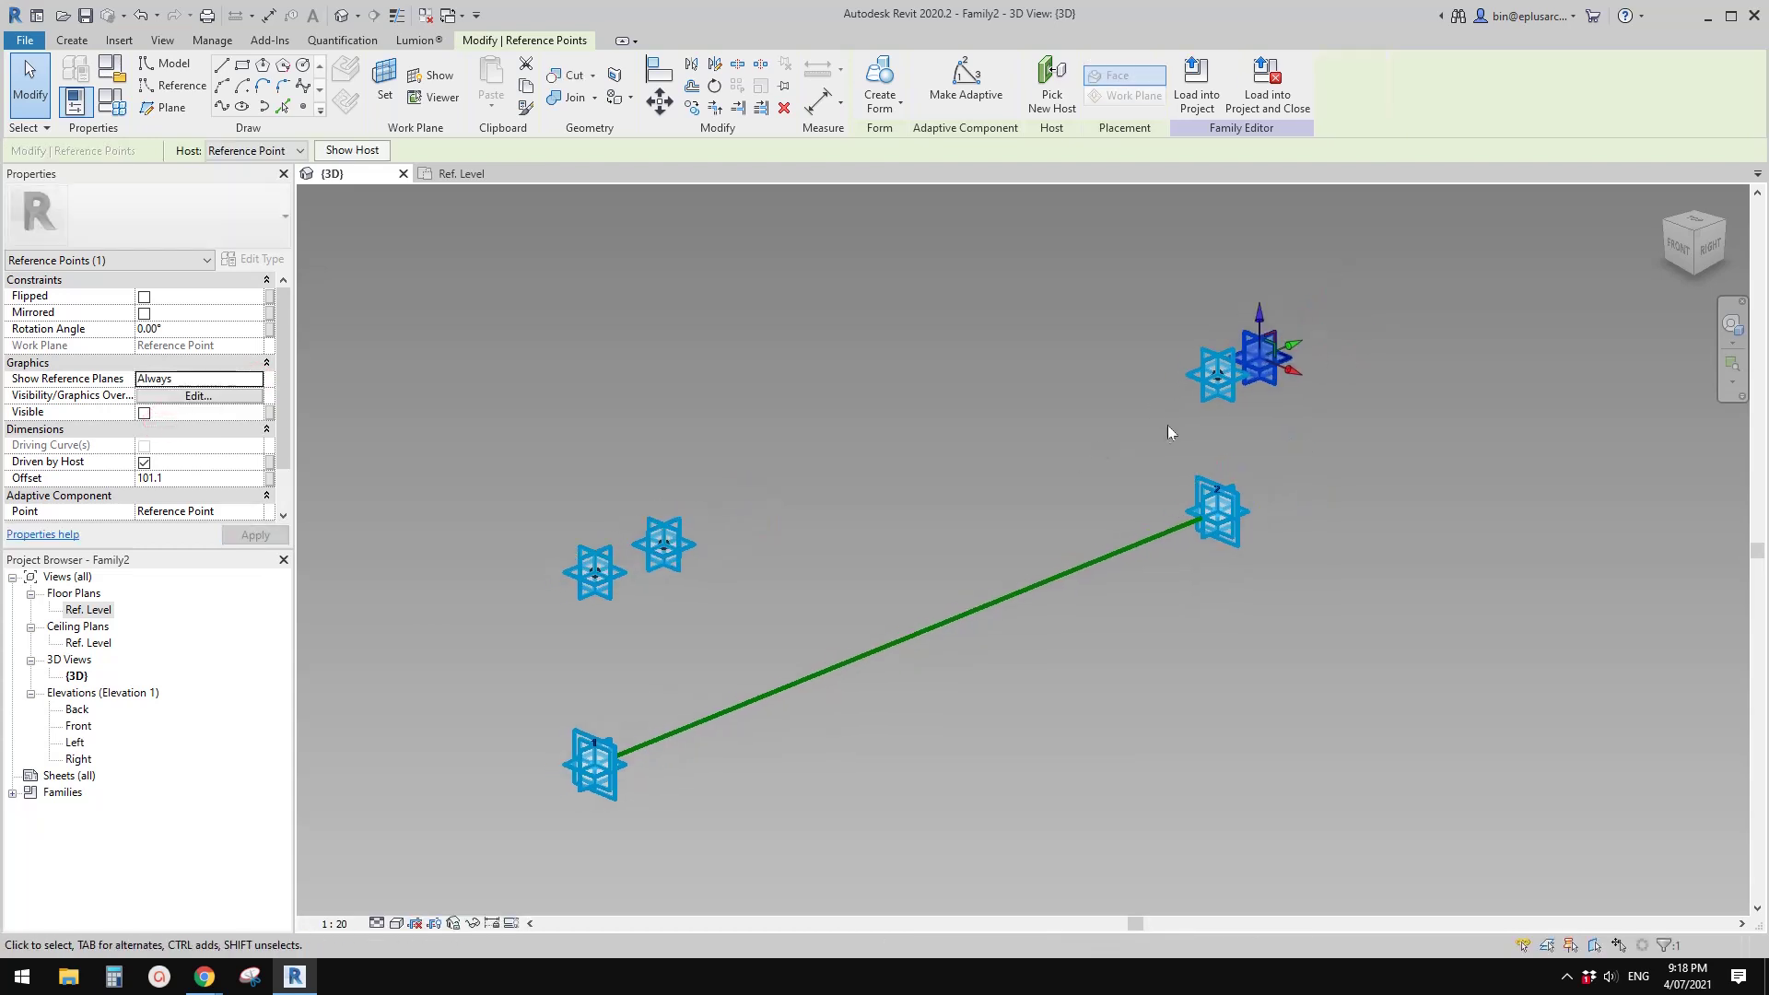
Associate the rotation angle of the offset point near adaptive point 2 with a new type family parameter named A
left_click(269, 332)
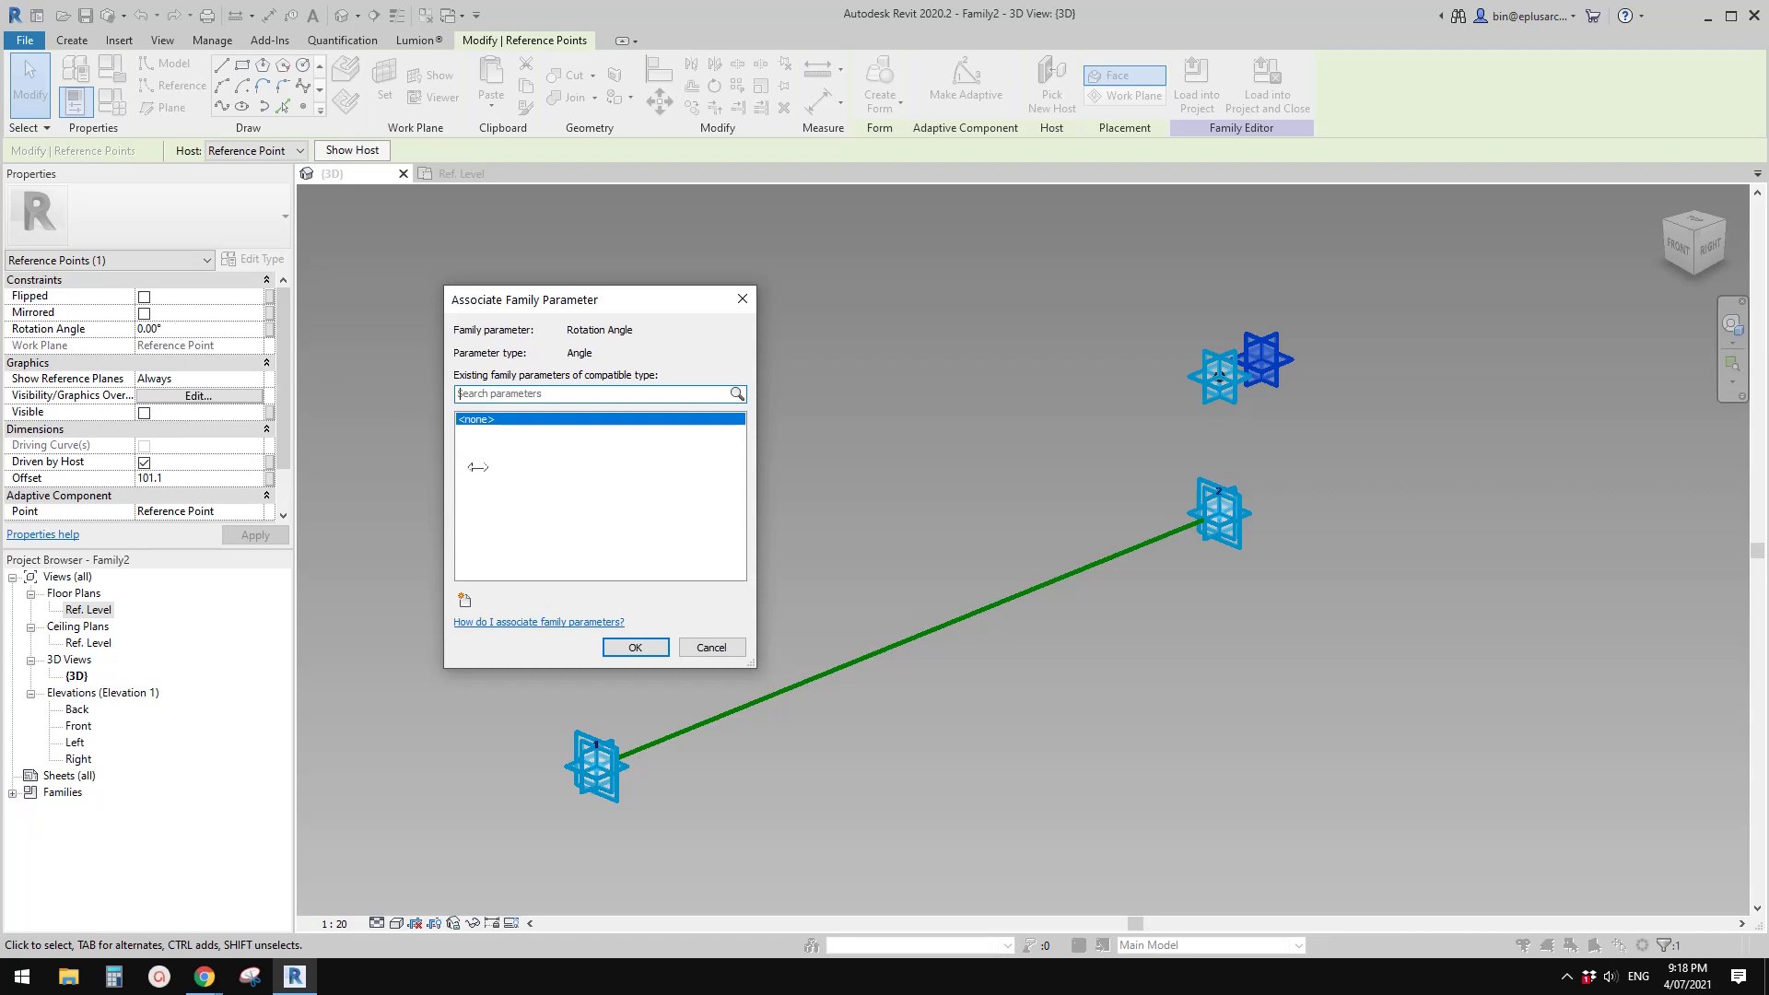
left_click(466, 599)
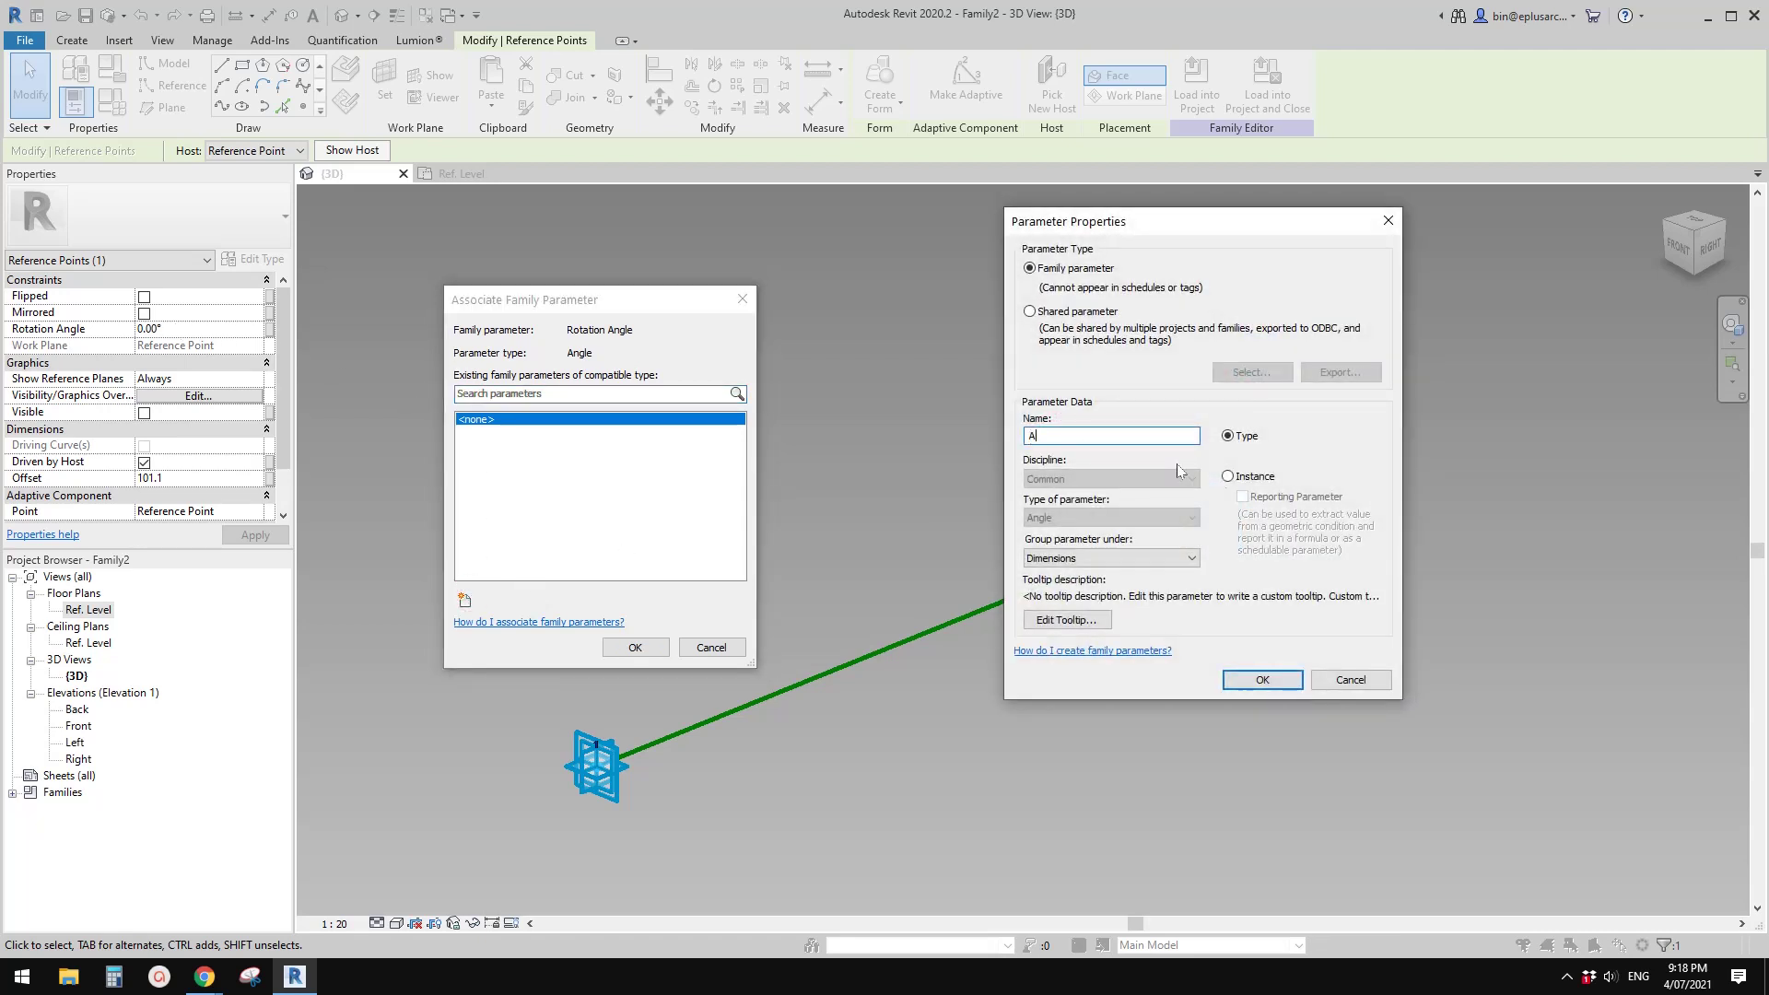
left_click(1262, 677)
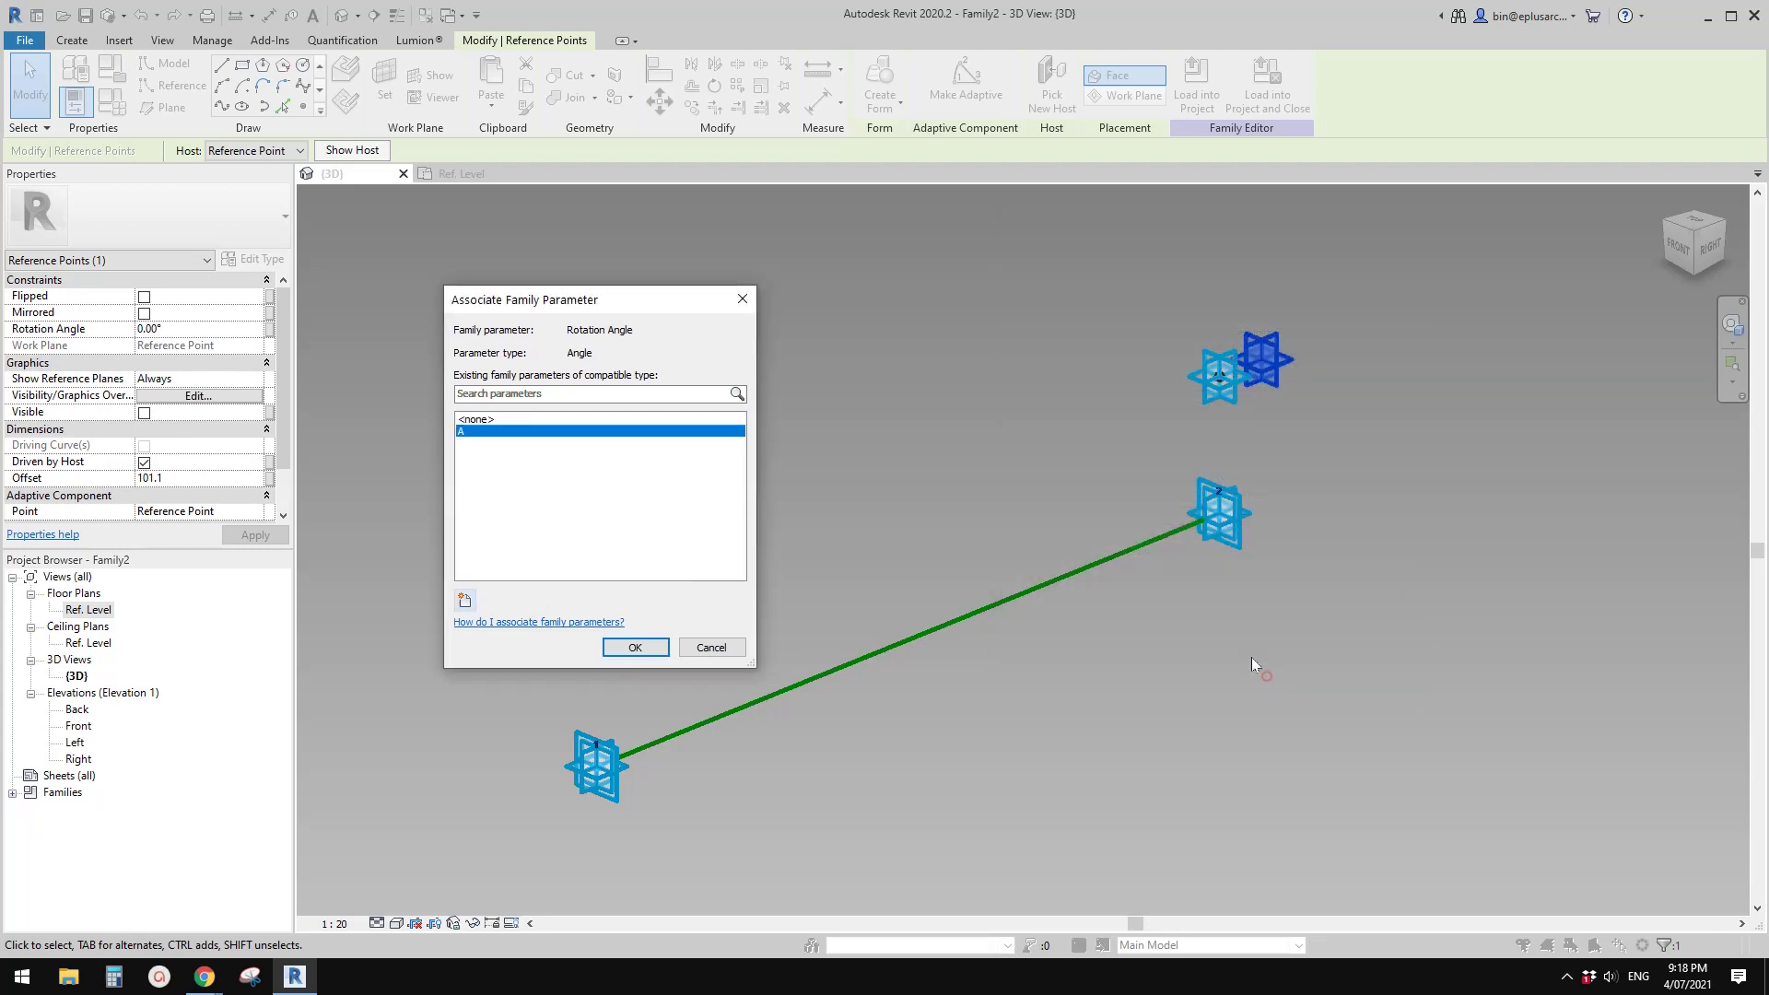
left_click(636, 650)
Associate the rotation angle of the offset point near adaptive point 1 with the existing family parameter A
left_click(665, 544)
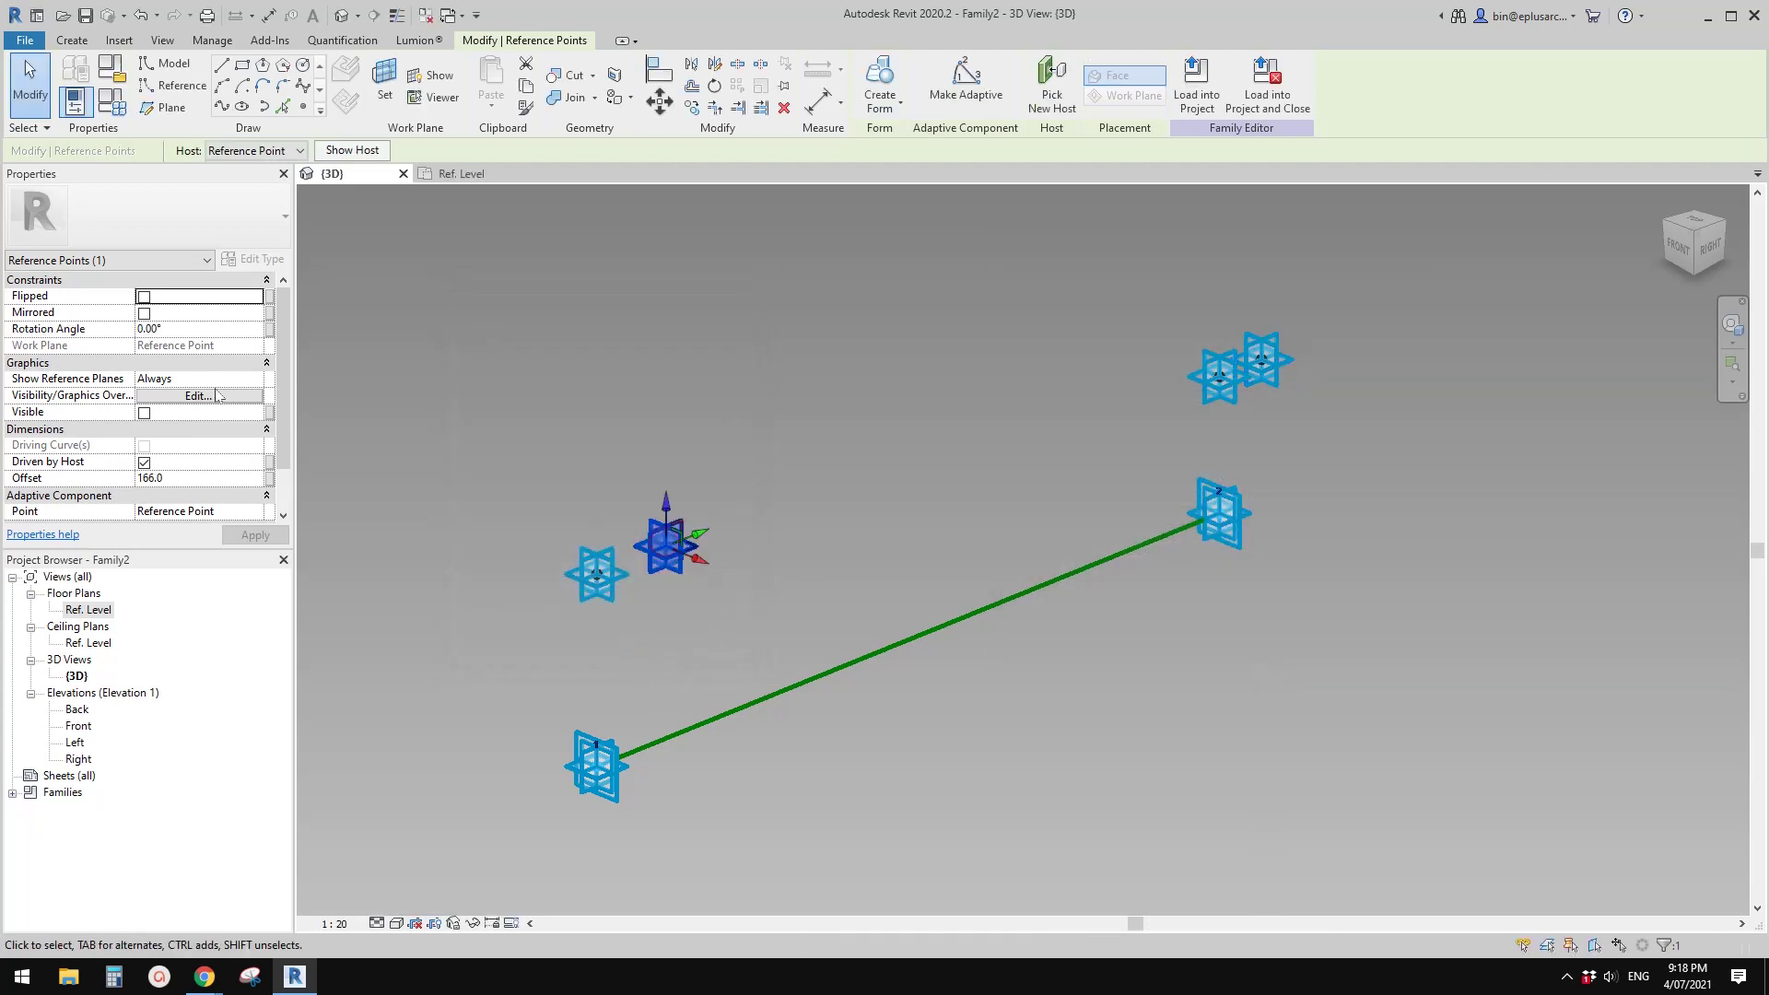
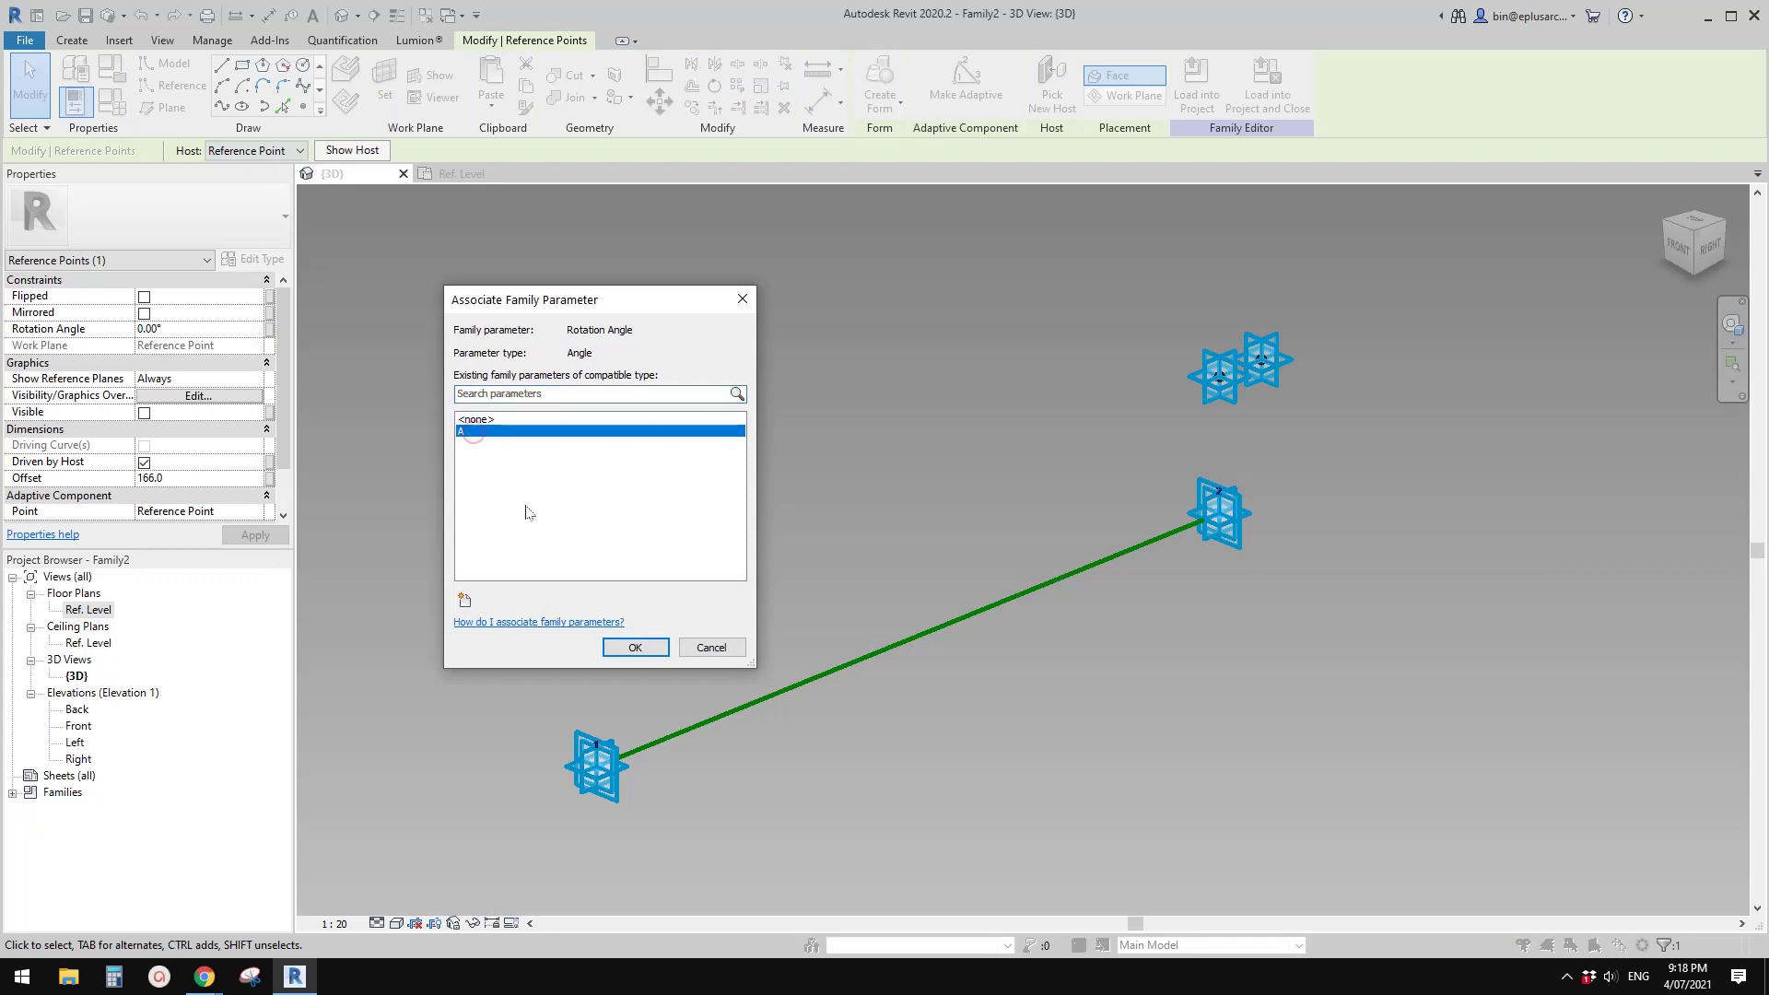
left_click(636, 645)
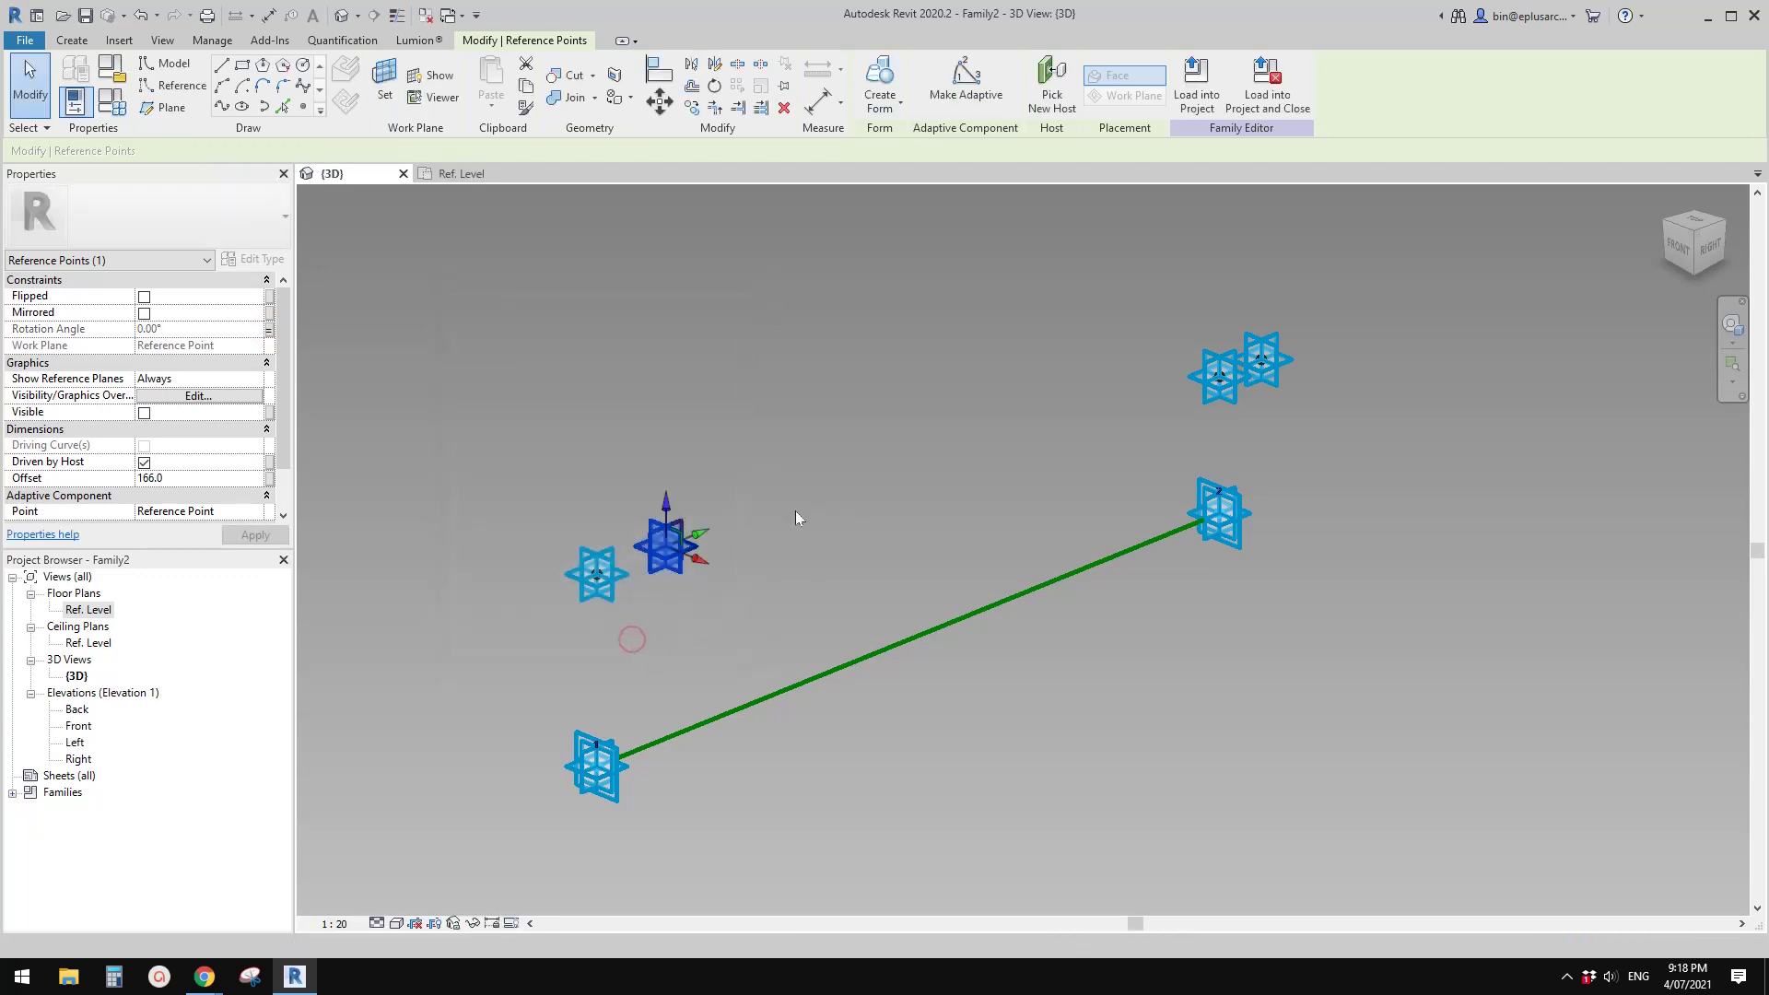
middle_click_drag(739, 563, 929, 503)
left_click(837, 531)
scroll(844, 493, "down", 1)
middle_click_drag(903, 597, 898, 540)
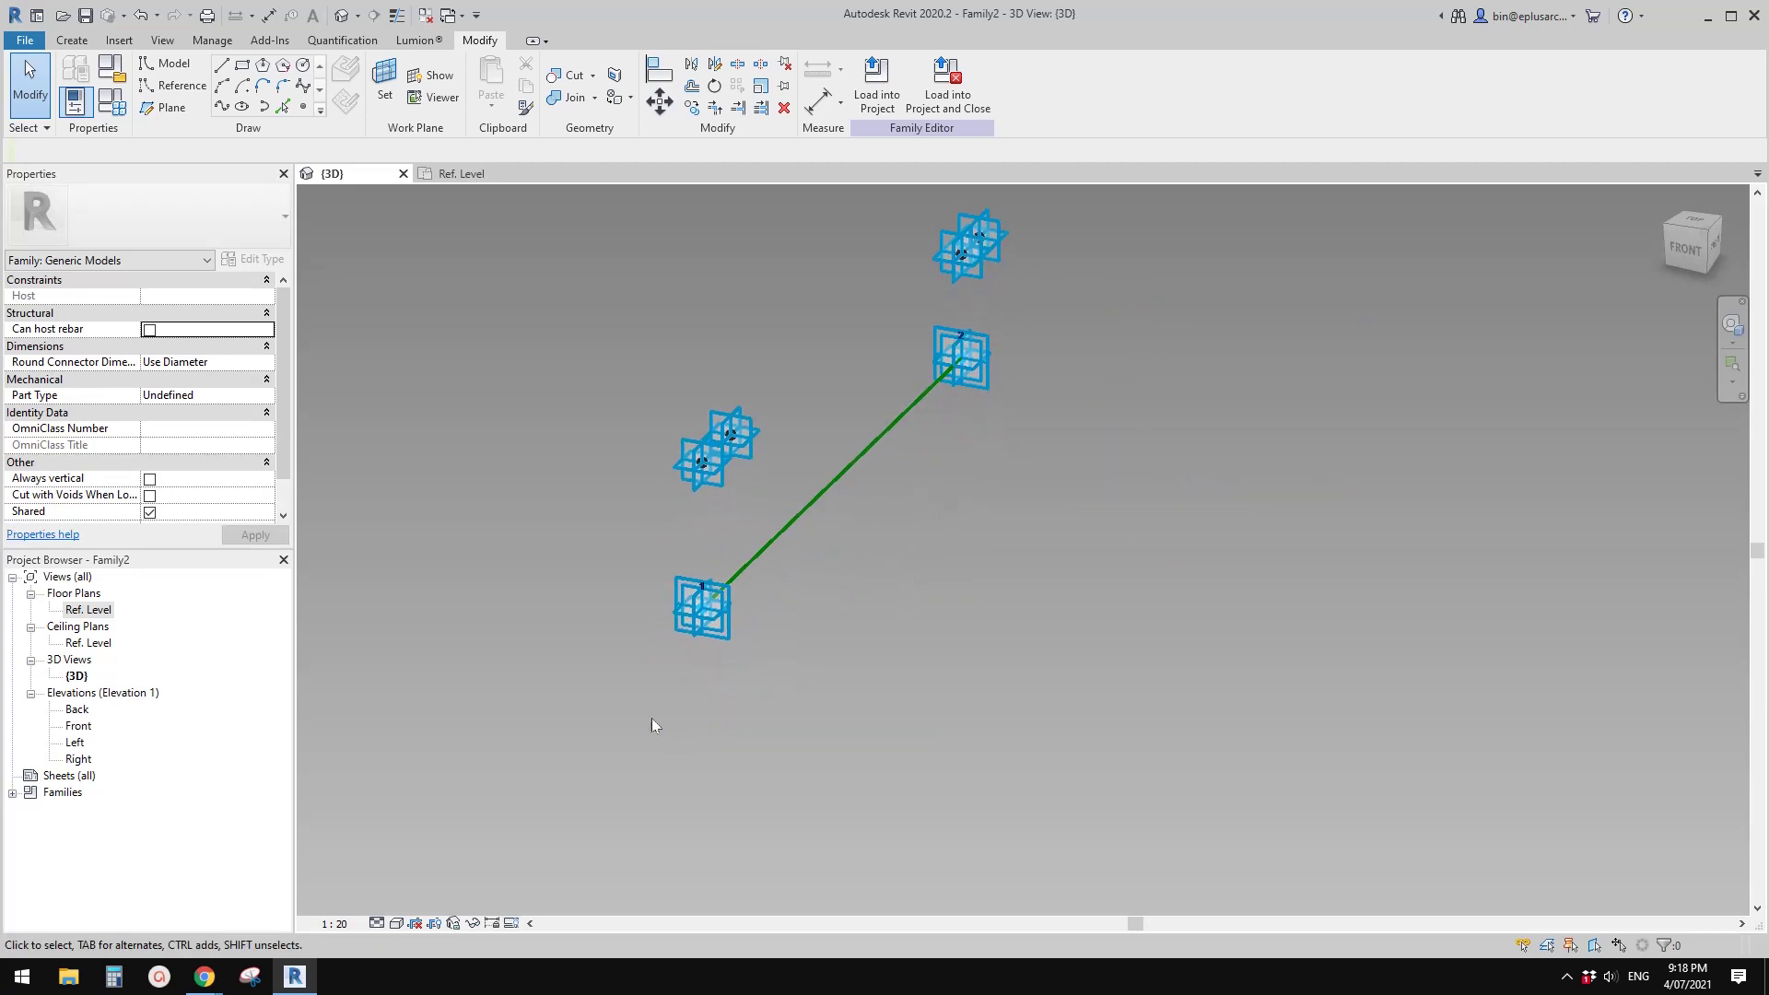
Switch to Snipping Tool and capture a snip of the 3D view showing both adaptive points and their hosted points
scroll(765, 697, "down", 2)
middle_click_drag(764, 698, 660, 738)
left_click(264, 967)
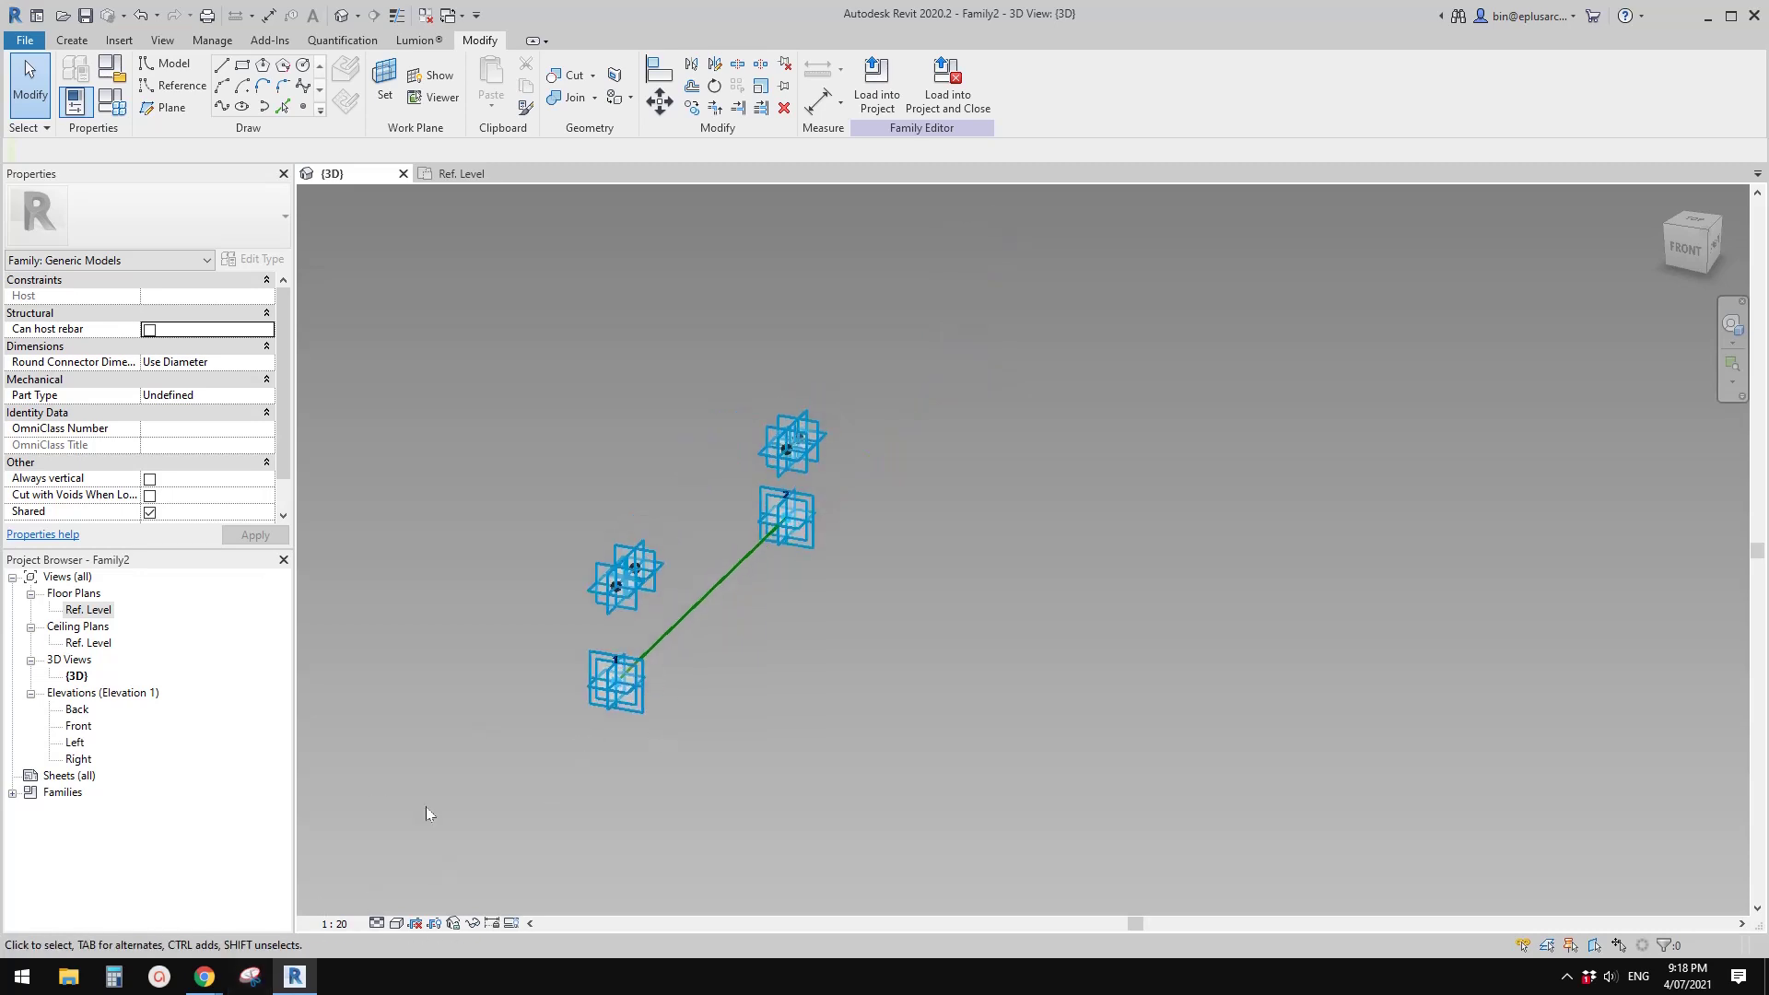
left_click(1290, 214)
left_click_drag(434, 224, 1559, 877)
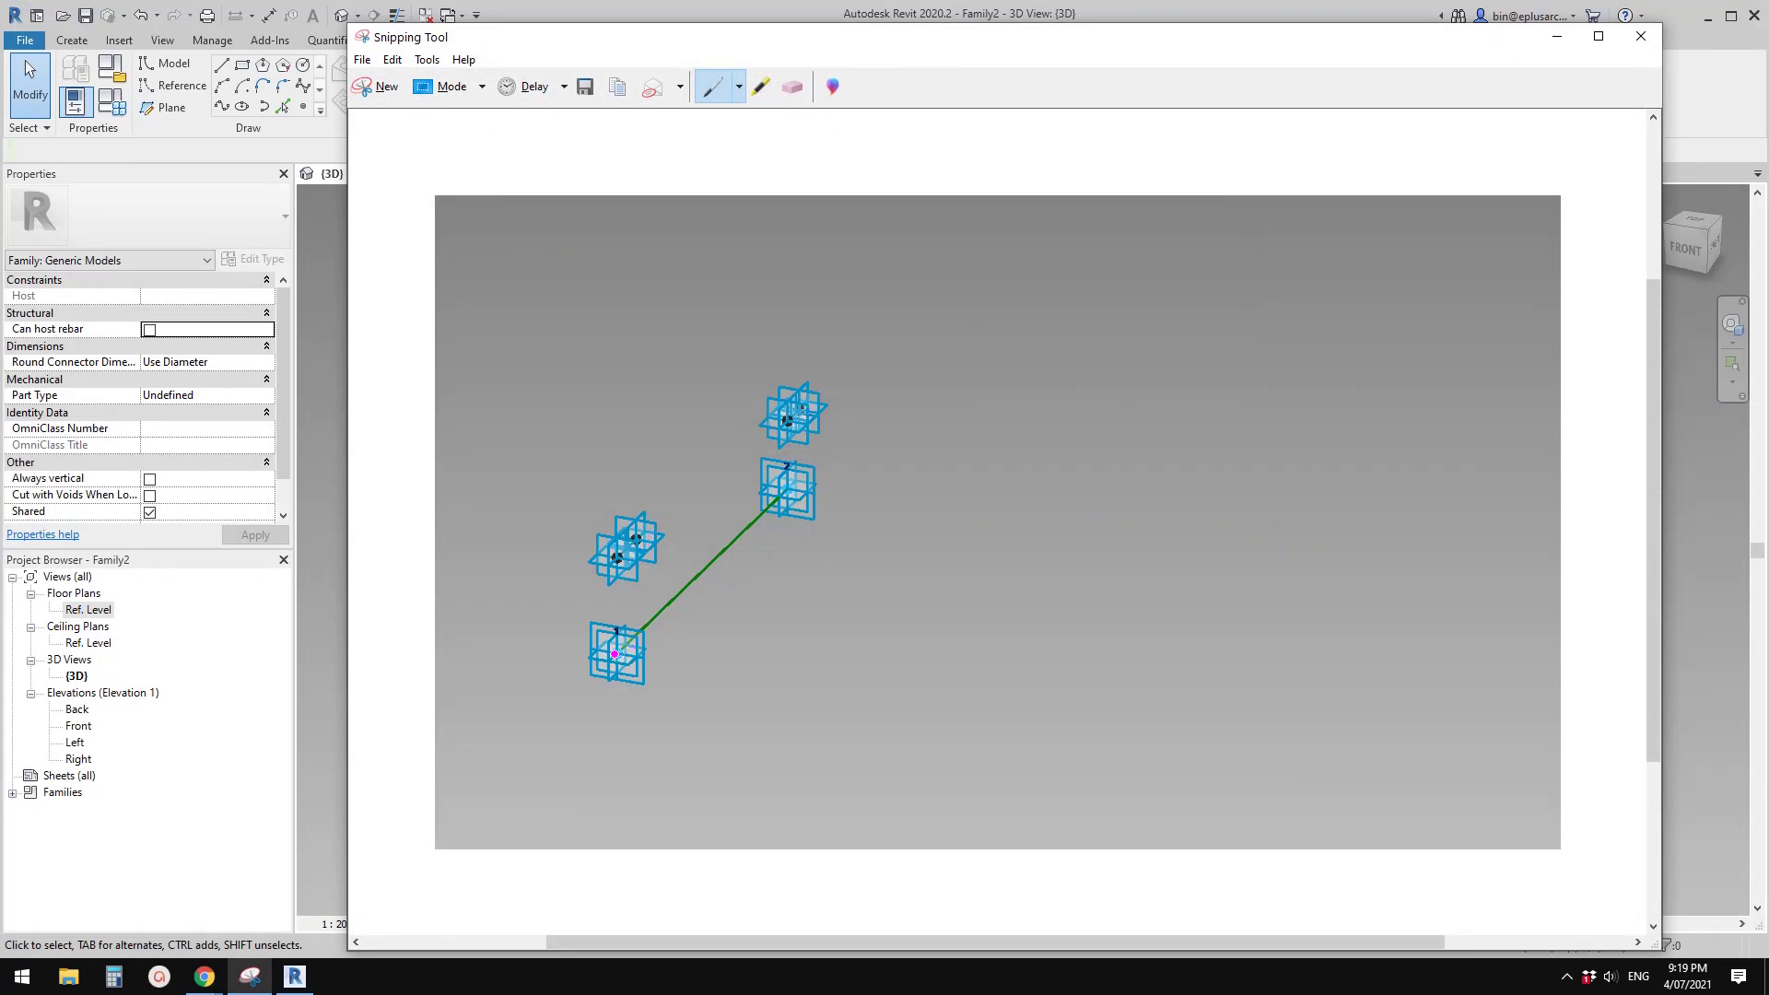
Try marking adaptive point 1 and drawing a line across from adaptive point 2 on the snip
left_click(616, 653)
left_click_drag(789, 491, 1221, 505)
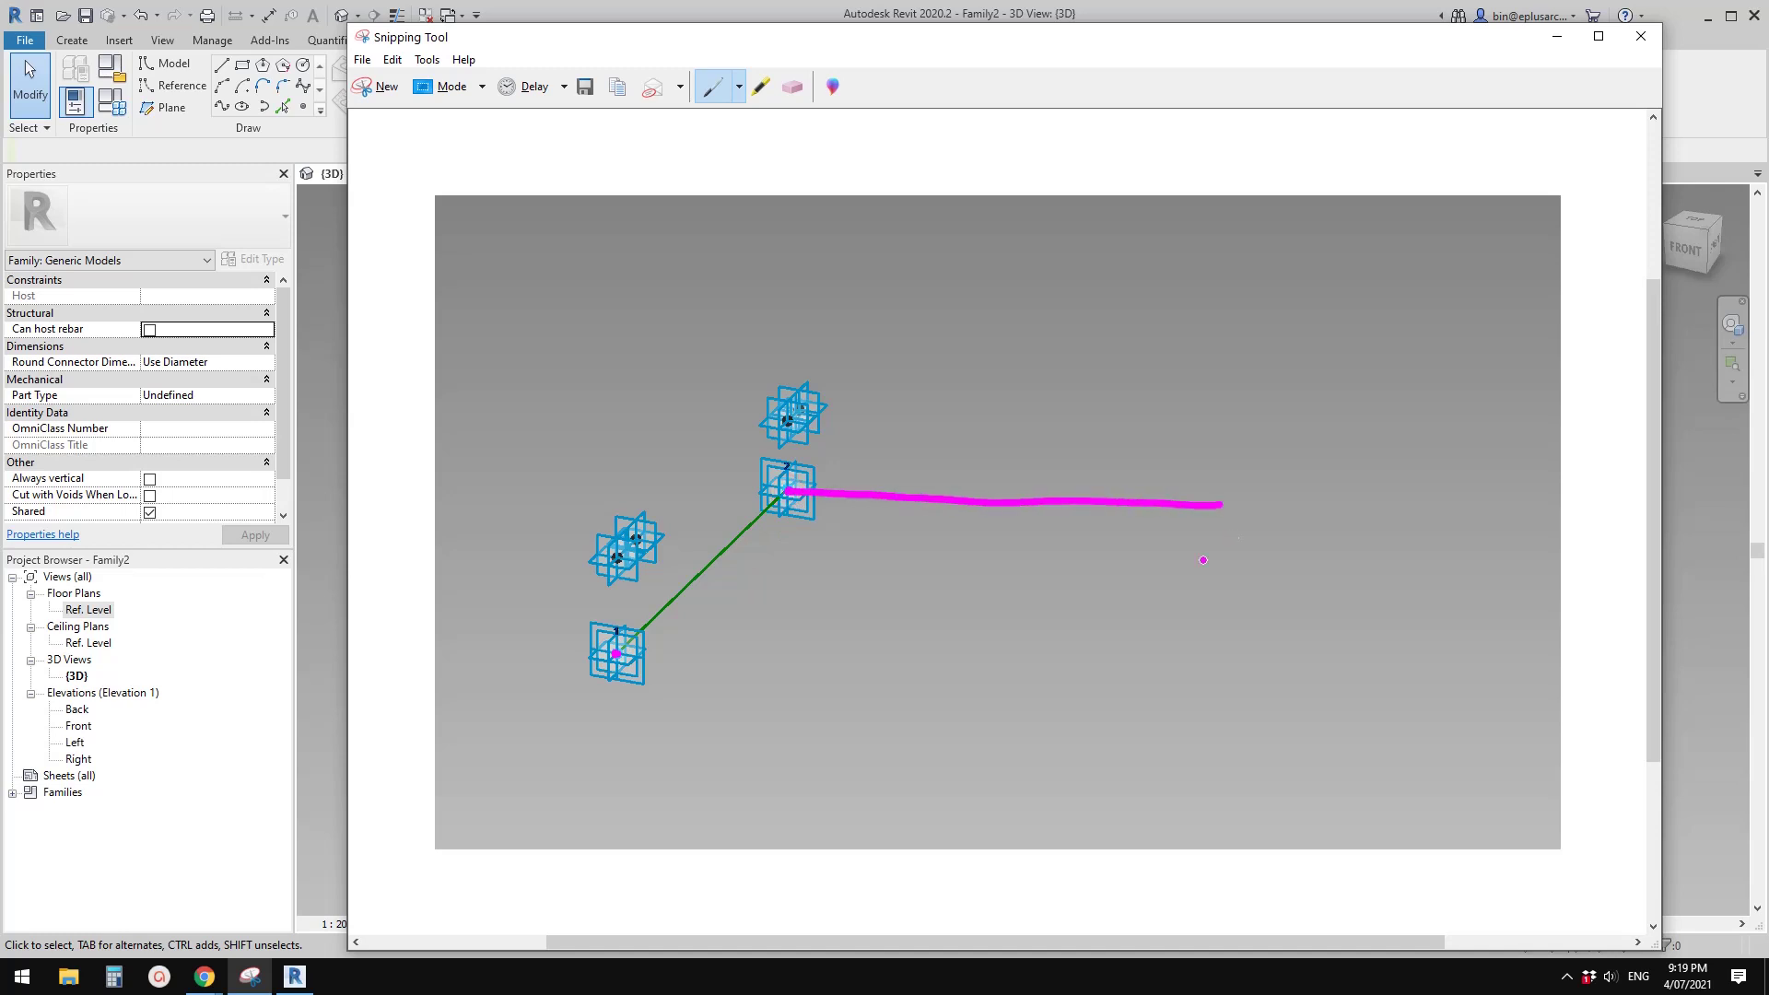
left_click_drag(1093, 617, 868, 678)
left_click(792, 87)
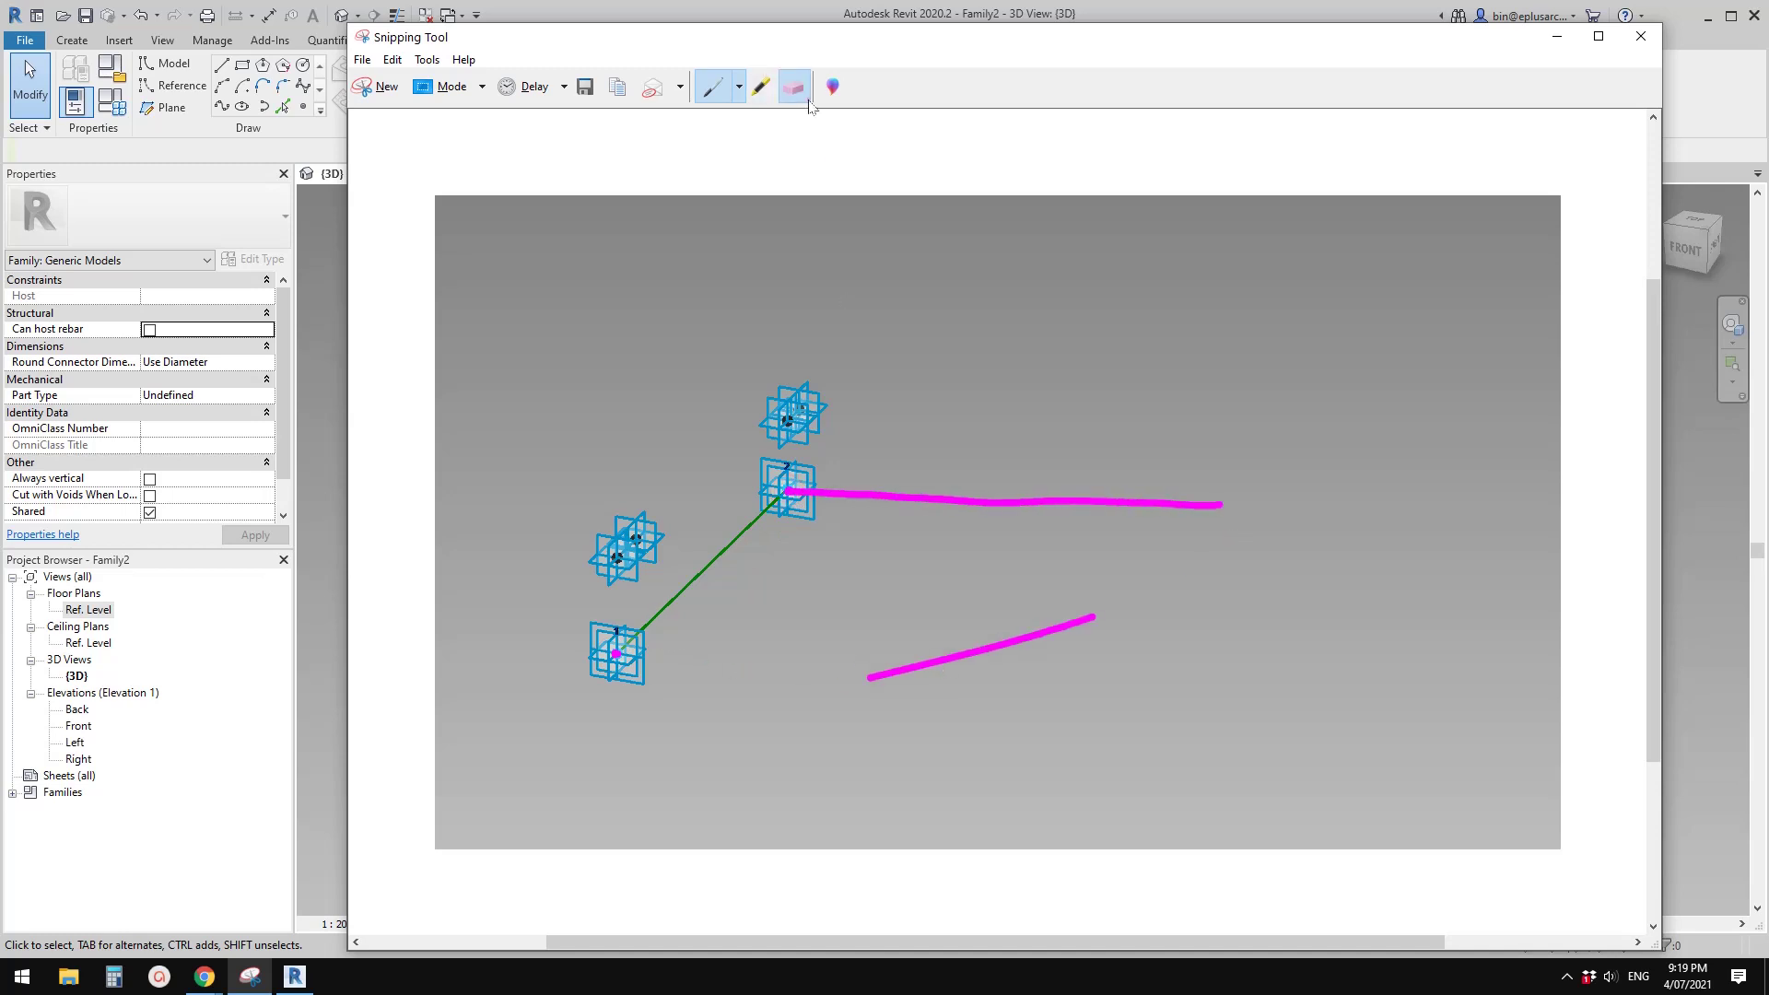
left_click(995, 651)
left_click(712, 86)
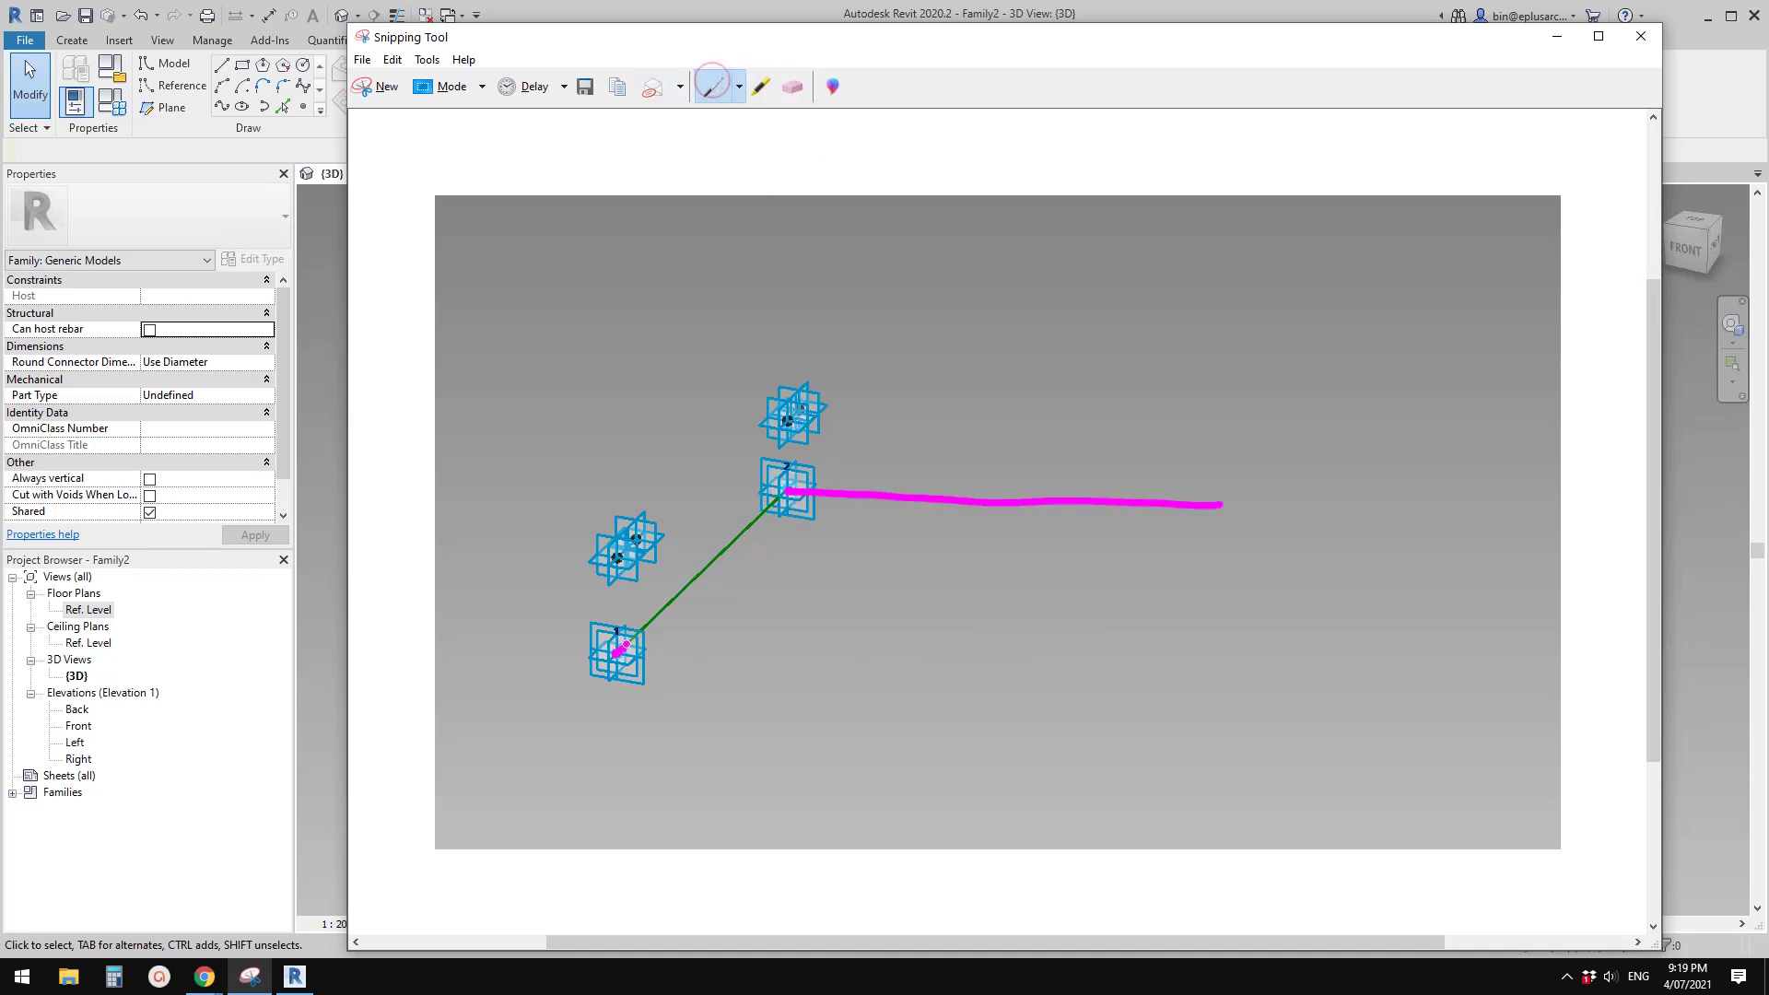
Sketch a parallelogram deck with a trial truss side on the snip, and erase everything except the base line from adaptive point 1
left_click_drag(615, 653, 783, 495)
left_click_drag(616, 656, 1076, 692)
mouse_move(1227, 503)
left_mouse_down()
mouse_move(1076, 689)
mouse_move(982, 457)
mouse_move(845, 449)
mouse_move(636, 659)
left_mouse_up()
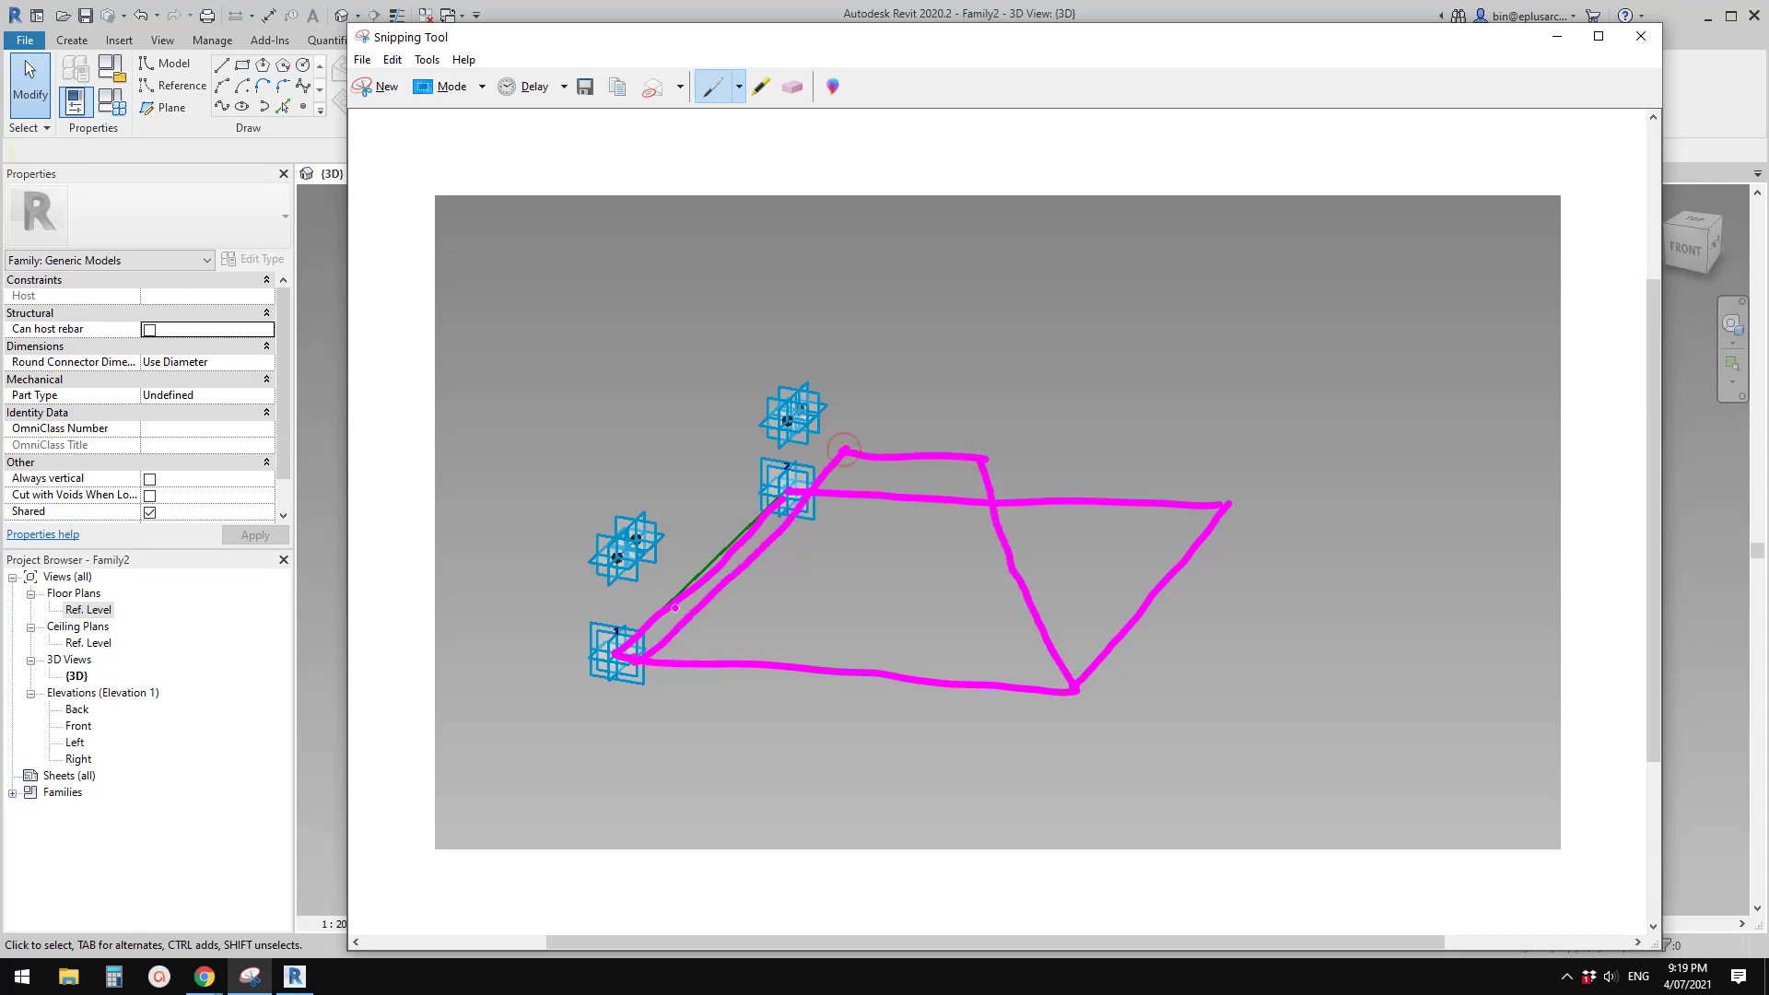
left_click(792, 87)
left_click_drag(840, 461, 969, 457)
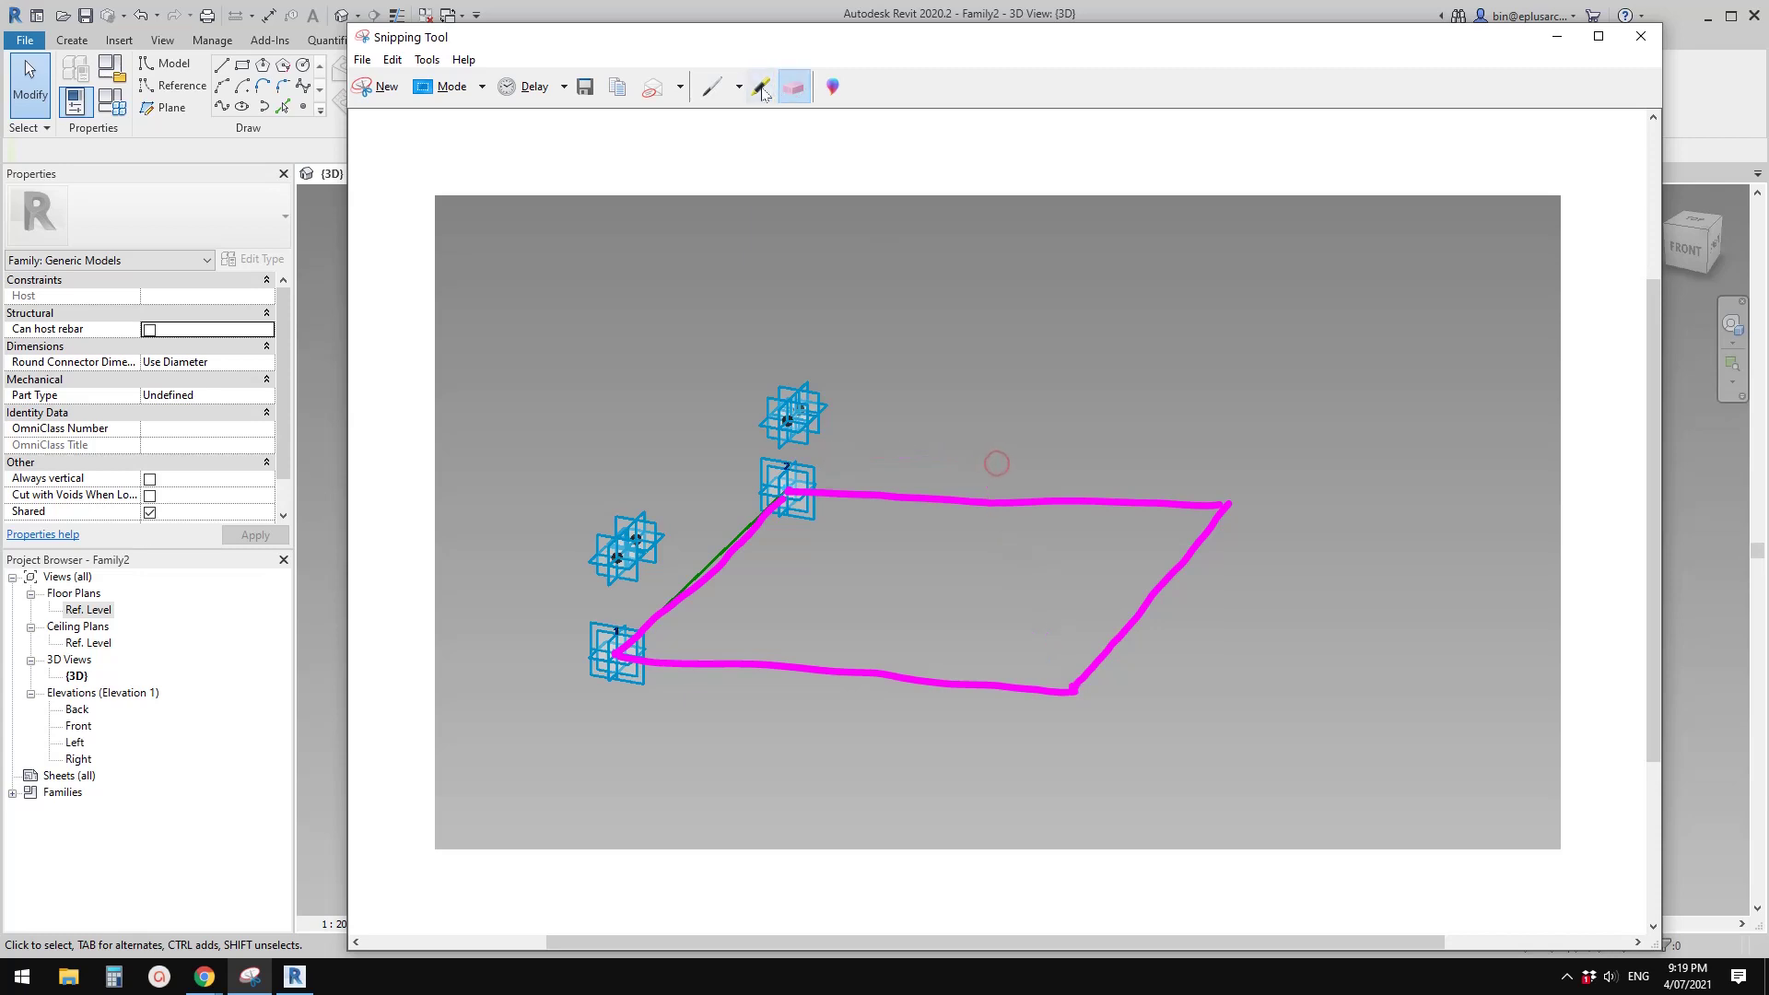
left_click_drag(1227, 561, 1165, 498)
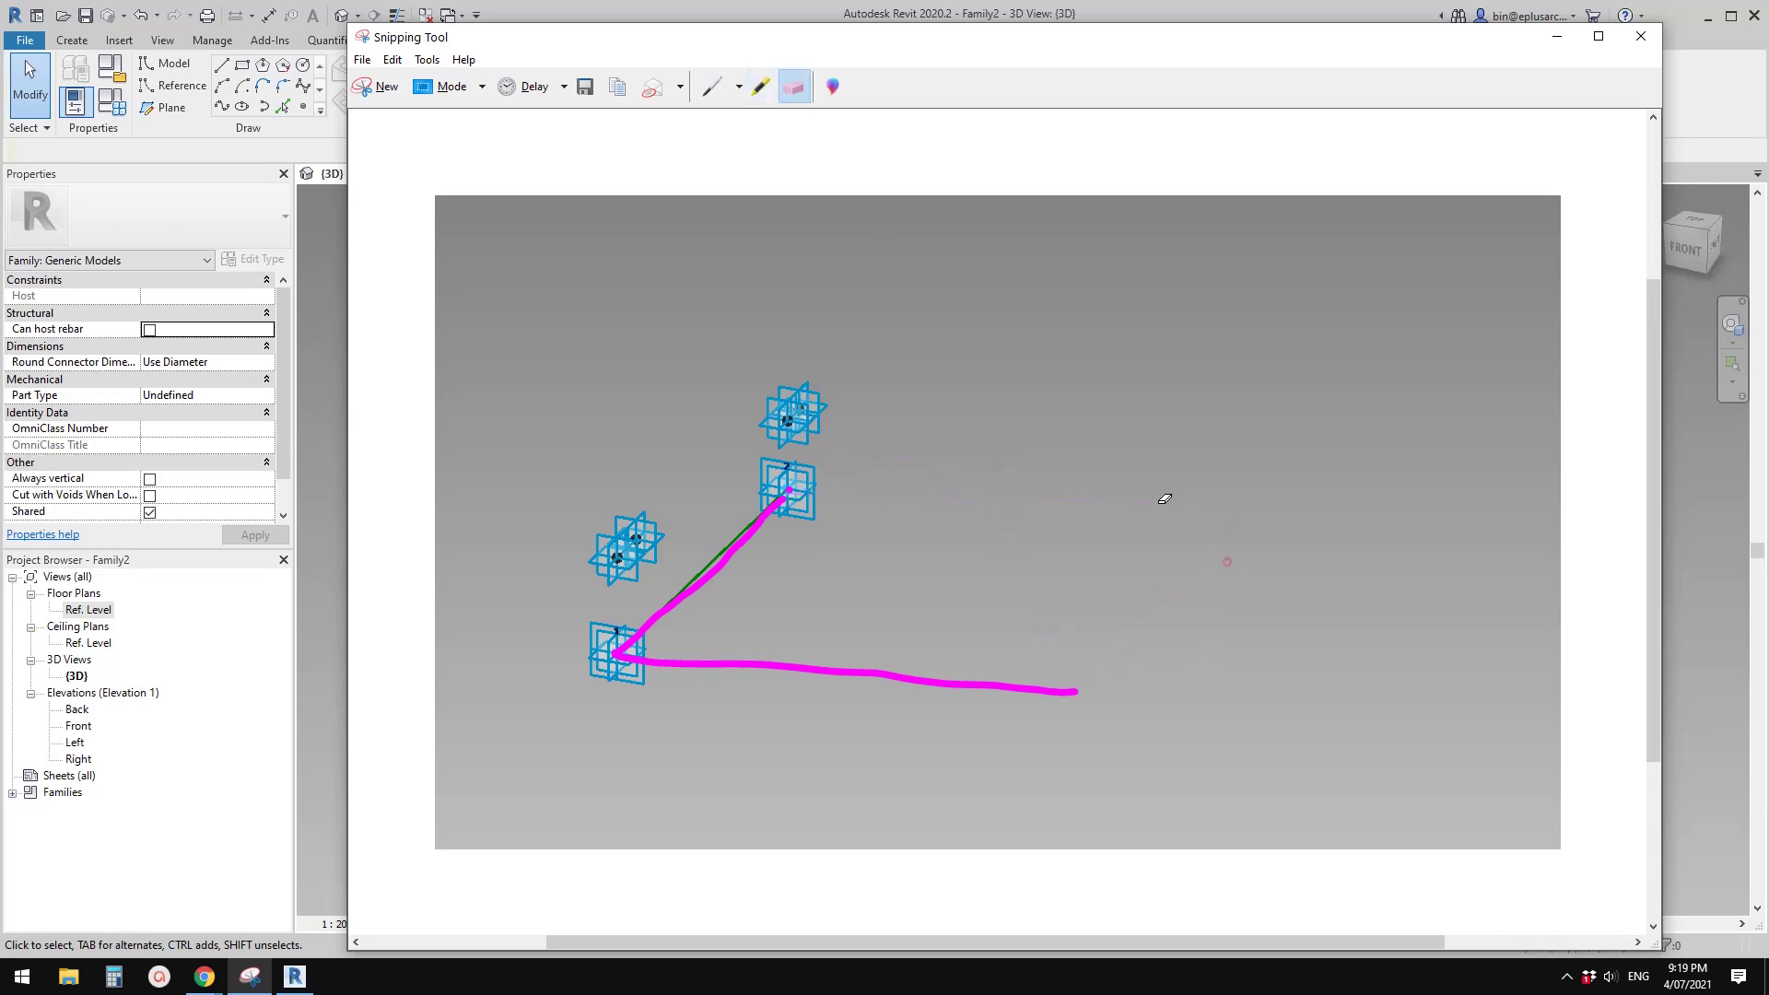
left_click(783, 539)
Sketch a trapezoidal truss side standing on the base line from adaptive point 1
left_click(712, 87)
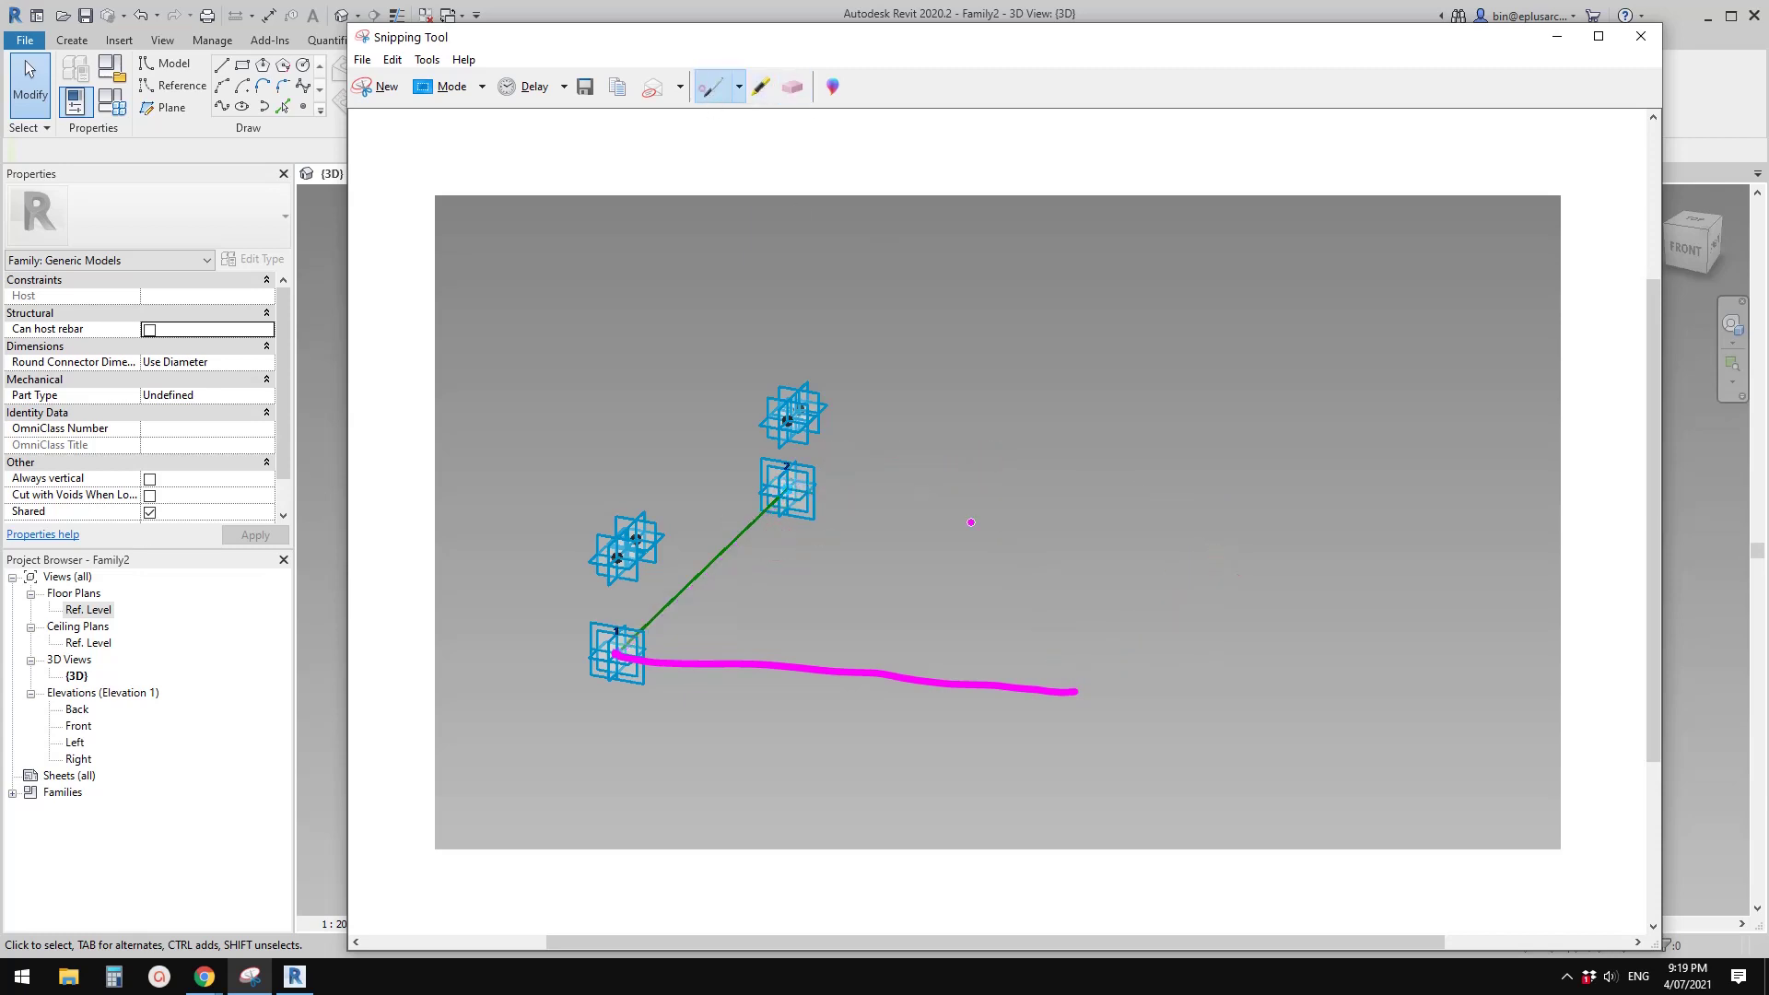
mouse_move(1076, 691)
left_mouse_down()
mouse_move(987, 428)
mouse_move(939, 408)
mouse_move(743, 396)
mouse_move(611, 648)
left_mouse_up()
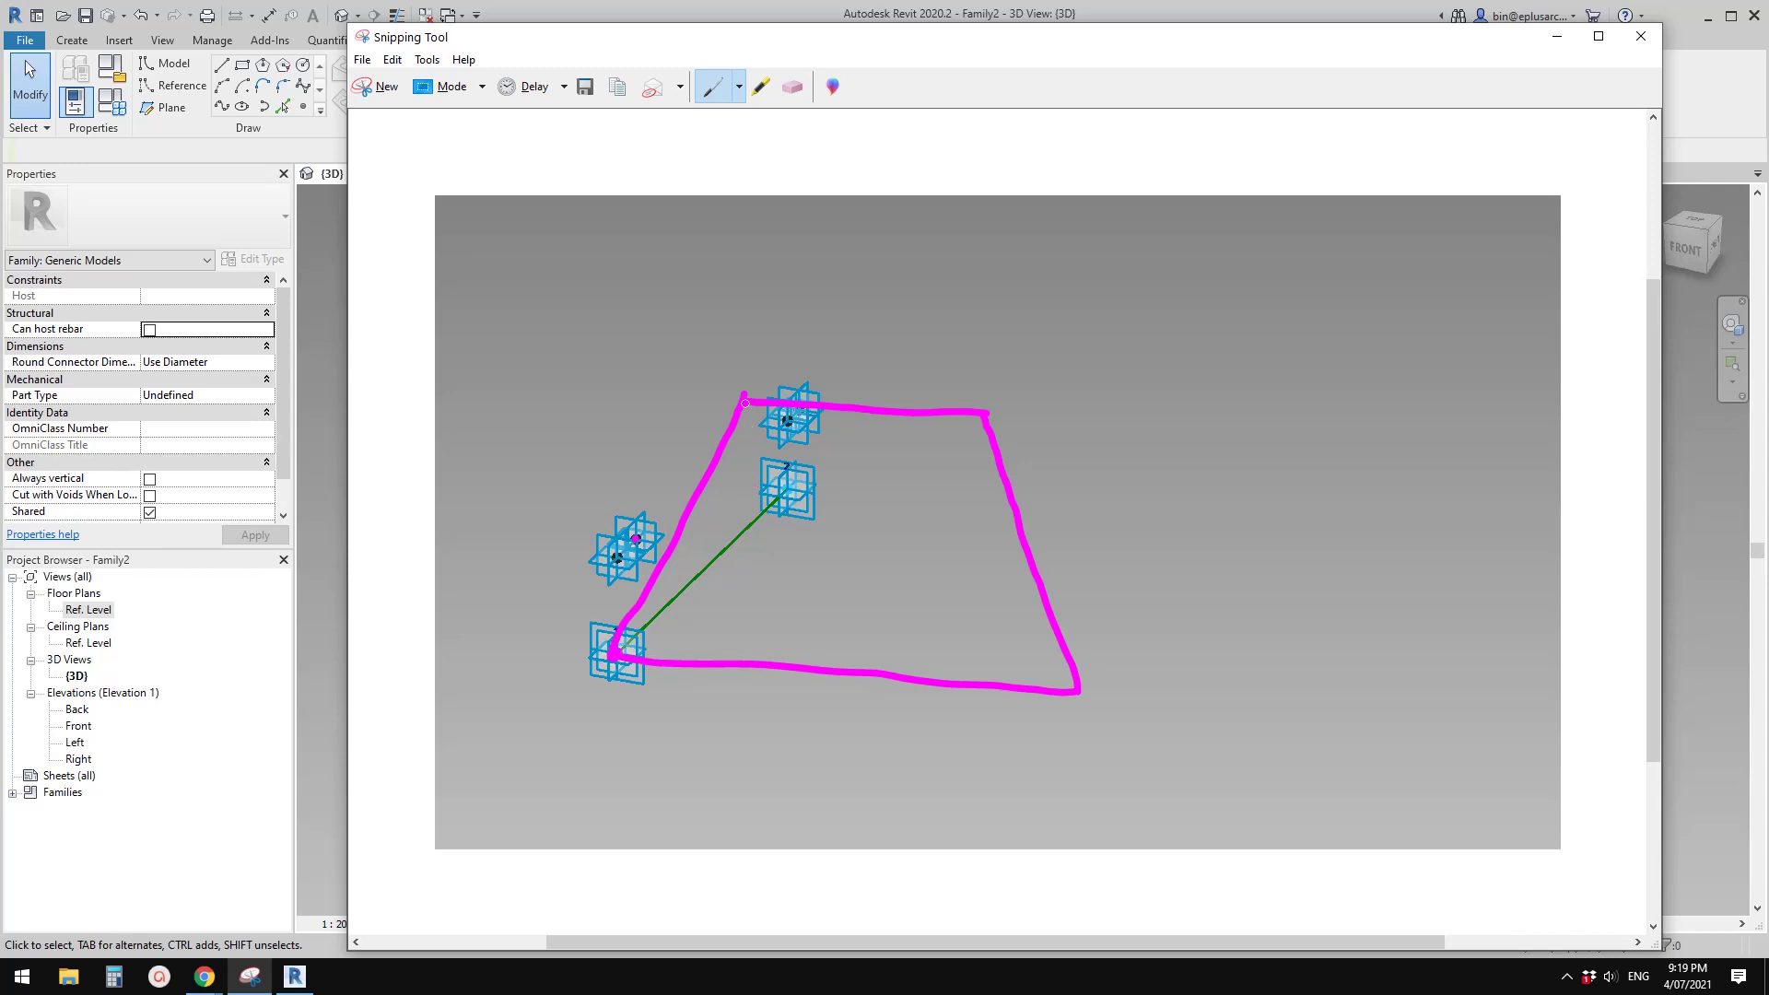
left_click_drag(1082, 693, 1078, 691)
Draw a dimension line below the trapezoid's full base and label it L
left_click_drag(611, 698, 612, 744)
mouse_move(593, 729)
left_mouse_down()
mouse_move(1112, 752)
mouse_move(1076, 770)
left_mouse_up()
left_click_drag(1090, 740, 1055, 762)
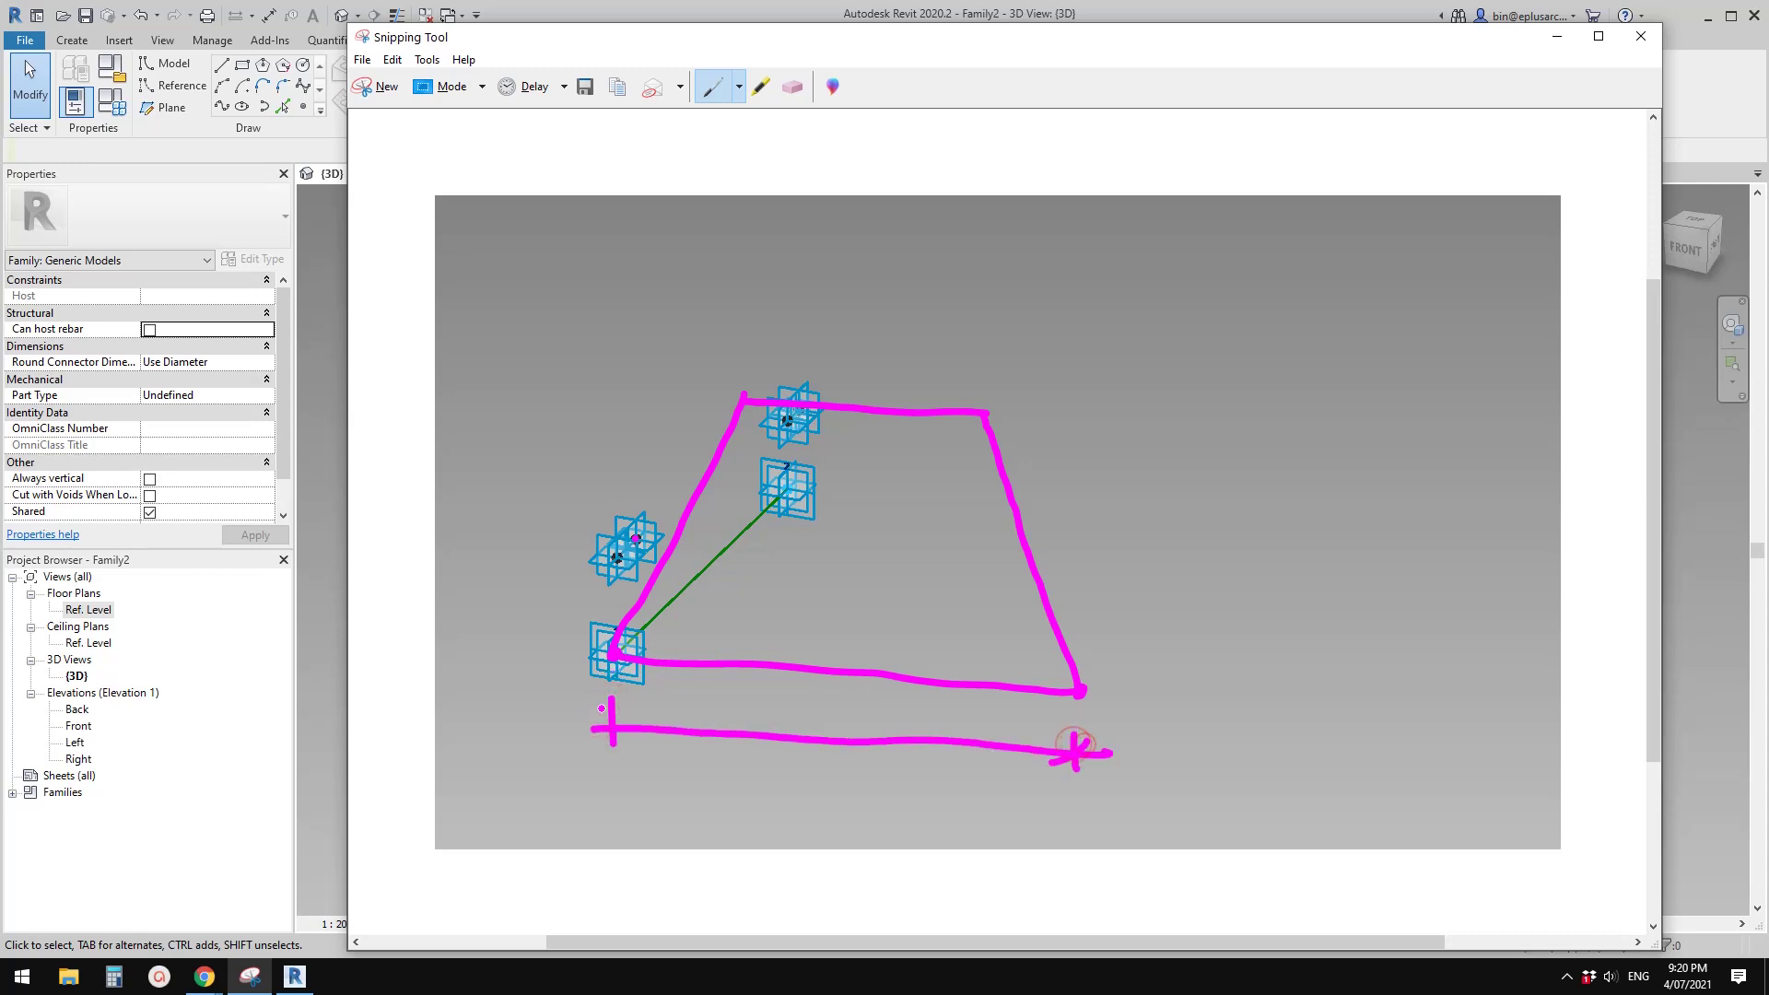
left_click_drag(631, 707, 613, 727)
left_click_drag(845, 770, 870, 797)
Switch to Revit, set a vertical plane of the offset point near adaptive point 1 as the work plane, and place a reference point on it
left_click(295, 976)
scroll(715, 612, "up", 3)
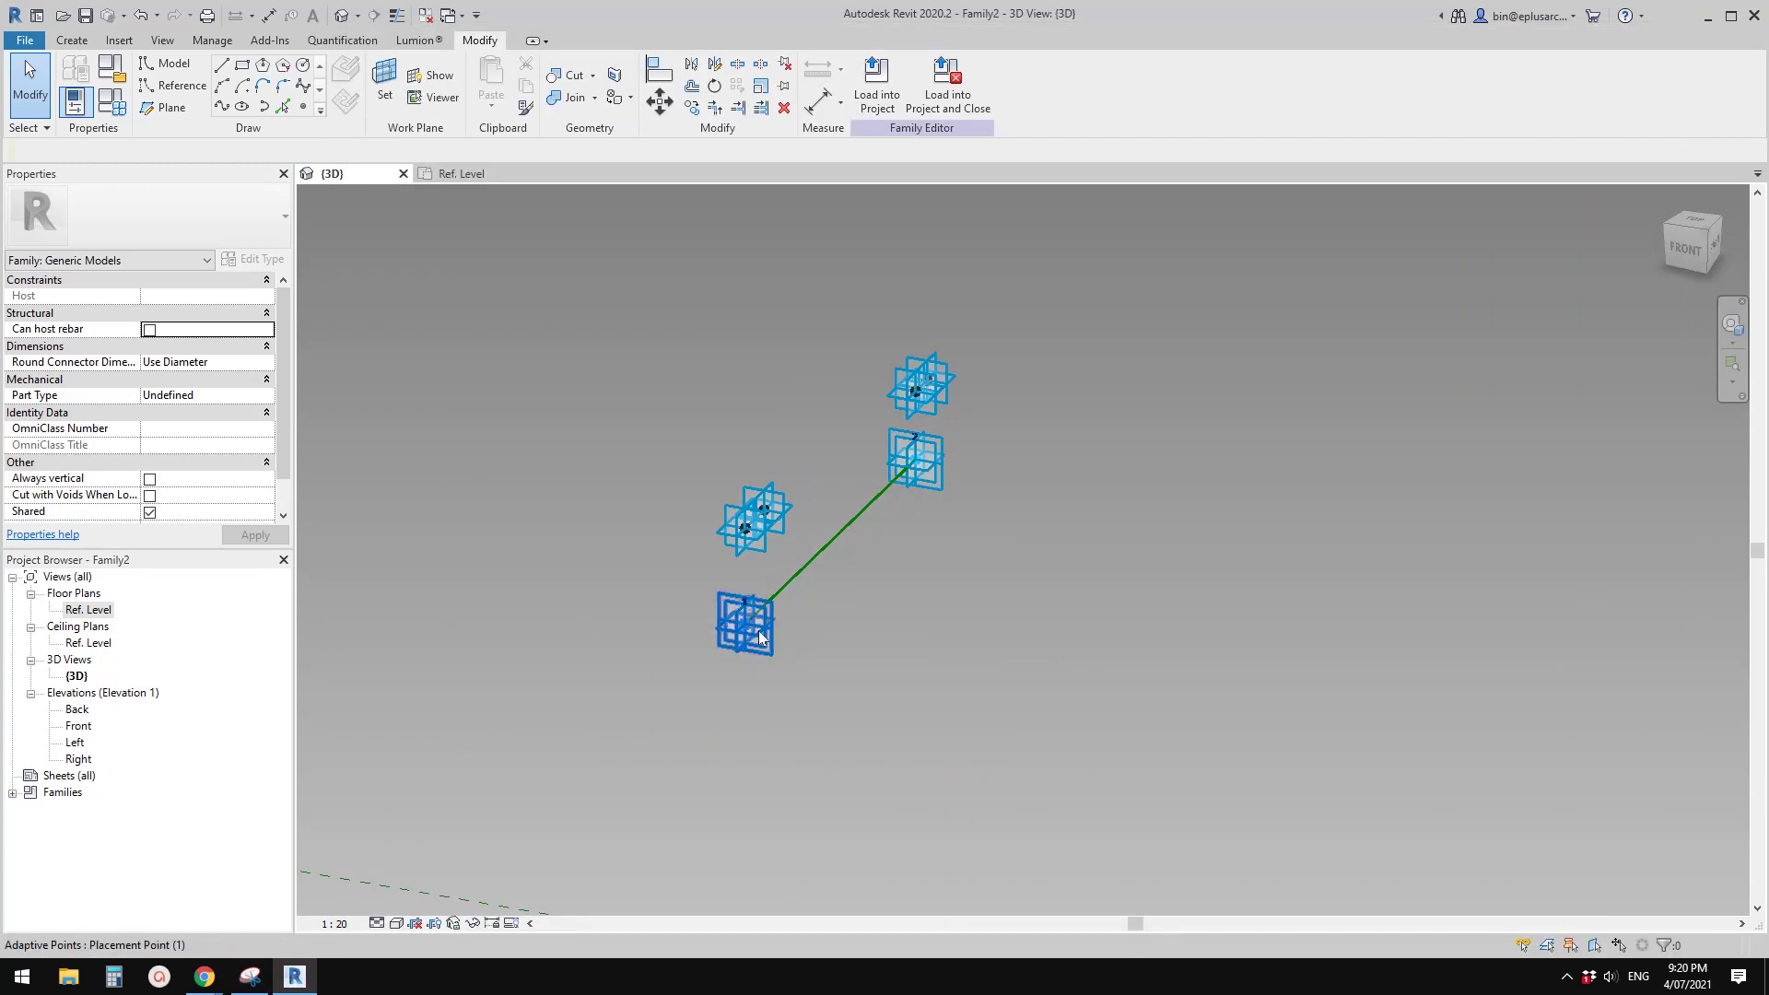
left_click(771, 499)
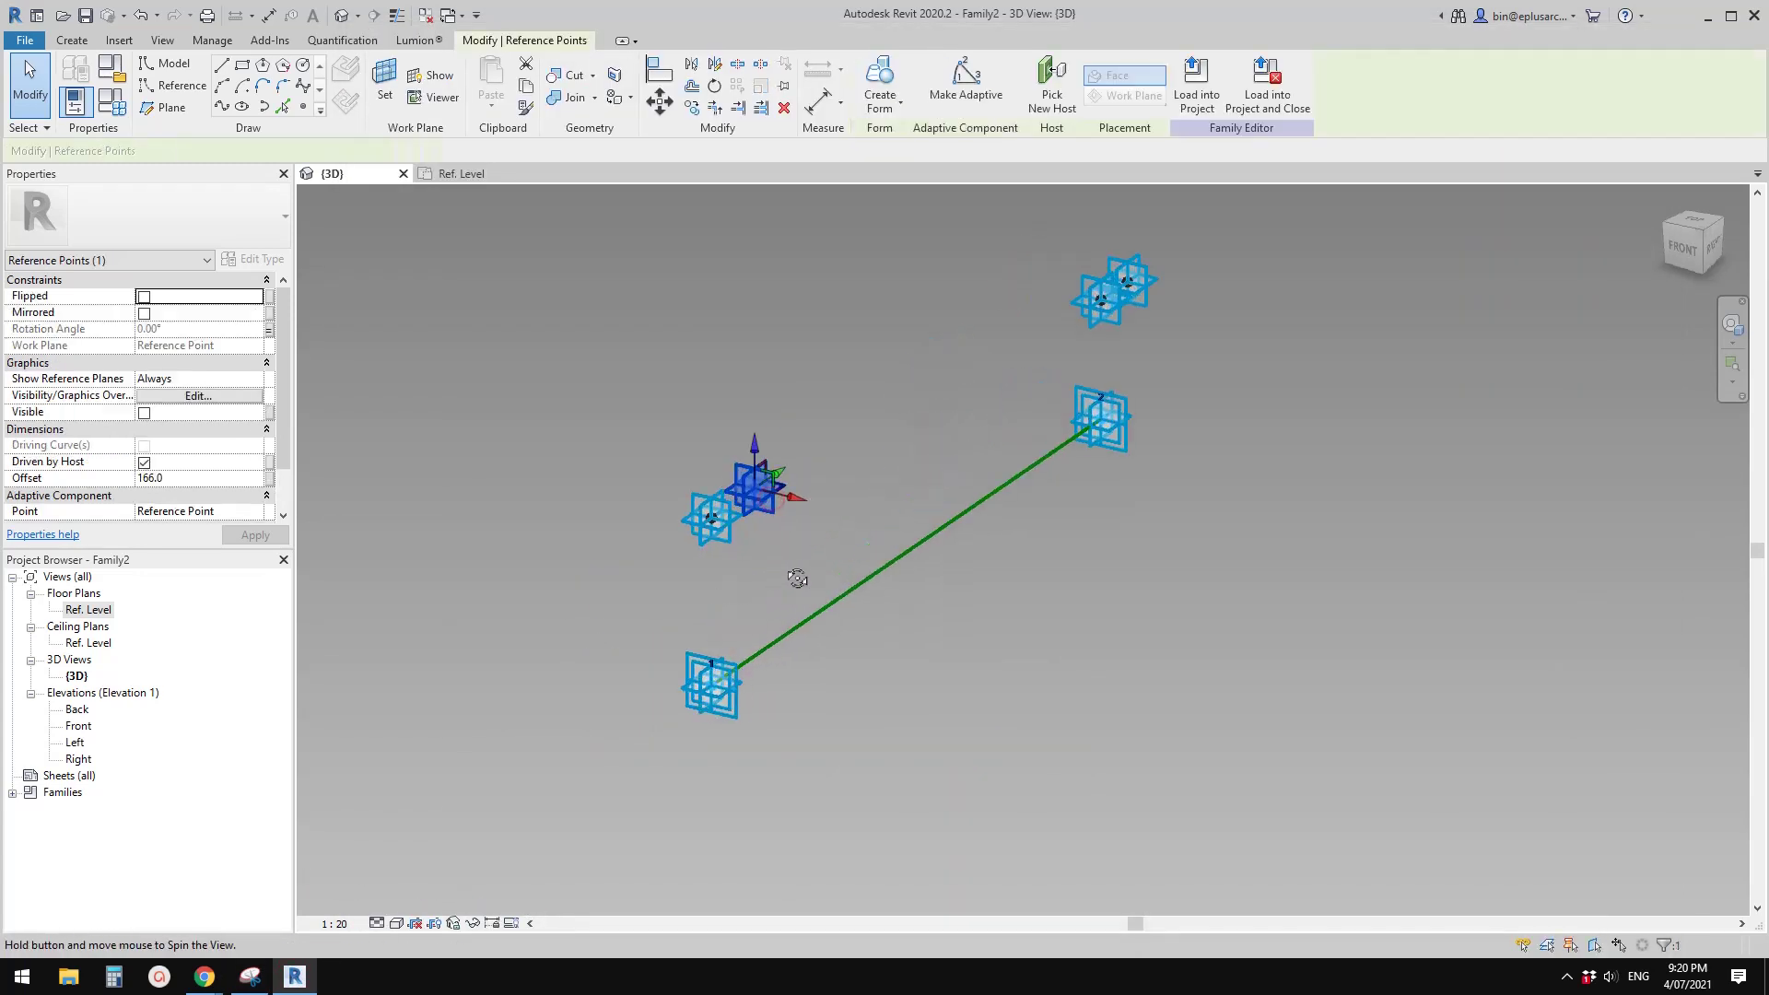
left_click(304, 108)
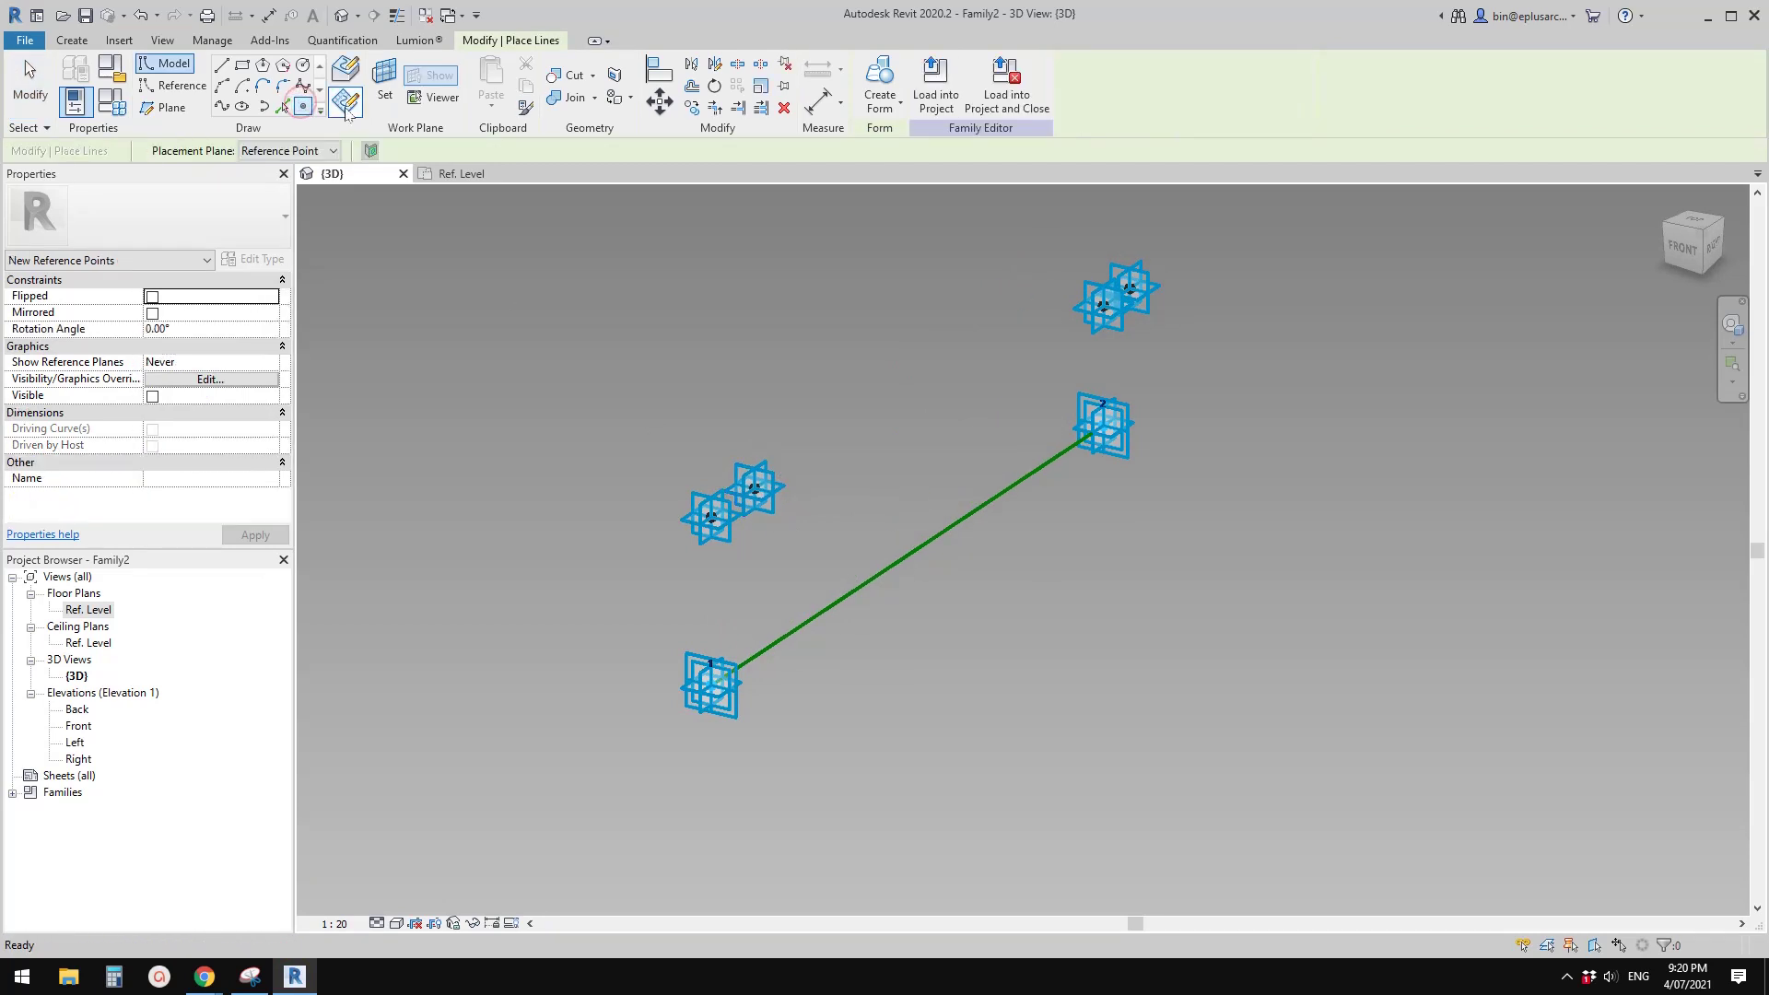
left_click(384, 85)
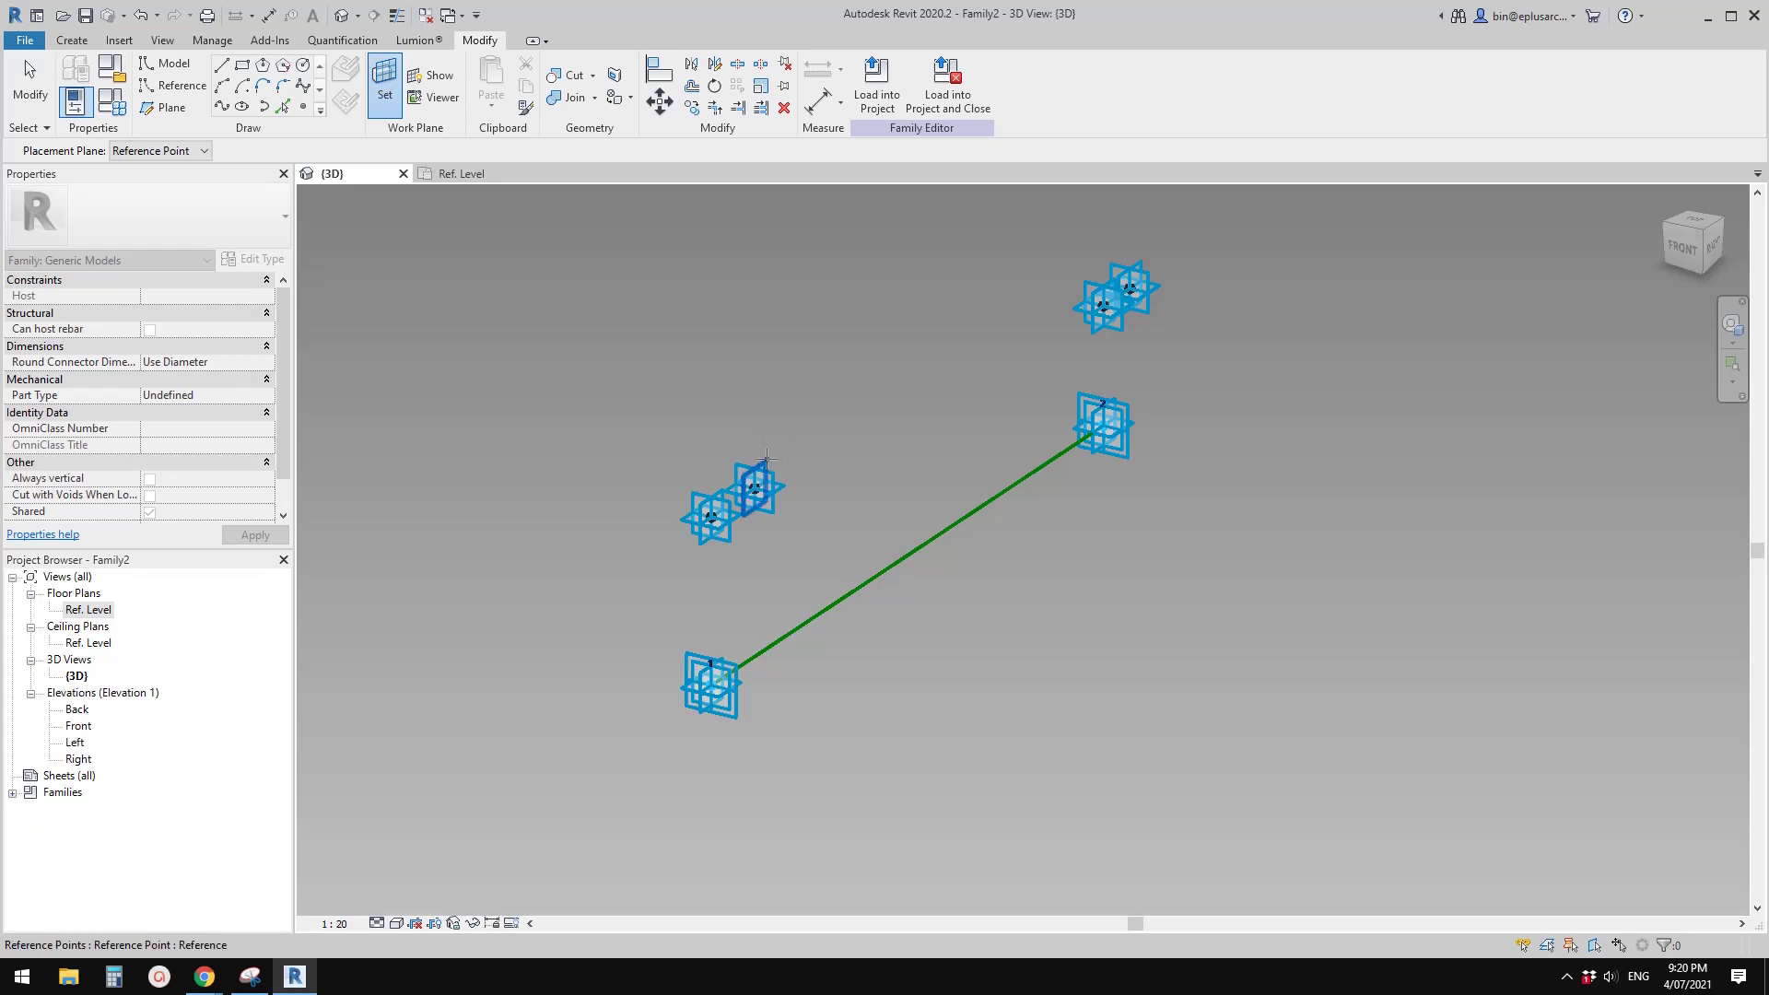
left_click(767, 456)
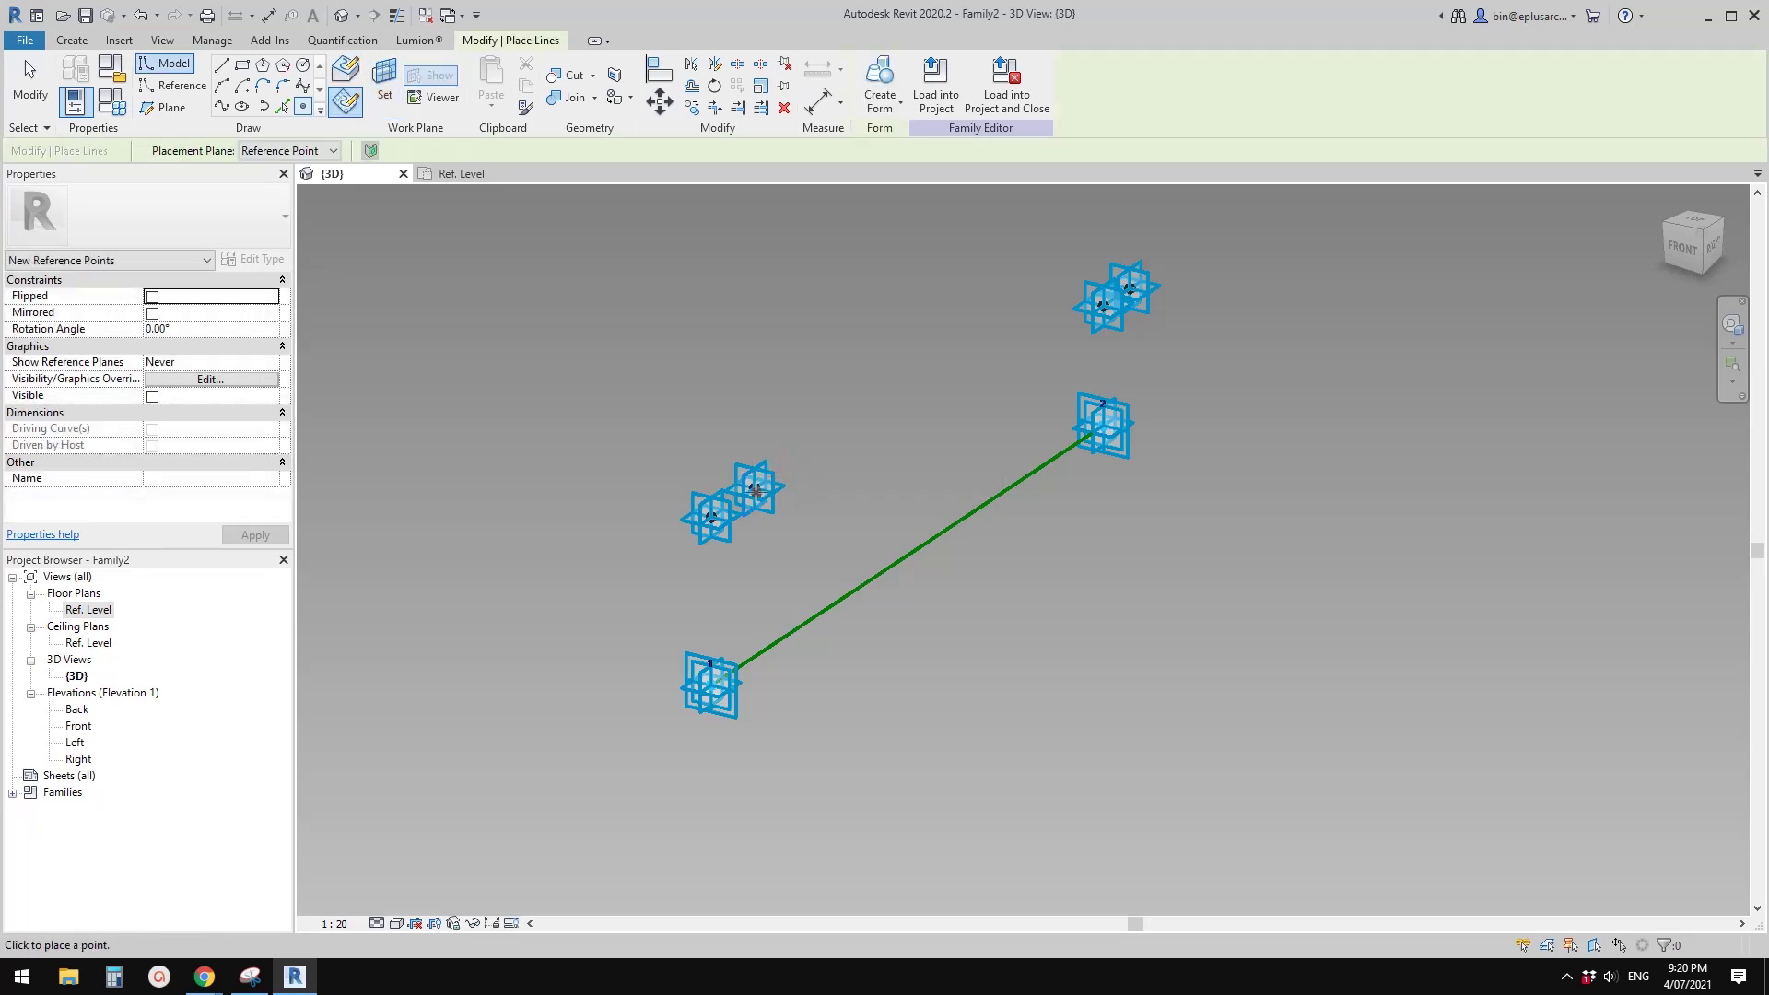
left_click(754, 489)
left_click(952, 549)
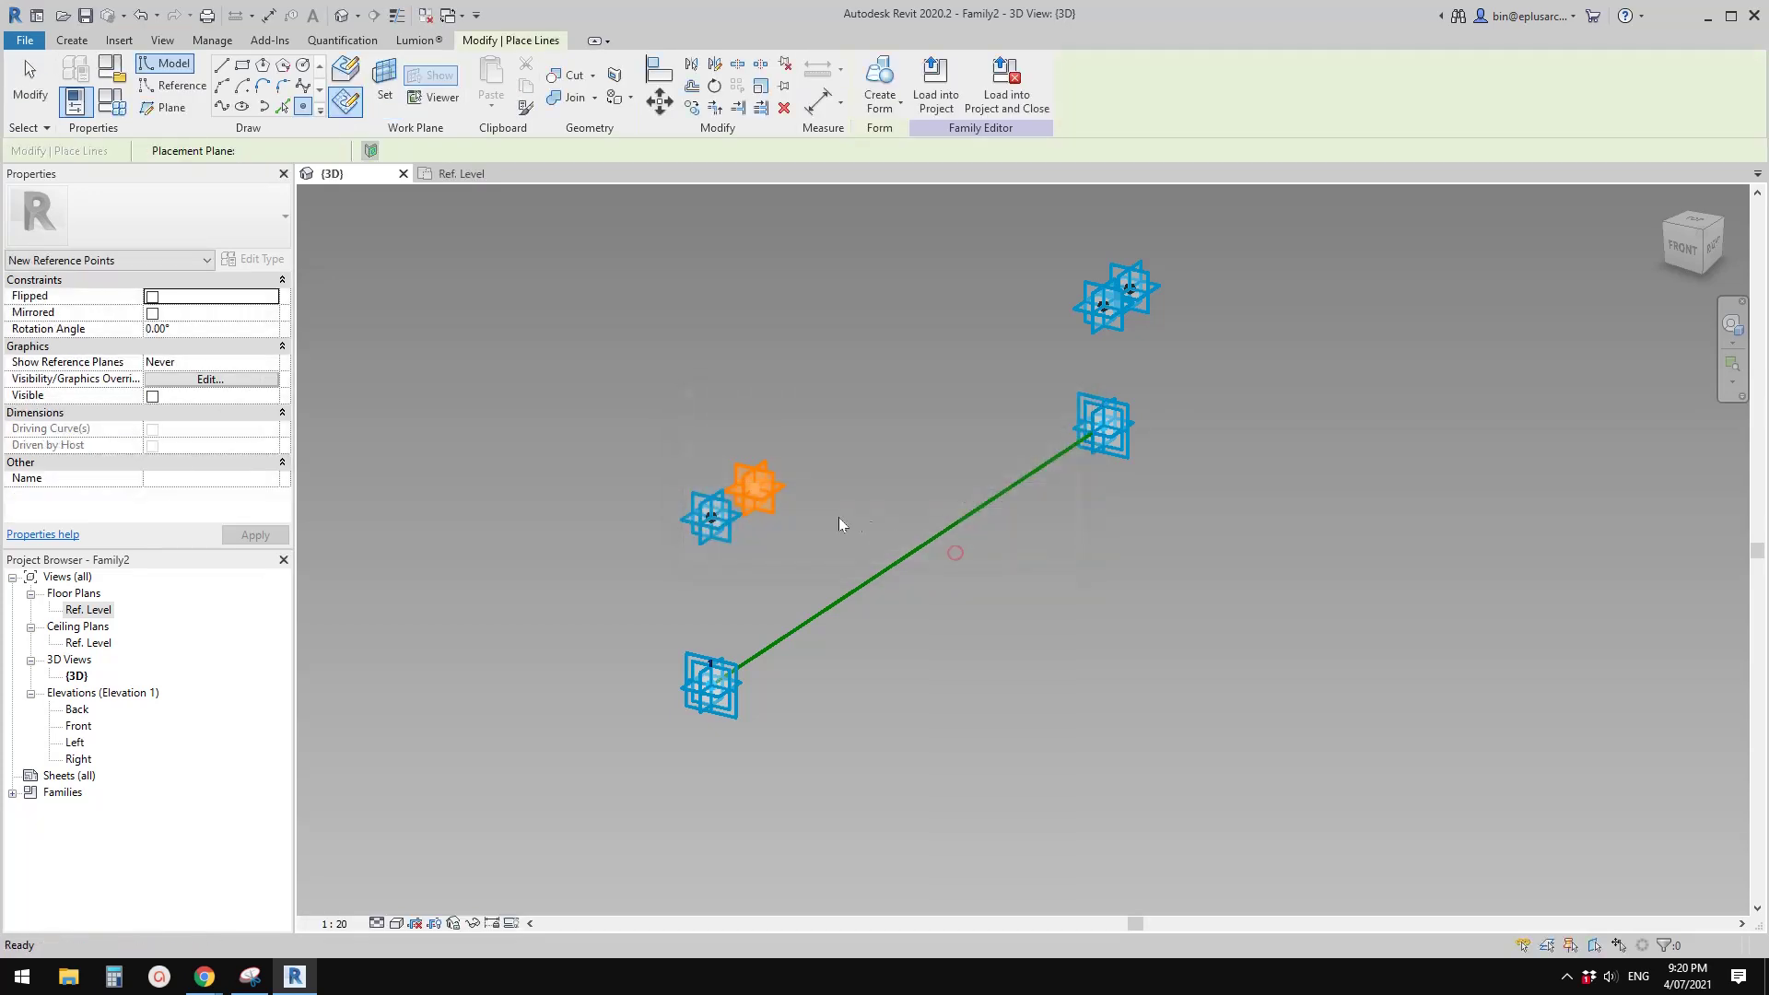
key("Escape")
key("Escape")
Move the new point out to an offset of about 873 mm and associate its offset with a new instance family parameter named L
left_click(779, 502)
left_click_drag(798, 517, 1175, 607)
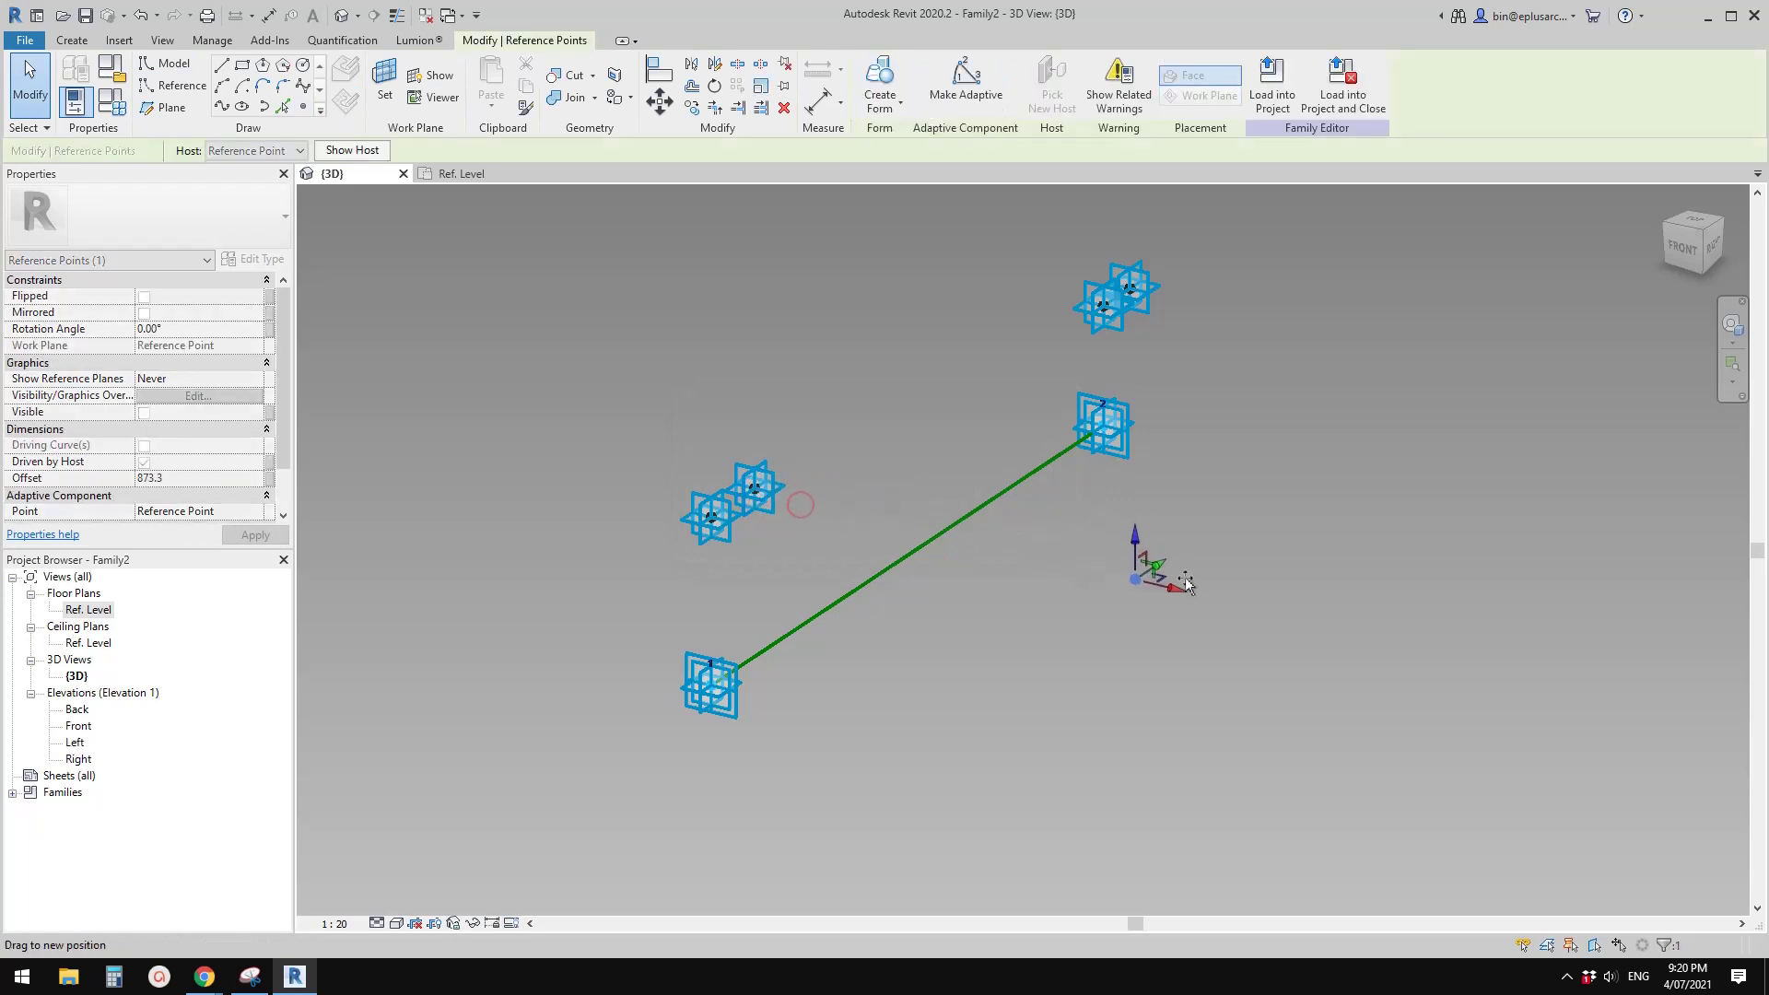
left_click(268, 478)
left_click(462, 601)
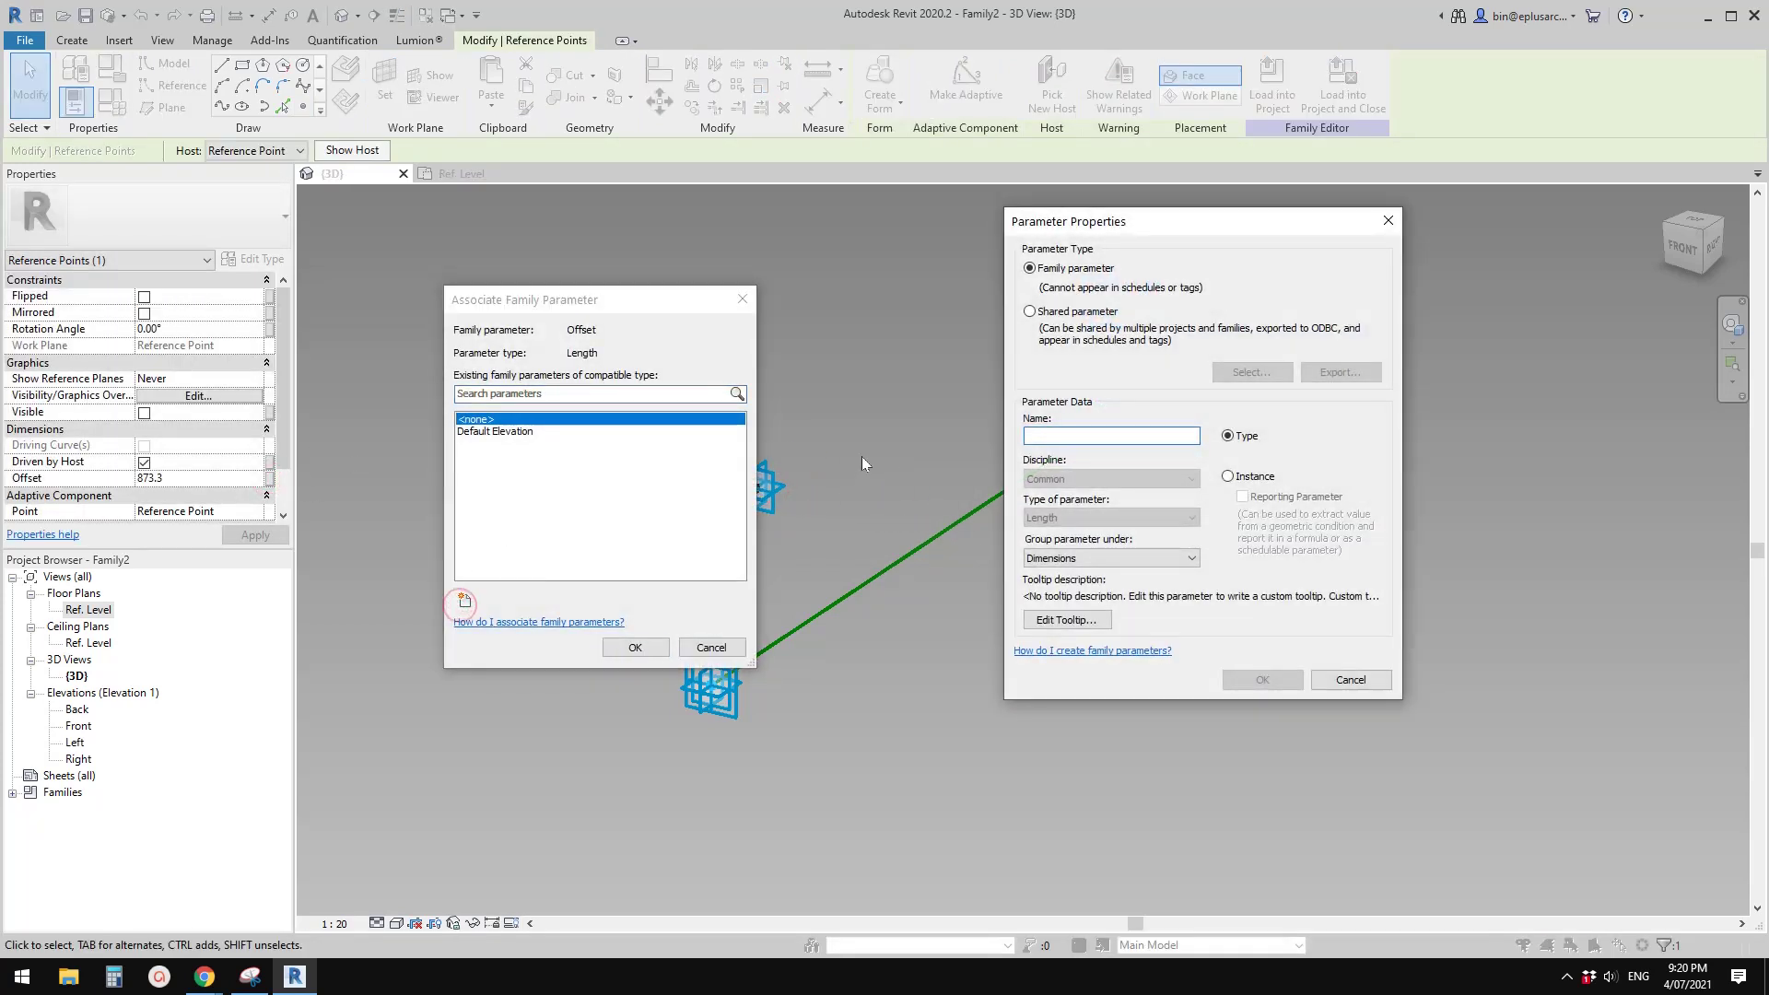
type("L")
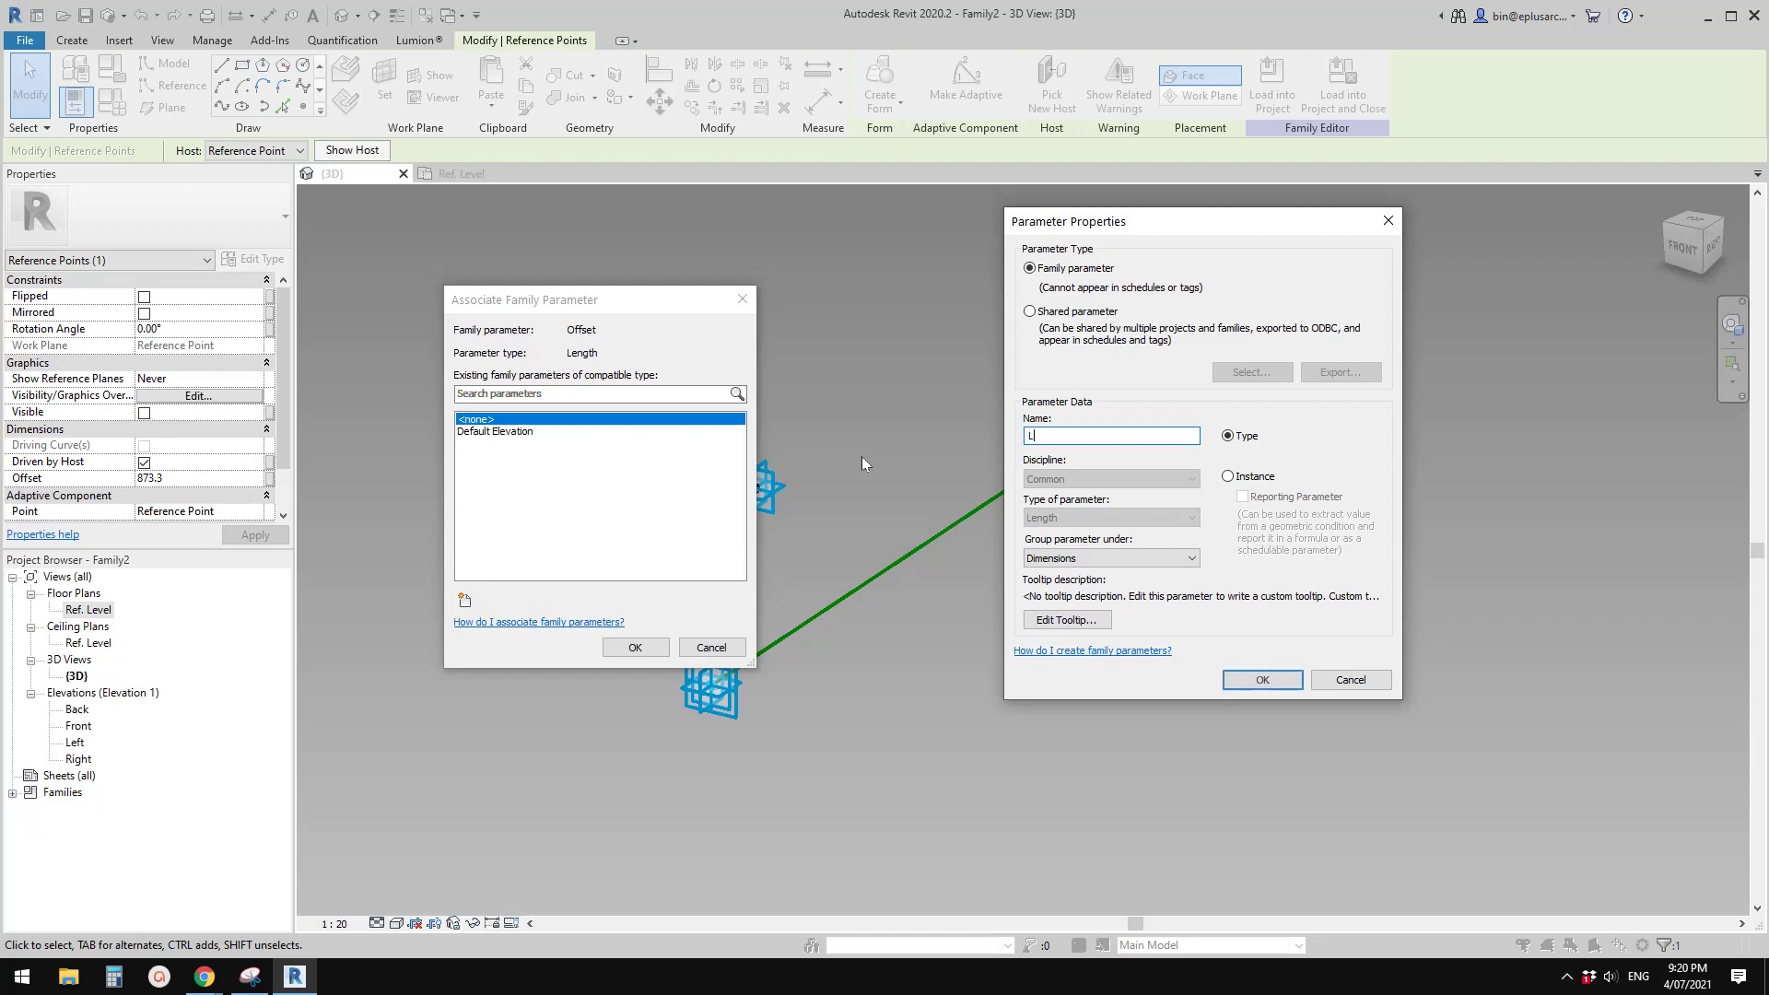
left_click(1251, 476)
left_click(1262, 680)
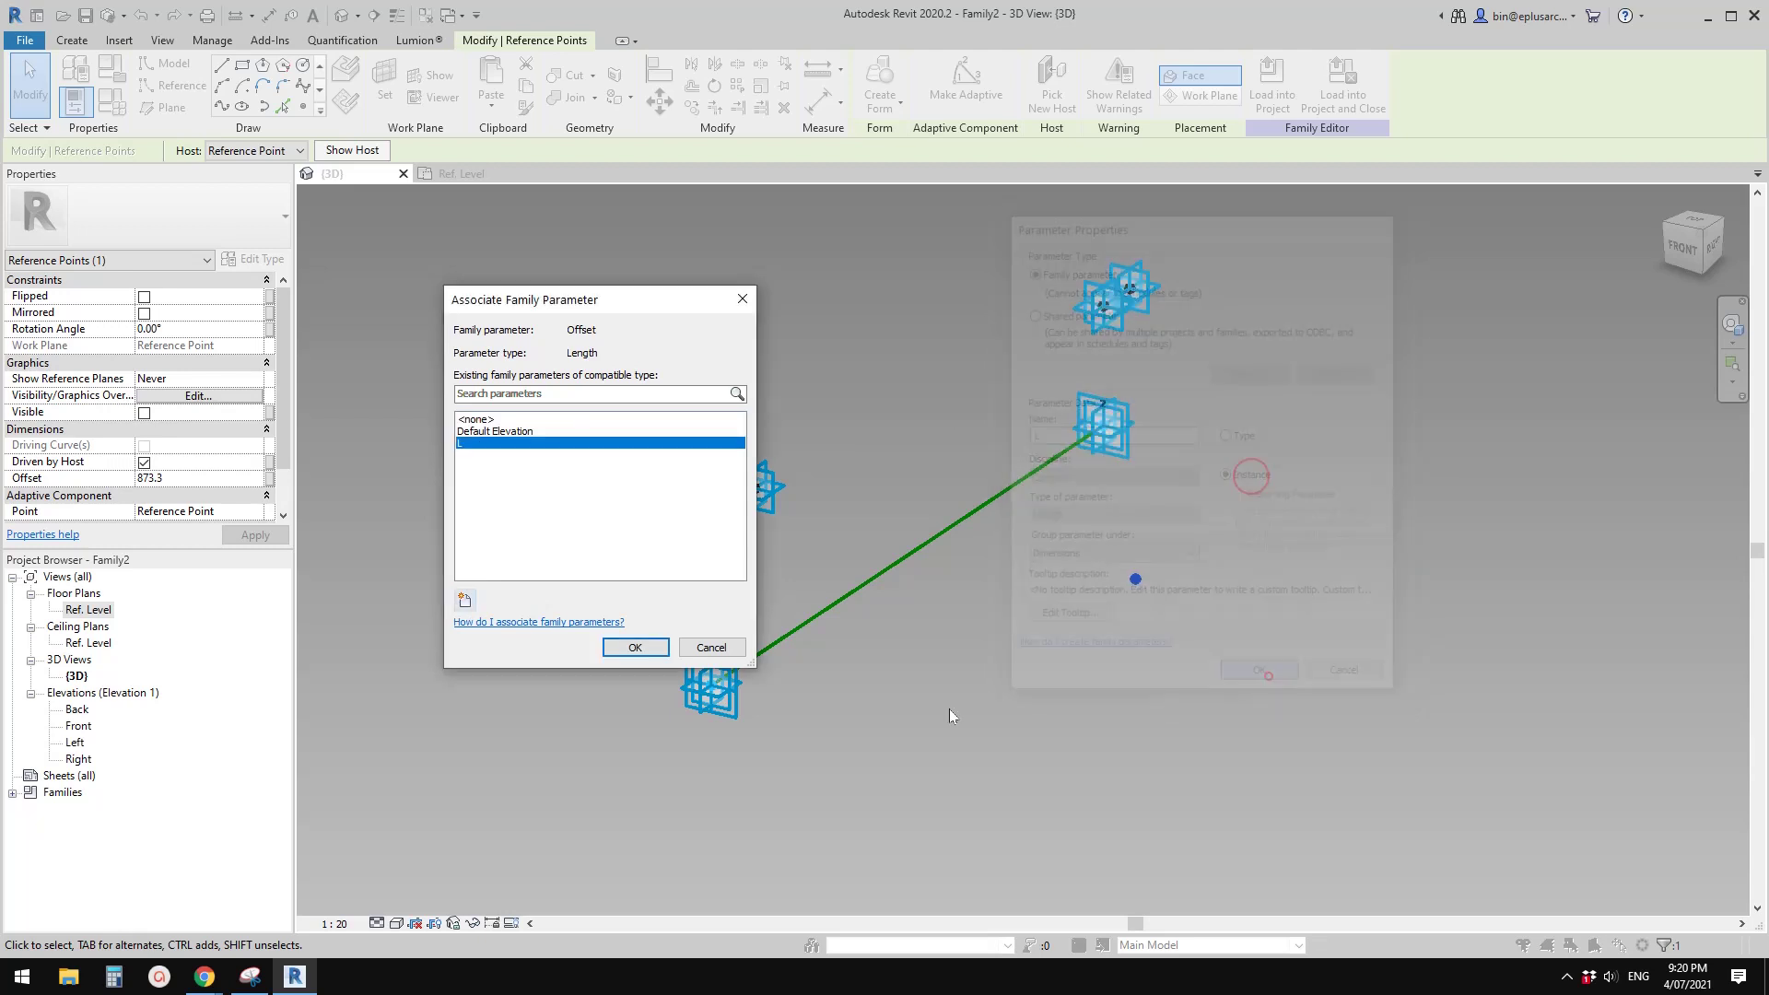
left_click(635, 646)
middle_click_drag(1147, 613, 1034, 635, "shift")
left_click(1146, 666)
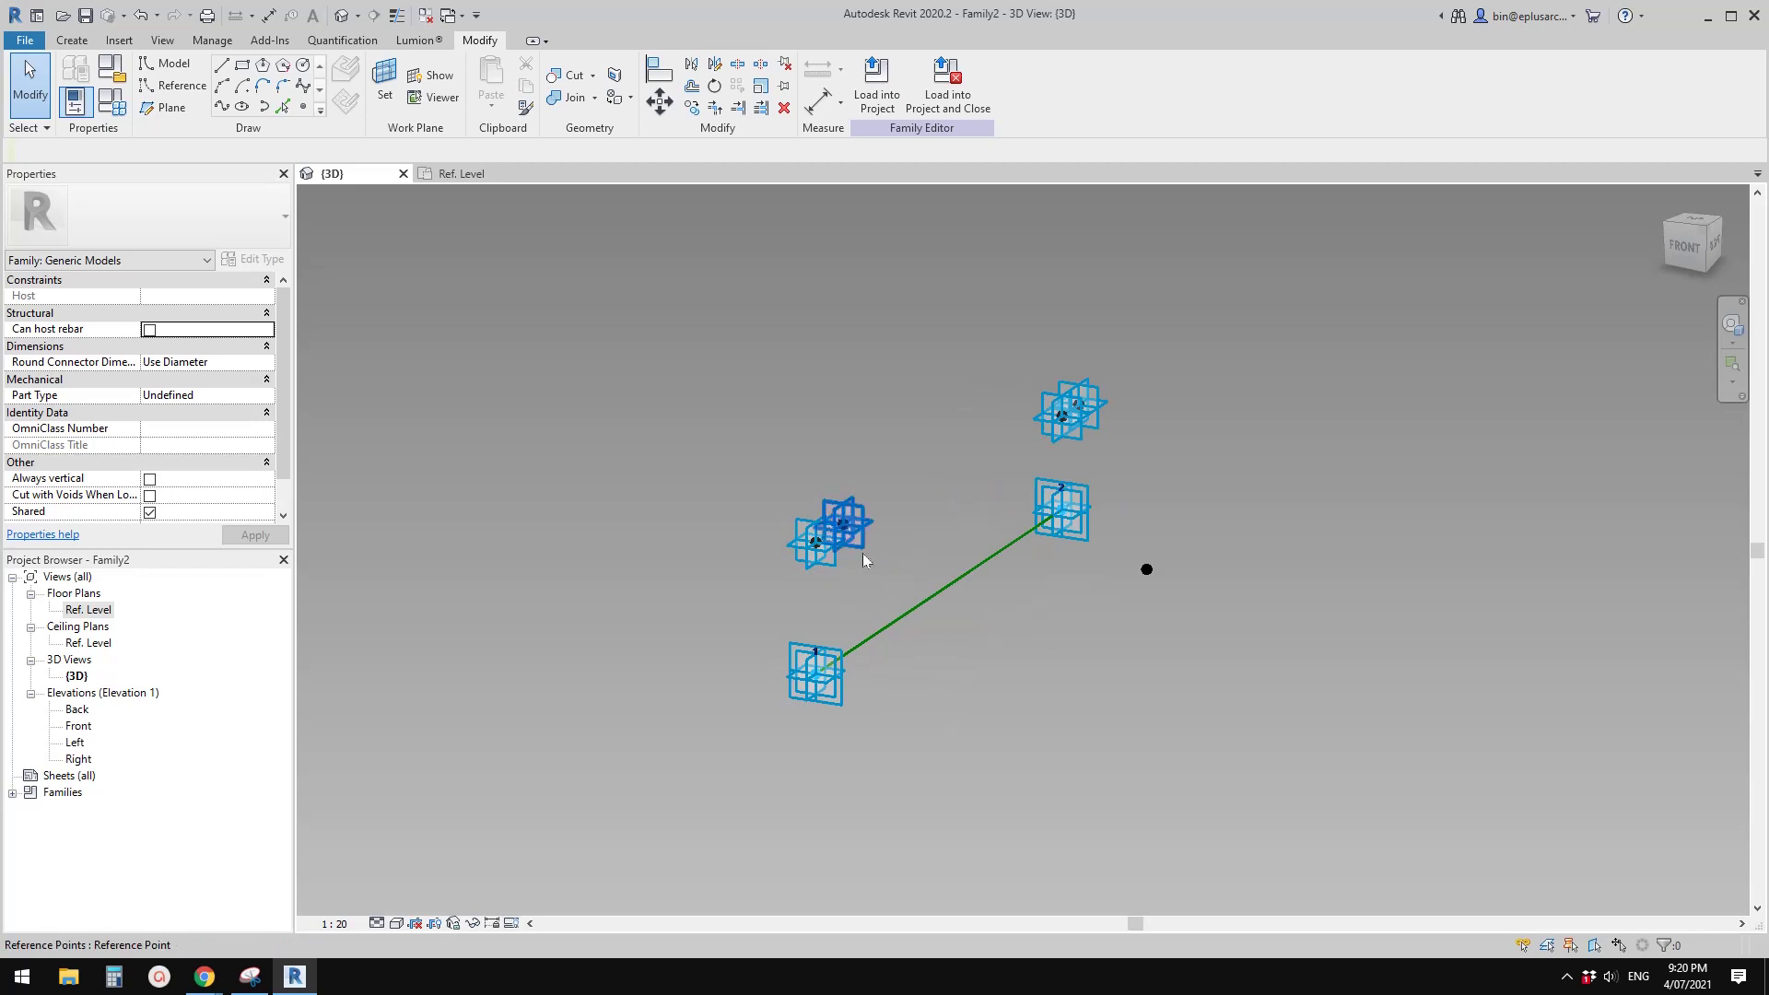
Lower the raised point above adaptive point 1 to an offset of about 81 mm
scroll(813, 603, "up", 2)
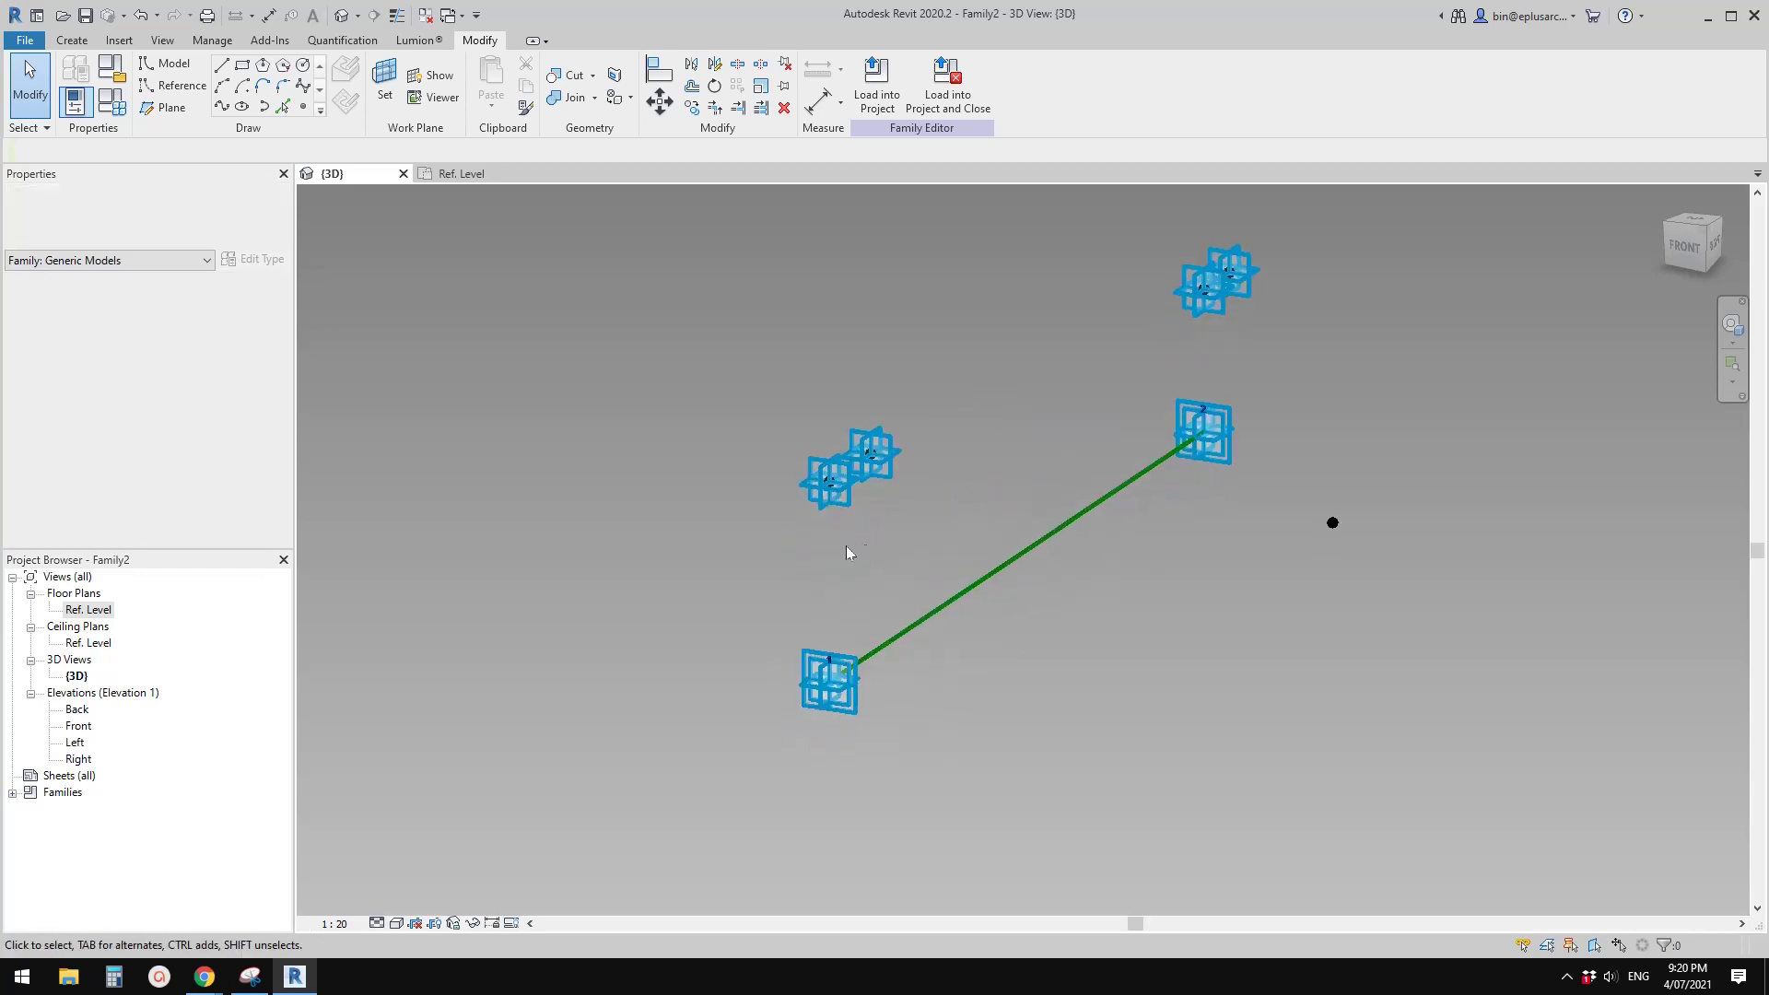
left_click(837, 512)
left_click_drag(840, 523, 835, 595)
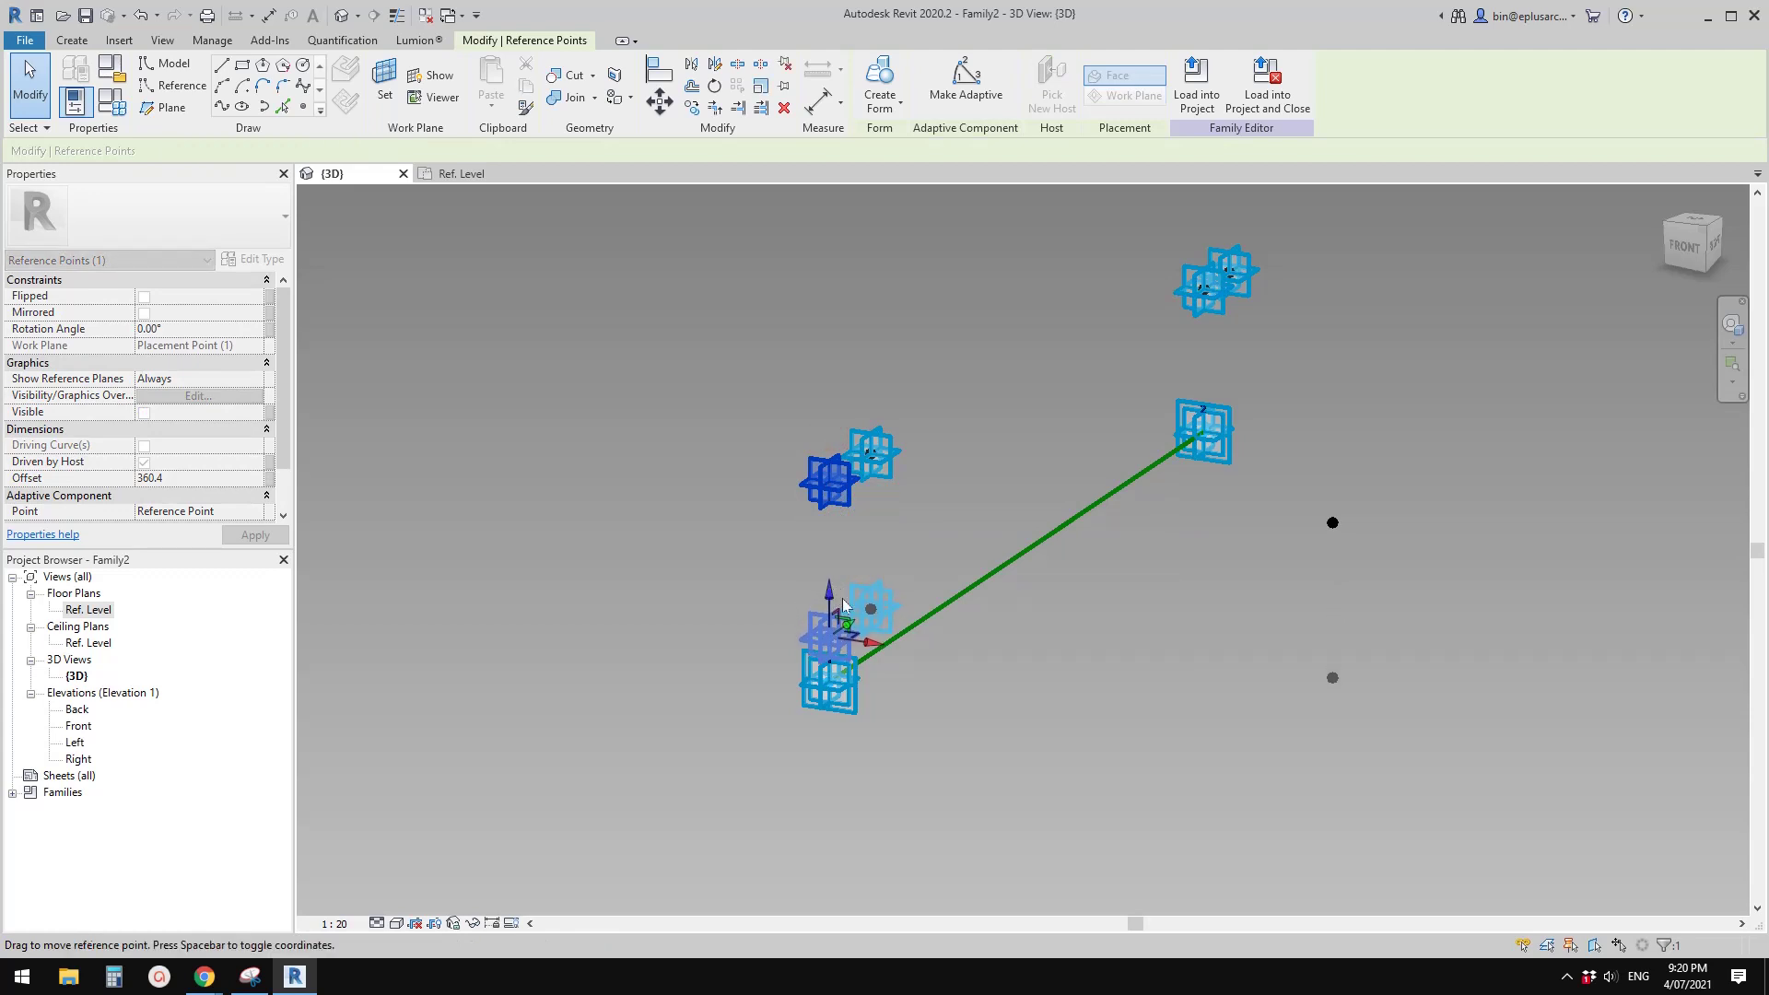
middle_click_drag(898, 656, 821, 699, "shift")
left_click(906, 616)
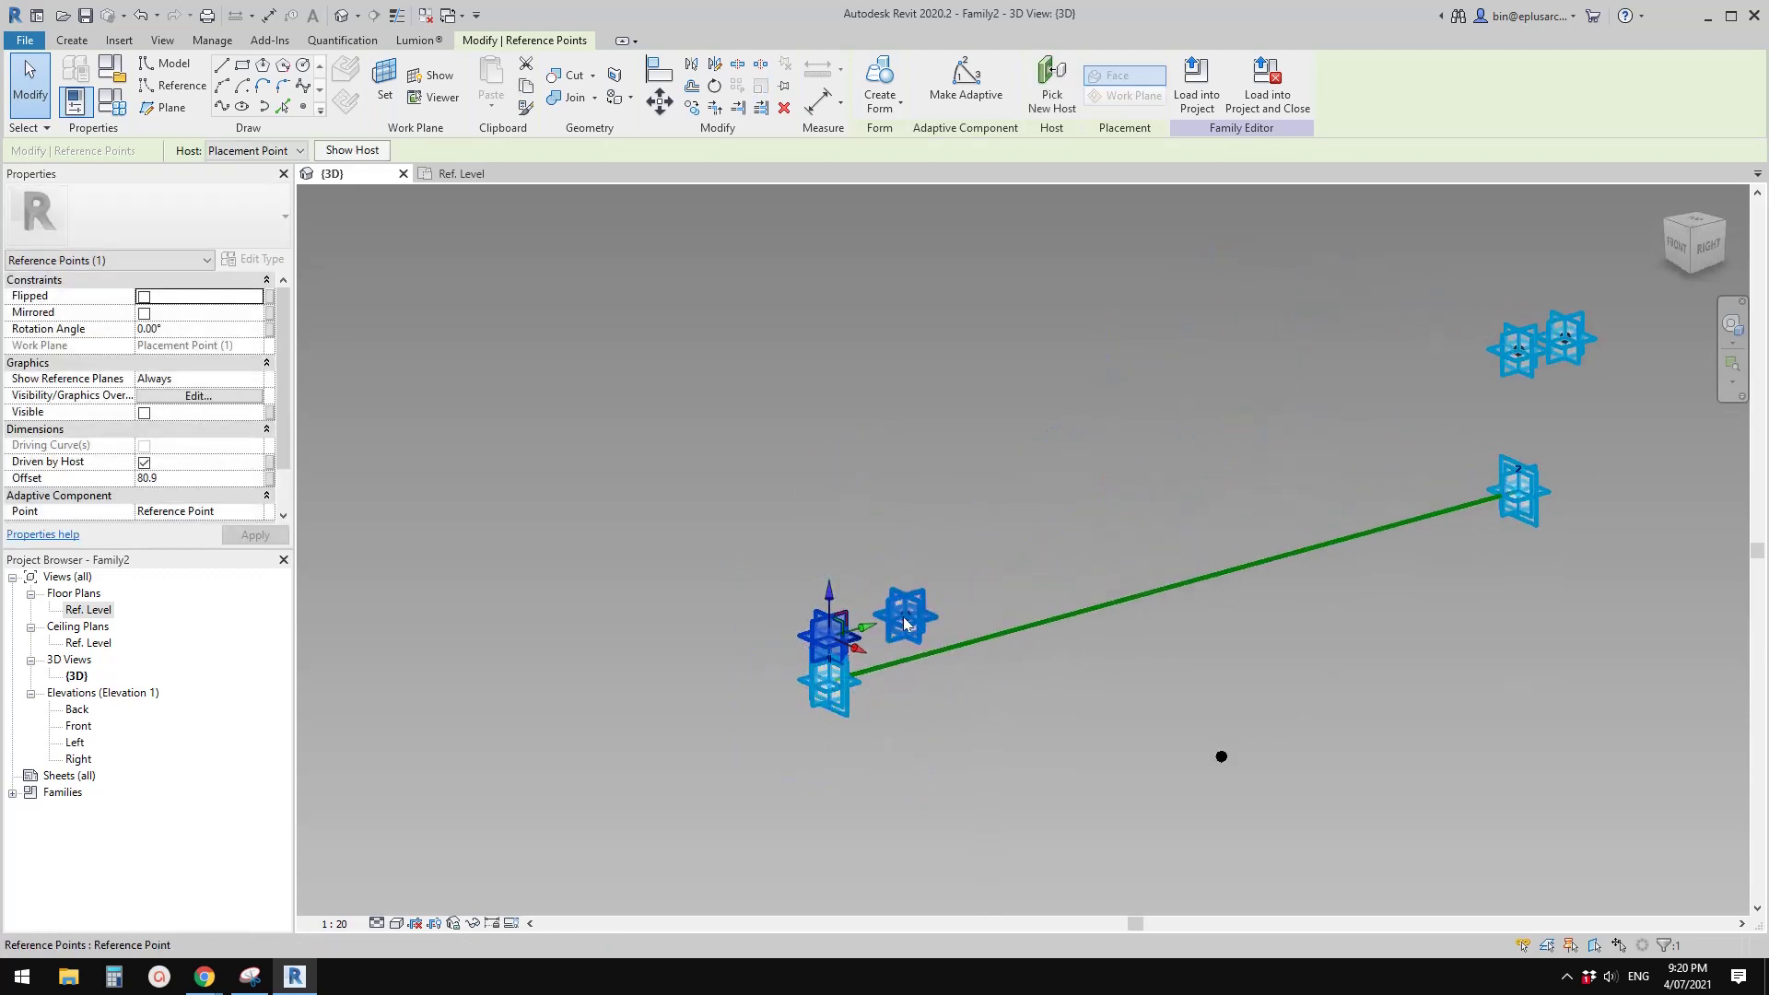
middle_click_drag(905, 615, 1152, 545, "shift")
left_click(1032, 546)
middle_click_drag(1032, 545, 912, 635, "shift")
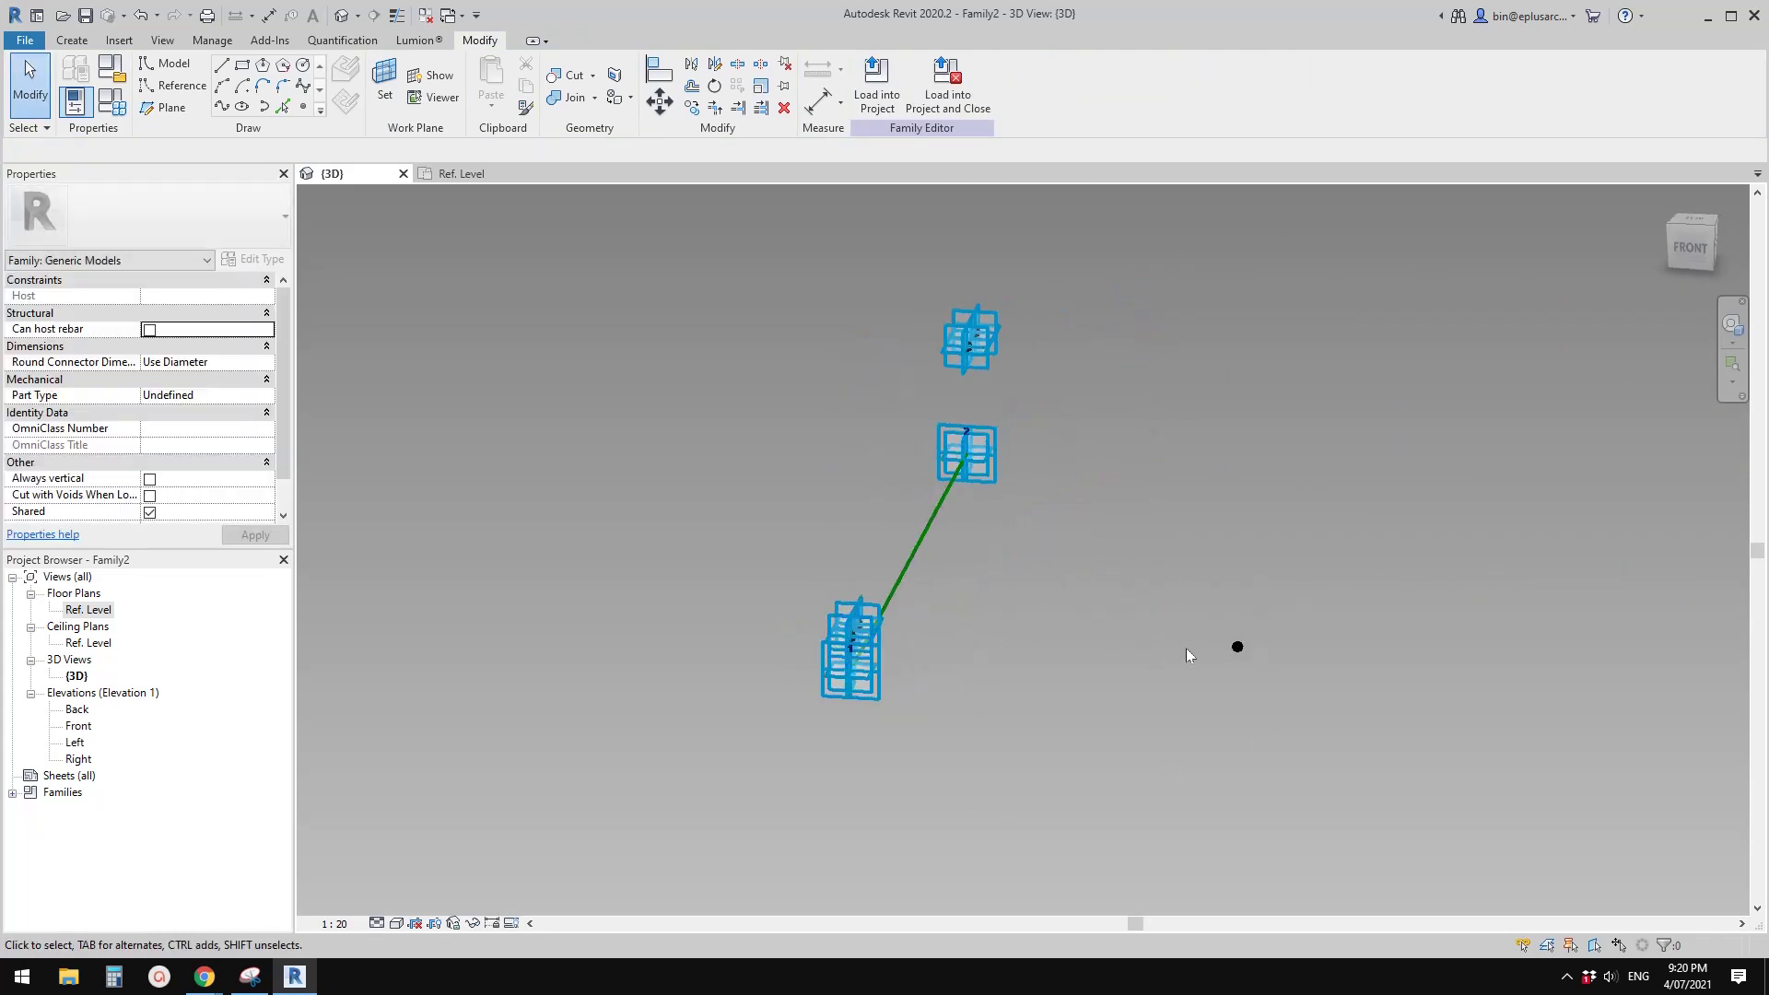
middle_click_drag(1185, 649, 979, 678, "shift")
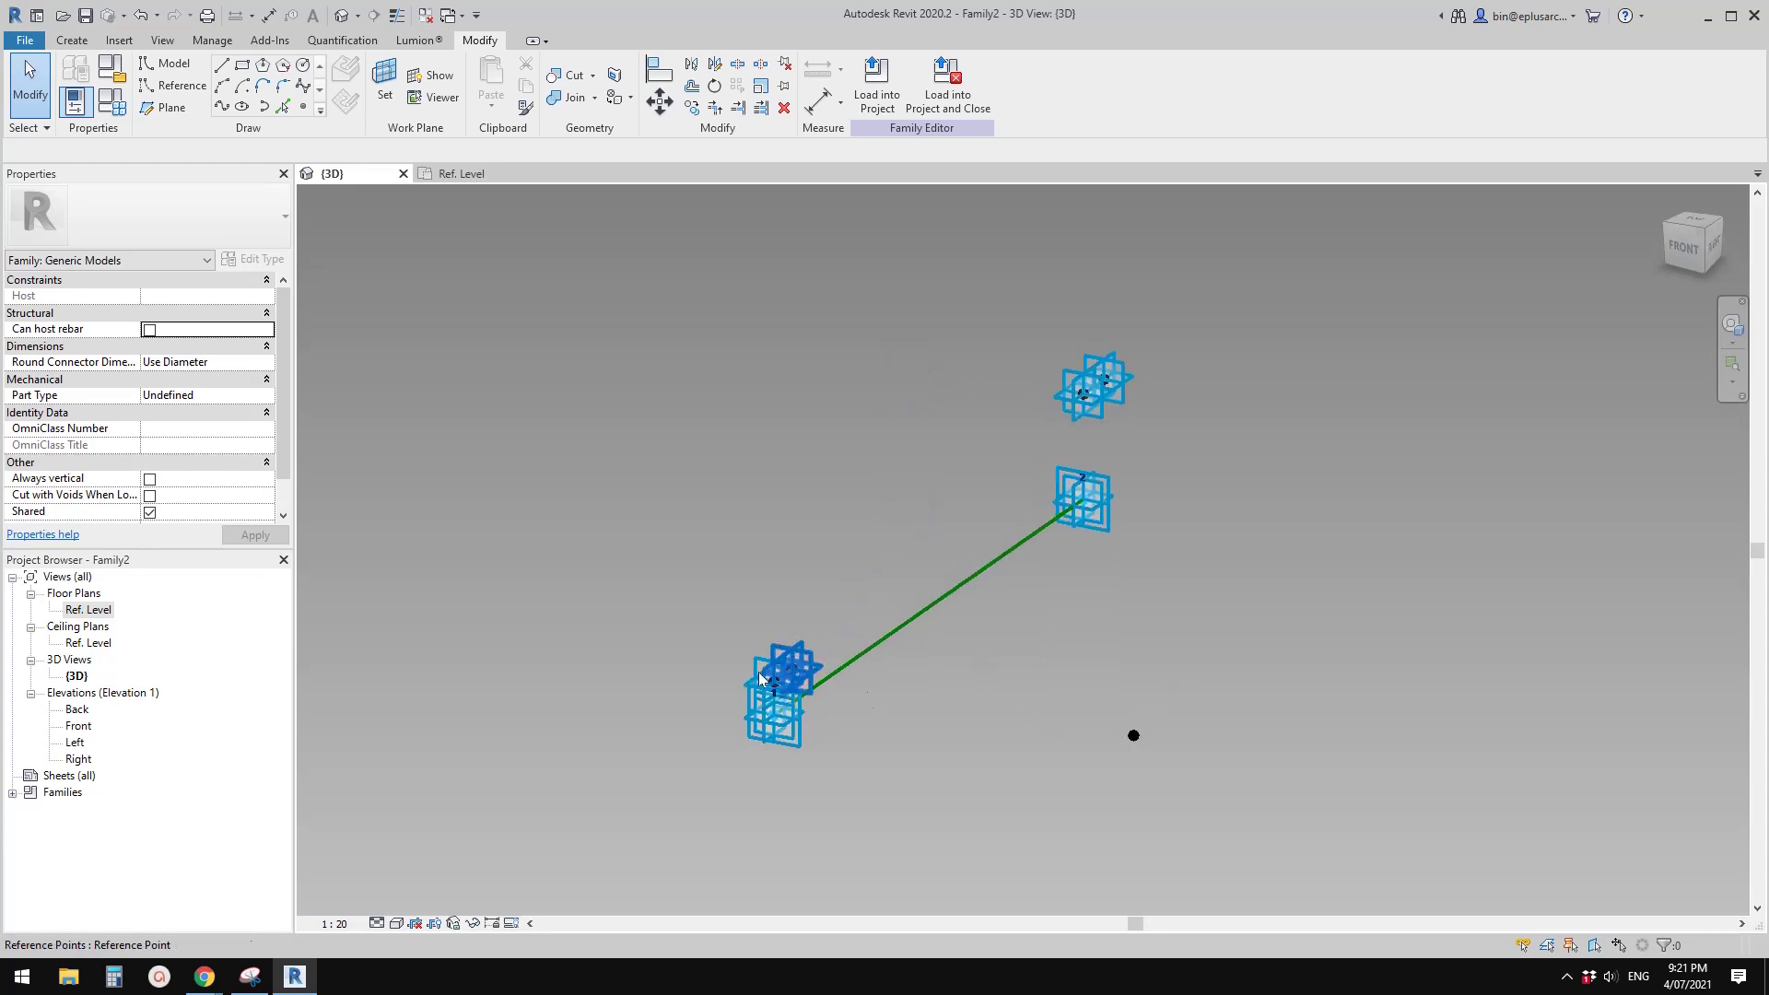
Switch to Snipping Tool, circle the trapezoid's upper corner nearest adaptive point 1, and draw its vertical height line to the base, labelled H
left_click(250, 976)
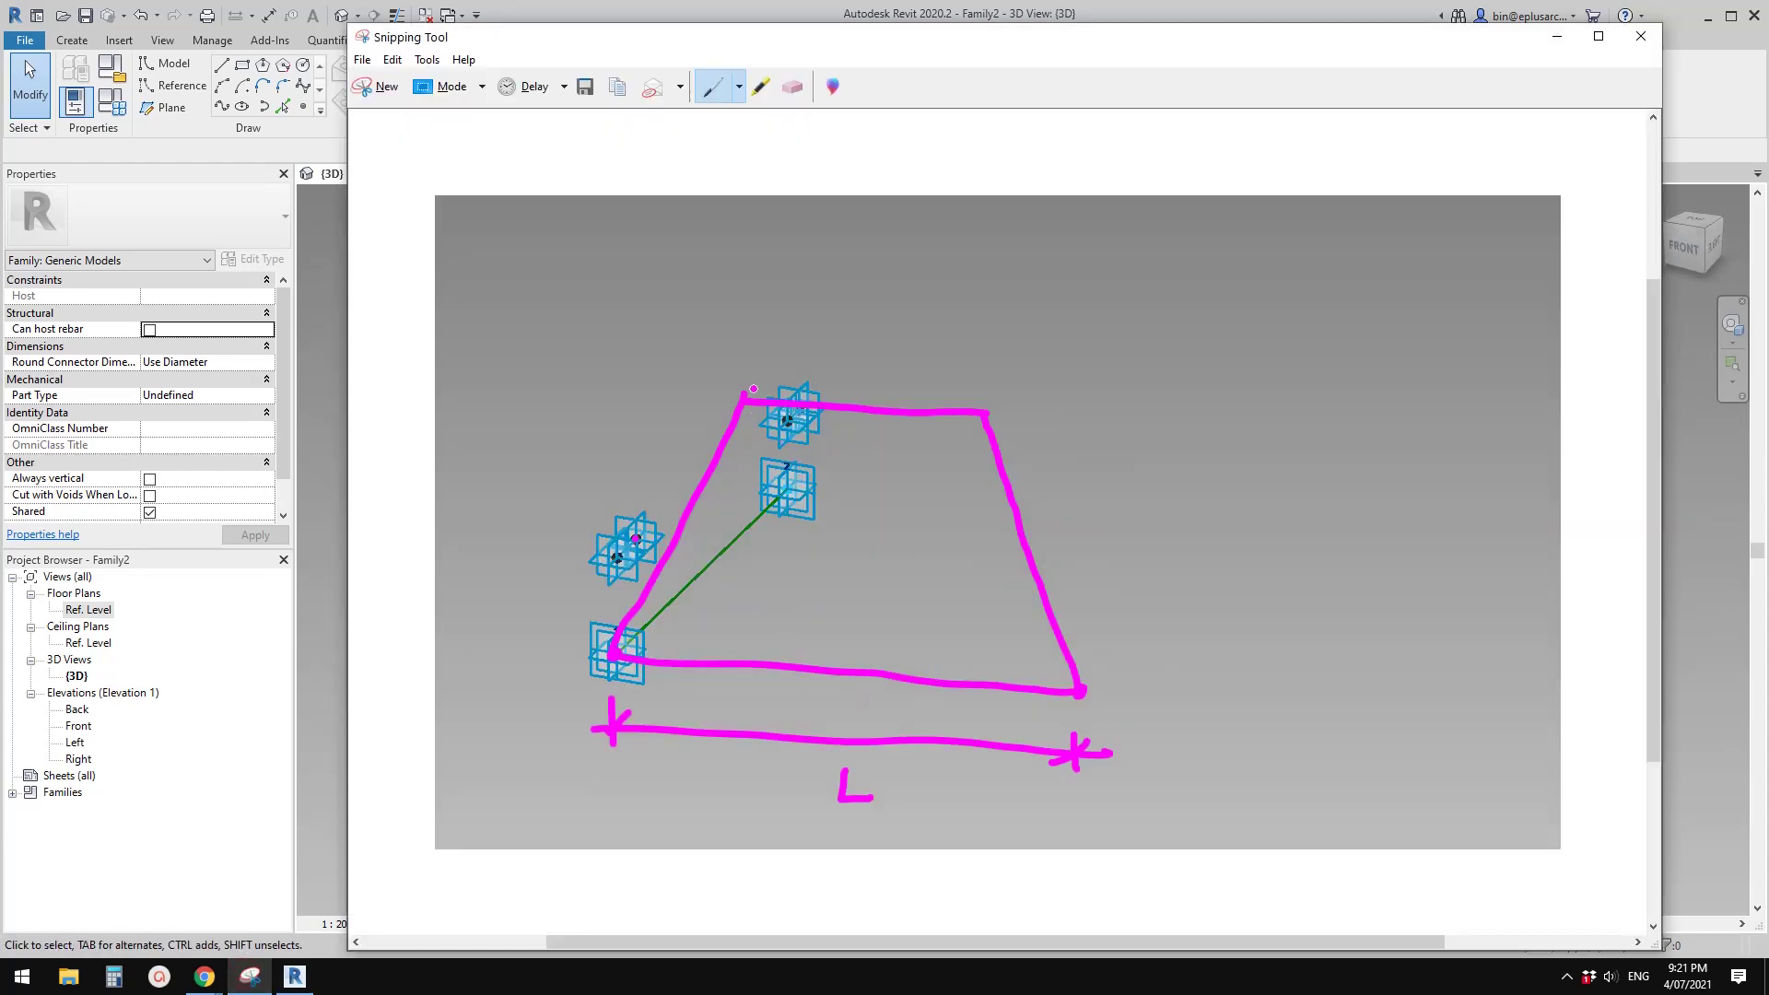
mouse_move(754, 389)
left_mouse_down()
mouse_move(732, 411)
mouse_move(761, 394)
left_mouse_up()
left_click_drag(722, 659, 725, 662)
left_click_drag(747, 412, 728, 656)
mouse_move(760, 544)
left_mouse_down()
mouse_move(760, 570)
mouse_move(784, 576)
mouse_move(784, 556)
left_mouse_up()
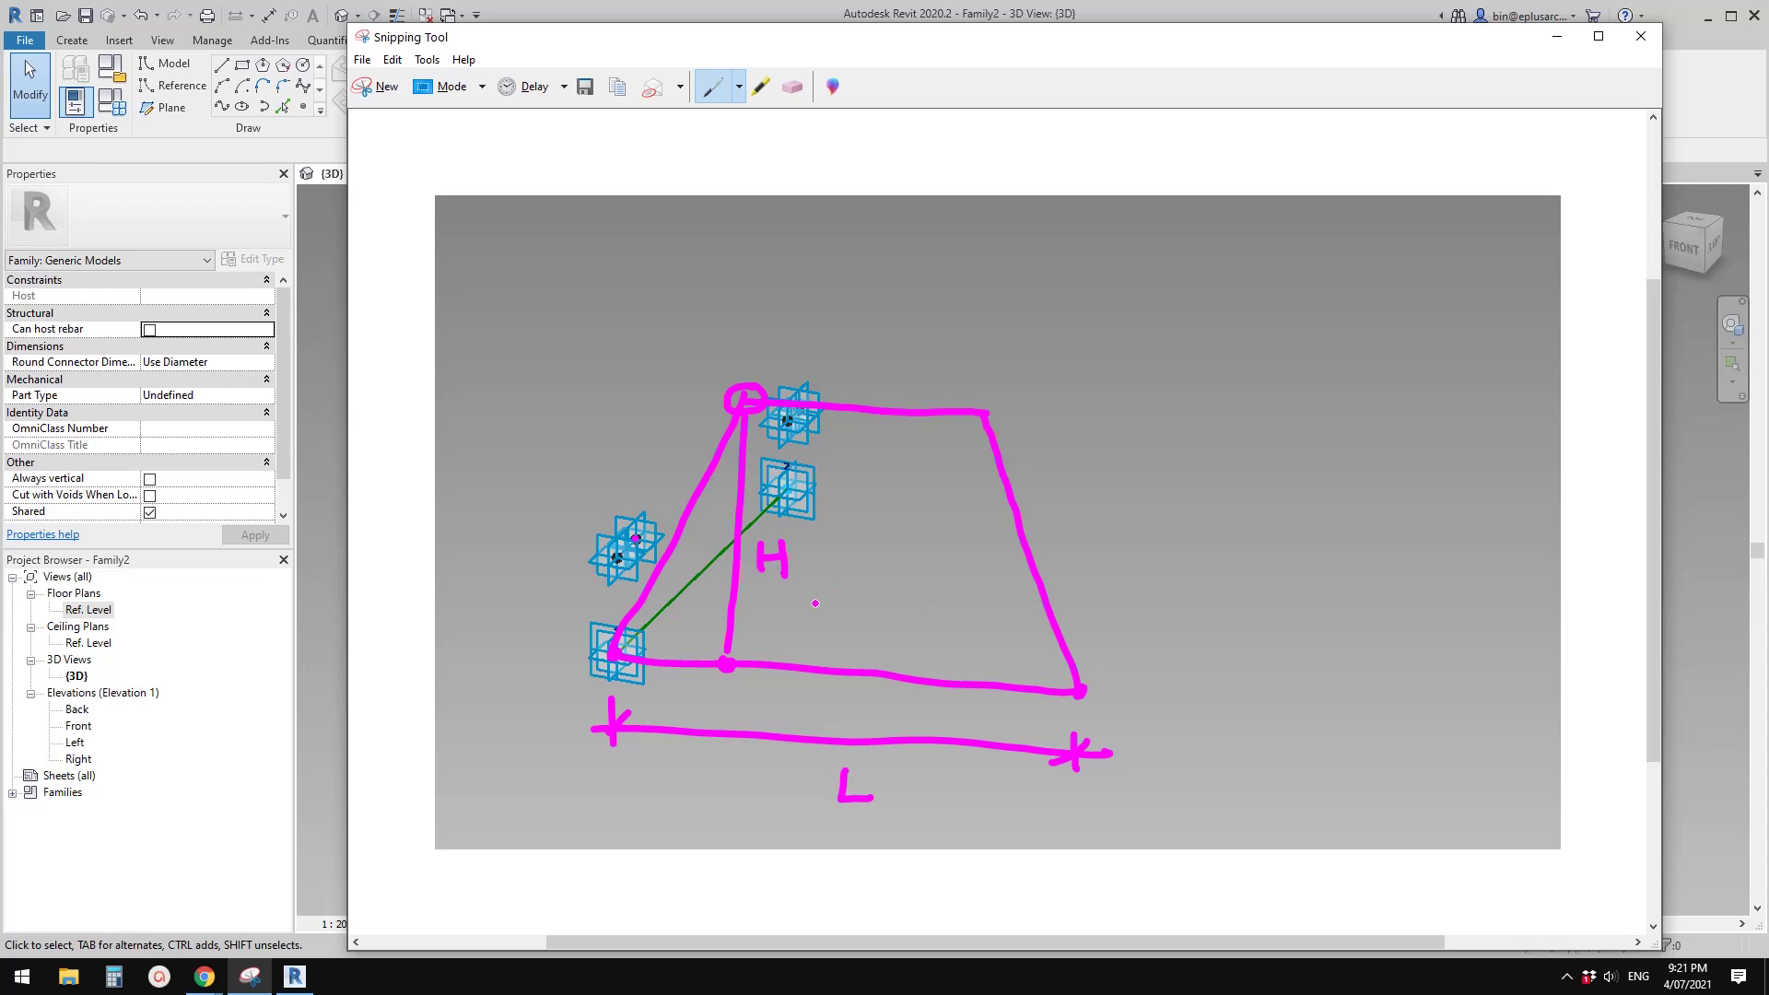
Bracket the base segment beside the height line, underline H, and mark the angle between the height line and sloping side
mouse_move(619, 678)
left_mouse_down()
mouse_move(674, 699)
mouse_move(723, 666)
left_mouse_up()
left_click_drag(755, 591, 787, 589)
left_click_drag(739, 432, 735, 457)
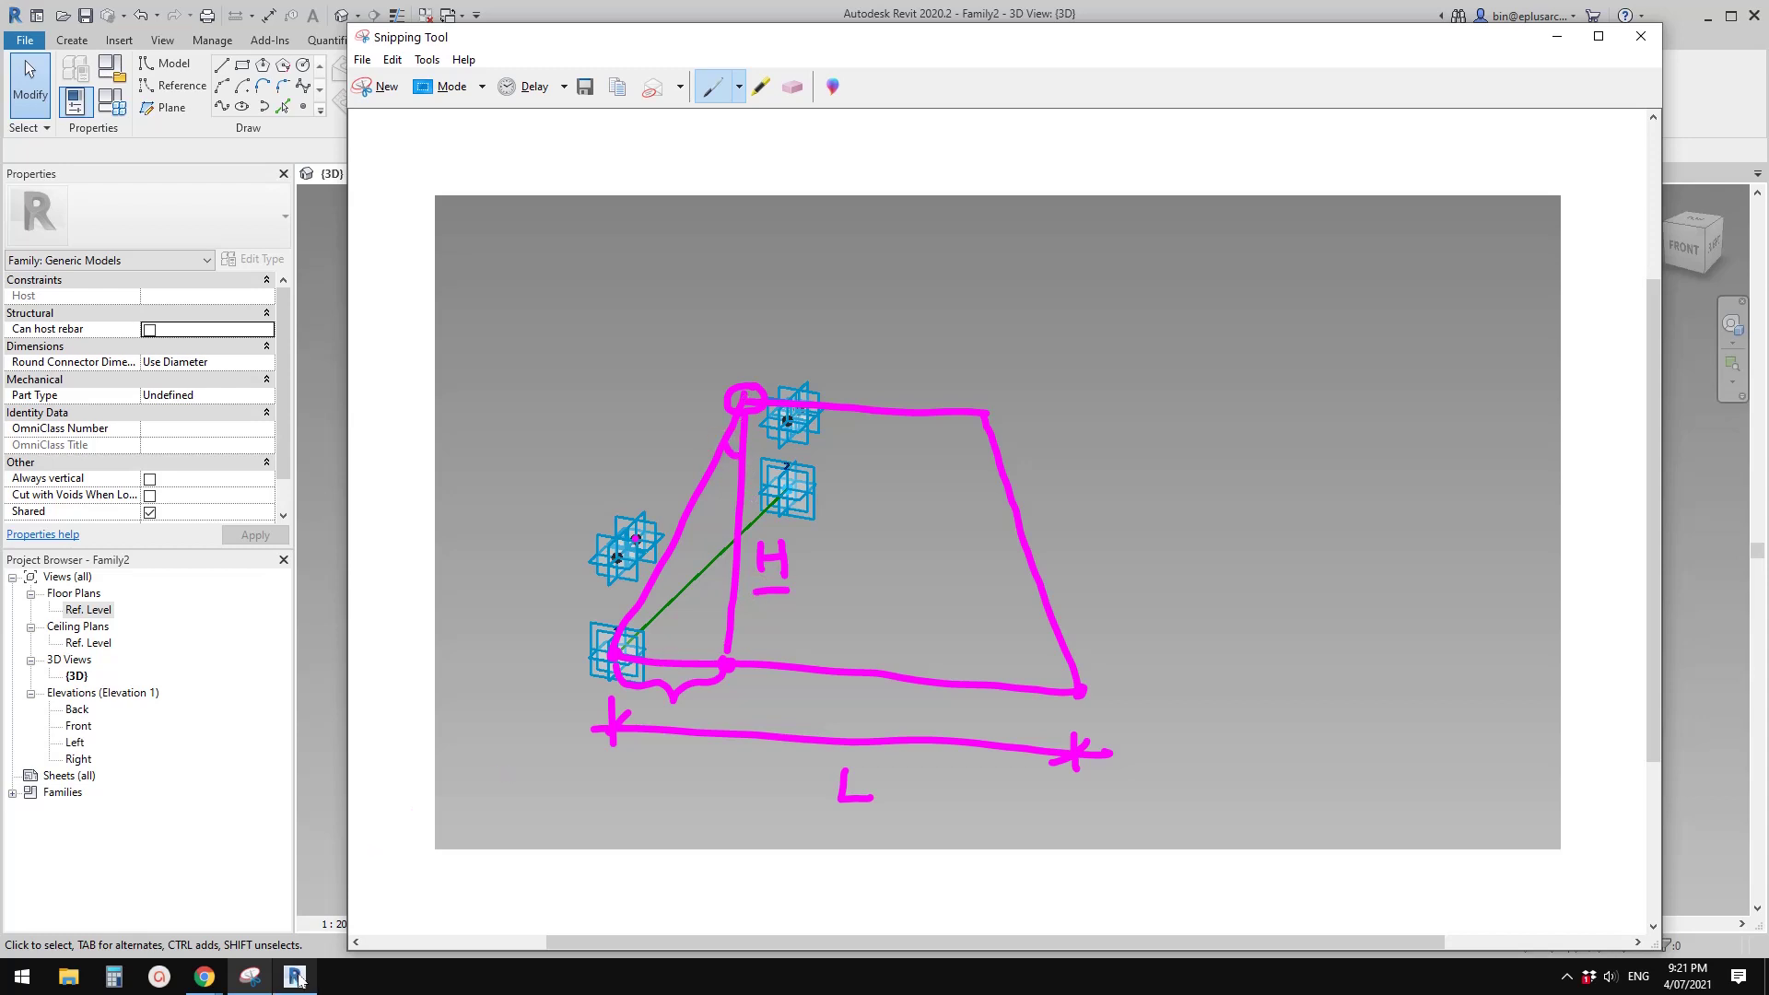
Switch to Chrome and view the rolling bridge search results
left_click(204, 976)
left_click(289, 899)
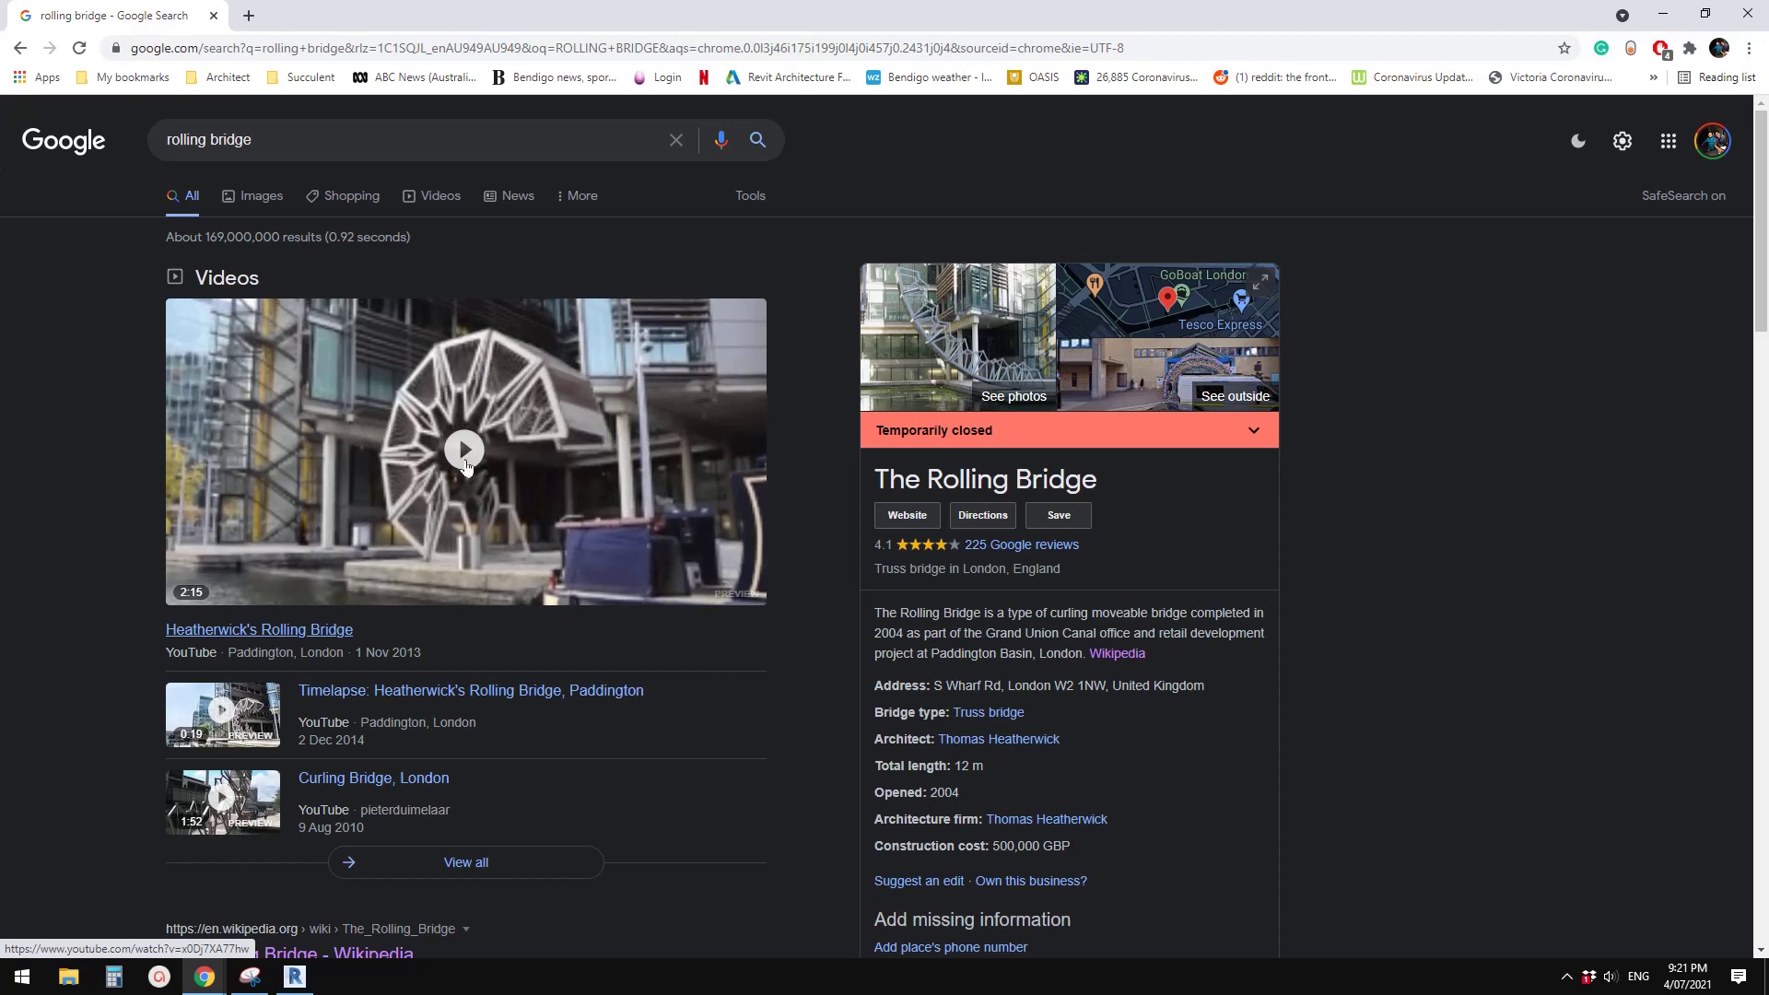
Switch to Snipping Tool and sketch an octagon with one trapezoid segment inside, extending its sides to the centre and arrowing the central angle outward
left_click(249, 976)
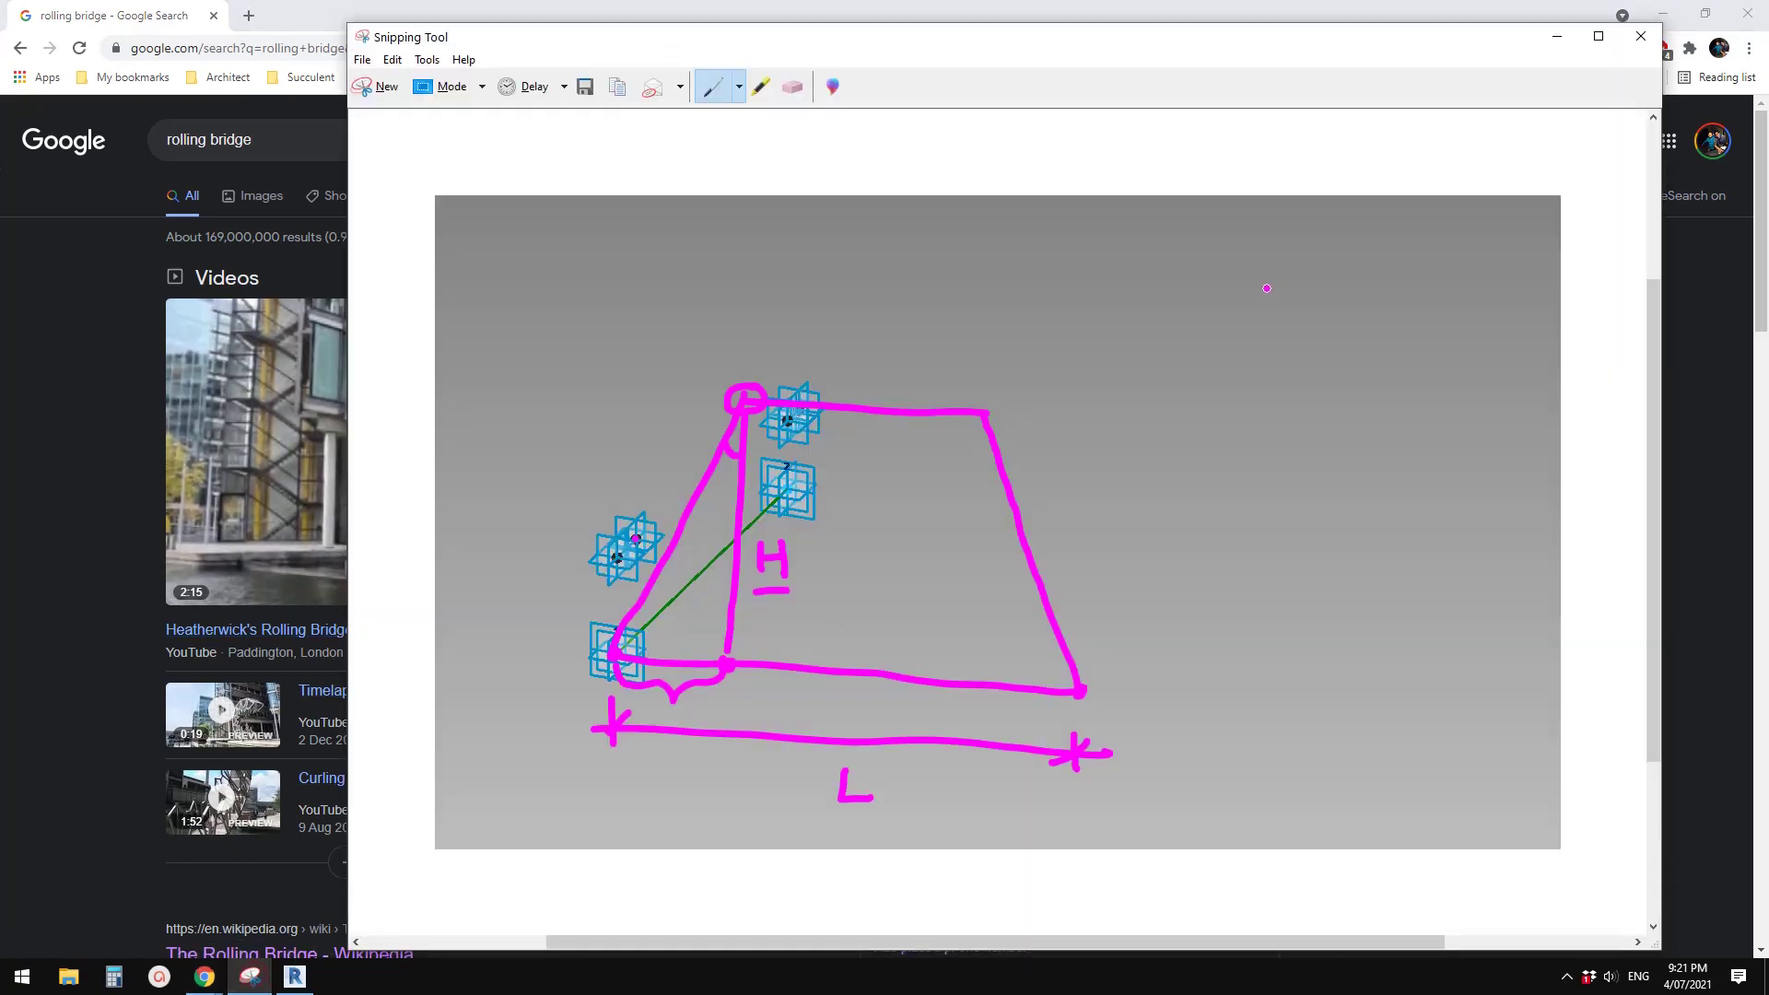
mouse_move(1304, 232)
left_mouse_down()
mouse_move(1360, 229)
mouse_move(1253, 231)
mouse_move(1185, 305)
mouse_move(1181, 395)
mouse_move(1243, 455)
mouse_move(1327, 455)
mouse_move(1402, 394)
mouse_move(1403, 313)
mouse_move(1332, 232)
left_mouse_up()
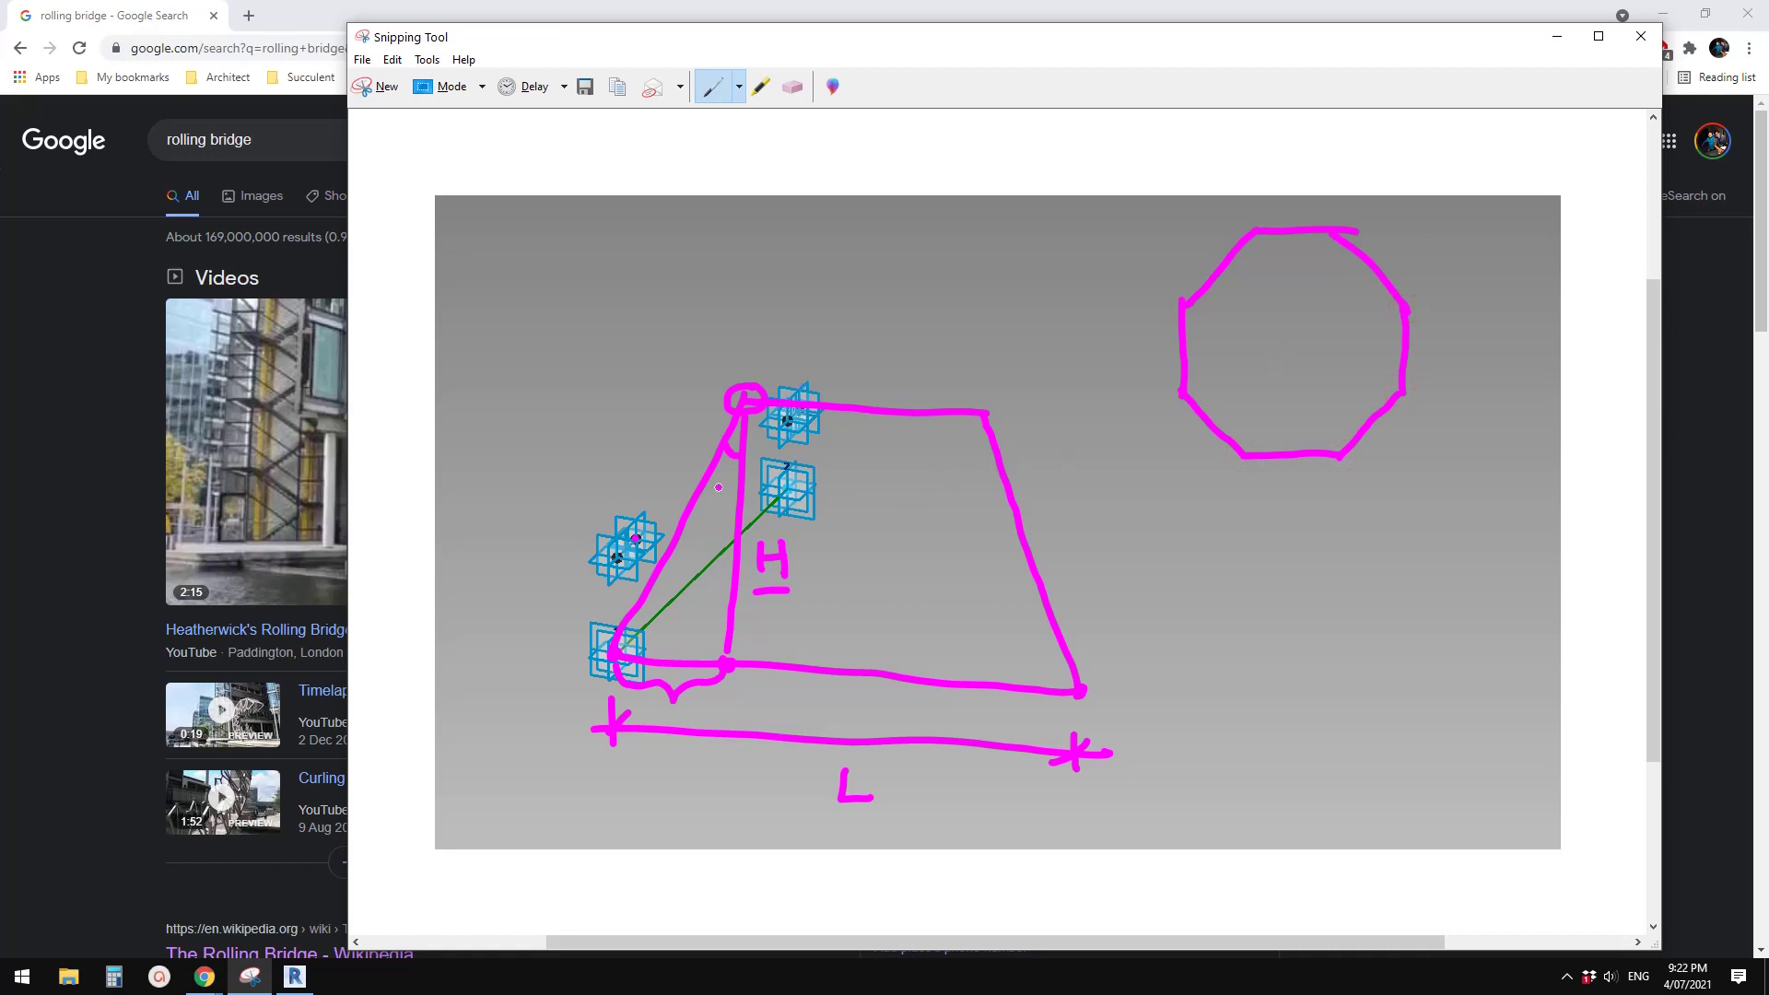
left_click_drag(1270, 385, 1245, 453)
left_click_drag(1322, 392, 1341, 446)
mouse_move(1315, 387)
left_mouse_down()
mouse_move(1265, 389)
mouse_move(1311, 366)
mouse_move(1299, 332)
left_mouse_up()
mouse_move(1290, 335)
left_mouse_down()
mouse_move(1269, 391)
mouse_move(1439, 362)
left_mouse_up()
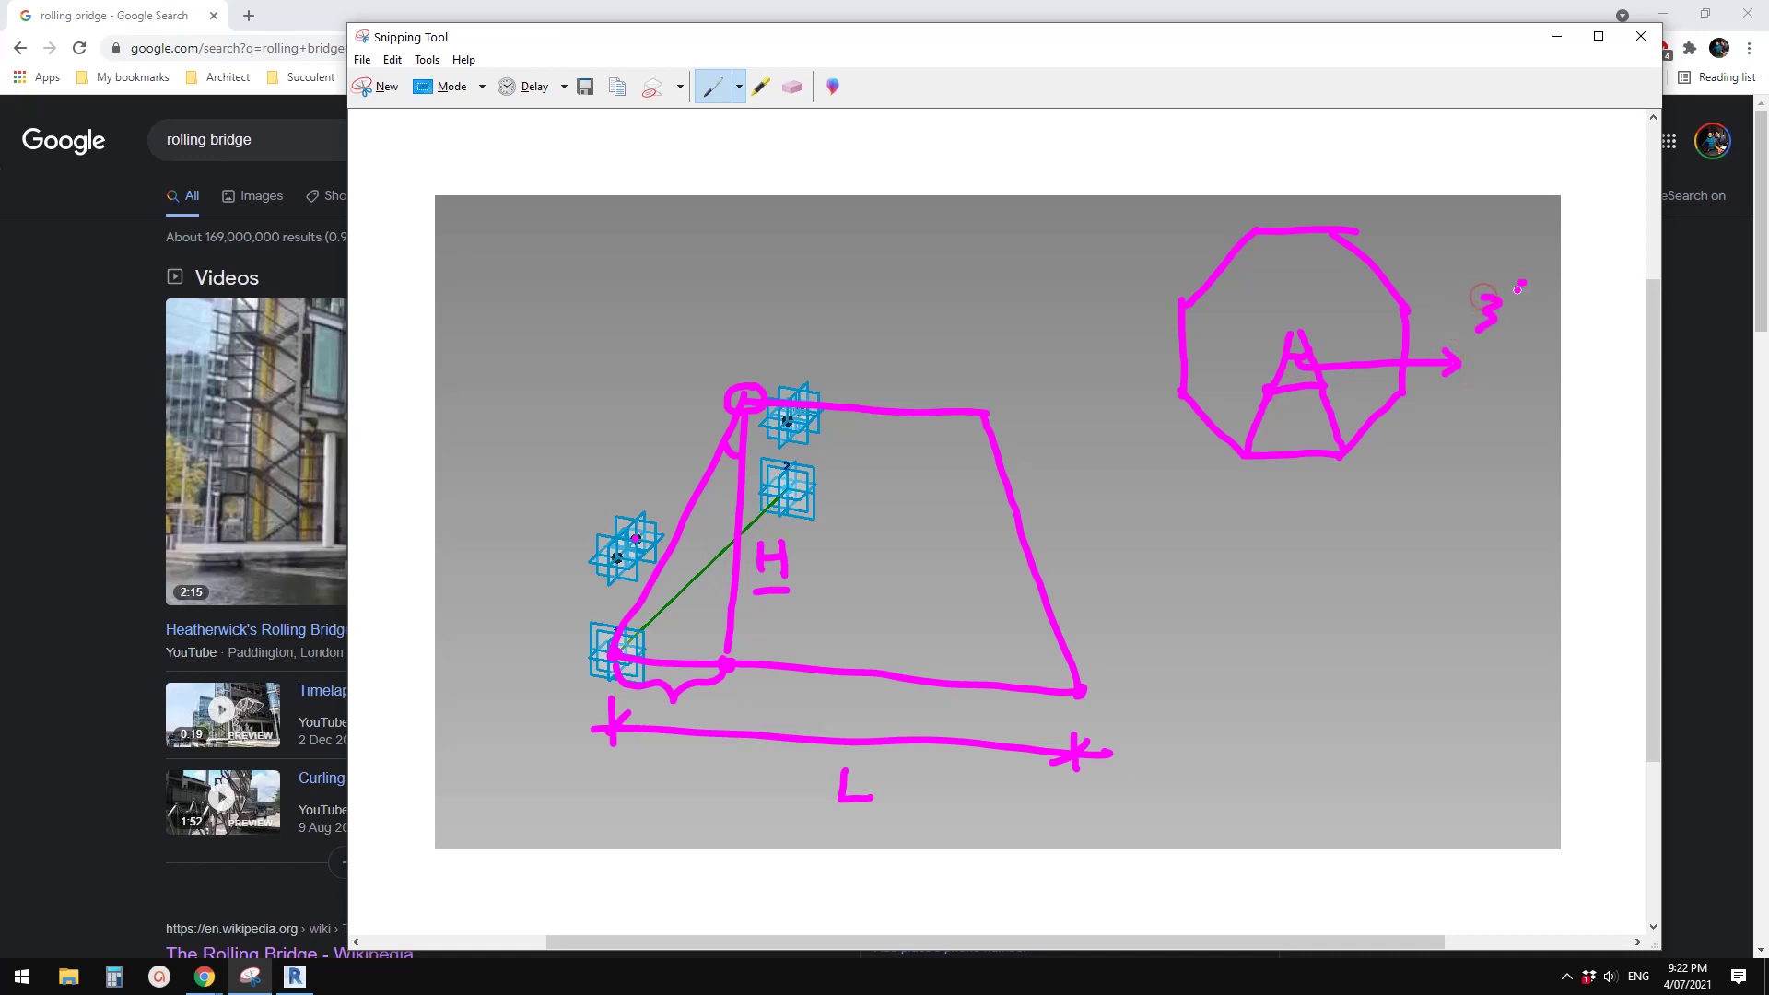
Write the angle calculation beside the octagon as 360 over 8, 45 underlined, and 22.5 beneath it
left_click_drag(1521, 283, 1518, 313)
left_click_drag(1541, 313, 1549, 309)
mouse_move(1471, 351)
left_mouse_down()
mouse_move(1554, 337)
mouse_move(1538, 365)
left_mouse_up()
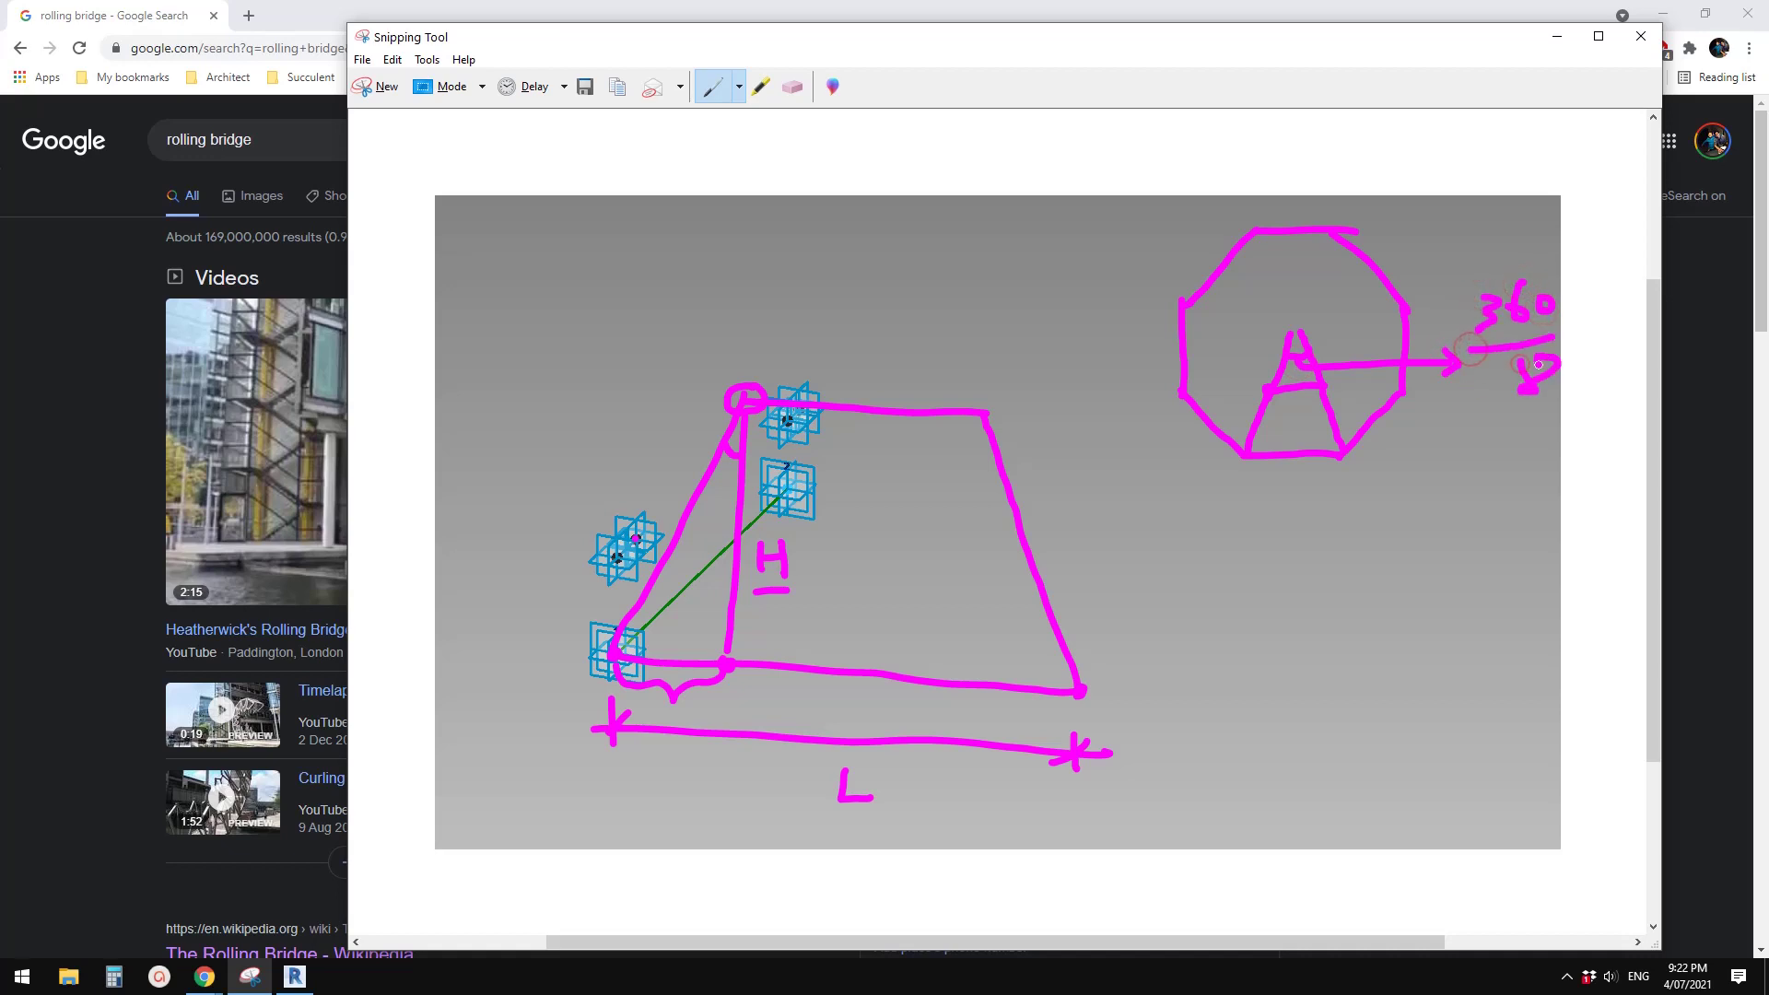
left_click_drag(1471, 479, 1509, 482)
mouse_move(1499, 467)
left_mouse_down()
mouse_move(1487, 503)
mouse_move(1531, 490)
mouse_move(1516, 502)
mouse_move(1537, 471)
left_mouse_up()
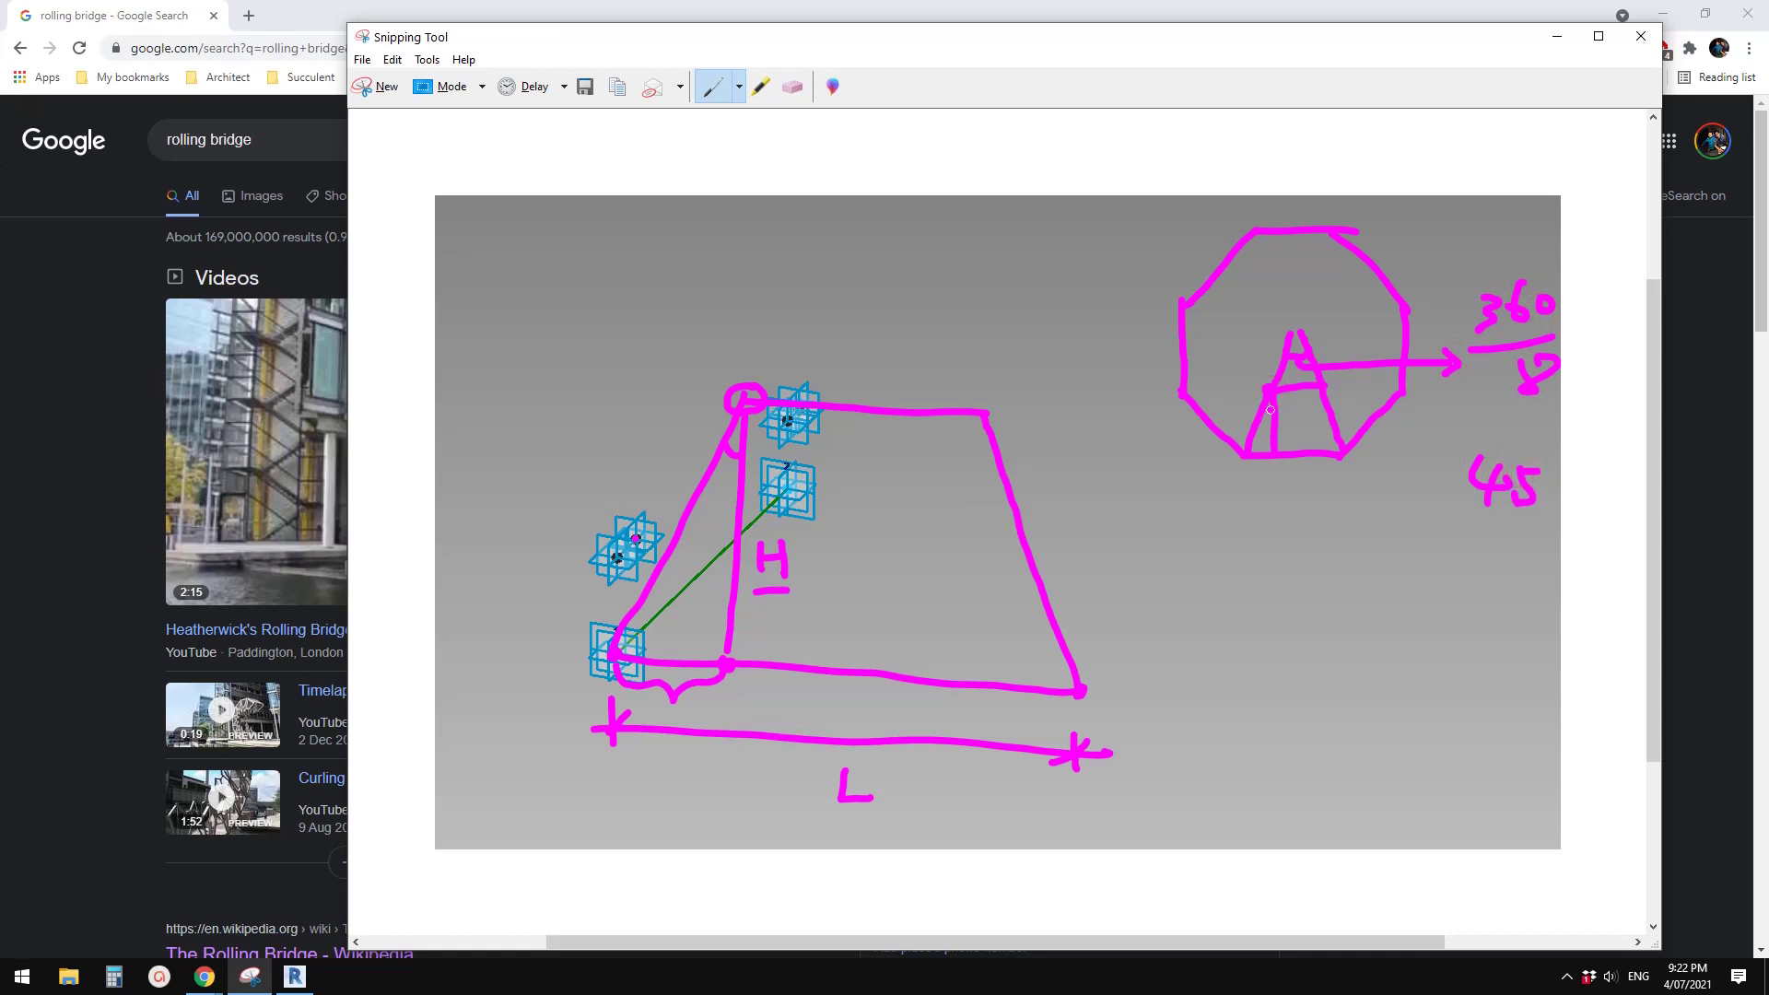
left_click_drag(1466, 532, 1544, 539)
mouse_move(1450, 582)
left_mouse_down()
mouse_move(1480, 609)
mouse_move(1551, 597)
mouse_move(1544, 619)
left_mouse_up()
left_click(1529, 600)
left_click_drag(1549, 578, 1573, 578)
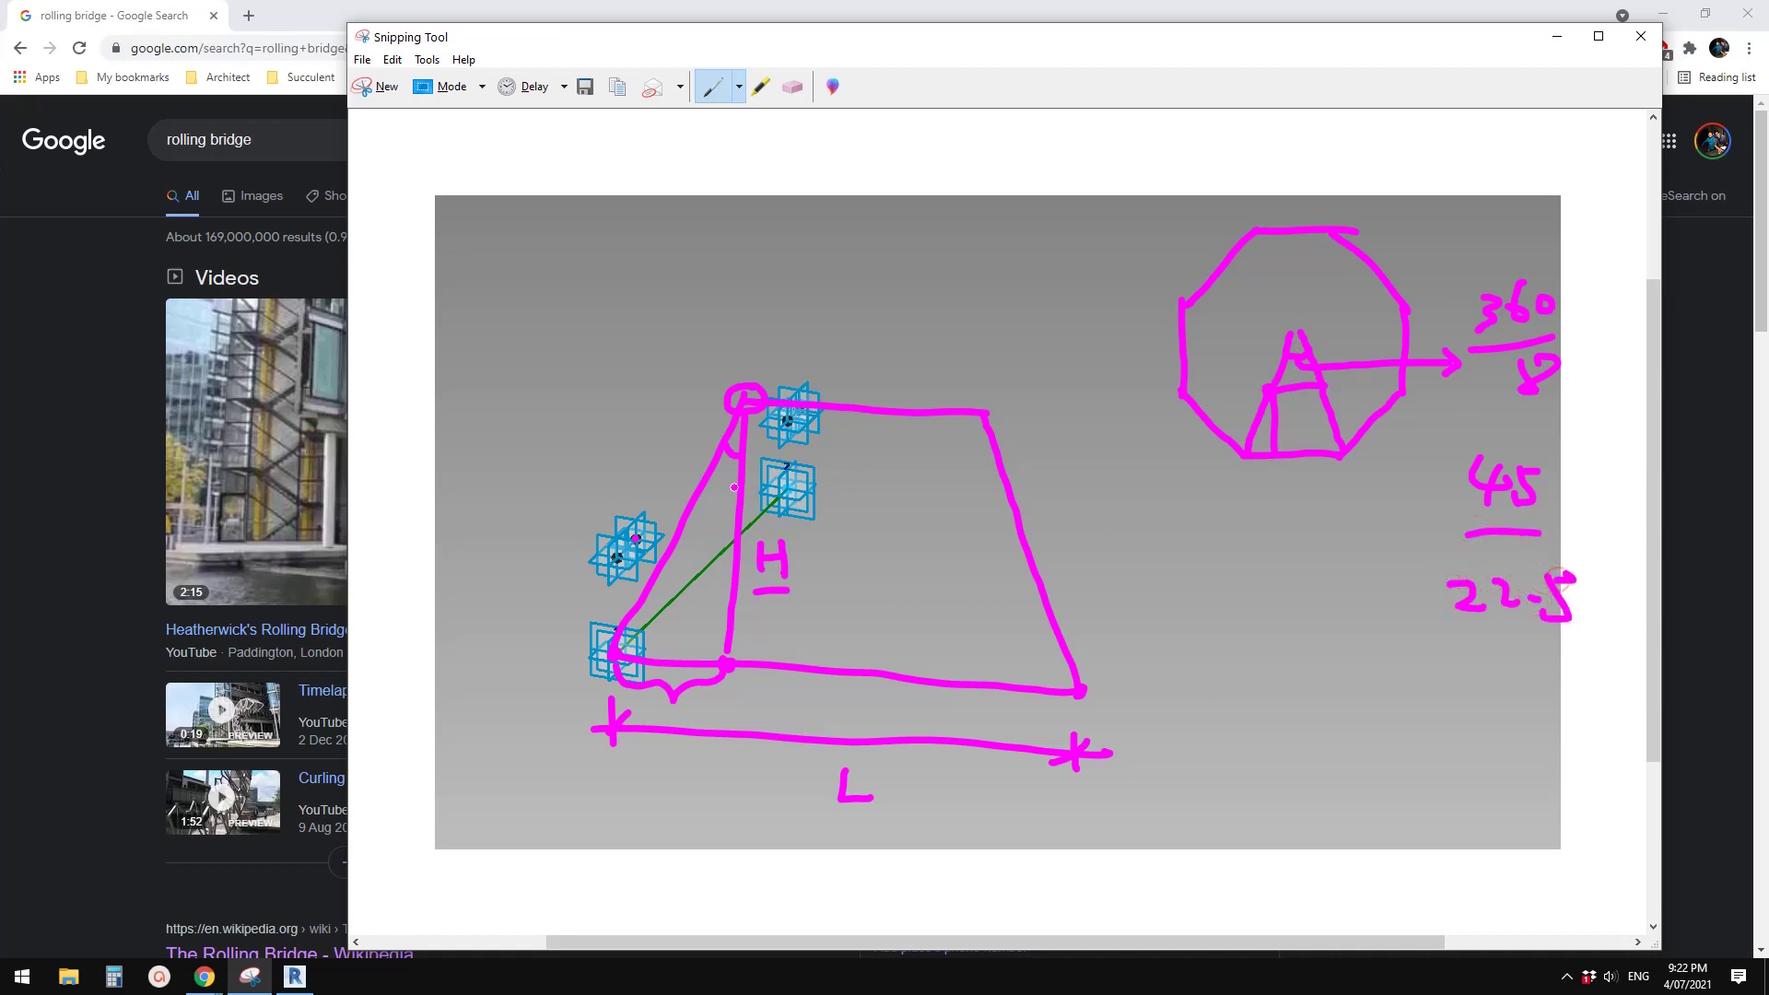
Label the large trapezoid's upper angle 22.5 with a leader and mark the right angle at the foot of the height line
mouse_move(723, 466)
left_mouse_down()
mouse_move(613, 324)
mouse_move(668, 271)
left_mouse_up()
left_click_drag(678, 260, 687, 281)
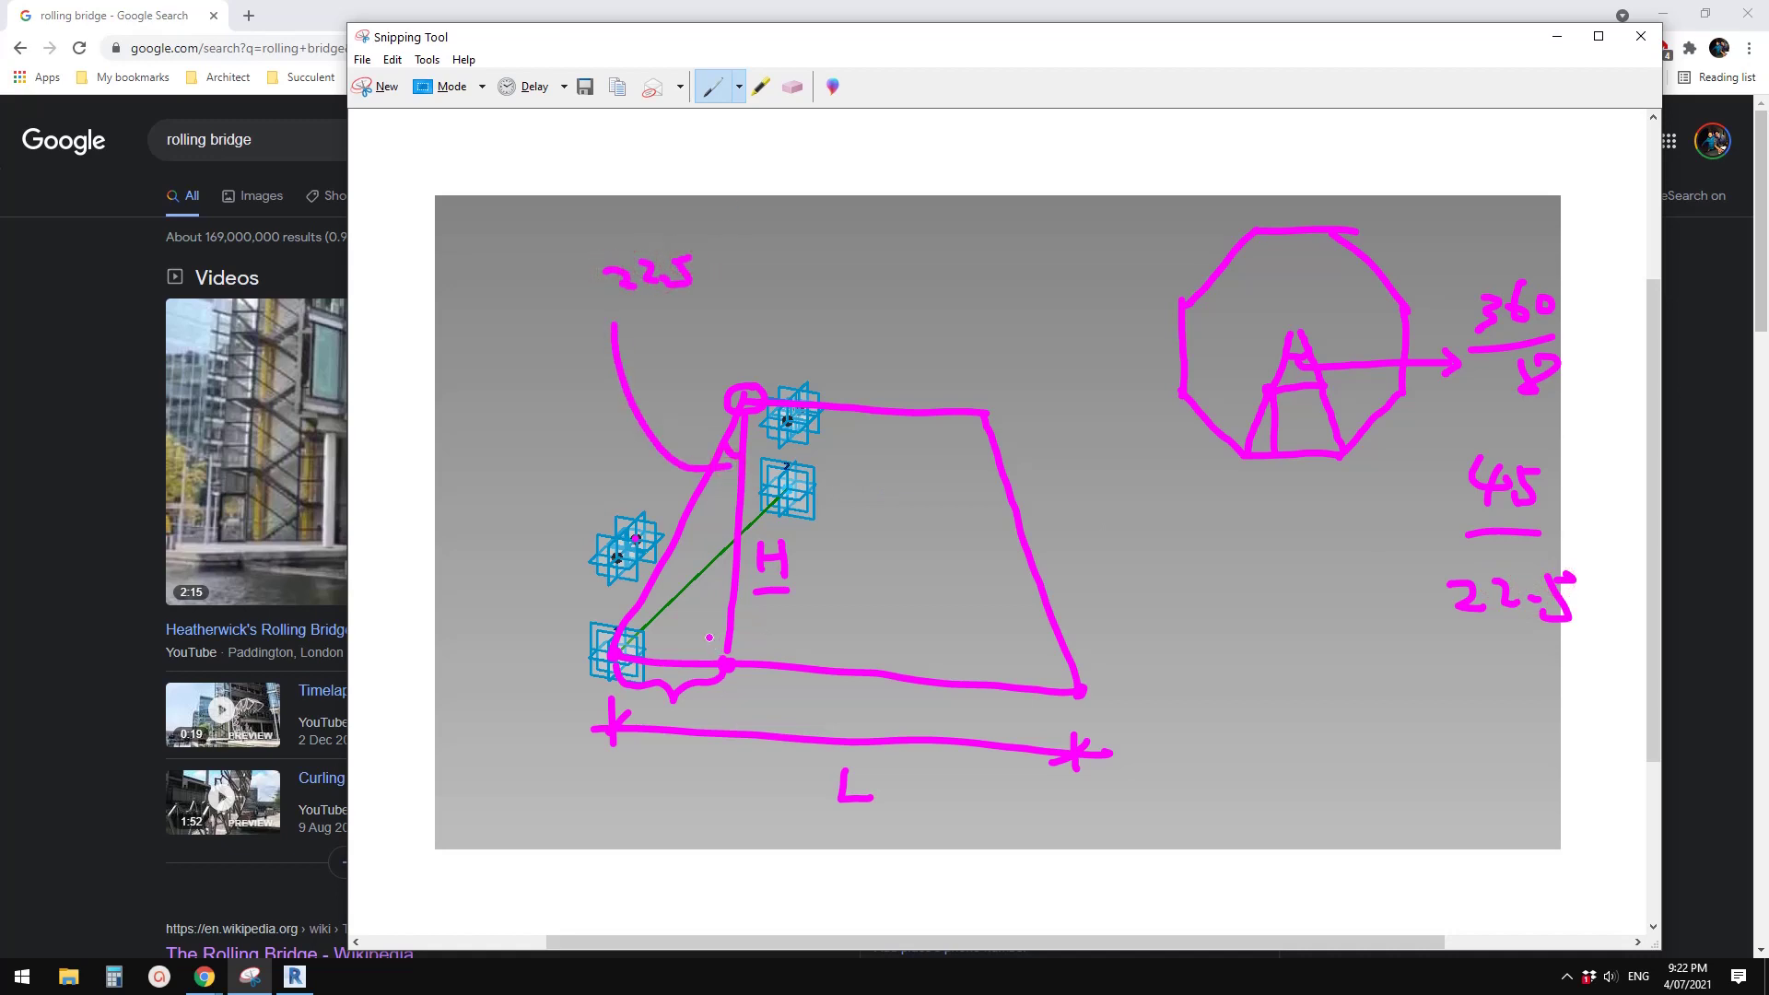
left_click_drag(708, 639, 725, 651)
Label the bracketed base segment OFS and write the equation tan(22.5) = OFS / H above the trapezoid
left_click_drag(755, 232, 779, 230)
mouse_move(806, 222)
left_mouse_down()
mouse_move(797, 242)
mouse_move(820, 240)
left_mouse_up()
left_click_drag(829, 220, 829, 236)
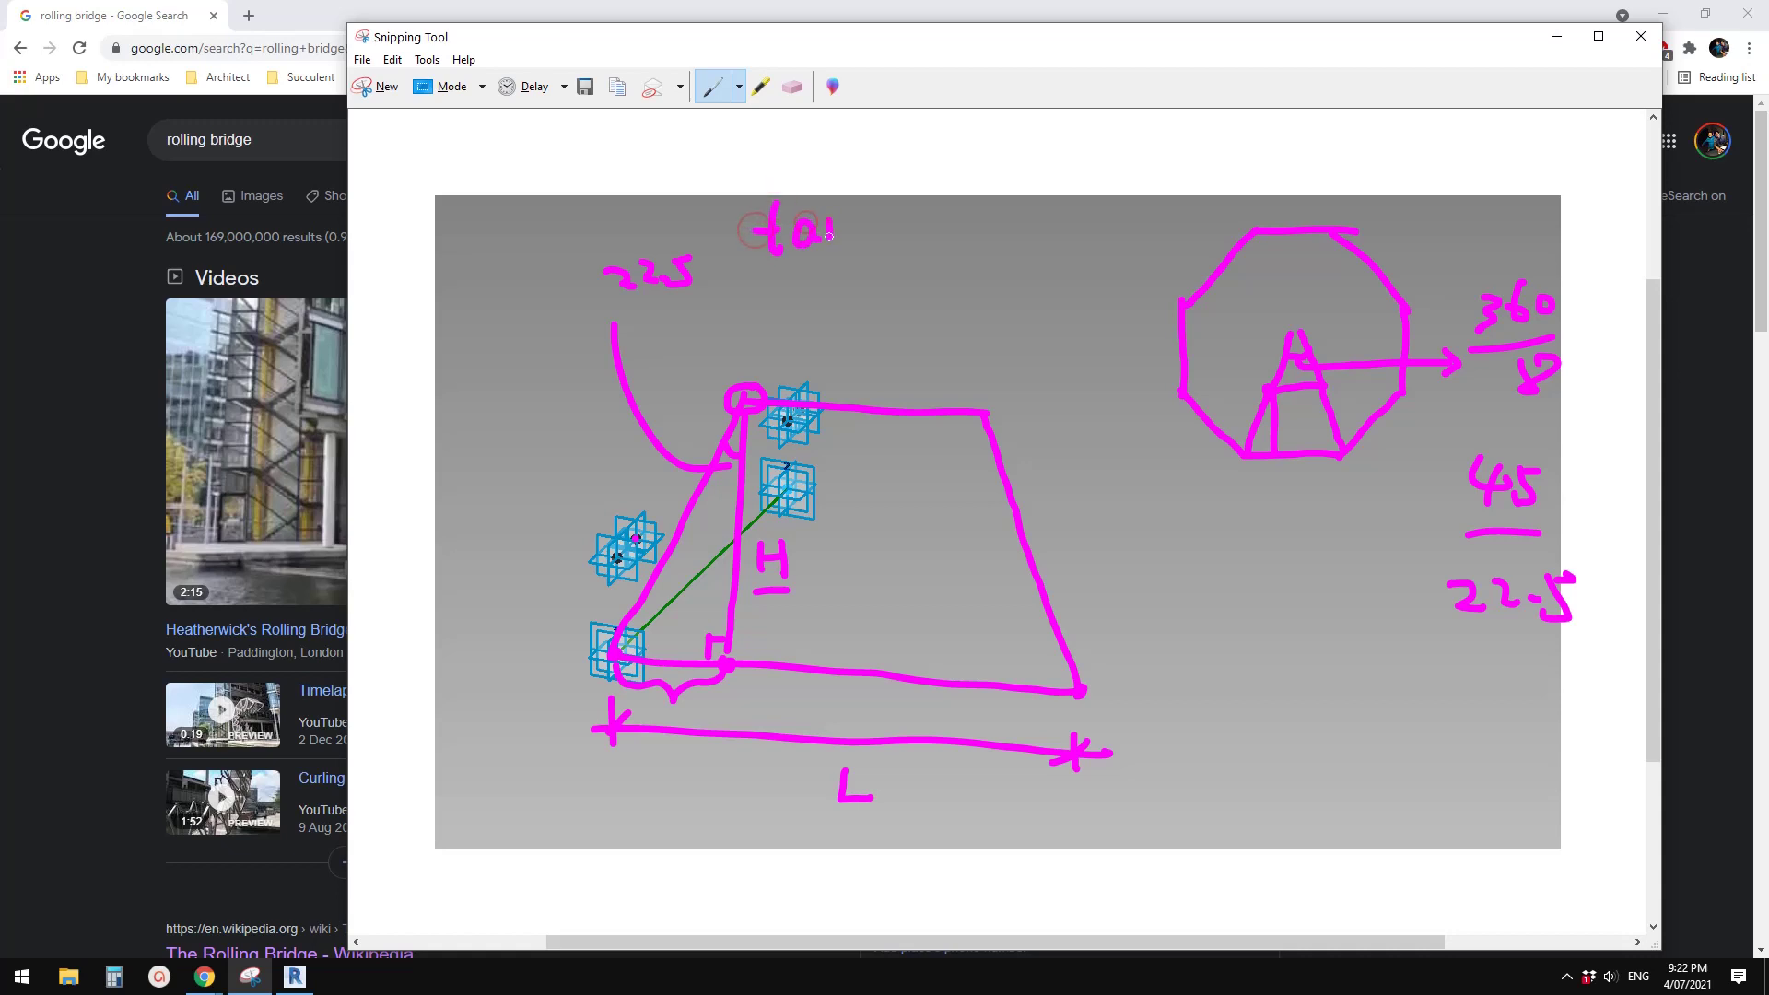
mouse_move(940, 200)
left_mouse_down()
mouse_move(941, 238)
mouse_move(862, 242)
left_mouse_up()
mouse_move(975, 188)
left_mouse_down()
mouse_move(973, 245)
mouse_move(1043, 223)
left_mouse_up()
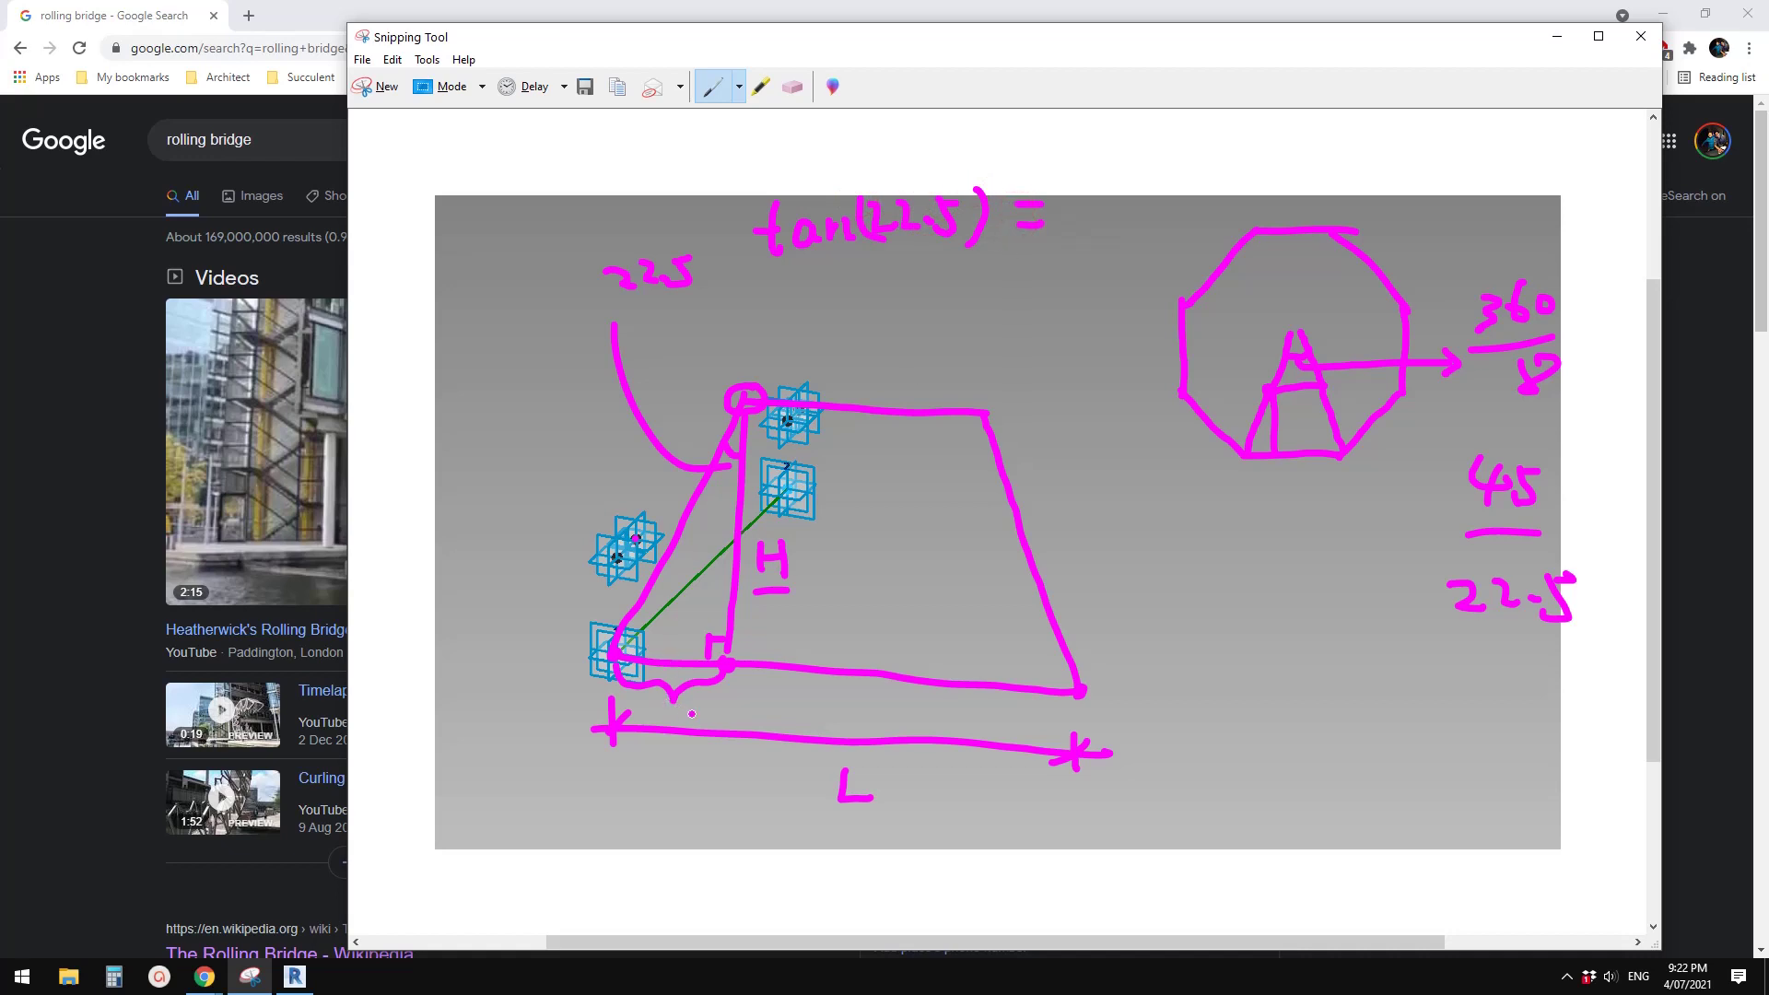
mouse_move(721, 701)
left_mouse_down()
mouse_move(737, 698)
mouse_move(716, 723)
mouse_move(738, 723)
left_mouse_up()
mouse_move(1092, 163)
left_mouse_down()
mouse_move(1087, 184)
mouse_move(1142, 155)
left_mouse_up()
mouse_move(1122, 156)
left_mouse_down()
mouse_move(1119, 186)
mouse_move(1151, 188)
mouse_move(1138, 171)
left_mouse_up()
left_click_drag(1053, 205, 1187, 192)
mouse_move(1087, 225)
left_mouse_down()
mouse_move(1080, 246)
mouse_move(1114, 264)
left_mouse_up()
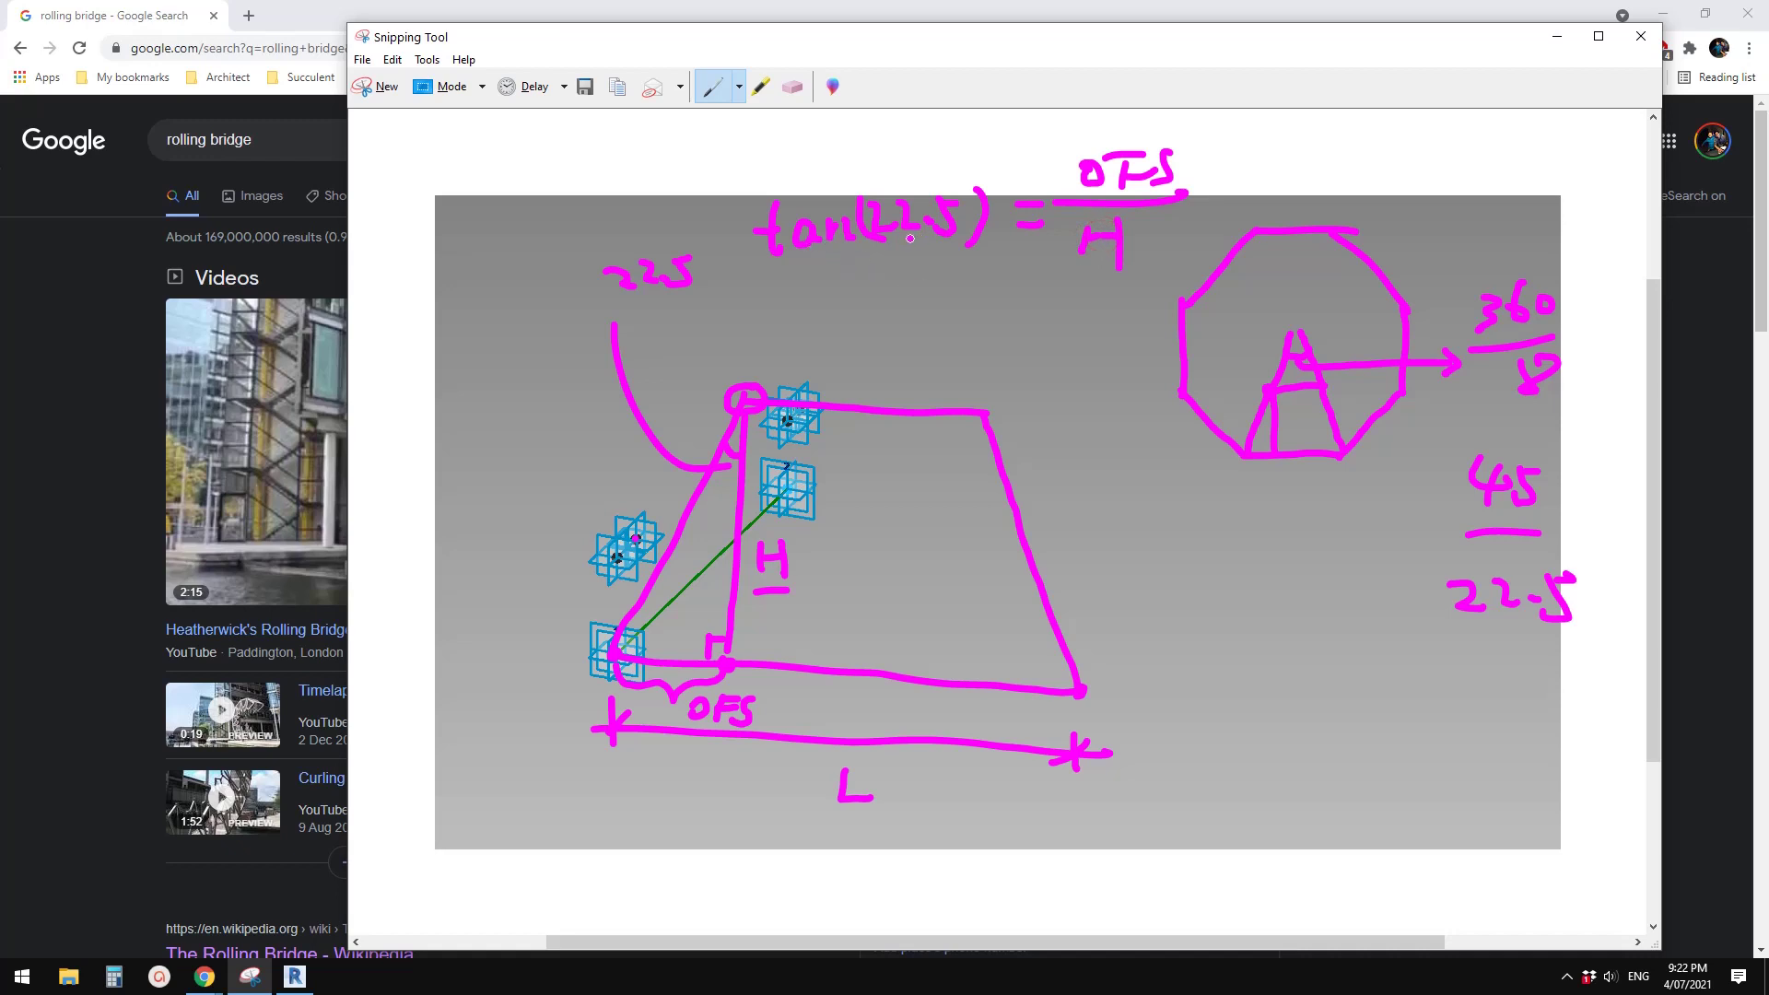
Write OFS = tan 22.5 * H under the first equation, erase the octagon strokes beside it, and underline the formula's right side
mouse_move(746, 297)
left_mouse_down()
mouse_move(787, 337)
mouse_move(818, 306)
left_mouse_up()
mouse_move(835, 286)
left_mouse_down()
mouse_move(812, 334)
mouse_move(901, 312)
mouse_move(1073, 322)
mouse_move(1096, 304)
mouse_move(1149, 339)
left_mouse_up()
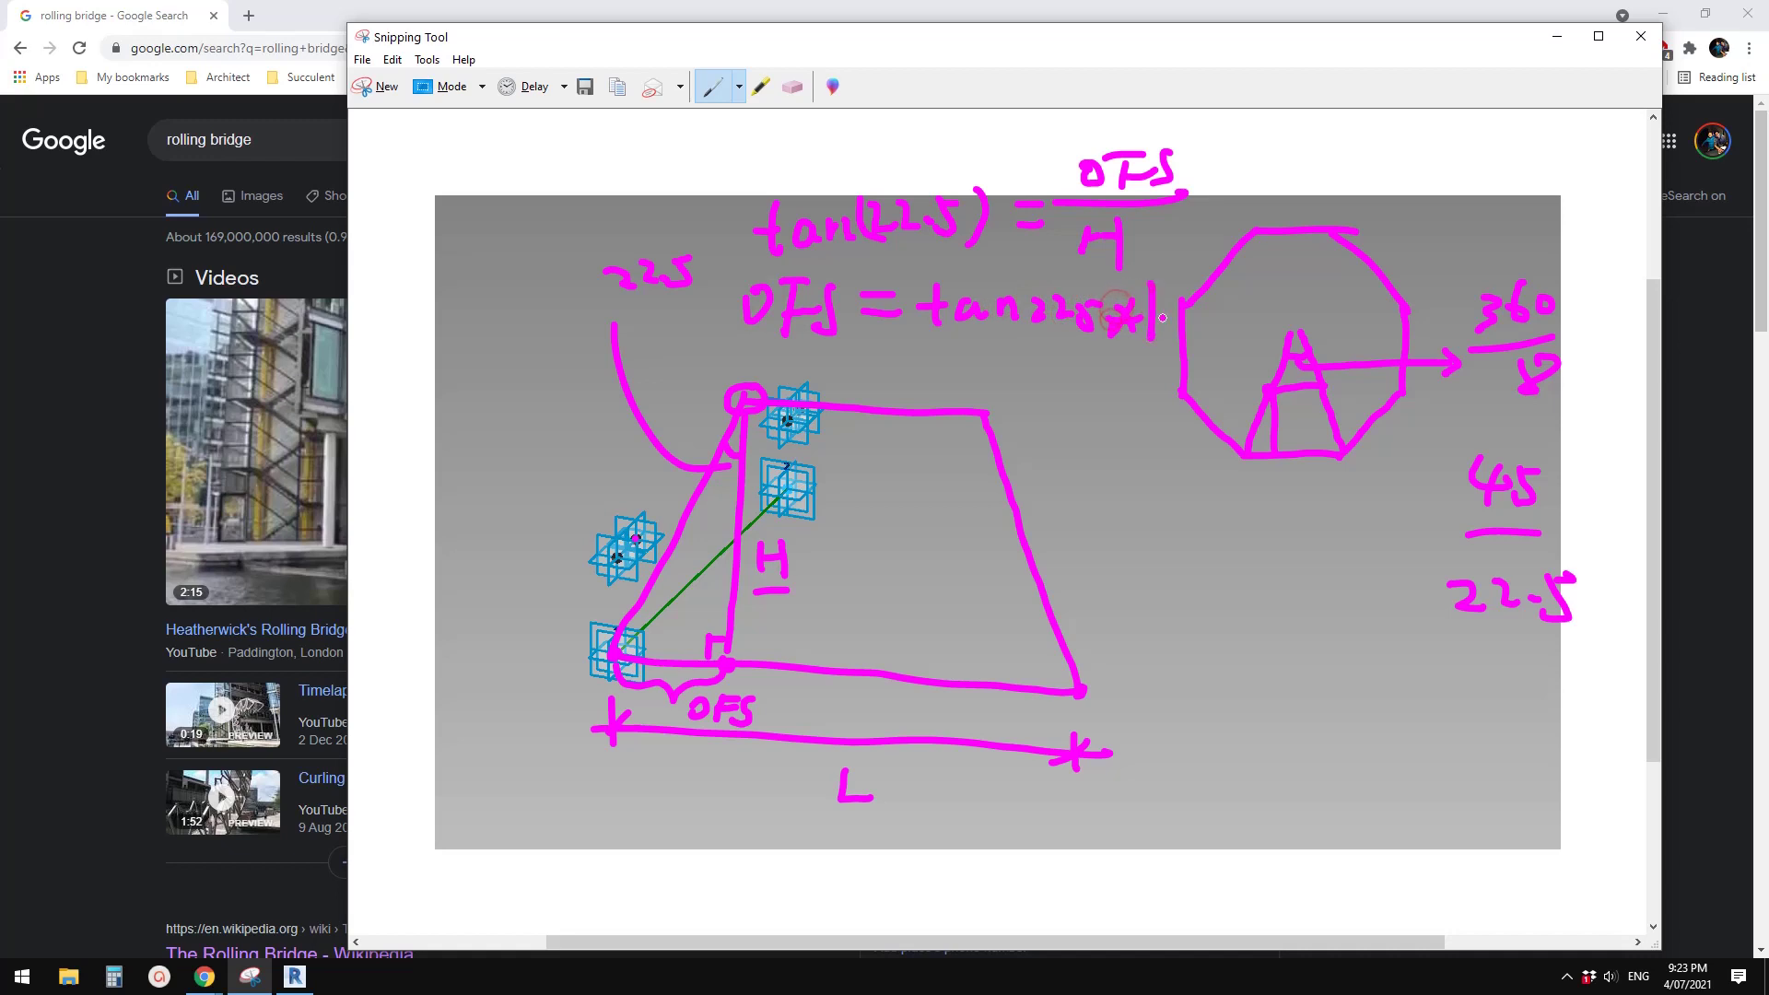
mouse_move(1174, 279)
left_mouse_down()
mouse_move(1180, 349)
mouse_move(1199, 290)
left_mouse_up()
left_click(792, 86)
left_click_drag(1179, 387, 1244, 453)
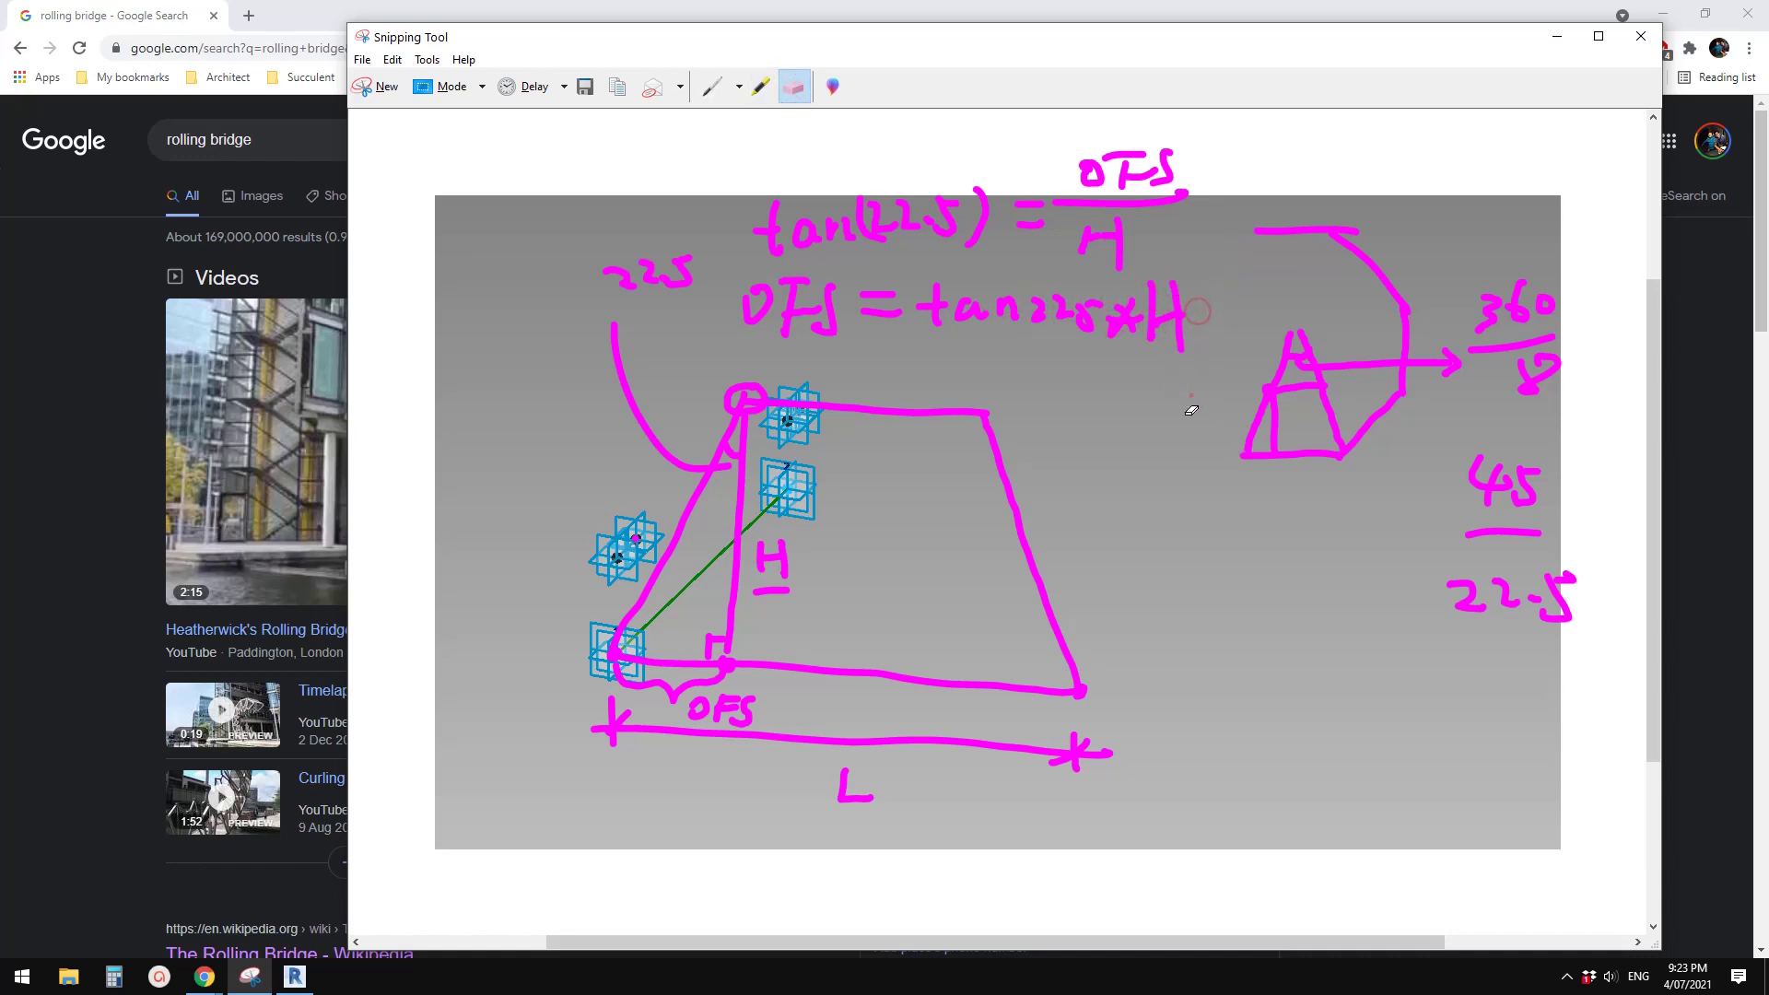
left_click(711, 87)
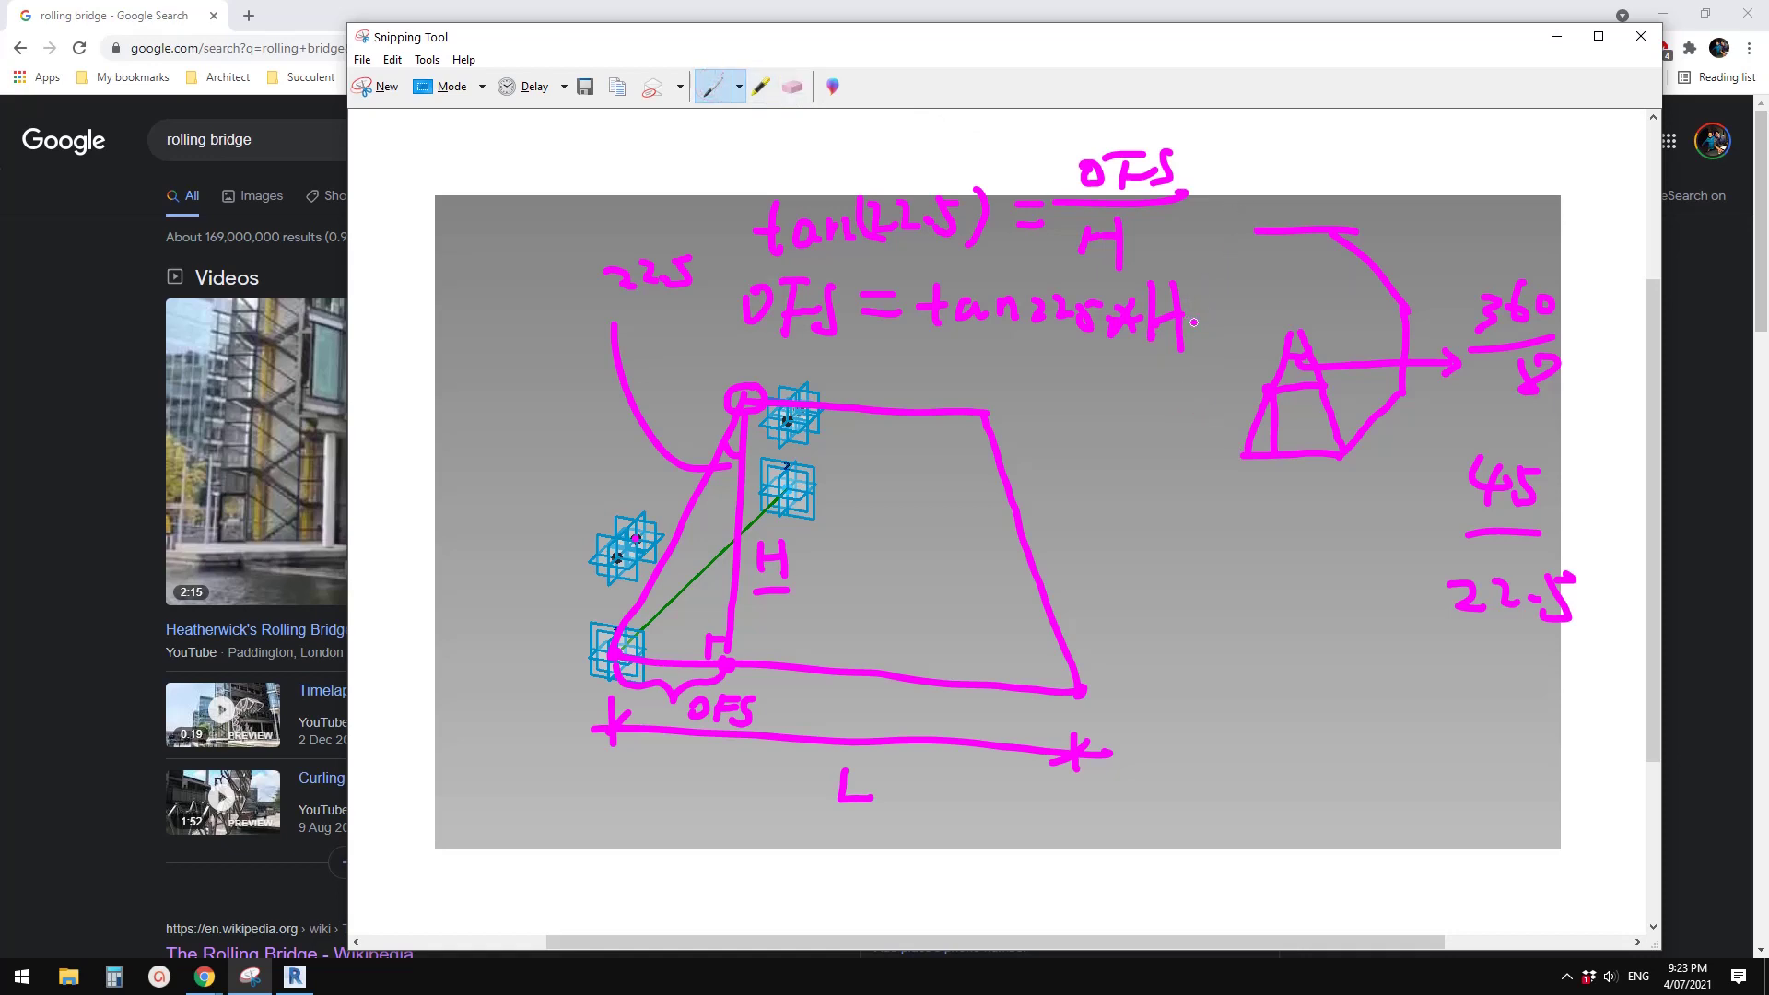
left_click_drag(919, 354, 1188, 352)
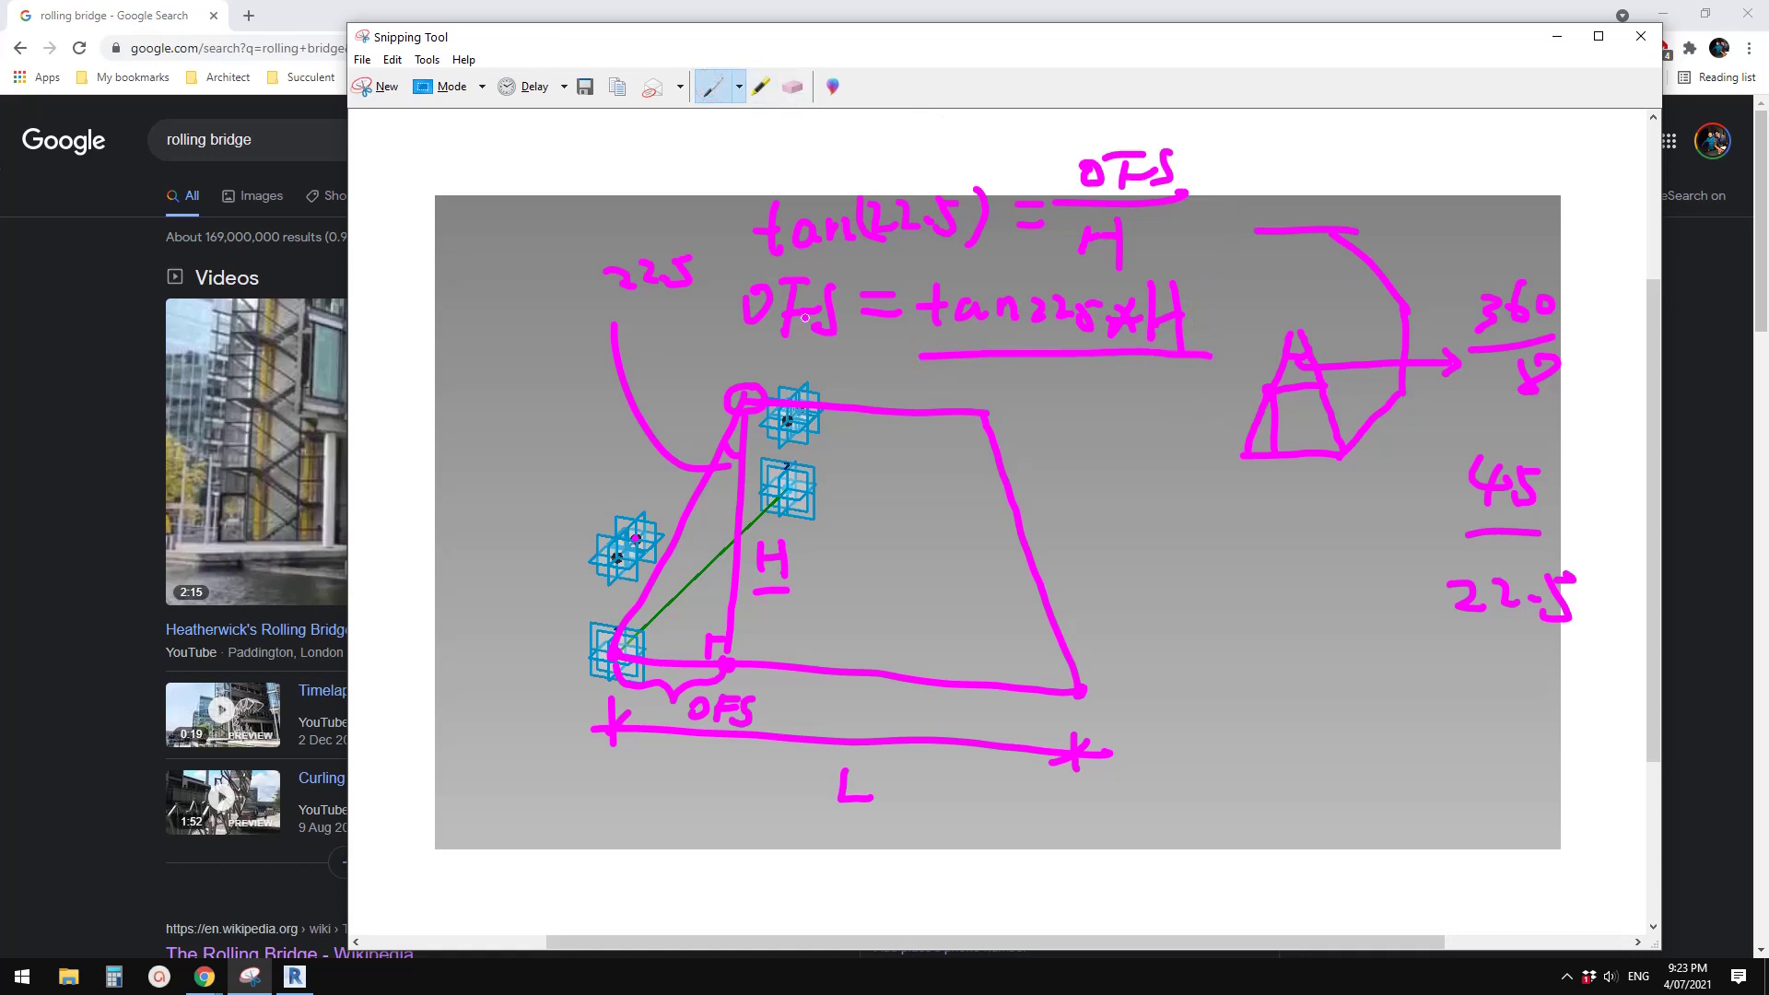
Switch to Revit, connect the offset point near adaptive point 1 to the detached black point with a line, and make it a reference line
left_click(295, 976)
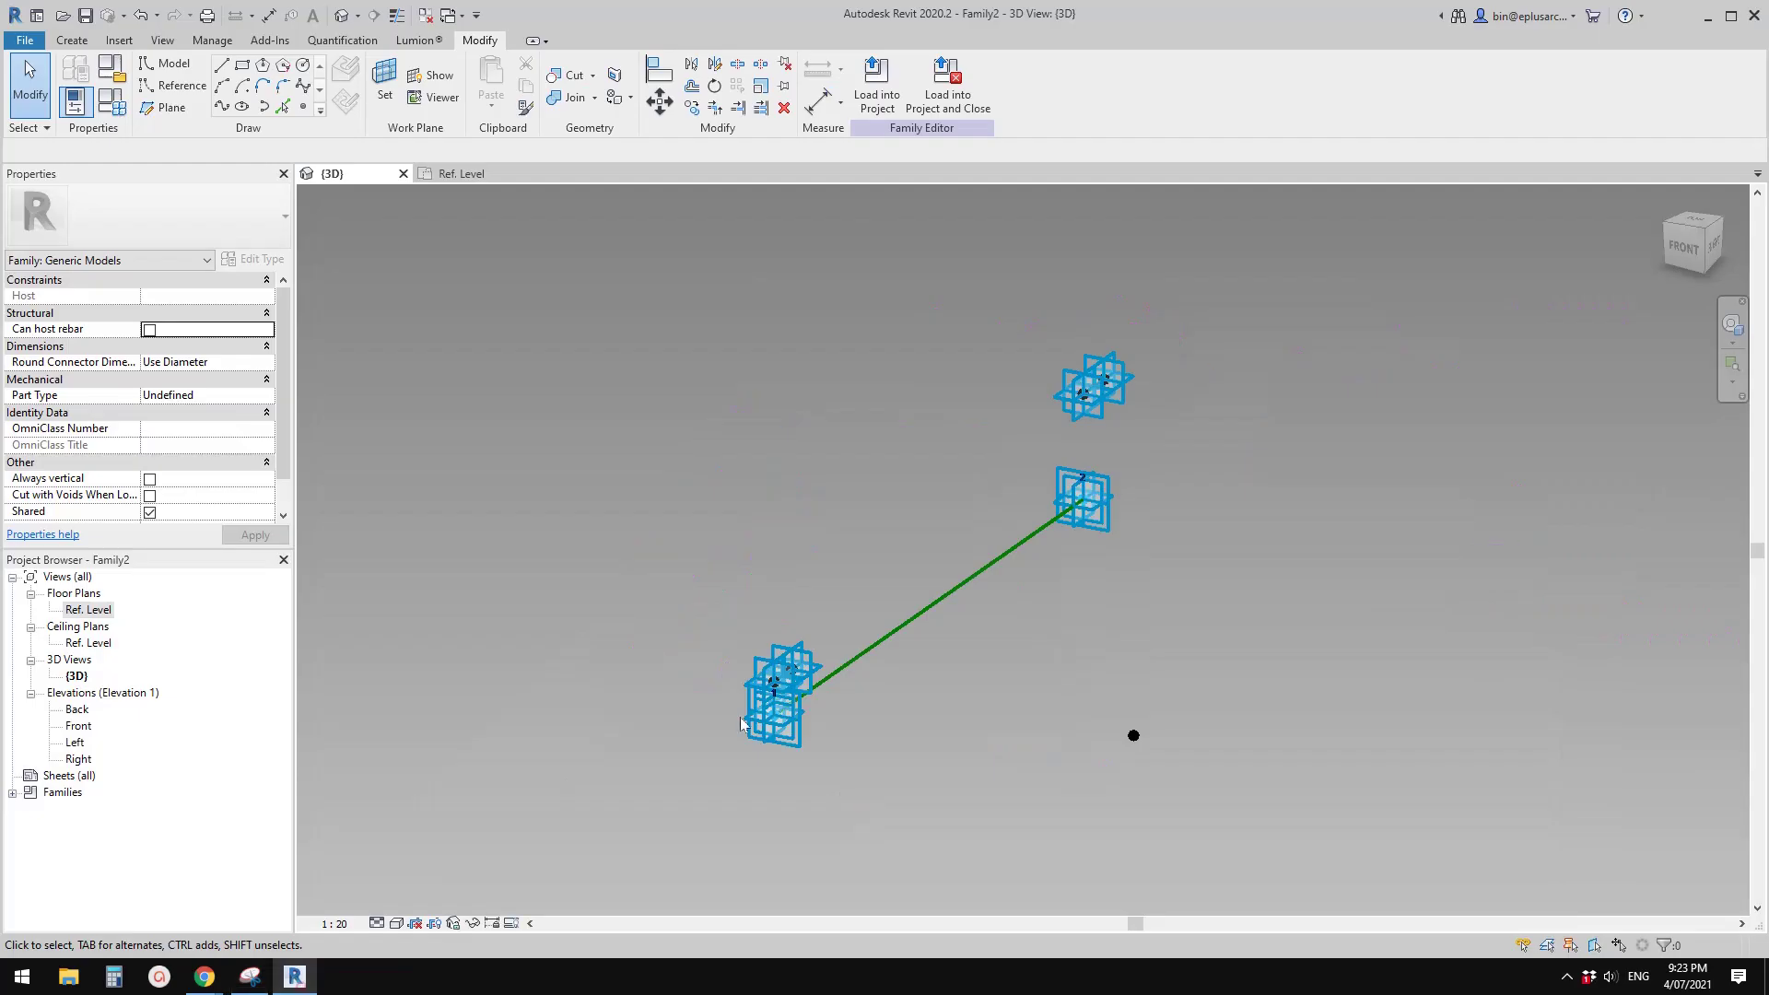
middle_click_drag(889, 682, 1091, 770, "shift")
left_click(794, 696)
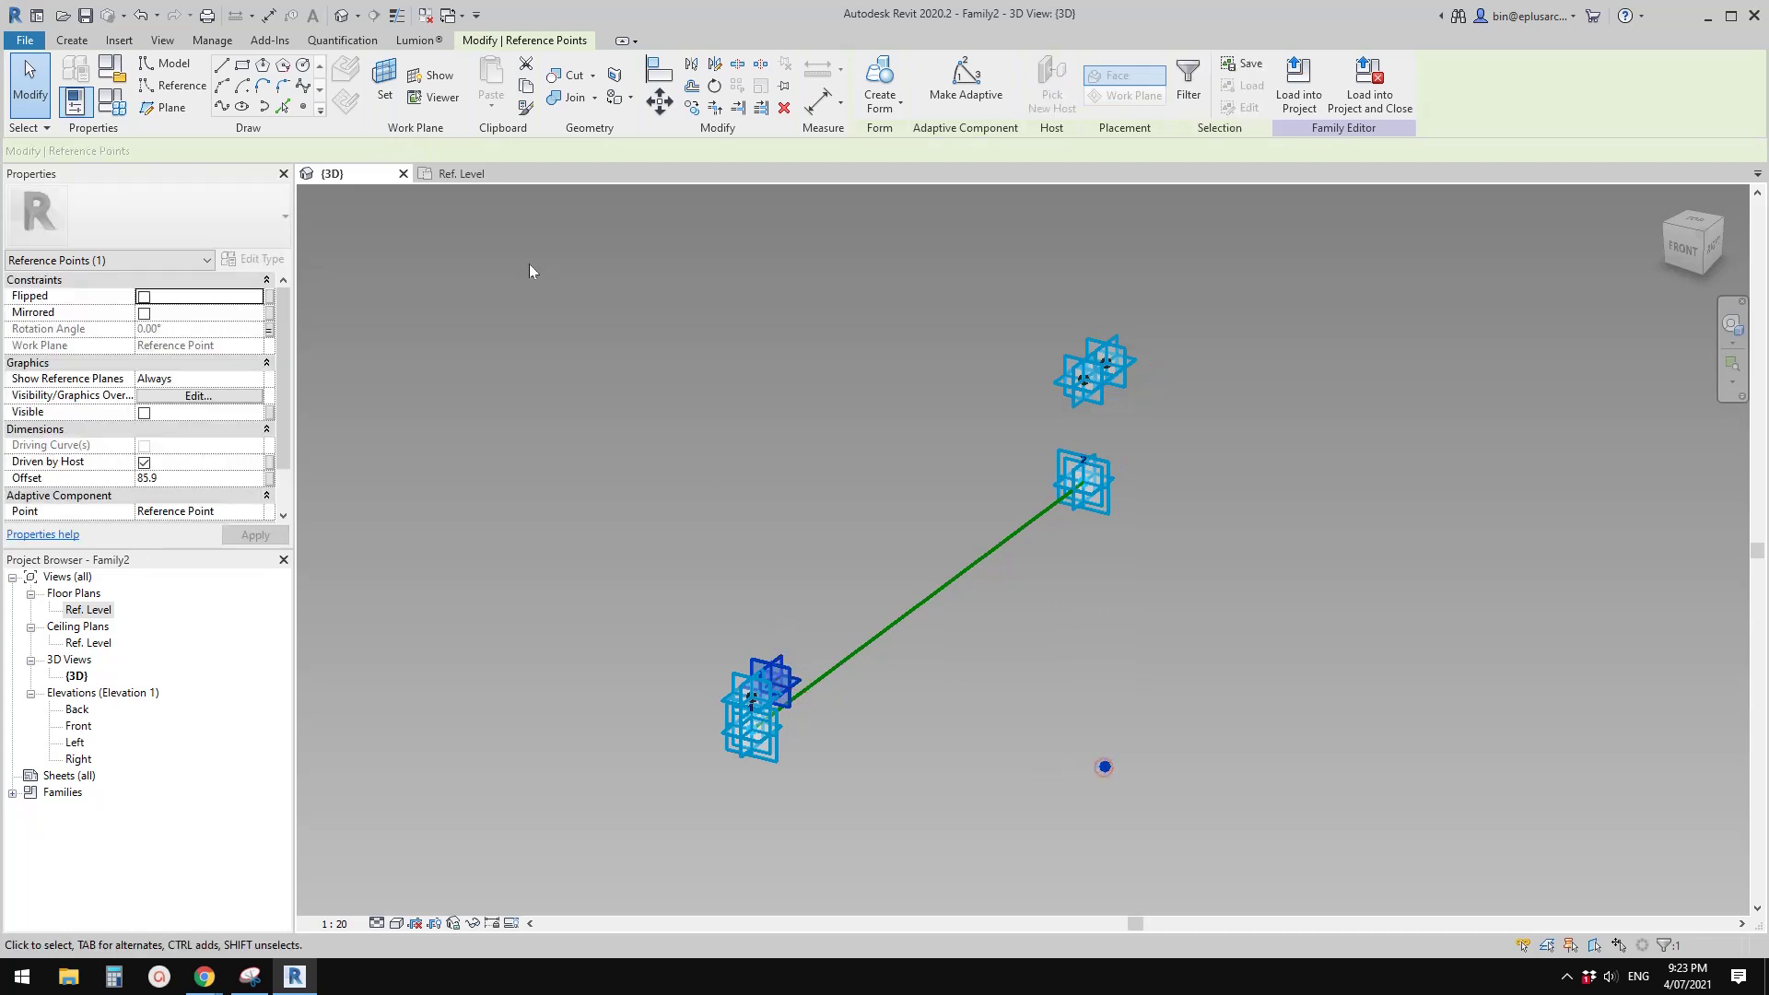
left_click(221, 107)
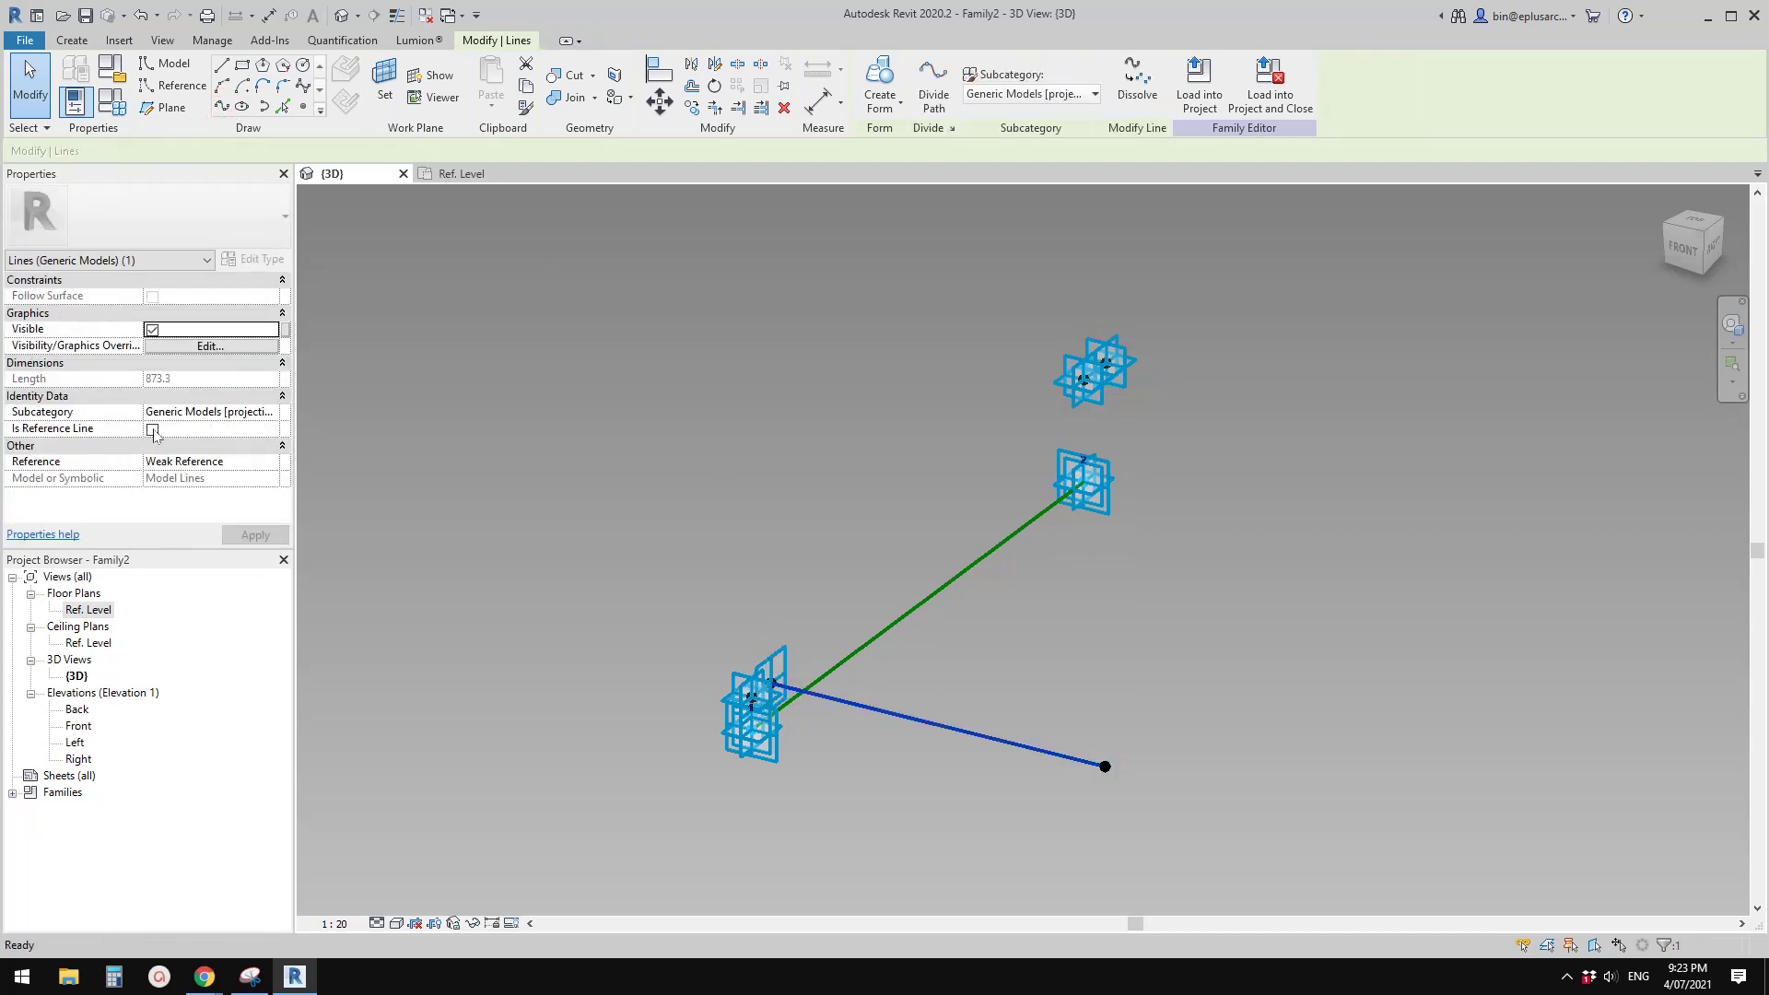
left_click(152, 429)
middle_click_drag(854, 483, 843, 564, "shift")
left_click(704, 404)
Place a reference point on the new reference line, about a quarter of the way from adaptive point 1
left_click(303, 106)
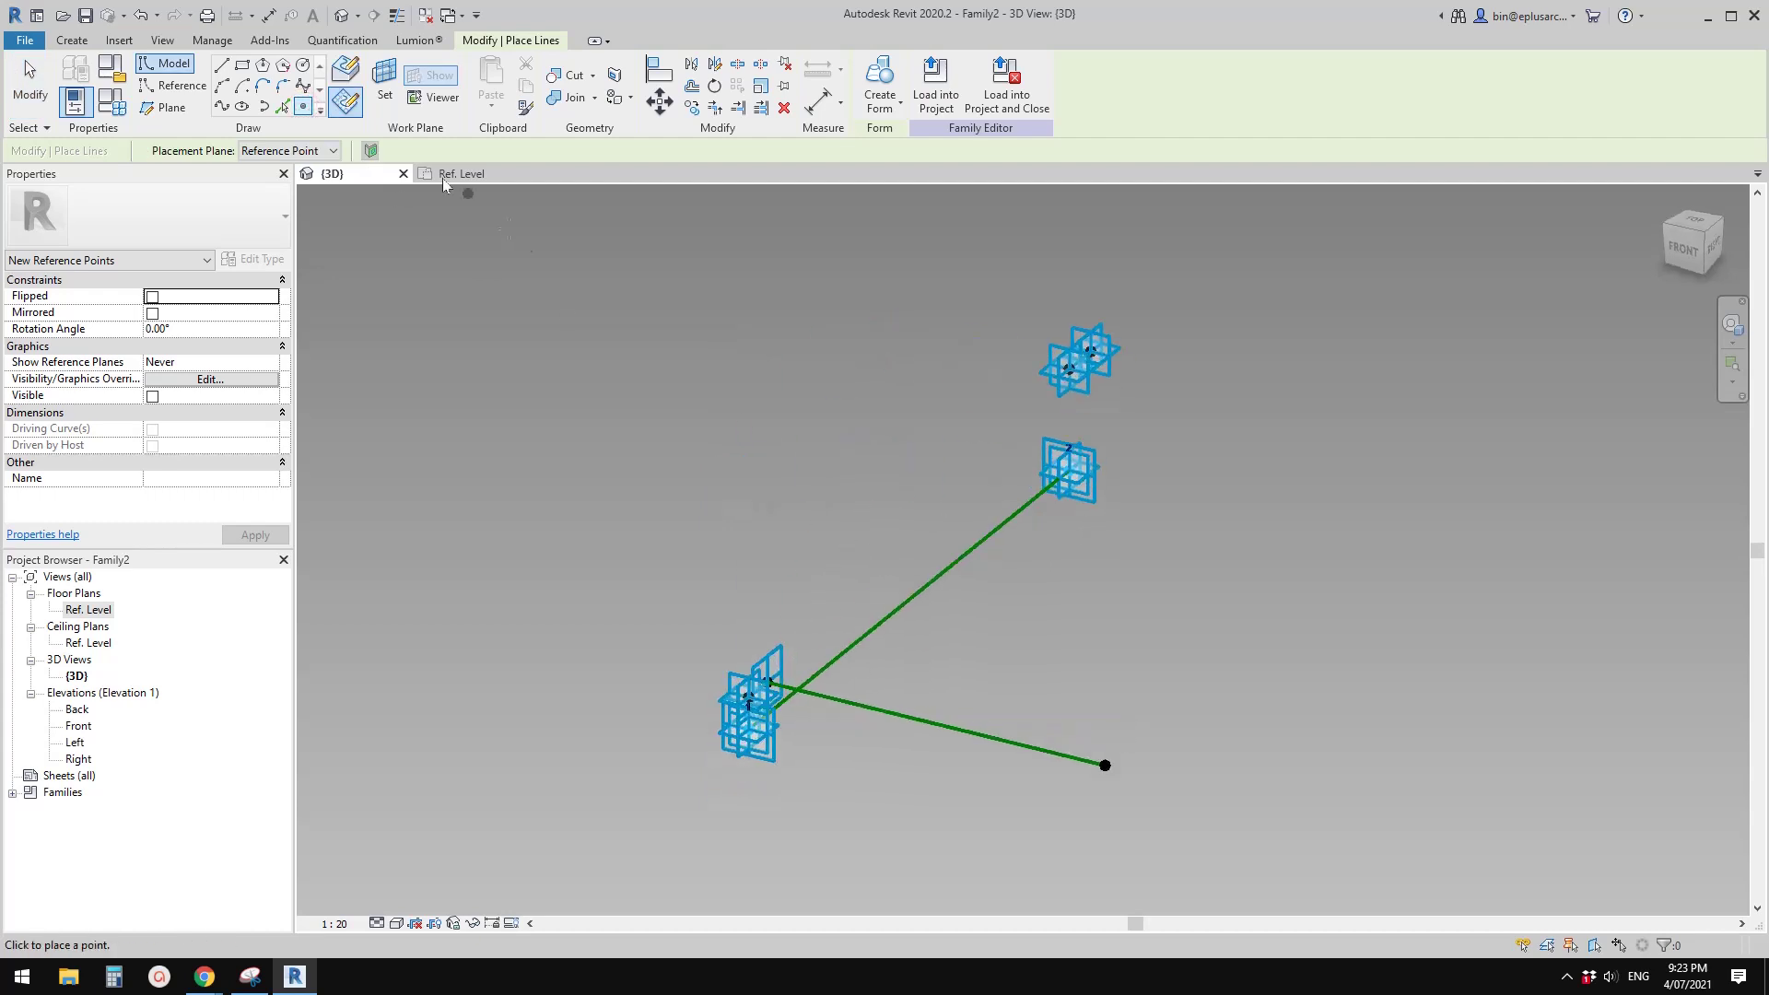
left_click(345, 70)
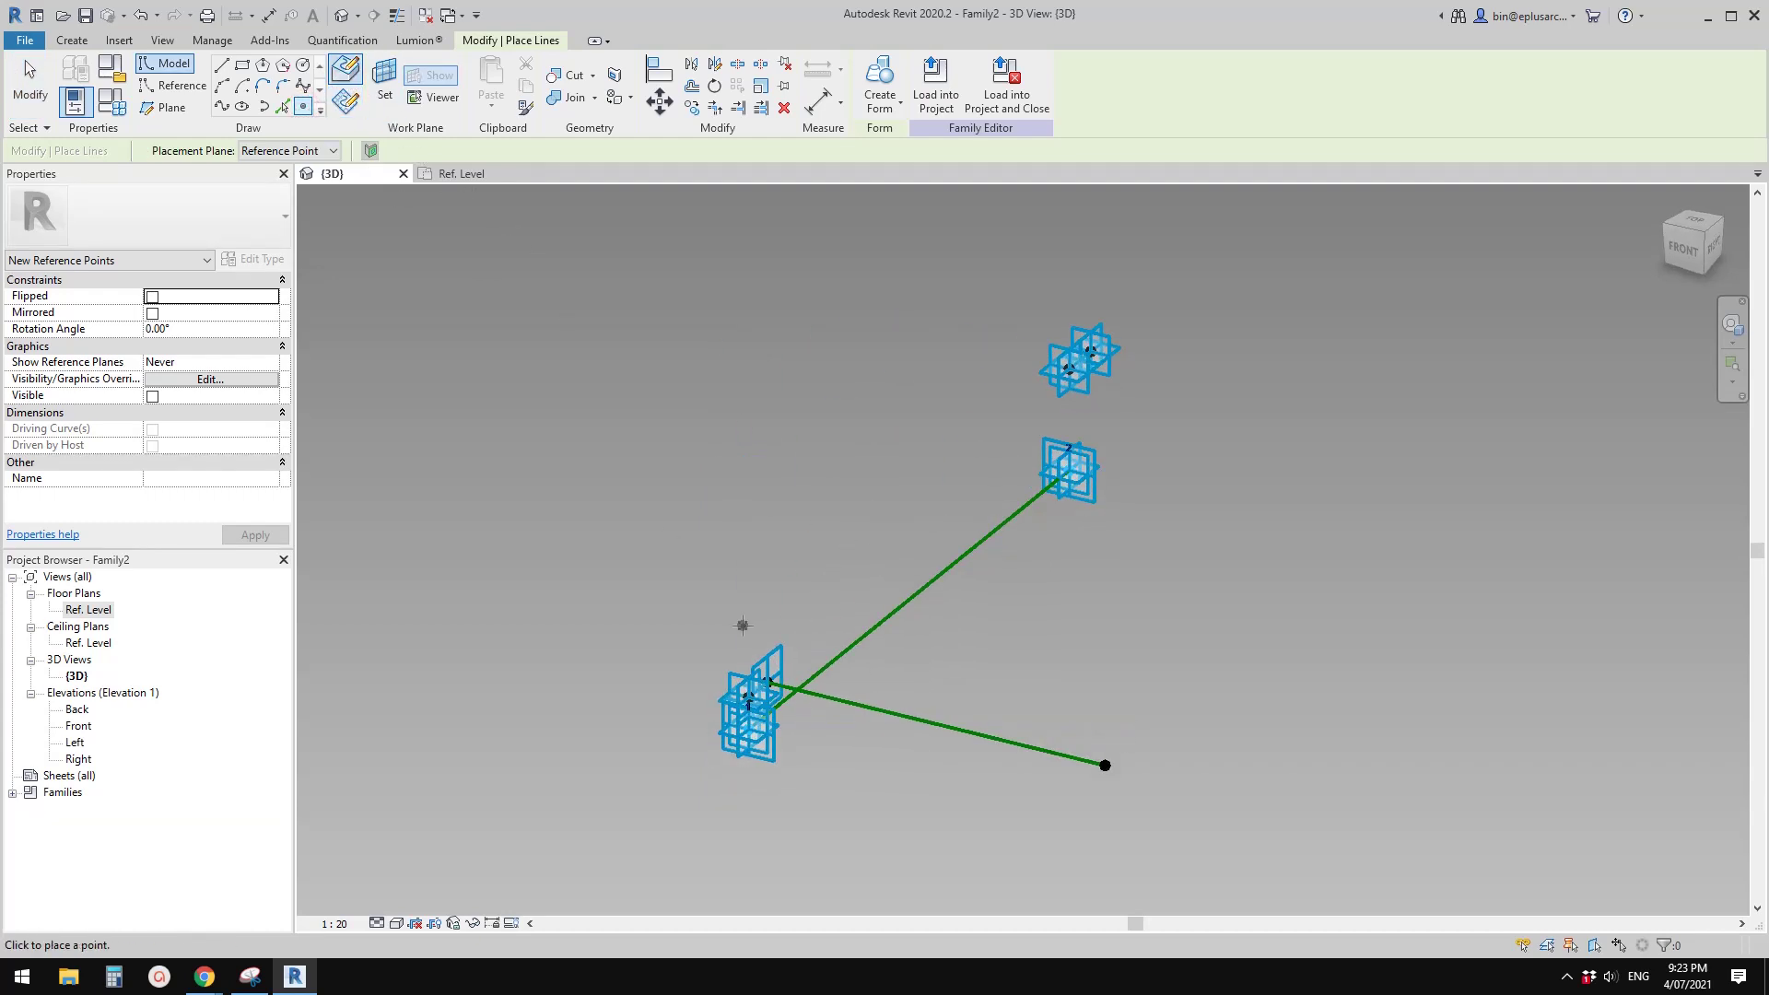
left_click(850, 702)
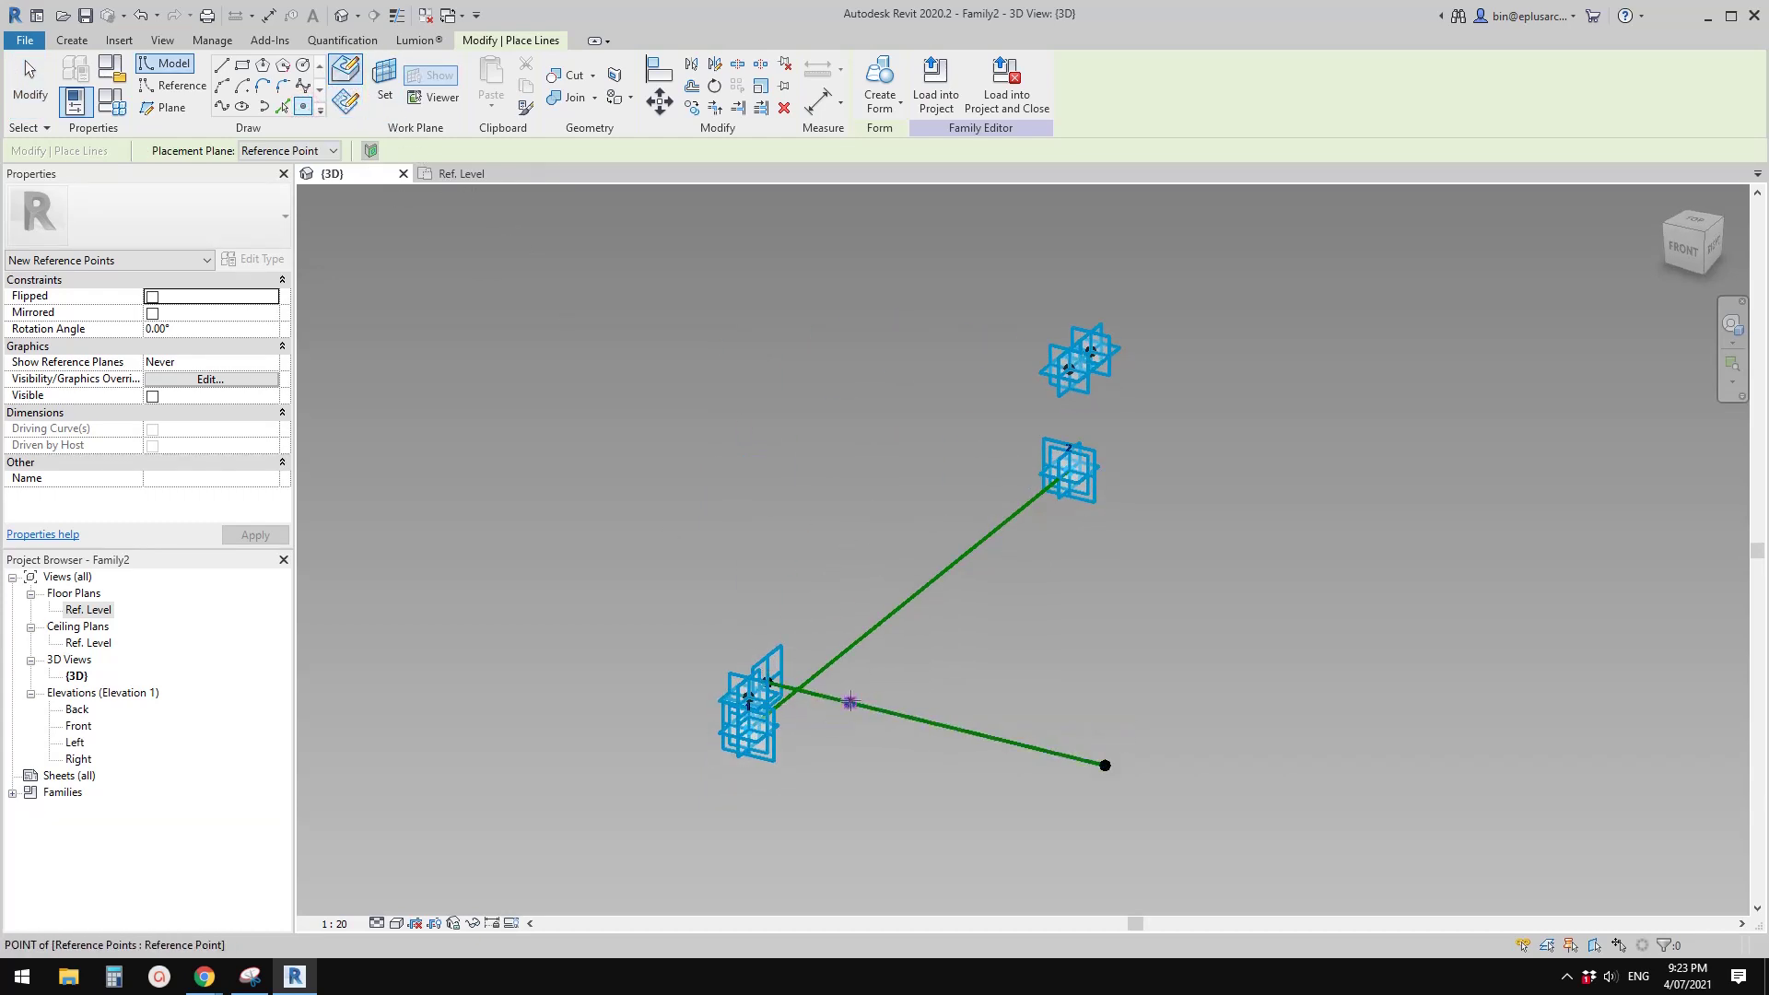
key("Escape")
key("Escape")
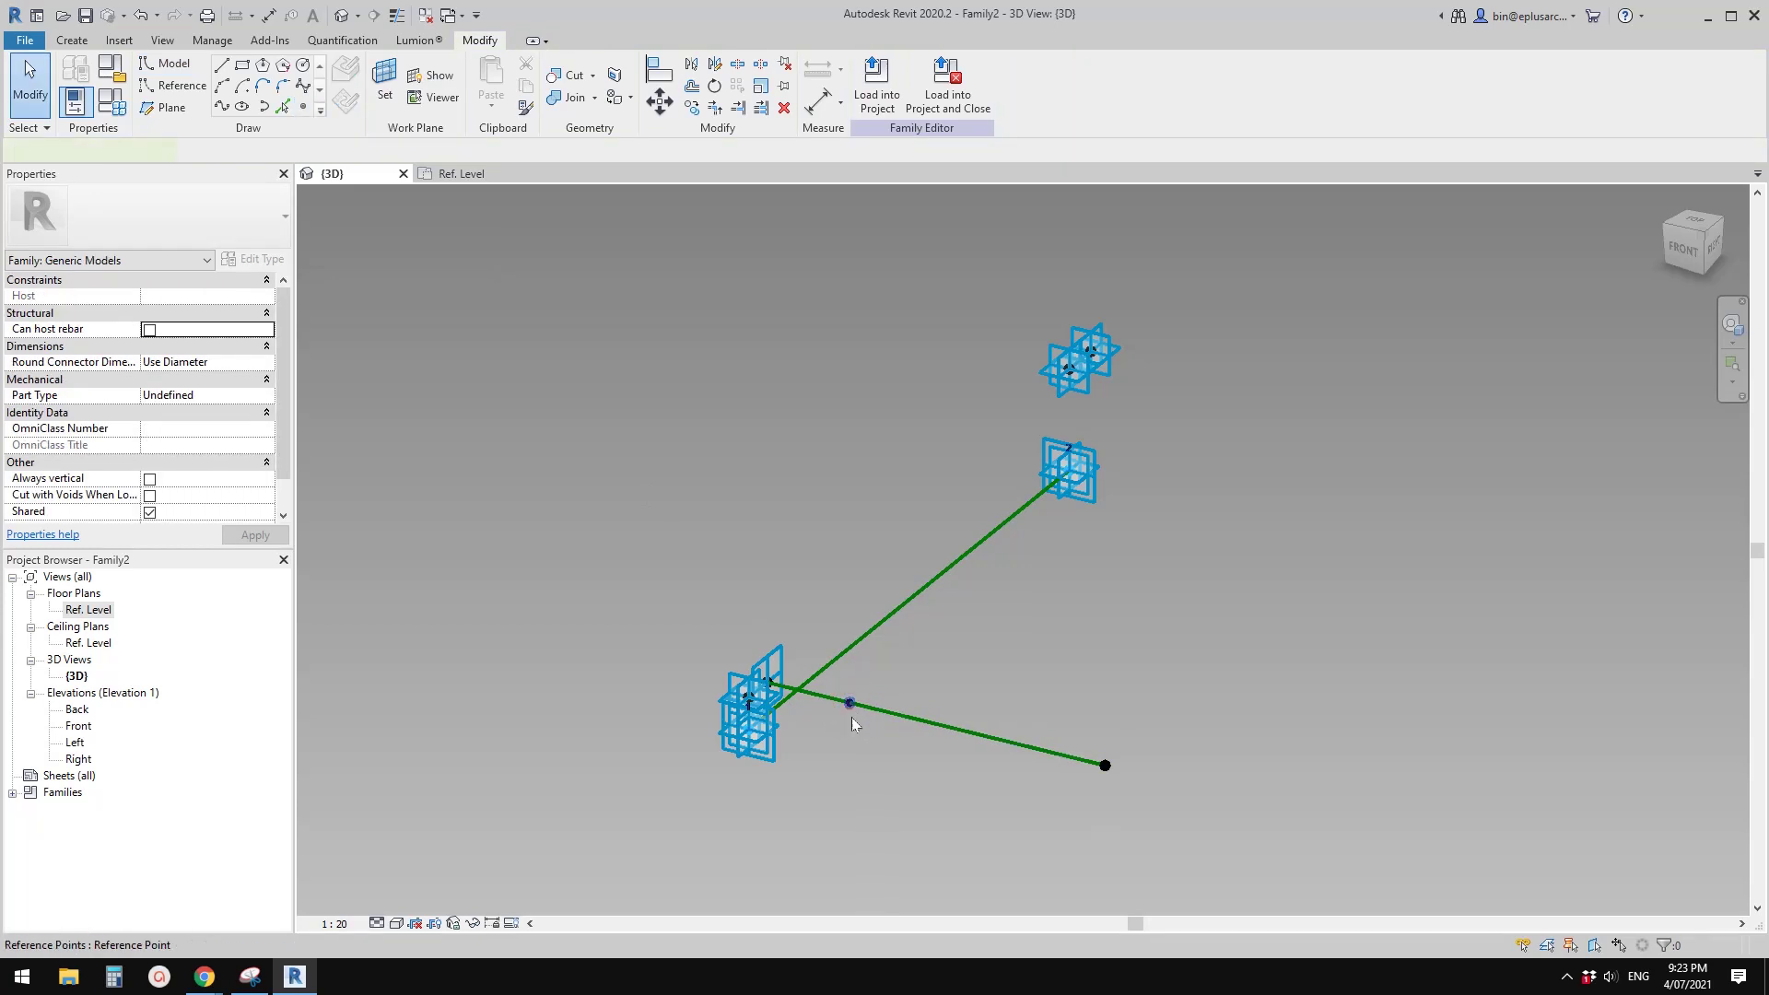
Set the measurement type of the point on the reference line to Segment Length
left_click(850, 705)
middle_click_drag(875, 746, 817, 723, "shift")
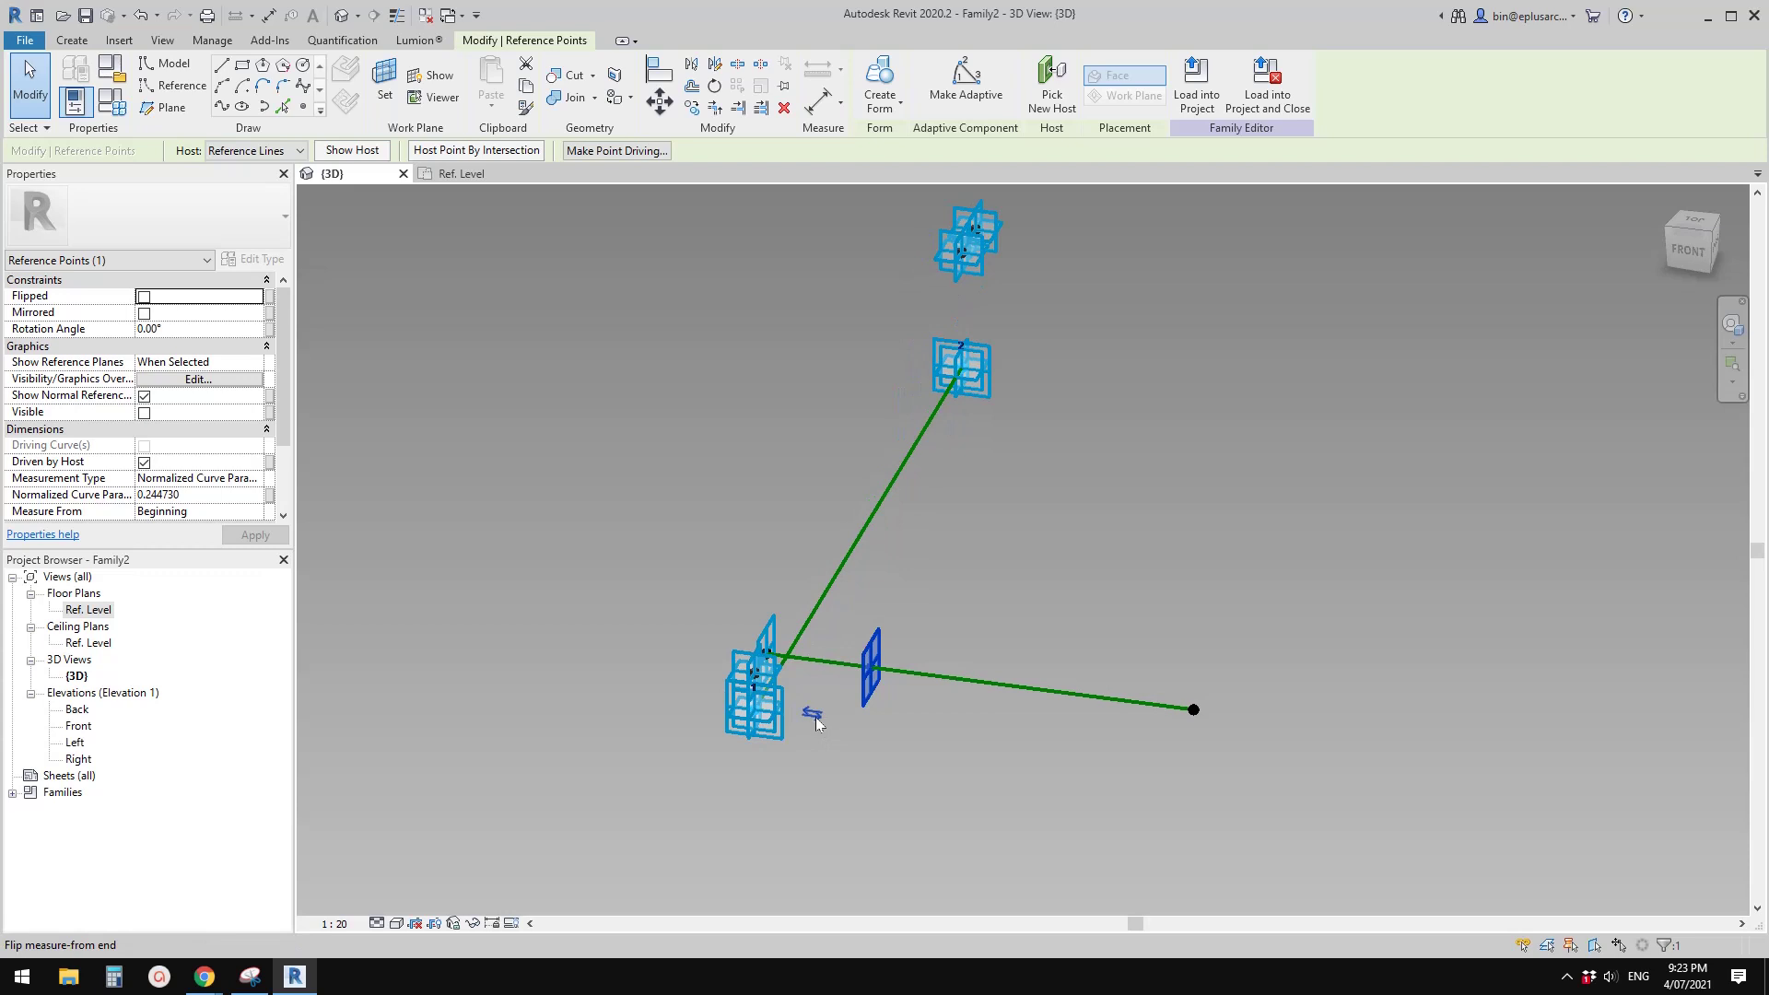
left_click(266, 479)
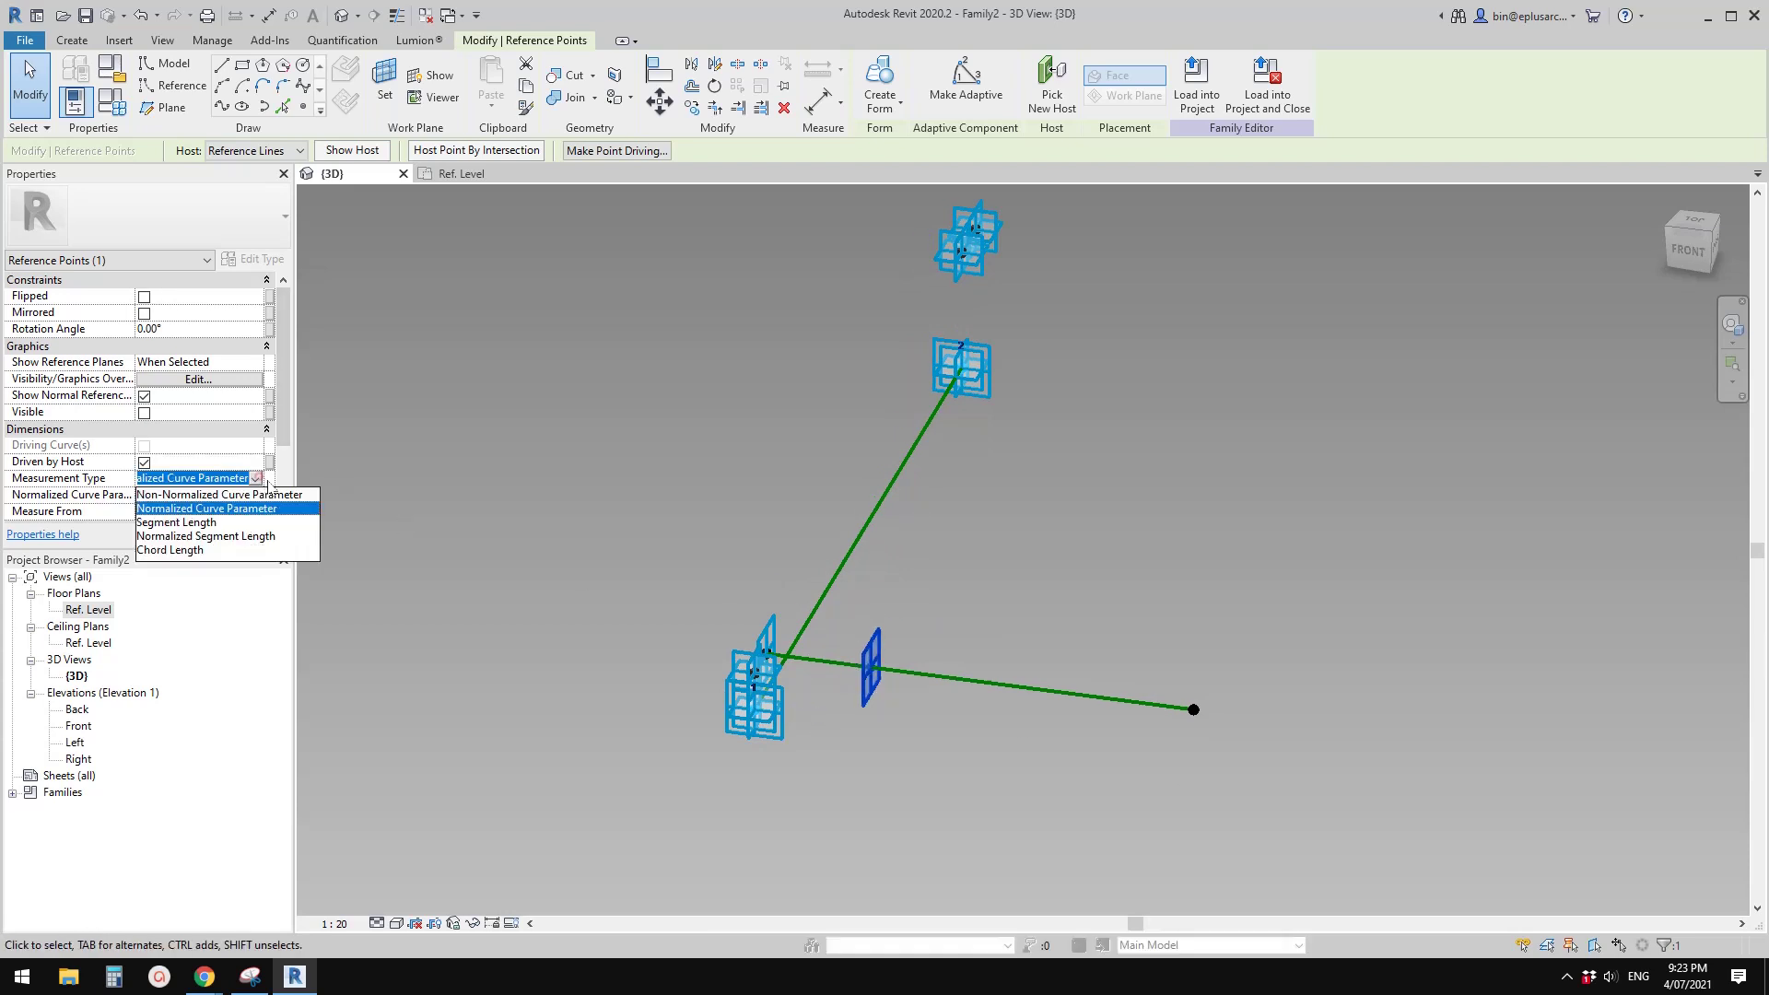
left_click(171, 531)
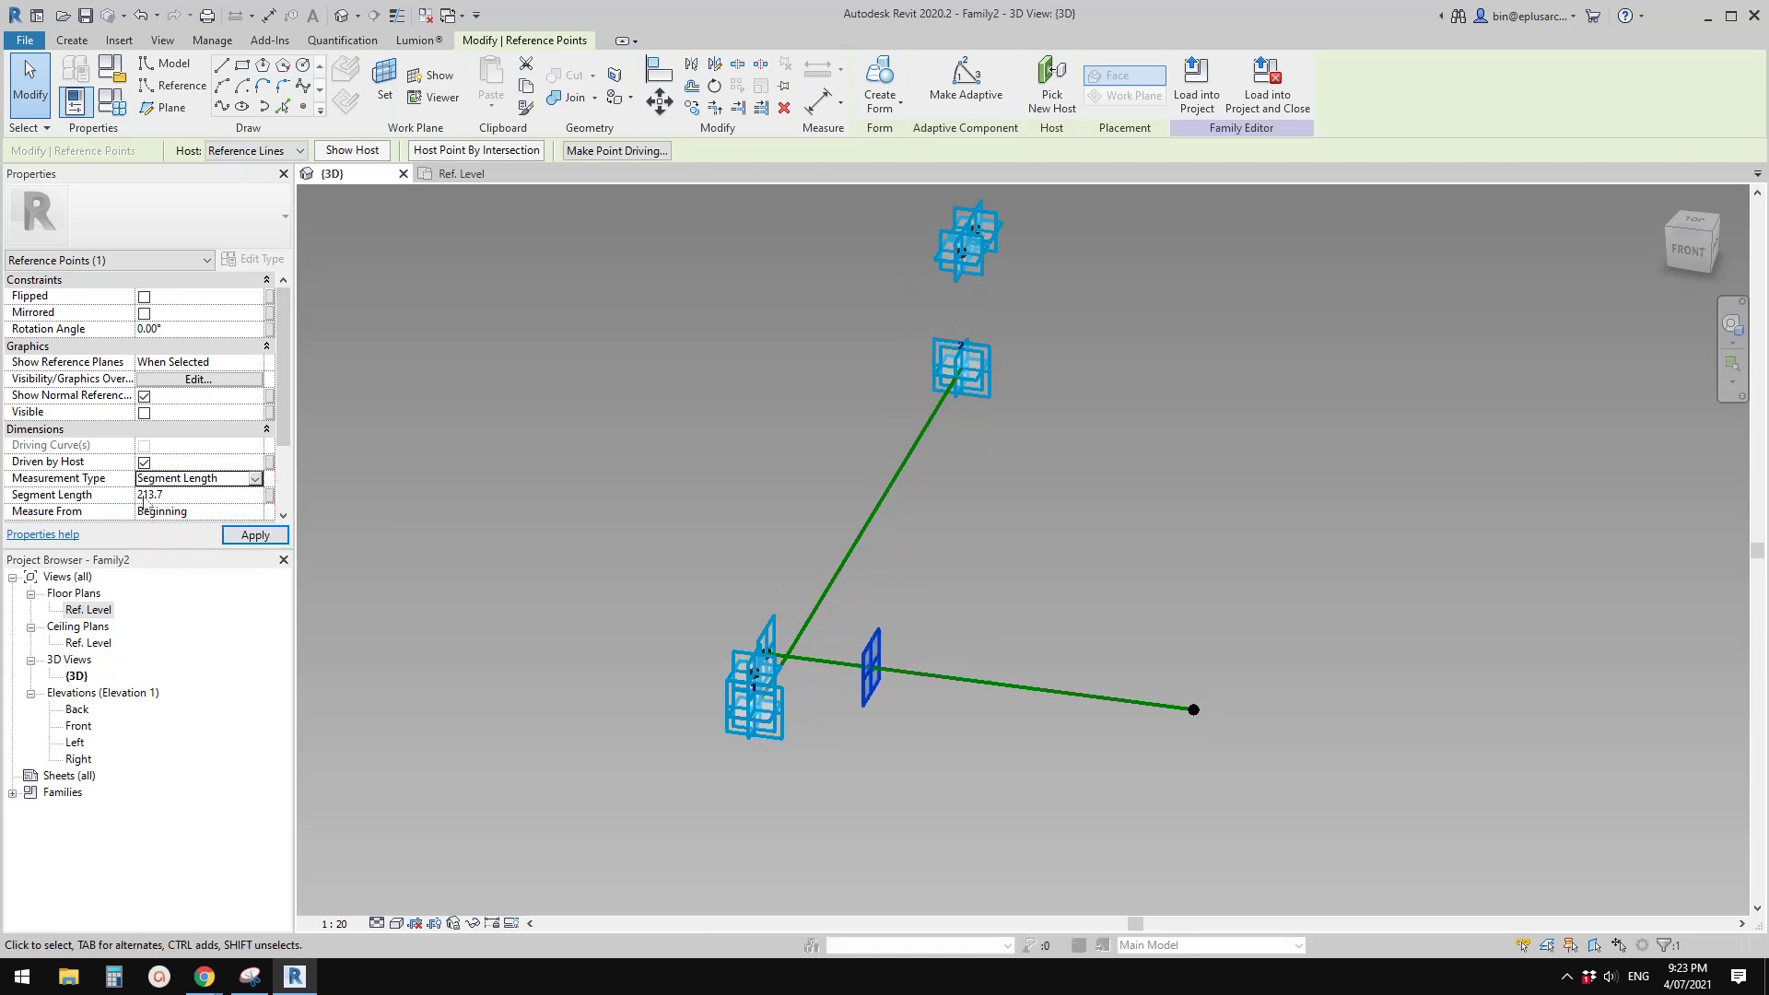
middle_click_drag(797, 671, 757, 678, "shift")
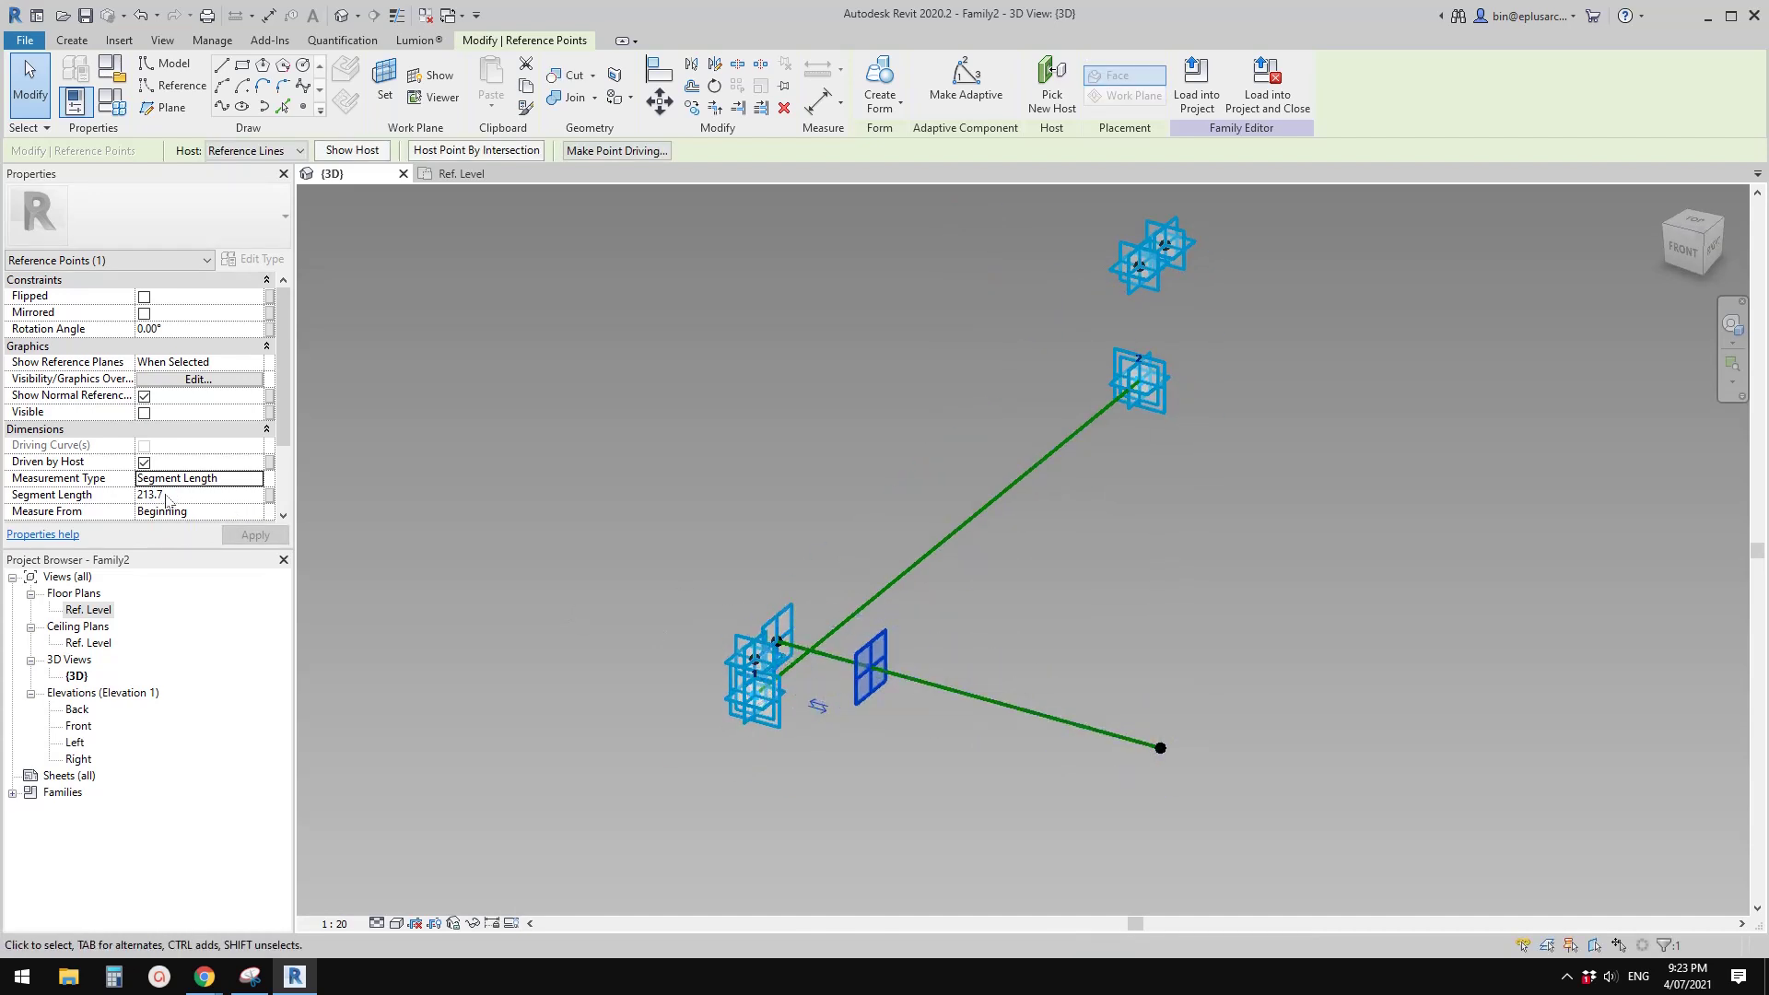
middle_click_drag(801, 615, 853, 693, "shift")
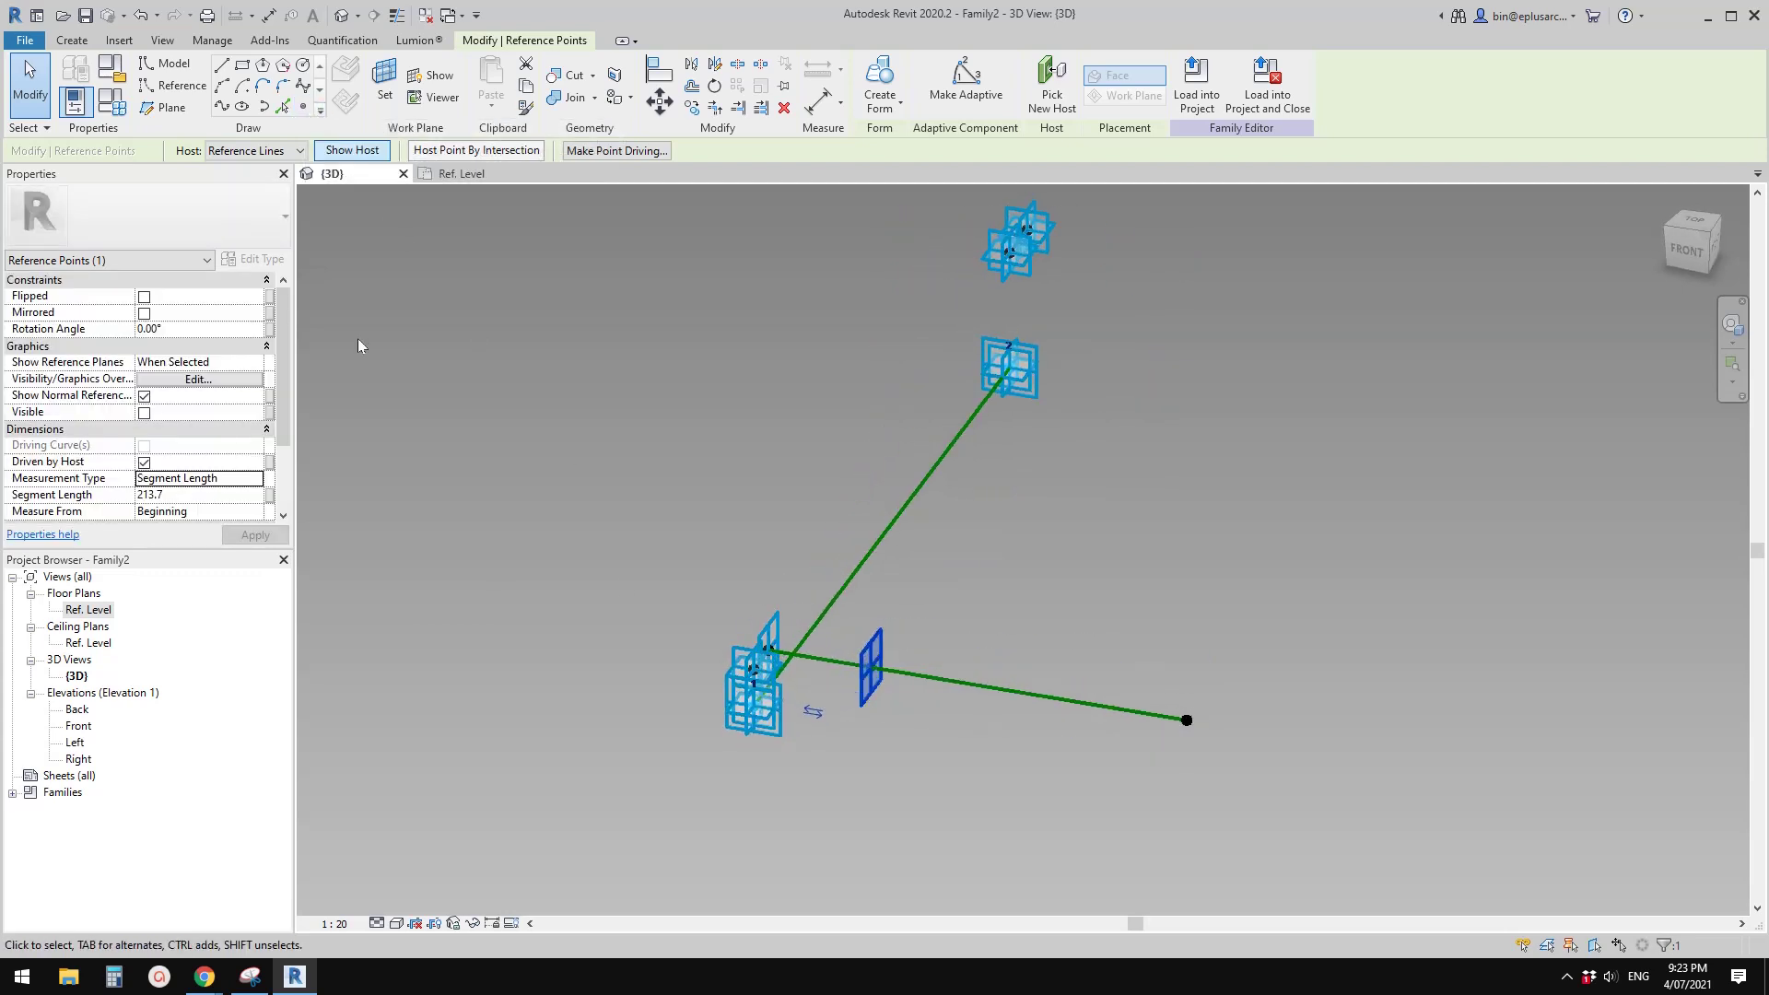
Associate the point's Segment Length with a new family type parameter named OFS
left_click(269, 494)
left_click(466, 599)
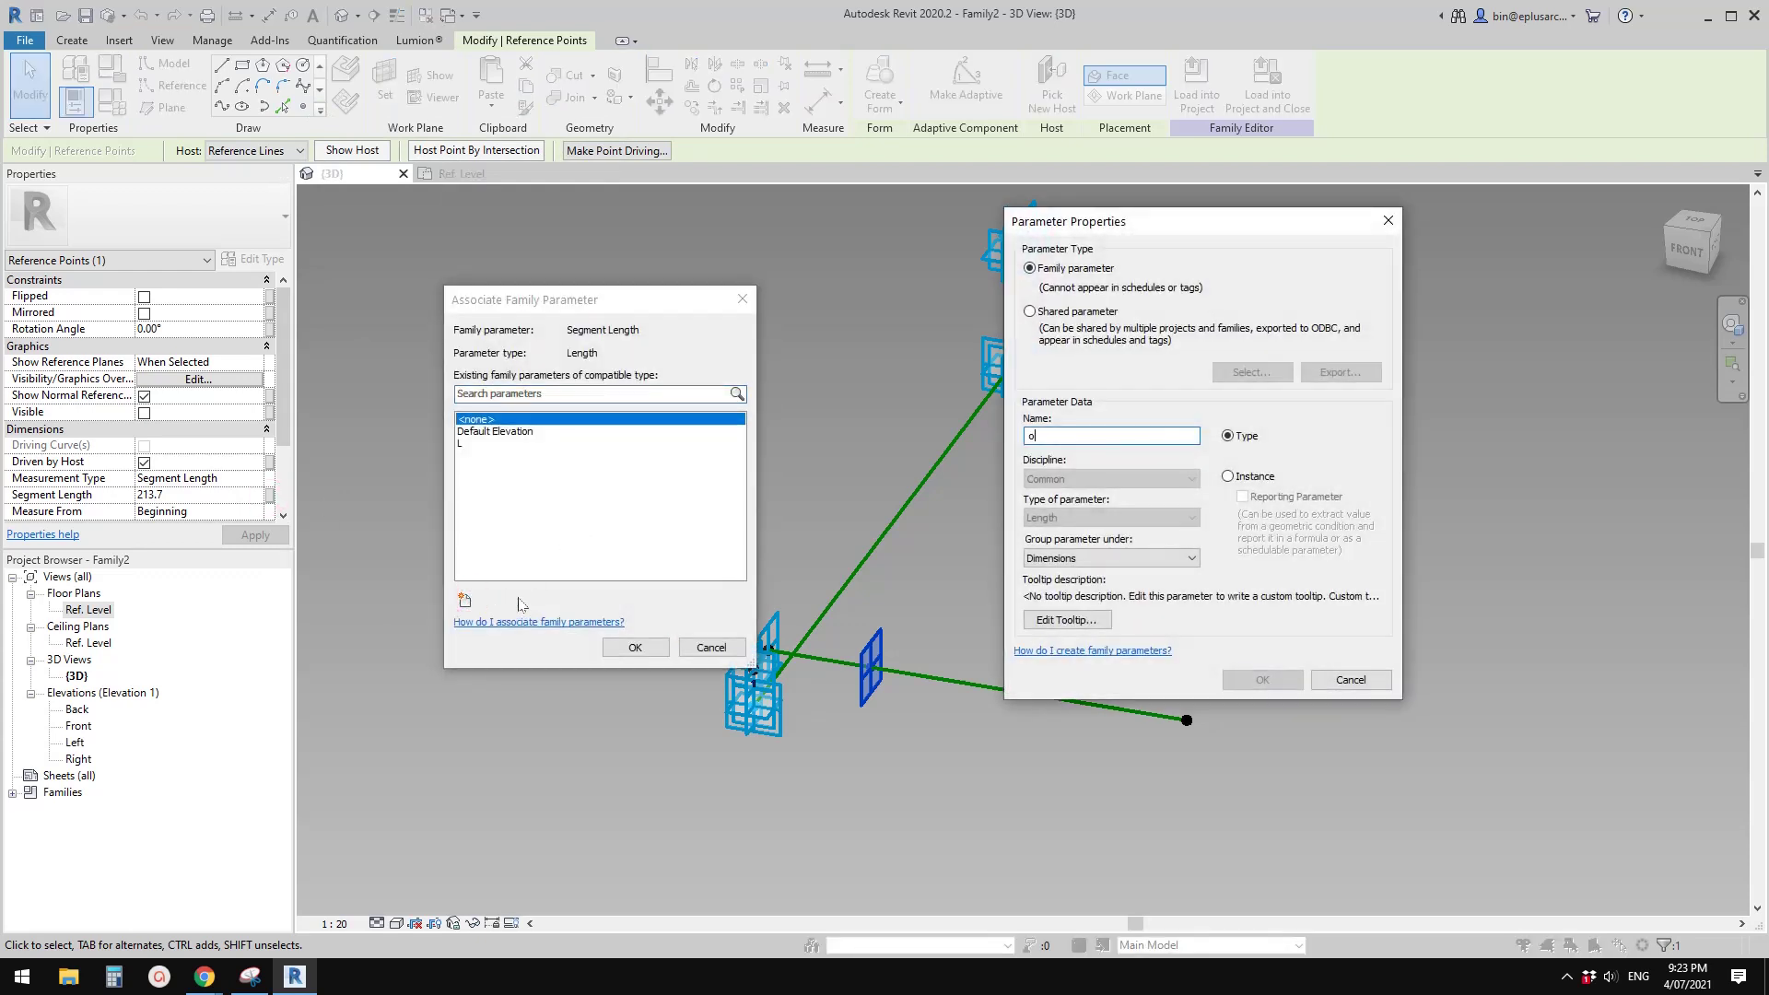
type("of")
key("BackSpace")
type("OFS")
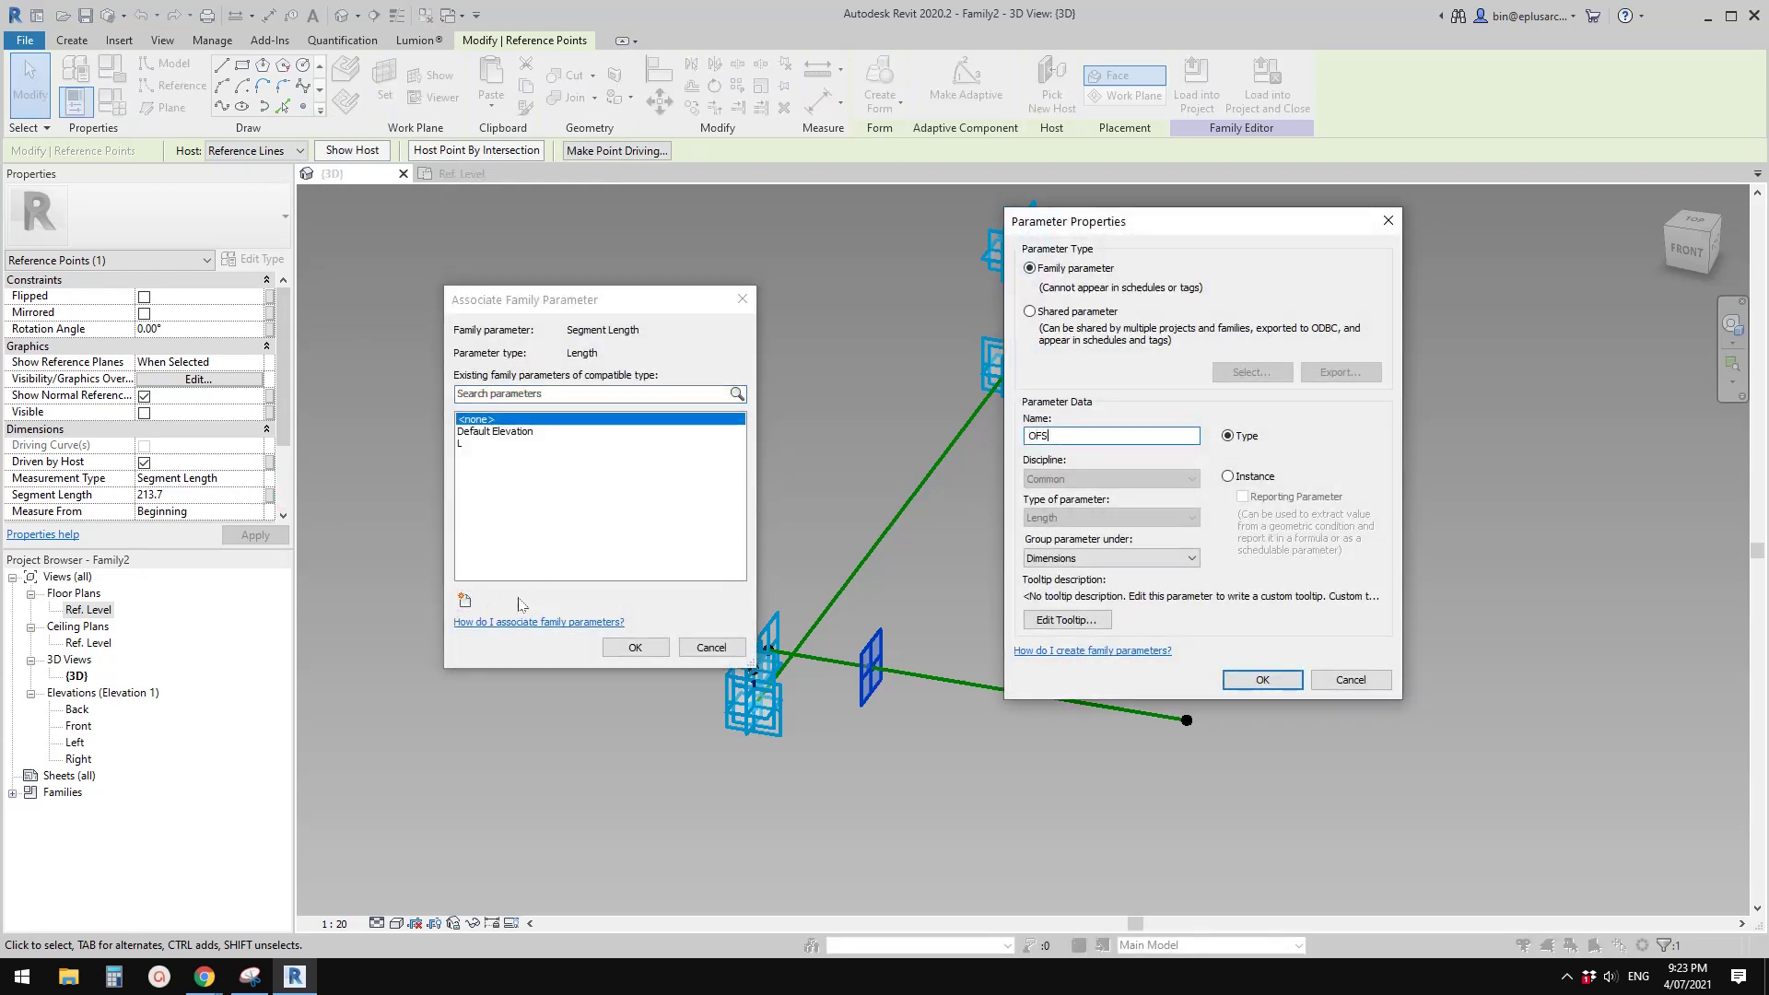
left_click(1262, 679)
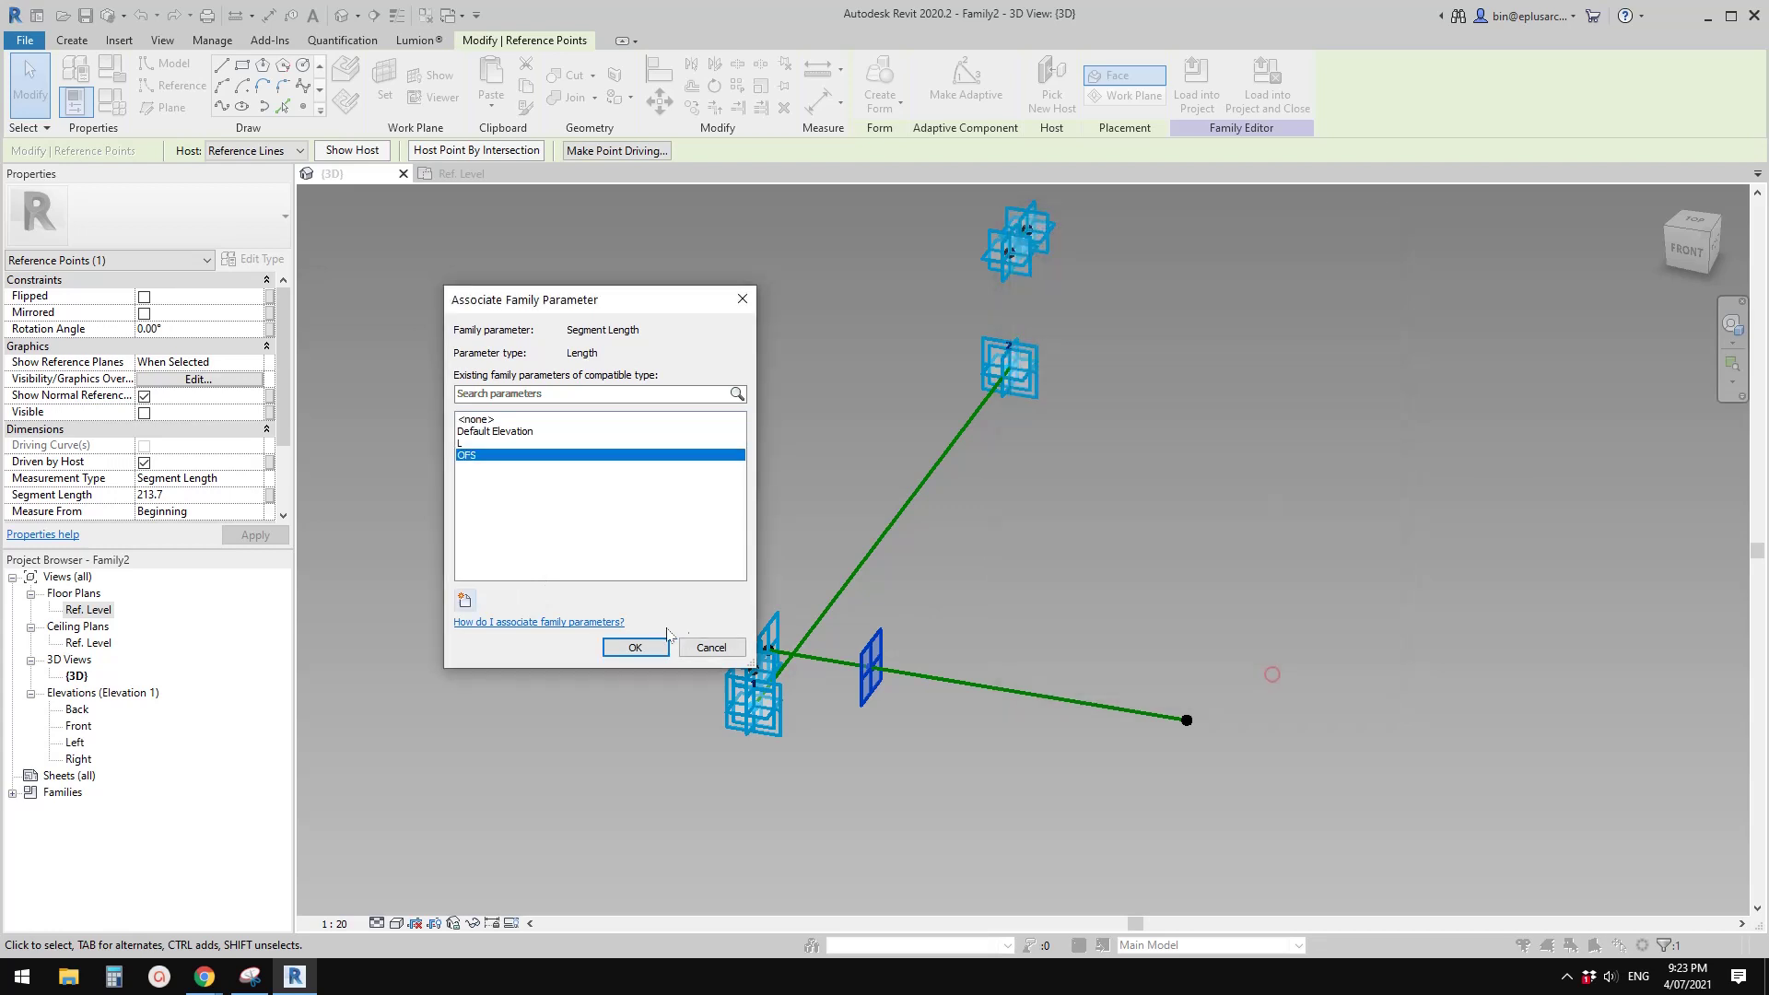
left_click(635, 647)
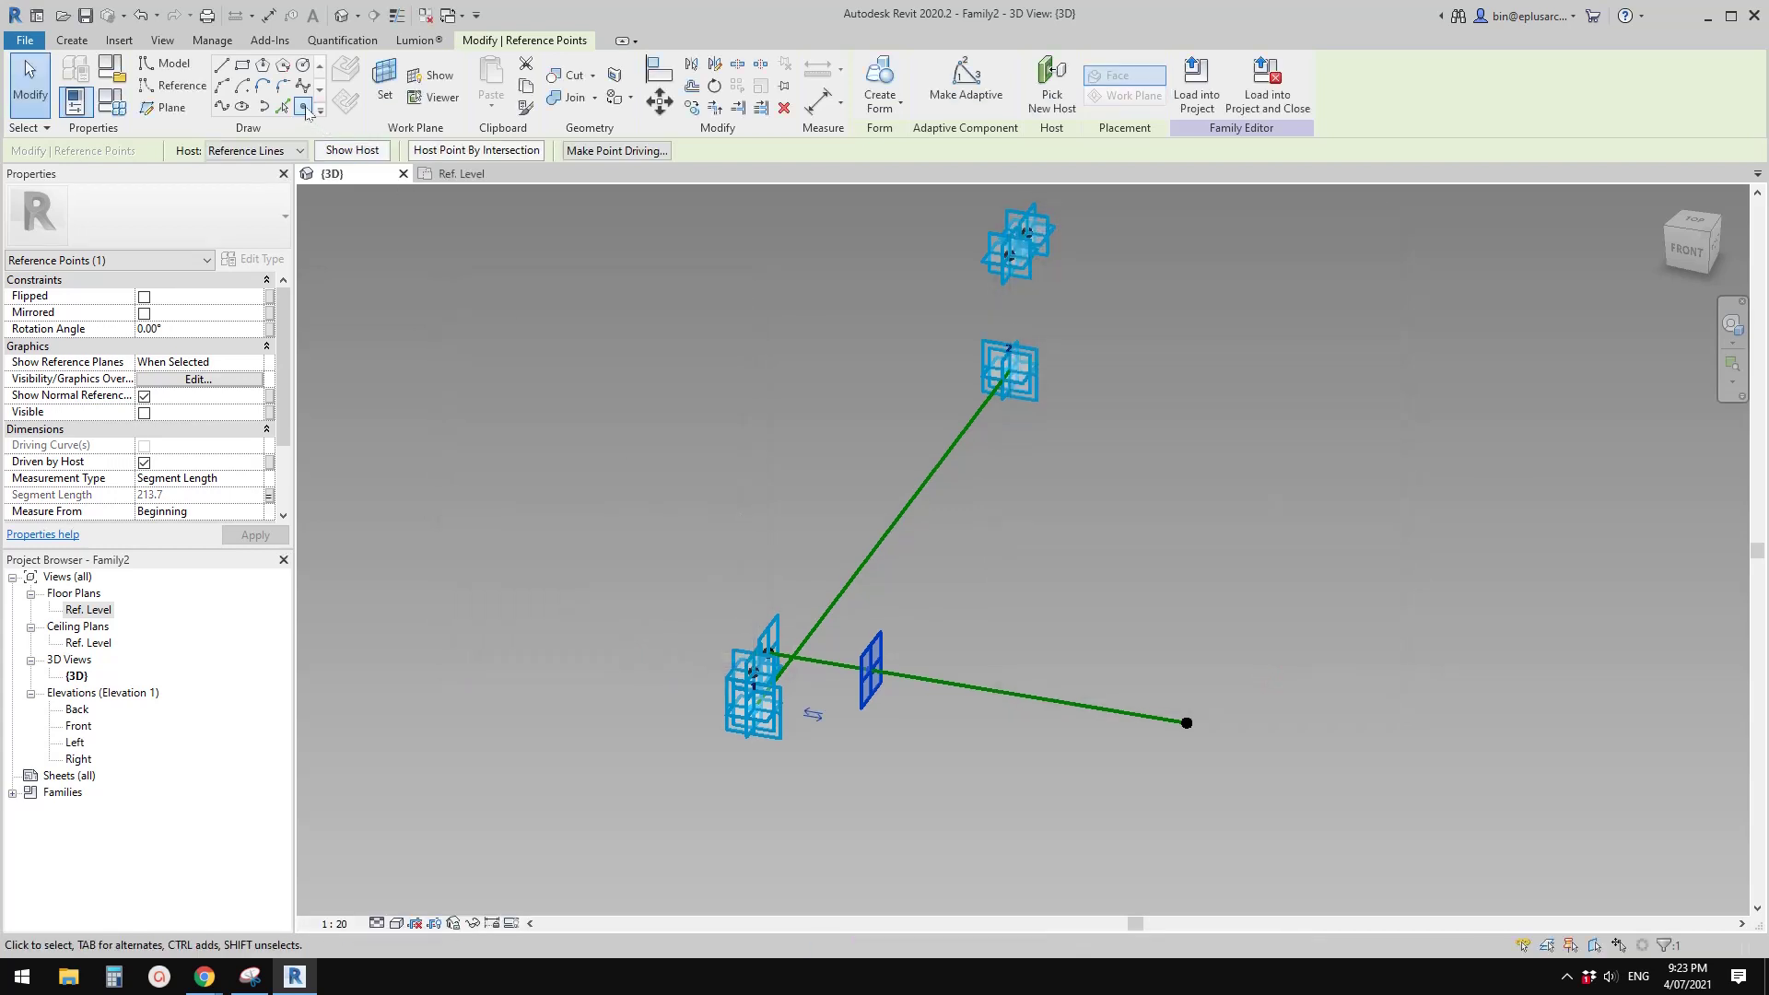
Place a reference point hosted on the horizontal work plane of the OFS-driven point and select the new point
left_click(303, 107)
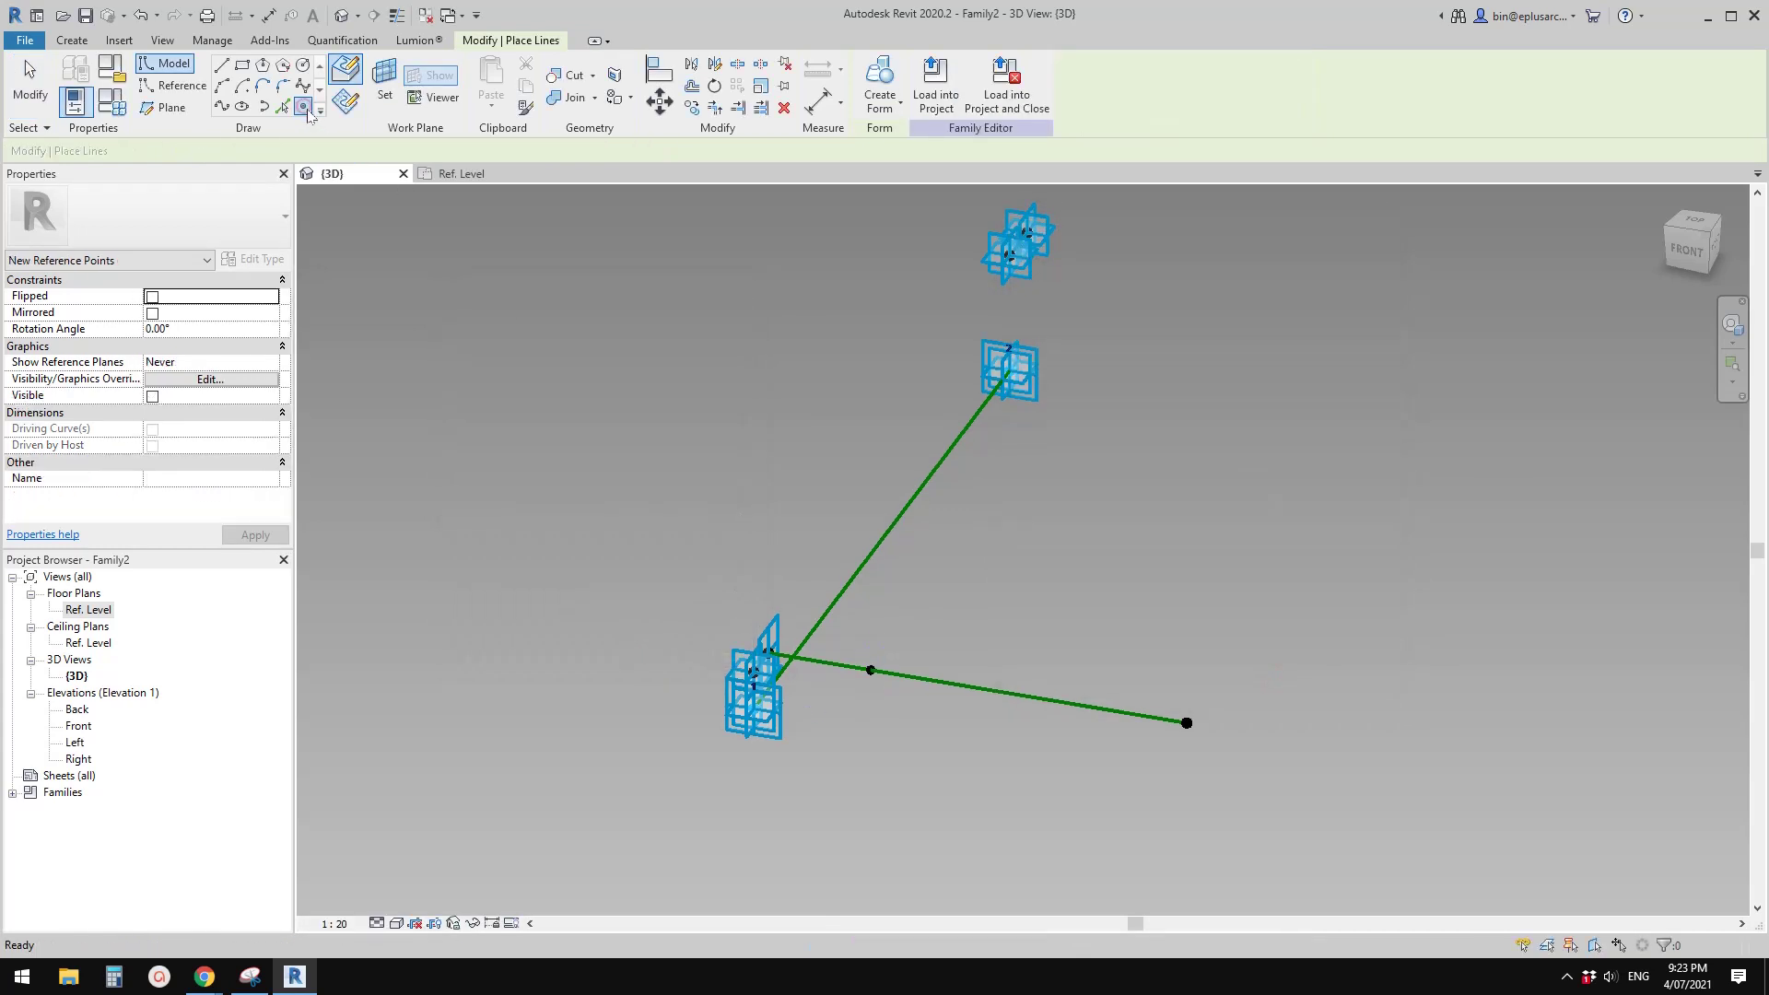
left_click(385, 83)
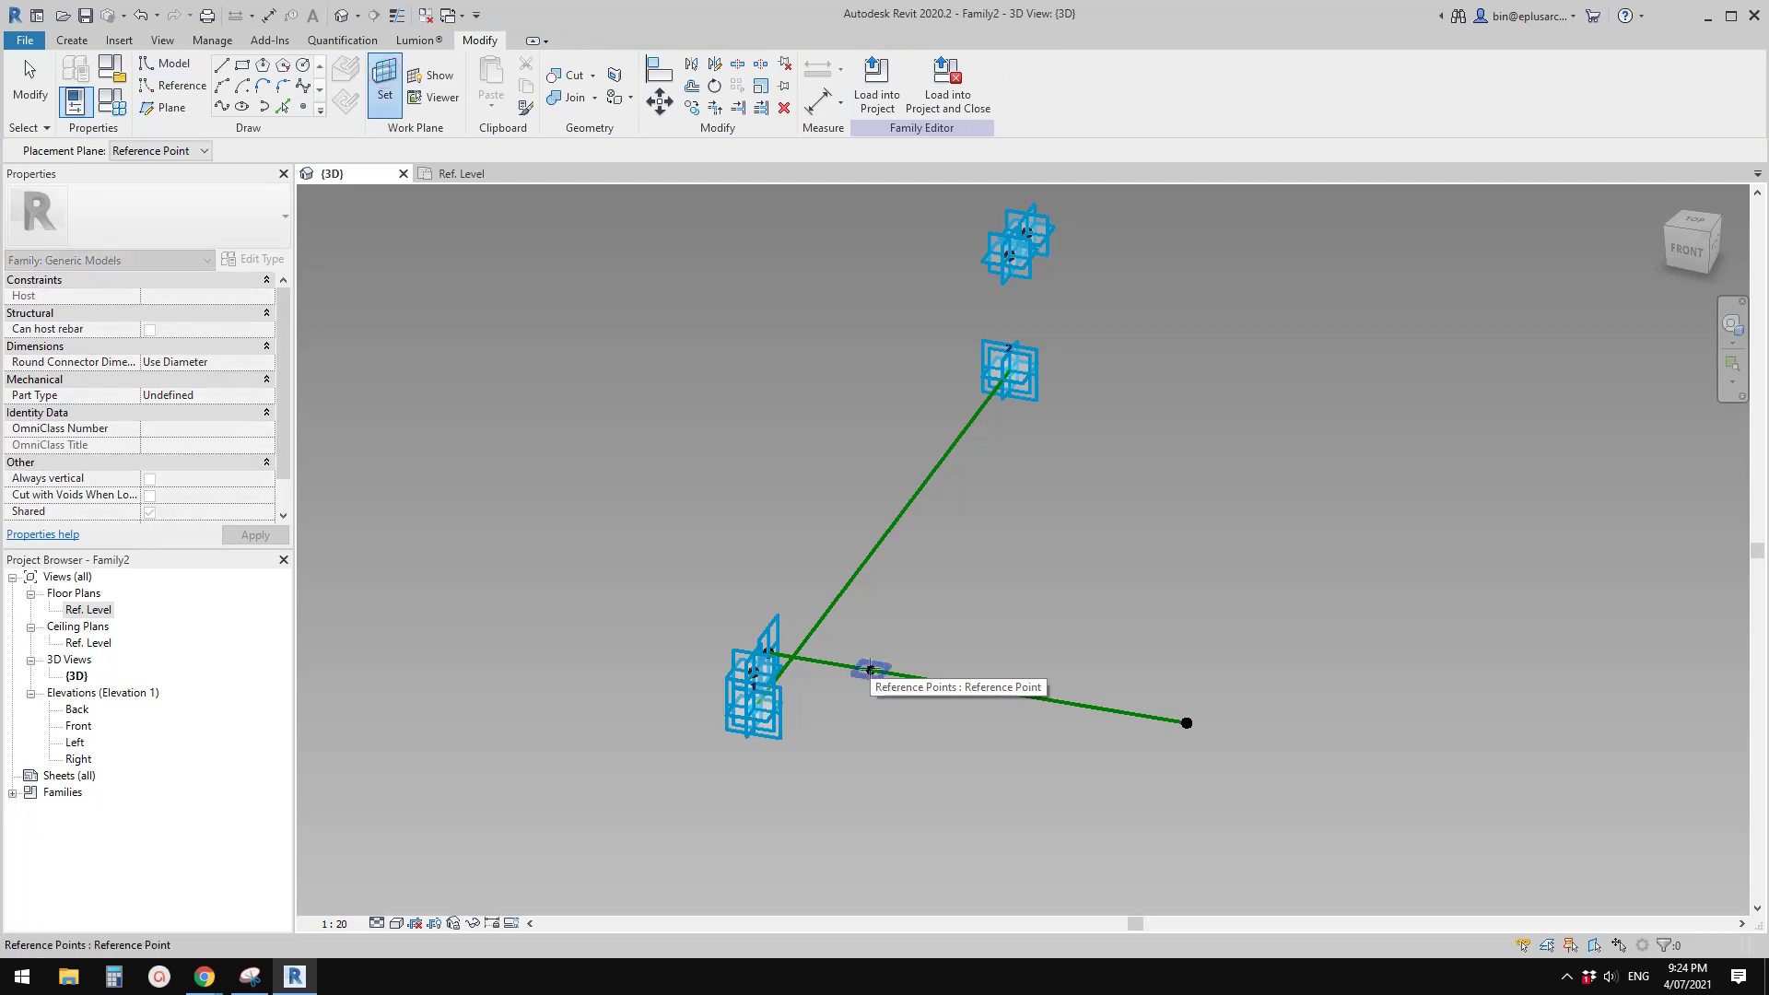
left_click(871, 668)
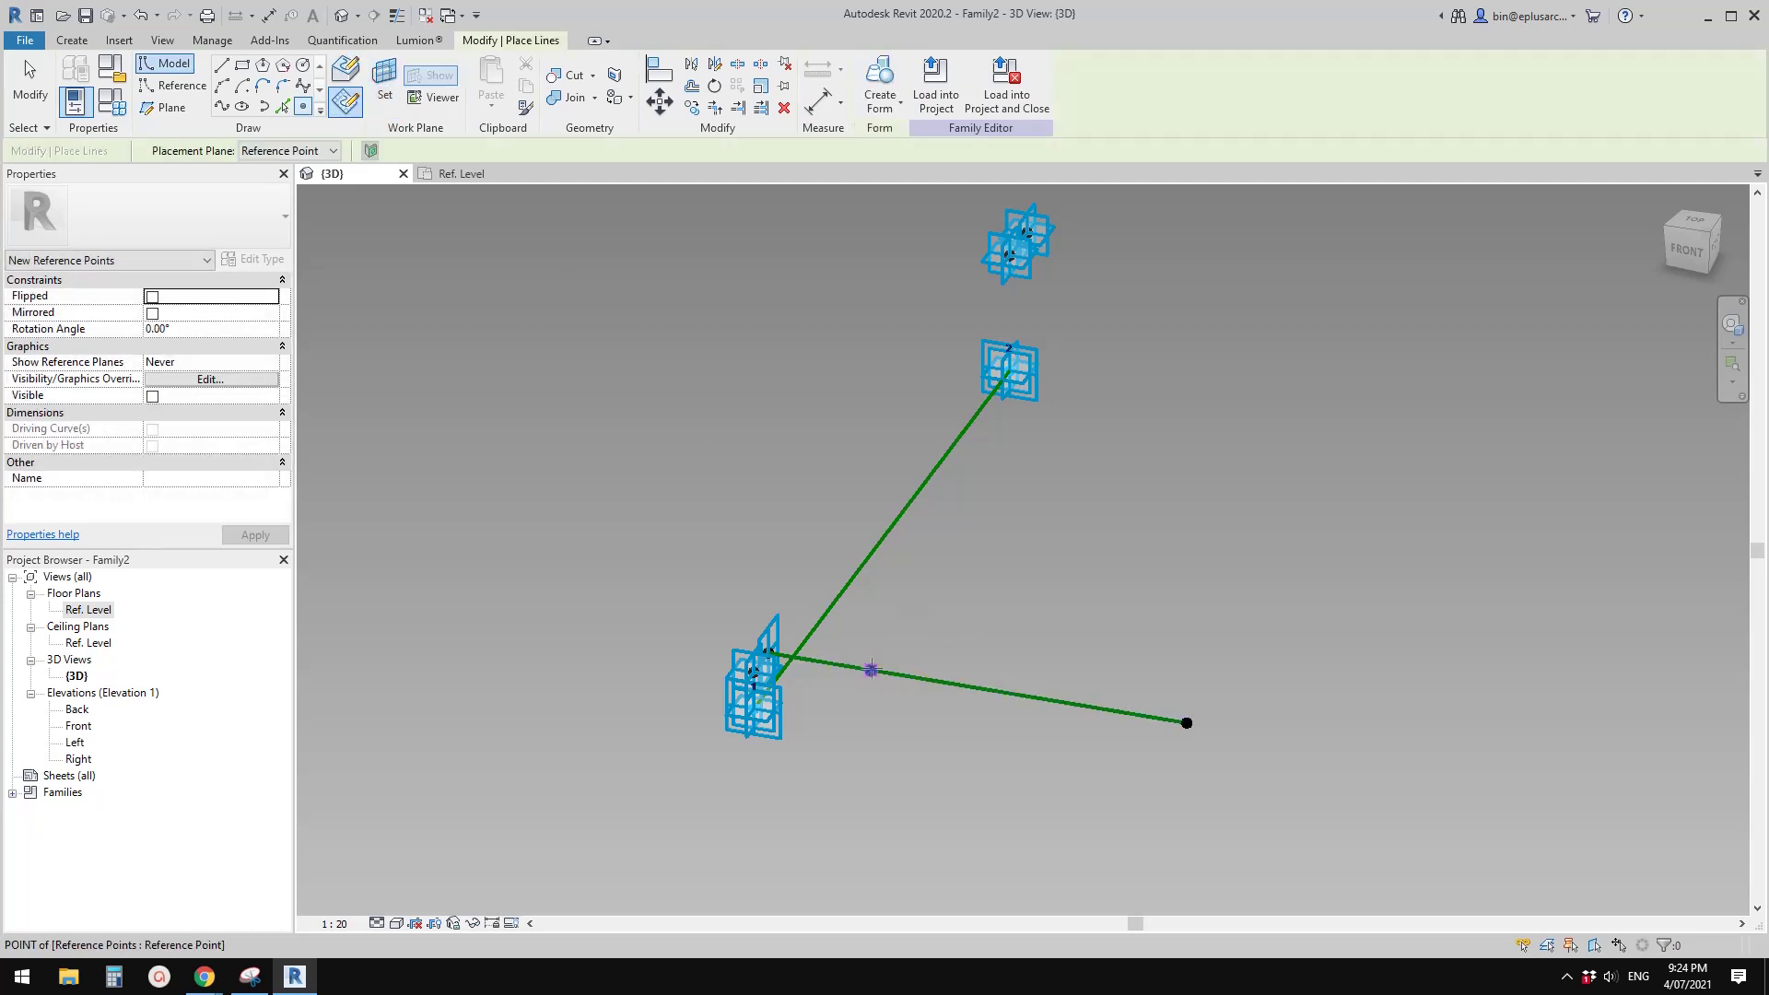
left_click(915, 637)
left_click(952, 548)
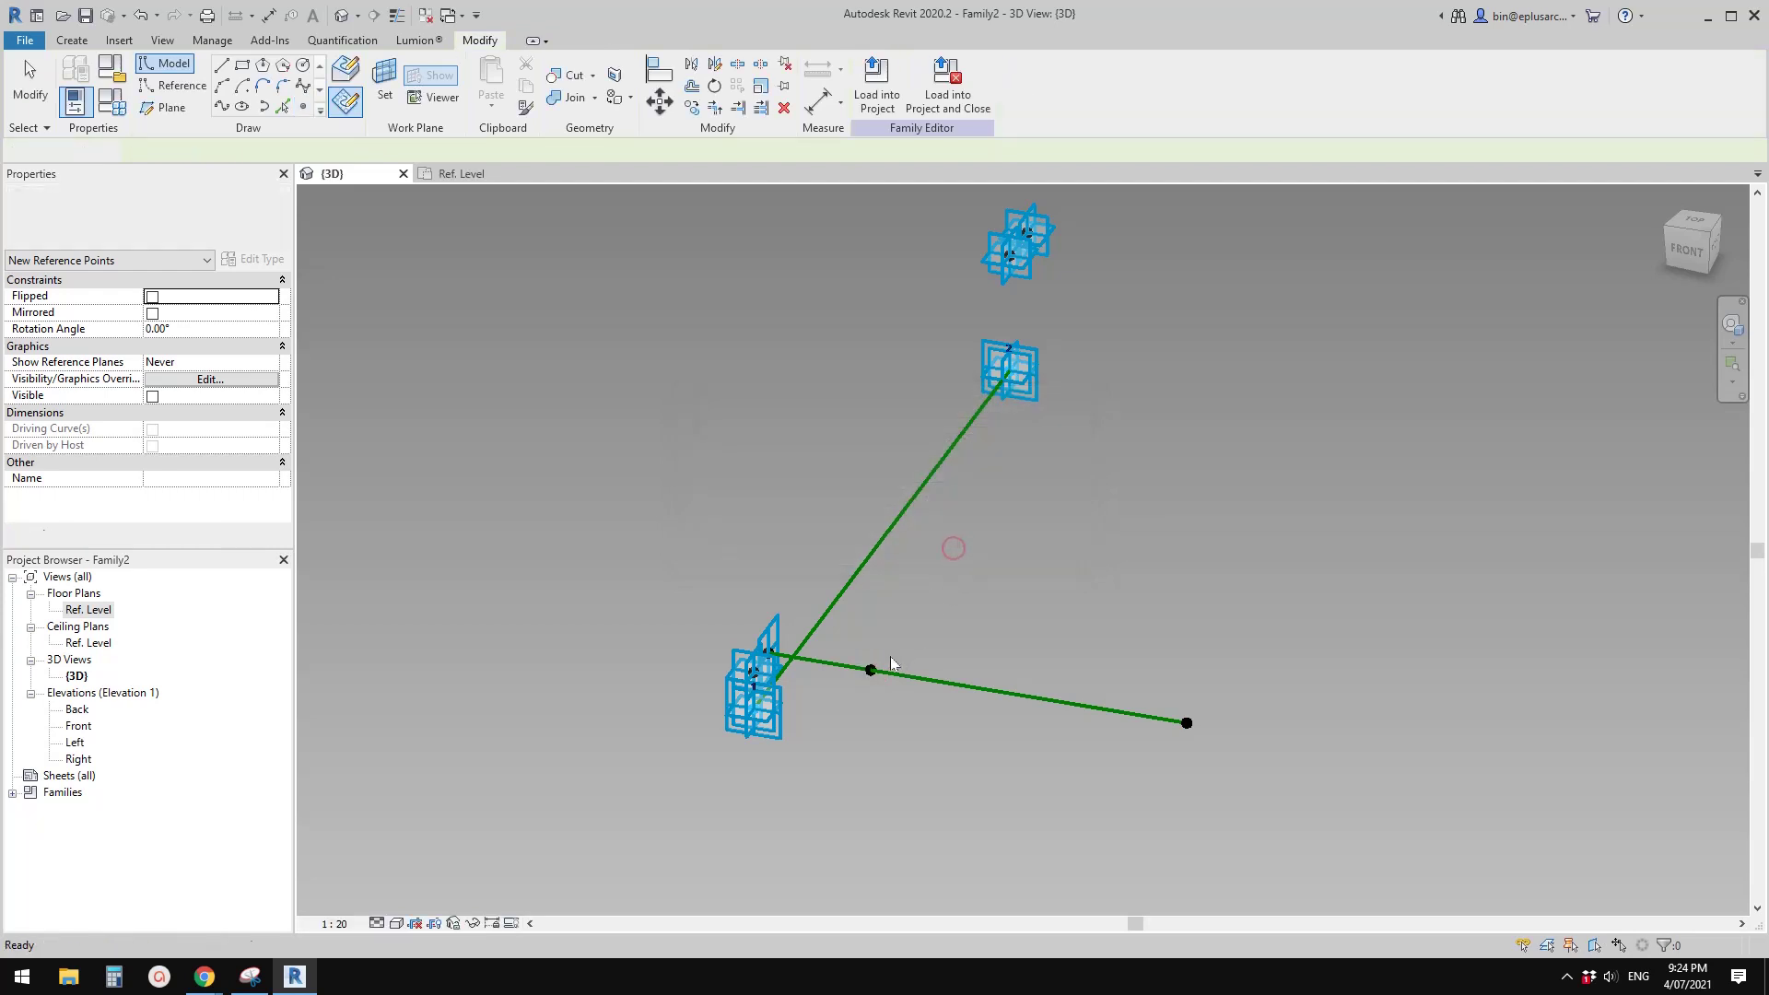
key("Escape")
key("Escape")
left_click(871, 670)
middle_click_drag(880, 682, 903, 548, "shift")
middle_click_drag(906, 695, 948, 678, "shift")
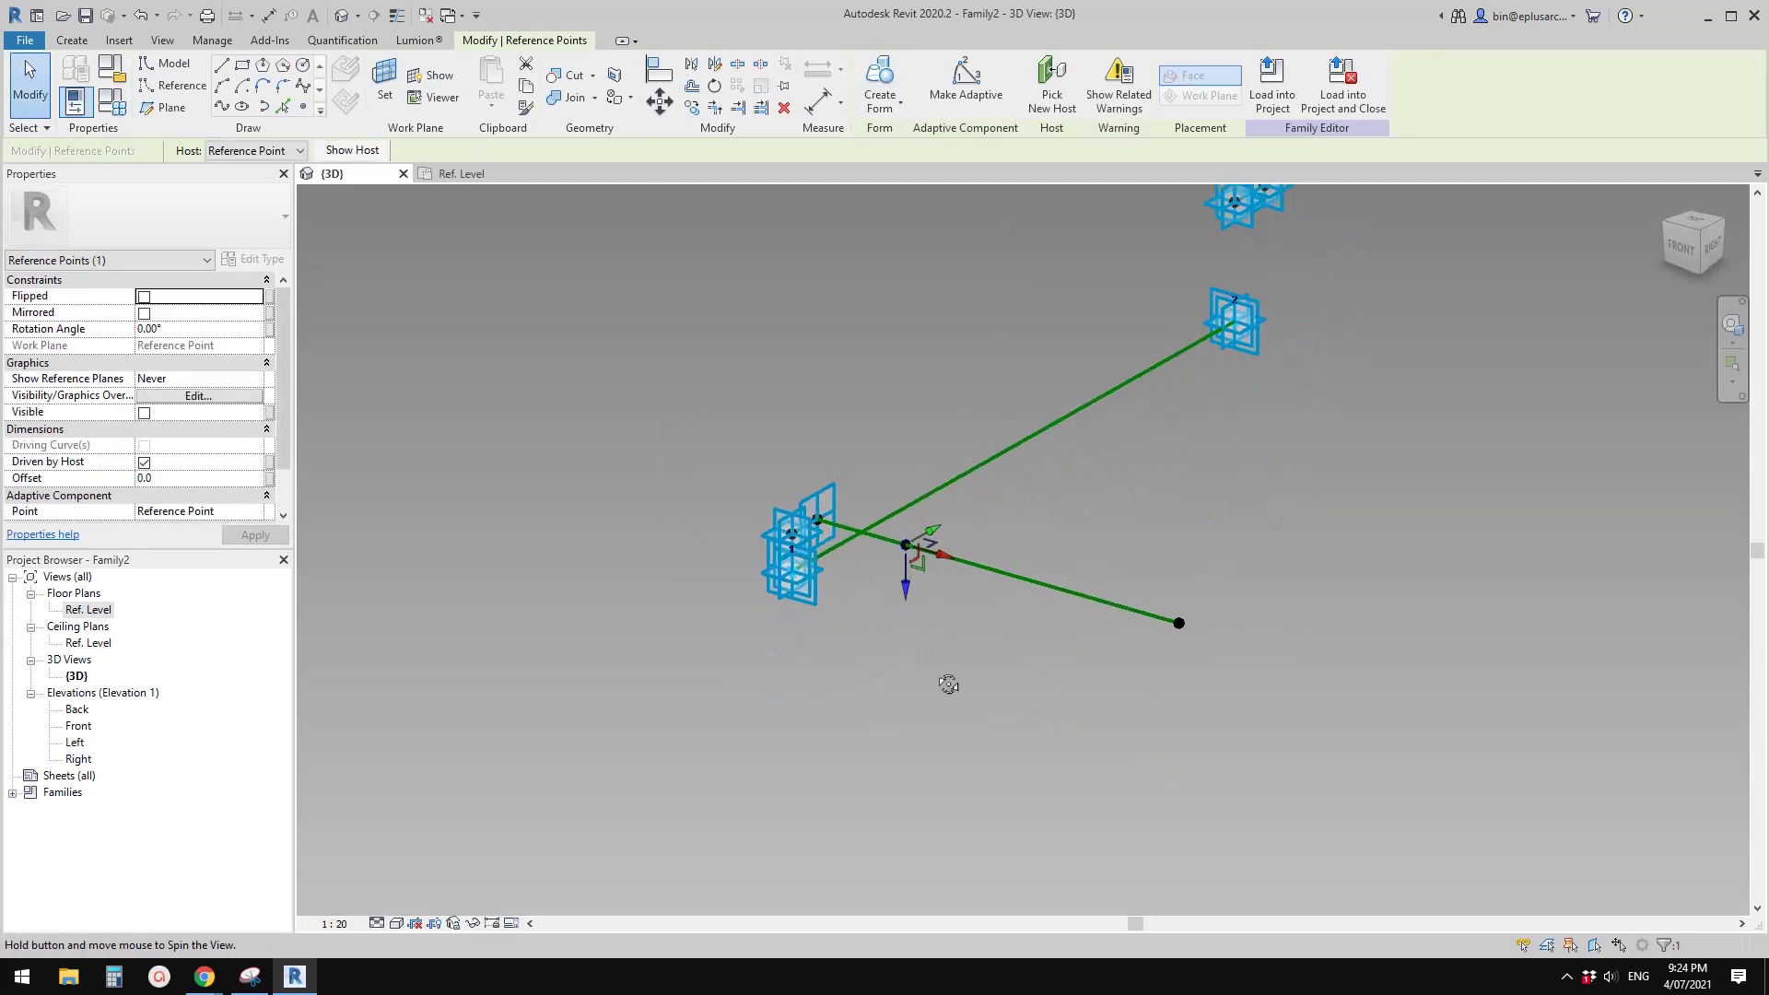
Move the new hosted point about 296 vertically off the reference line and set its OFS-driven host point's Rotation Angle to 180°
left_click_drag(909, 594, 907, 727)
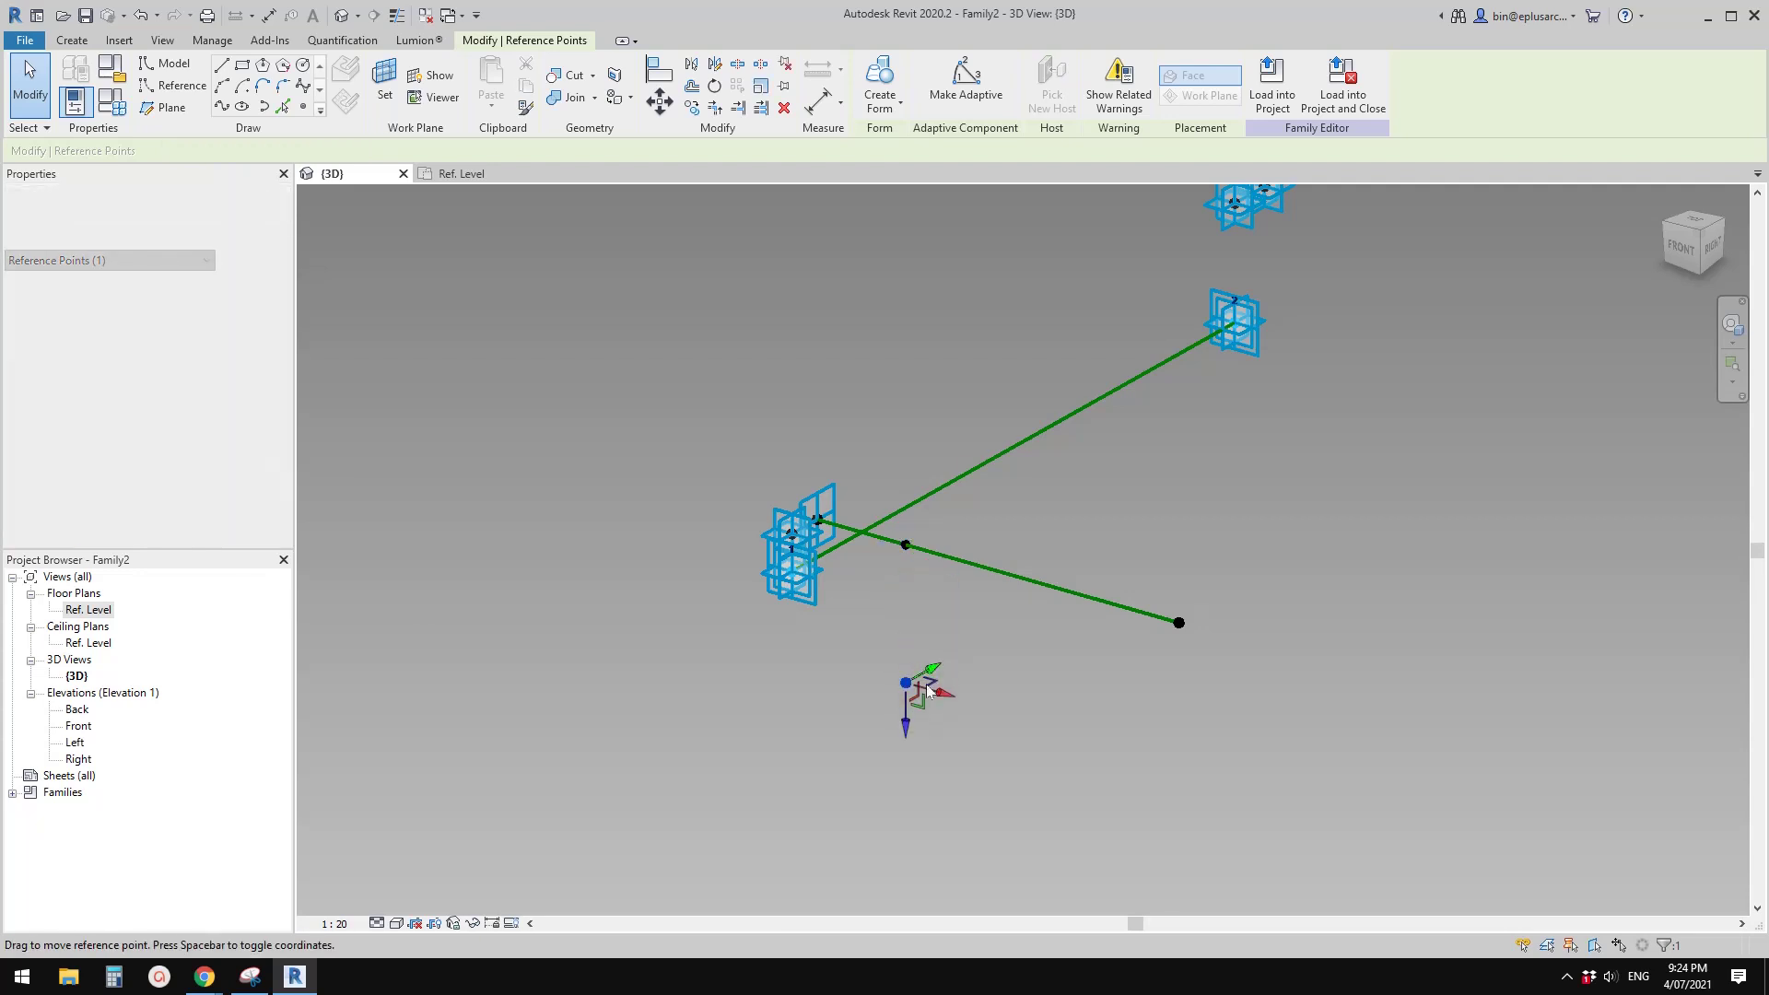
key("Escape")
left_click_drag(880, 475, 927, 575)
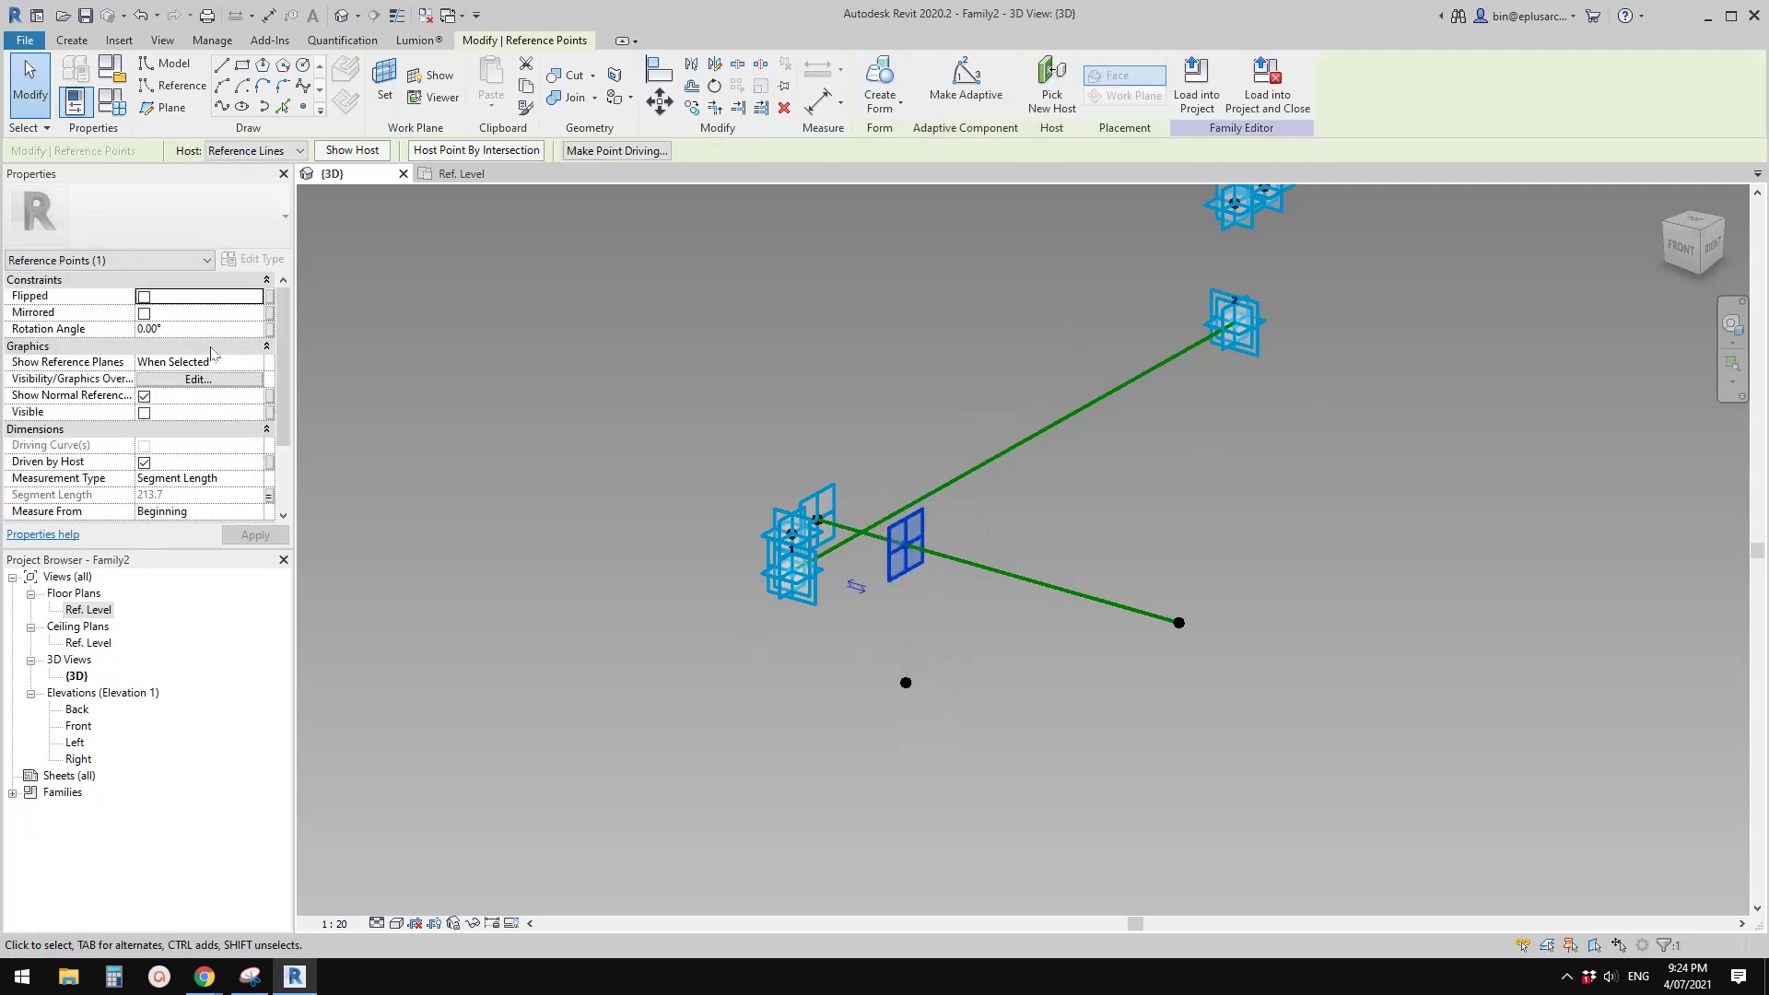
type("18")
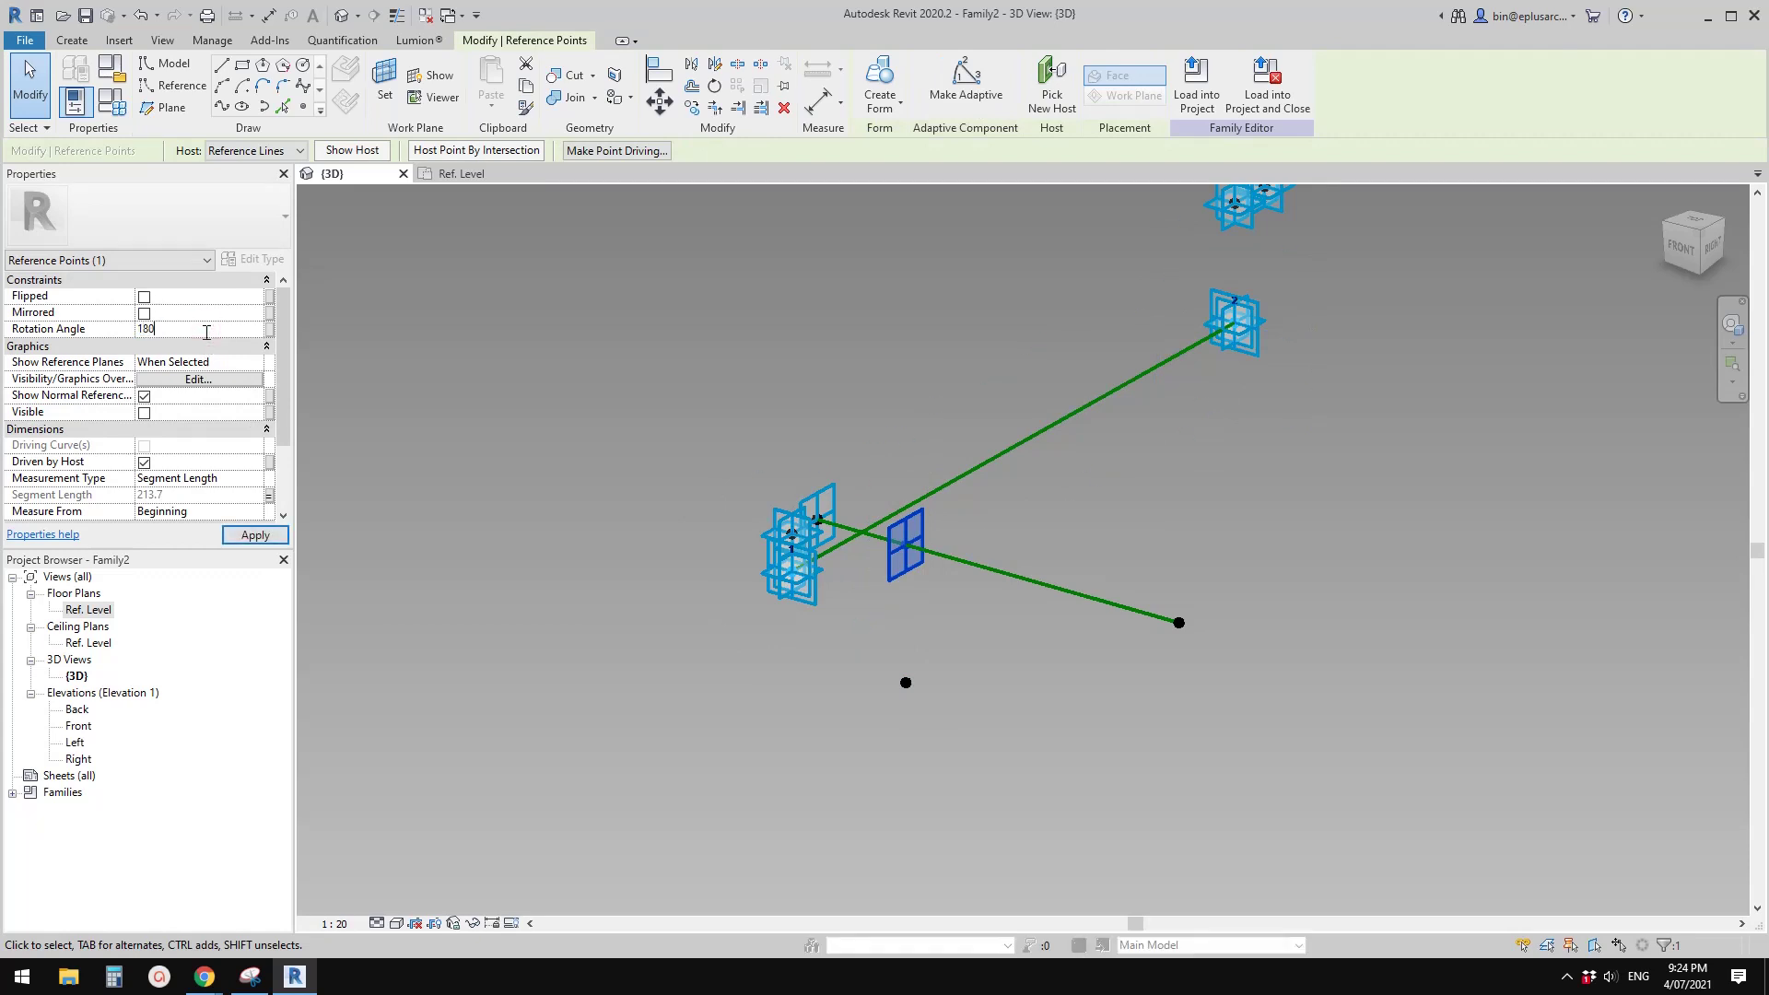
middle_click_drag(837, 350, 846, 352)
left_click(851, 380)
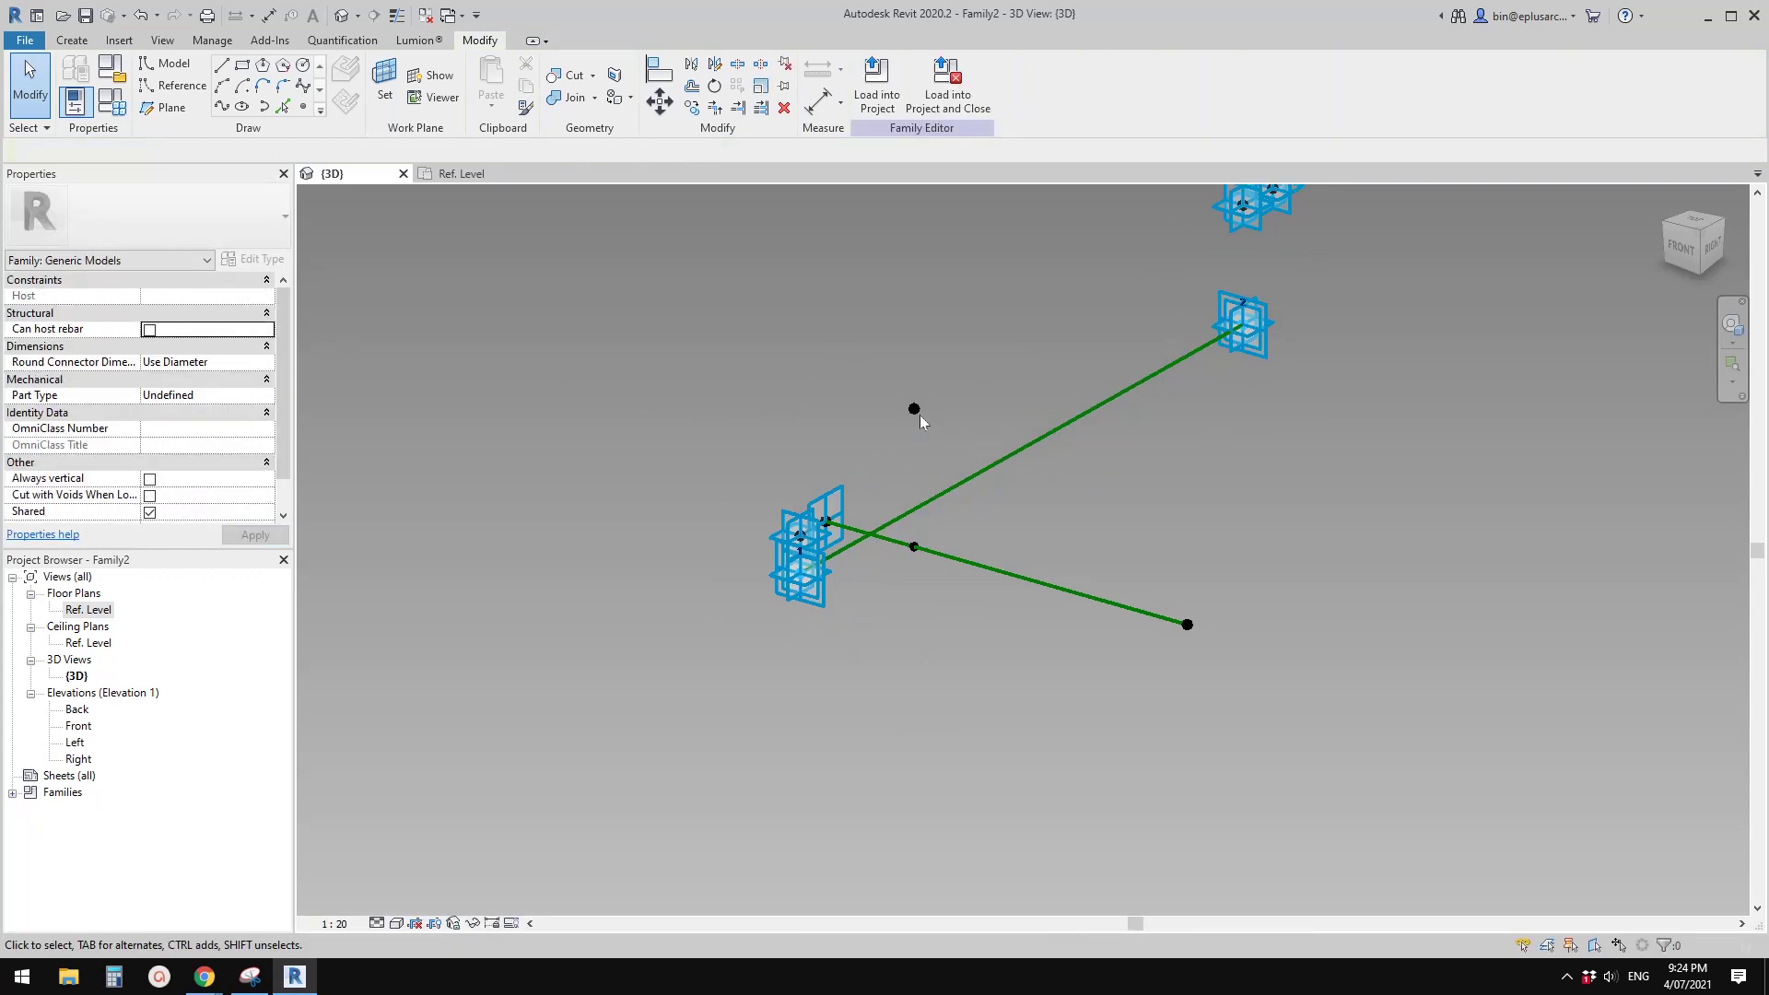
Associate the Offset of the raised point with a new instance family parameter named H
left_click(919, 415)
mouse_move(1023, 403)
middle_mouse_down()
mouse_move(998, 419)
mouse_move(1008, 395)
middle_mouse_up()
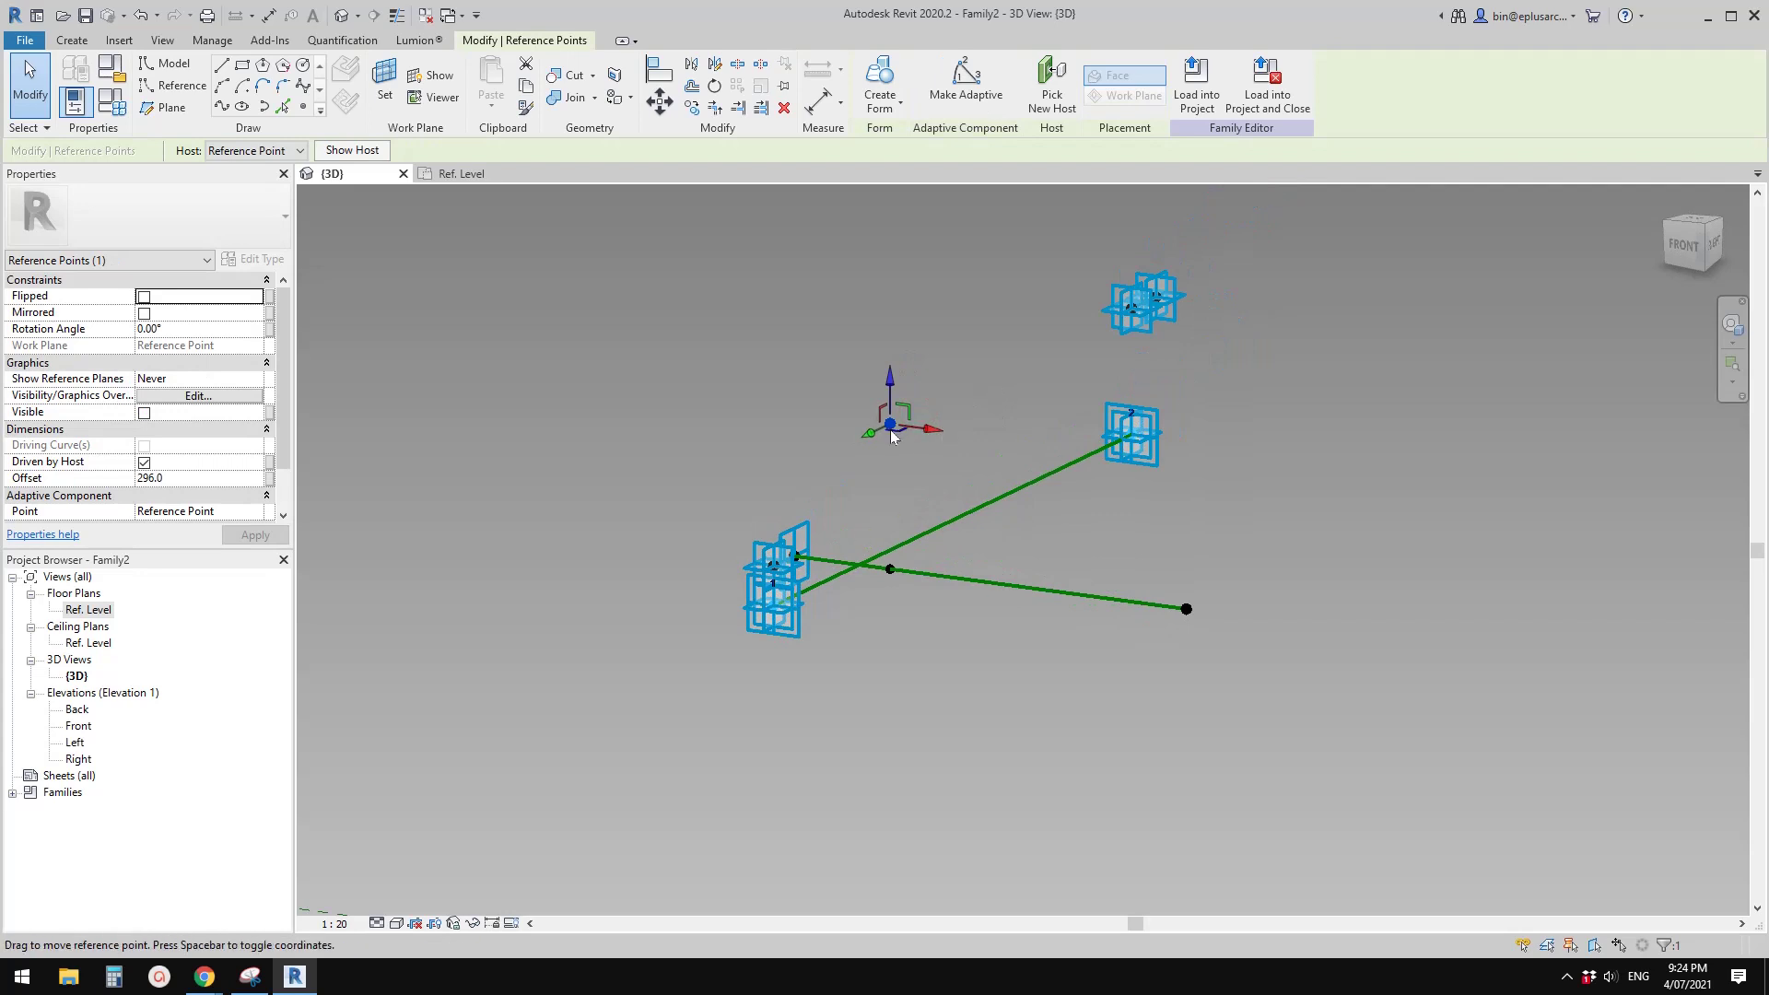
left_click(269, 478)
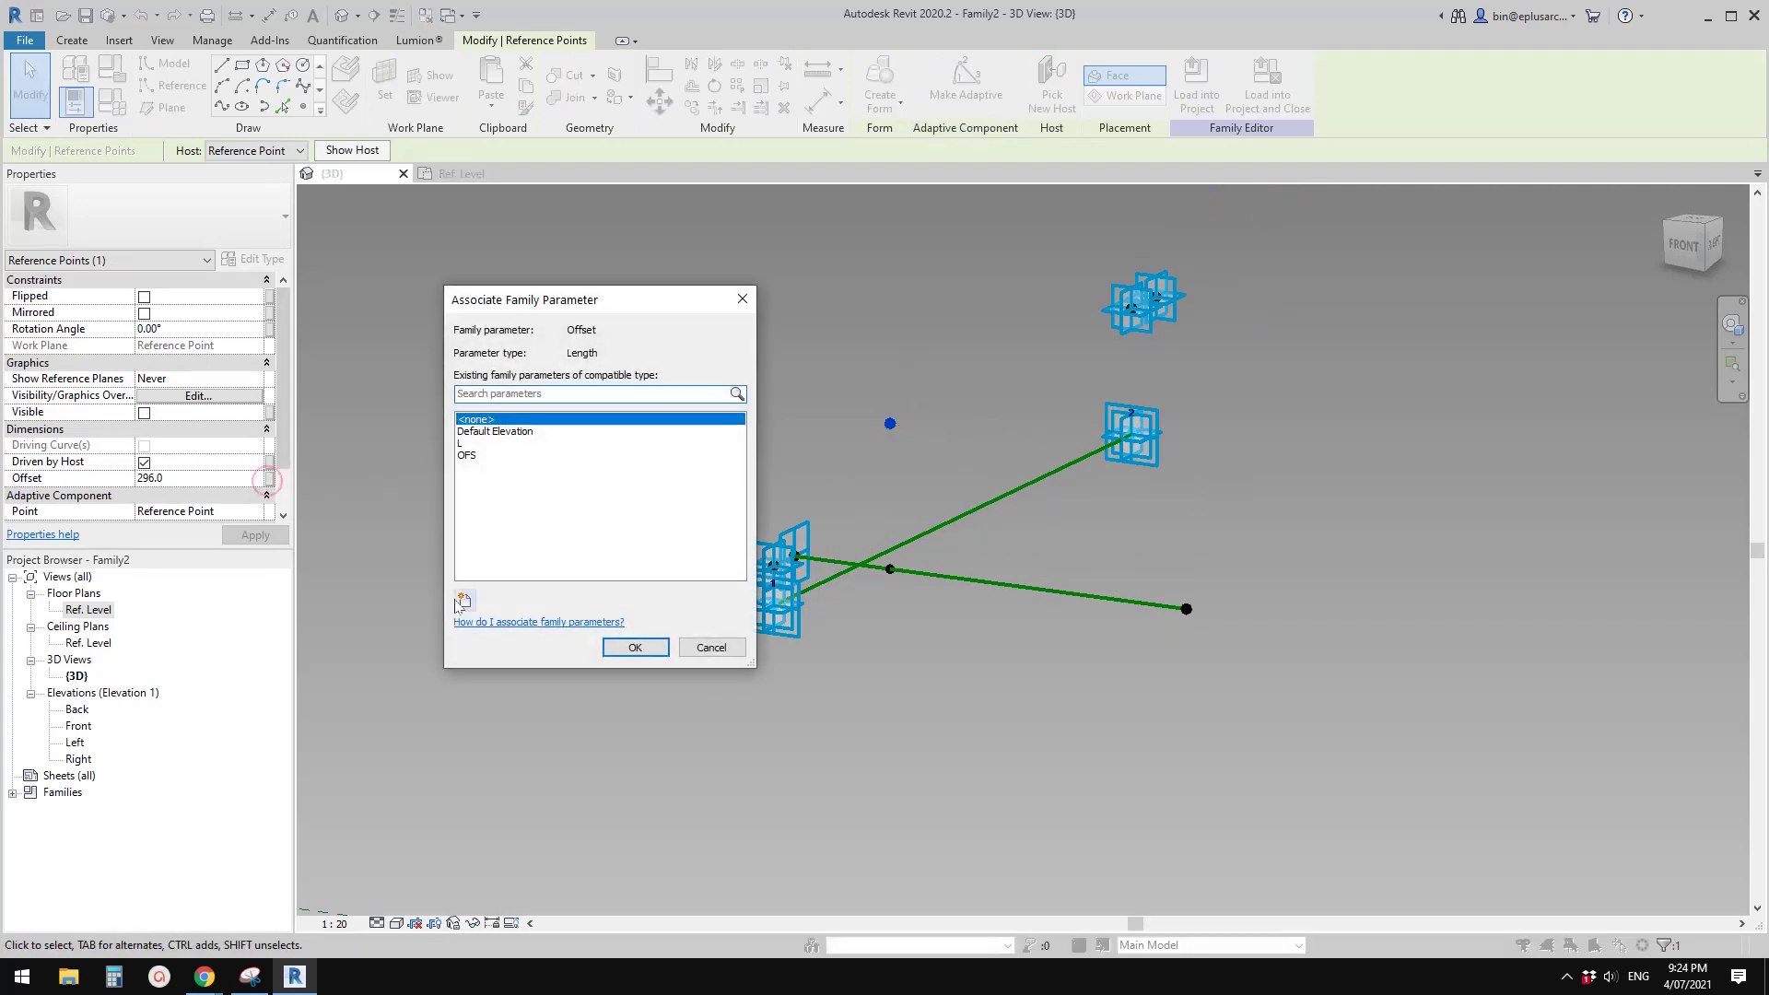
left_click(463, 600)
type("h")
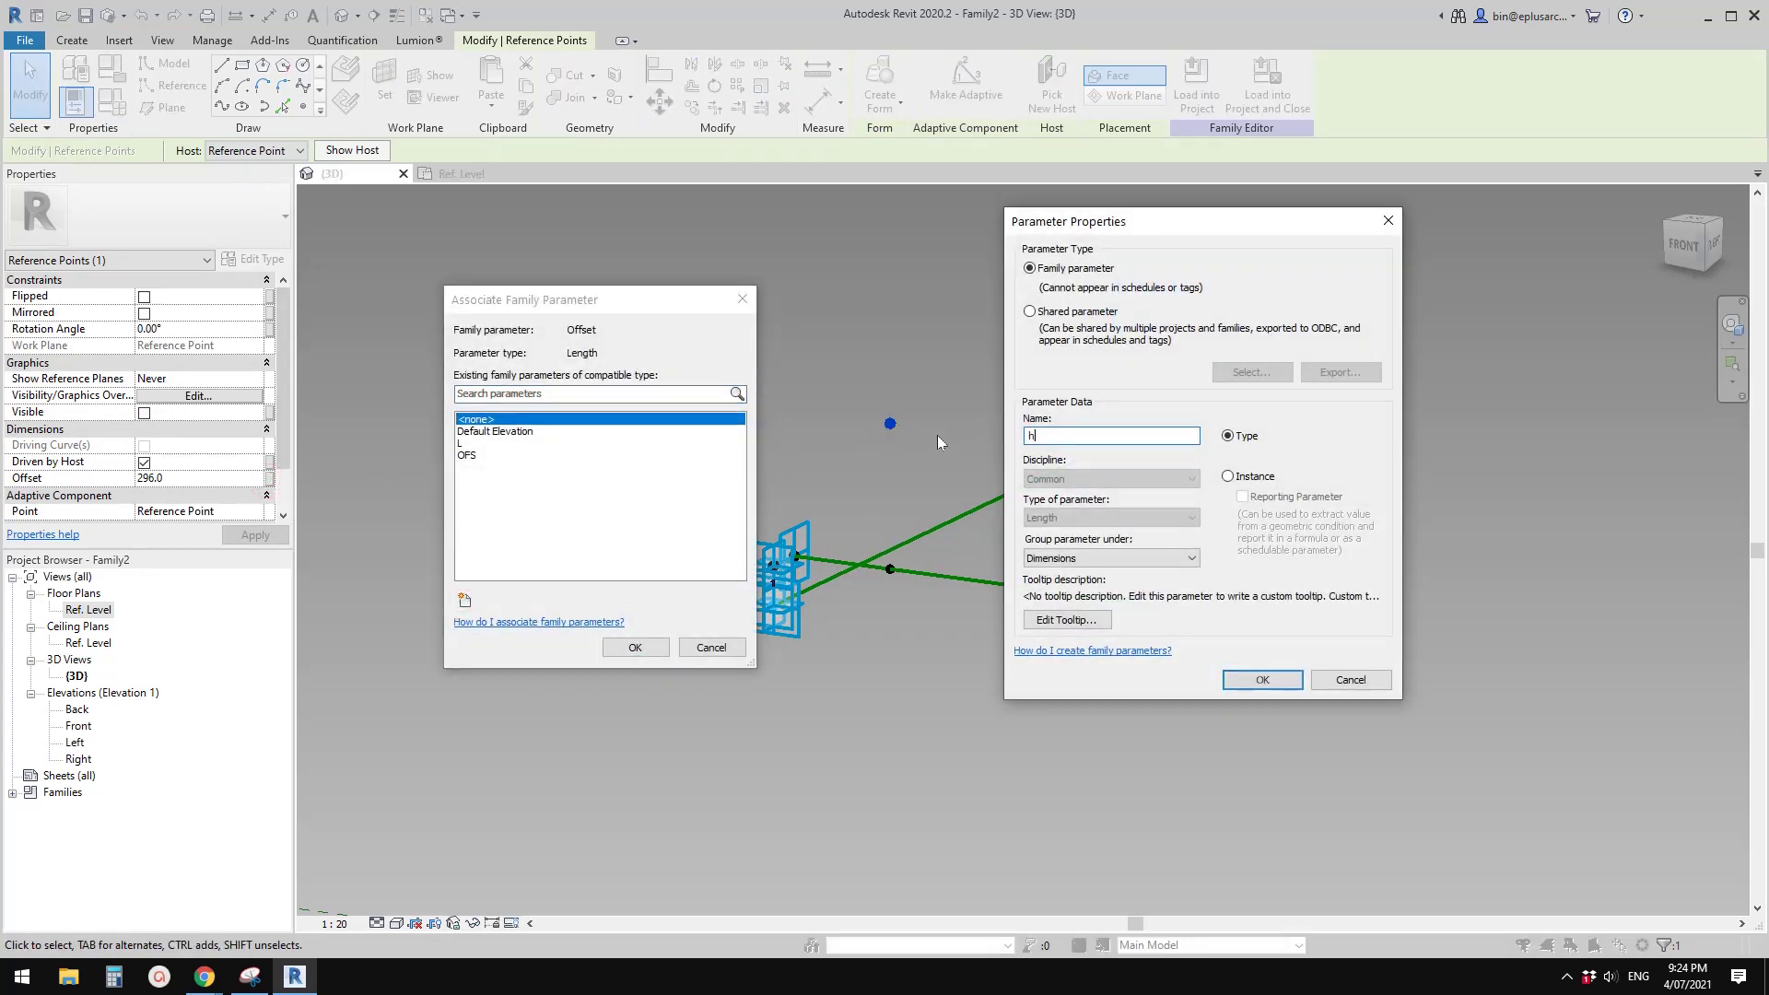
key("BackSpace")
type("H")
left_click(1228, 476)
left_click(1261, 679)
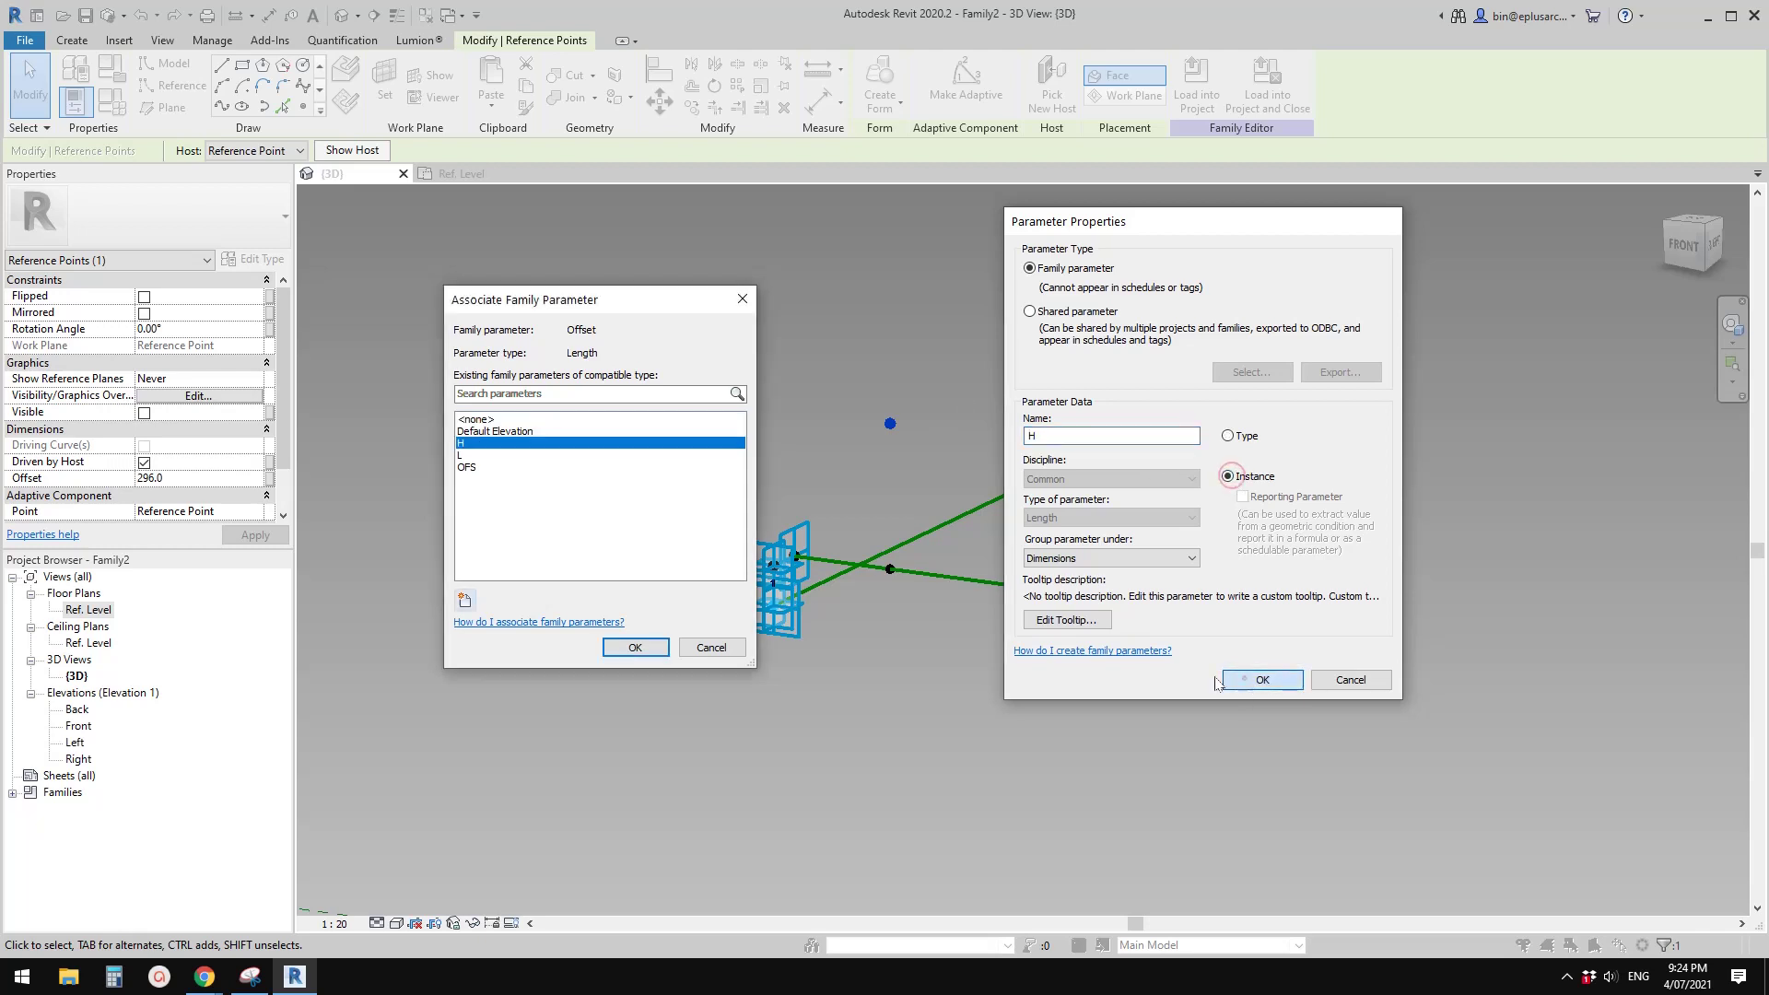
left_click(636, 647)
middle_click_drag(944, 512, 932, 557, "shift")
left_click(949, 539)
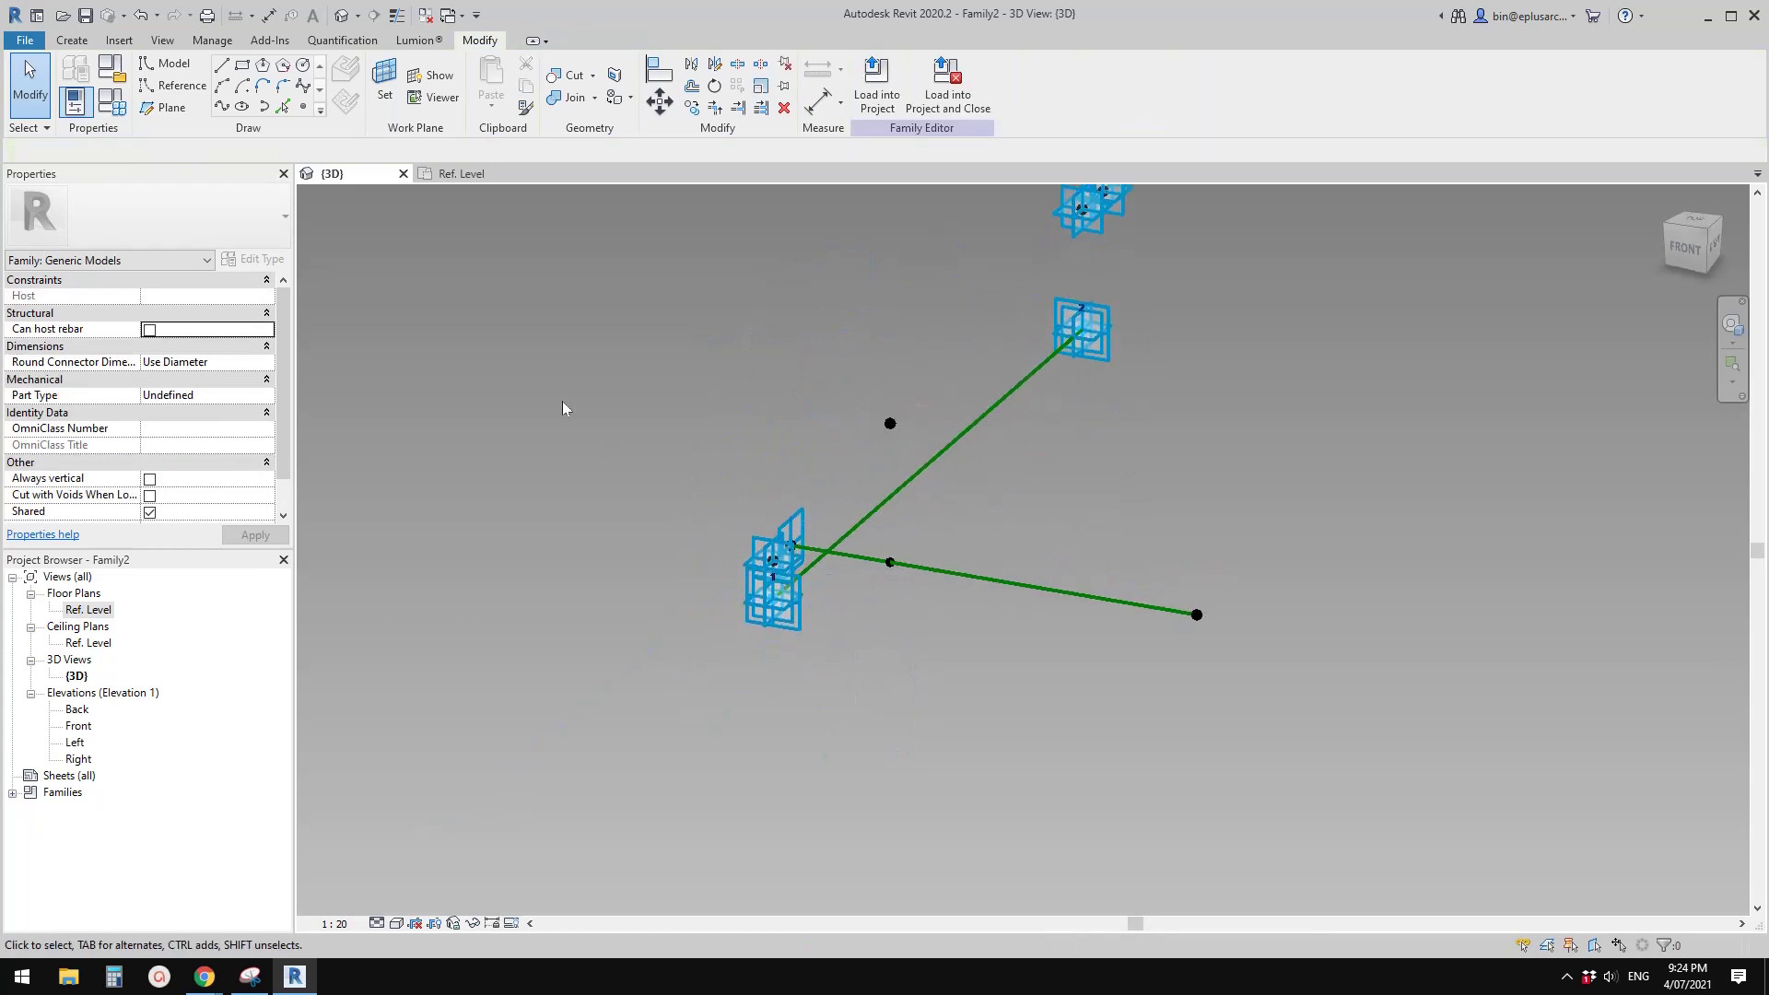
Set the family parameter H to 1000 in the Family Types
left_click(111, 101)
left_click_drag(399, 146, 449, 150)
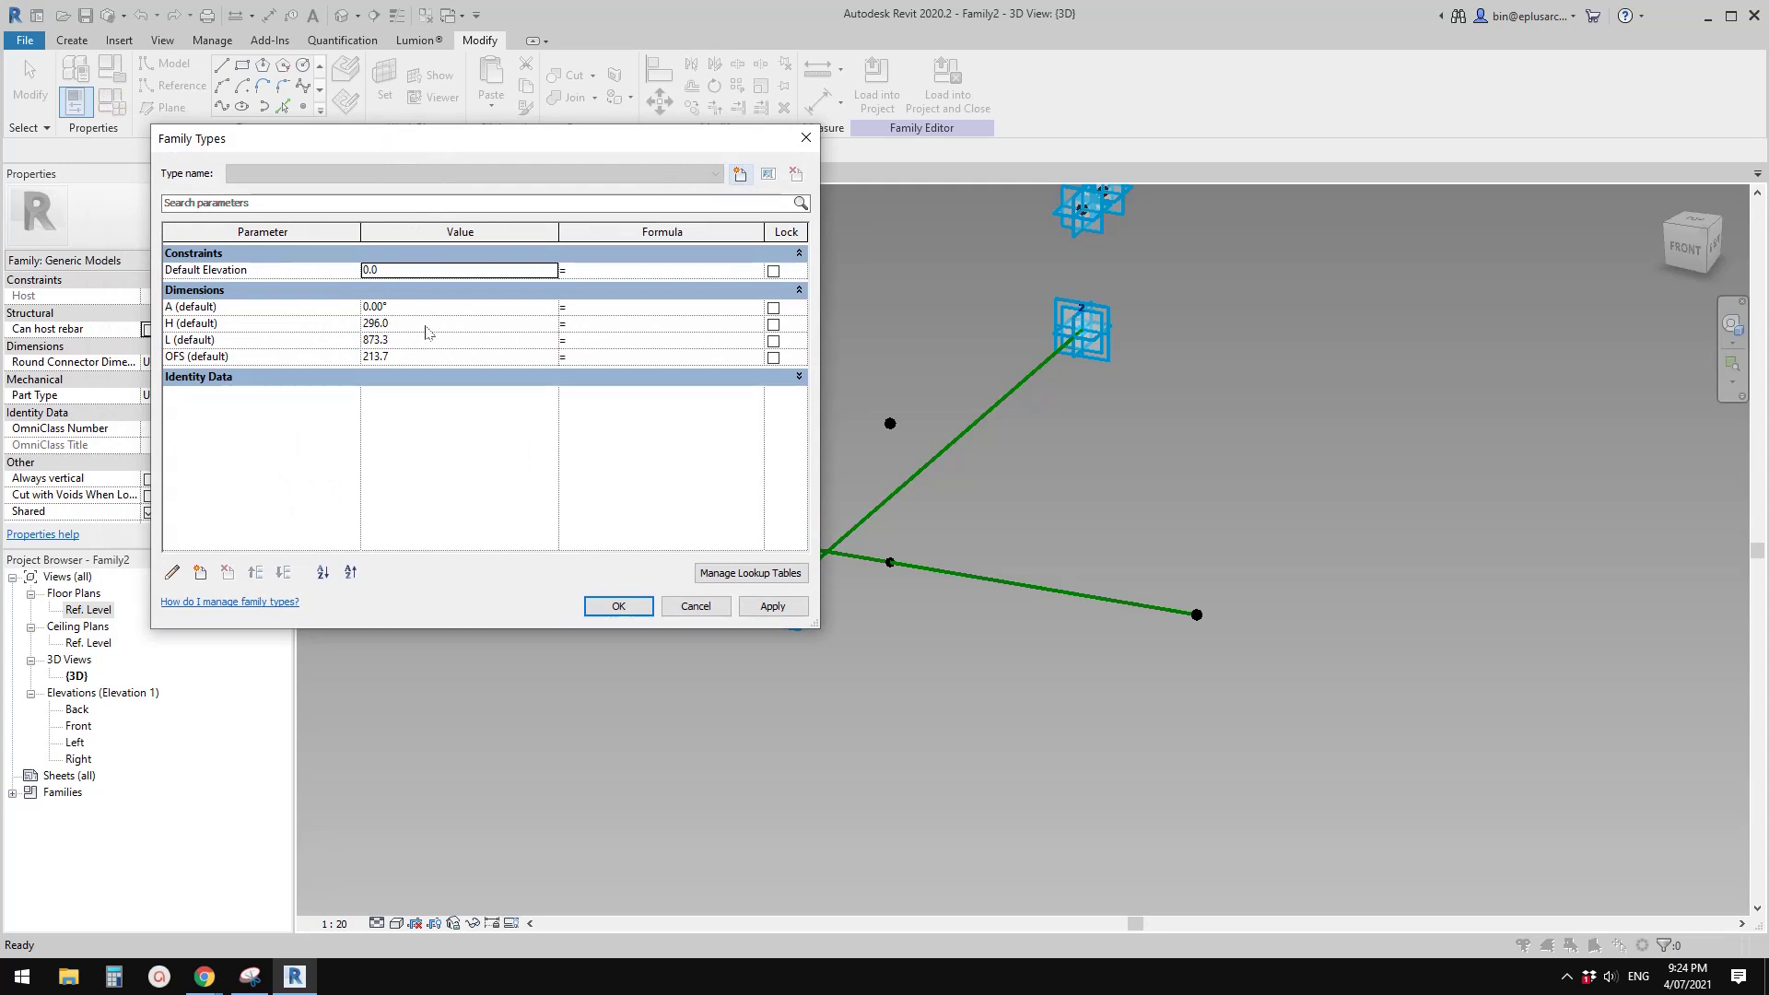
left_click(429, 328)
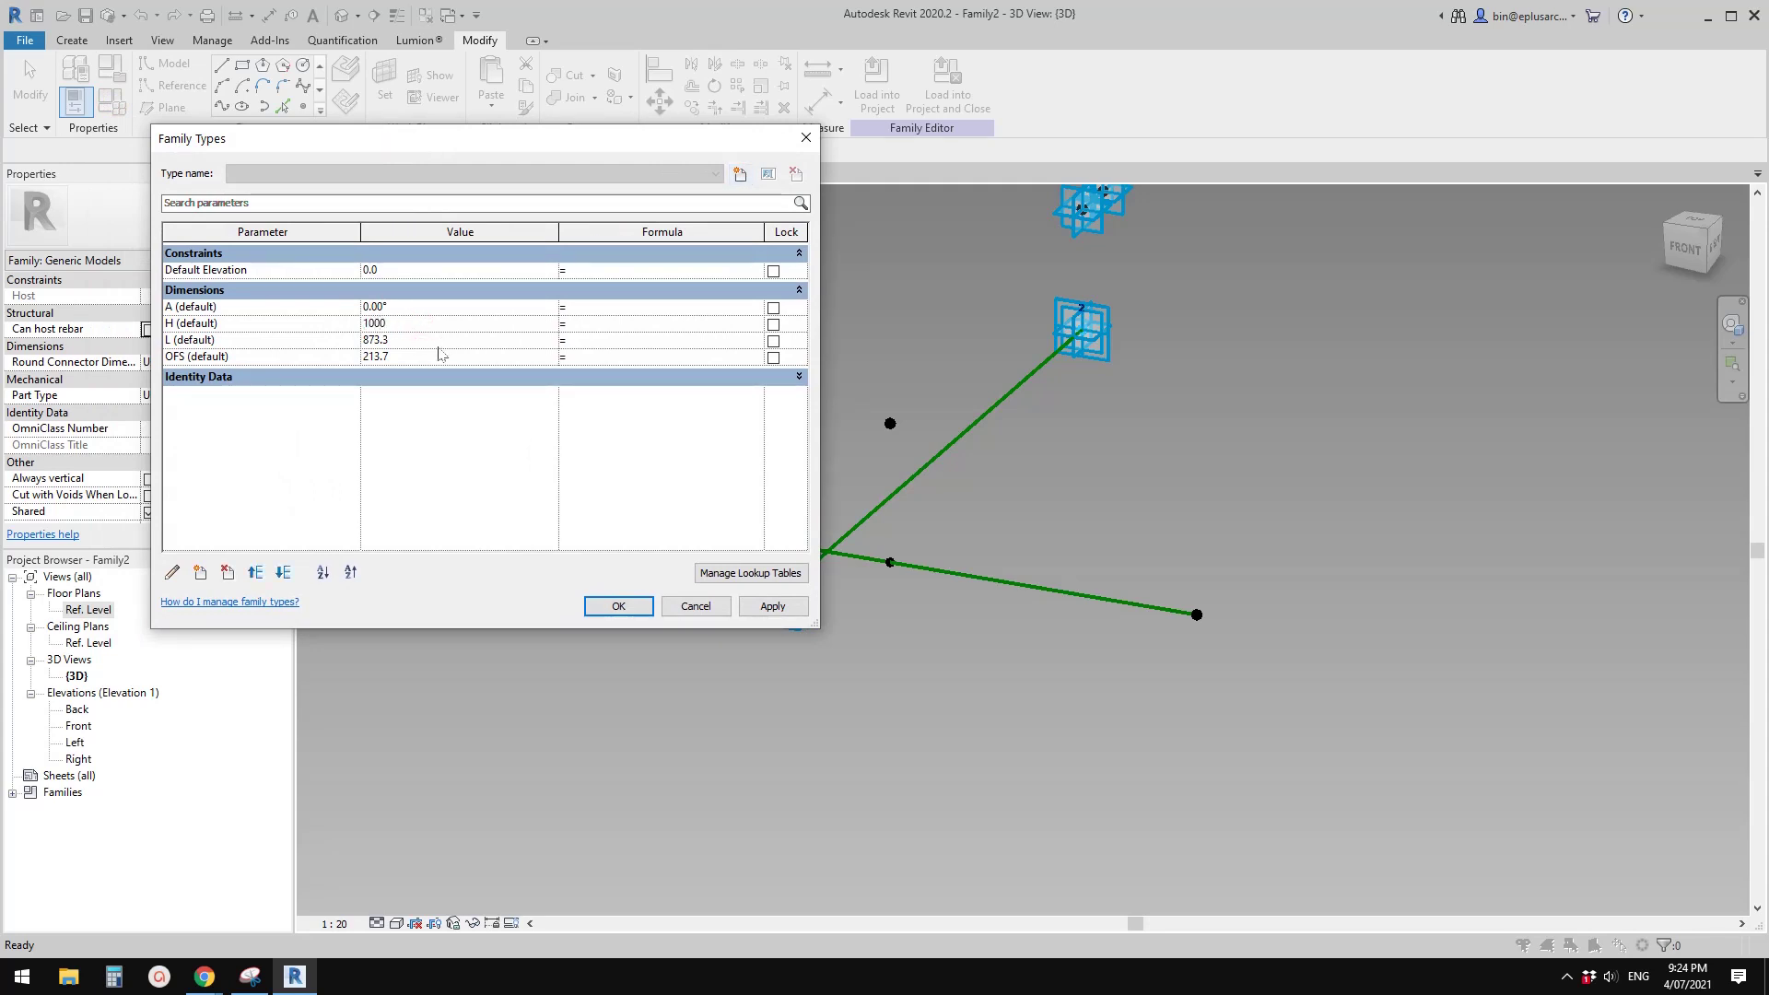
Check the sketched trigonometry, give OFS the formula tan(22.5)*H, and apply the family type changes
left_click(579, 357)
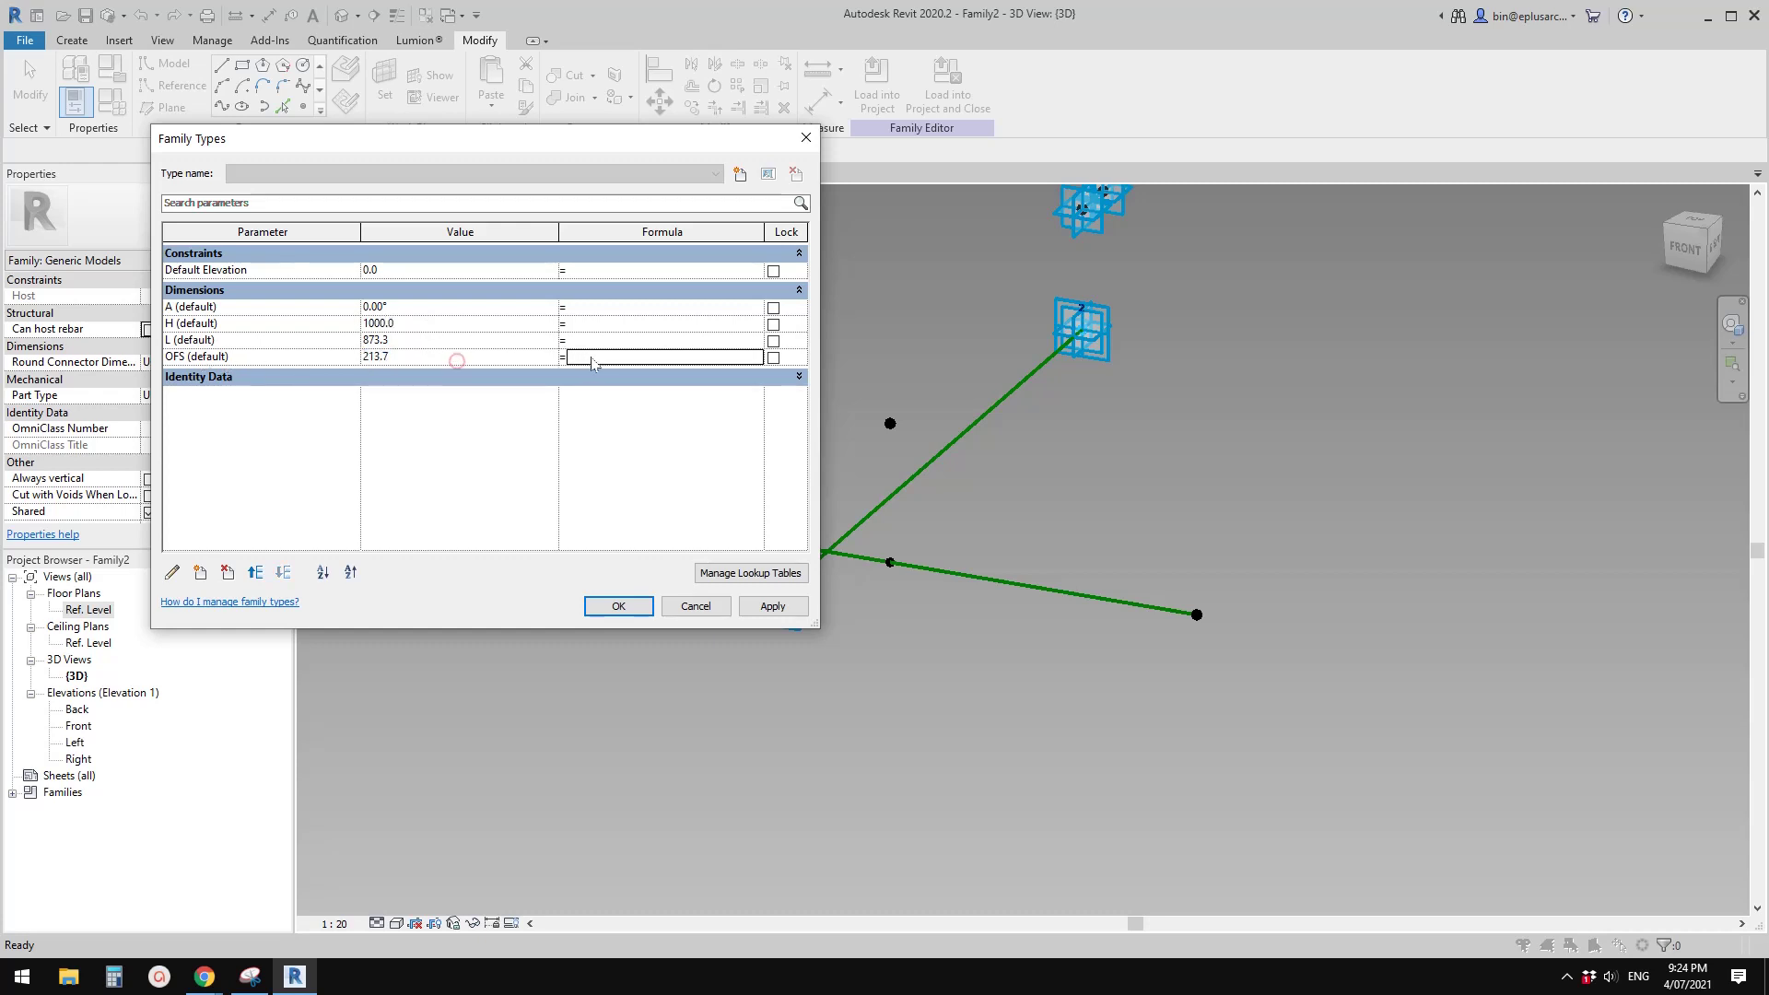
left_click(250, 978)
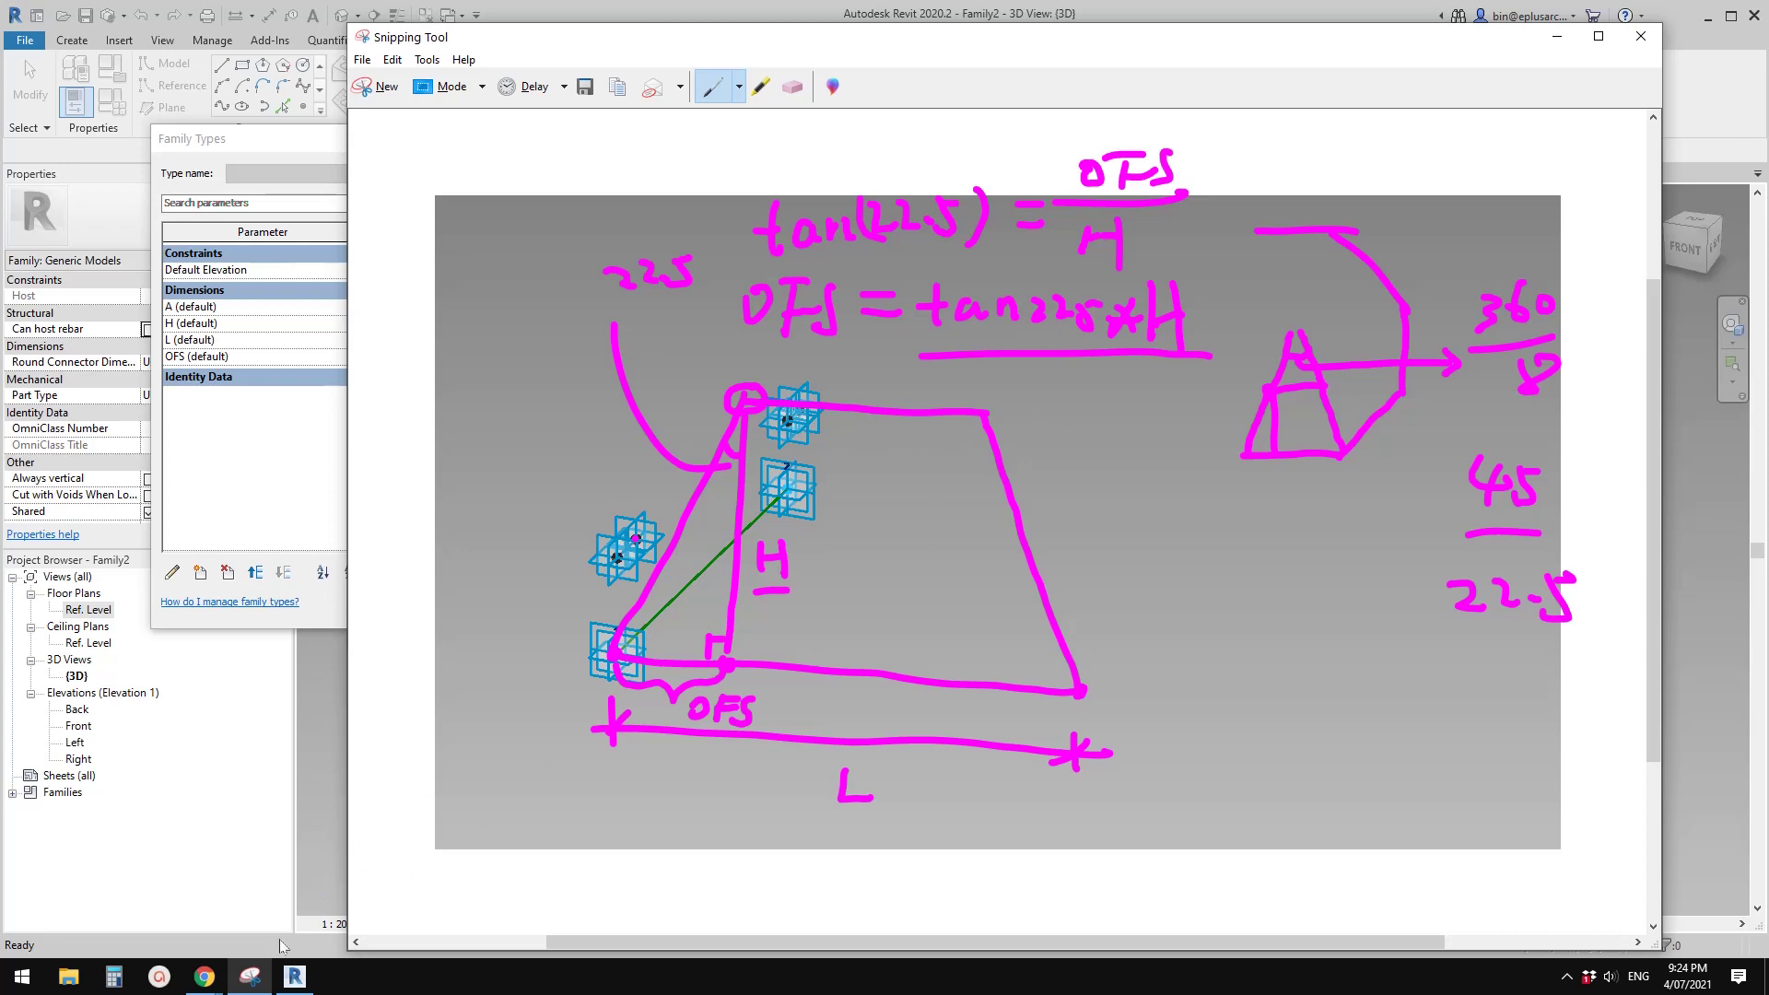
left_click(295, 976)
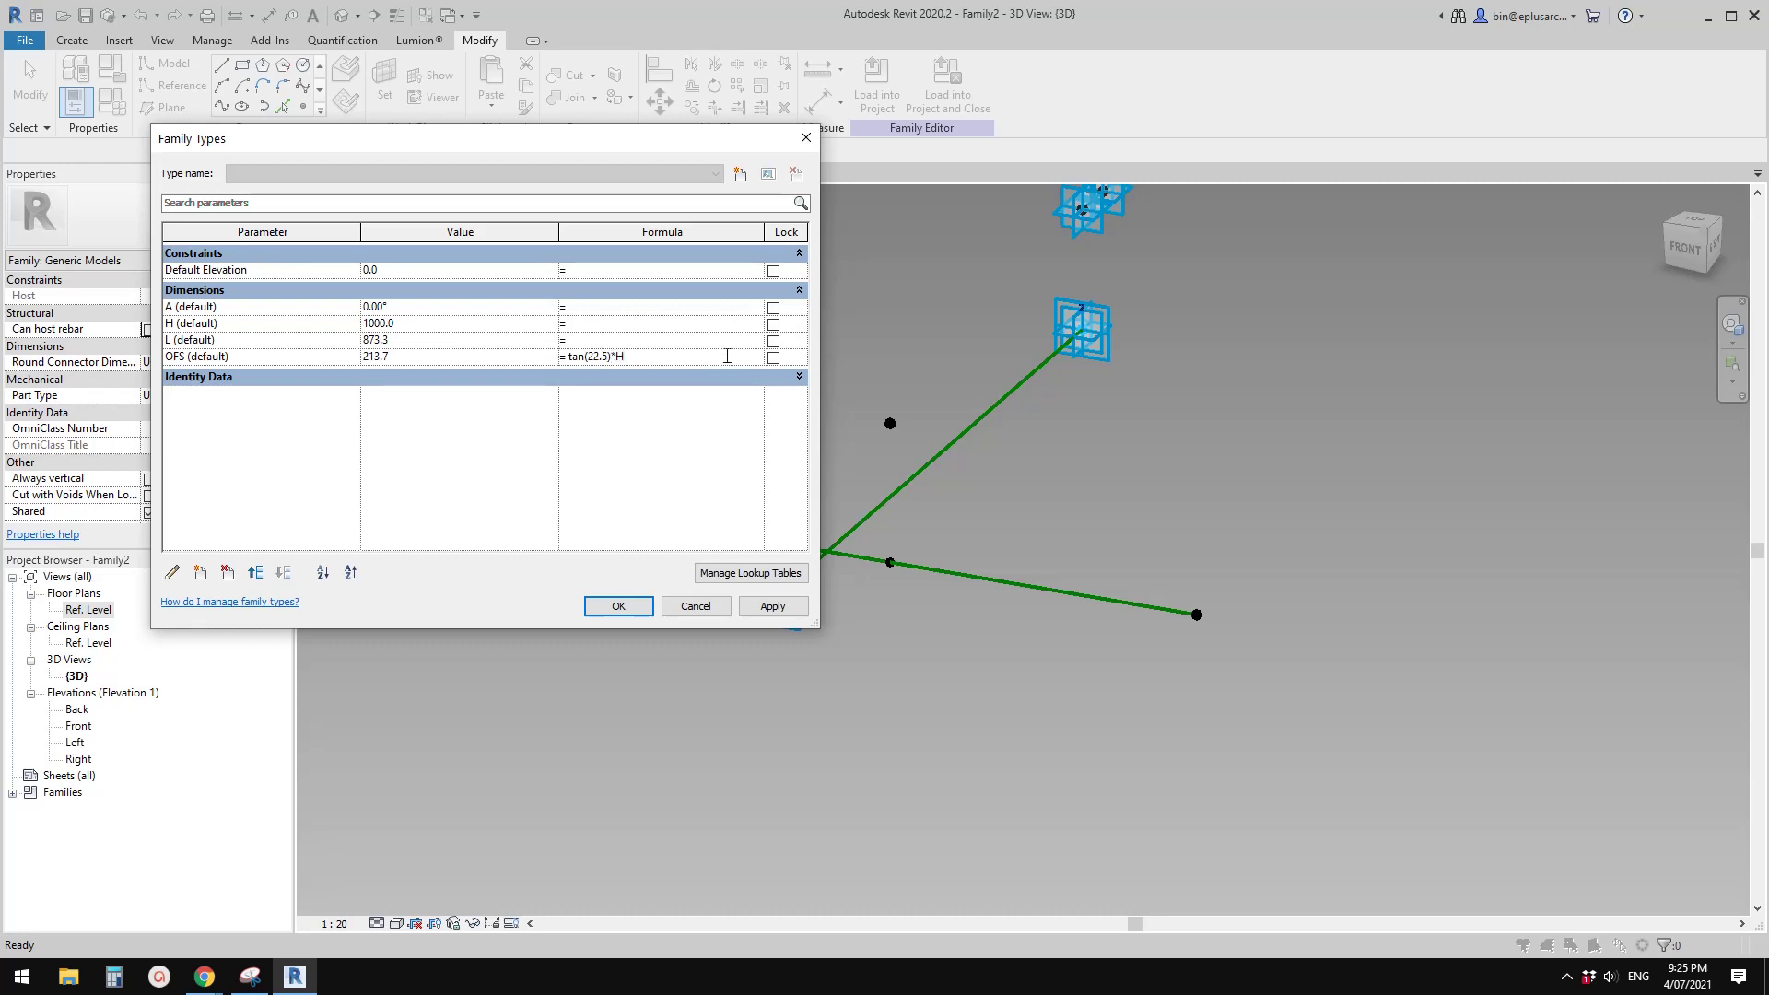
left_click(668, 460)
left_click(770, 604)
left_click(632, 606)
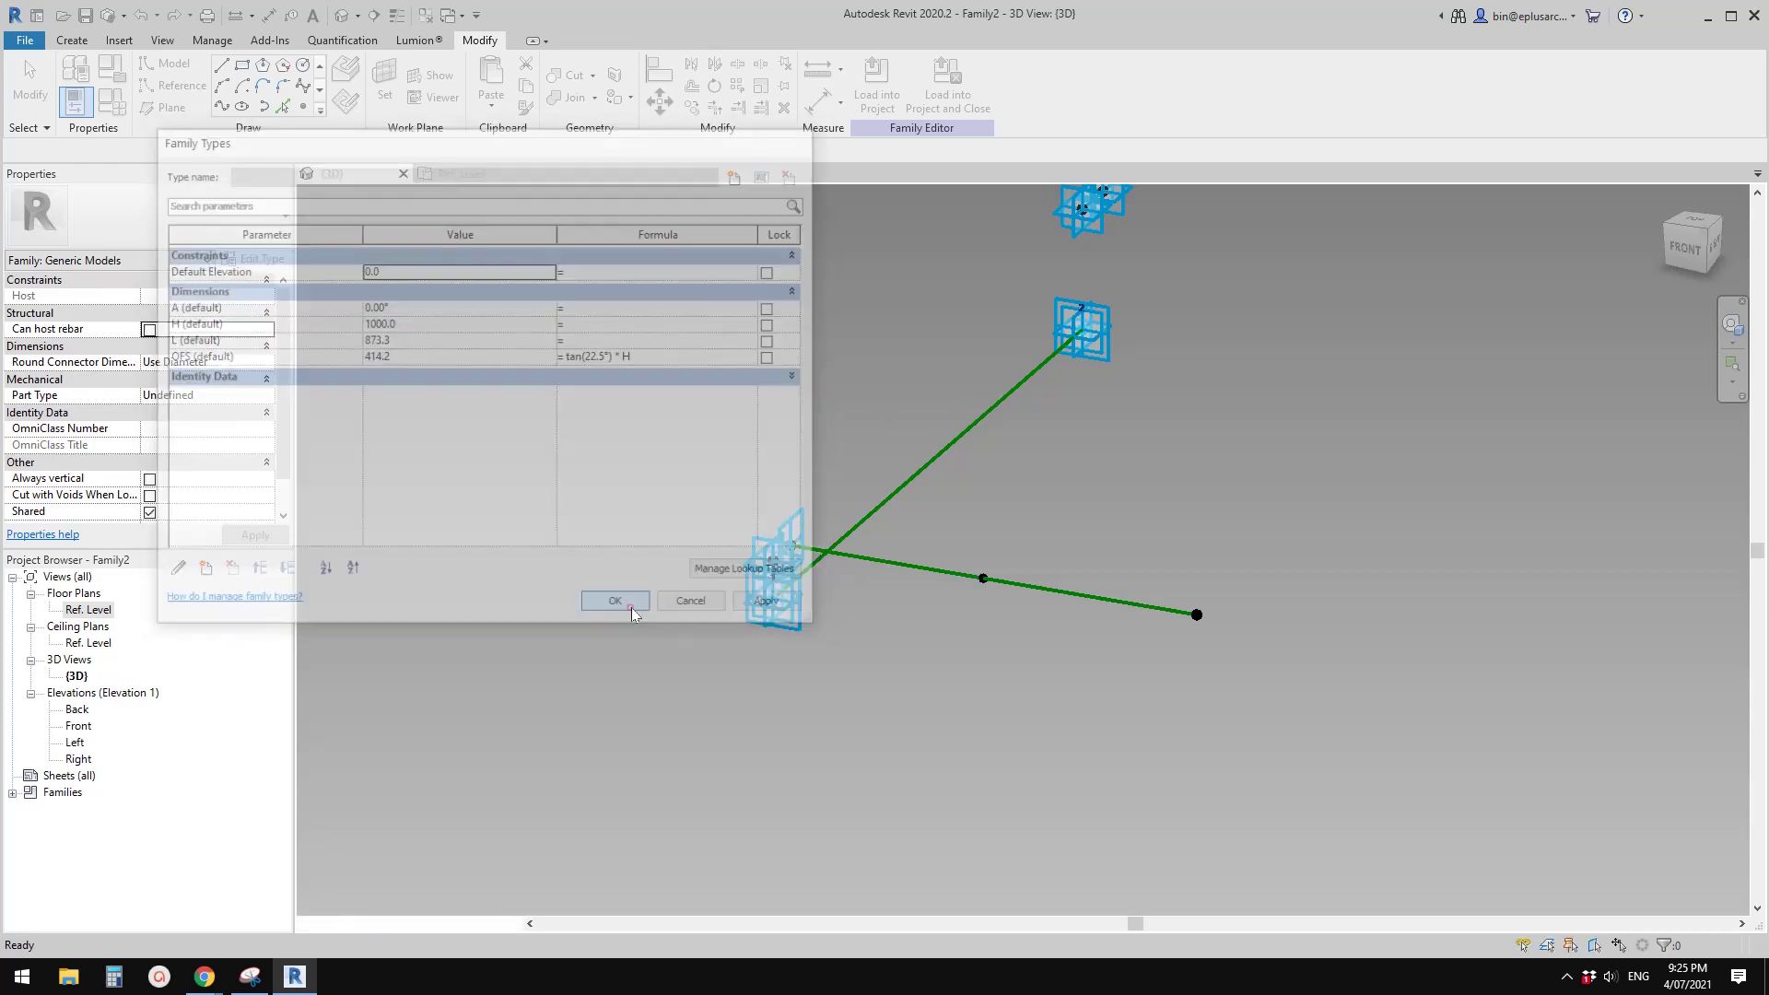
Set the family parameter L to 1500 in the Family Types and apply it
middle_click_drag(855, 547, 1027, 665, "shift")
scroll(969, 565, "down", 1)
scroll(978, 648, "up", 6)
scroll(932, 652, "down", 1)
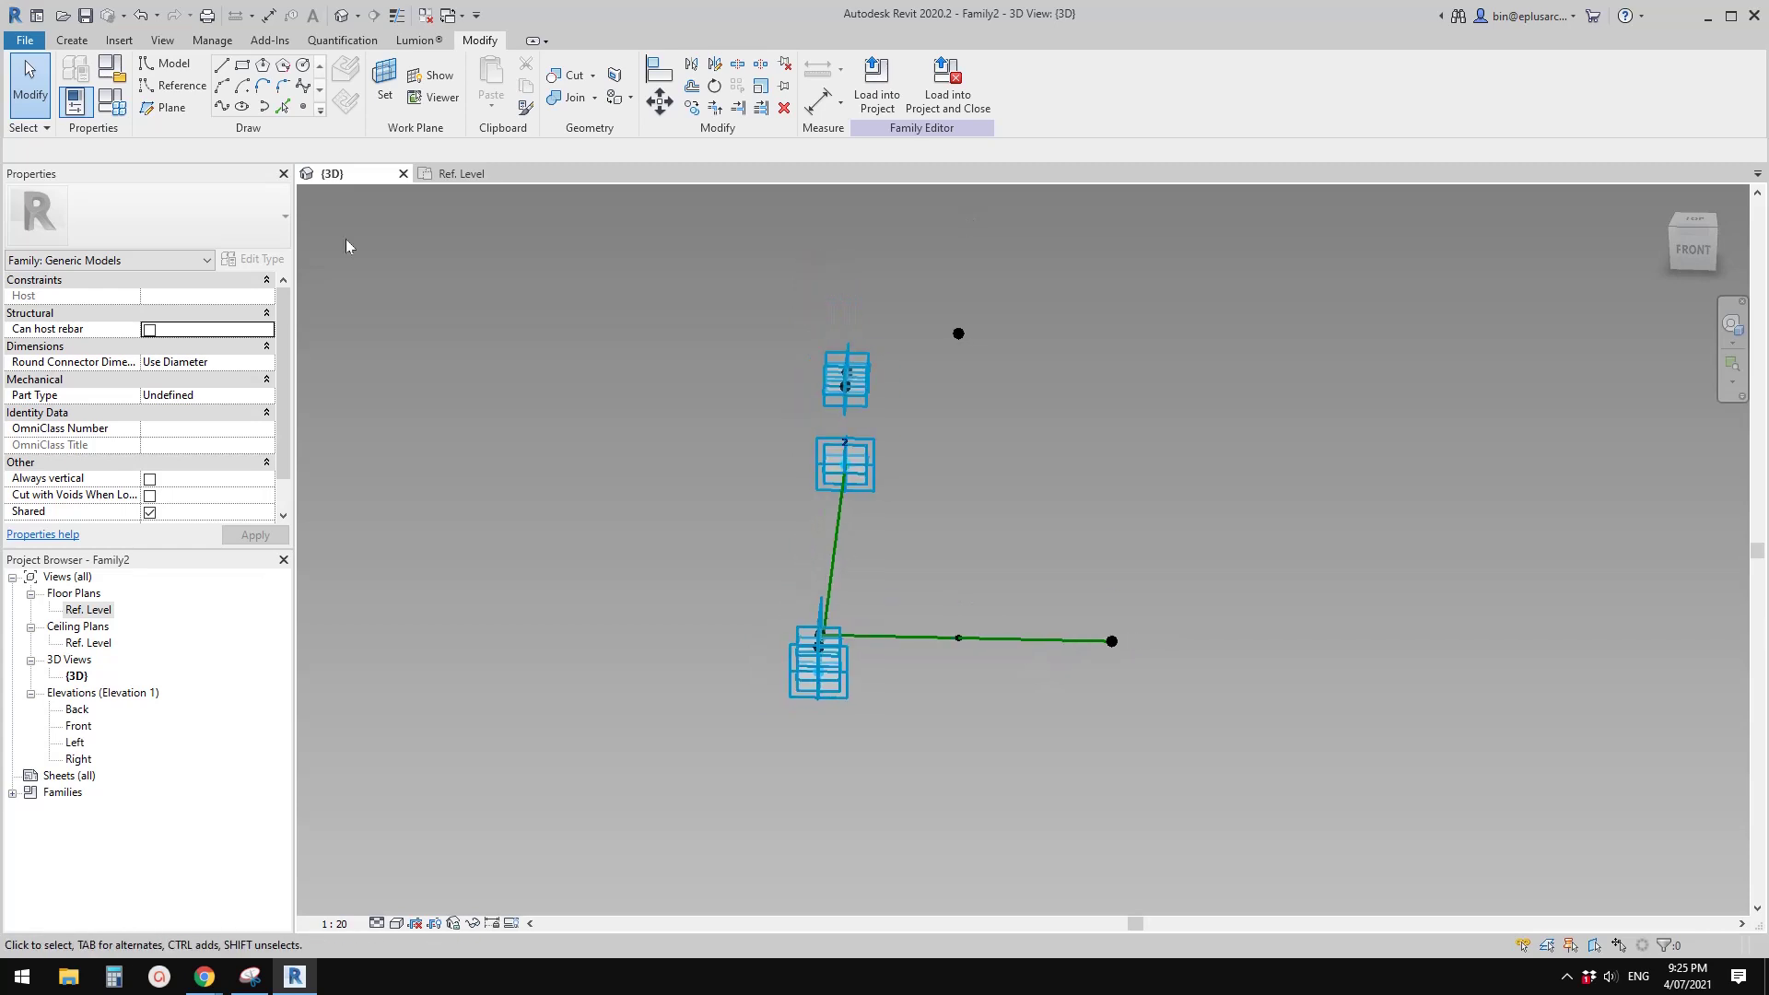
left_click(115, 101)
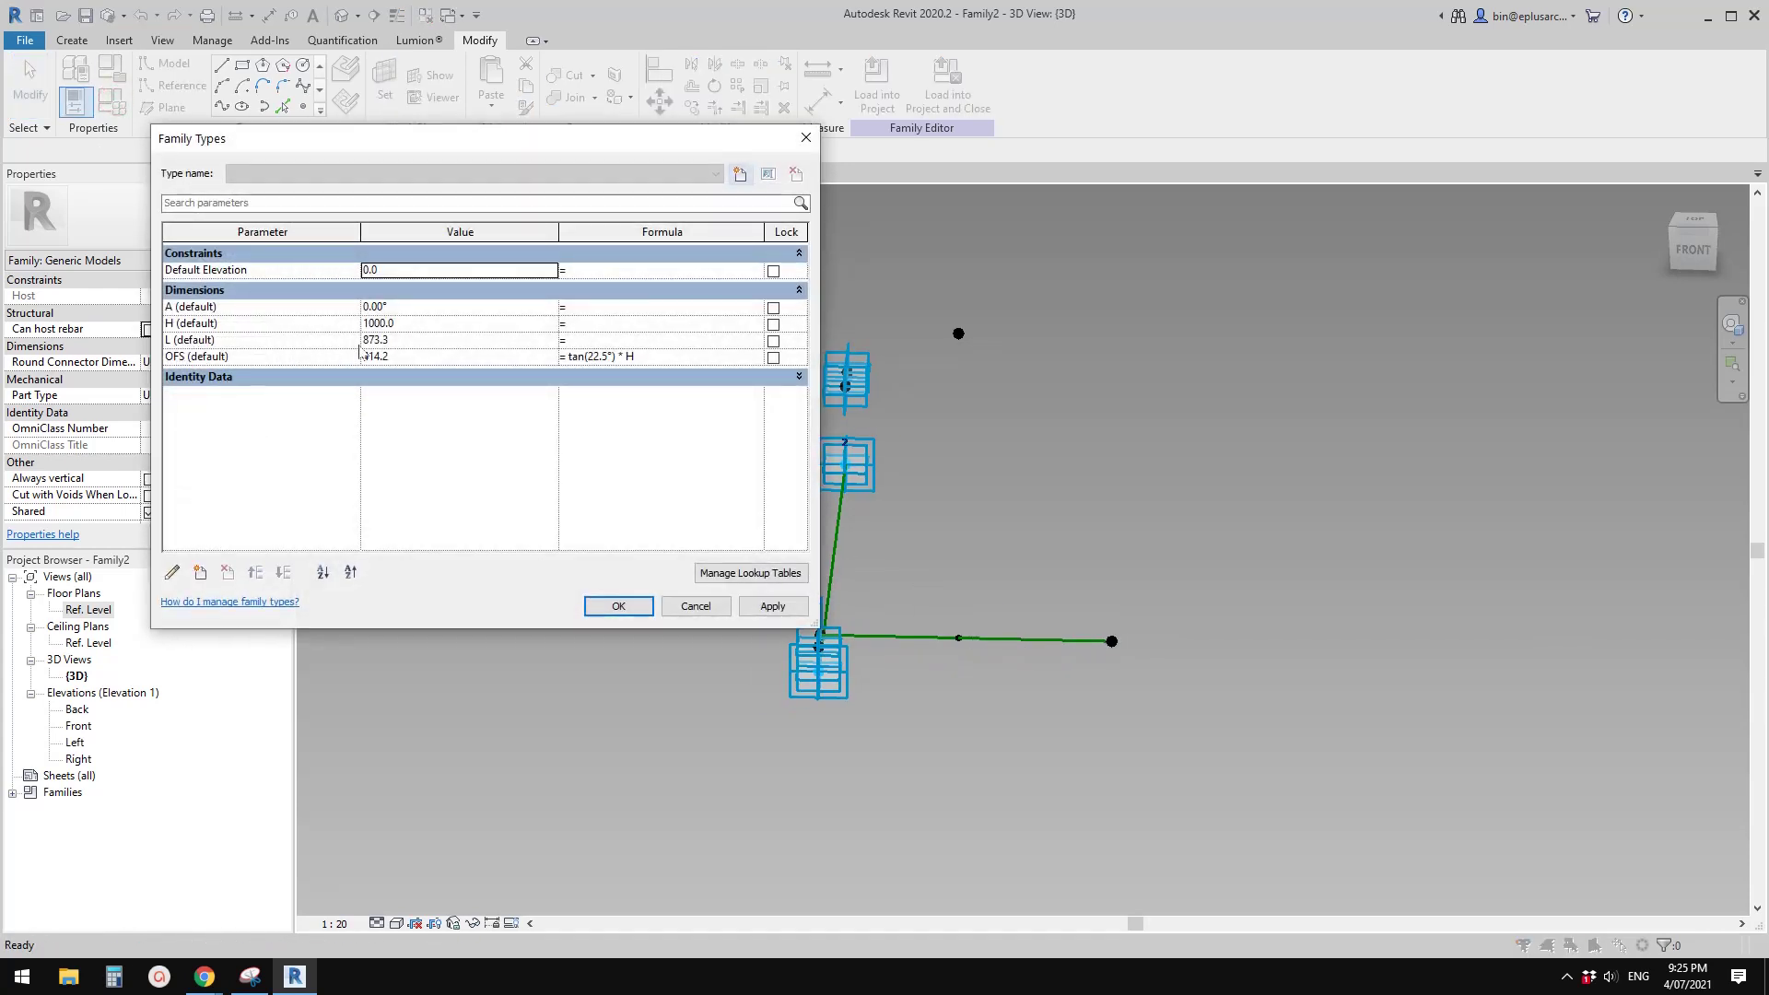
left_click(433, 340)
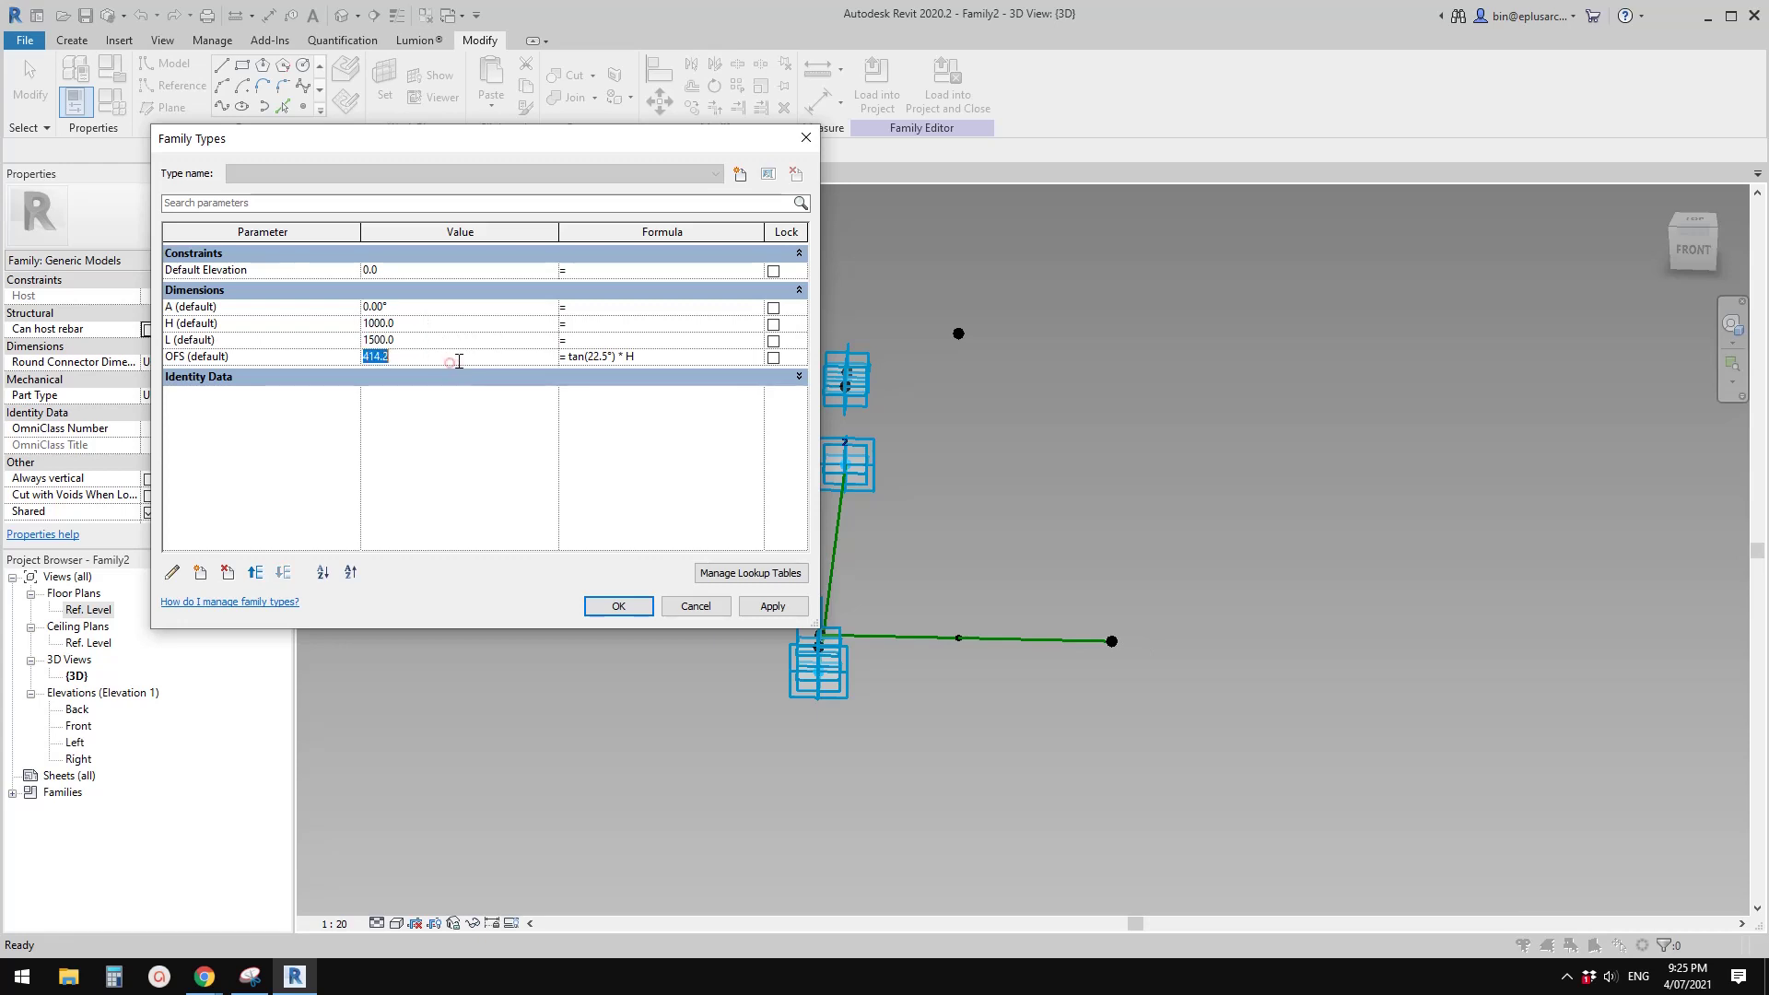
left_click(771, 606)
left_click(618, 606)
middle_click_drag(922, 516, 1008, 569, "shift")
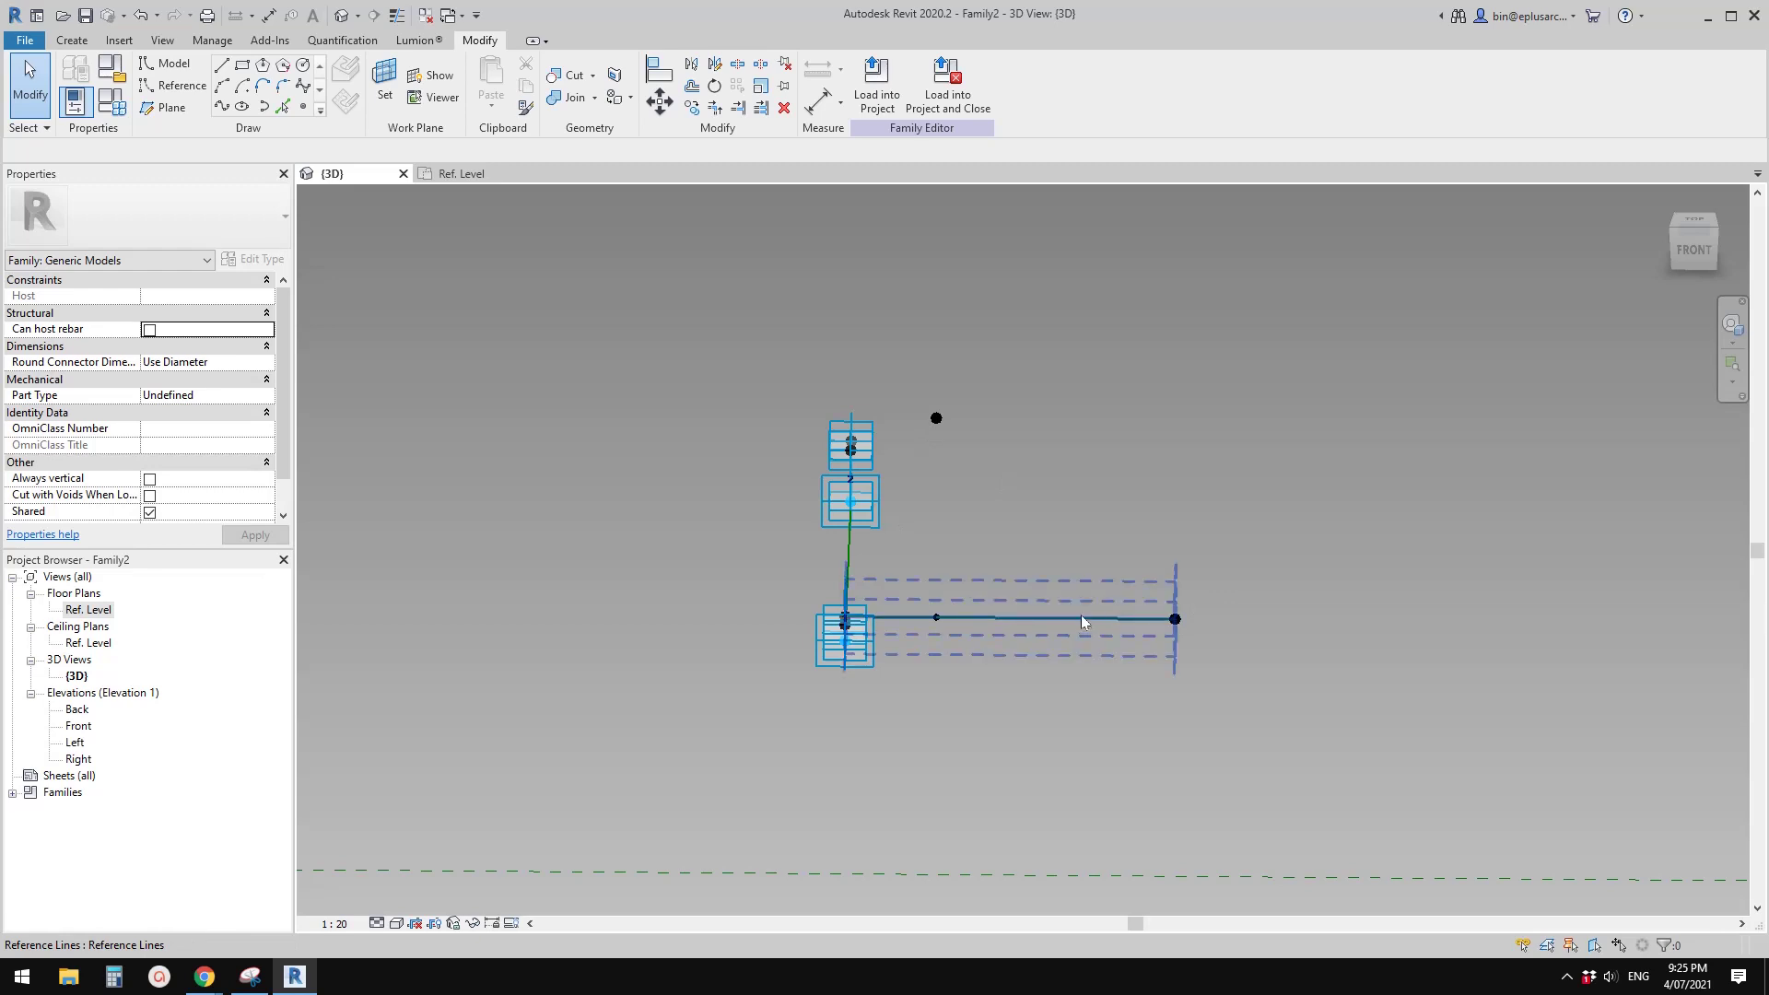
Place a second reference point about 69% along the L-driven reference line and flip it to measure from the end
left_click(302, 105)
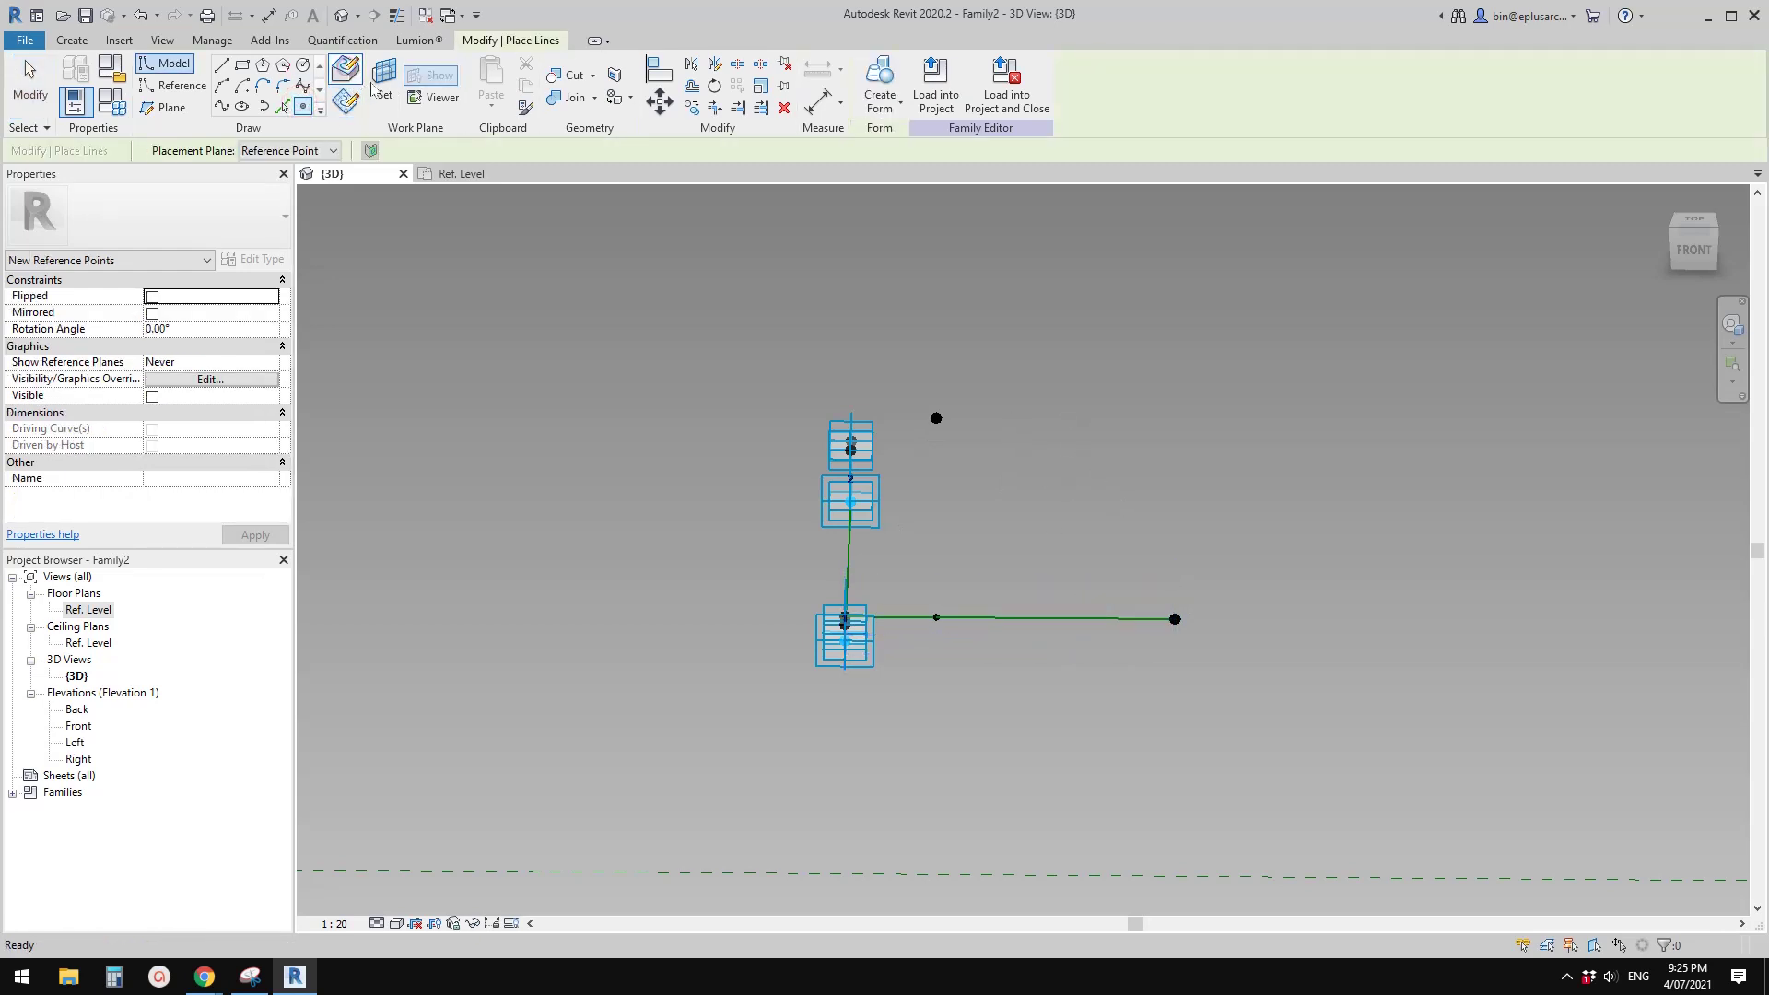
key("Escape")
key("Escape")
left_click(1073, 619)
middle_click_drag(1097, 655, 886, 618, "shift")
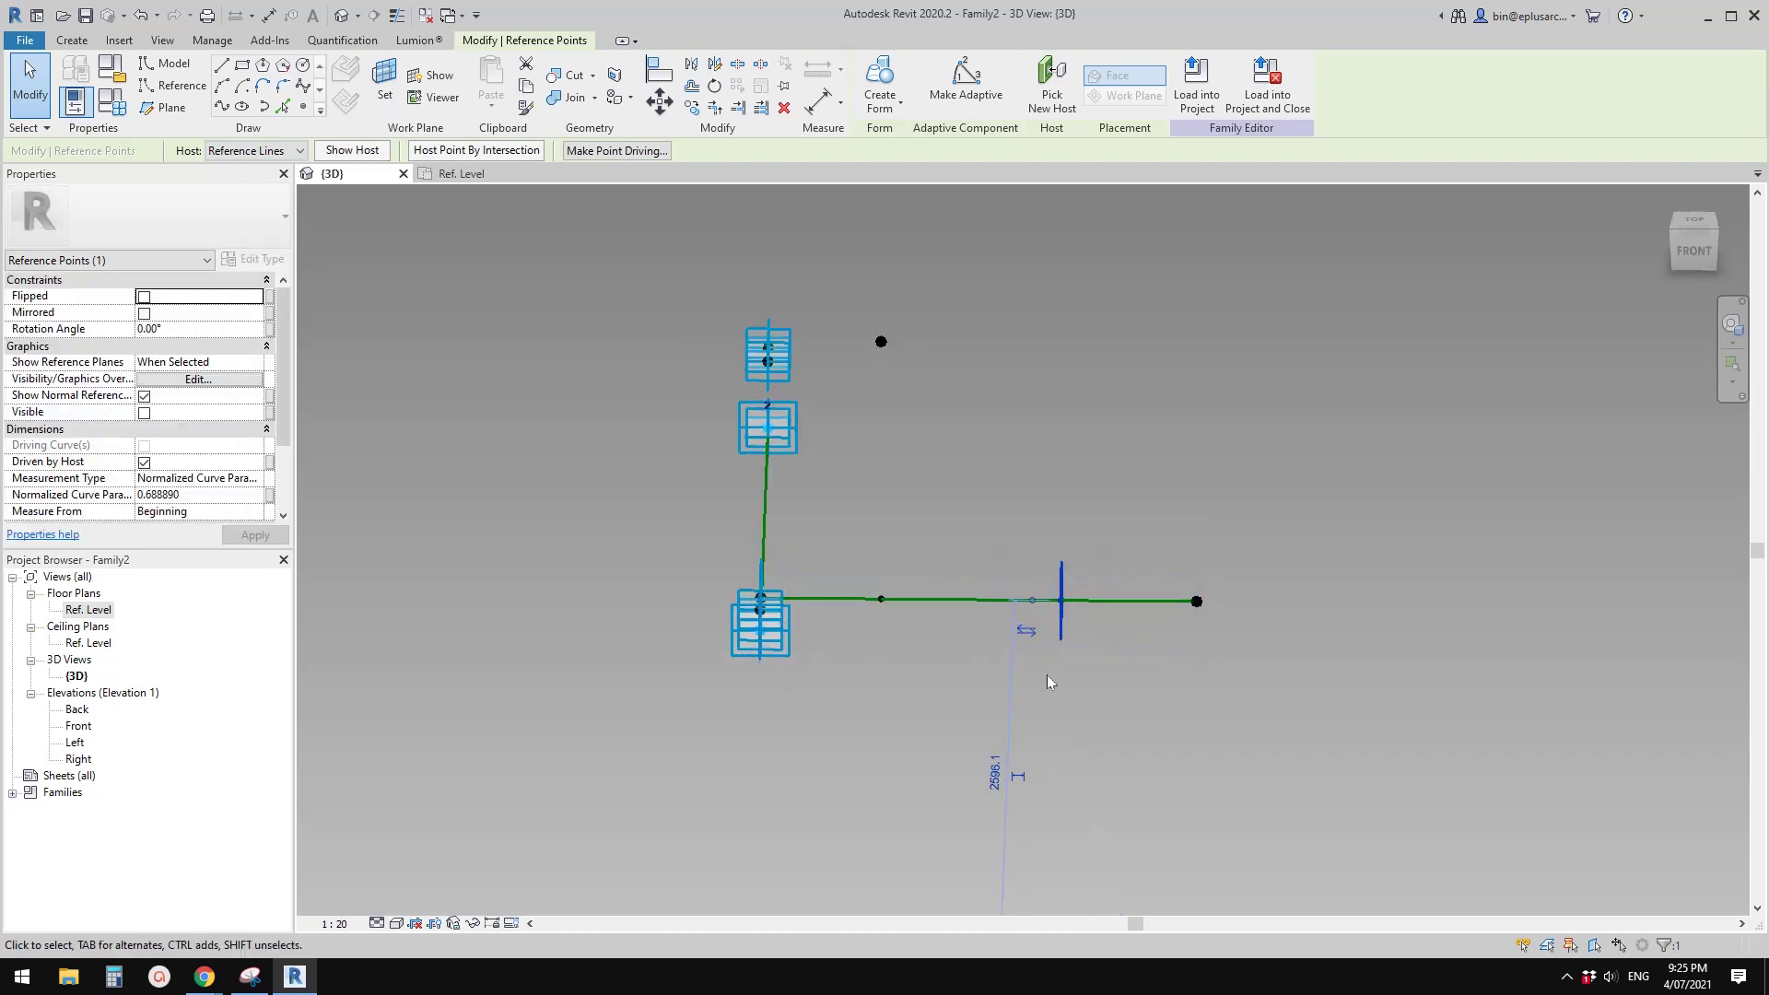
left_click(1025, 632)
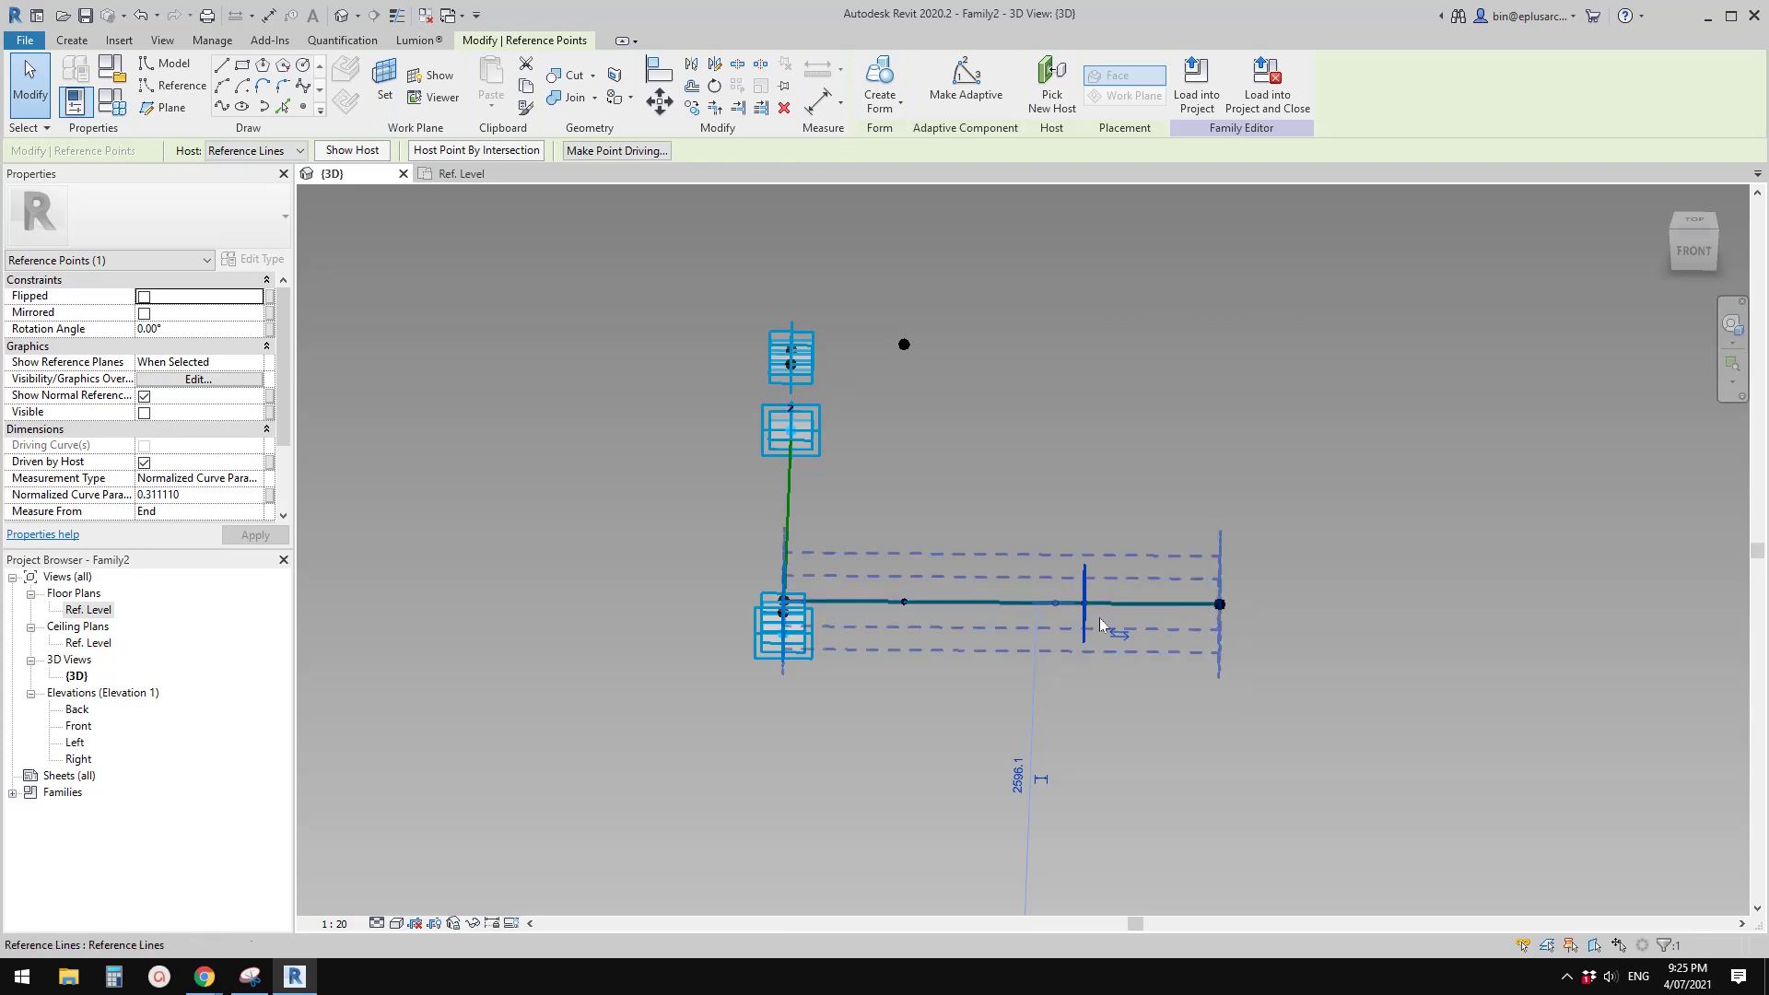
middle_click_drag(1101, 623, 1118, 629, "shift")
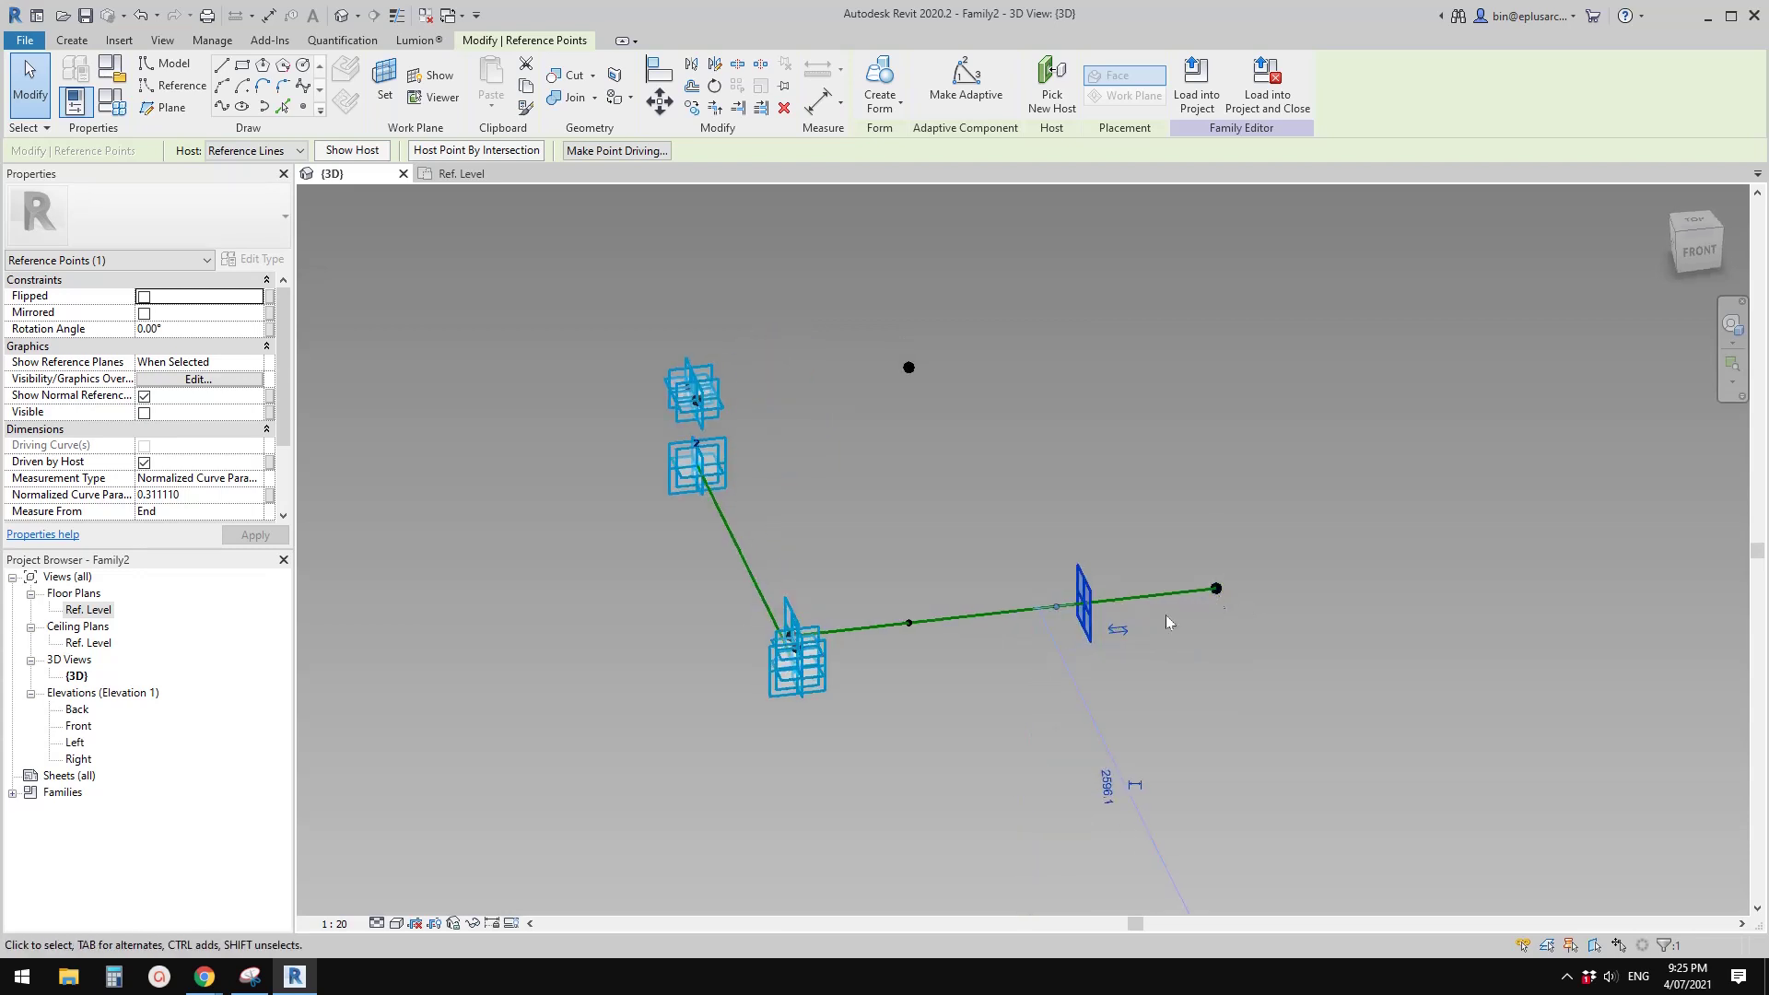
Set the second point's measurement type to Segment Length and associate that length with the OFS parameter
left_click(266, 480)
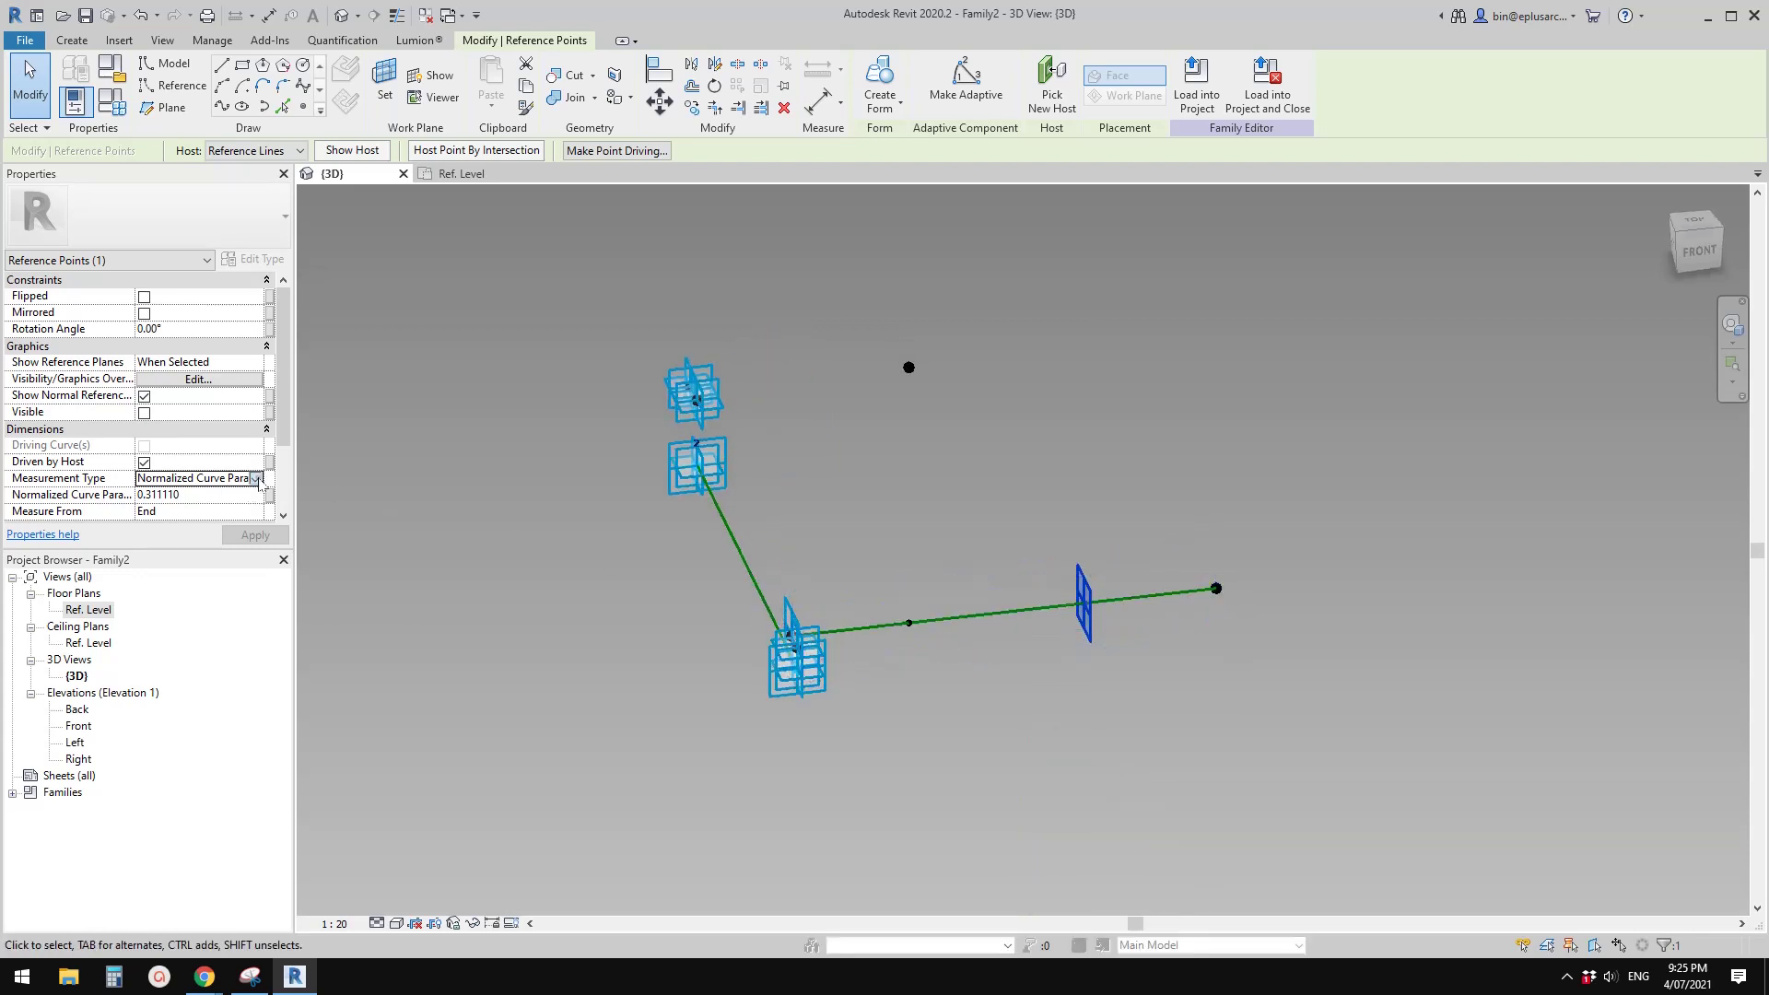
left_click(255, 479)
left_click(168, 517)
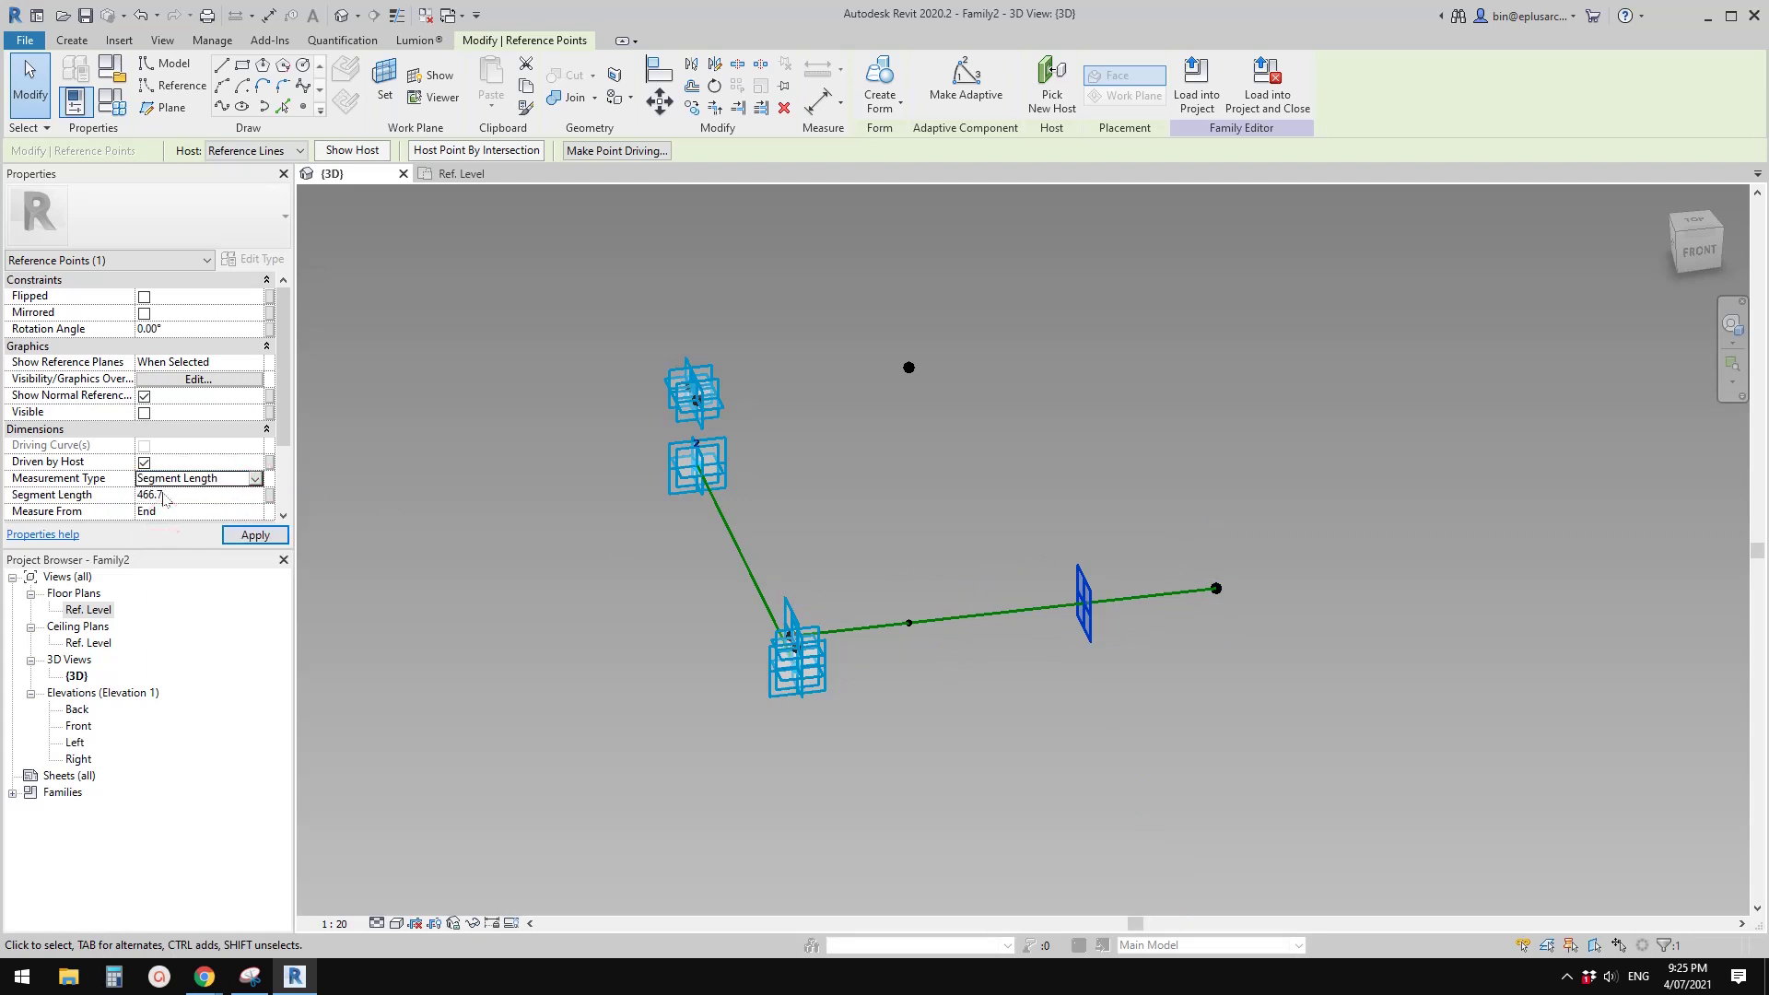
left_click(270, 496)
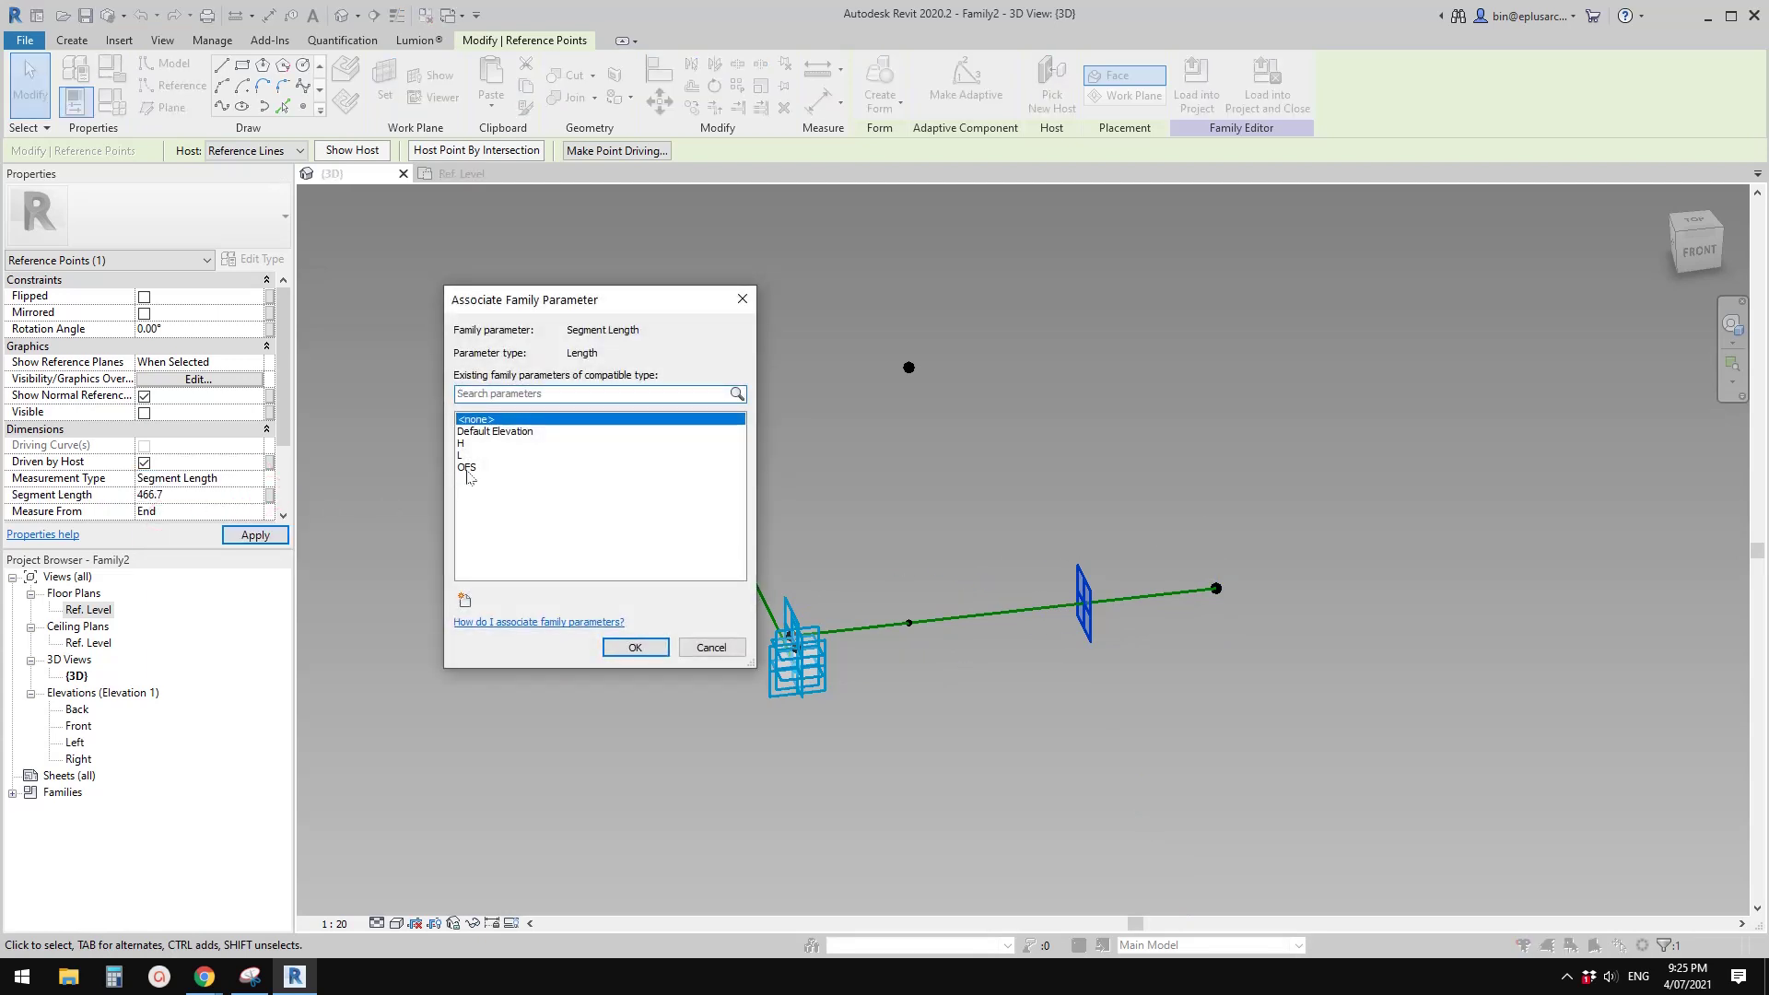
left_click(502, 468)
left_click(636, 647)
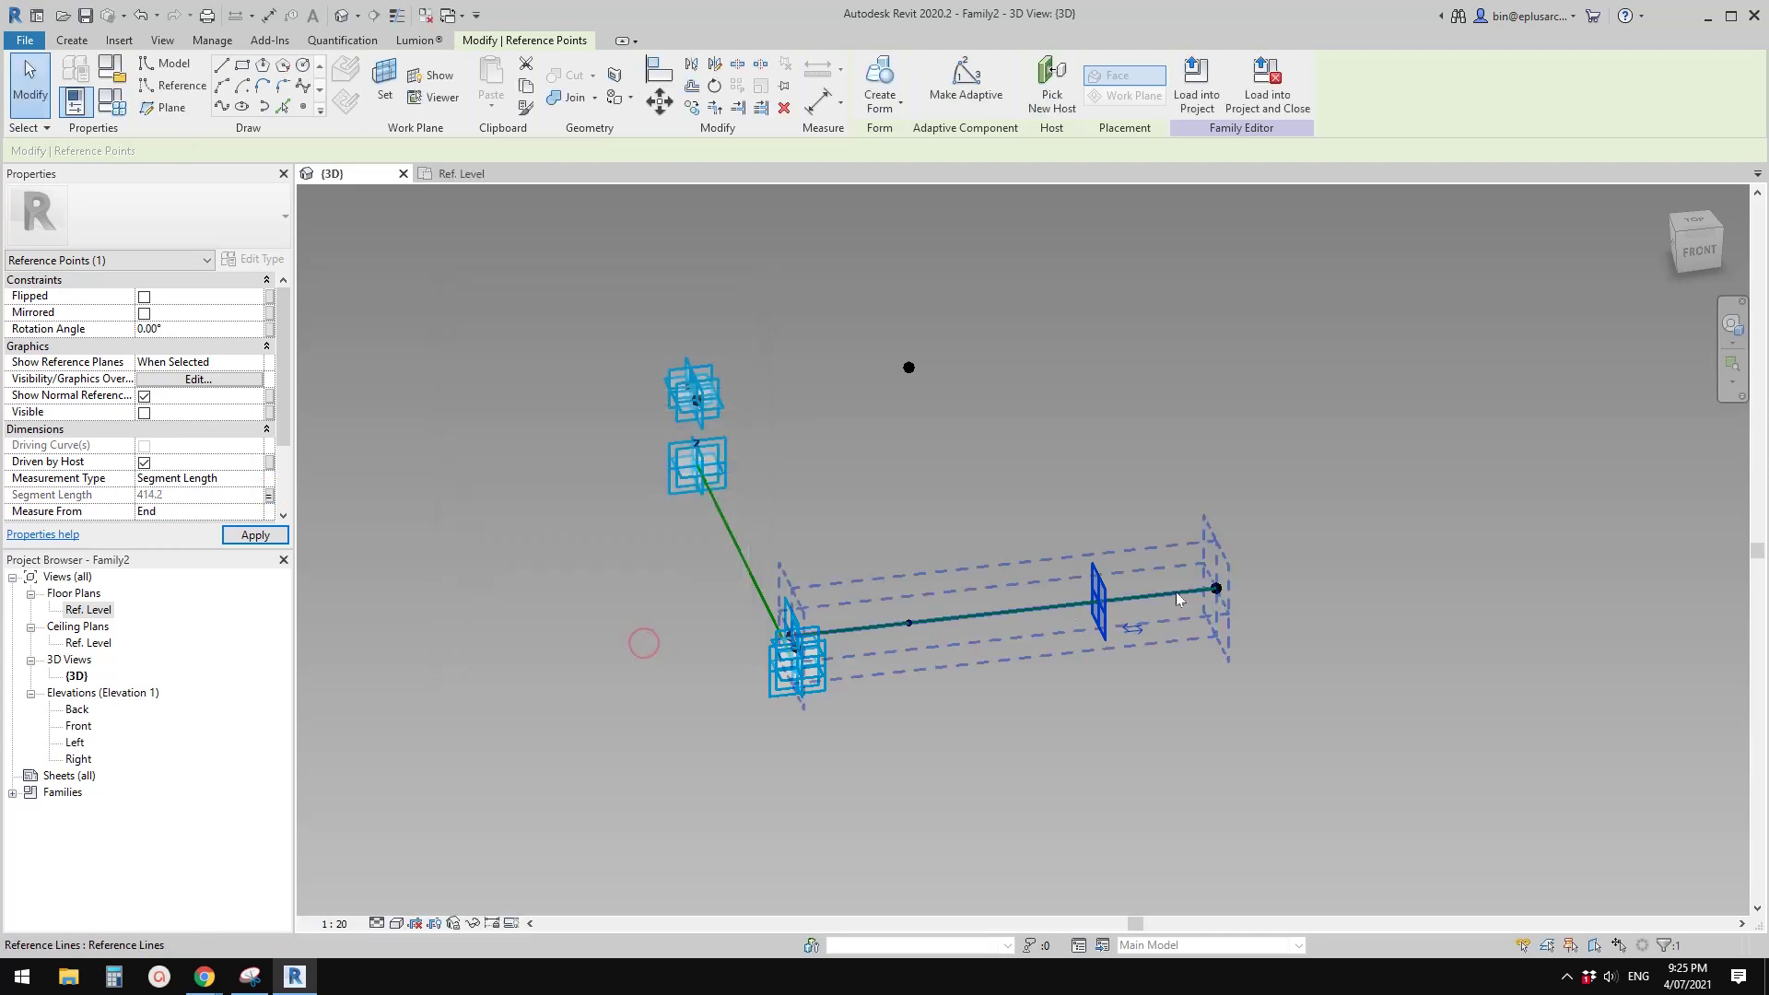
Place a reference point hosted on the horizontal work plane of the second OFS-driven point
left_click(303, 107)
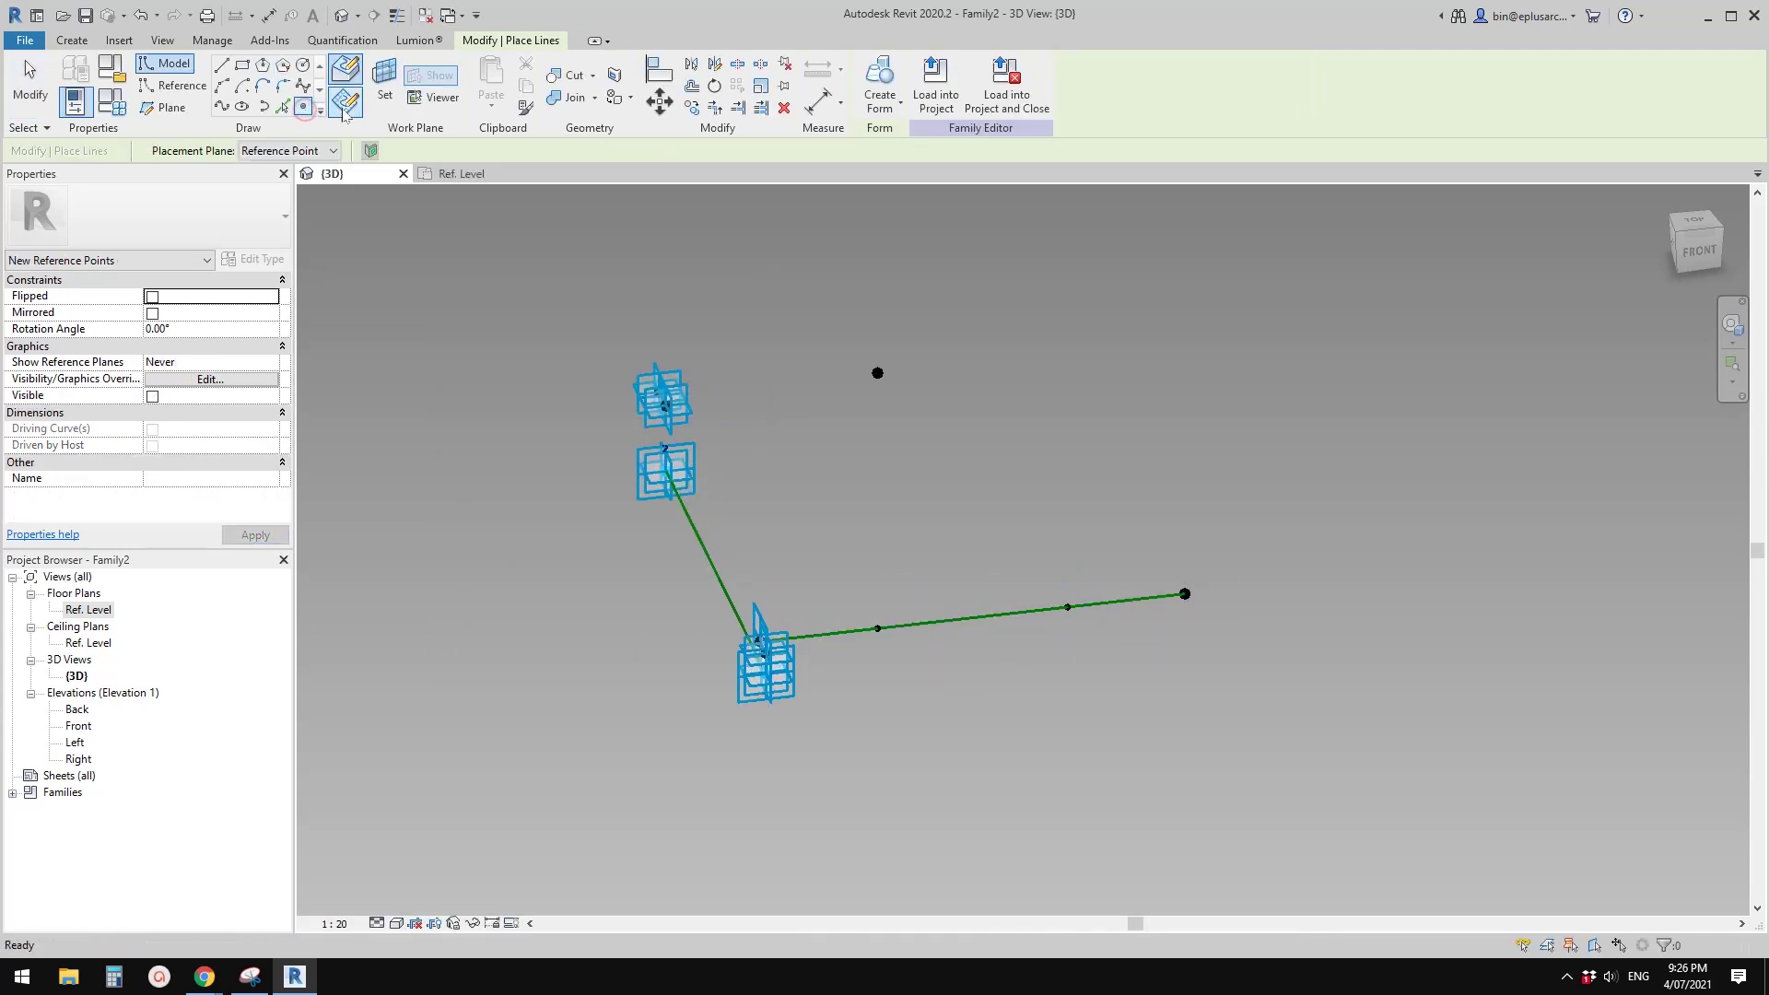
left_click(388, 82)
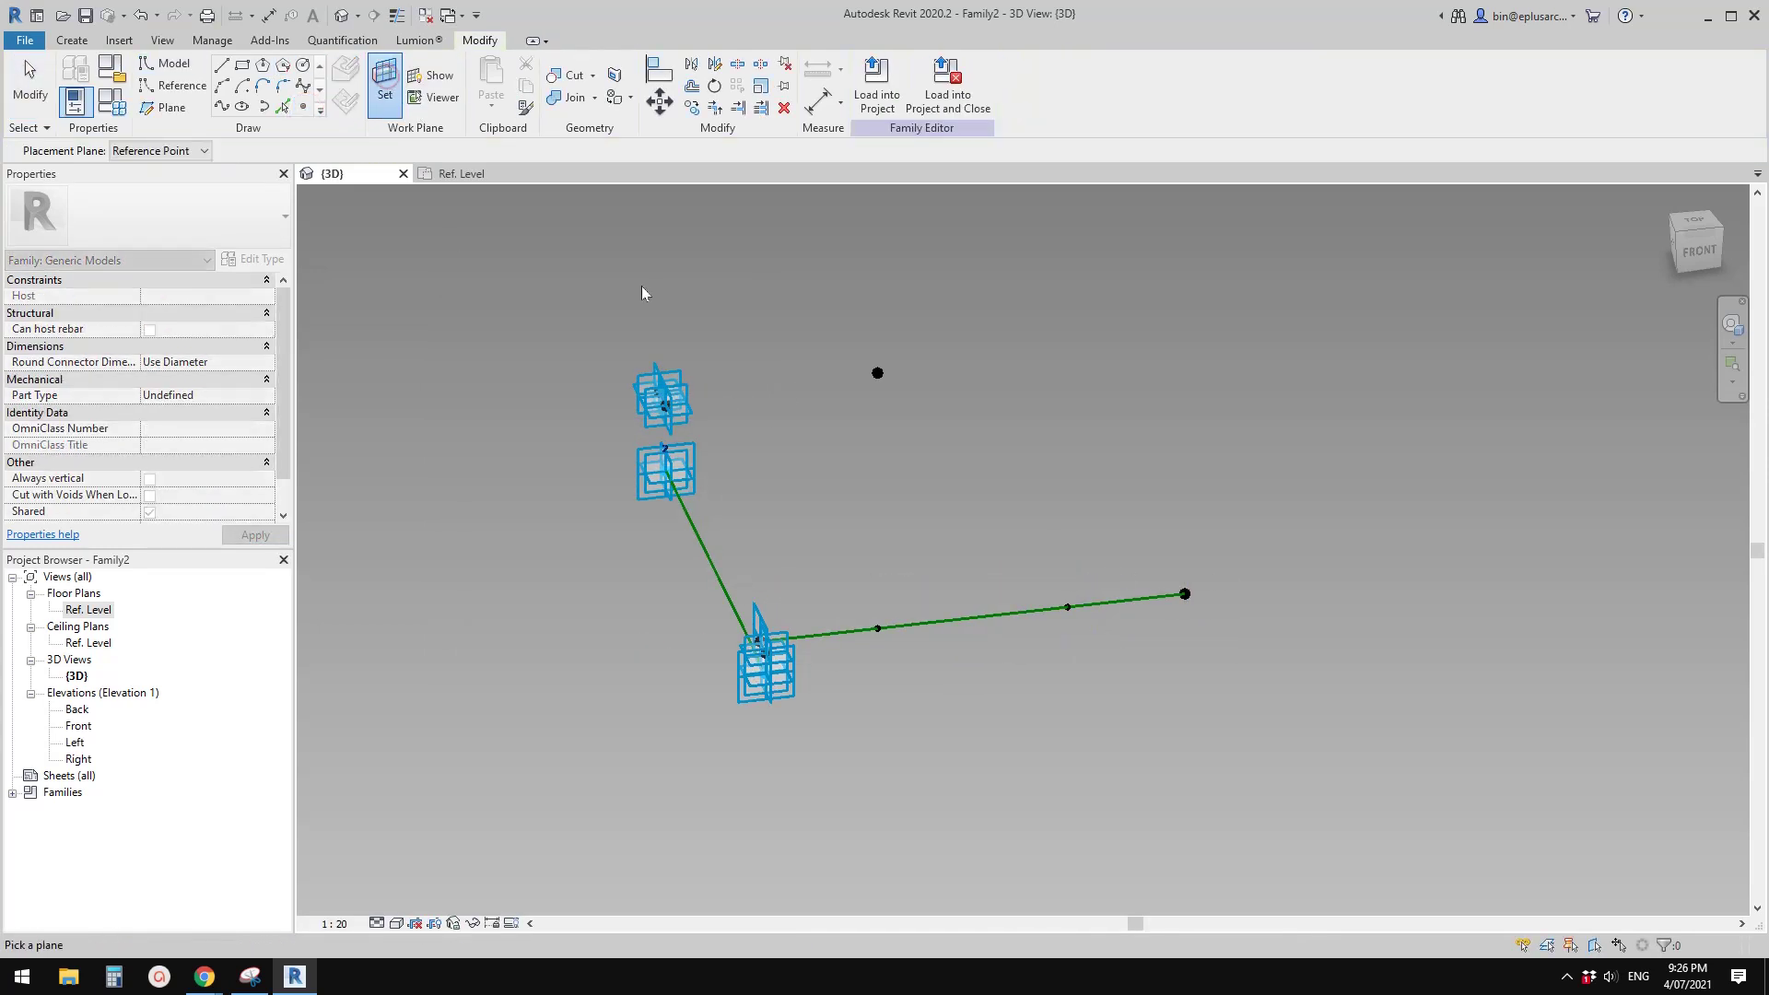
middle_click_drag(1062, 523, 1099, 549, "shift")
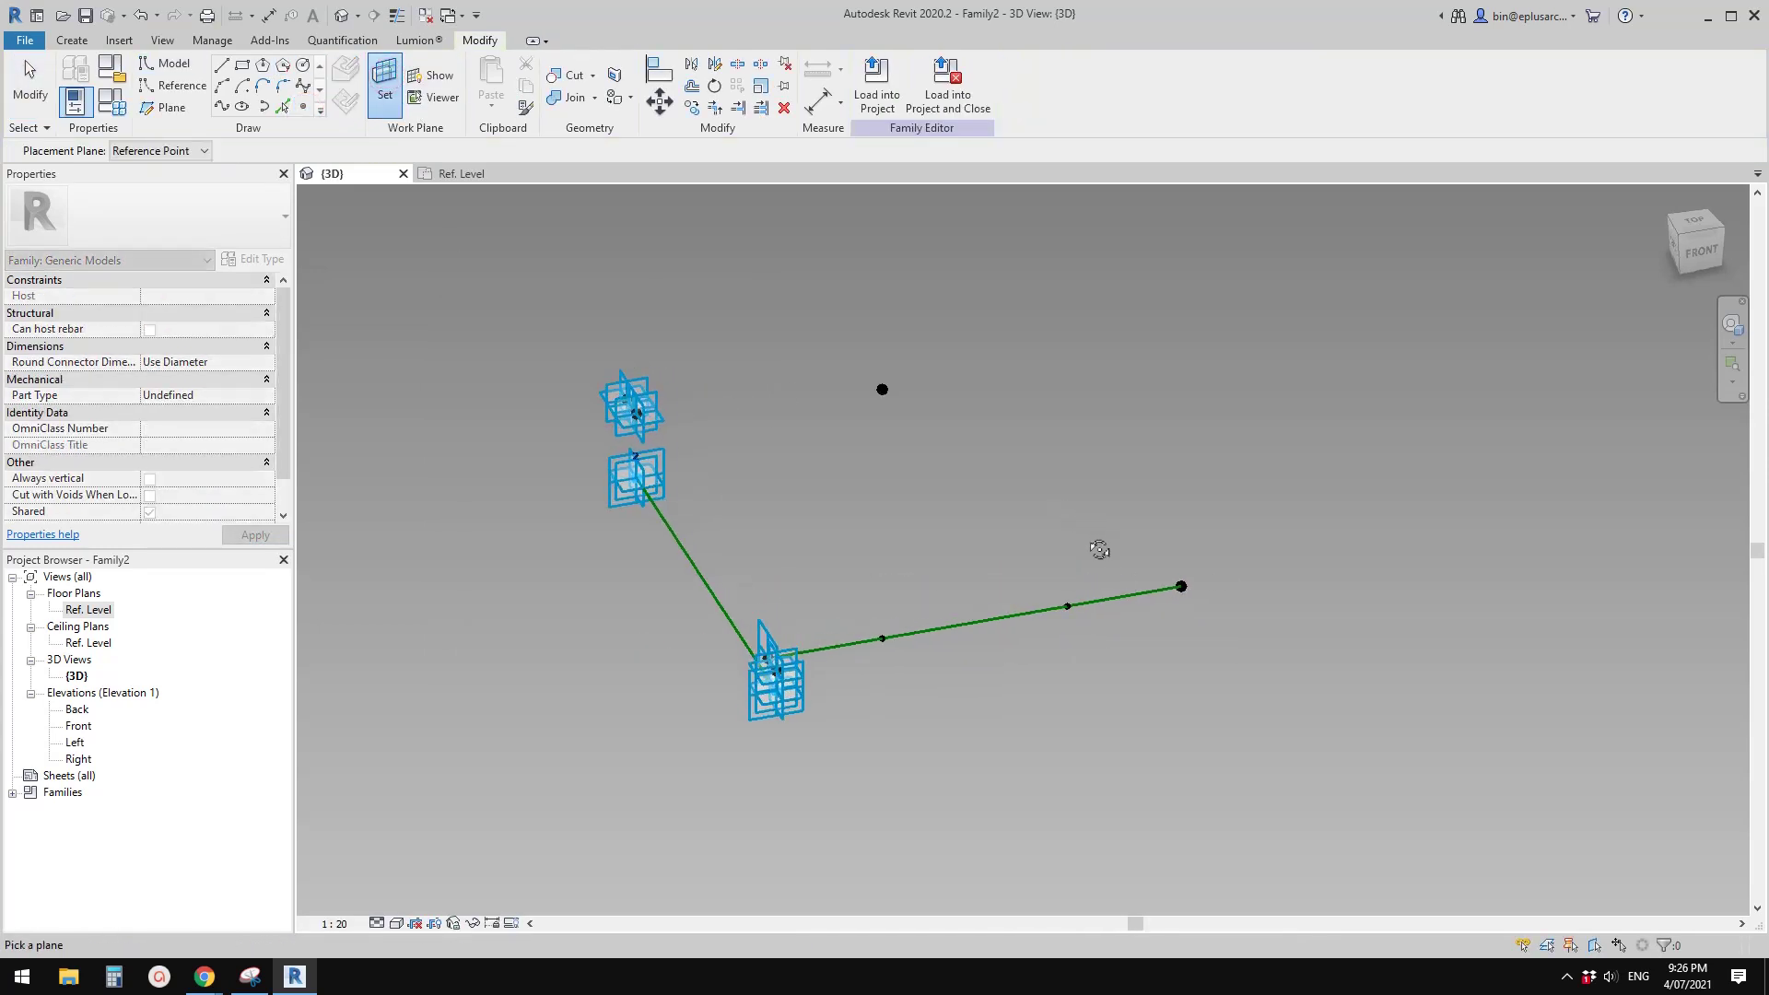
left_click(1067, 606)
left_click(1067, 606)
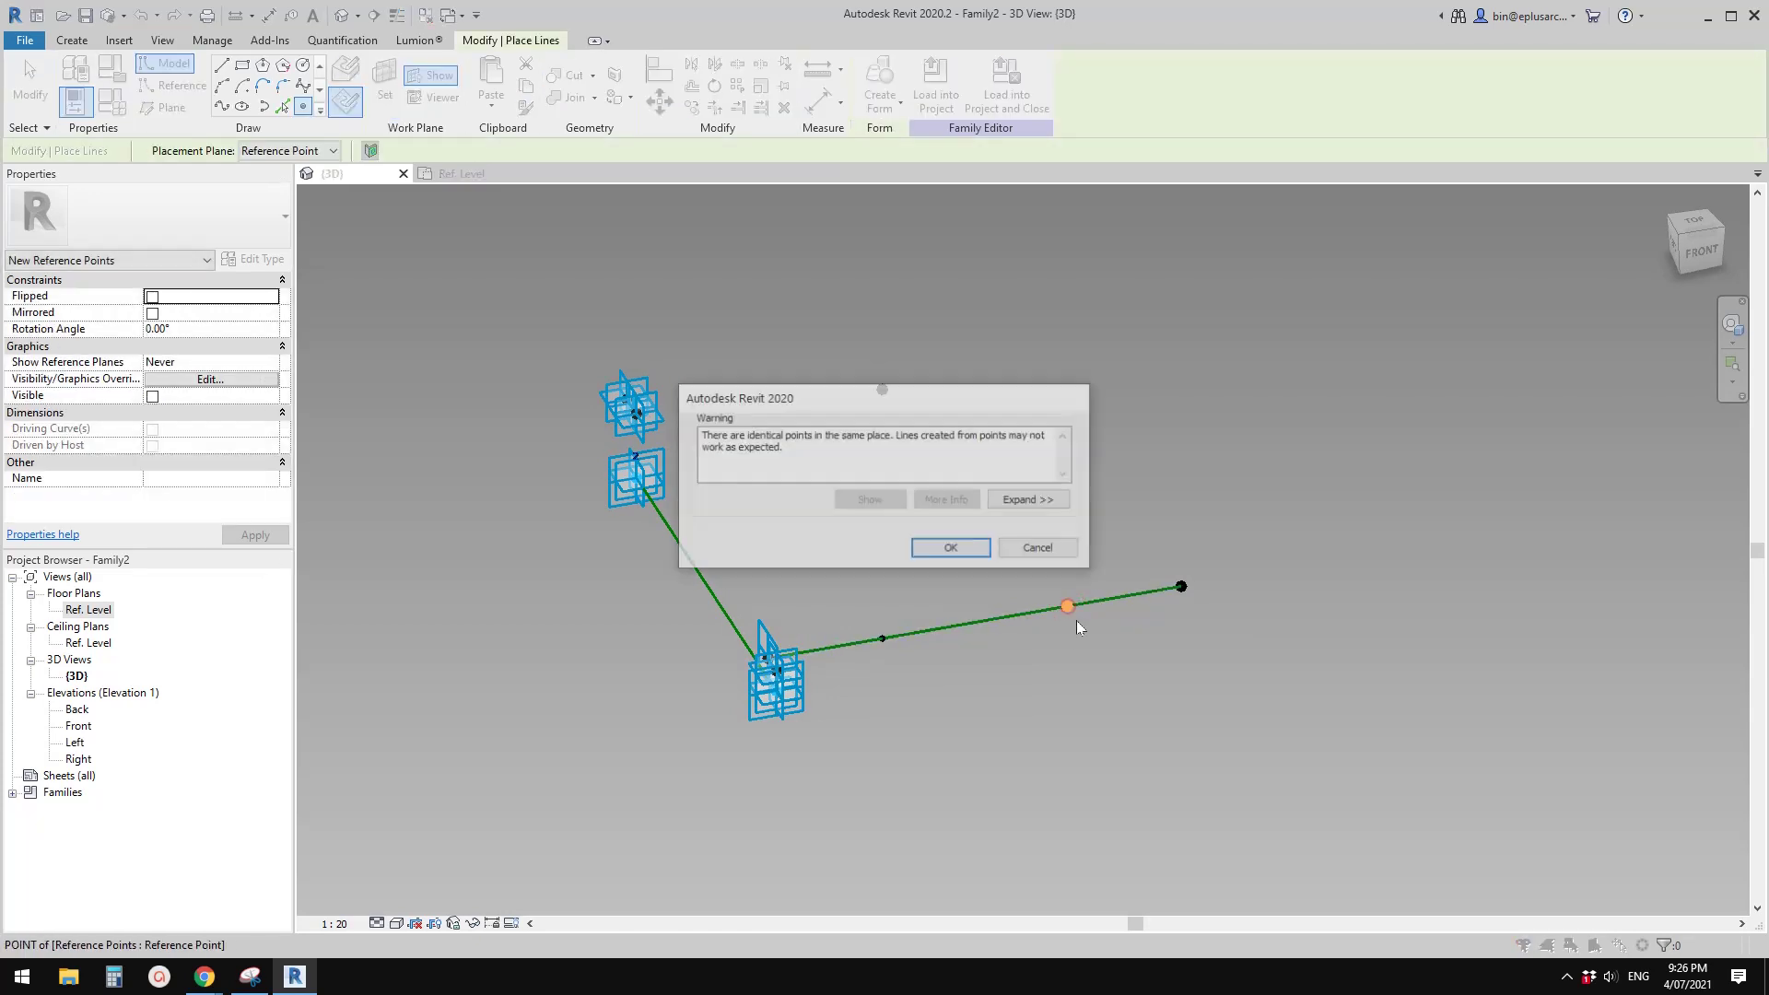
left_click(972, 550)
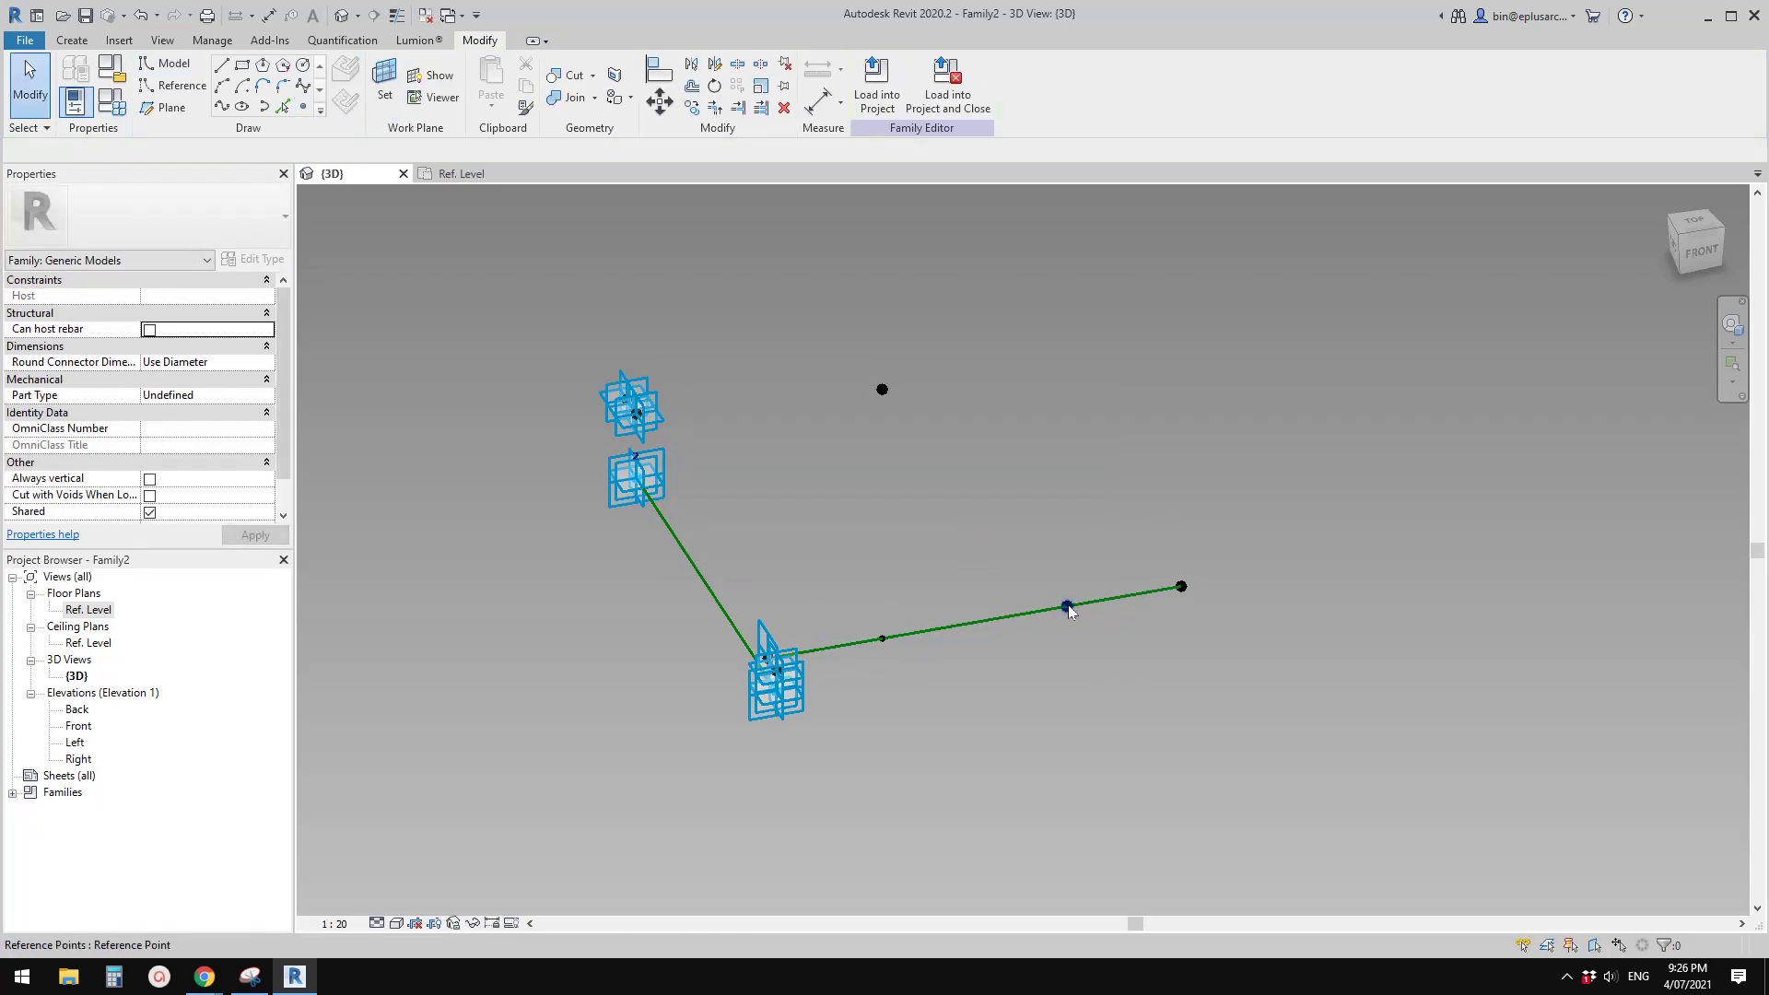
Pull the newly hosted point about 428 mm off the second OFS-driven point and set that host point's rotation angle to 180°
left_click(1067, 606)
left_click_drag(1071, 679, 1071, 786)
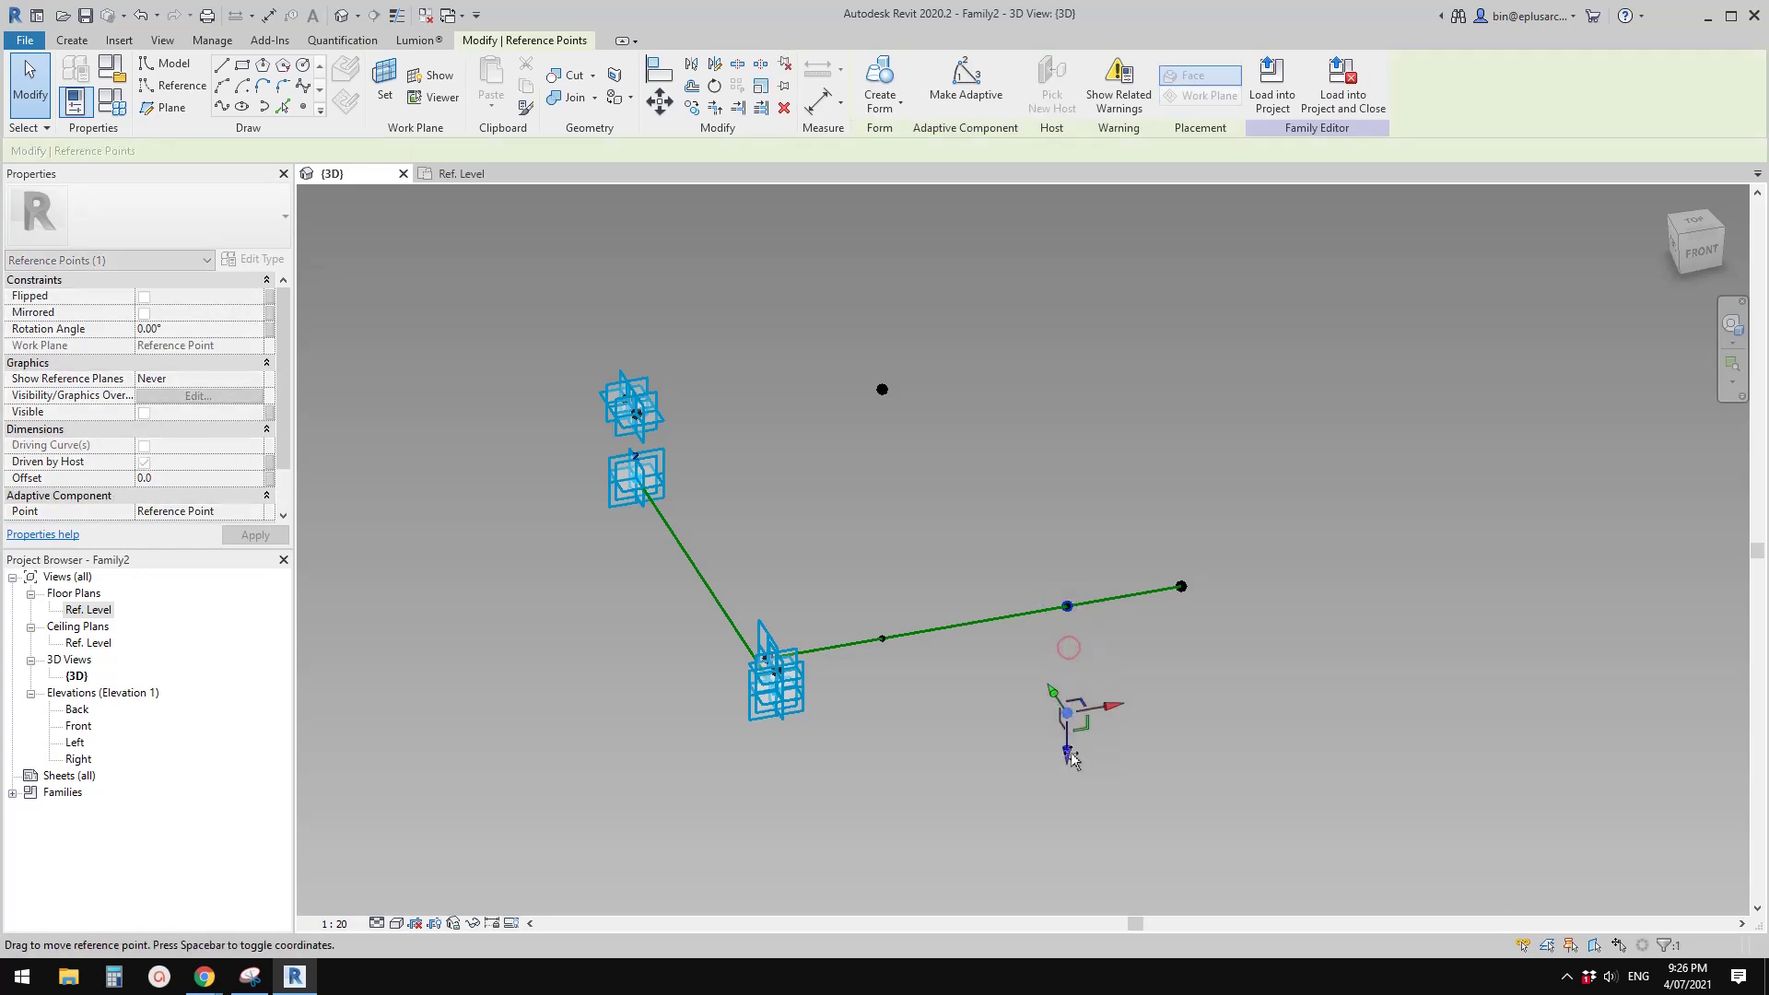
left_click(1065, 611)
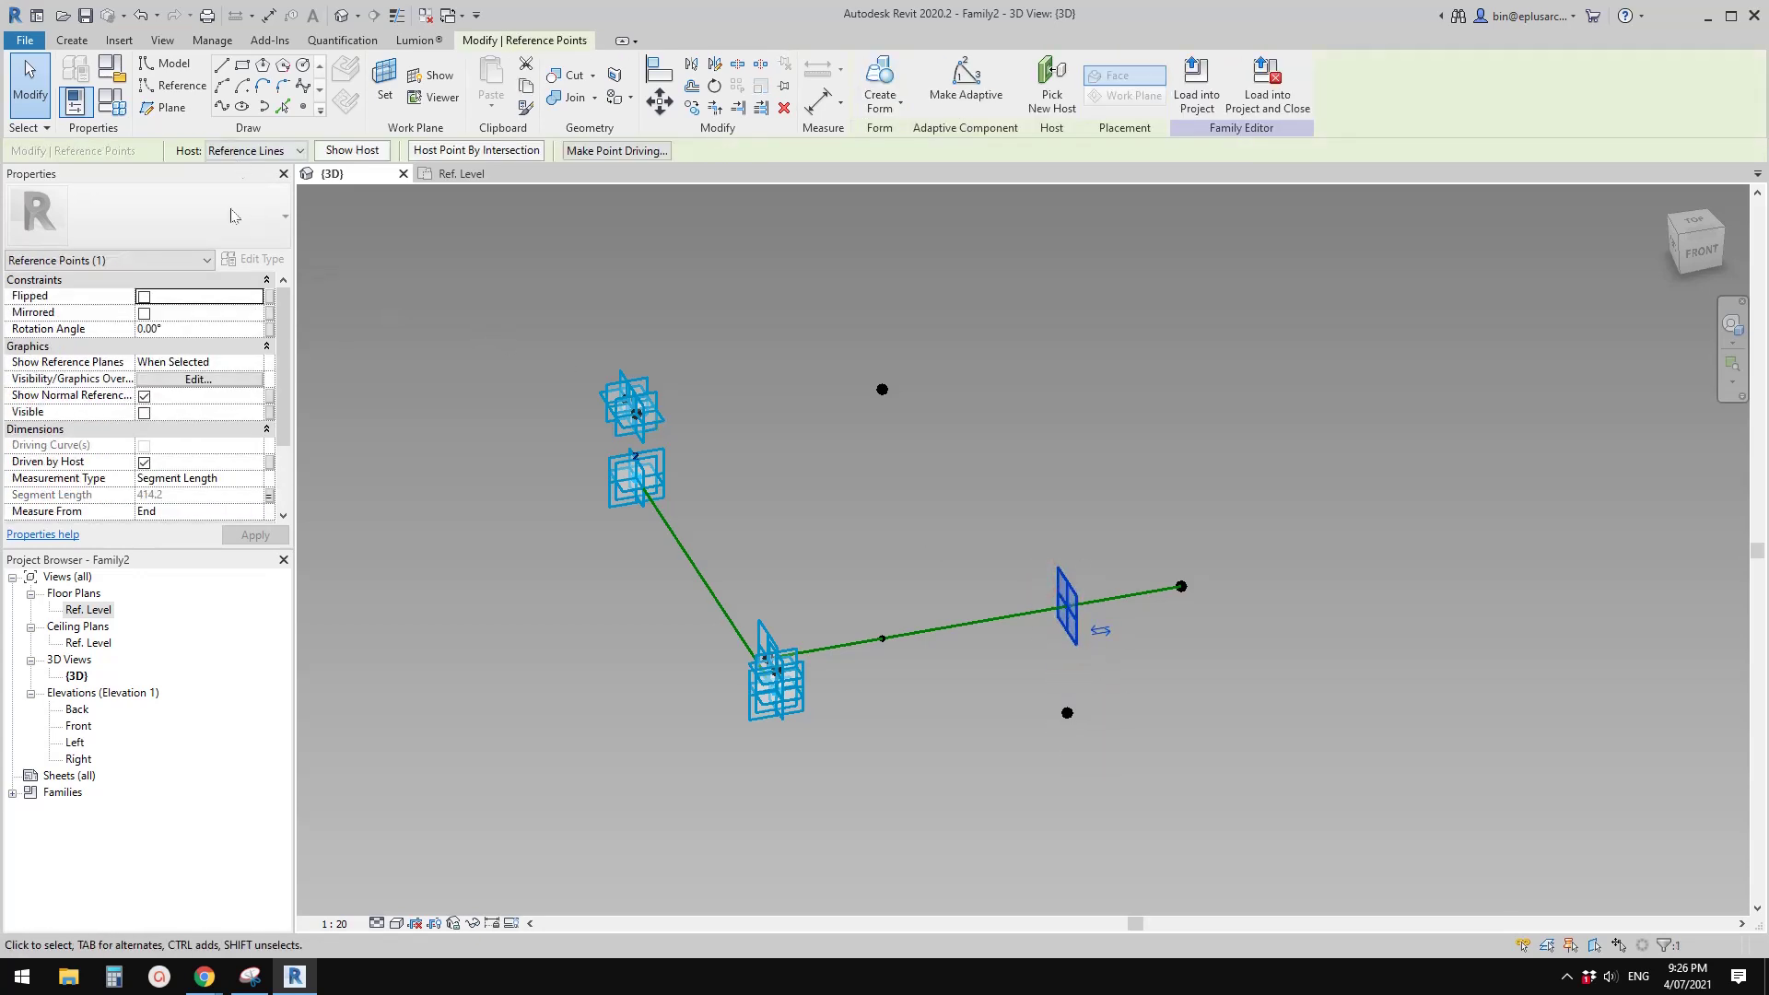
left_click(211, 329)
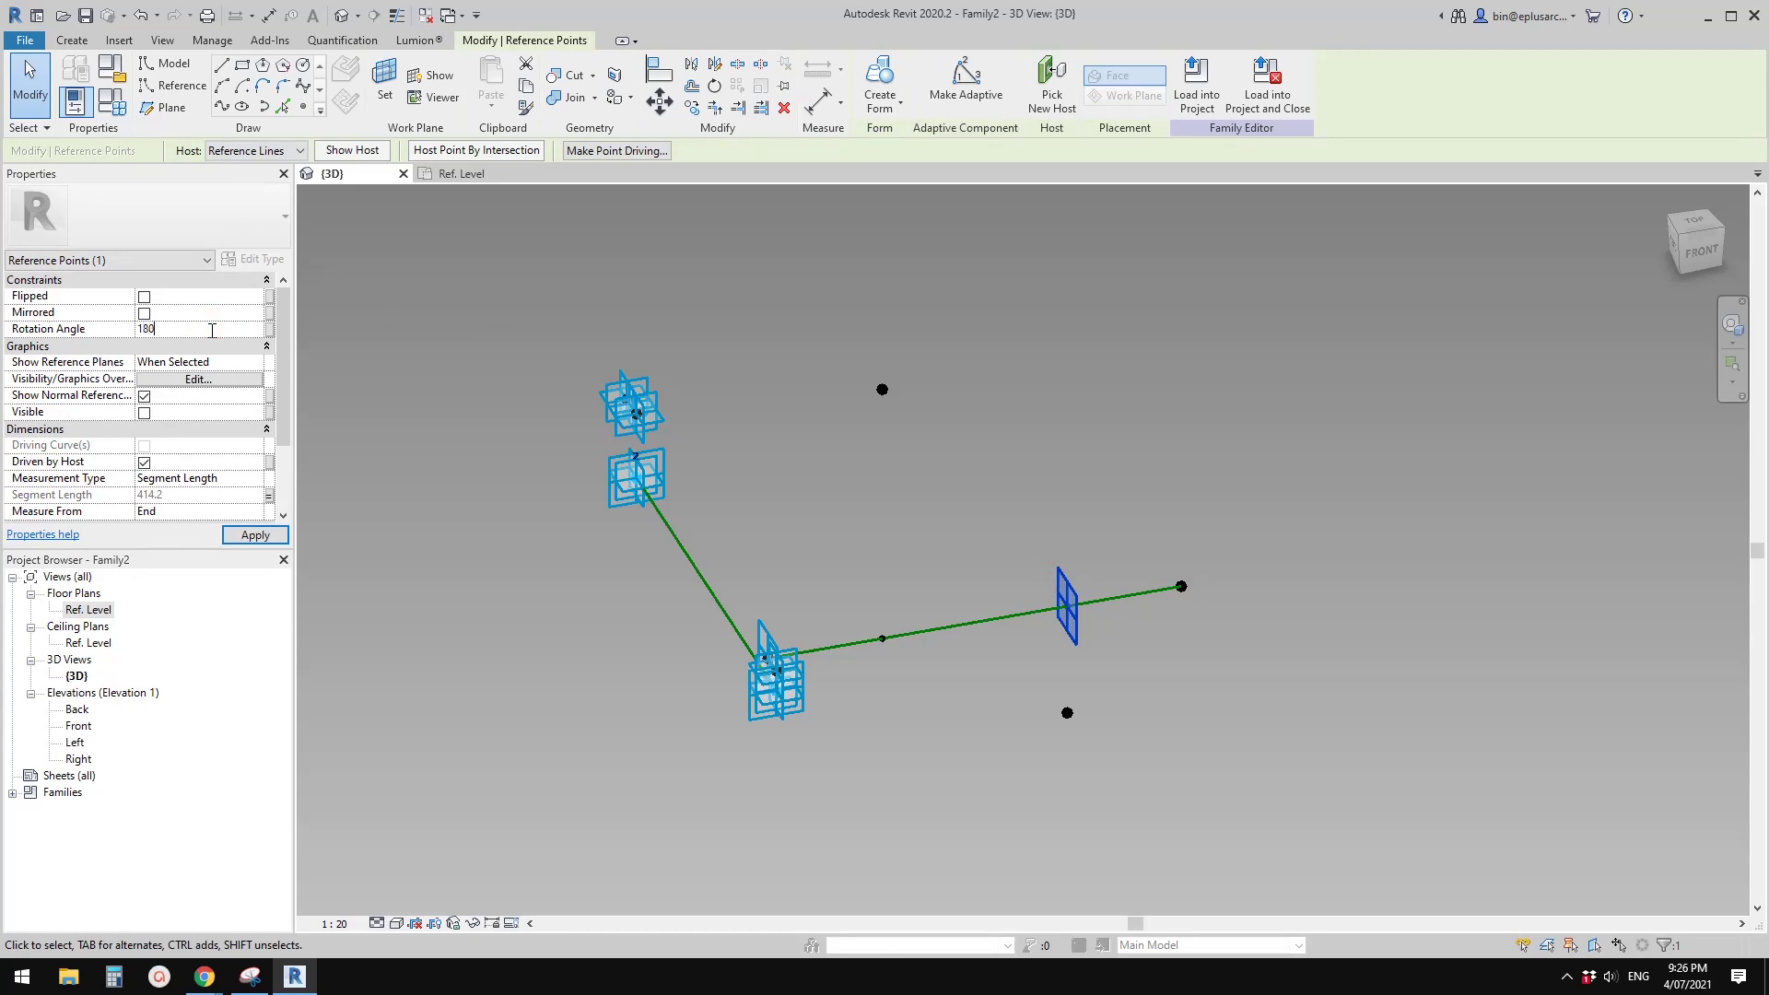
key("Return")
left_click(987, 544)
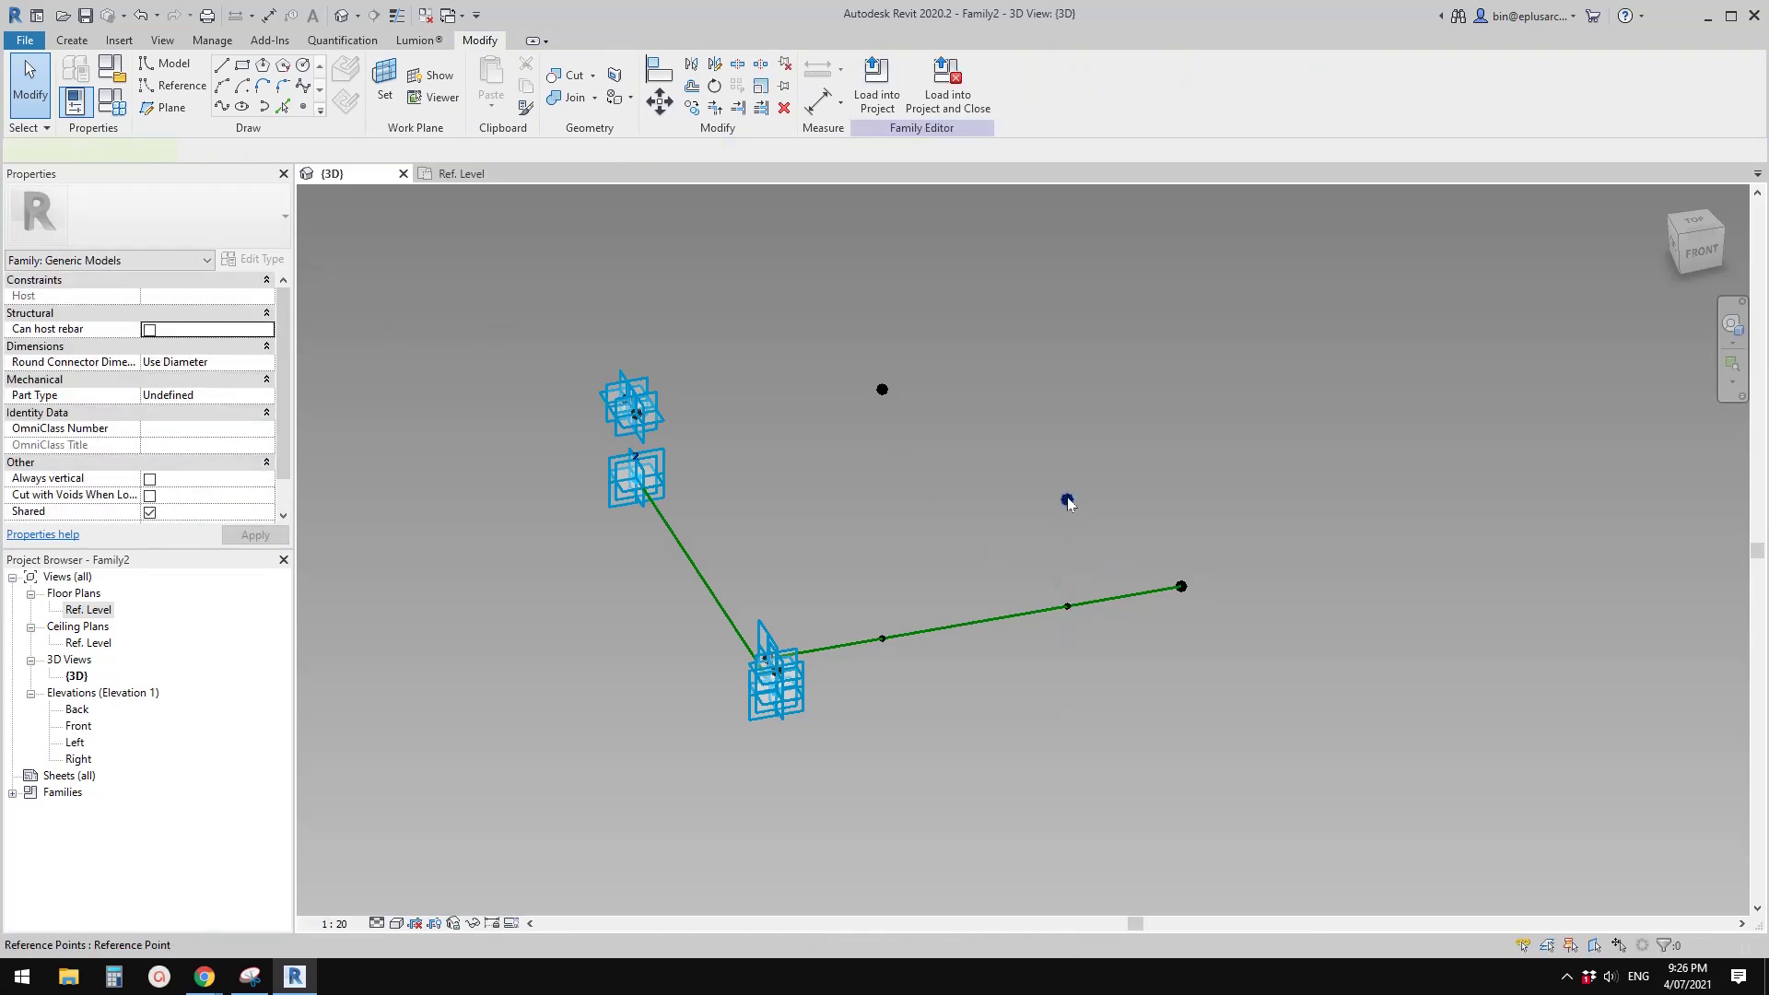
Associate the offset of the point above the second OFS-driven point with the H parameter
left_click(1066, 500)
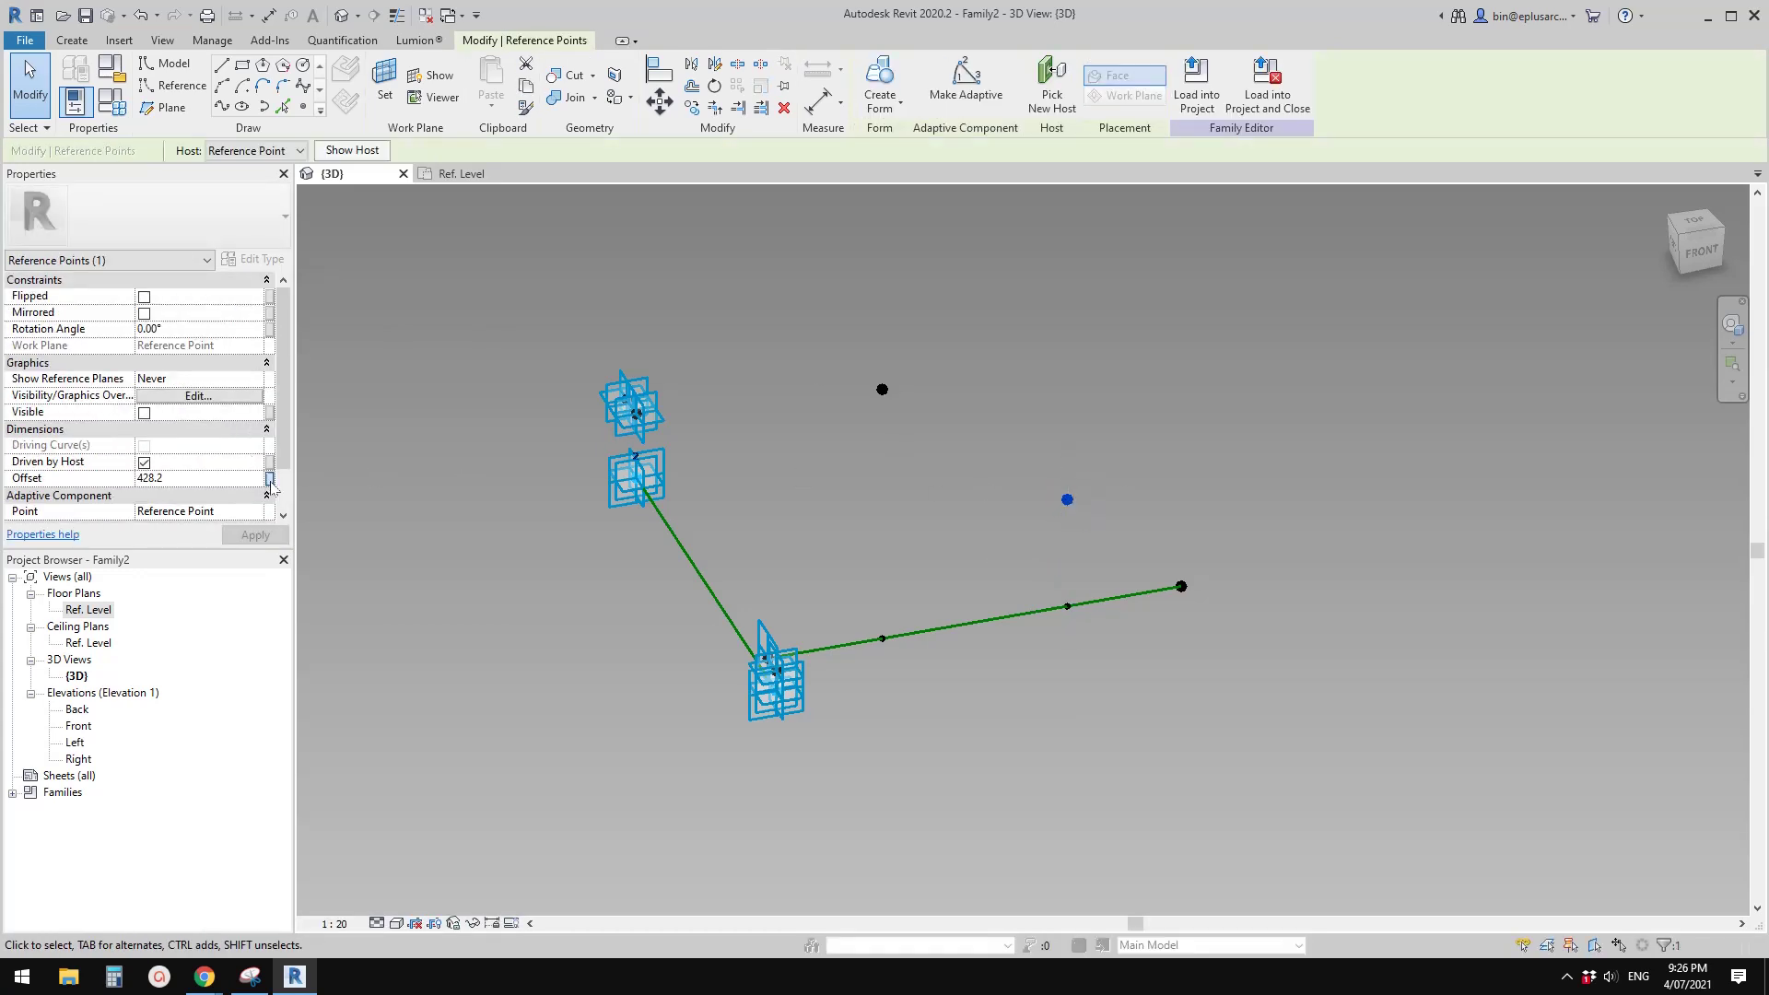
left_click(267, 479)
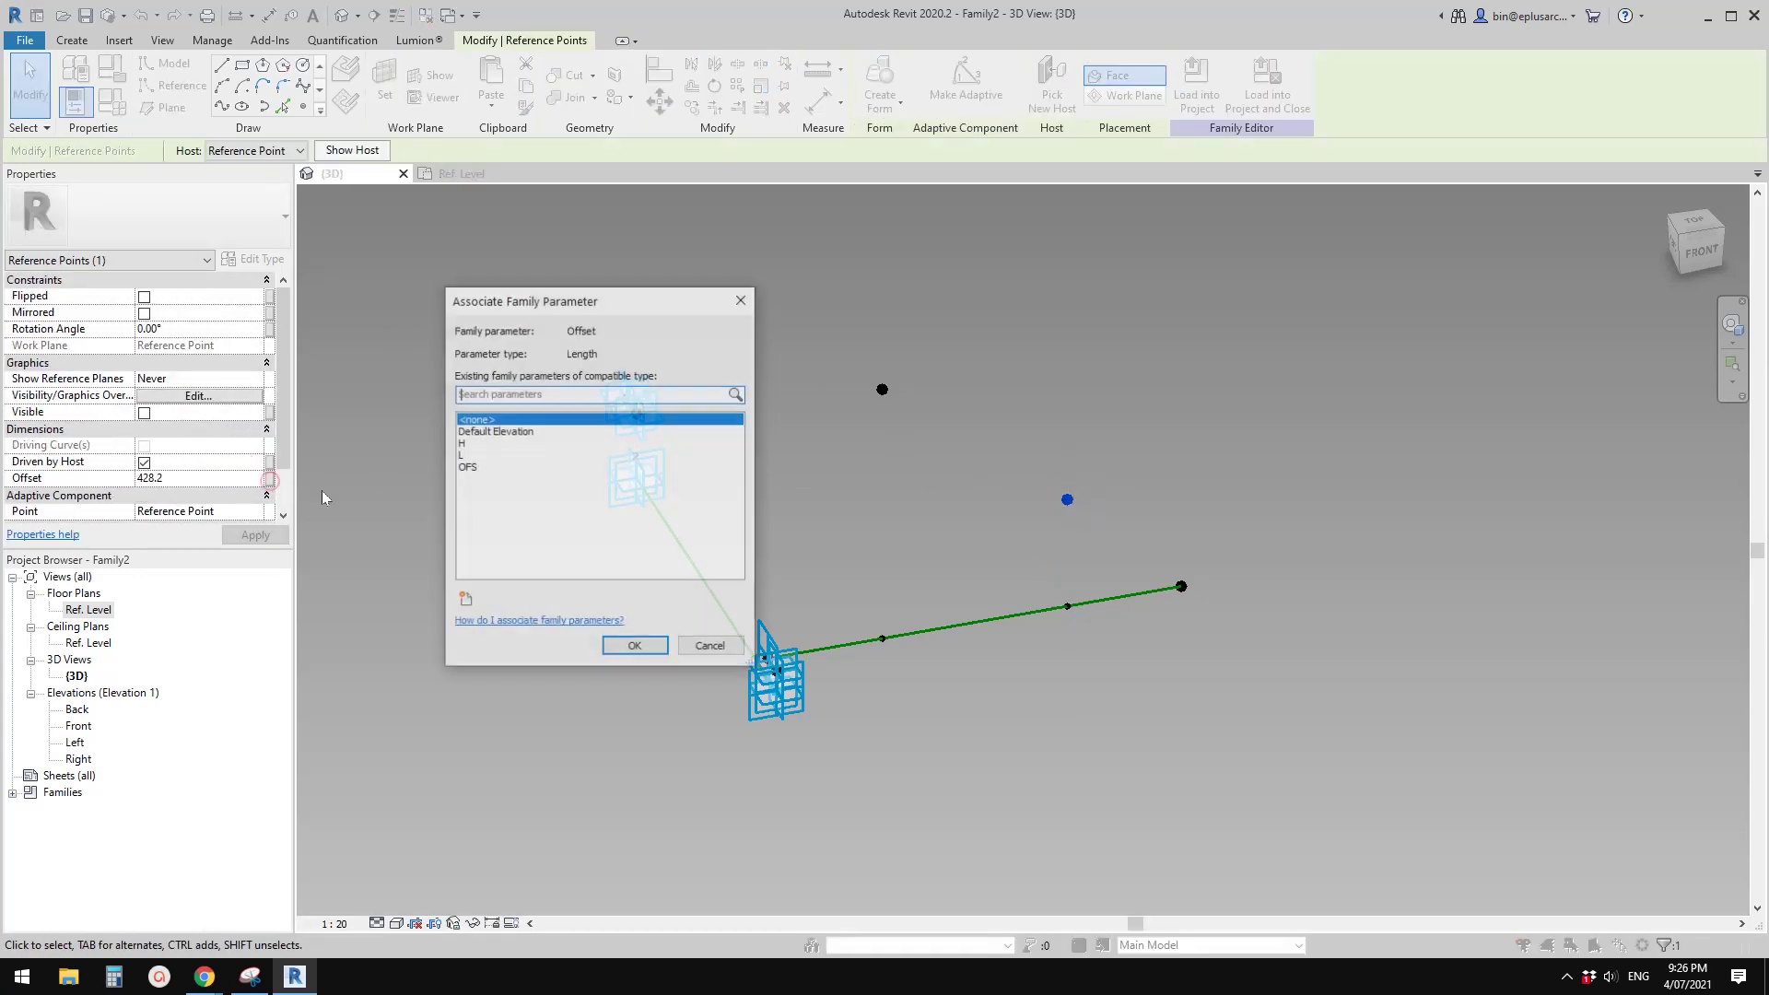
left_click(463, 446)
left_click(646, 646)
scroll(1120, 503, "down", 2)
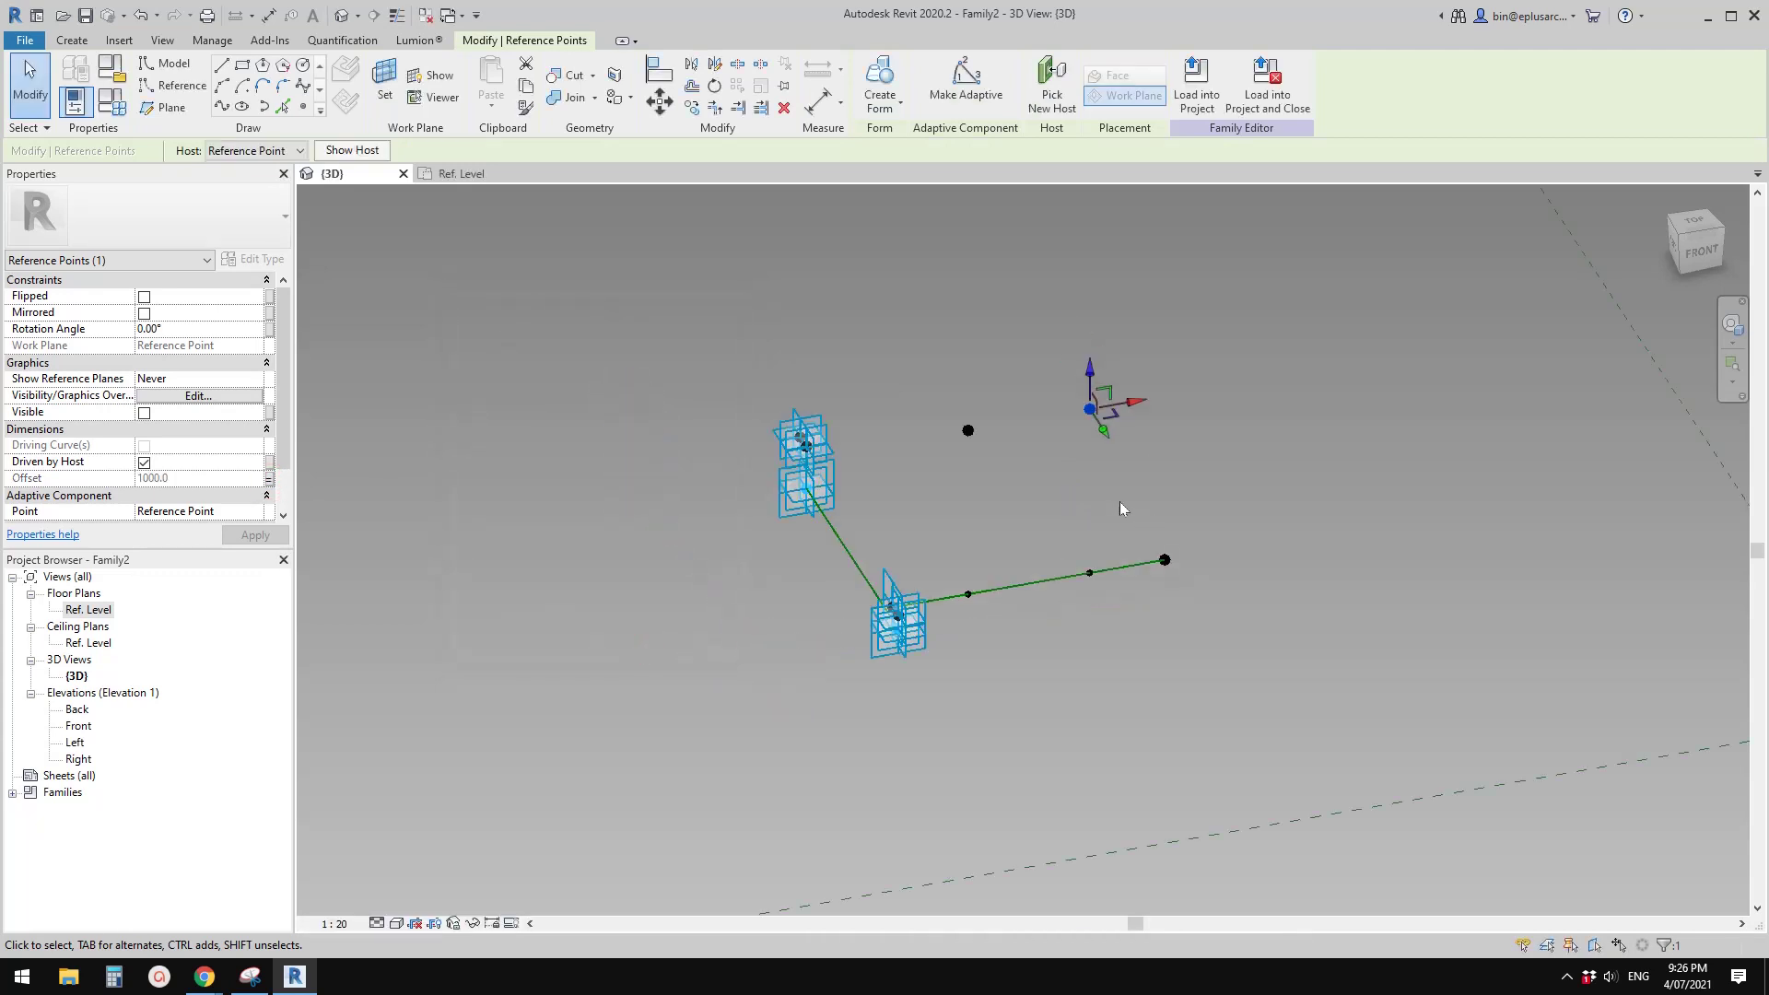
middle_click_drag(1120, 503, 1096, 442, "shift")
key("Escape")
Connect the new H-driven upper point to the far end point of the L-driven line with a reference line
left_click_drag(1147, 444, 1150, 445)
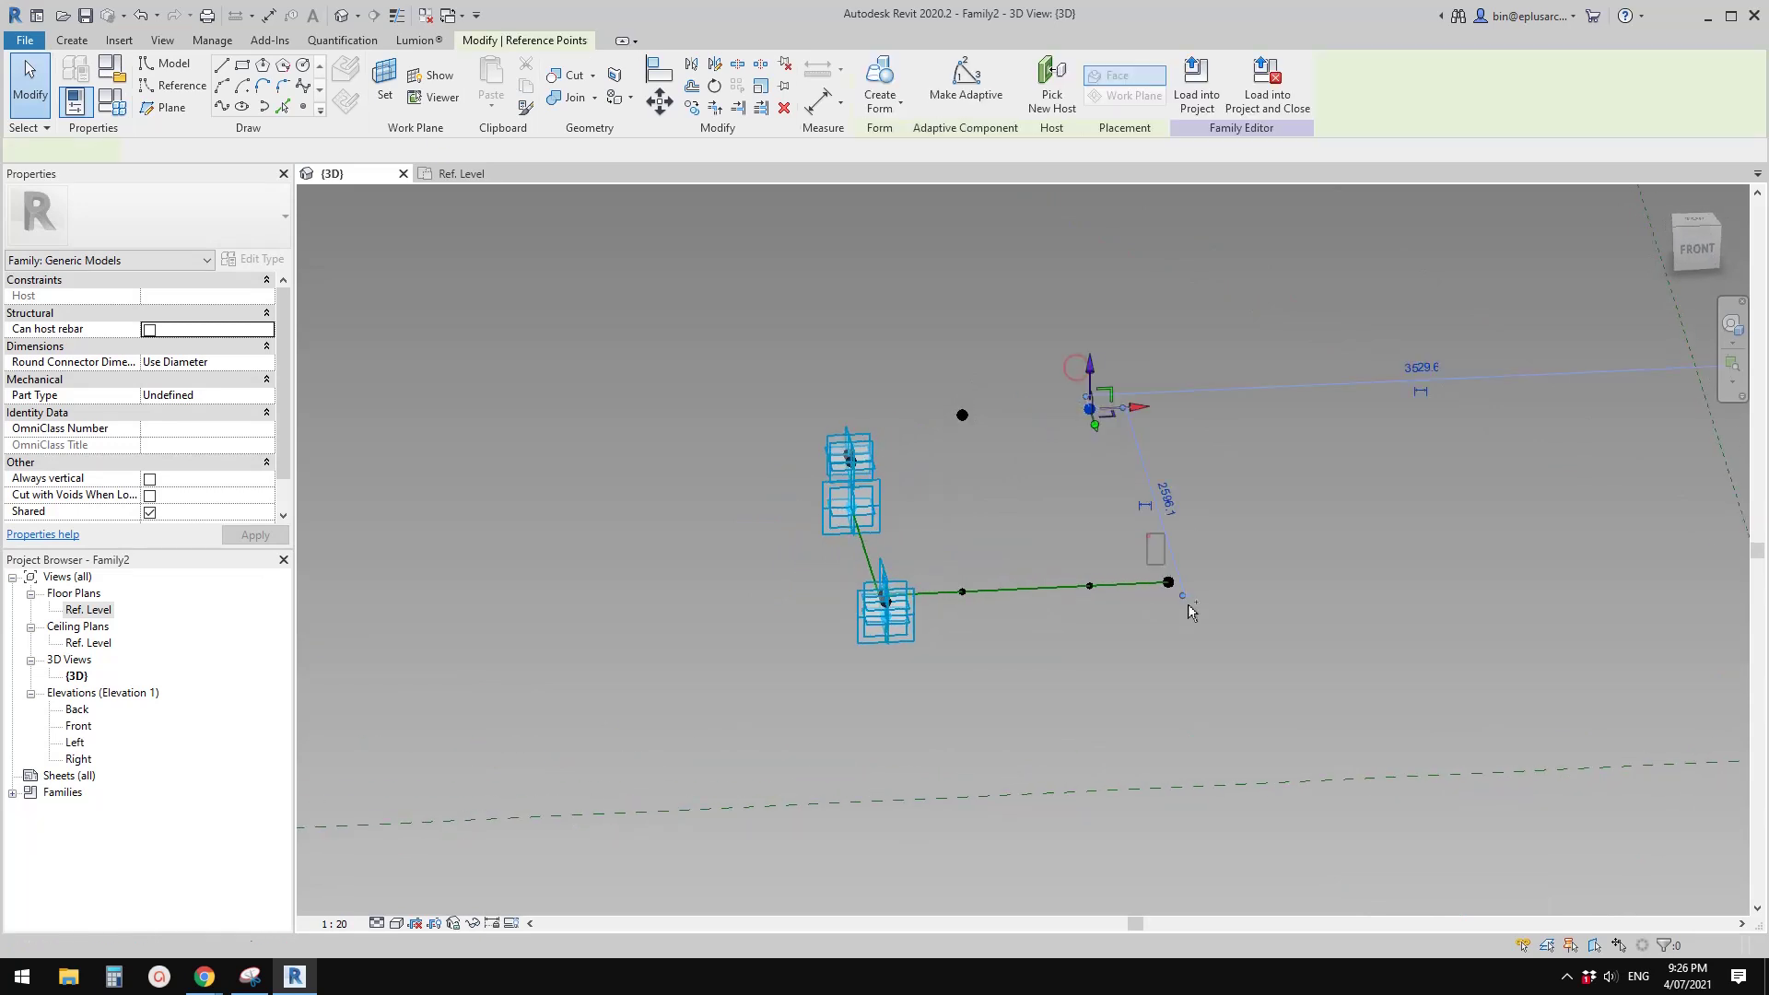
middle_click_drag(1220, 566, 1095, 451, "shift")
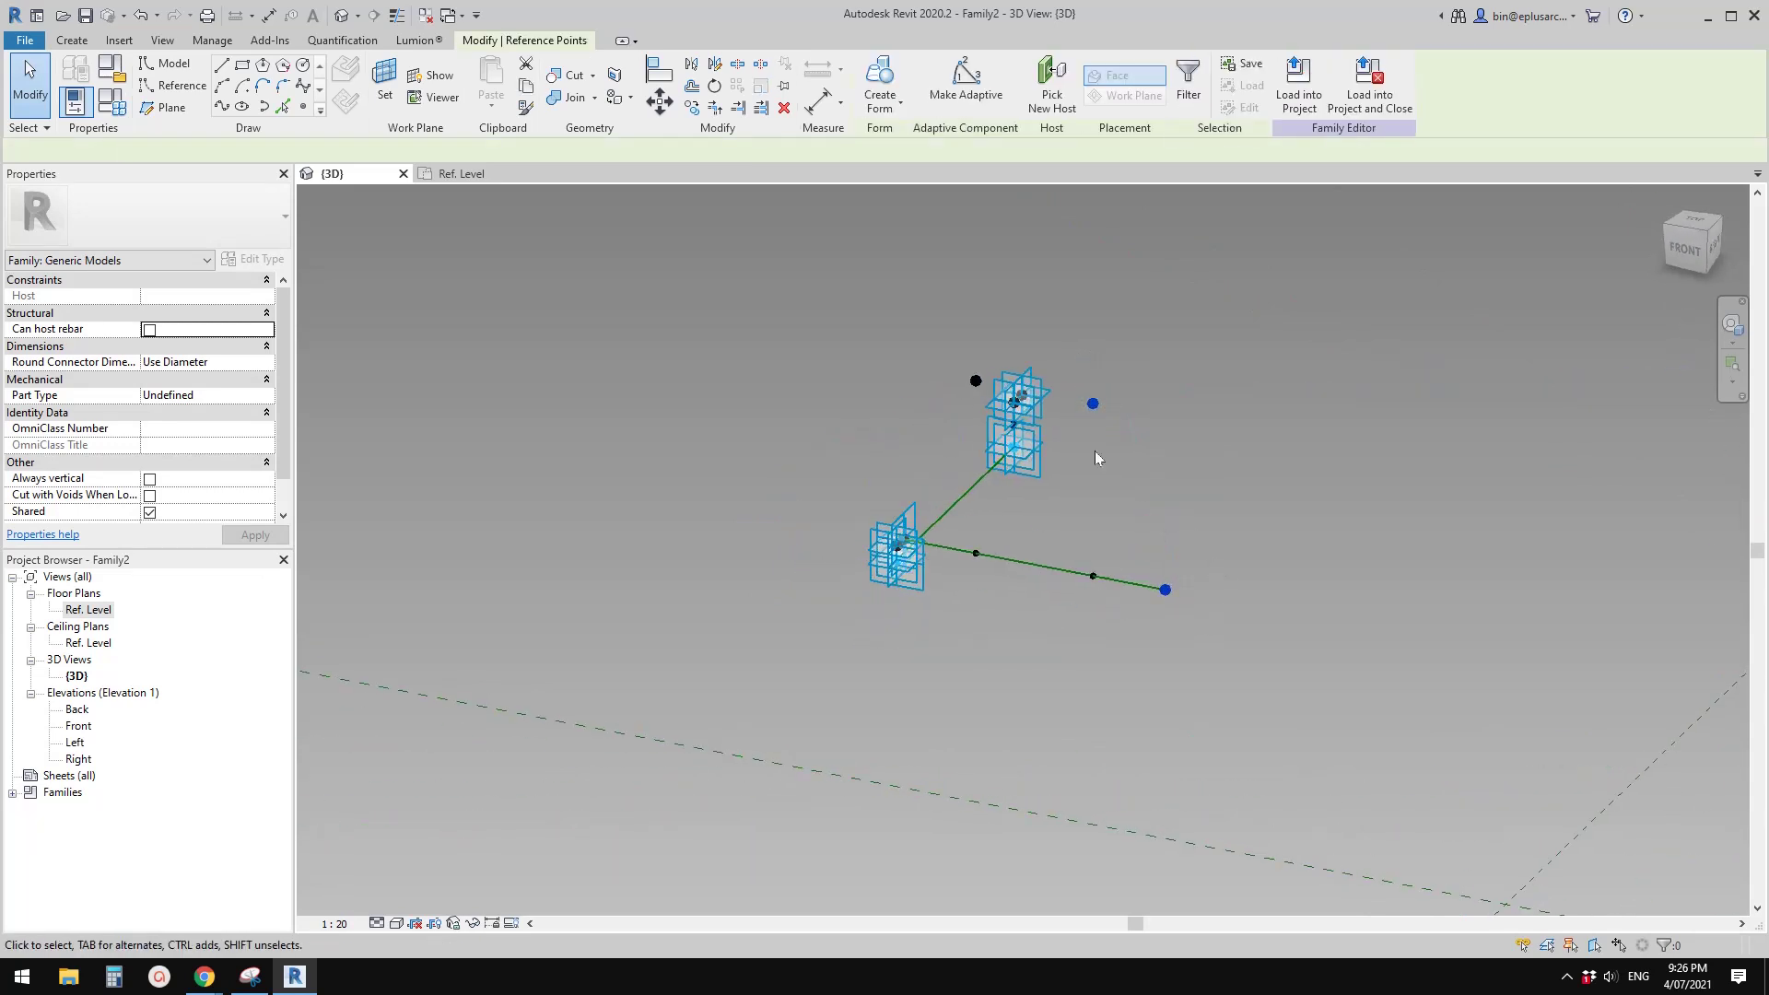
left_click(222, 108)
left_click(152, 429)
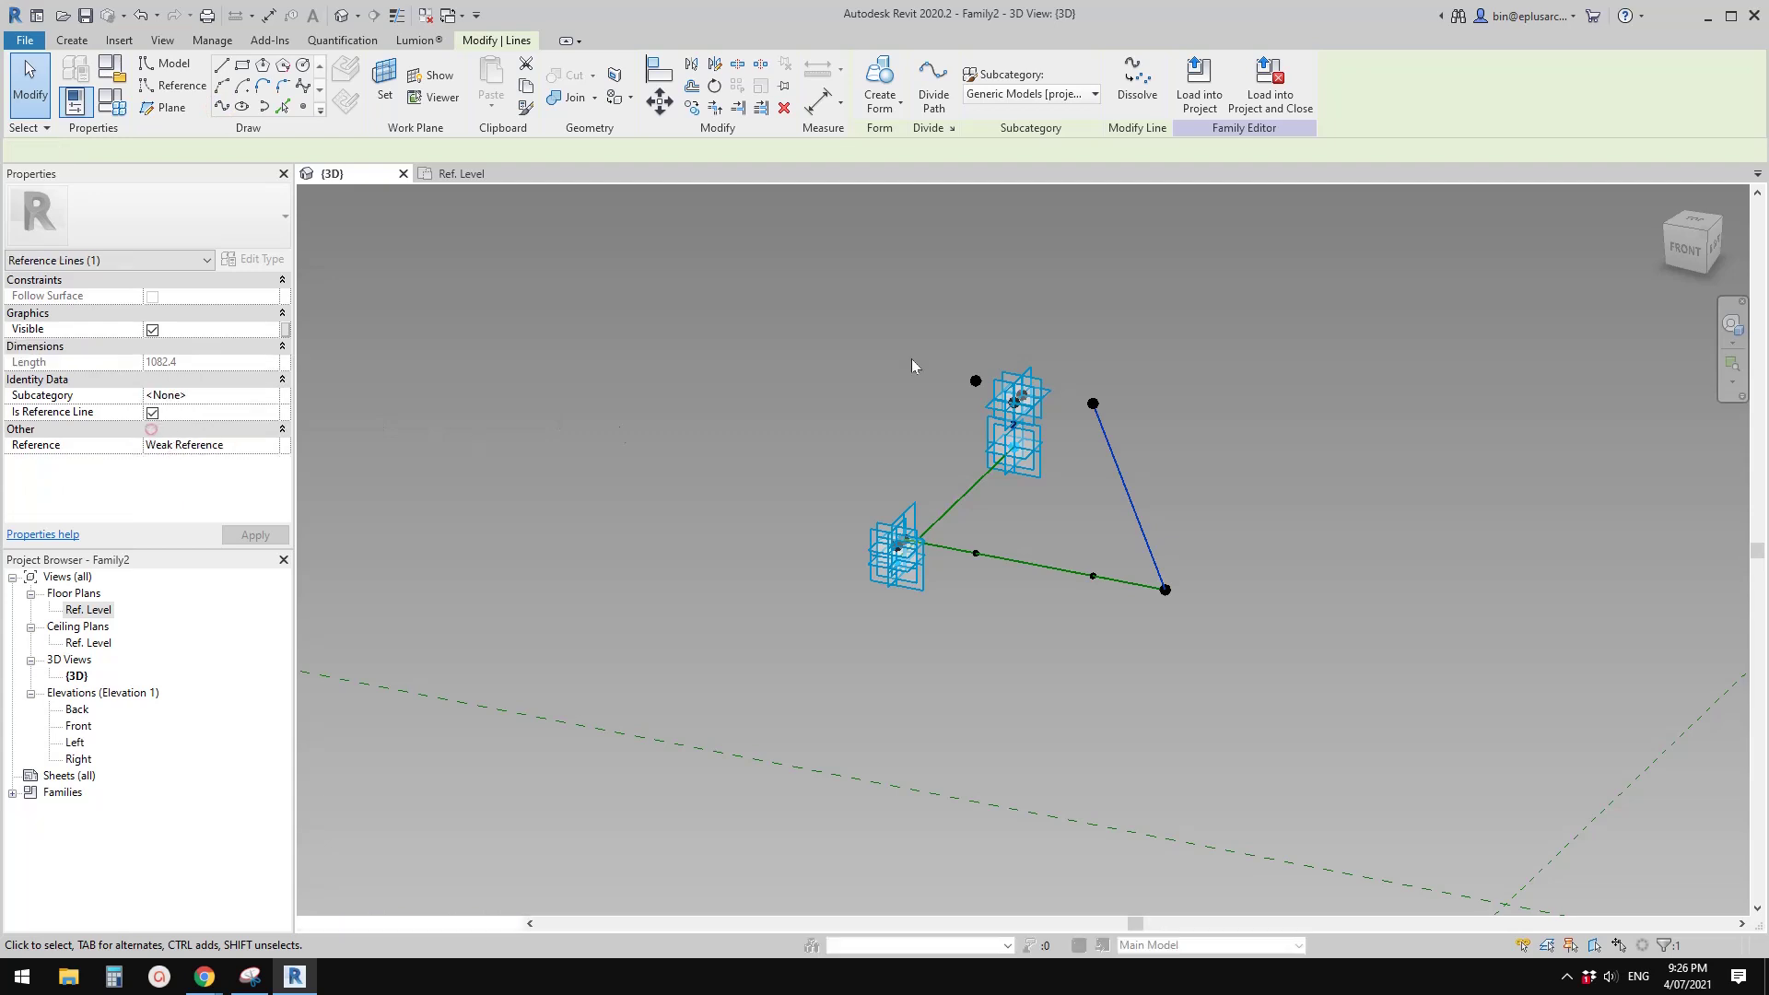
left_click(991, 363)
Connect the two H-driven upper points with a line and make it a reference line
middle_click_drag(1005, 363, 1120, 342, "shift")
left_click_drag(906, 333, 1148, 421)
left_click(221, 103)
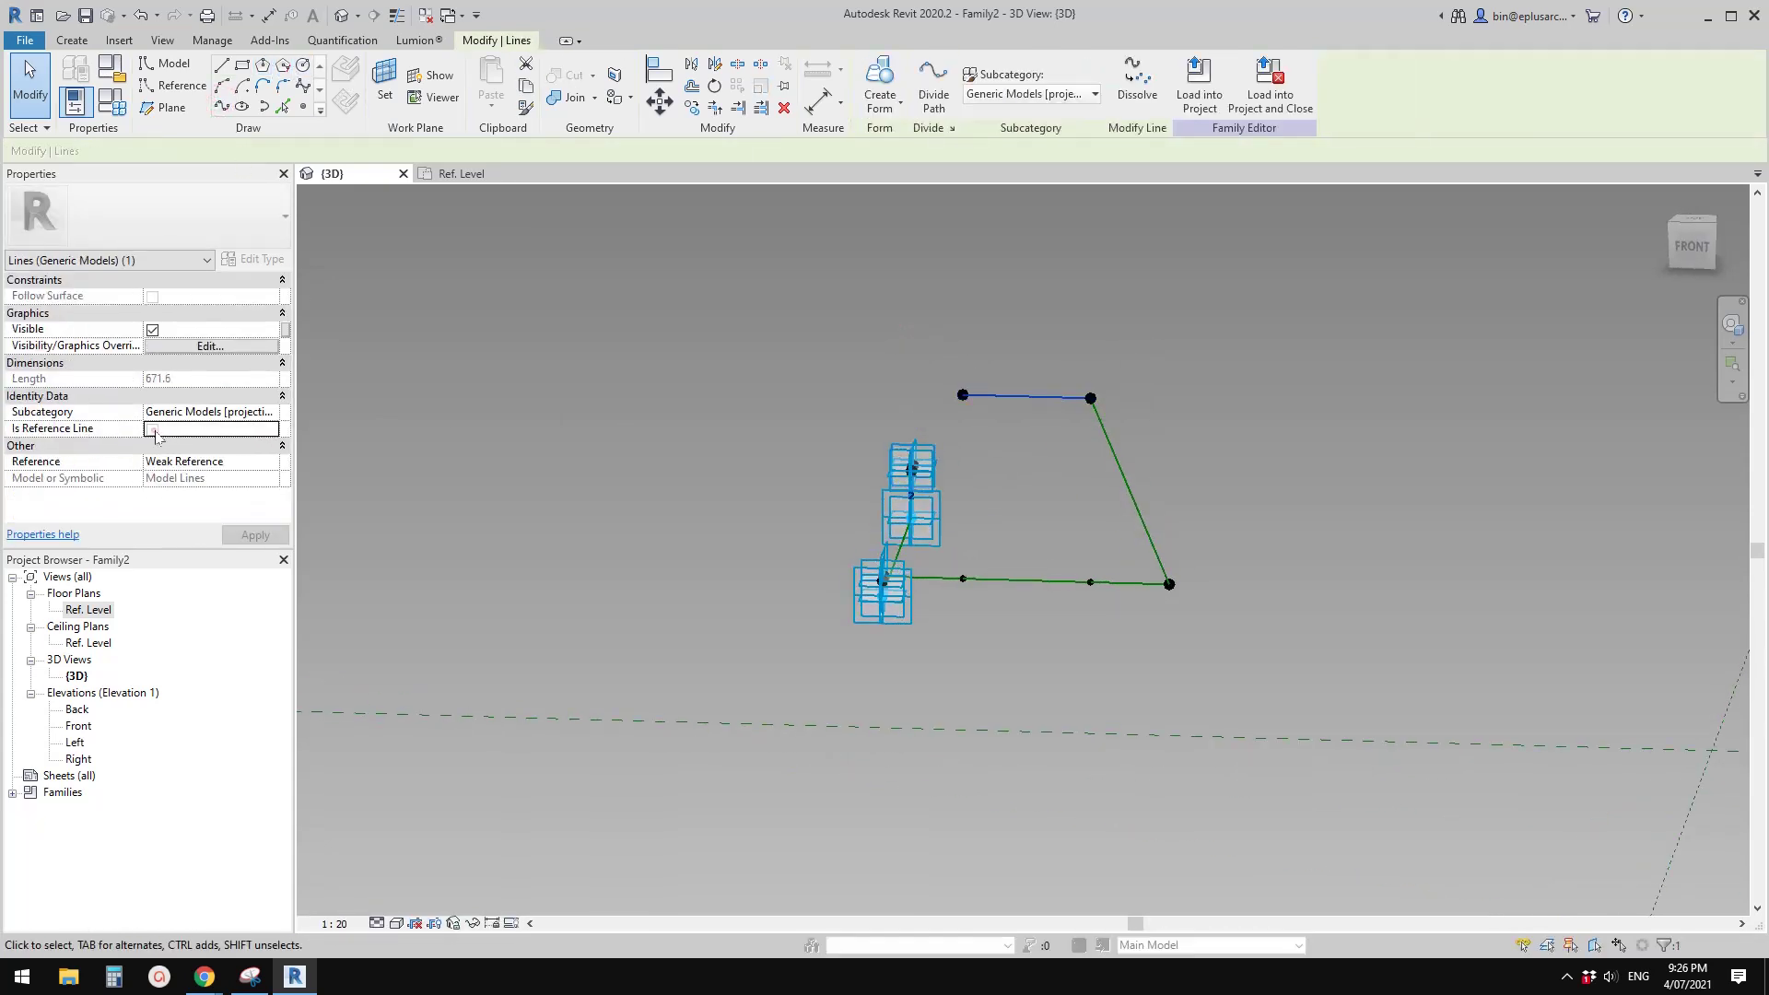
left_click(152, 429)
Close the trapezoid with a reference line from the first upper point to the start point of the L-driven line
middle_click_drag(1019, 341, 1118, 482, "shift")
left_click(935, 447)
scroll(979, 523, "up", 2)
left_click(952, 508, "ctrl")
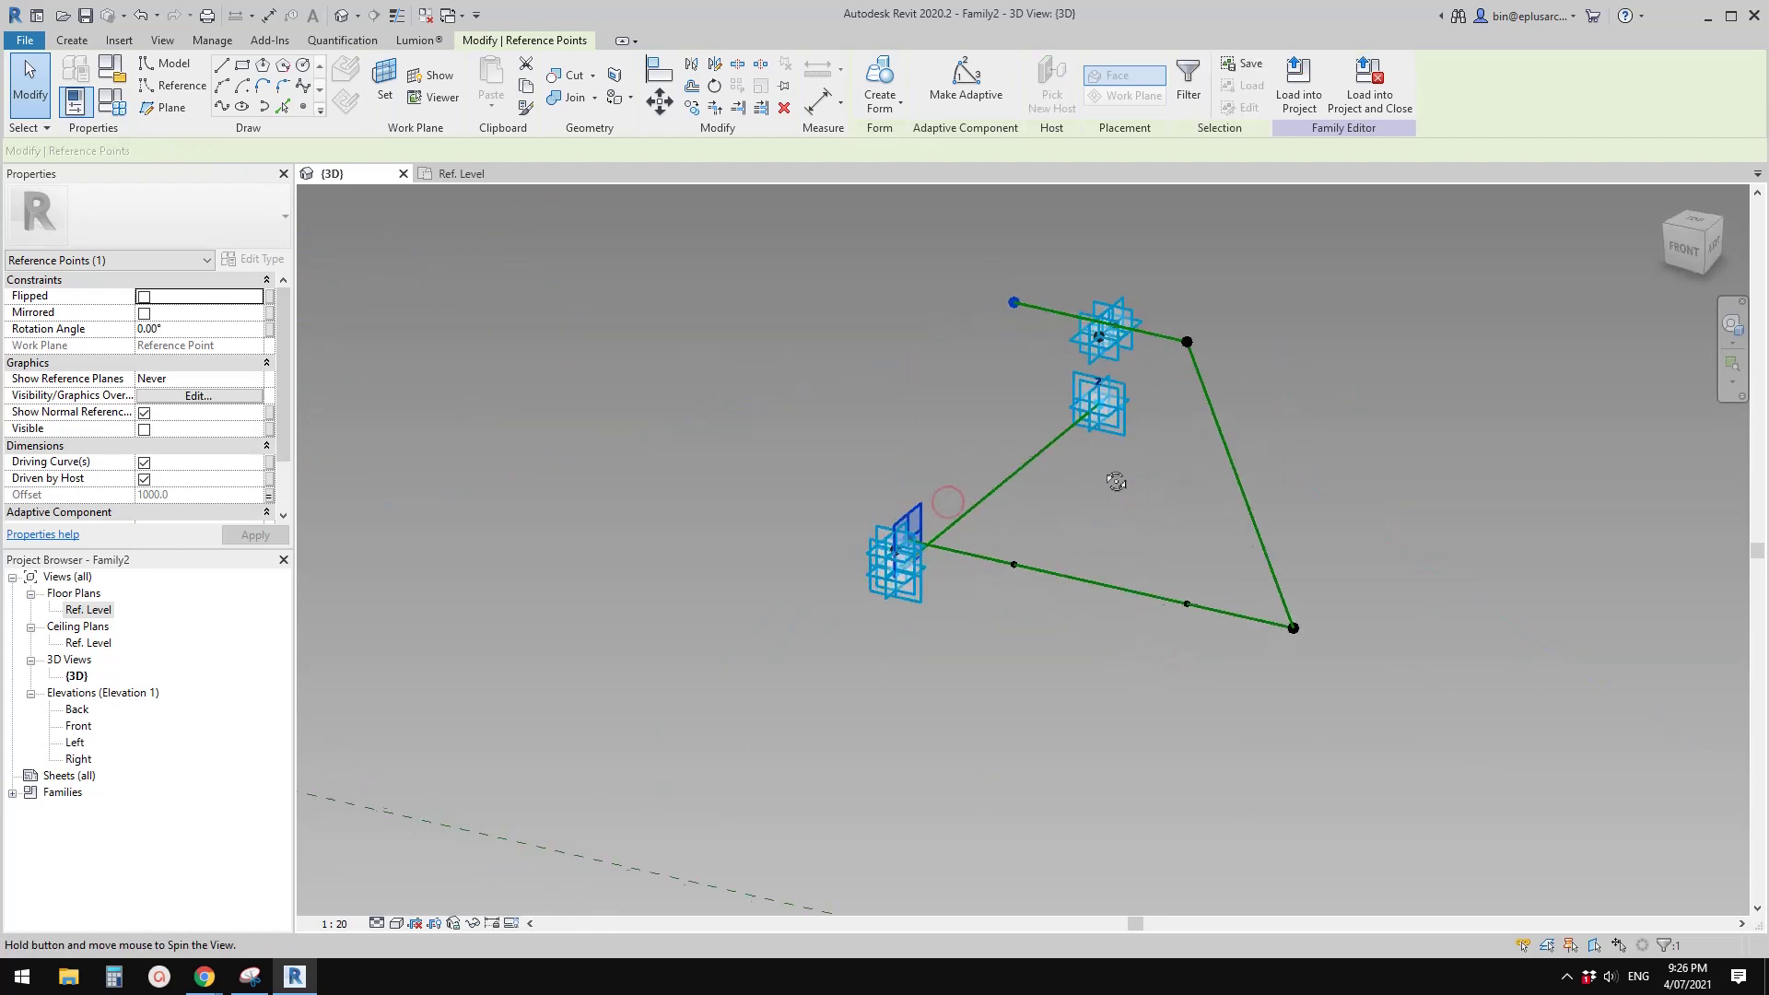
left_click(223, 106)
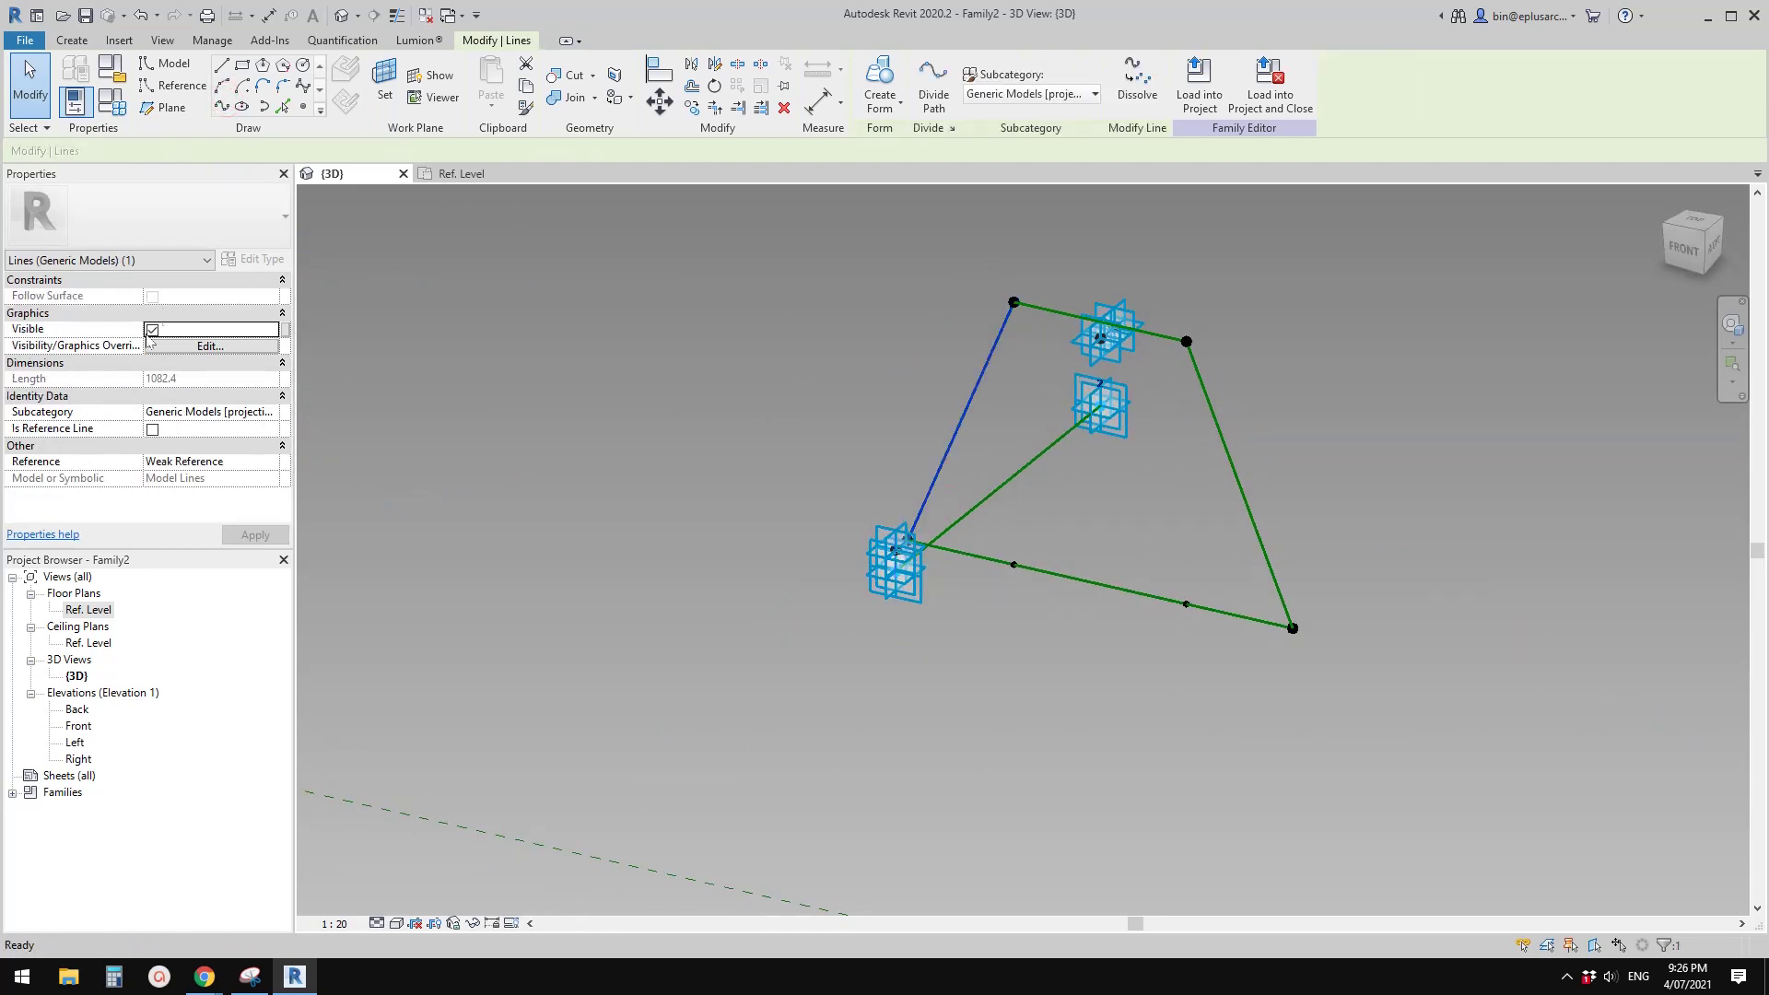
left_click(153, 430)
left_click(724, 337)
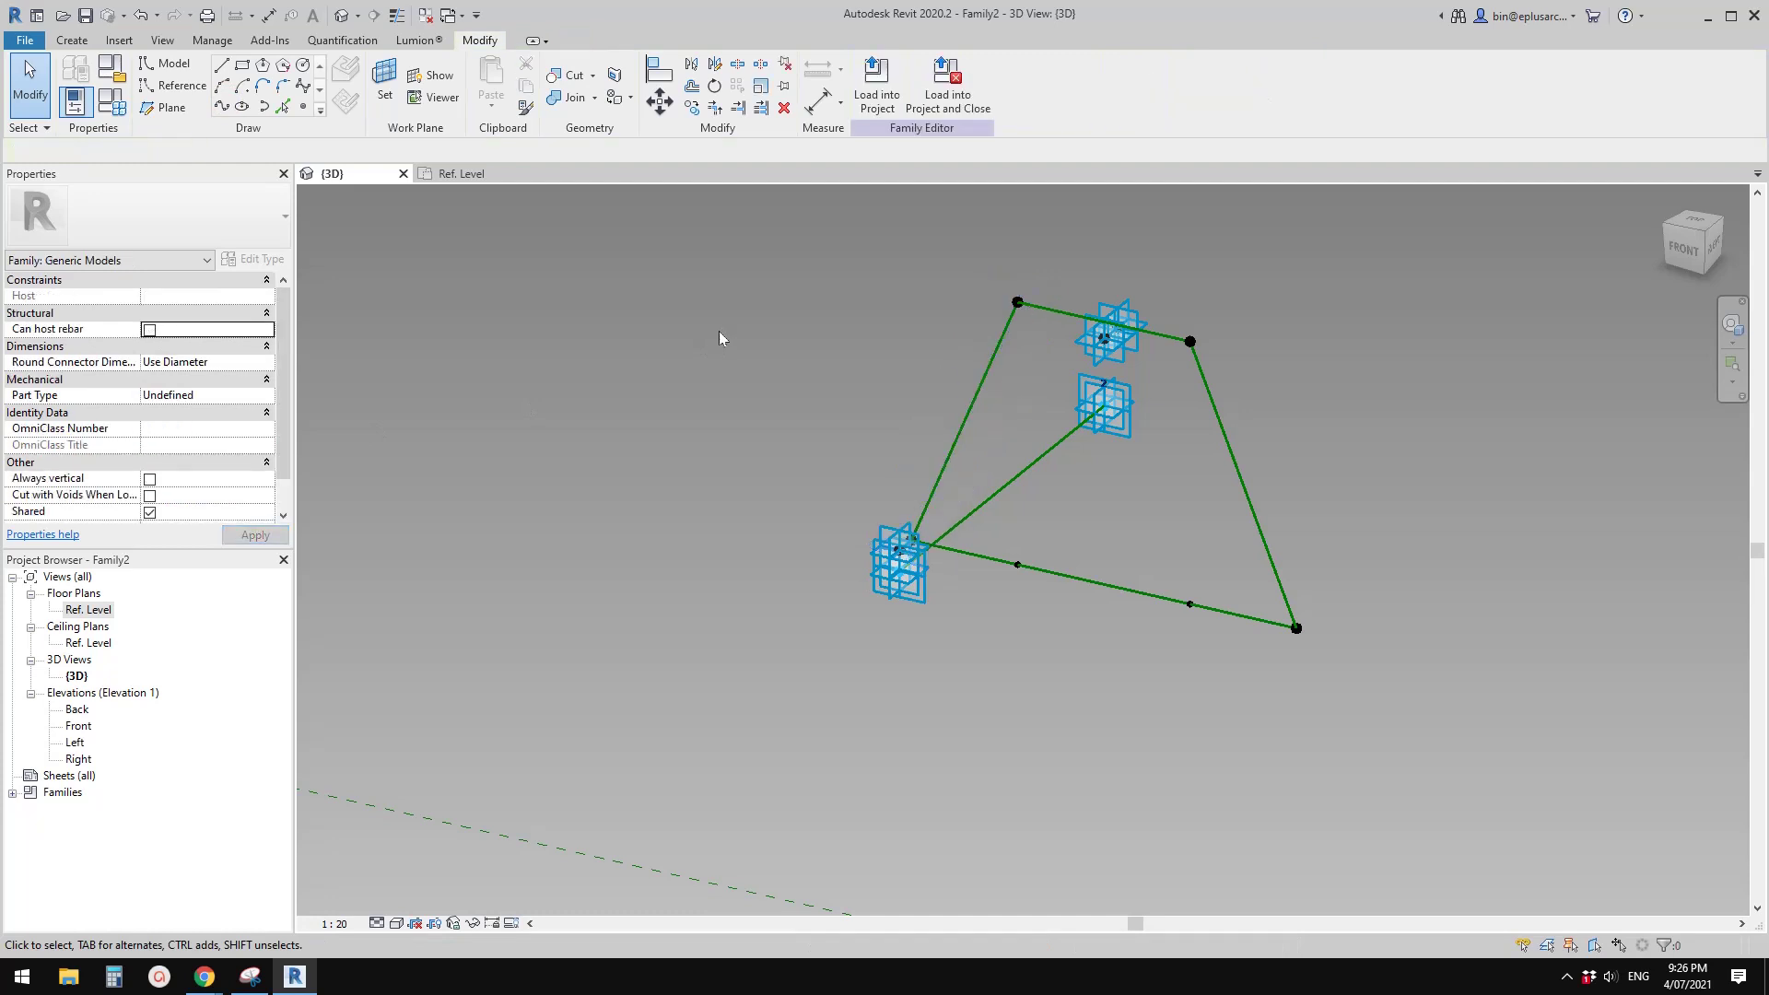
Examine the trapezoid of reference lines and its relation to the second placement point from several angles
middle_click_drag(926, 350, 884, 440, "shift")
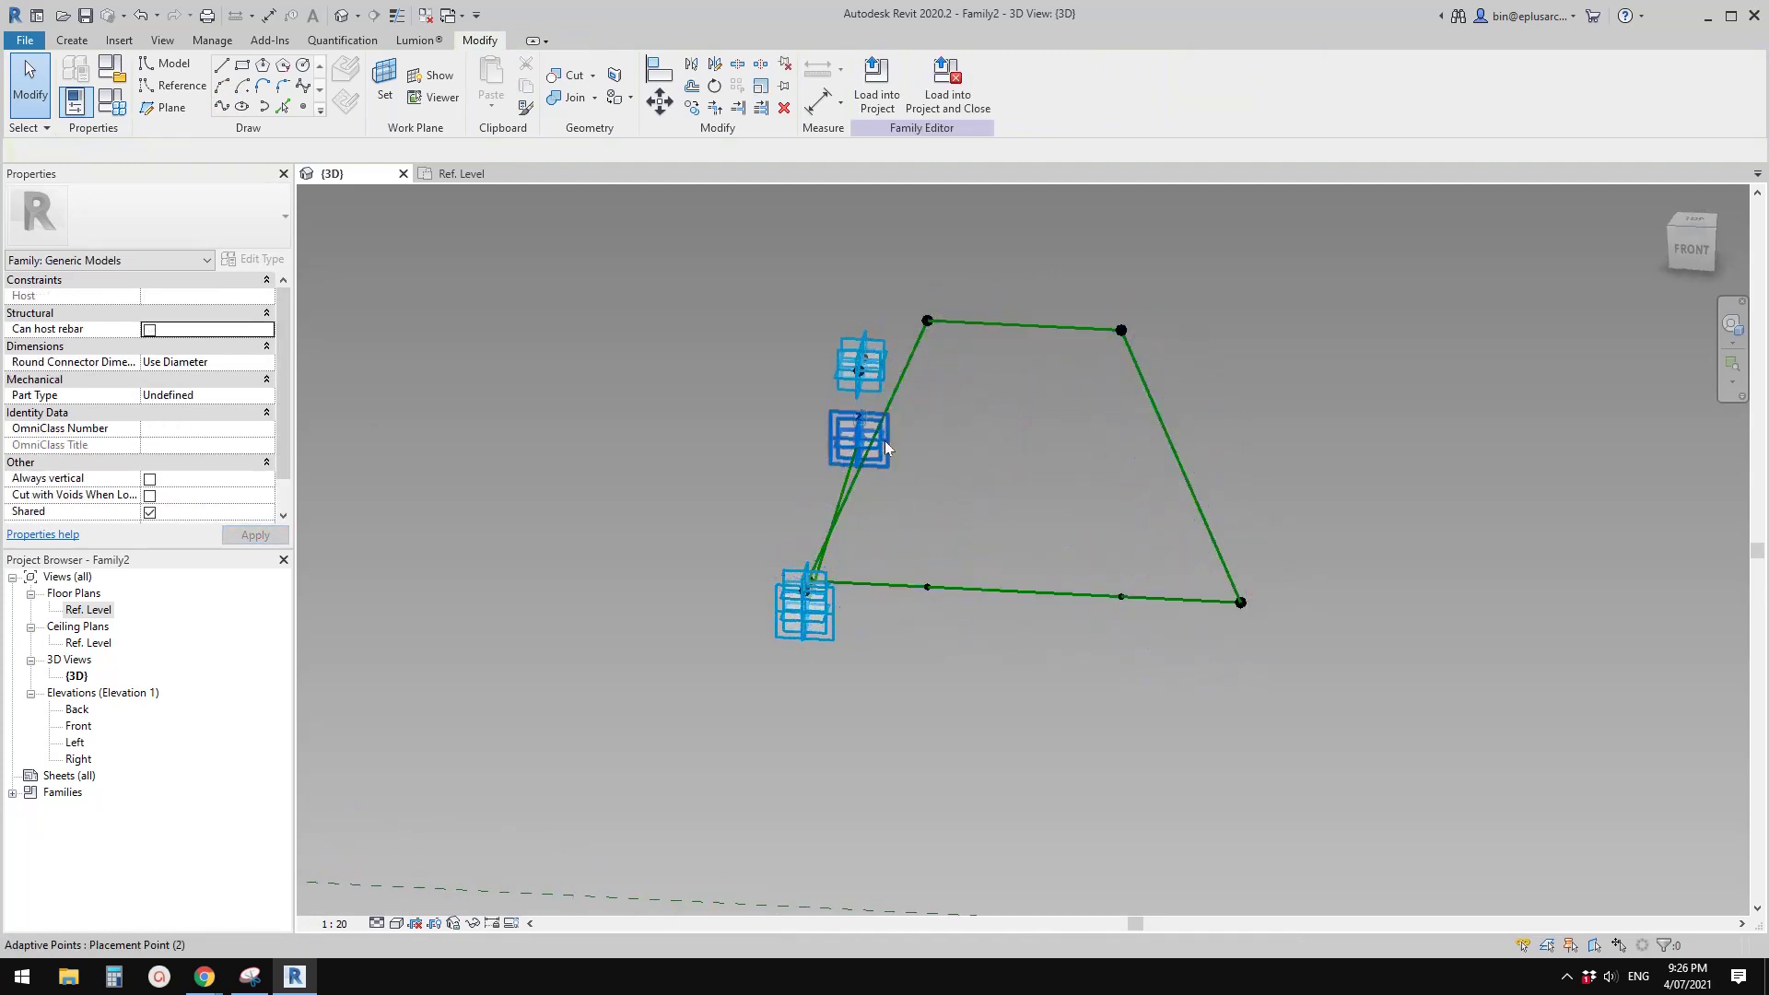
middle_click_drag(1058, 407, 952, 340, "shift")
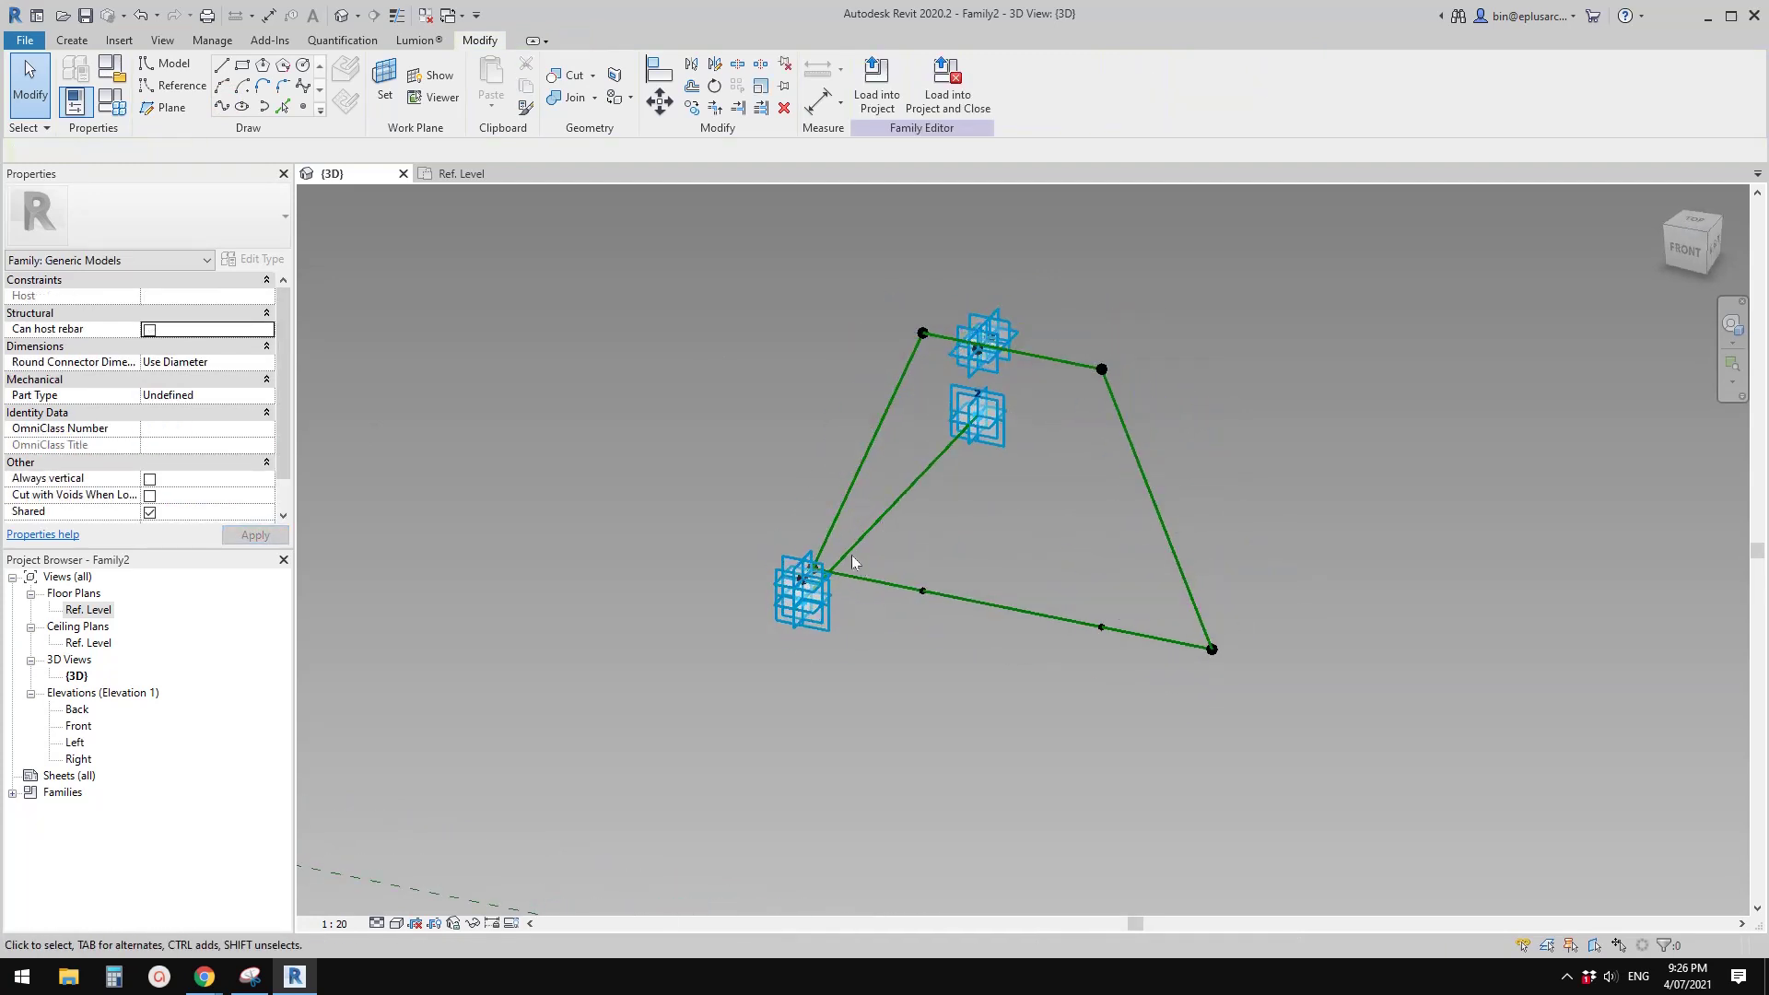
middle_click_drag(851, 555, 923, 538, "shift")
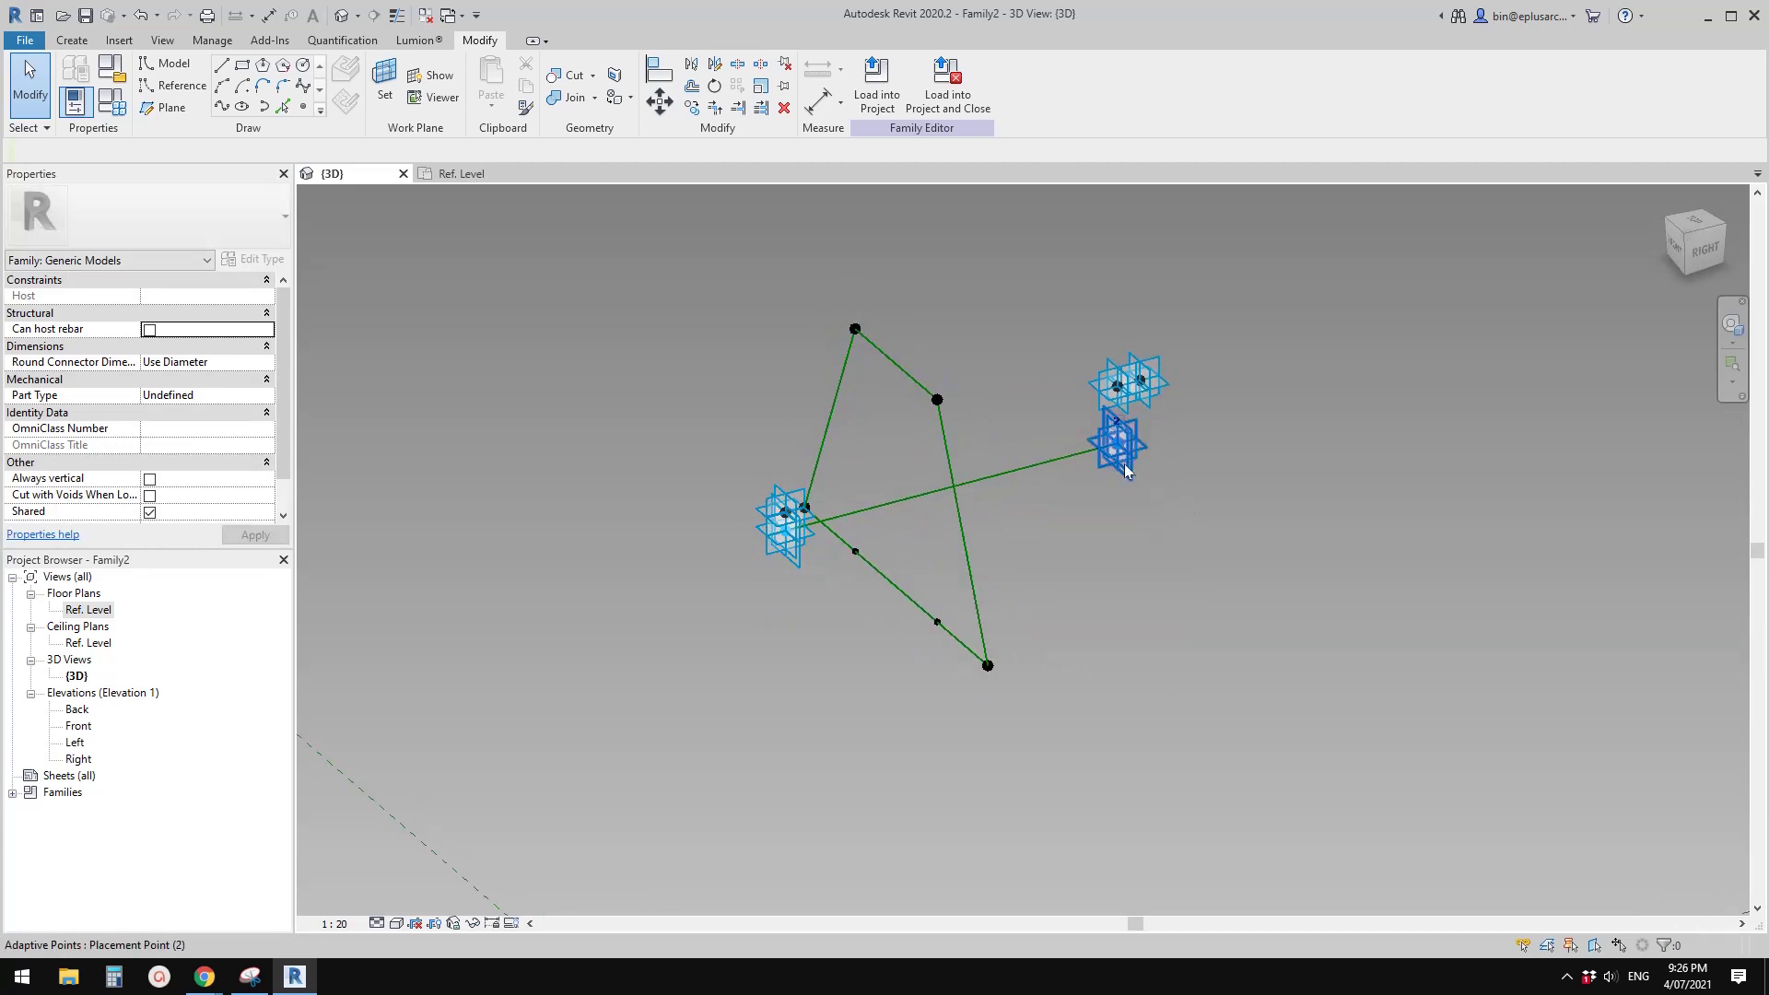
middle_click_drag(1159, 541, 1045, 576, "shift")
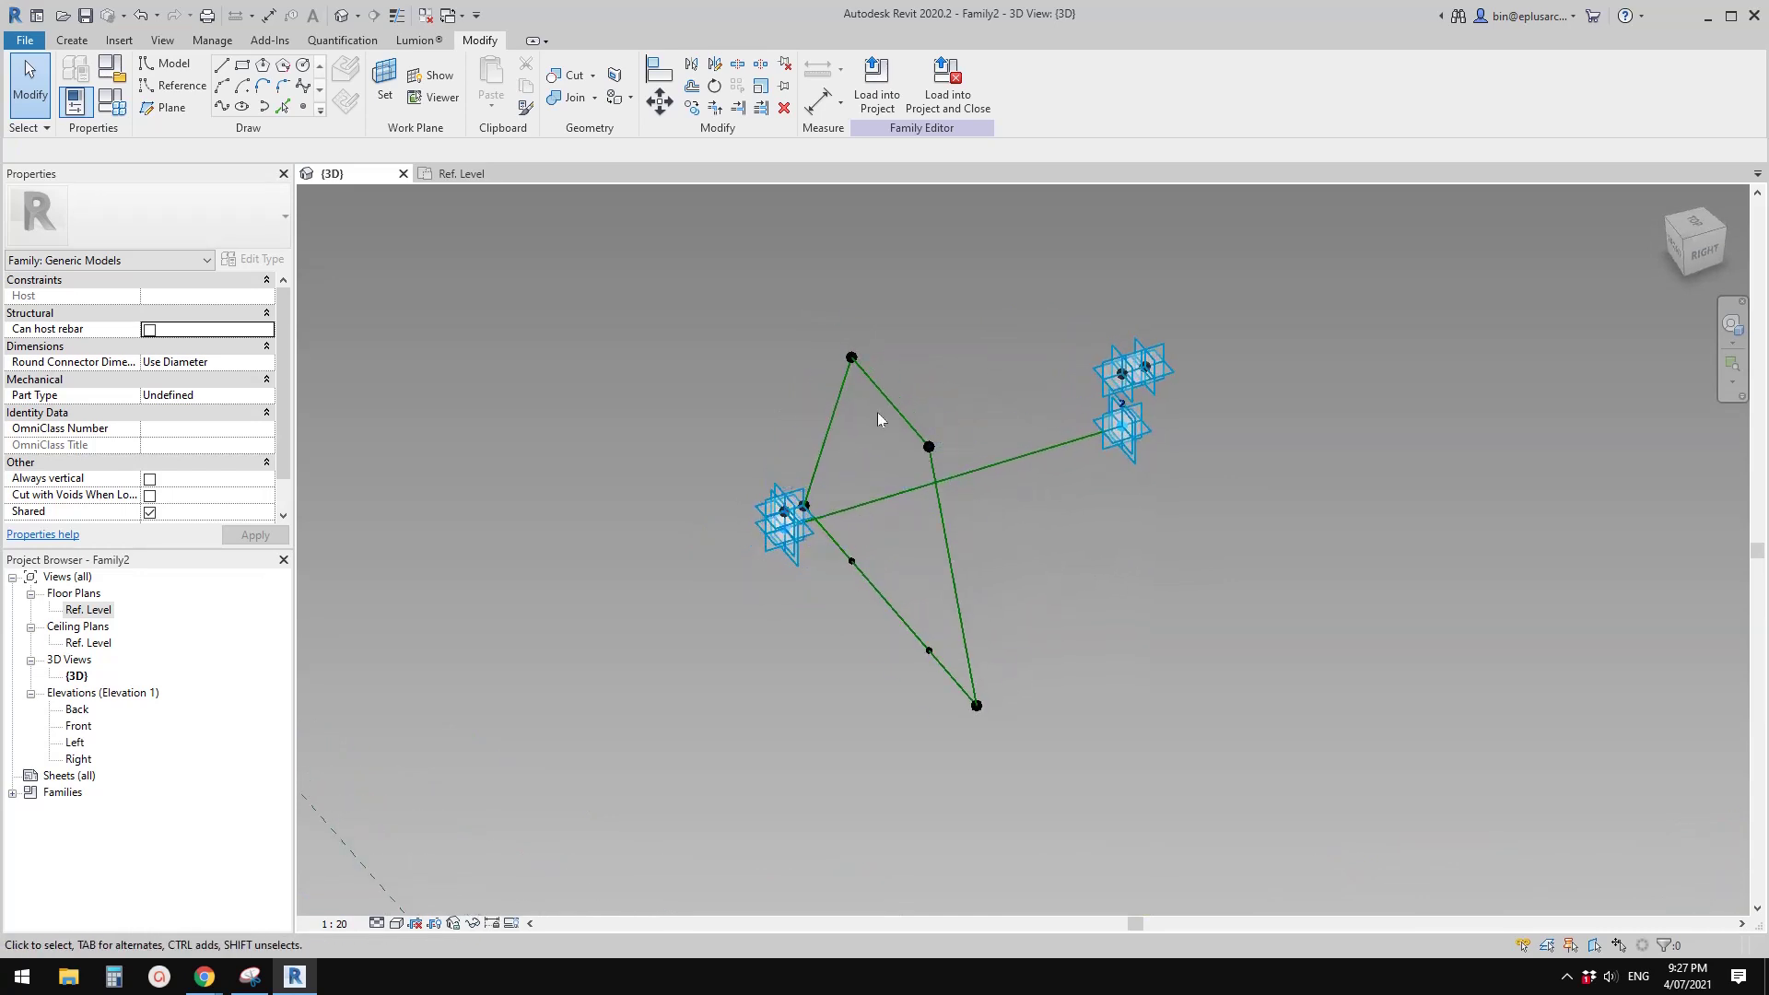
key("Tab")
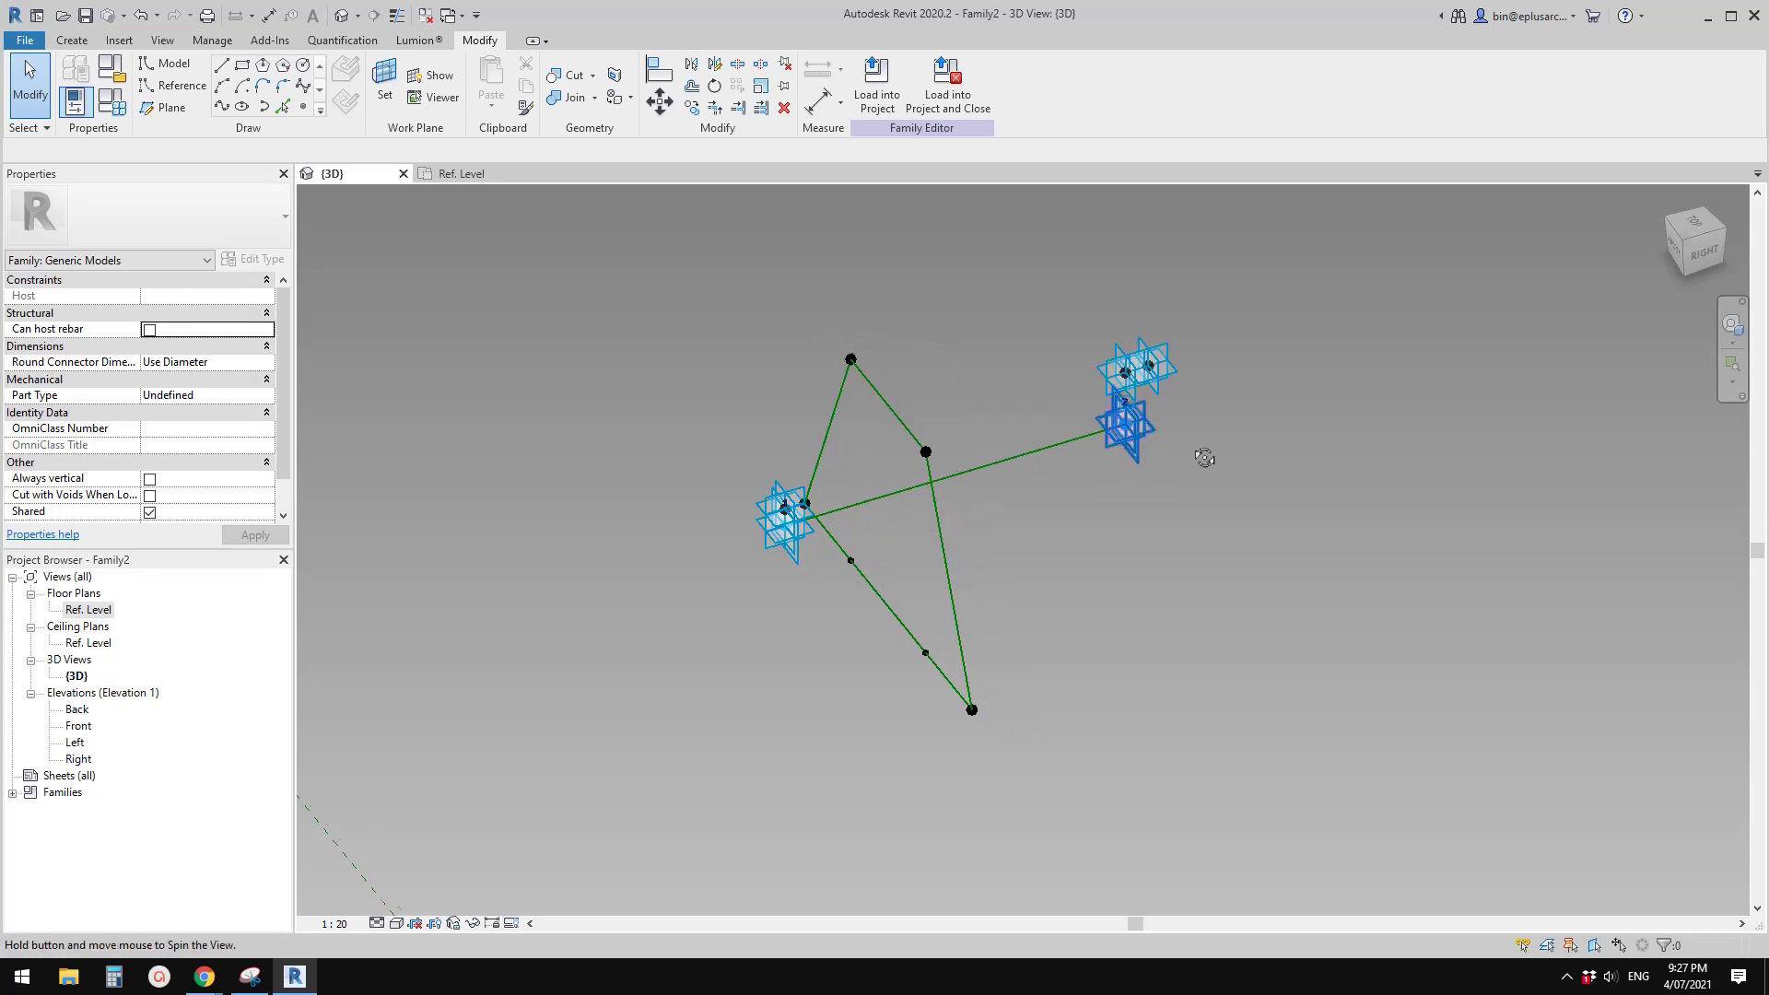
middle_click_drag(1205, 458, 1113, 498, "shift")
middle_click_drag(909, 548, 900, 577)
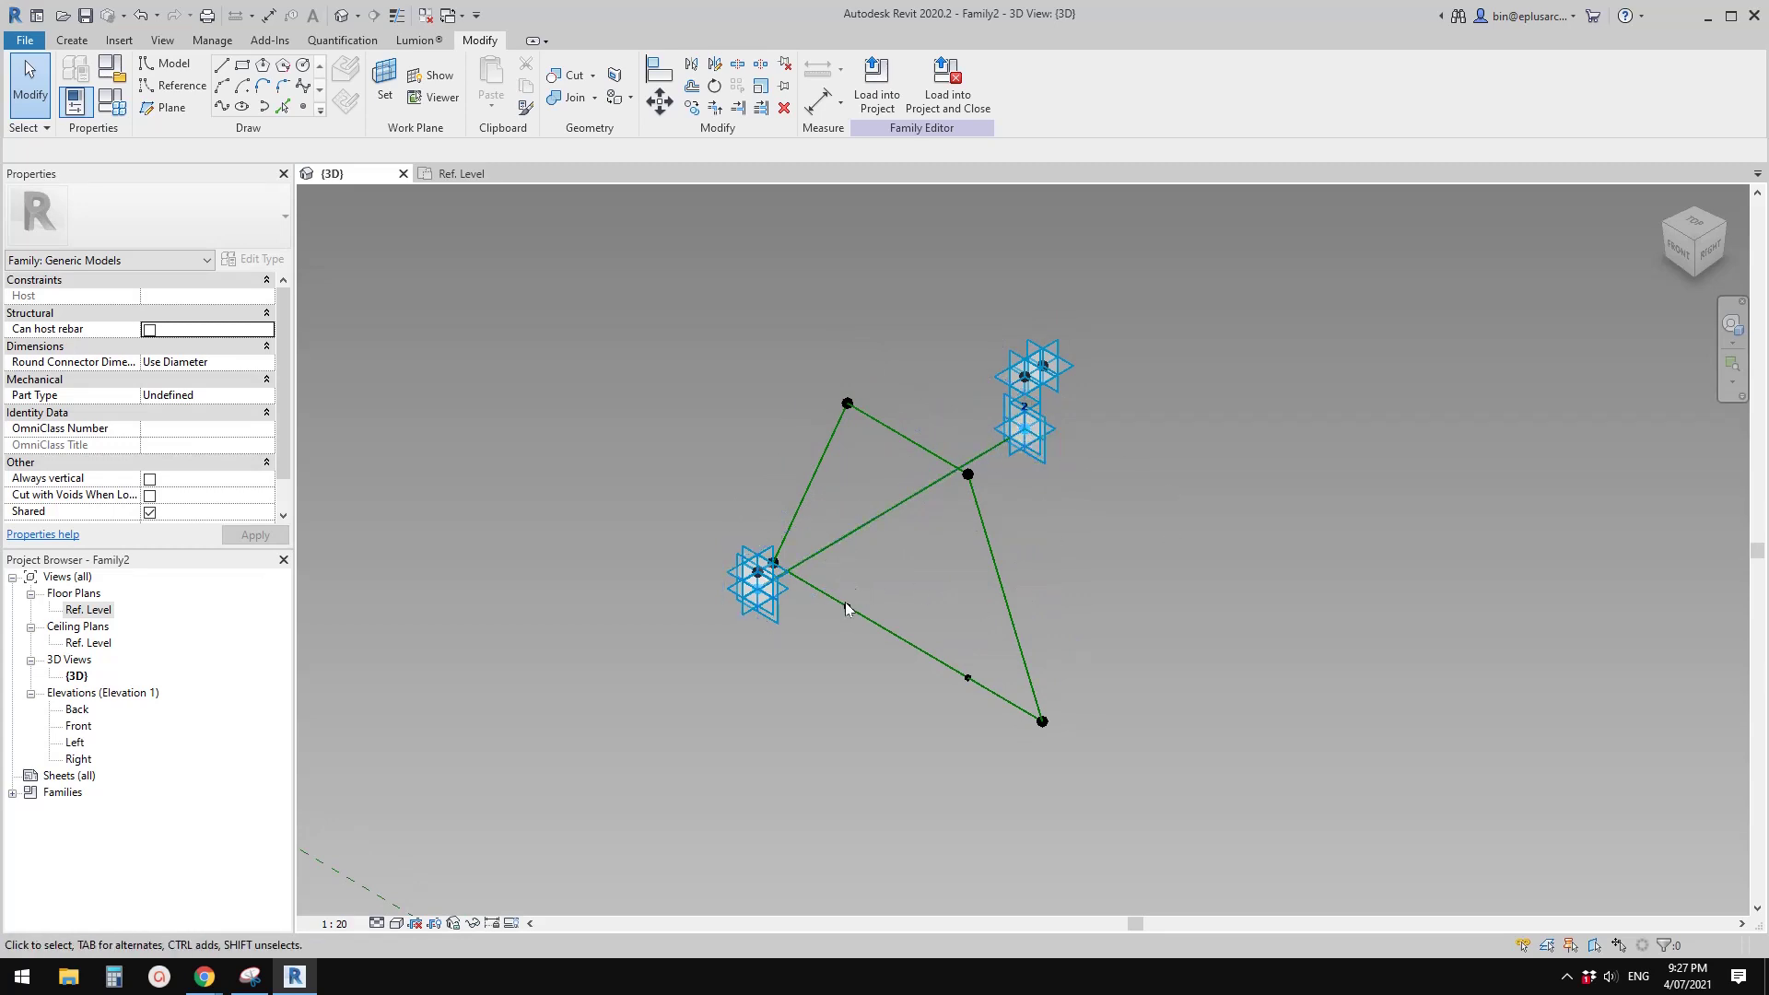
middle_click_drag(1098, 555, 978, 725, "shift")
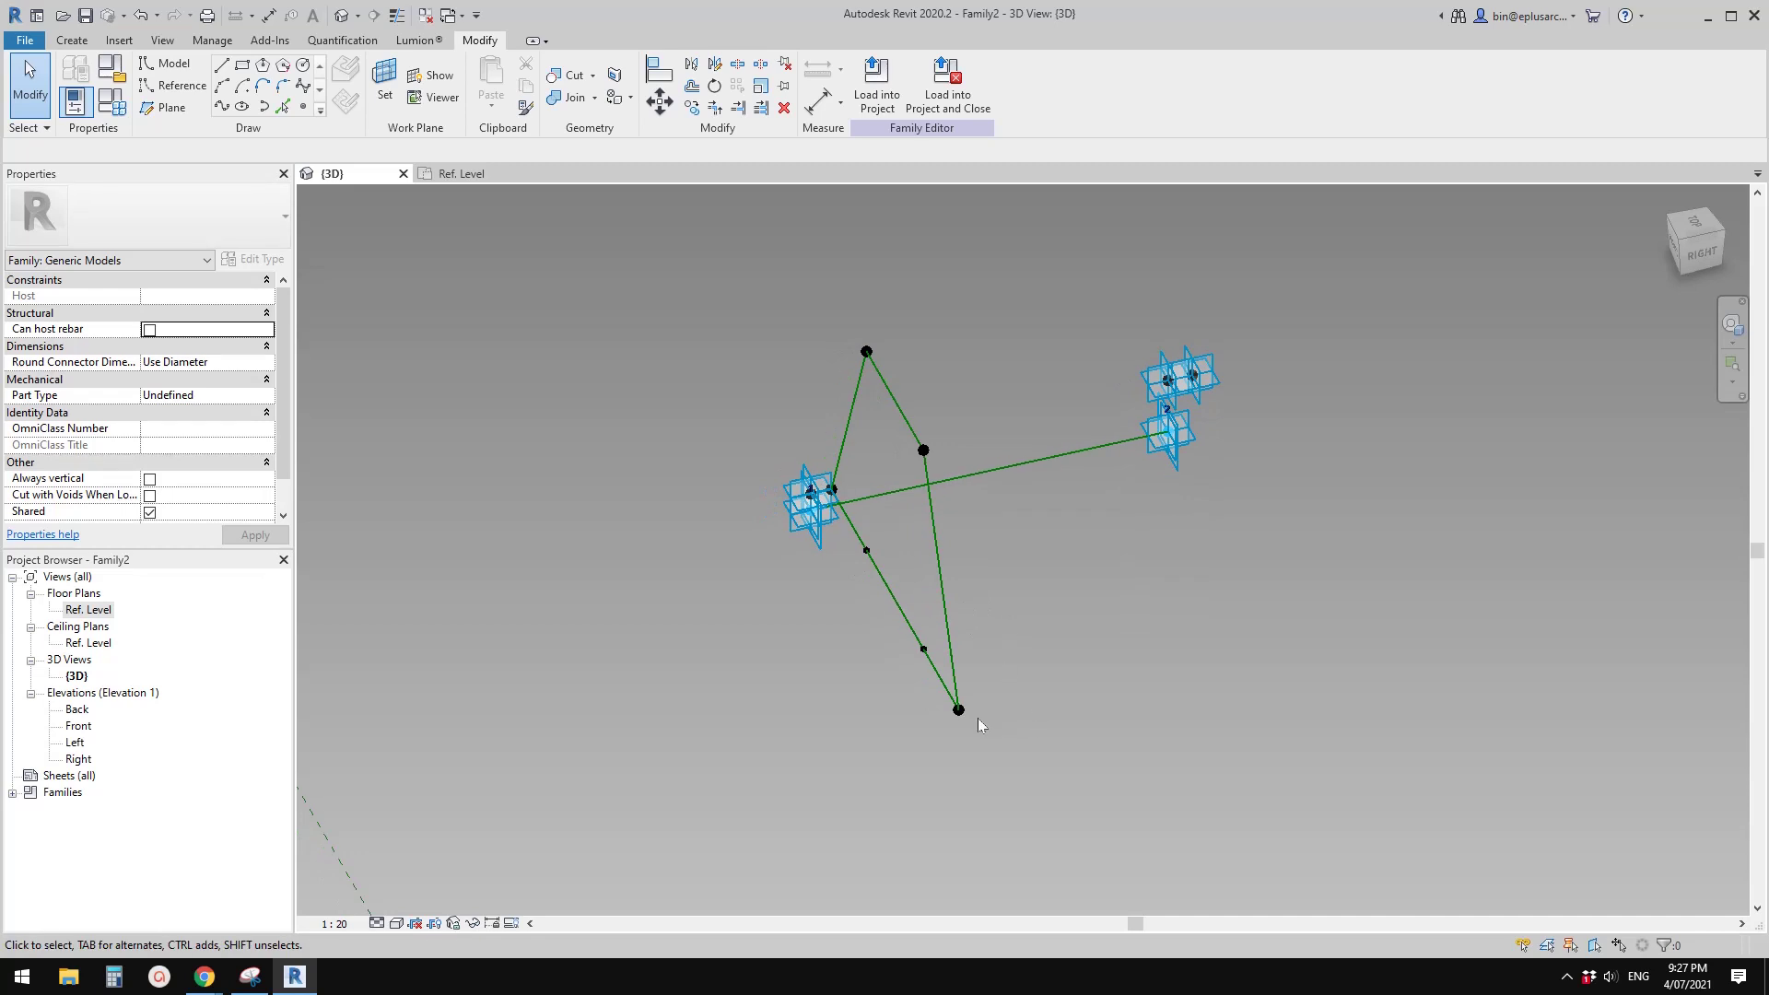
key("Tab")
middle_click_drag(1108, 600, 995, 483, "shift")
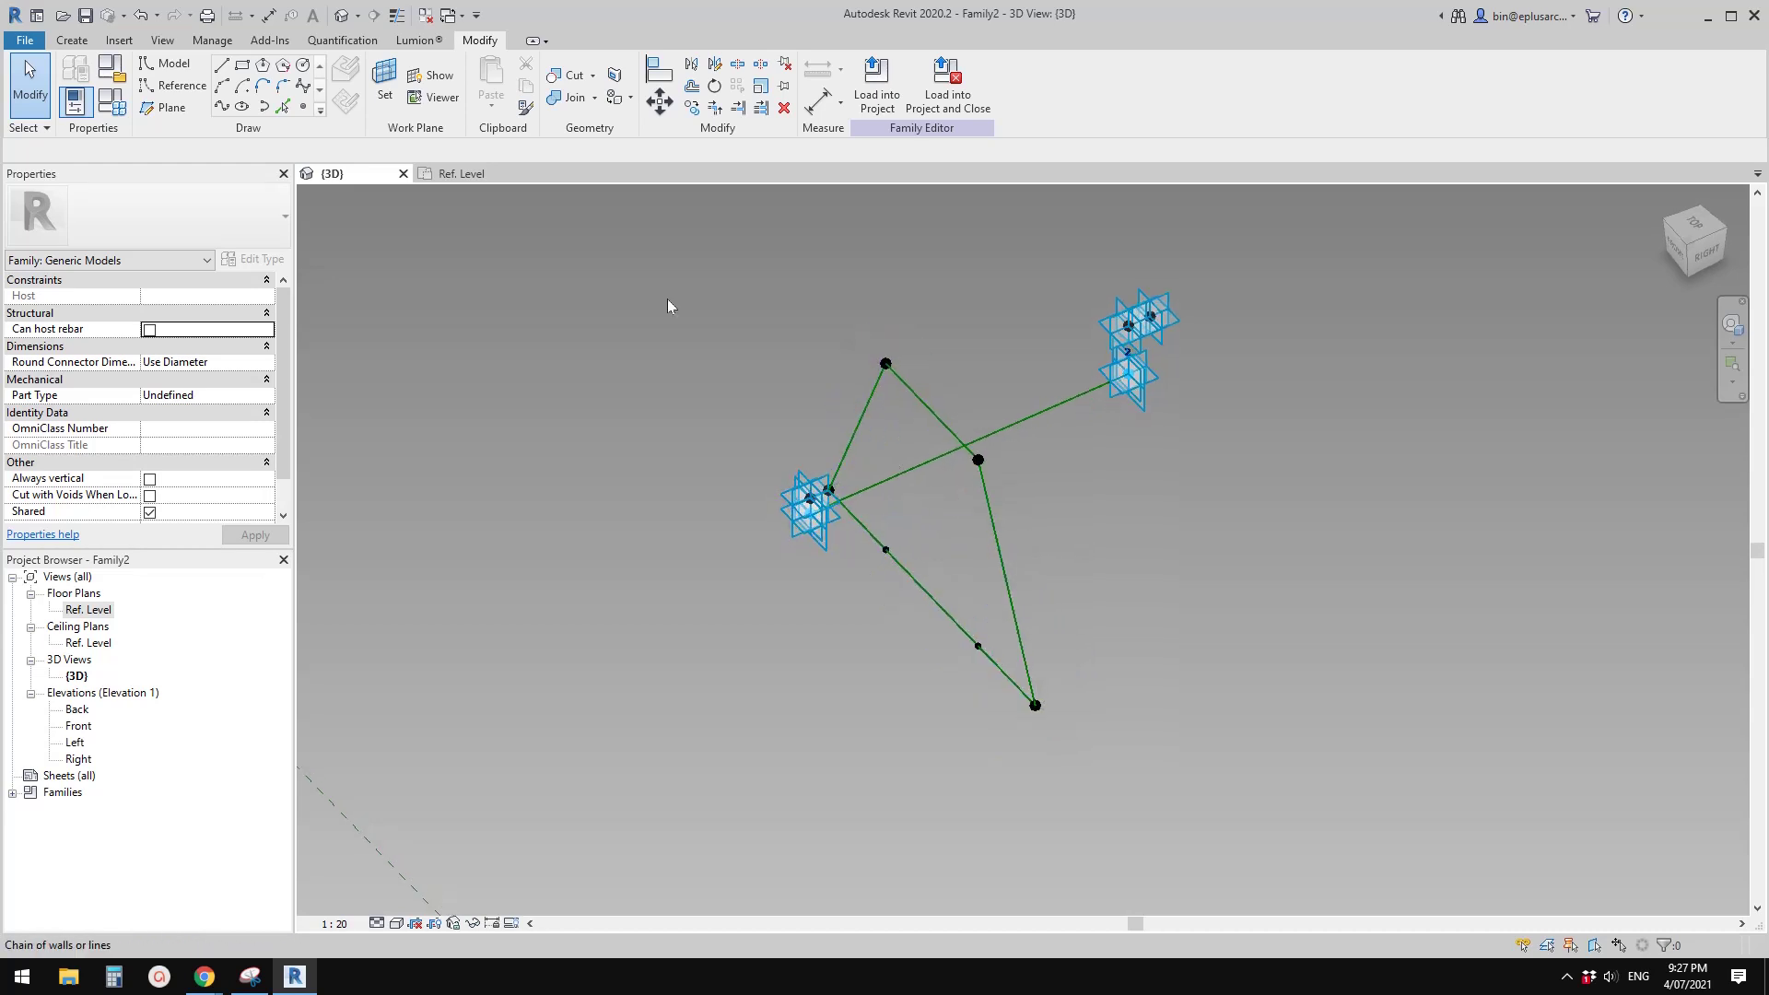
Place a reference point on the vertical work plane of the trapezoid's first upper corner point and pull it away from the frame
left_click(302, 106)
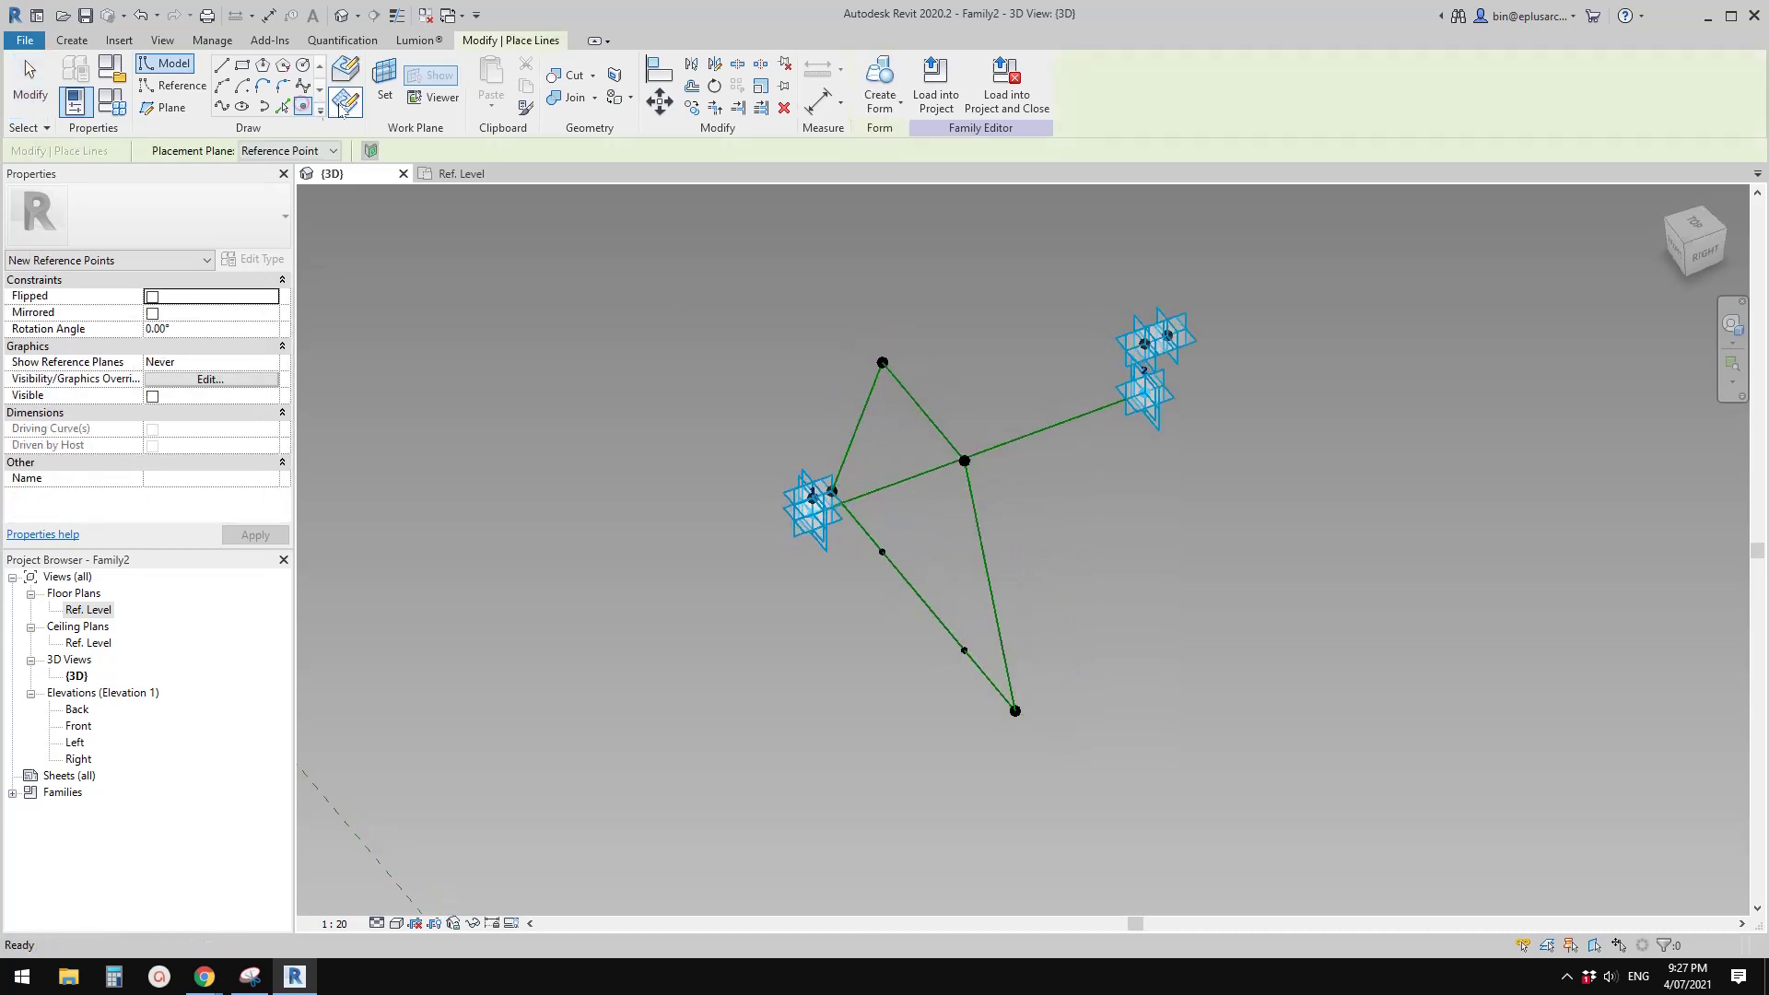
left_click(385, 87)
scroll(882, 350, "up", 3)
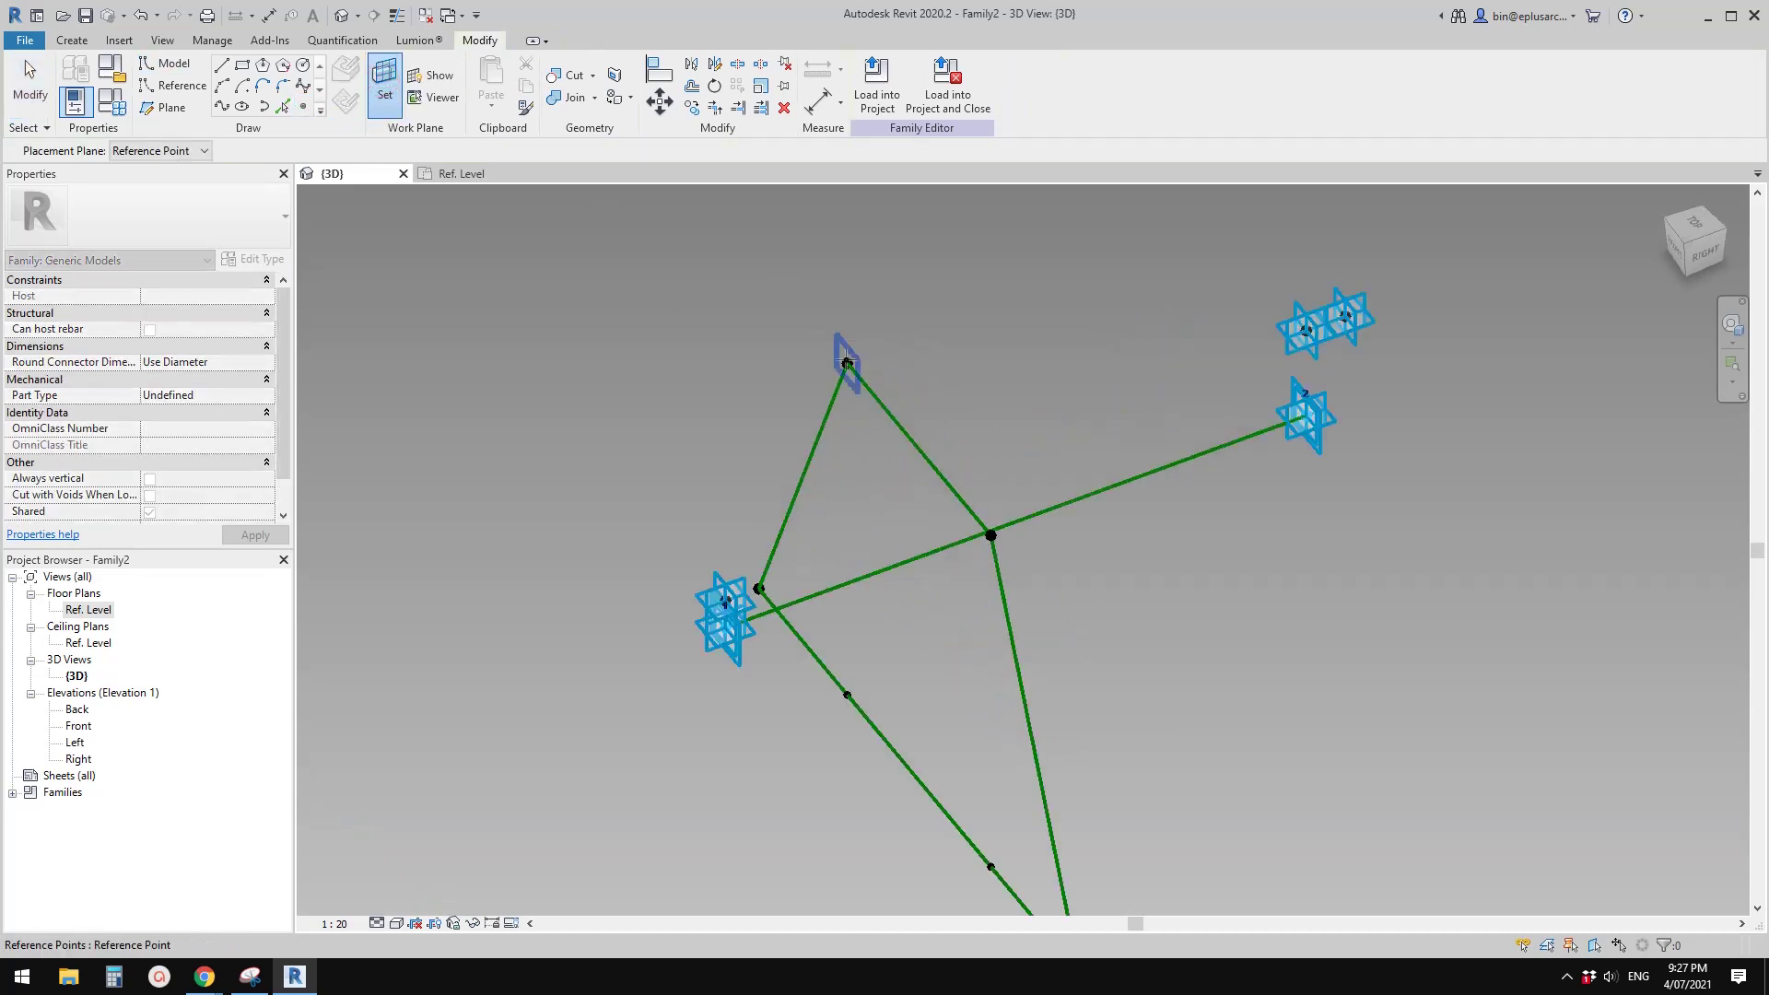
left_click(846, 362)
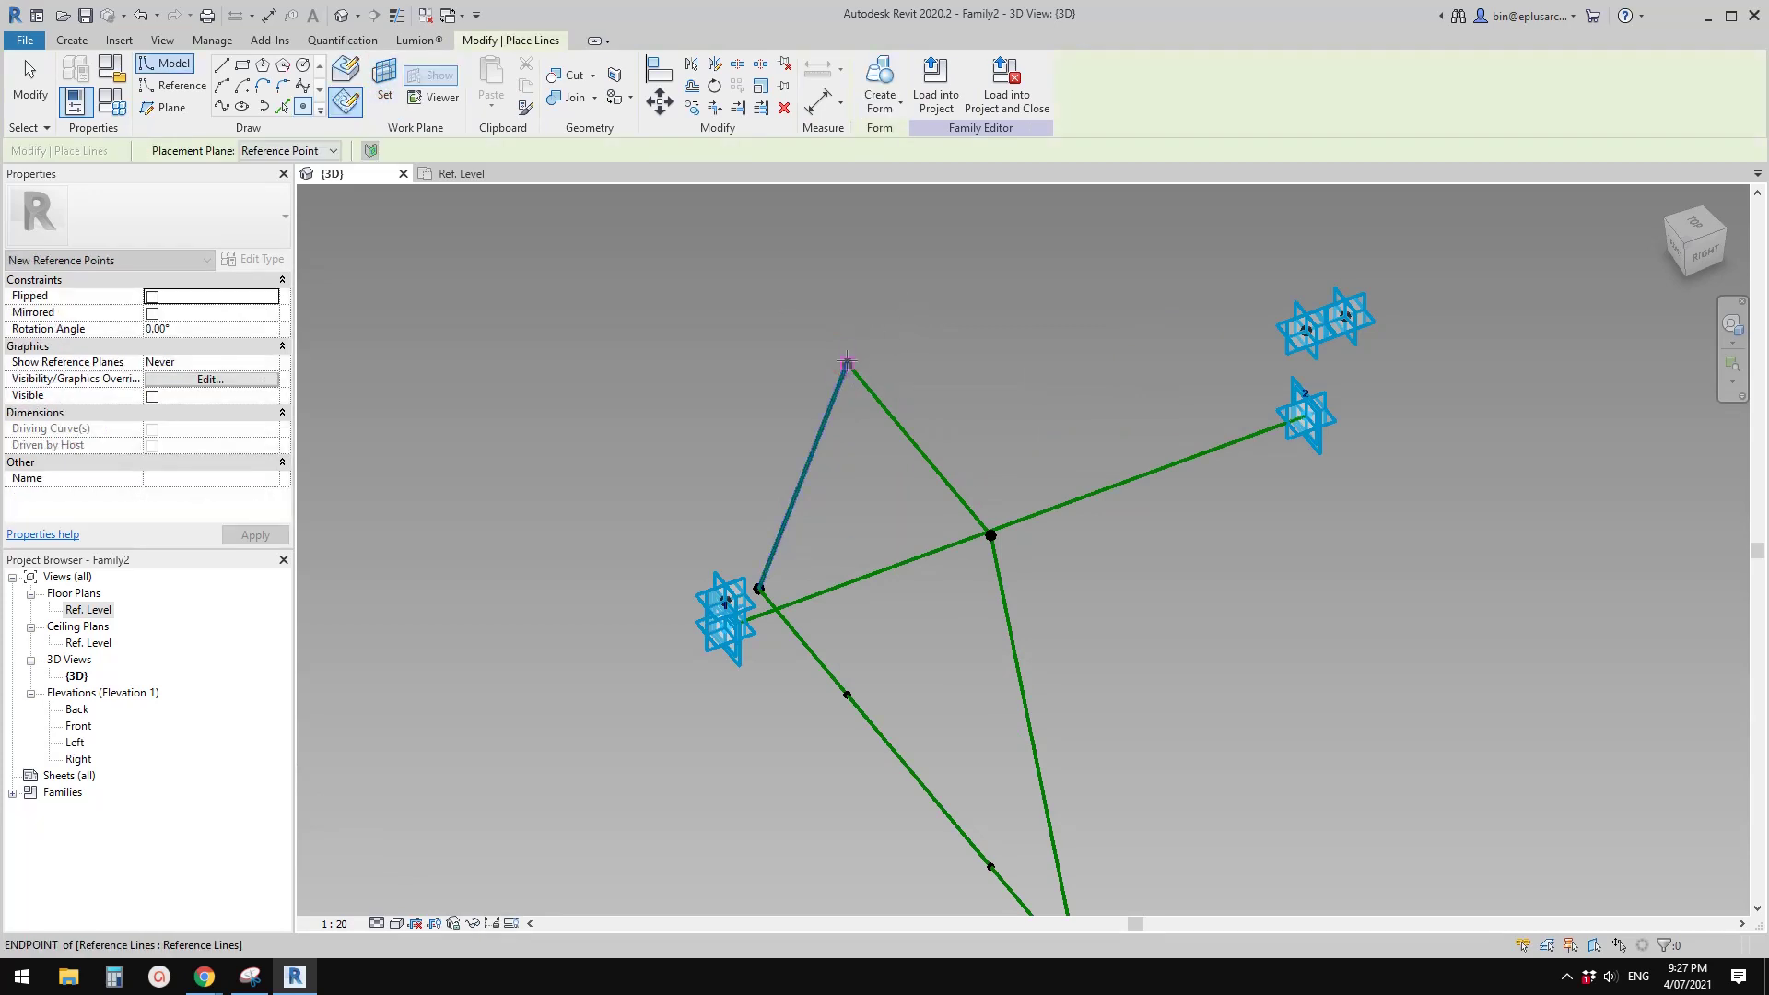
left_click(846, 362)
left_click(952, 549)
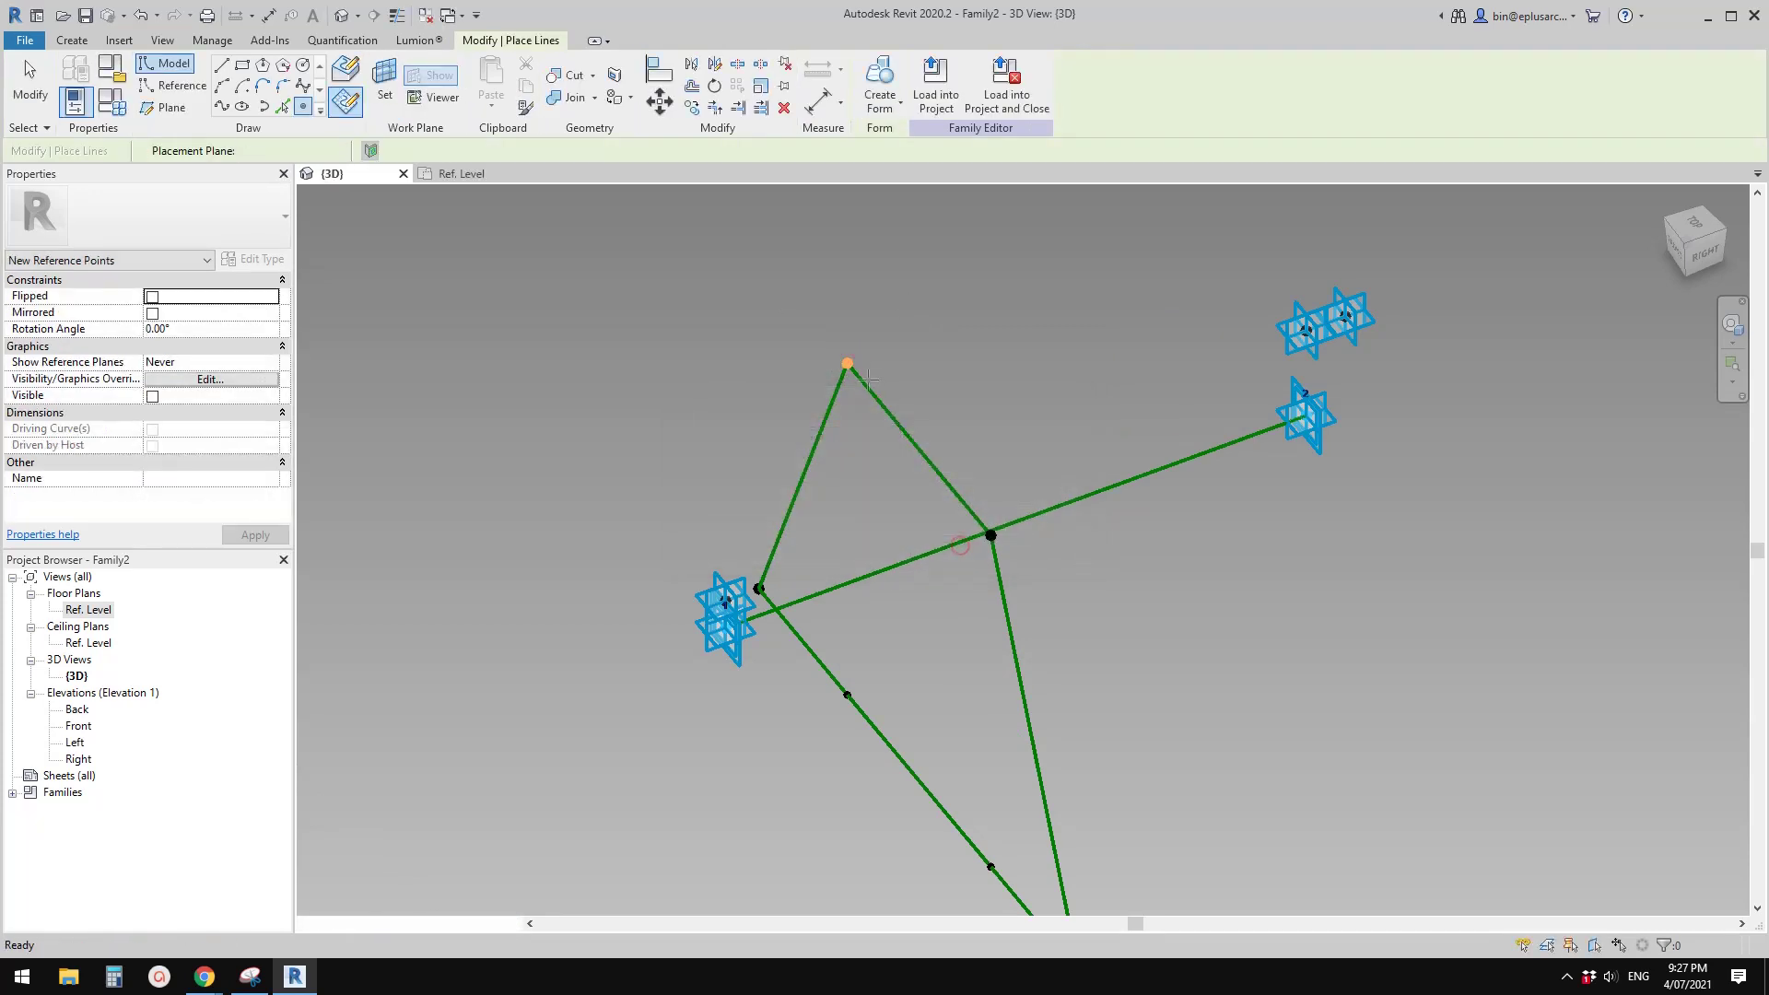
key("Escape")
key("Escape")
left_click(853, 385)
left_click_drag(853, 385, 676, 426)
key("Escape")
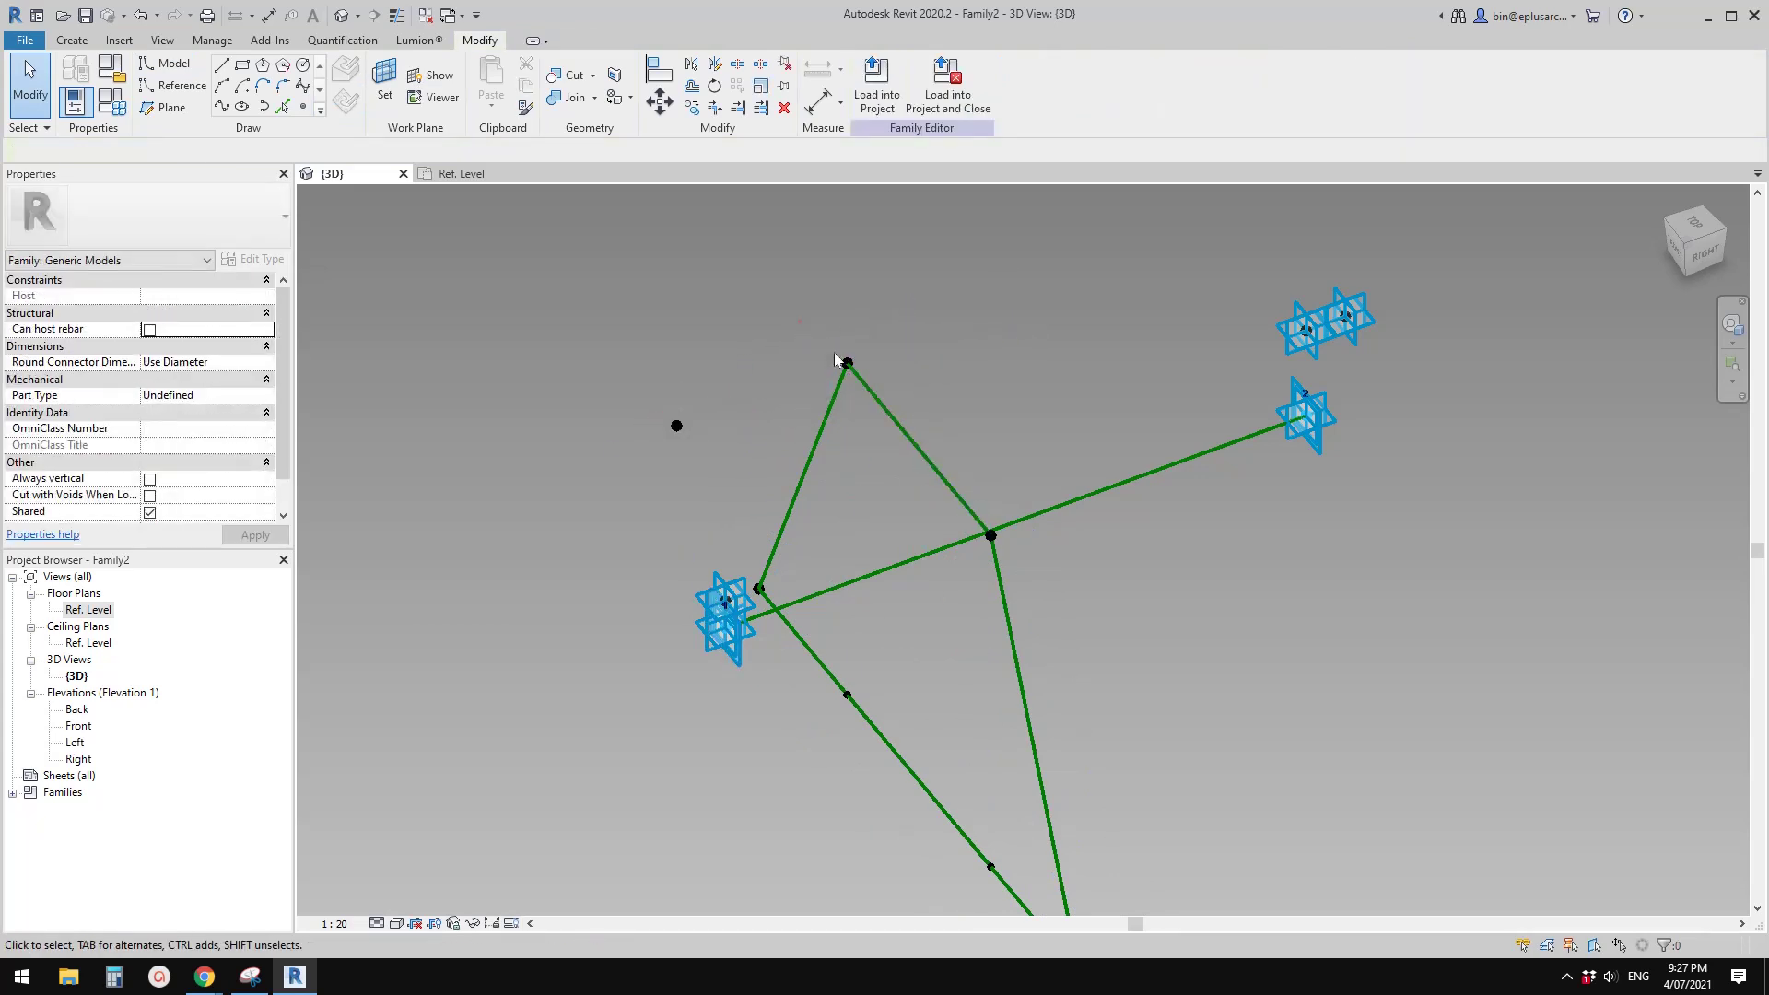
Set the first upper corner point's rotation angle to 180° so its hosted point swings to the second placement point's side
left_click(847, 364)
left_click(209, 330)
type("180.00")
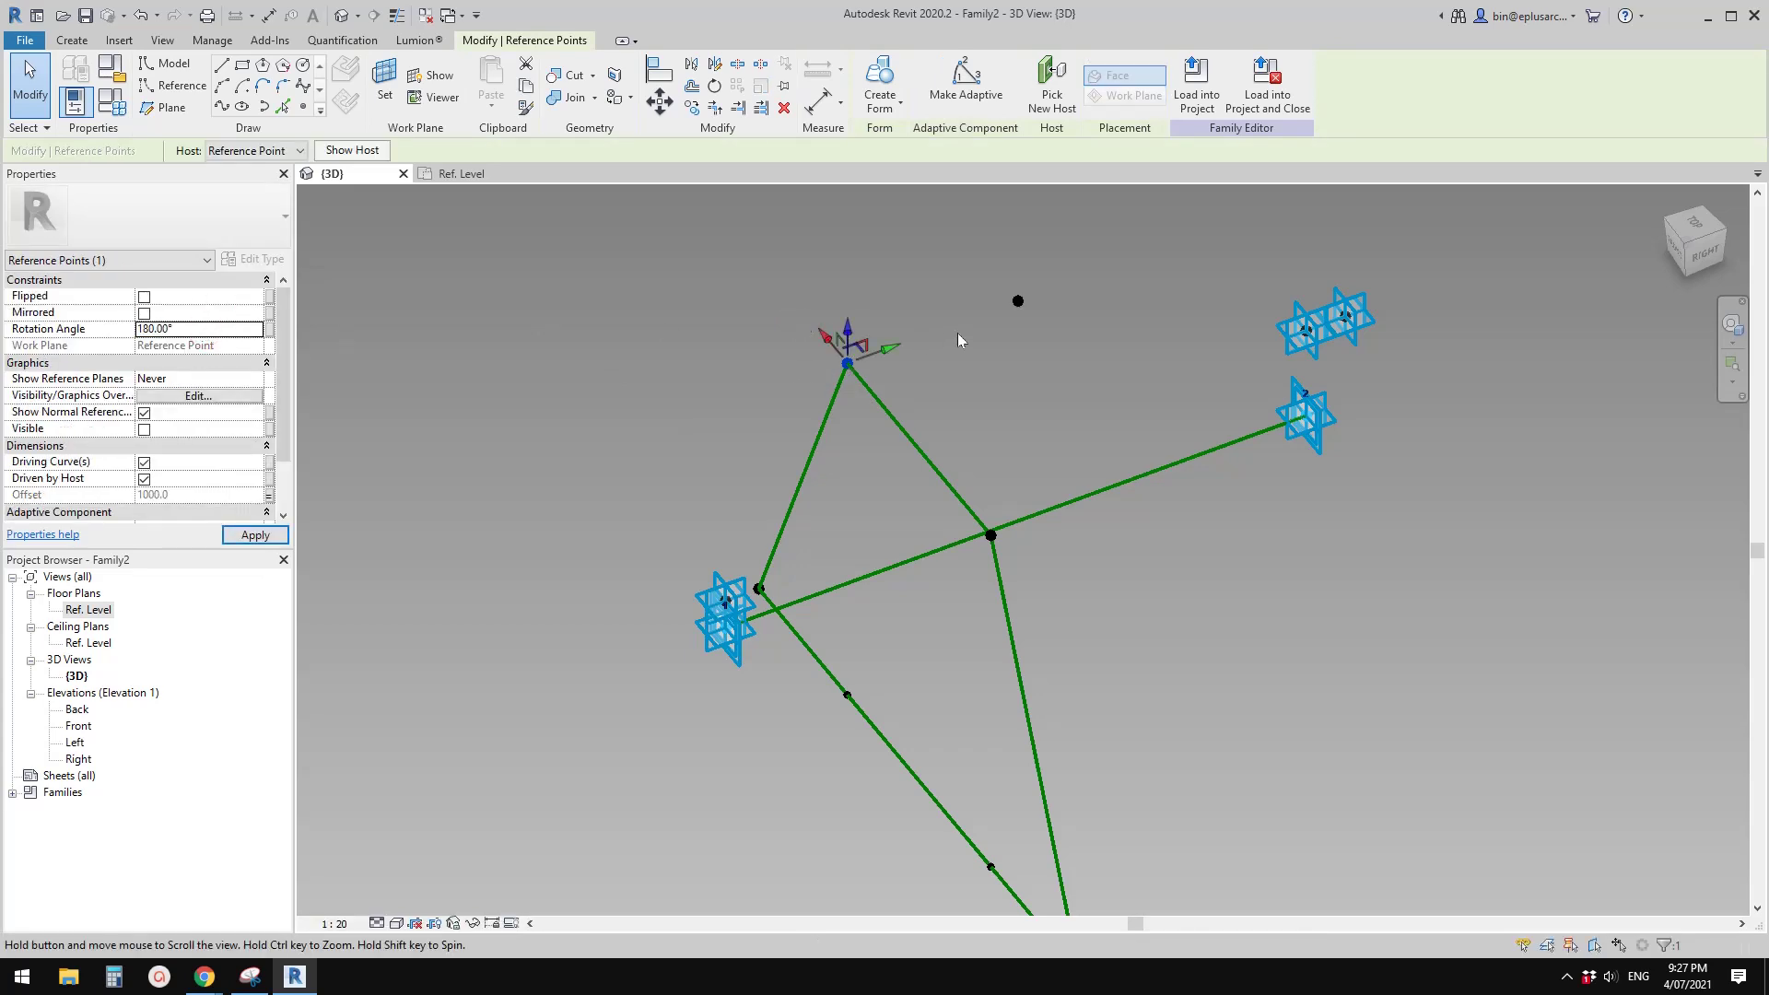
scroll(875, 433, "down", 2)
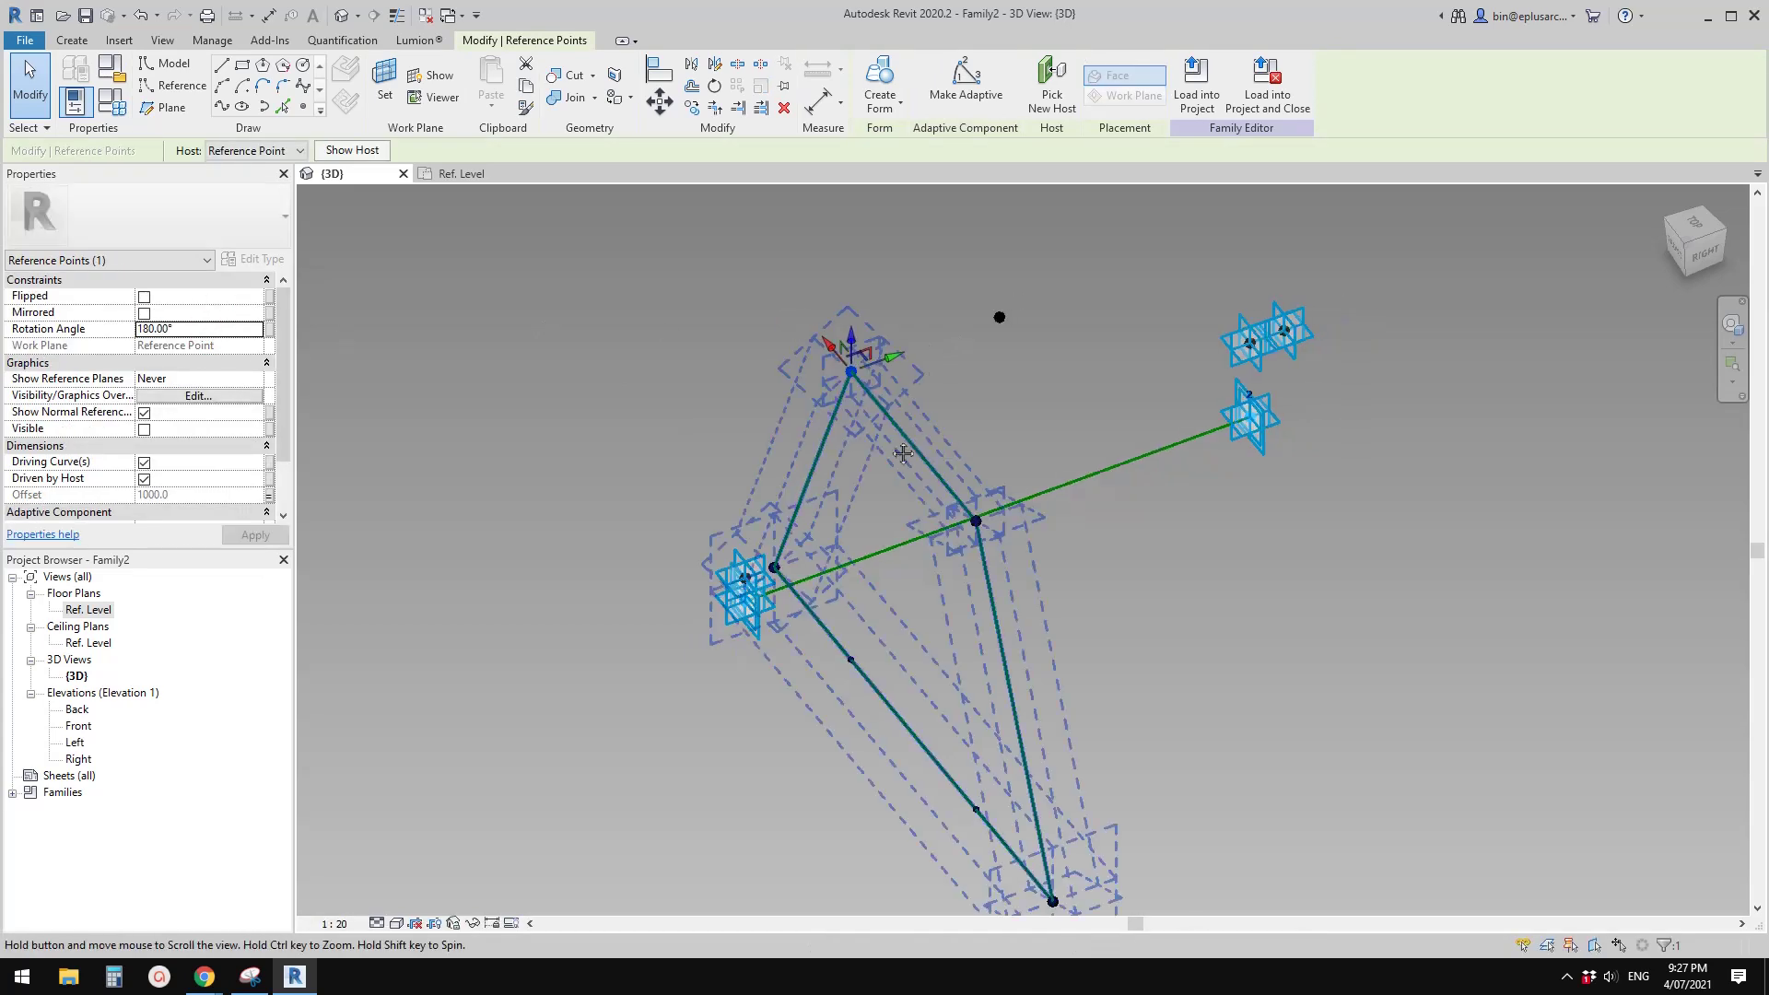
key("Escape")
Place a reference point on the vertical work plane of the trapezoid's second upper corner point and pull it away from the frame
left_click(301, 107)
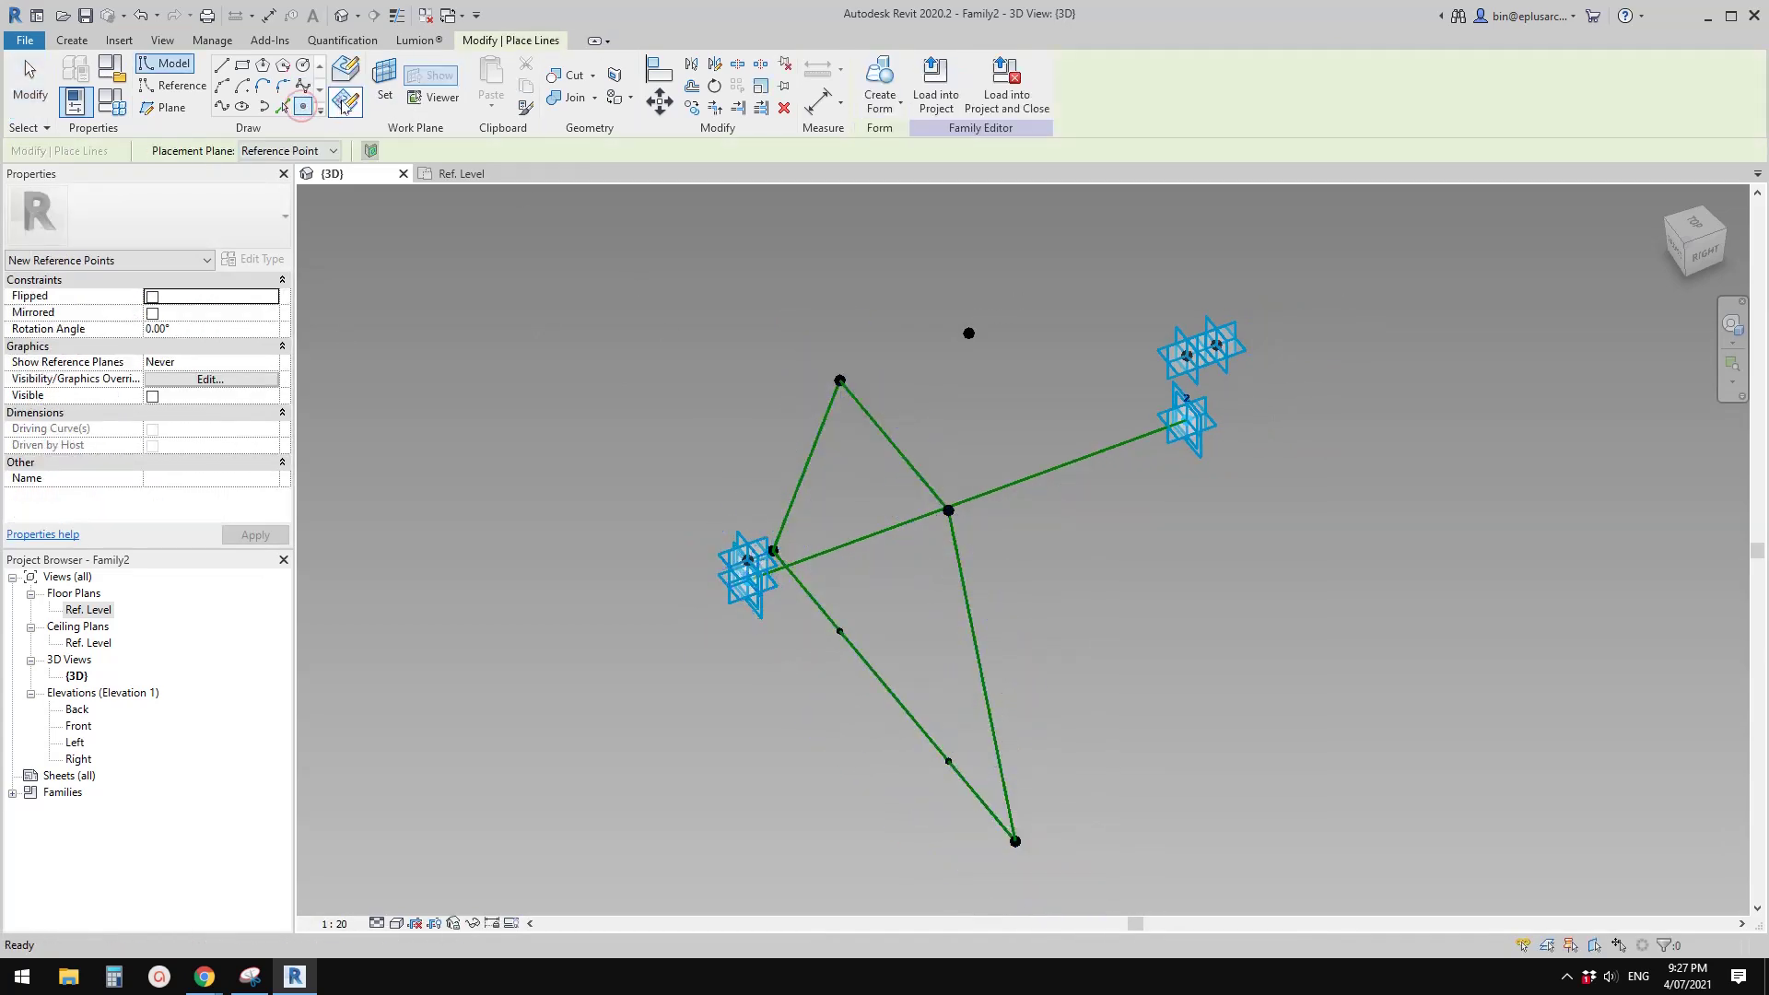
left_click(385, 81)
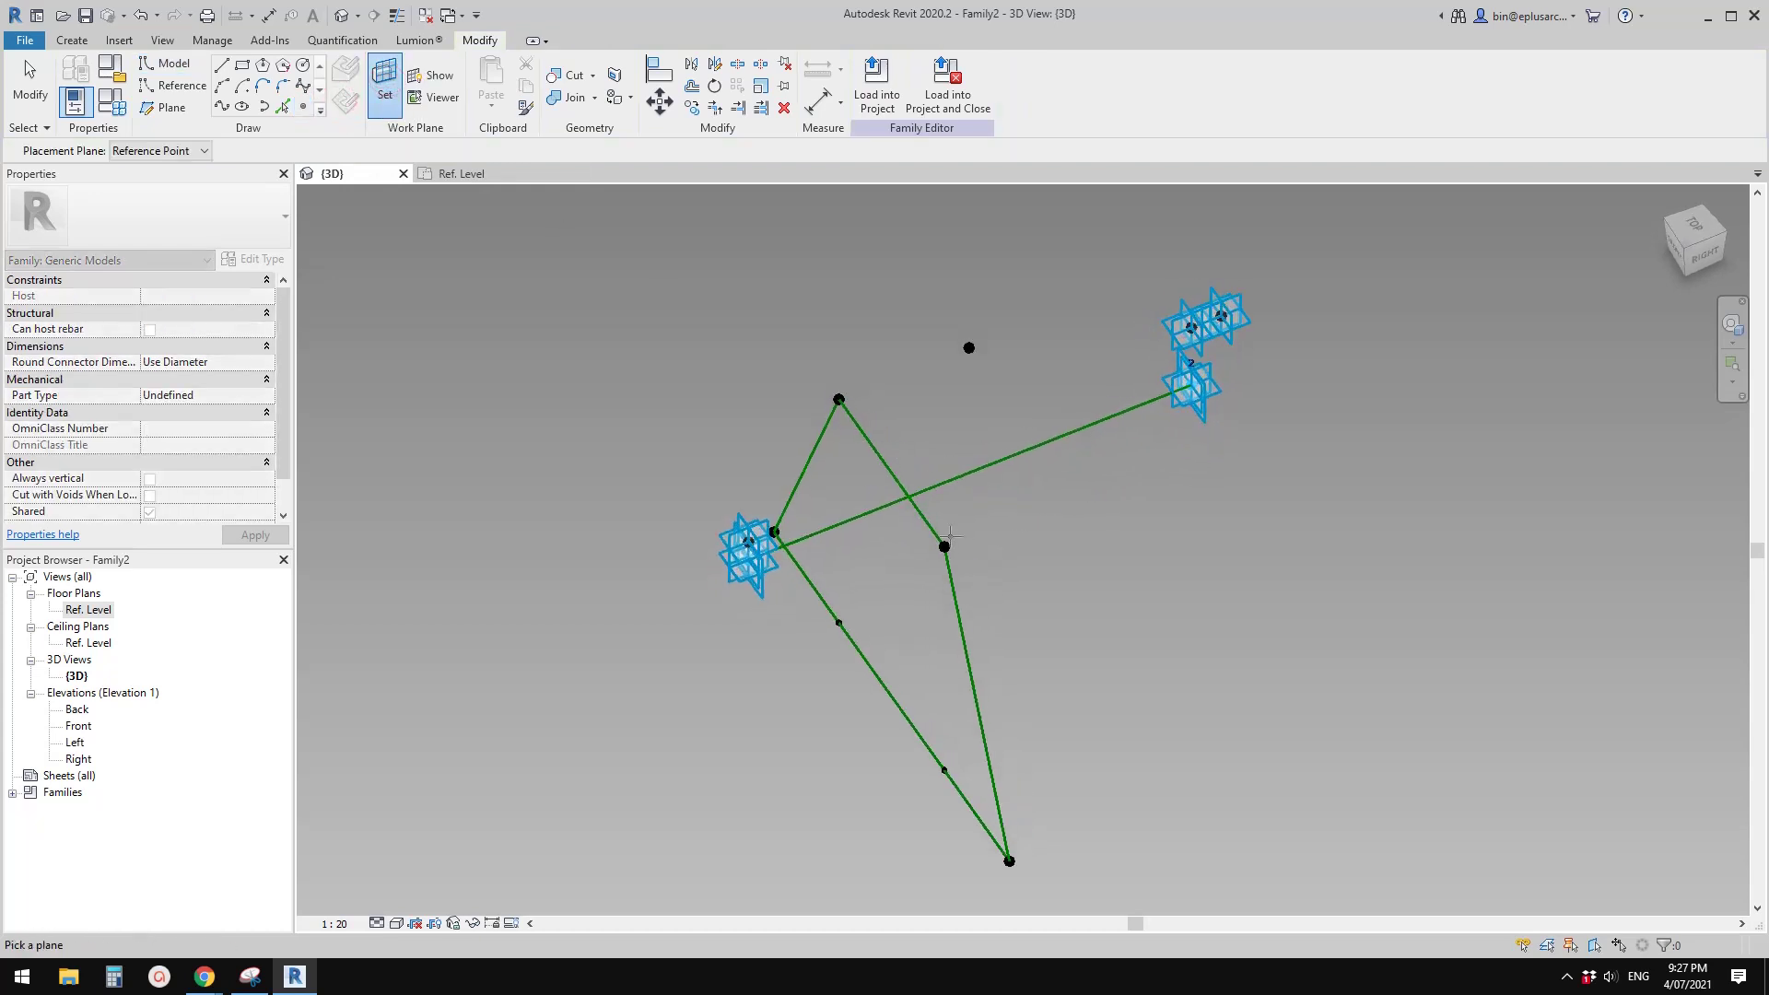
left_click(944, 546)
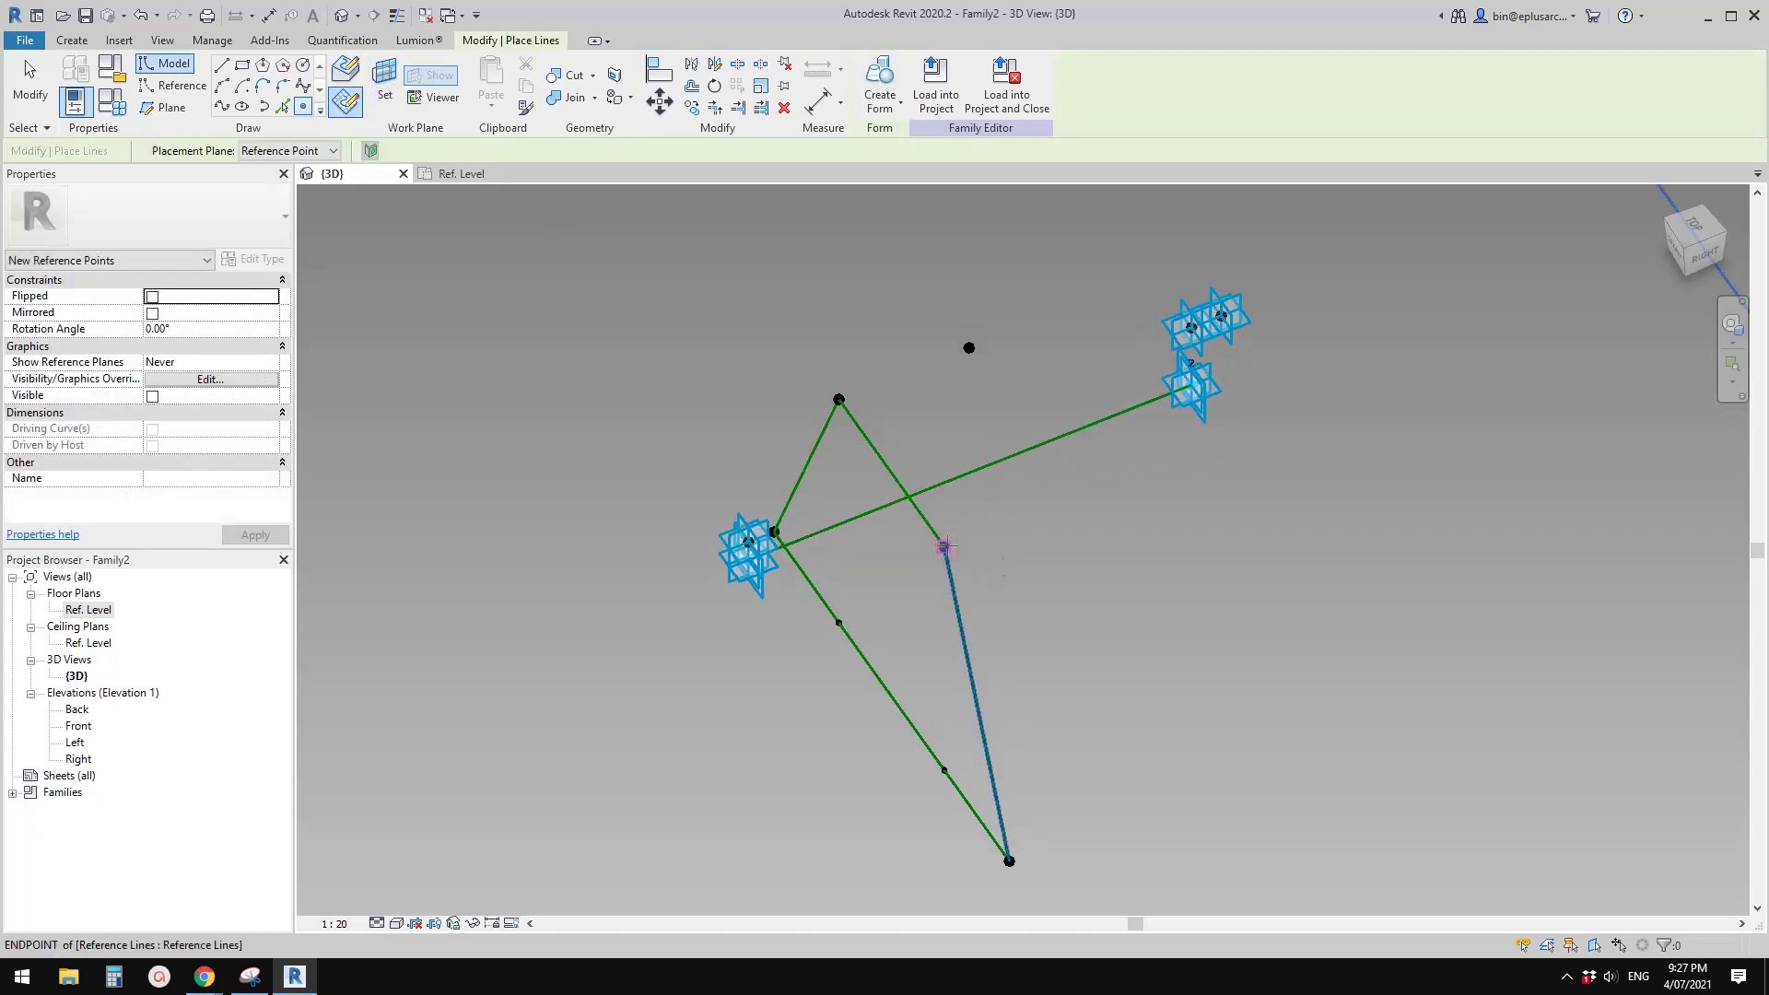
left_click(949, 551)
key("Escape")
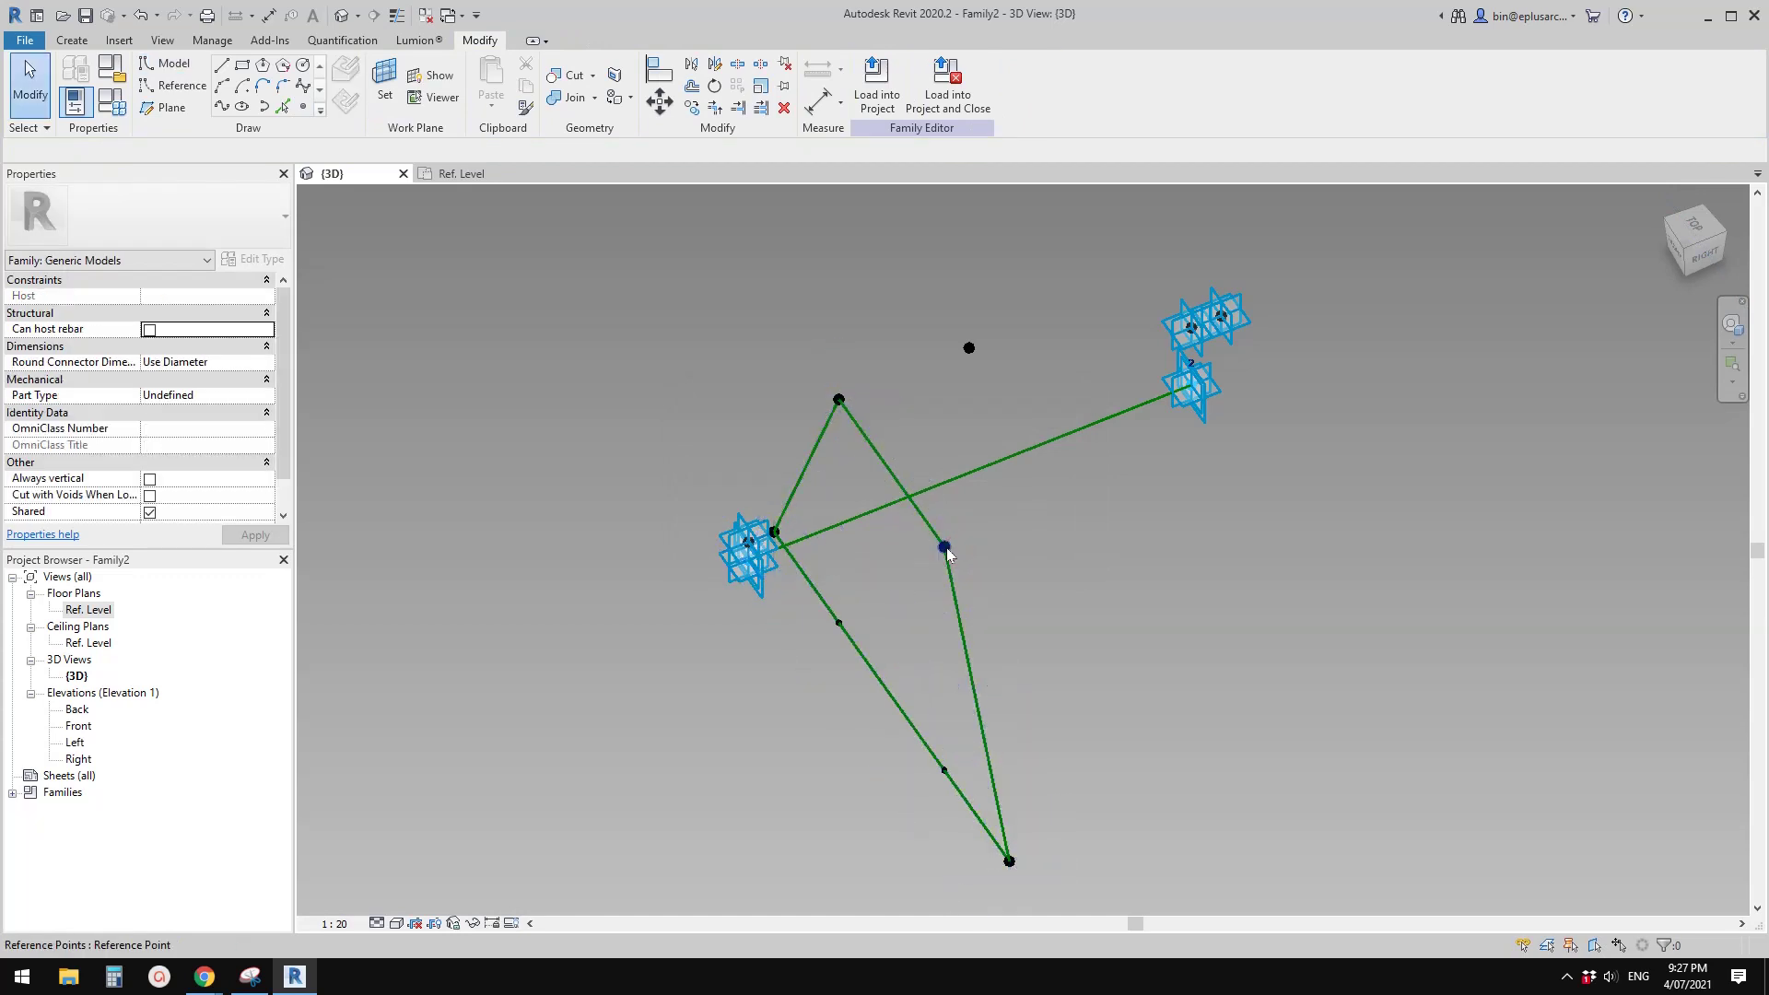
left_click(944, 548)
left_click_drag(904, 562, 837, 588)
left_click_drag(914, 530, 991, 575)
Set the second upper corner point's rotation angle to 180° to flip its hosted point to the other side
left_click(210, 330)
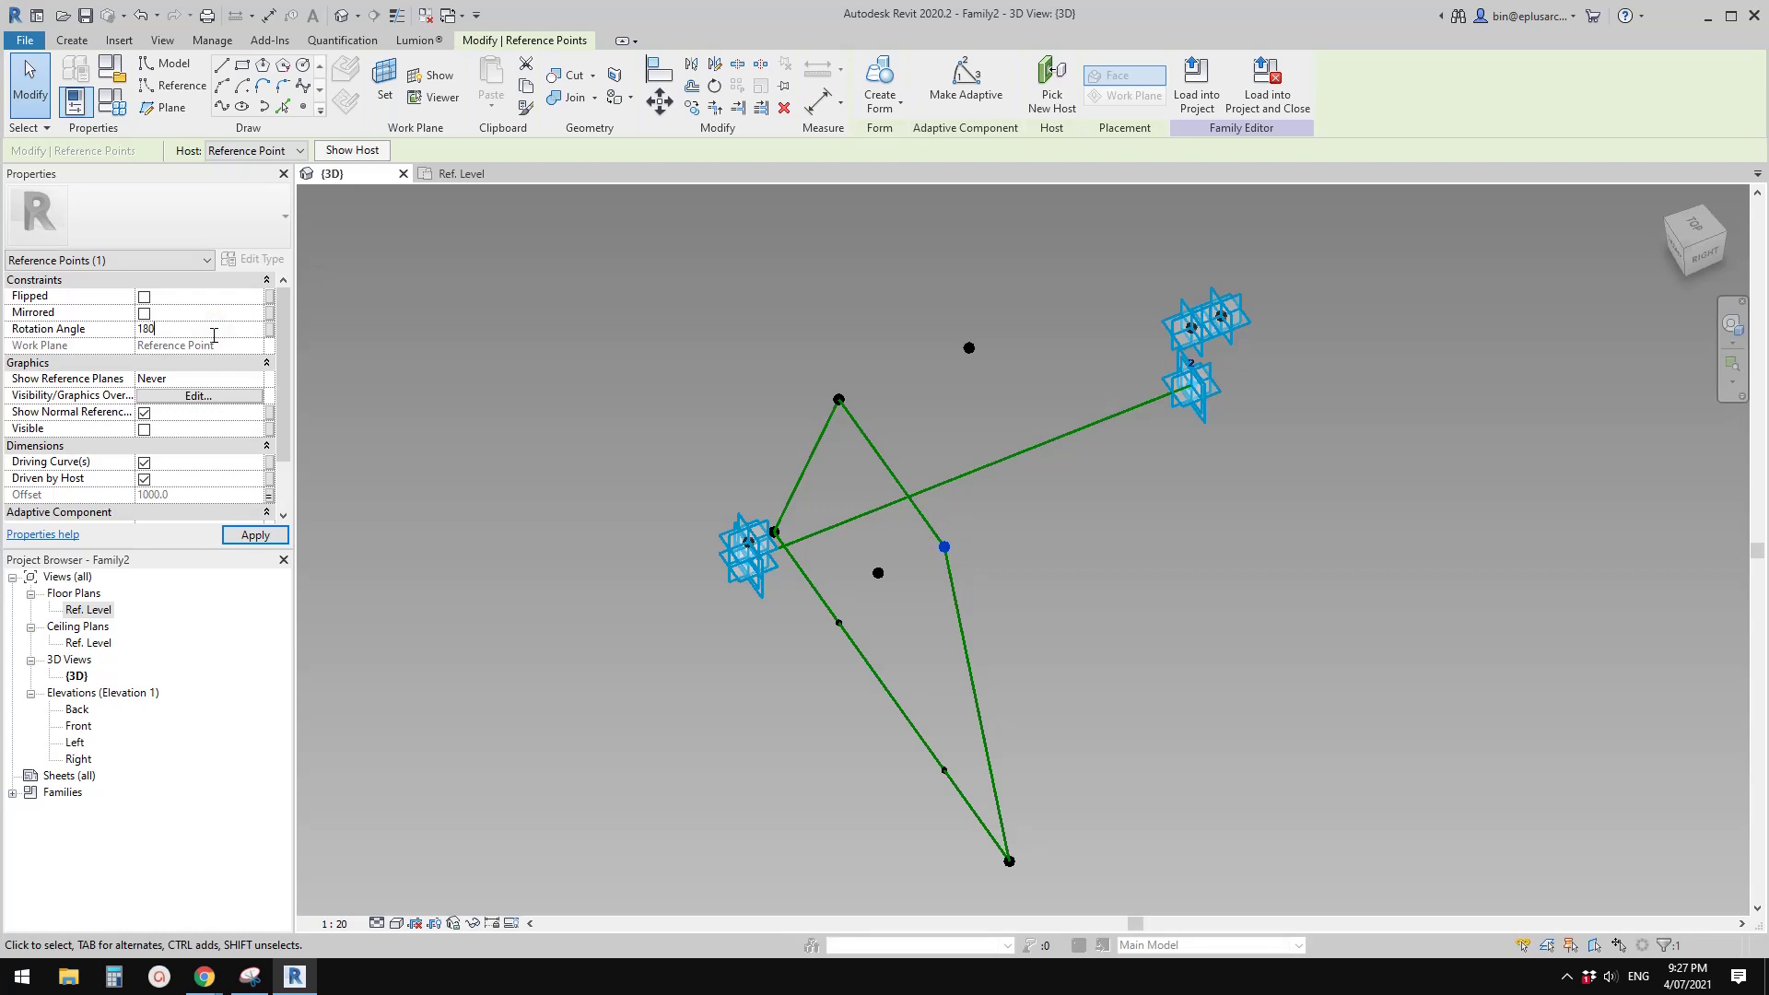
middle_click_drag(1037, 543, 1015, 433)
key("Escape")
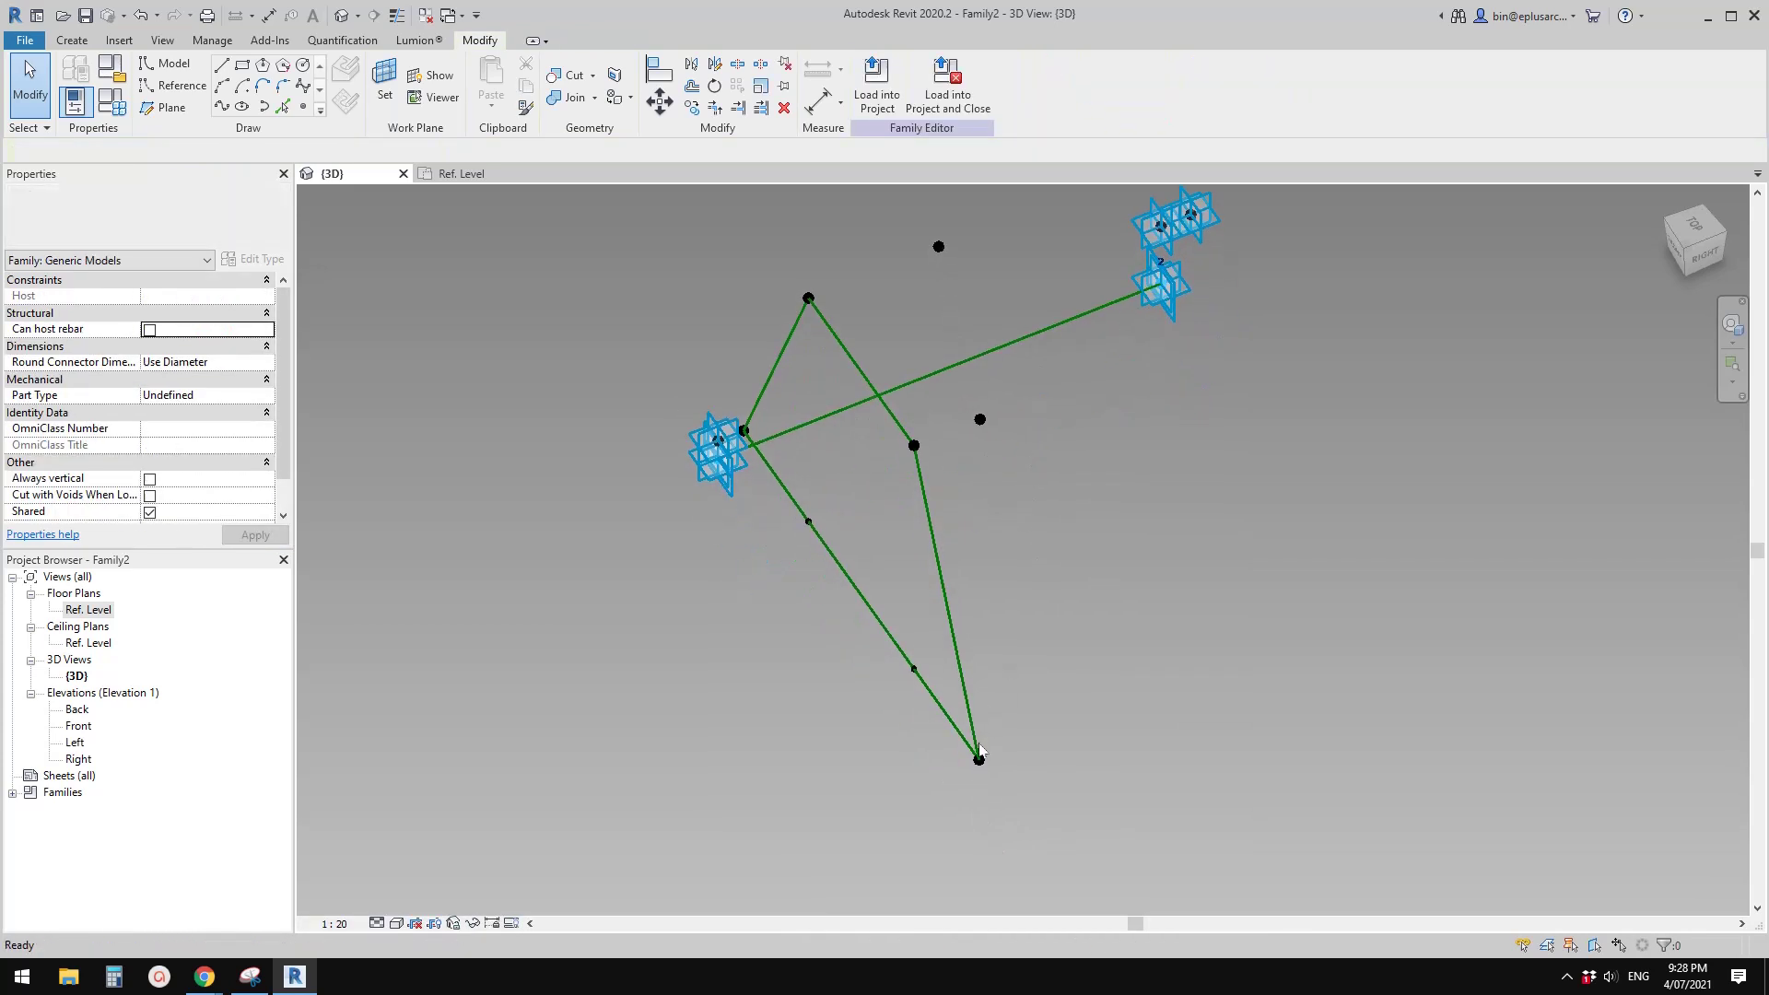
Place a reference point on the vertical work plane of the trapezoid's outer lower corner point and pull it away from the frame
left_click(303, 107)
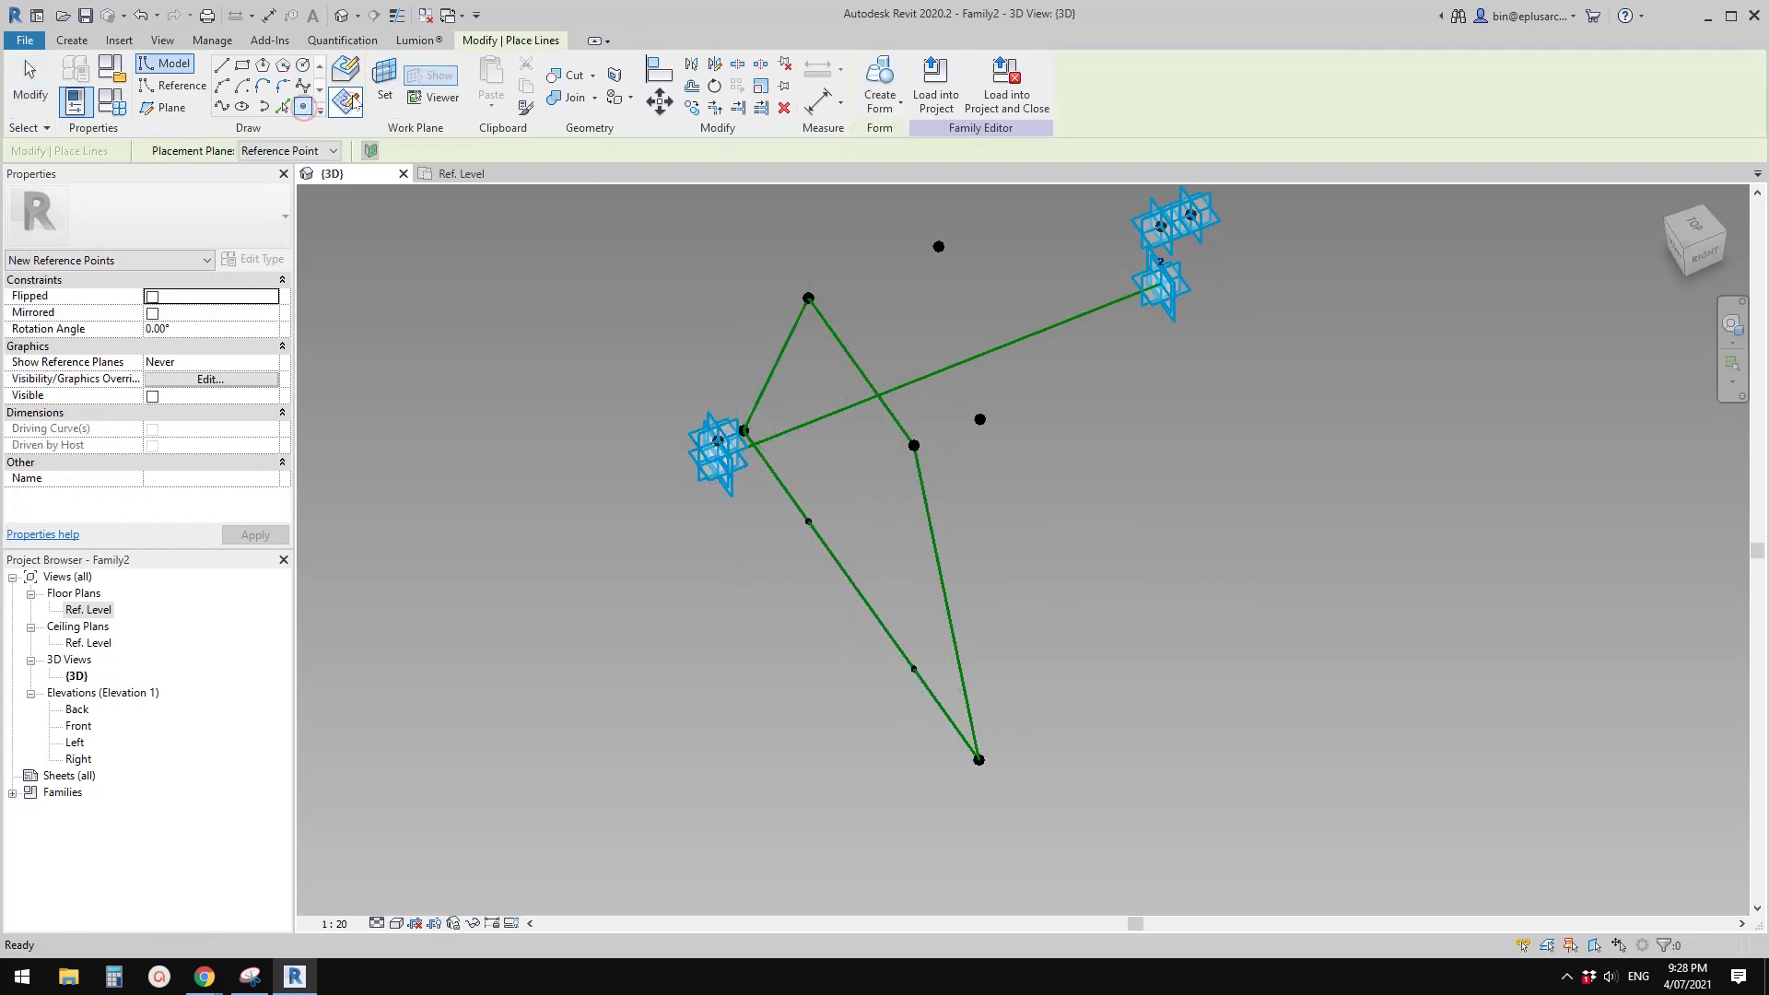
left_click(385, 83)
left_click(979, 759)
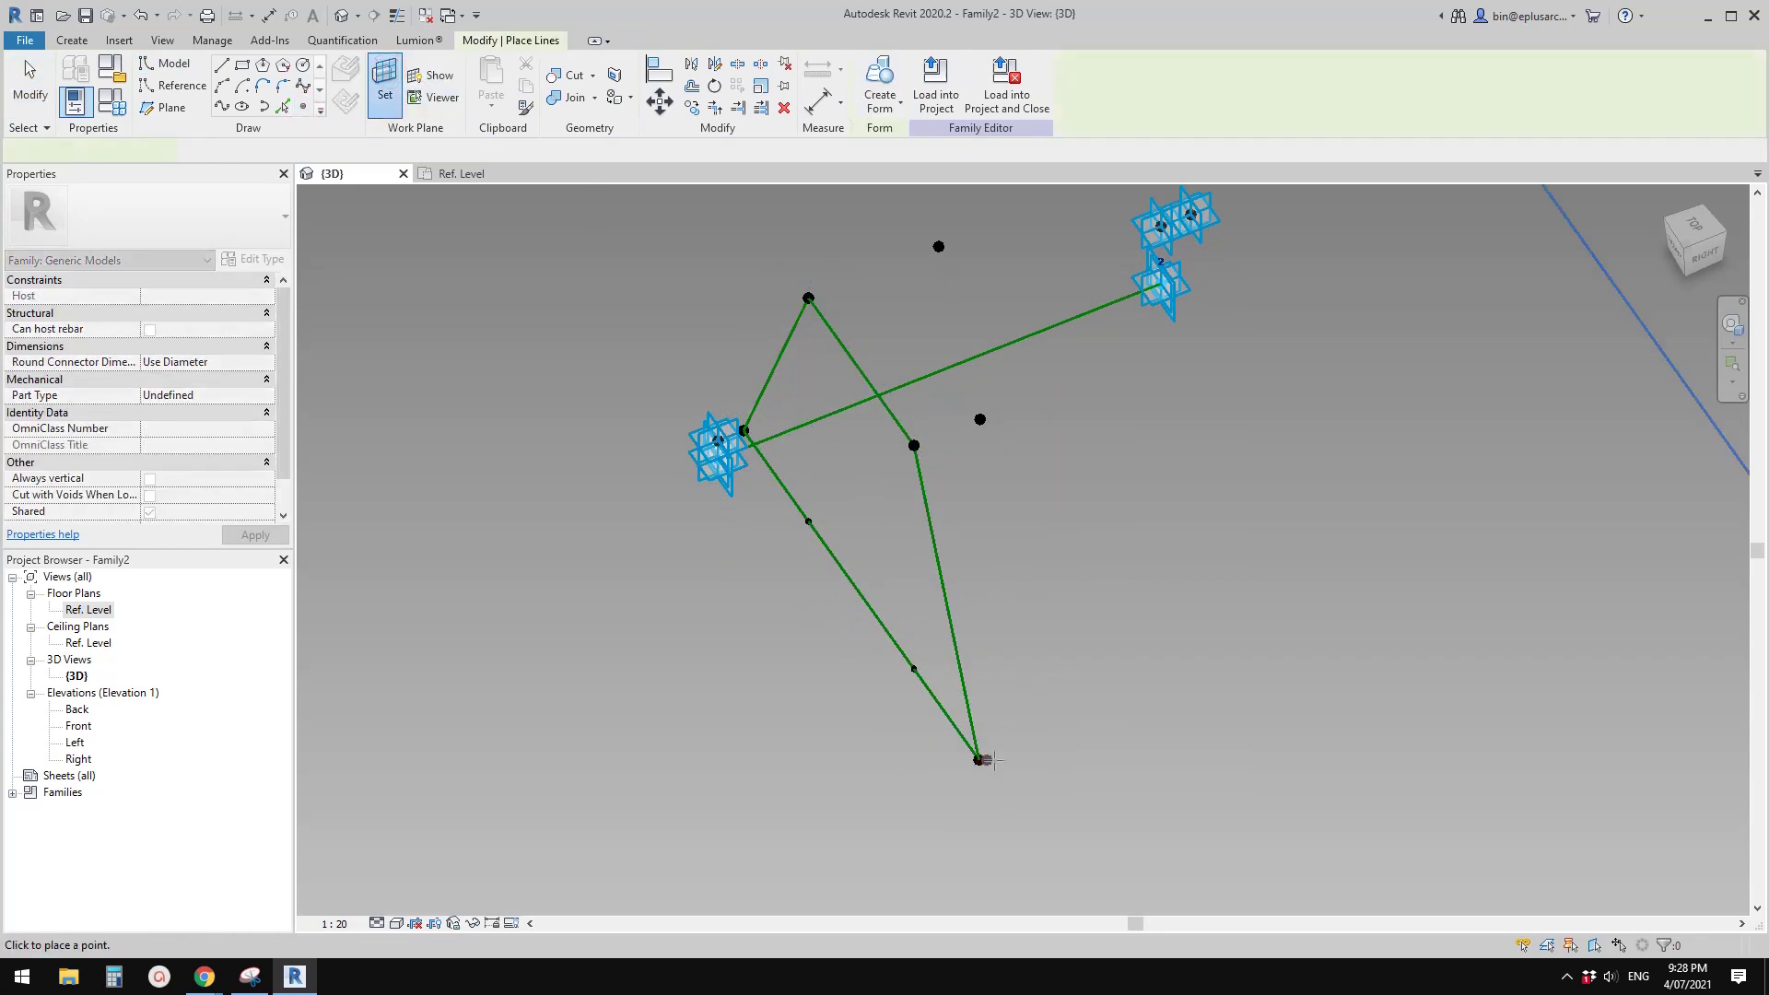
left_click(978, 759)
left_click(952, 548)
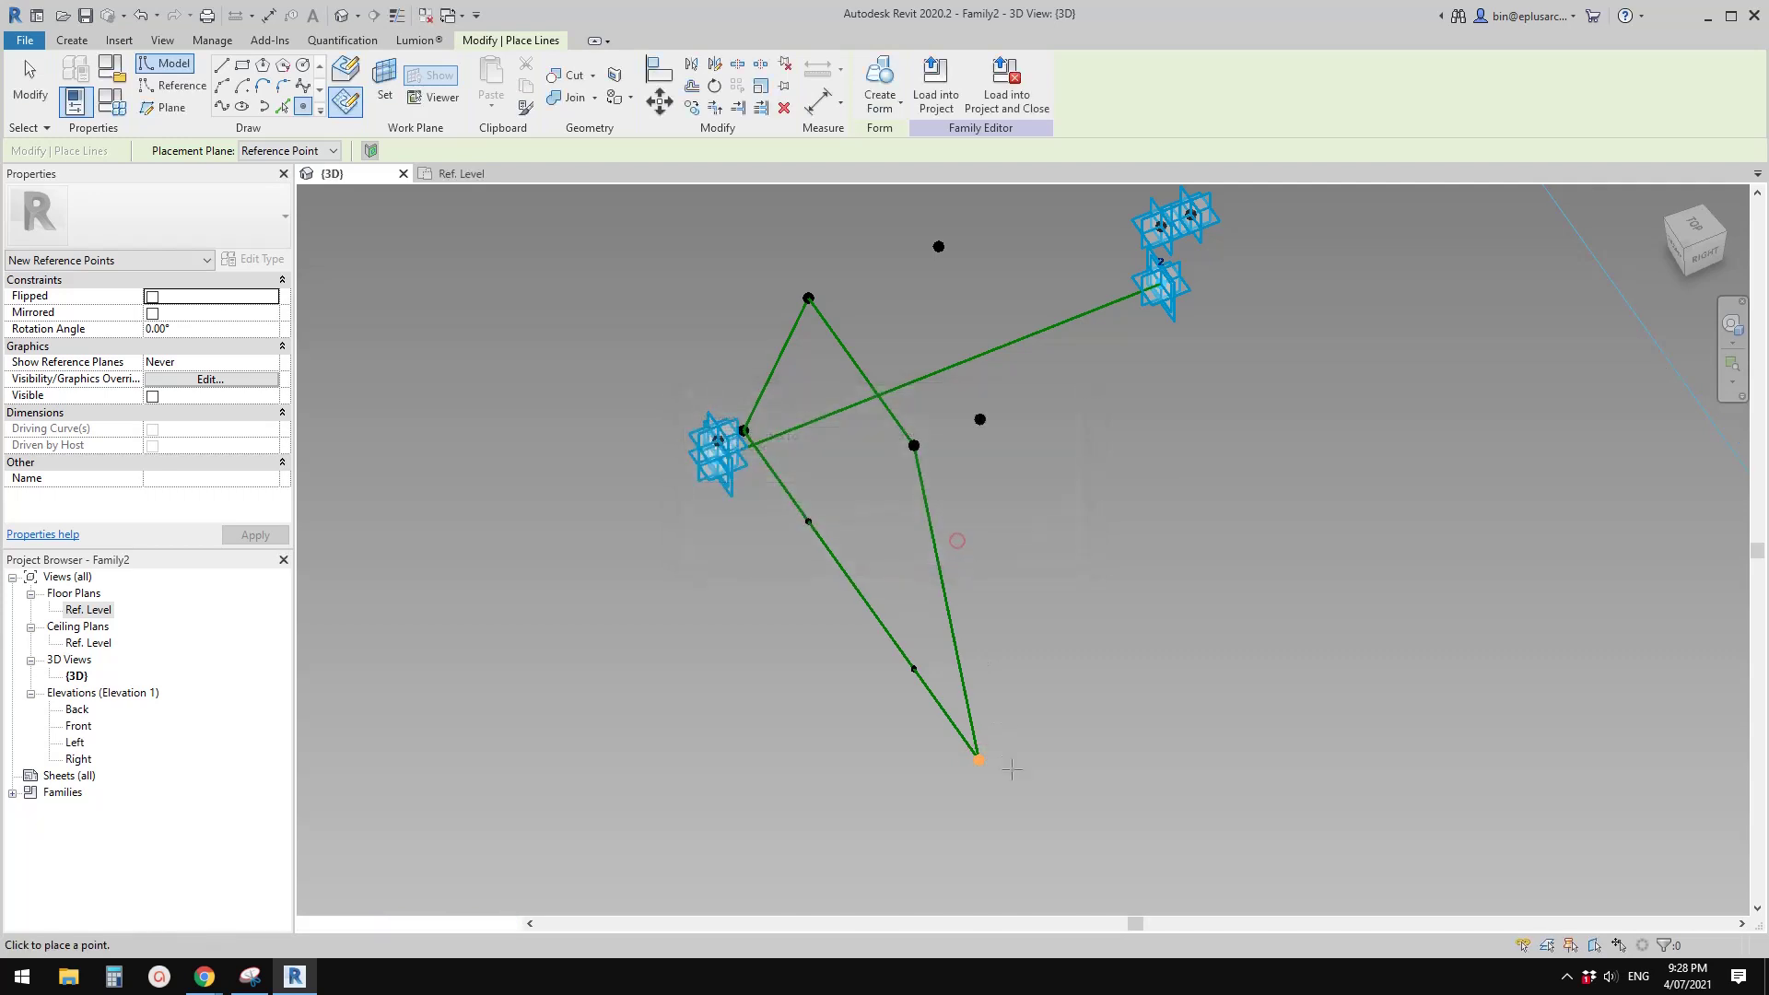
key("Escape")
left_click(979, 759)
middle_click_drag(1020, 745, 1011, 698)
left_click_drag(1011, 698, 1222, 613)
scroll(1224, 596, "down", 2)
middle_click_drag(1223, 596, 1165, 490, "shift")
middle_click_drag(1245, 655, 1051, 561, "shift")
Pull the second upper corner's hosted point further away from the trapezoid frame
left_click(1000, 382)
left_click_drag(1038, 425, 1125, 394)
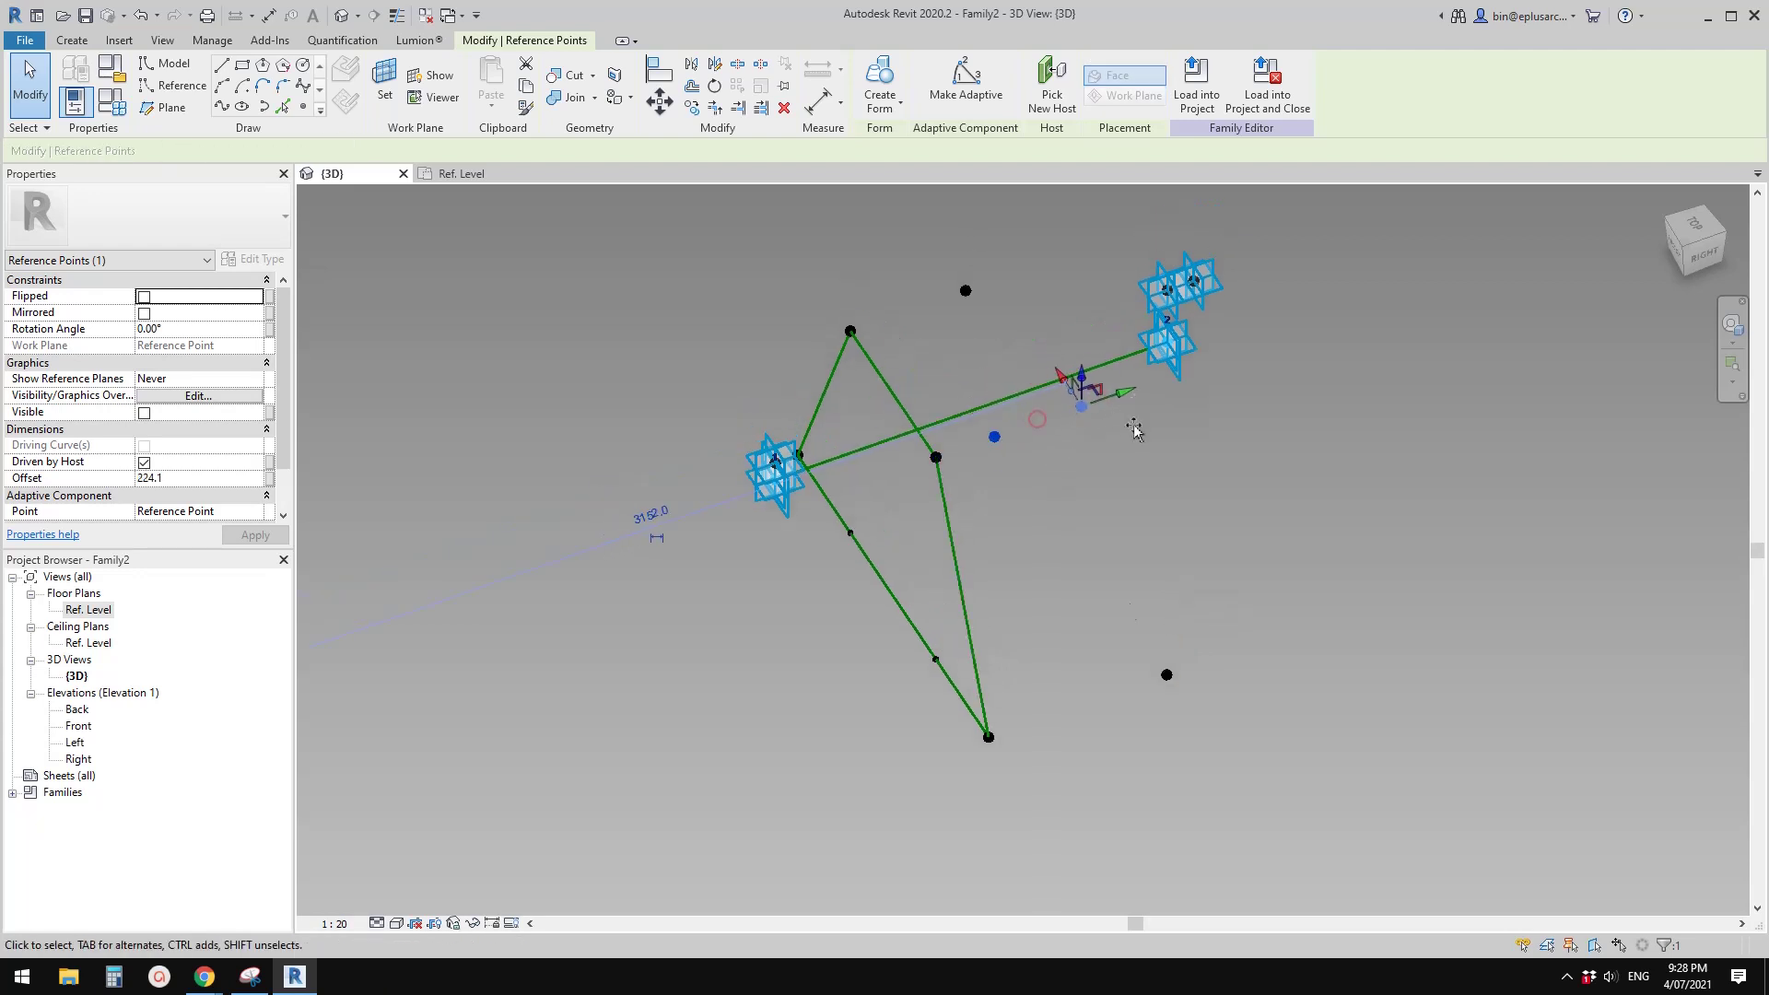
left_click(1142, 679)
Examine the adaptive properties of placement points 1 and 2, including their number and orientation
middle_click_drag(1145, 679, 866, 656, "shift")
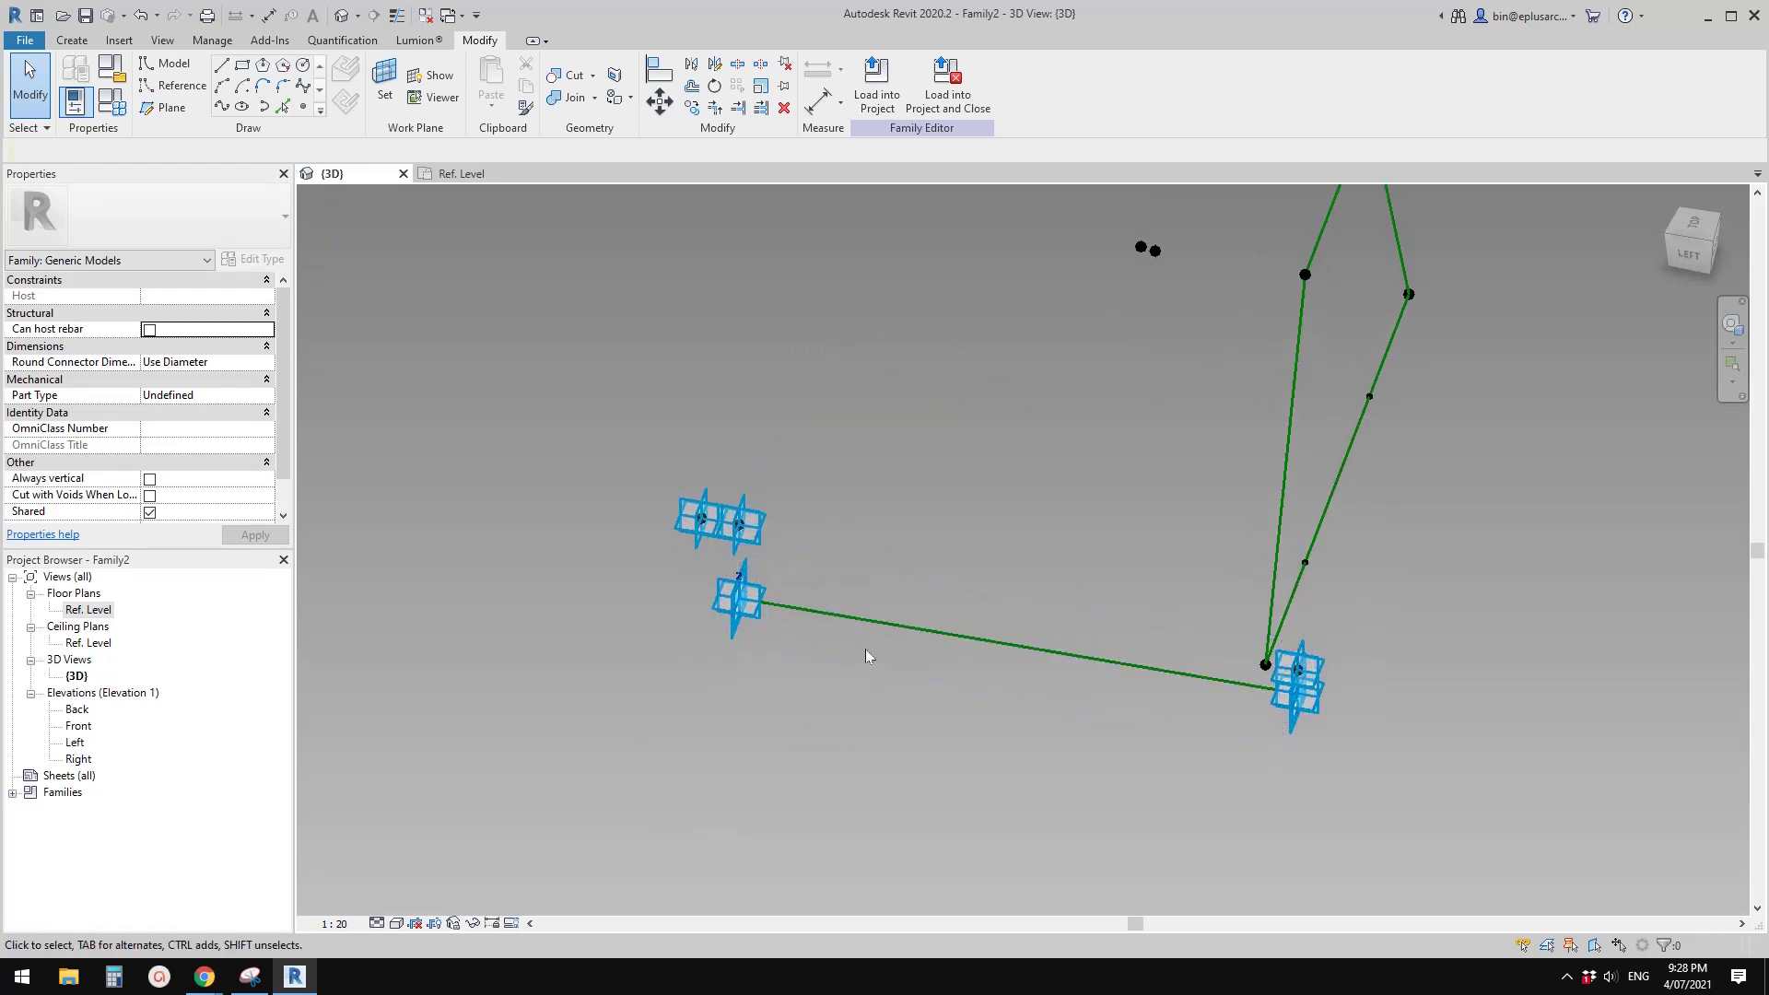
left_click(745, 628)
left_click(1140, 771)
left_click(1294, 725)
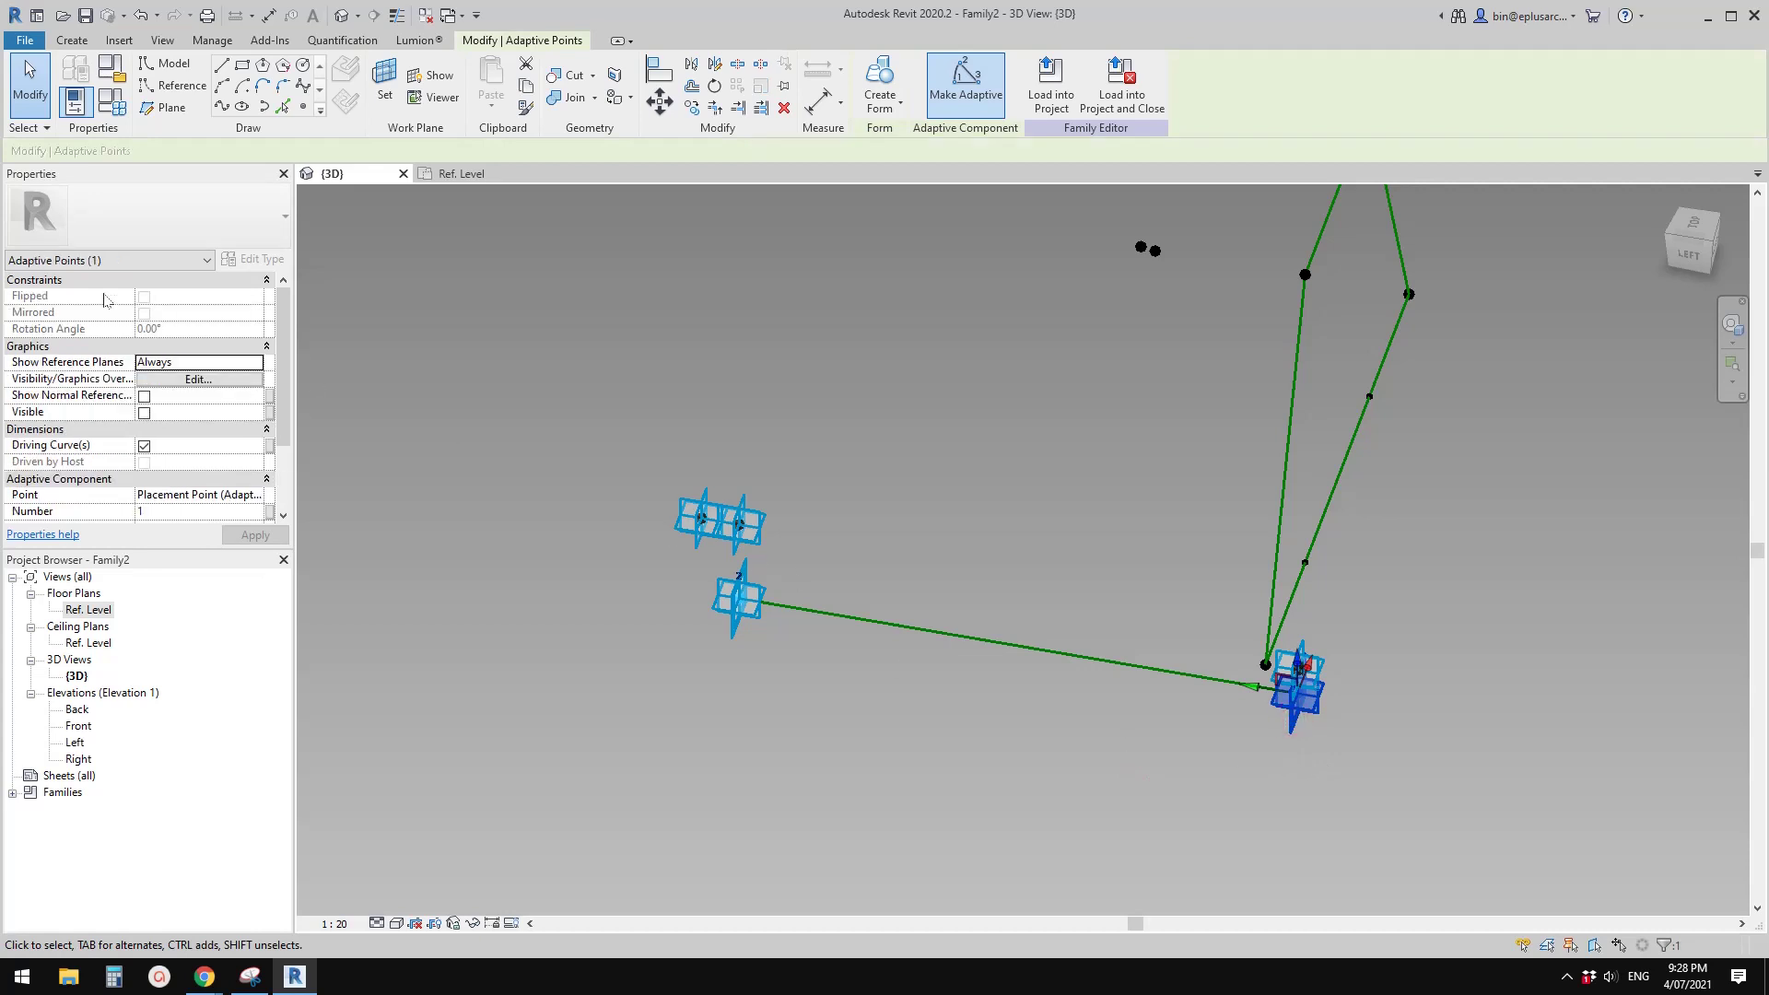
scroll(206, 488, "down", 1)
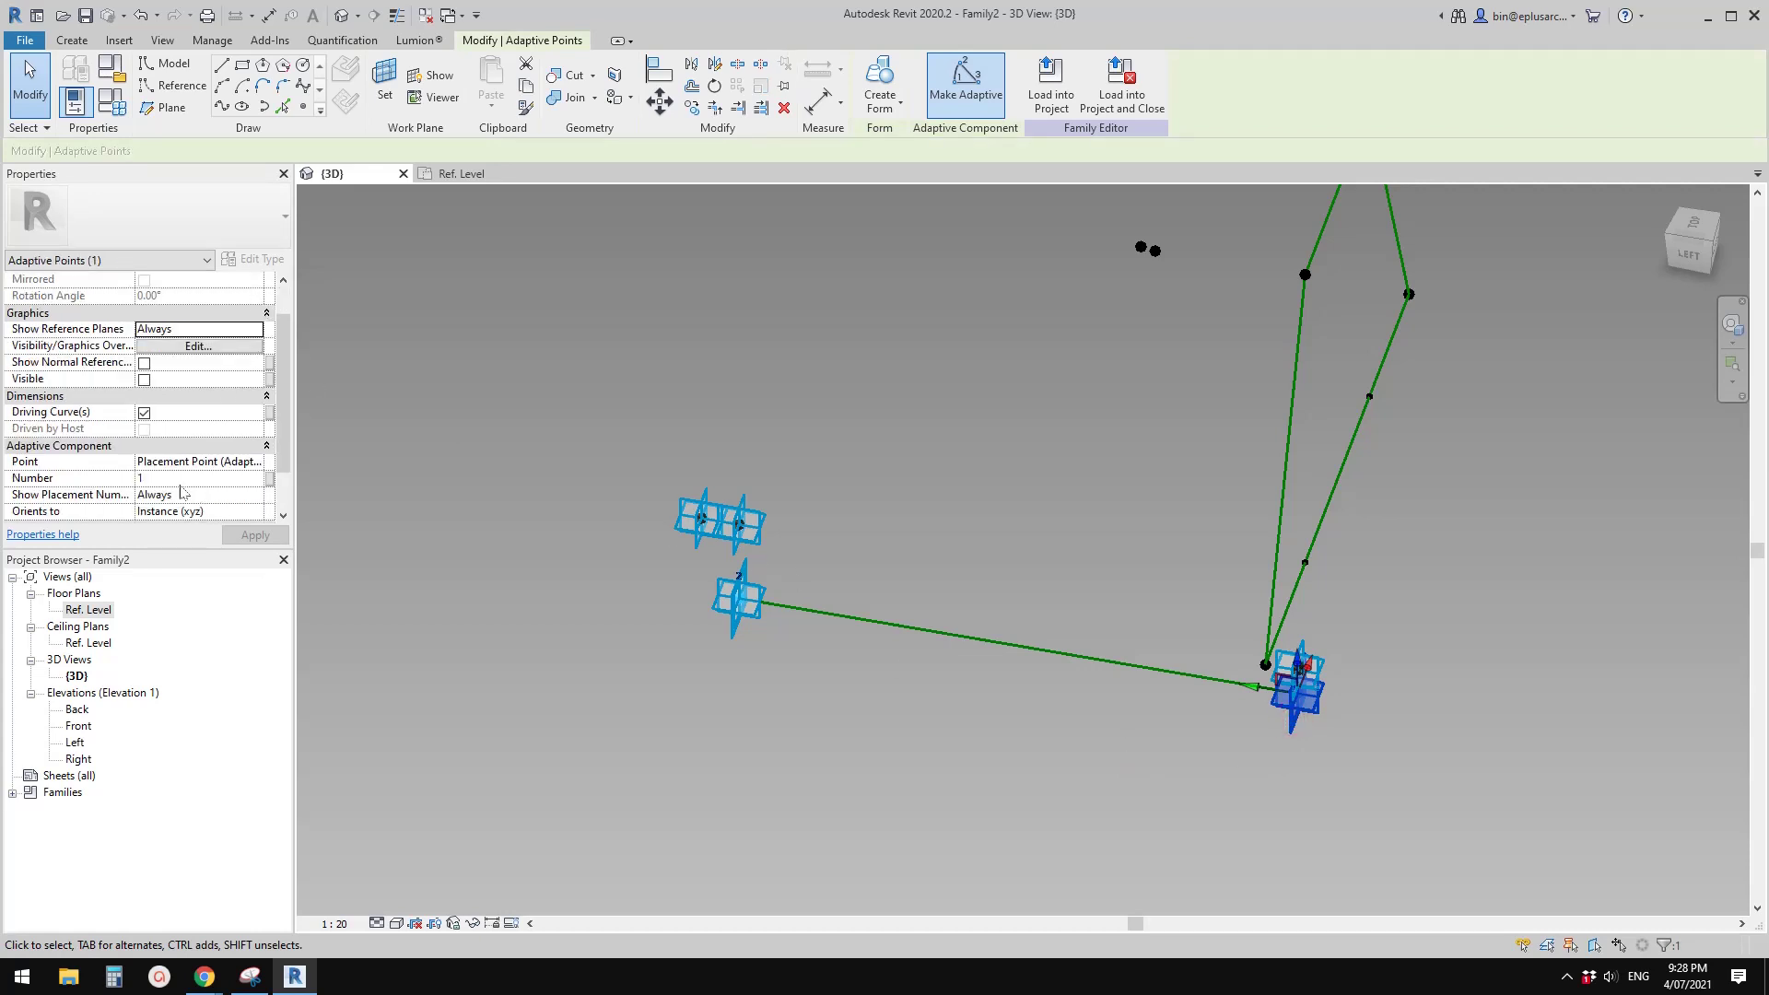
left_click(706, 603)
left_click(797, 721)
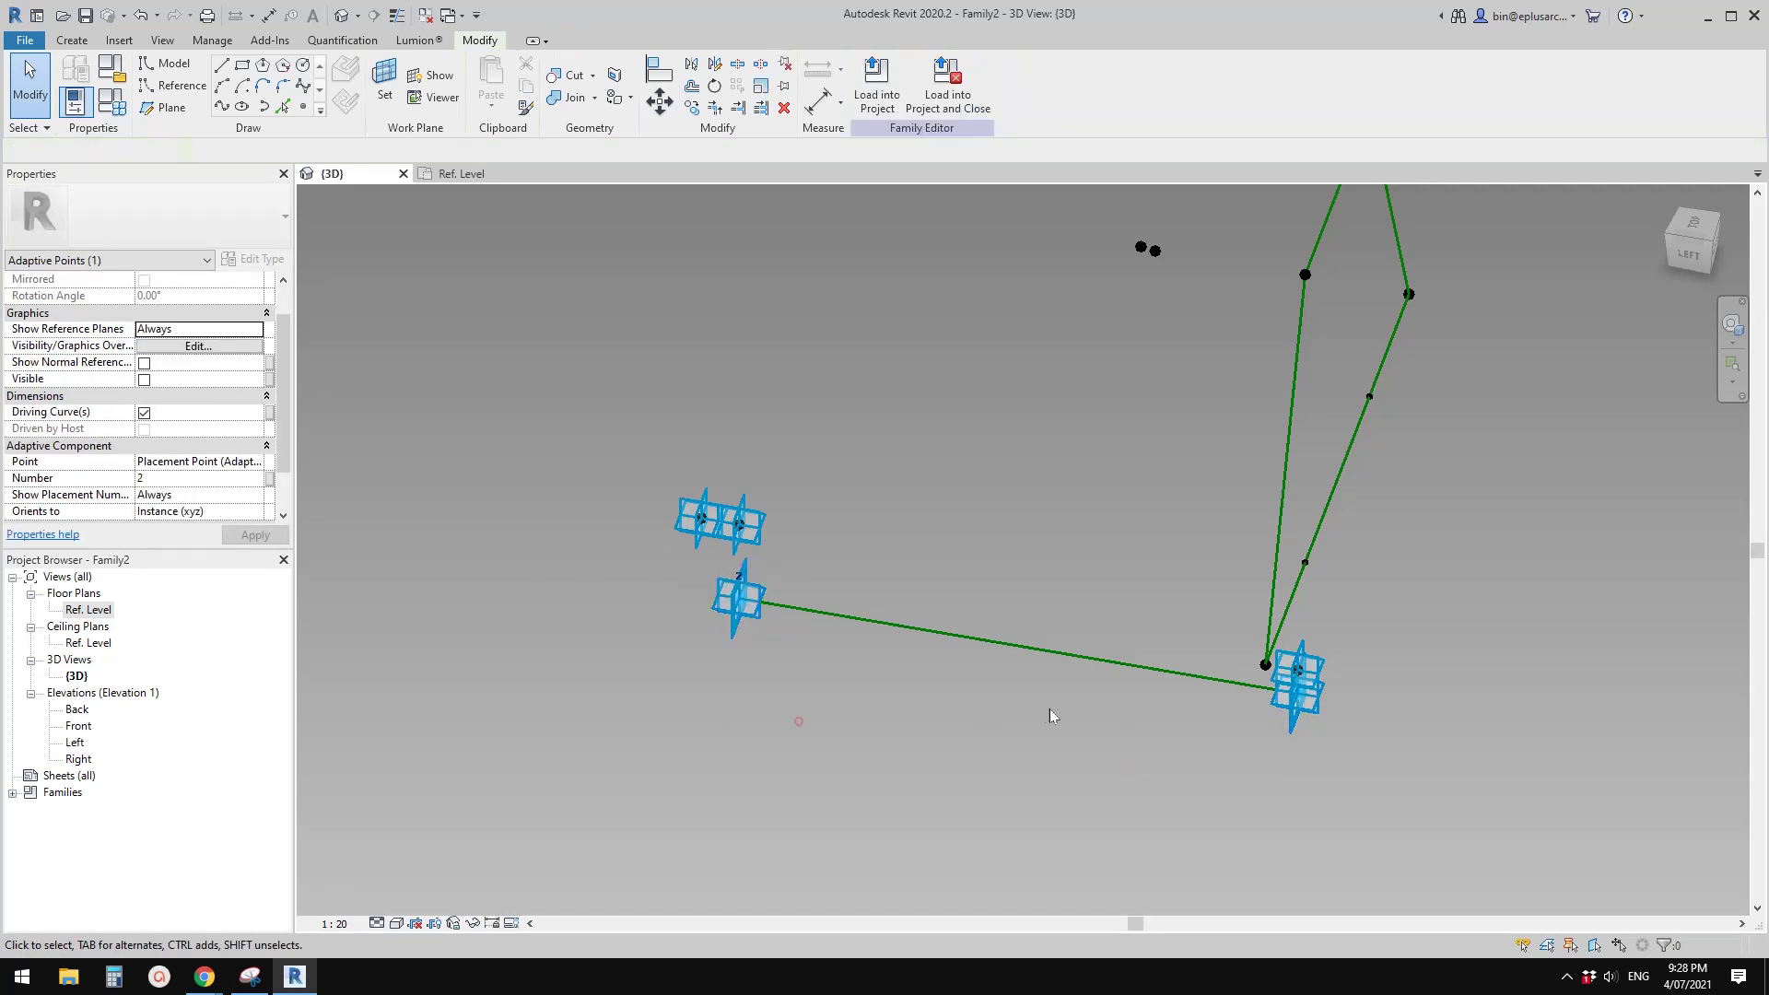
Temporarily isolate the two placement points and the reference line between them in the 3D view
scroll(1052, 712, "down", 1)
mouse_move(1196, 730)
middle_mouse_down("shift")
mouse_move(1189, 687)
mouse_move(1210, 717)
middle_mouse_up("shift")
left_click(1216, 713)
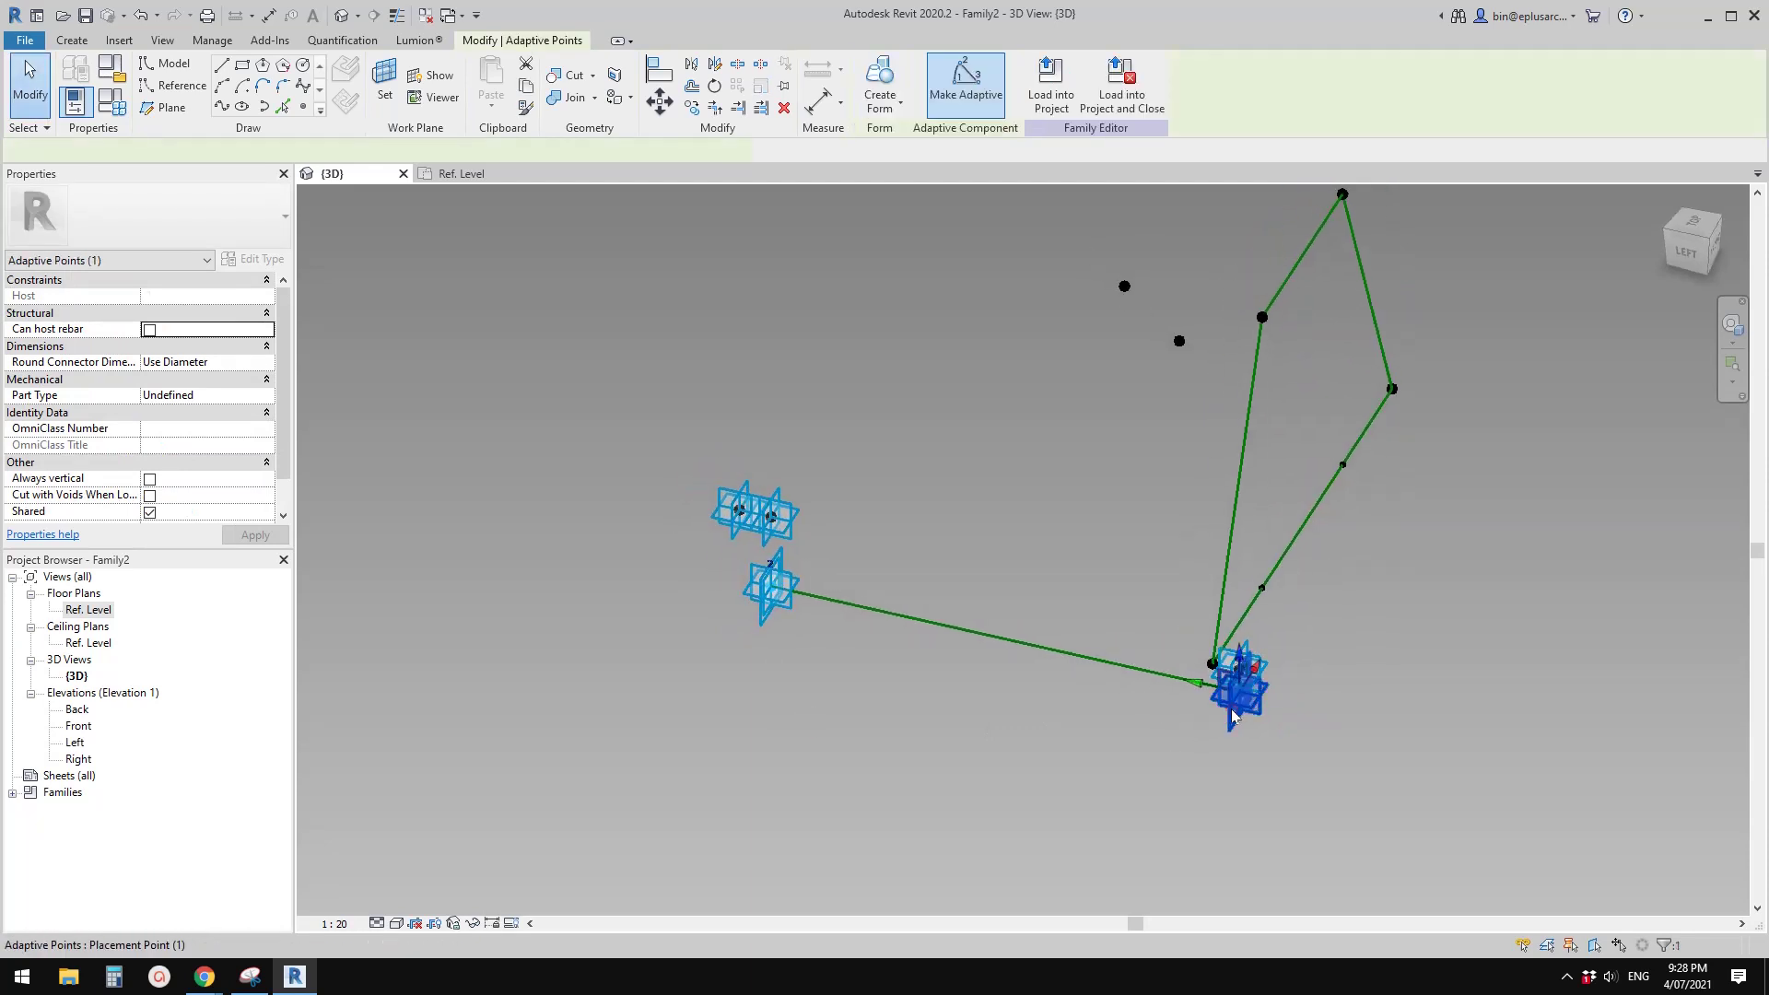
left_click(925, 621, "ctrl")
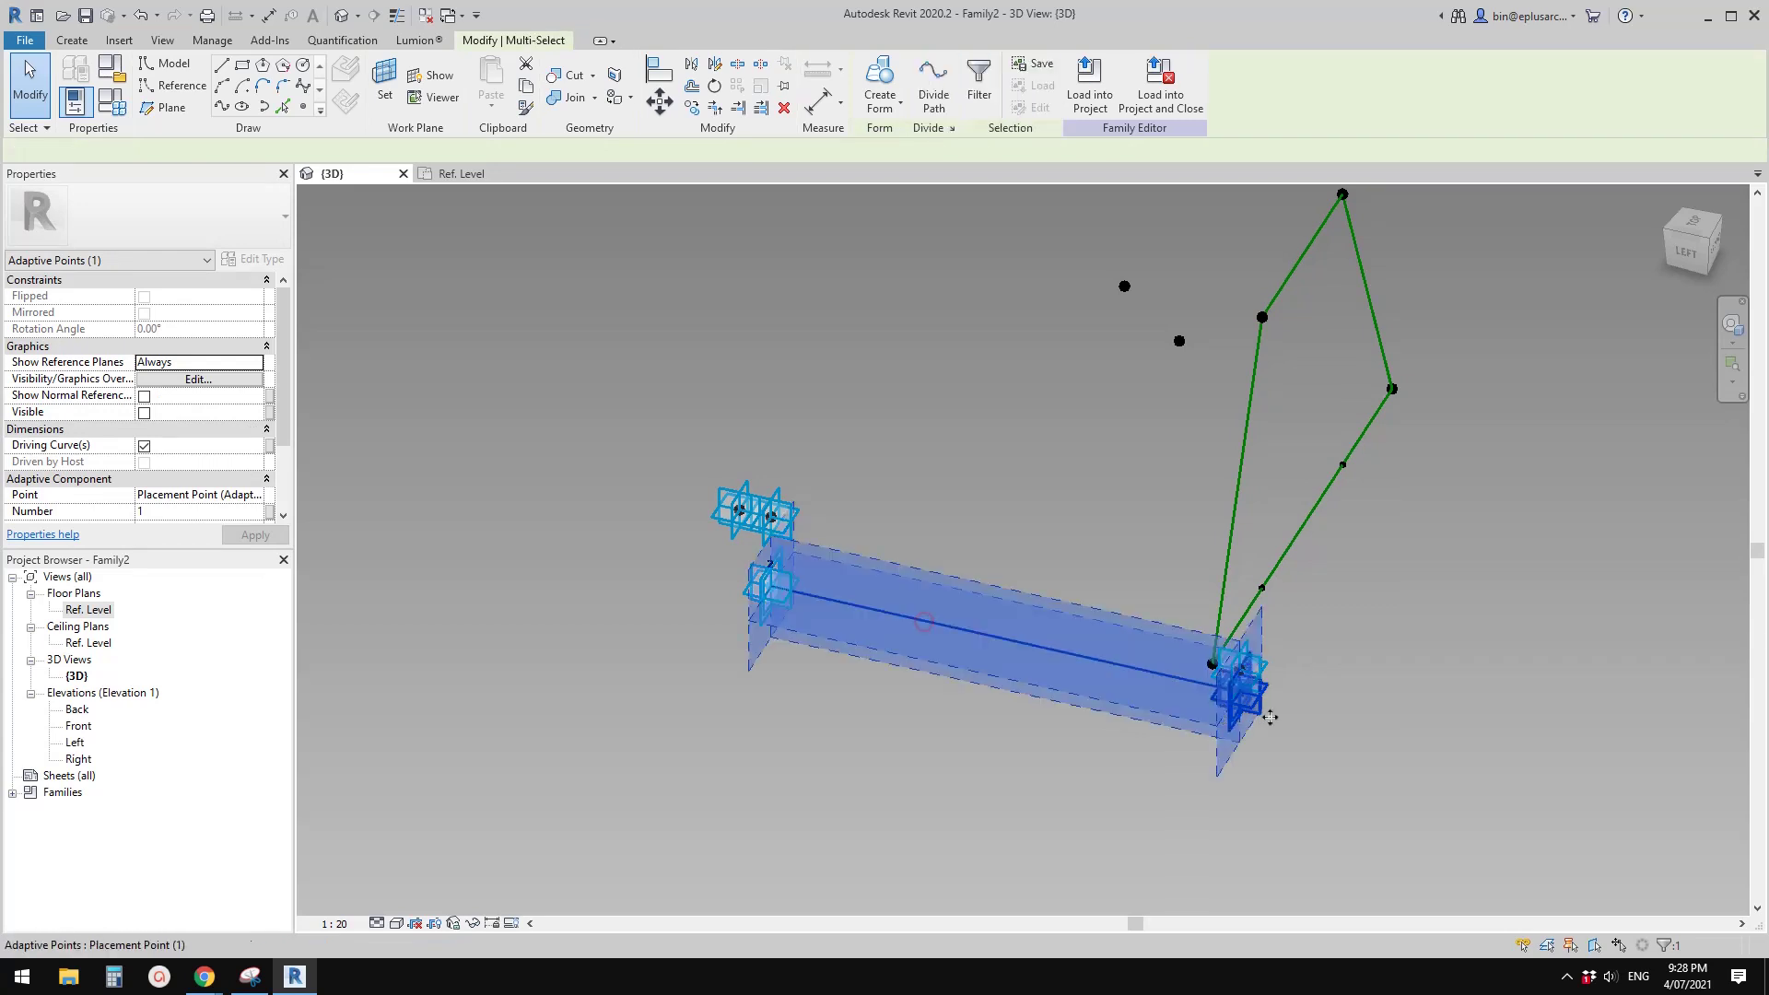
left_click(771, 614, "ctrl")
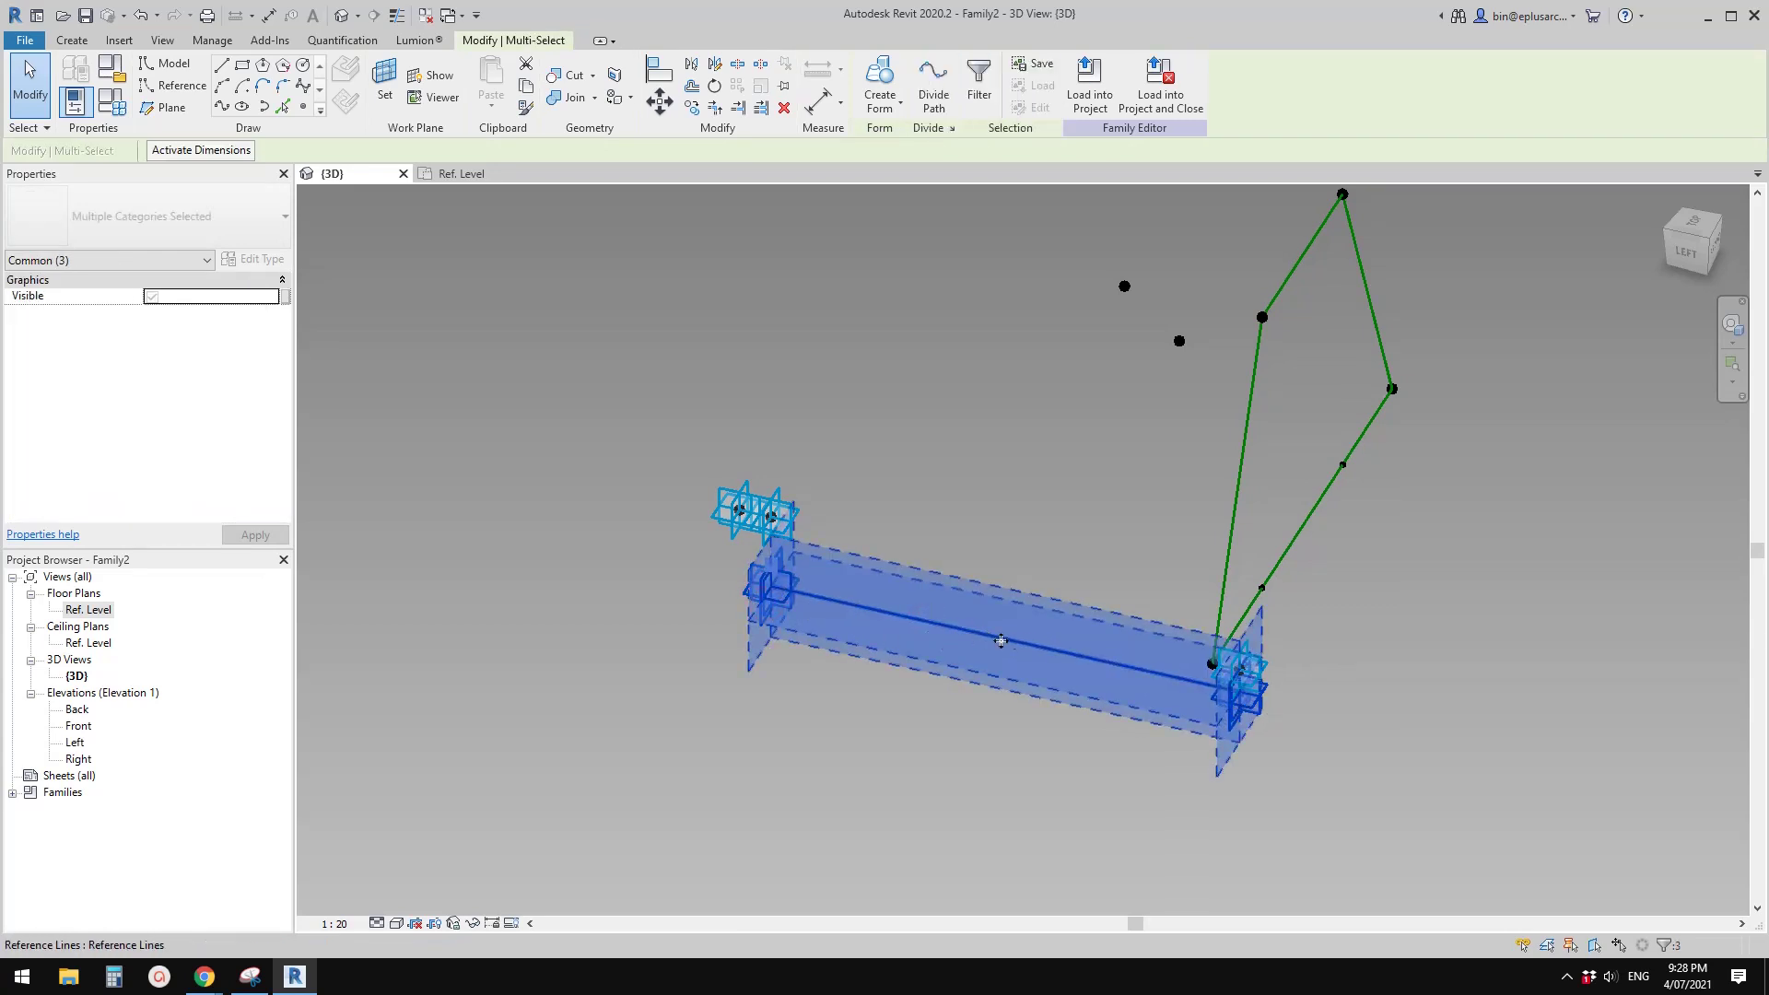
middle_click_drag(974, 472, 960, 509)
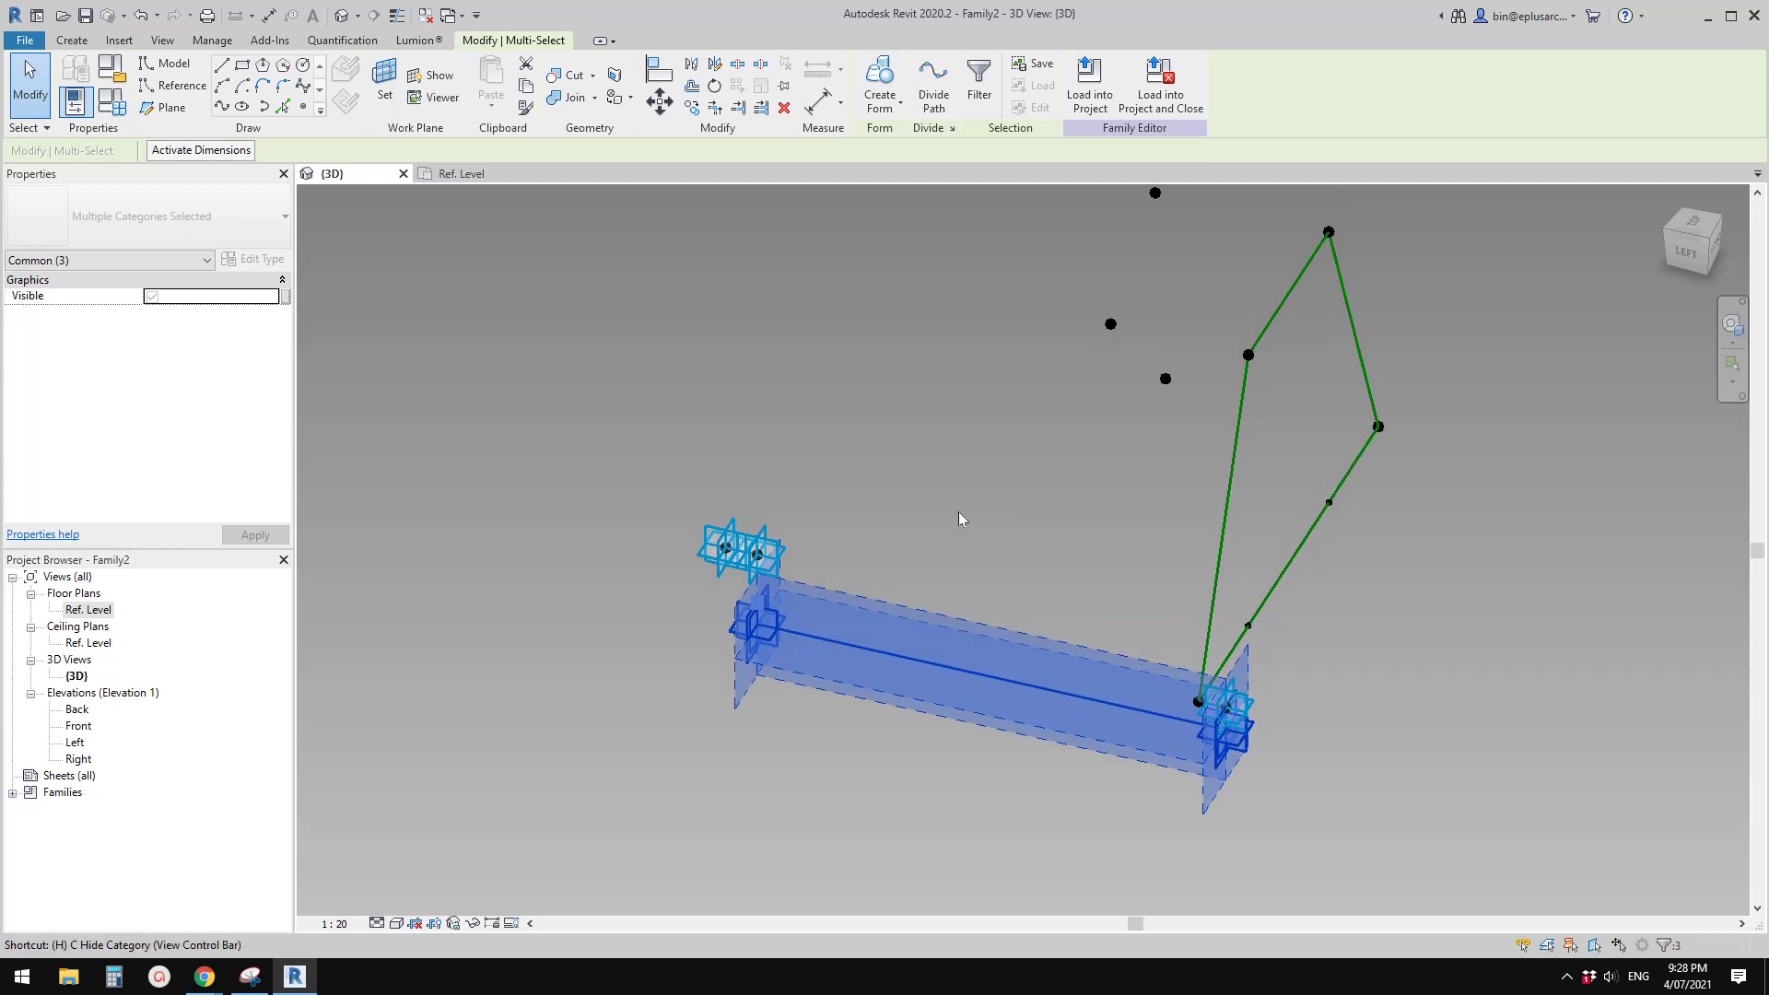
key("i")
middle_click_drag(1042, 549, 1073, 573, "shift")
Set the work plane on the reference line and add an aligned dimension between placement points 1 and 2
left_click(387, 83)
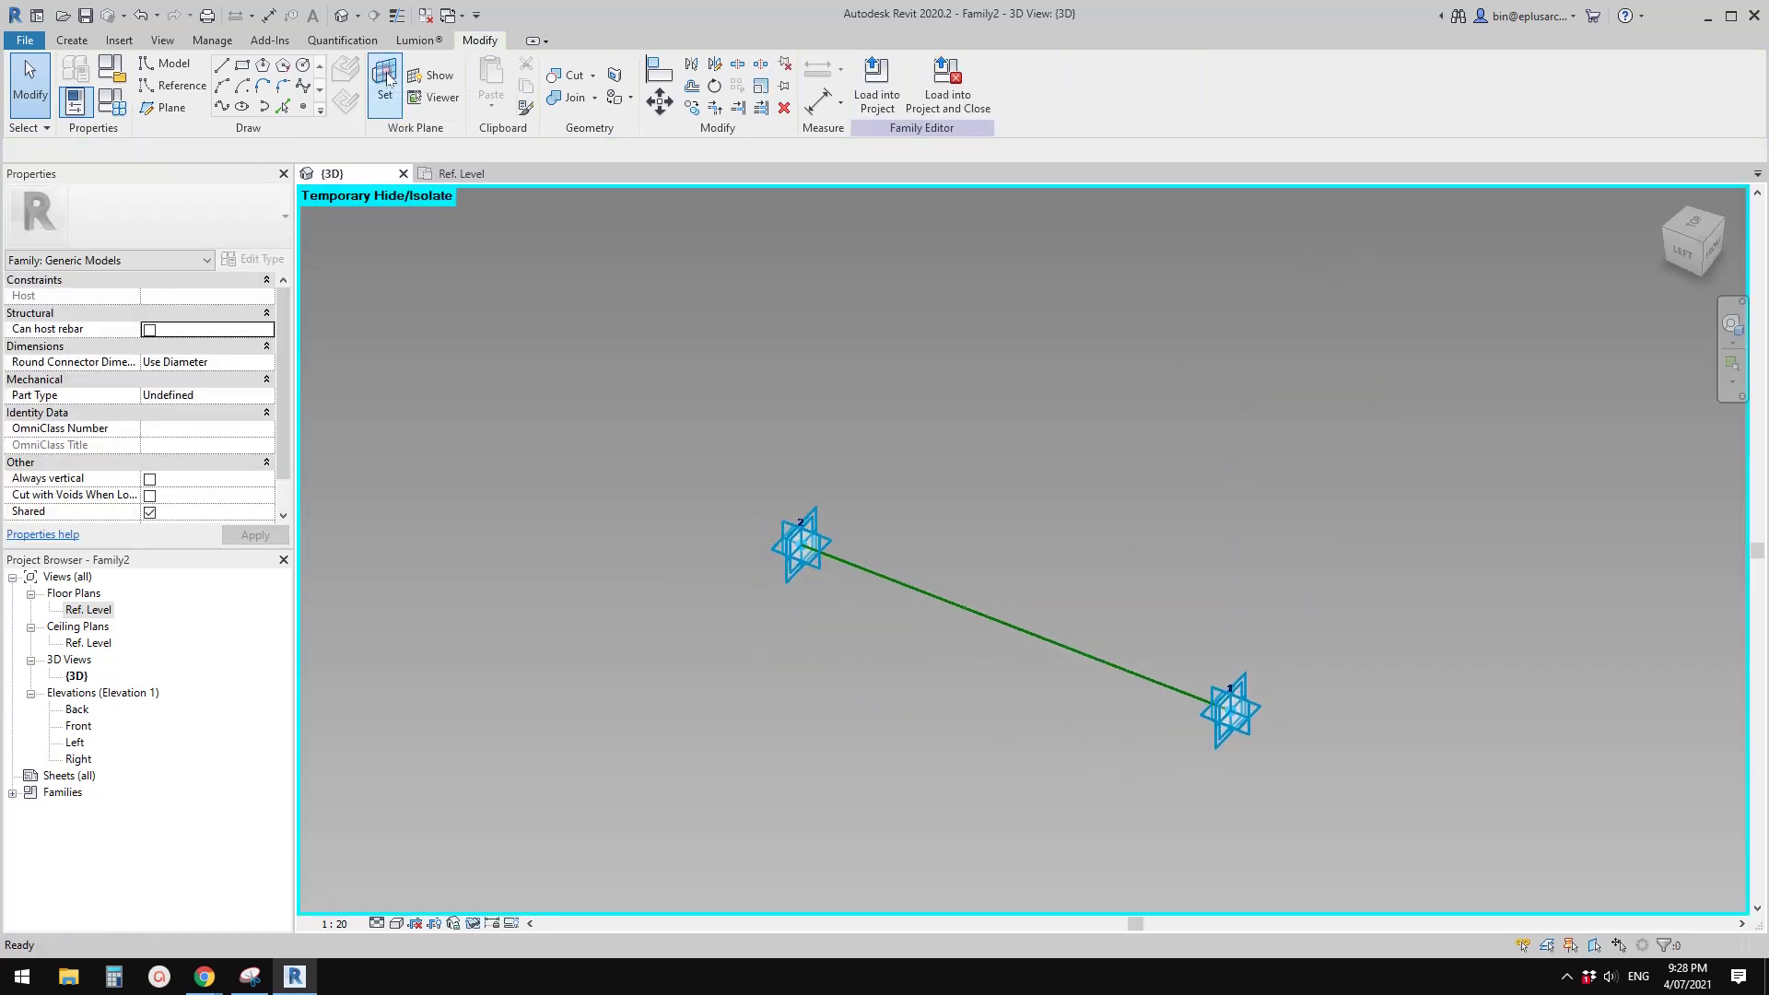
left_click(979, 610)
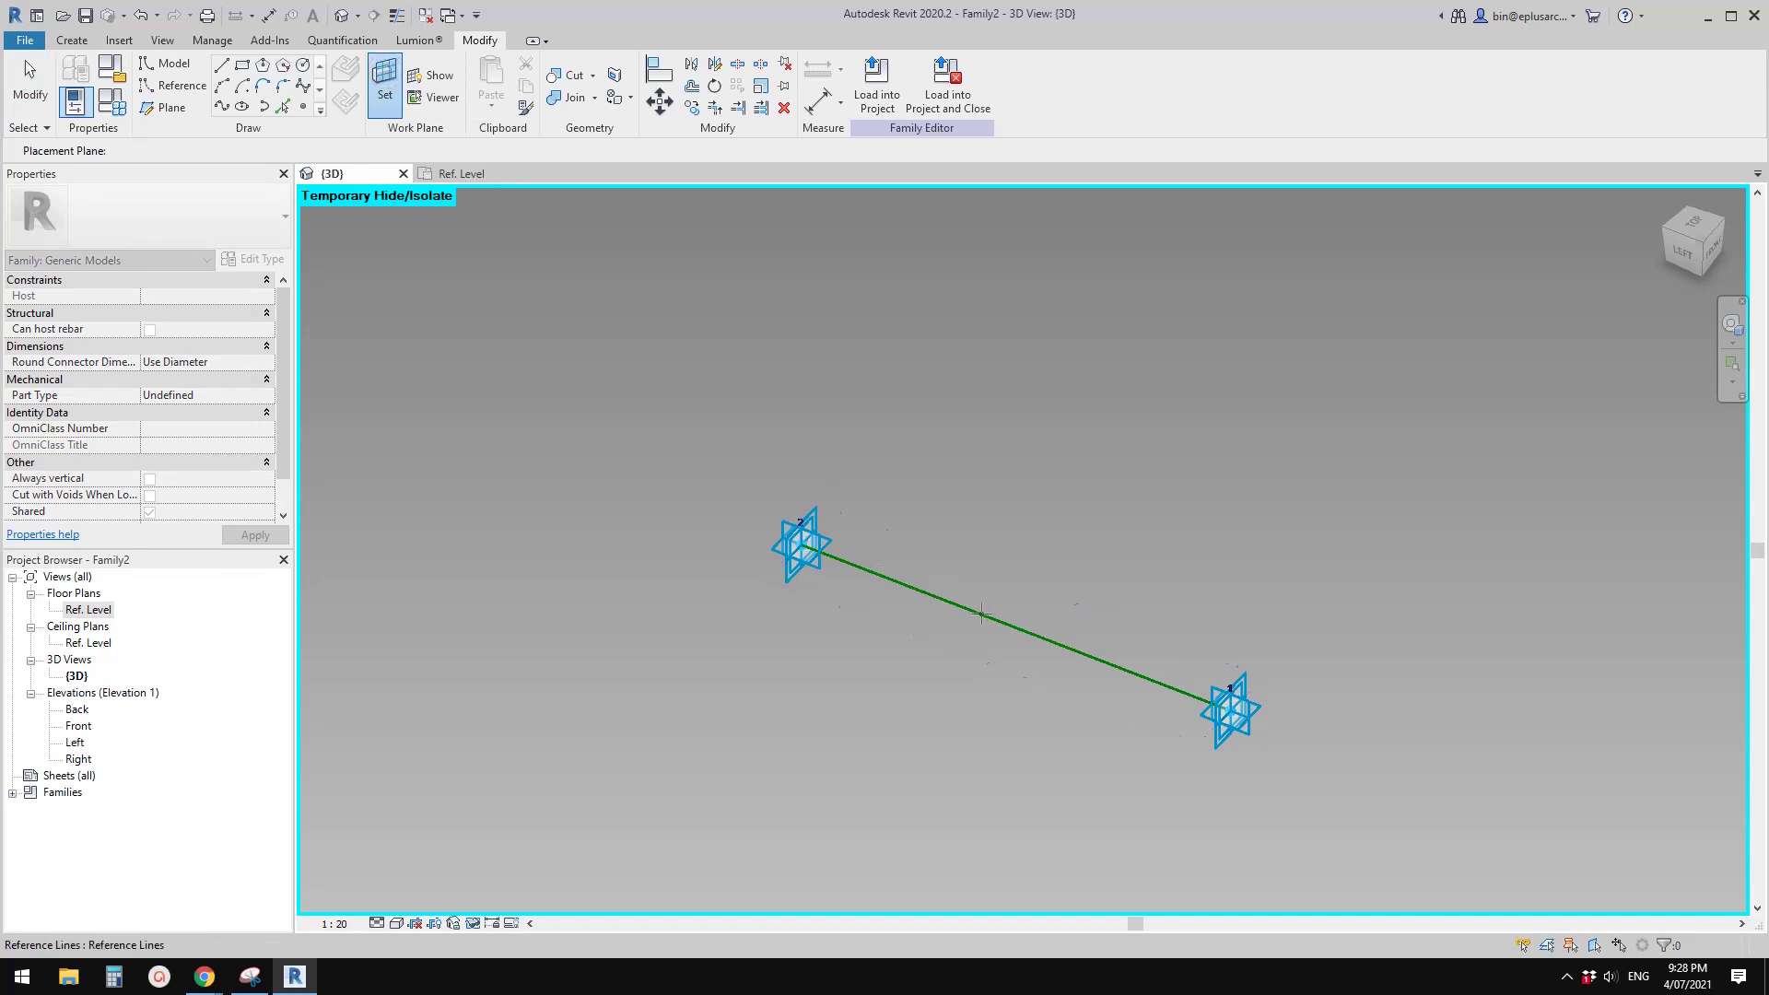
key("d")
key("i")
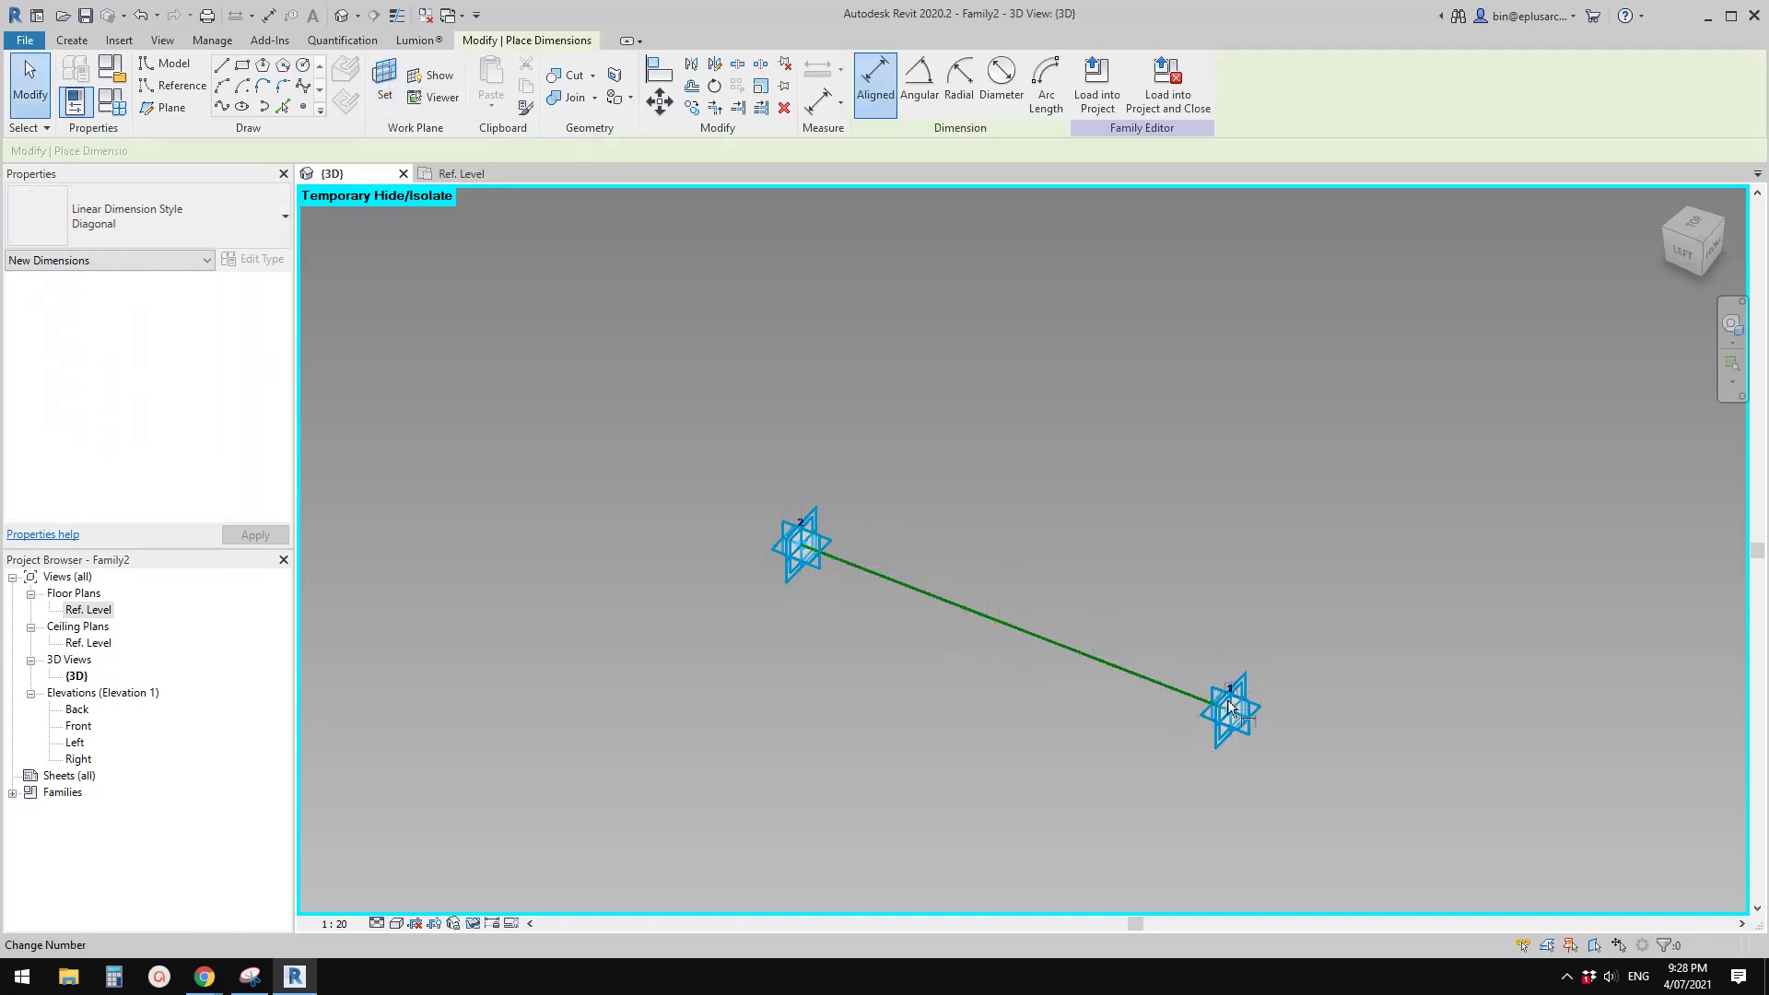
left_click(1234, 717)
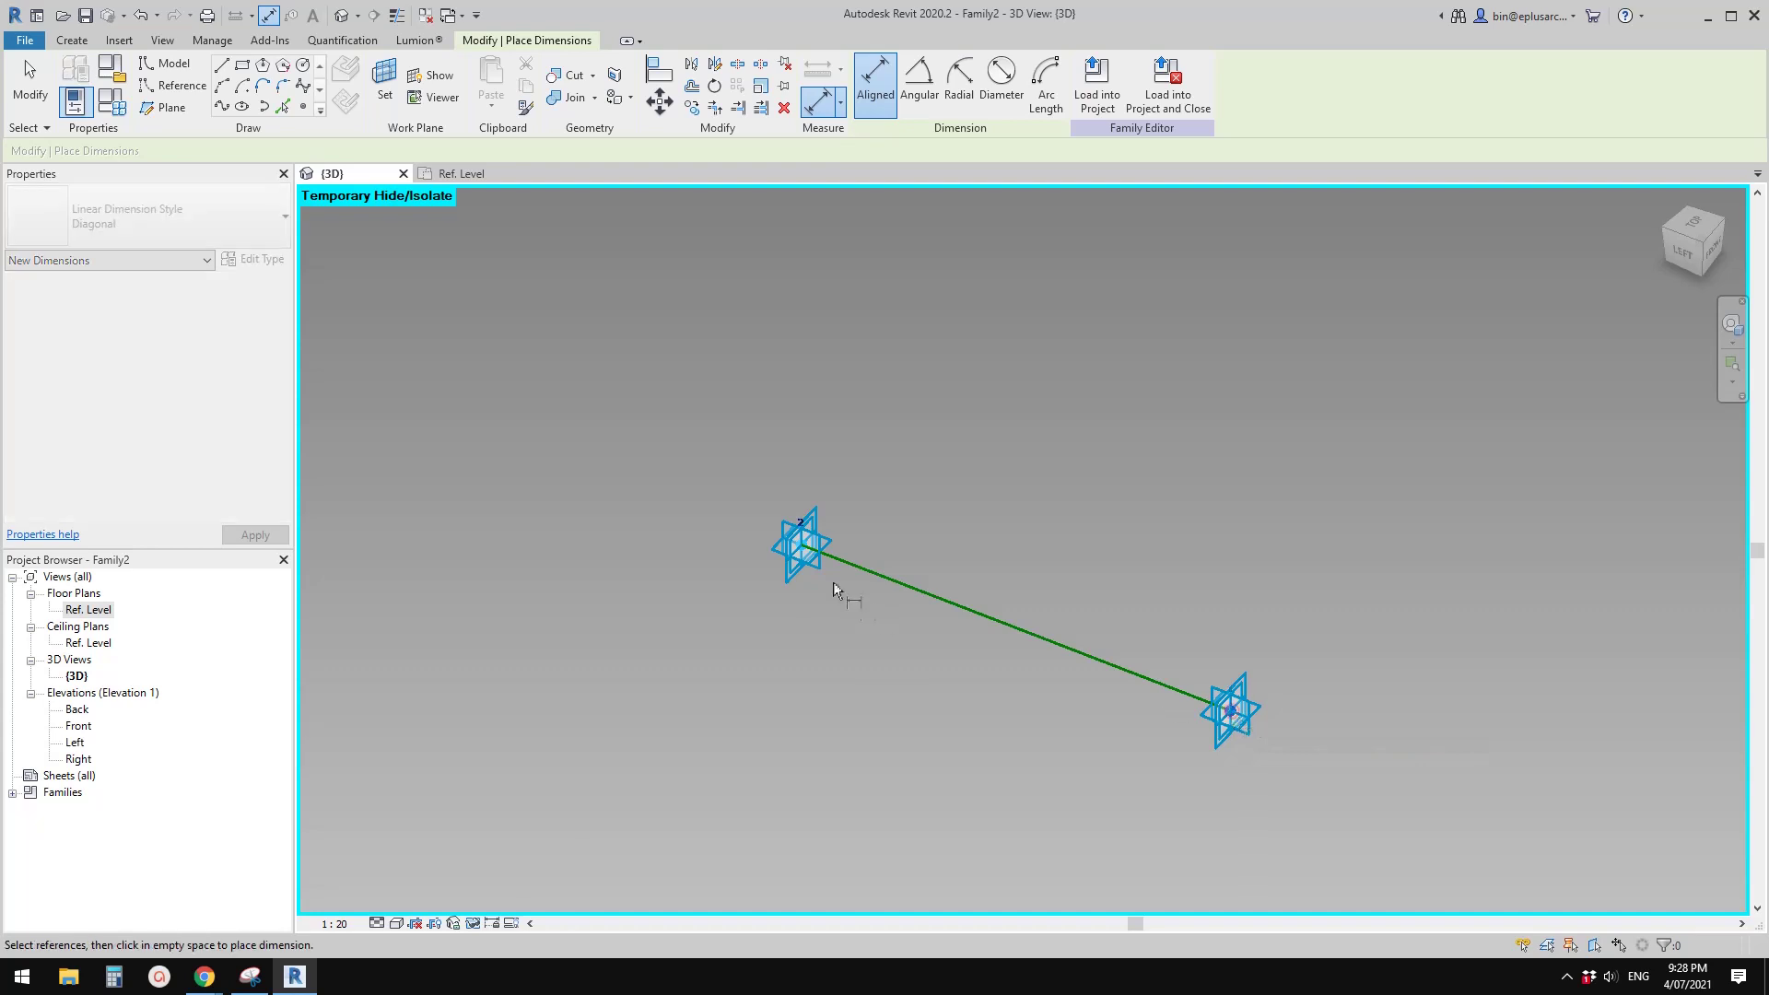
left_click(803, 546)
left_click(843, 636)
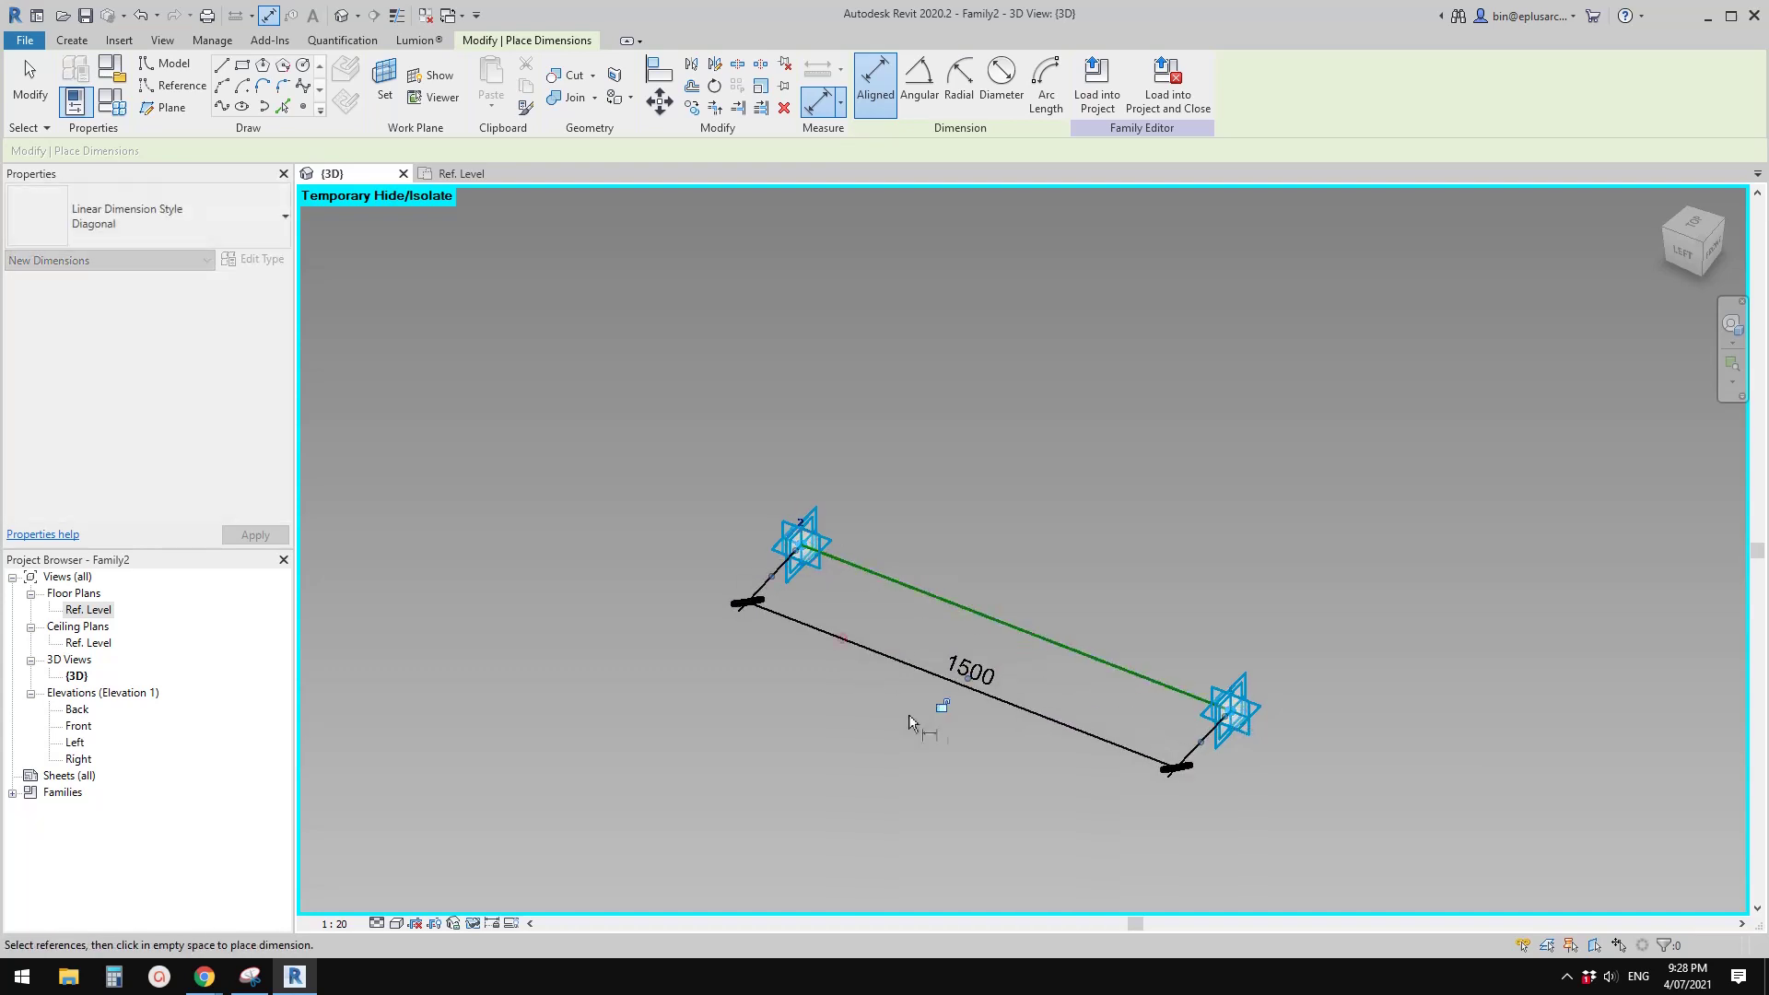
Label the dimension between the placement points with a new instance length parameter named RP
left_click(928, 678)
left_click(1050, 82)
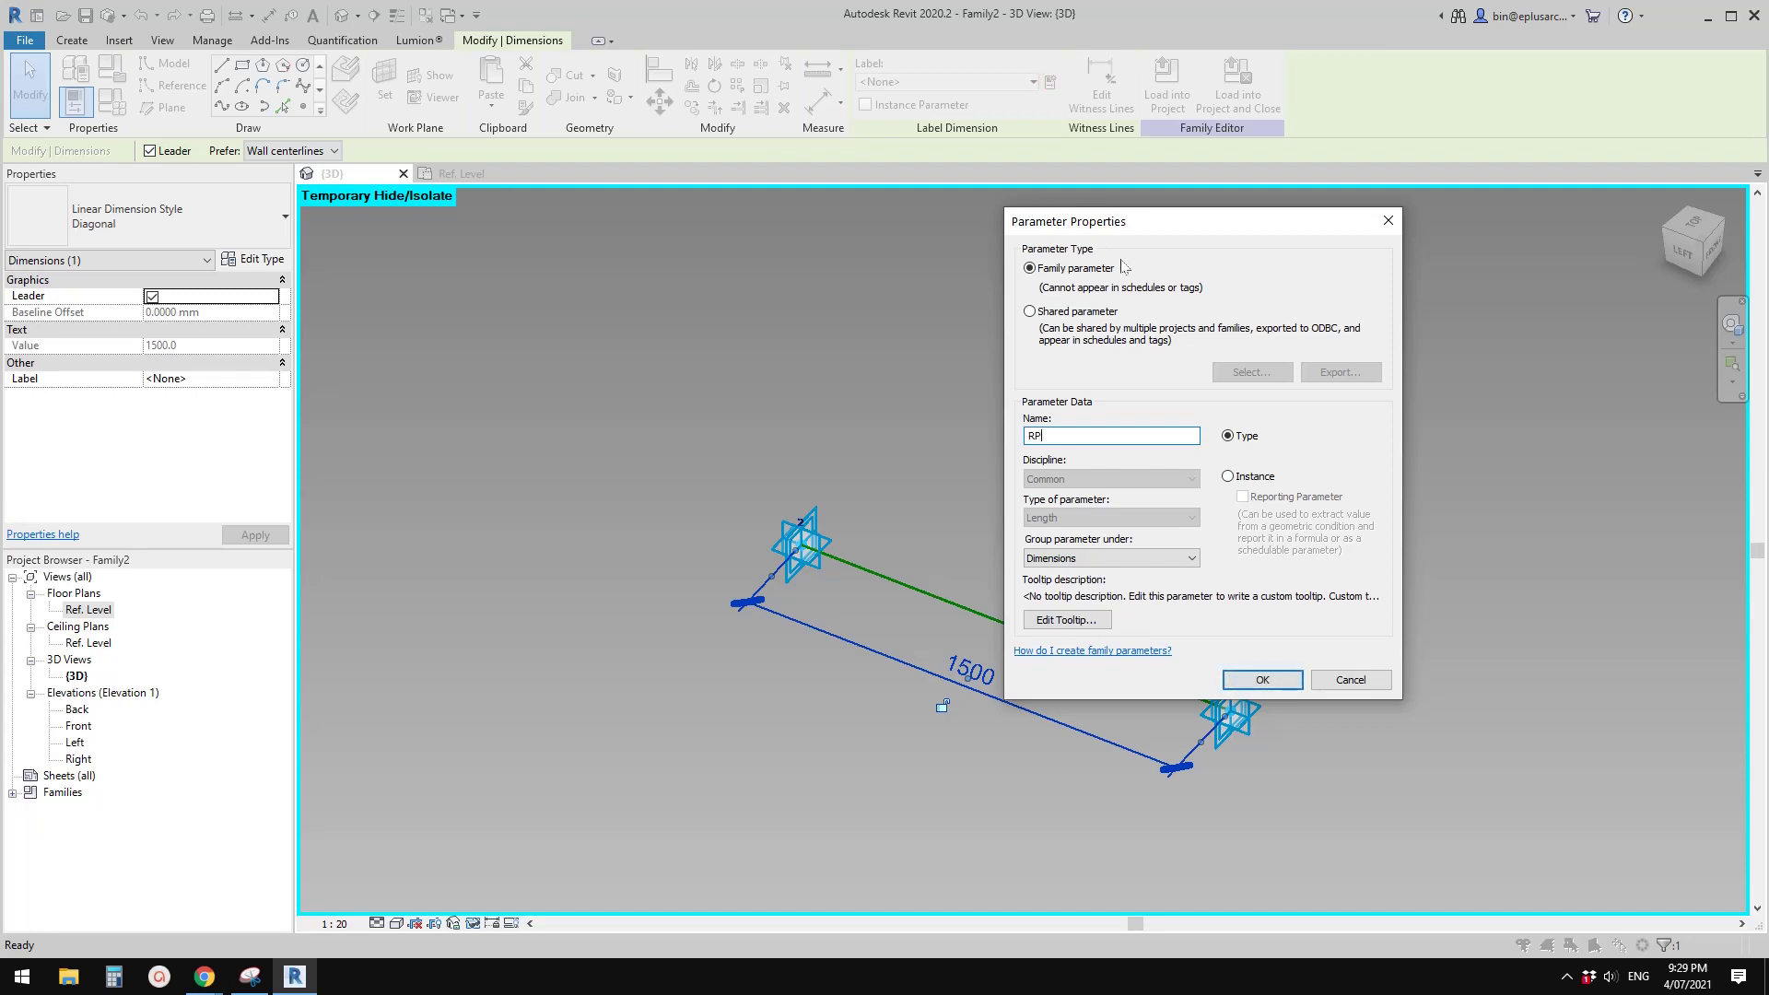
left_click(1241, 478)
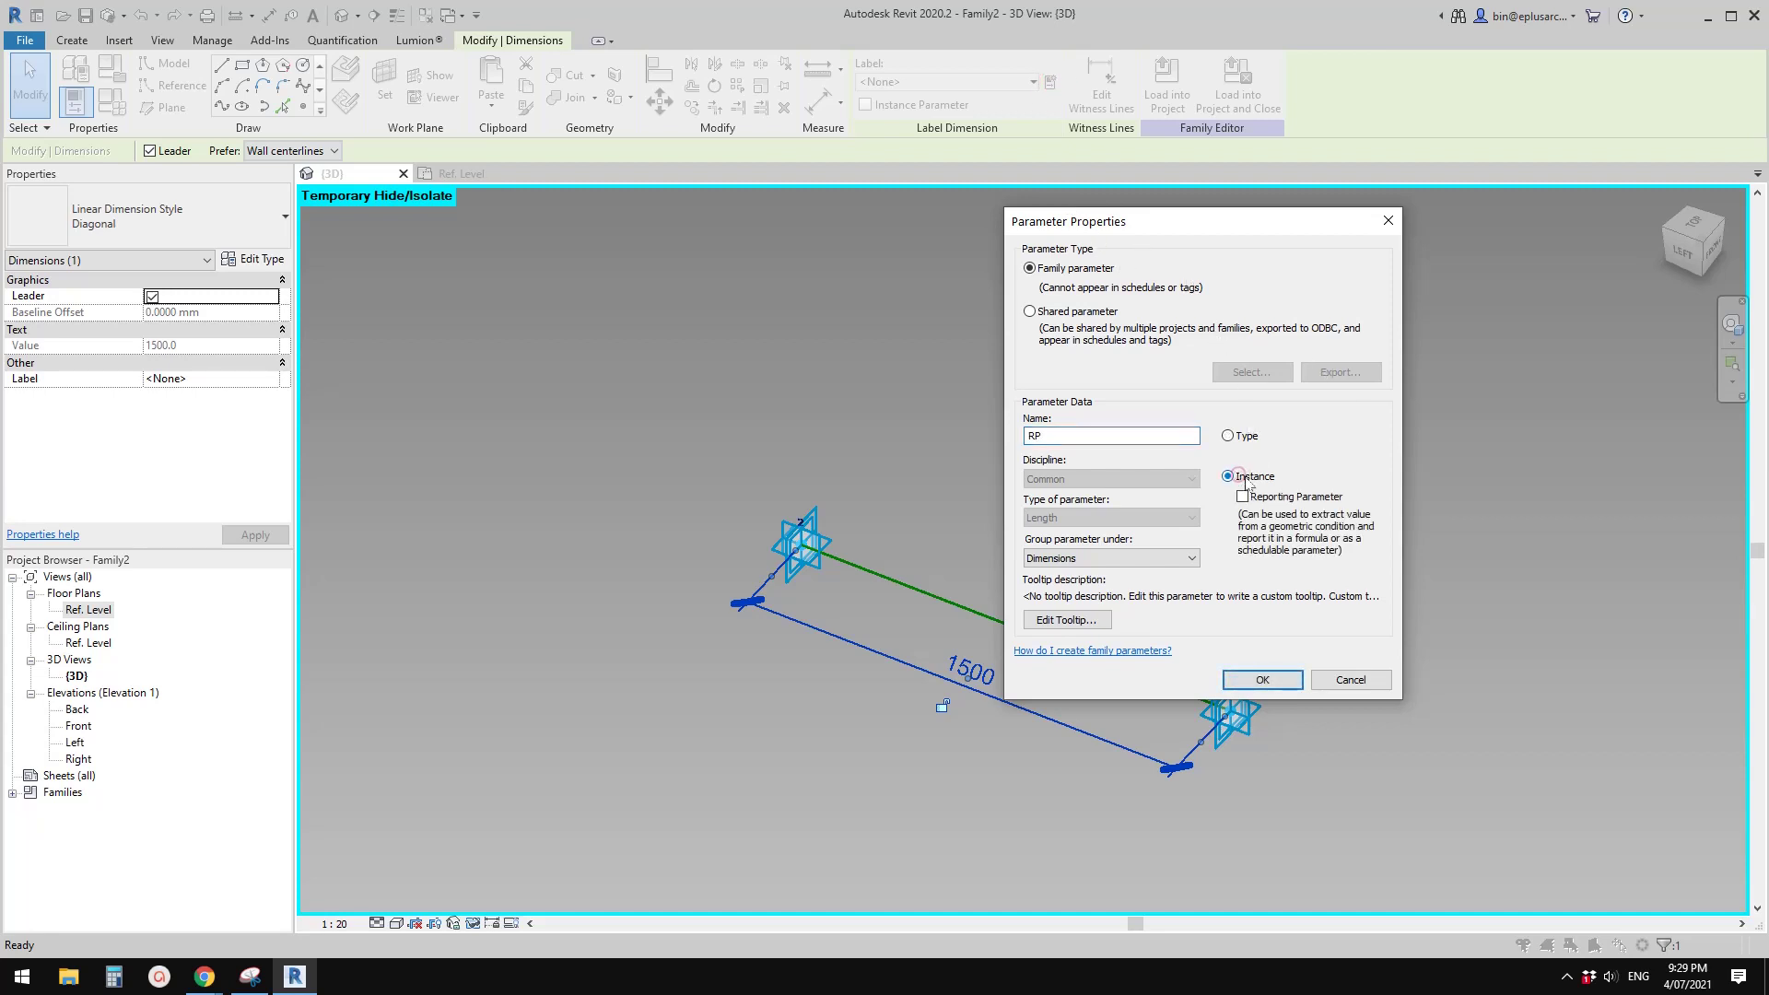
left_click(1262, 680)
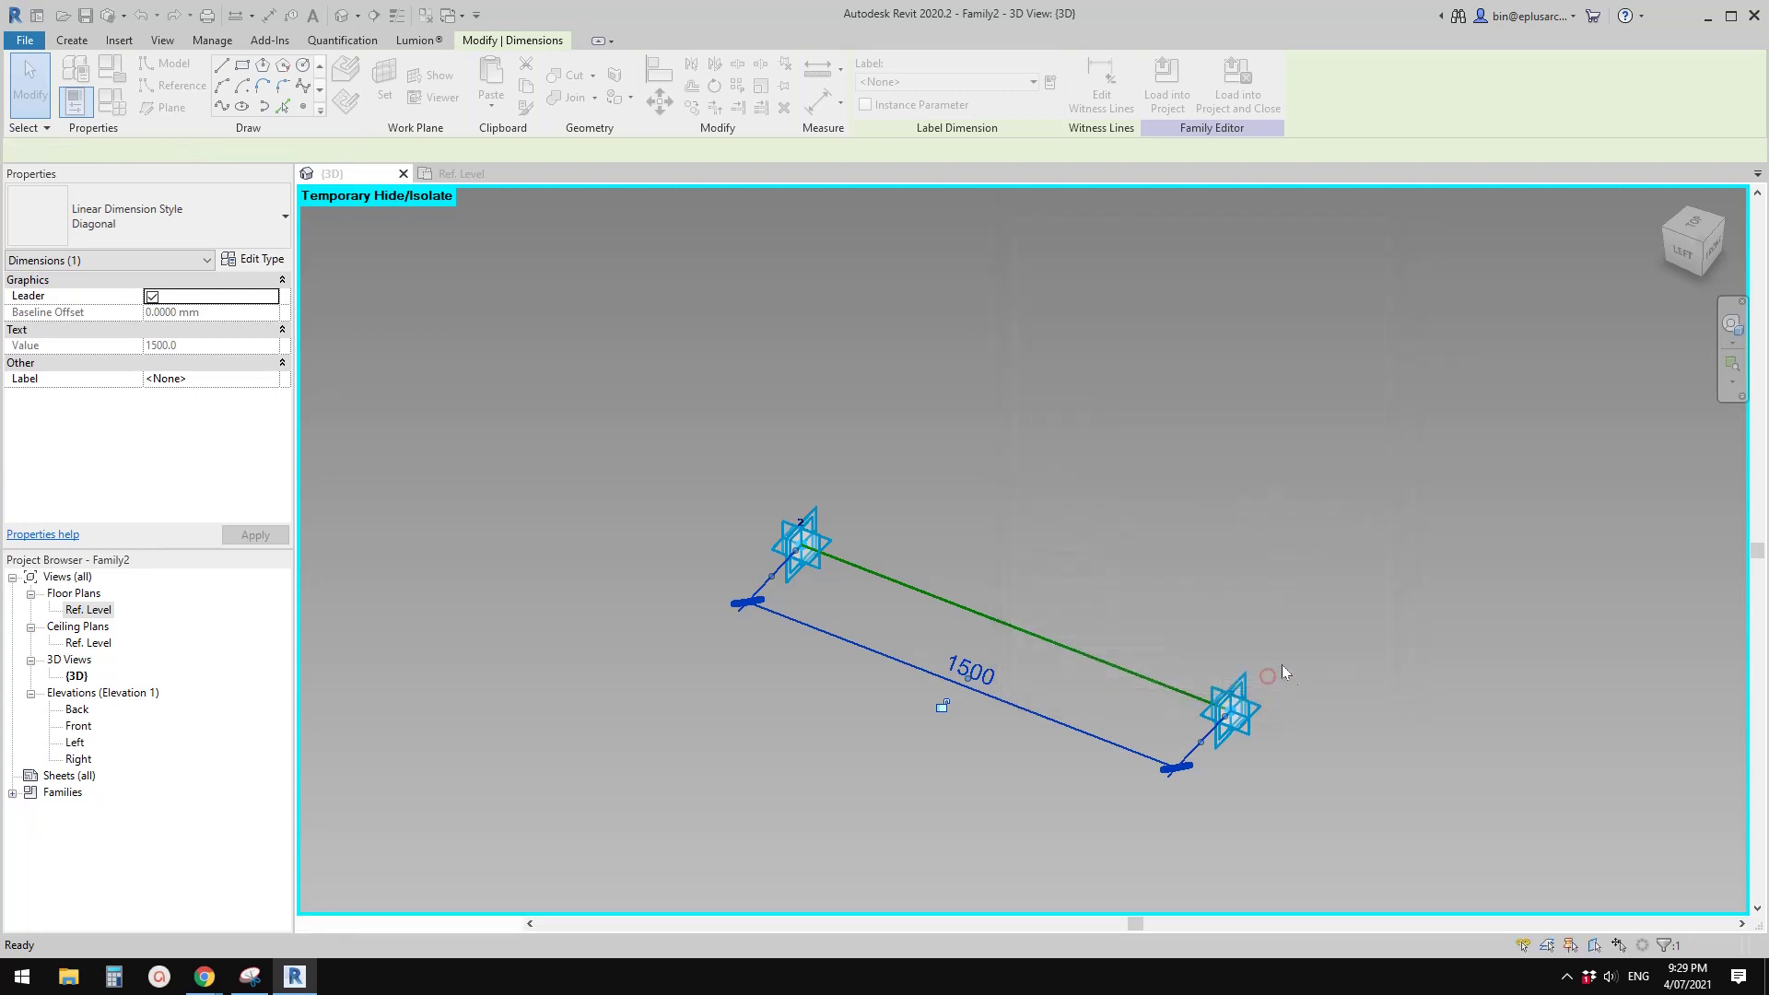
left_click(1056, 517)
Restore the hidden elements and associate the offset of the three corner-hosted points with the RP parameter
middle_click_drag(1056, 516, 1262, 472, "shift")
key("h")
key("r")
left_click_drag(1280, 500, 1280, 502)
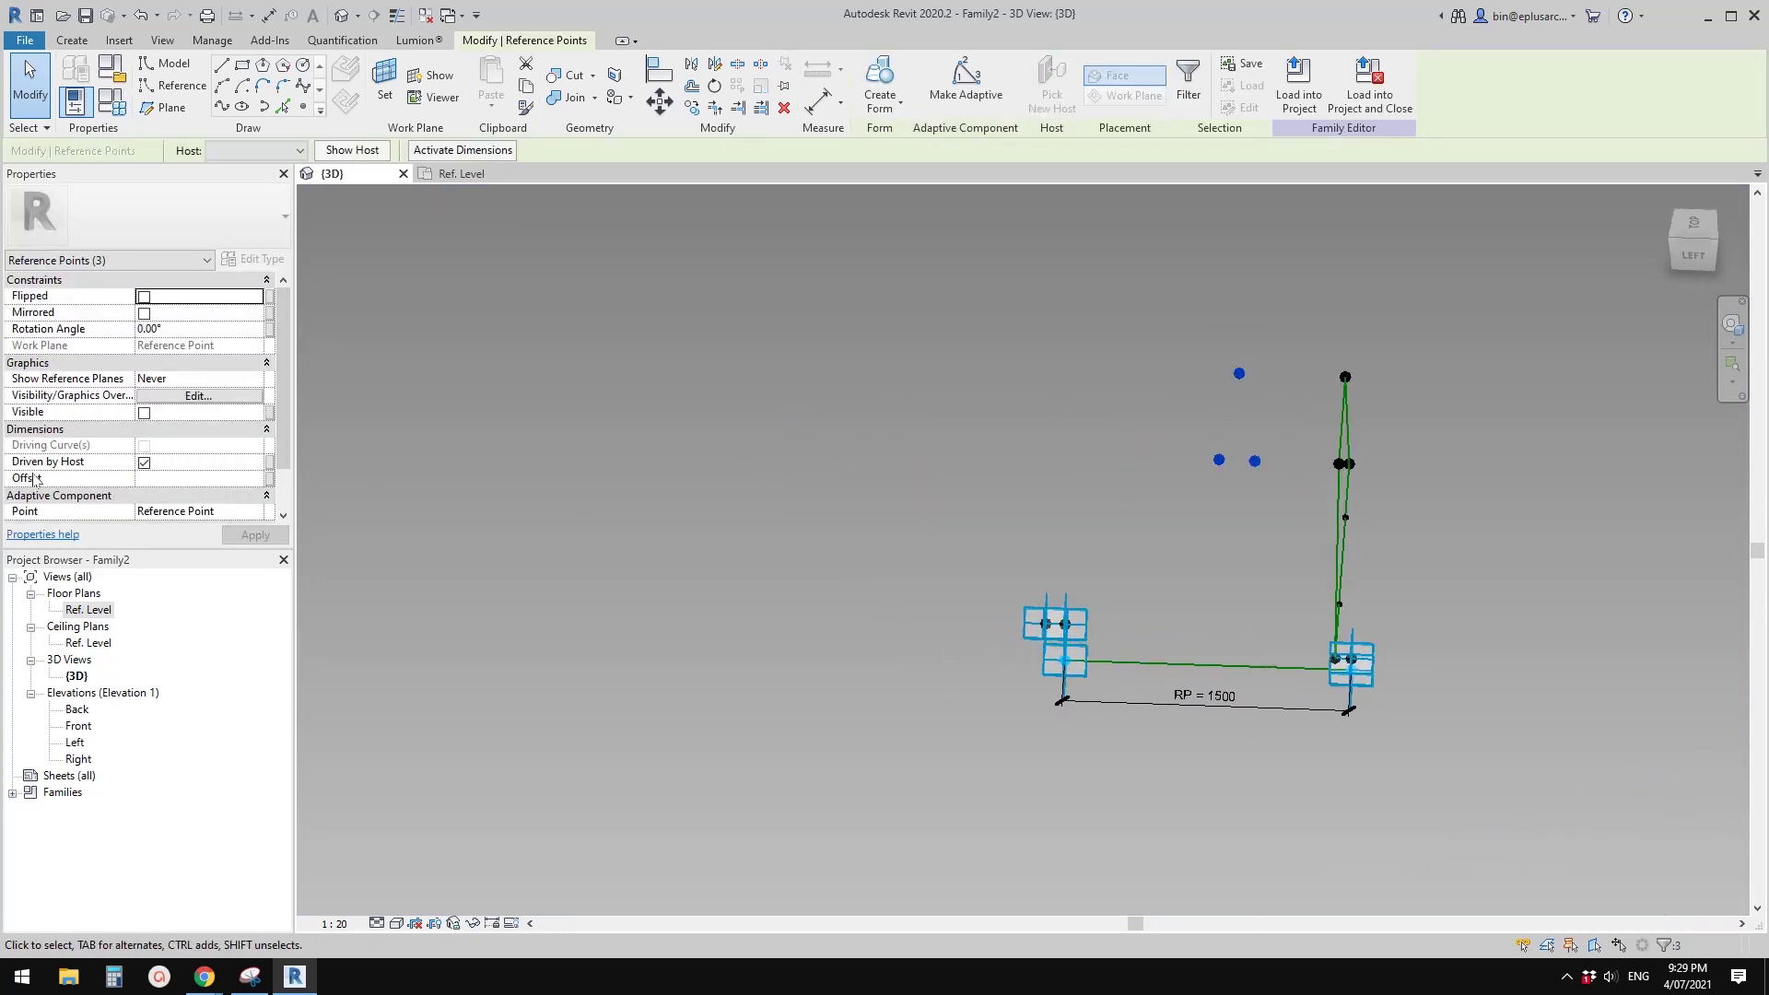
left_click(269, 478)
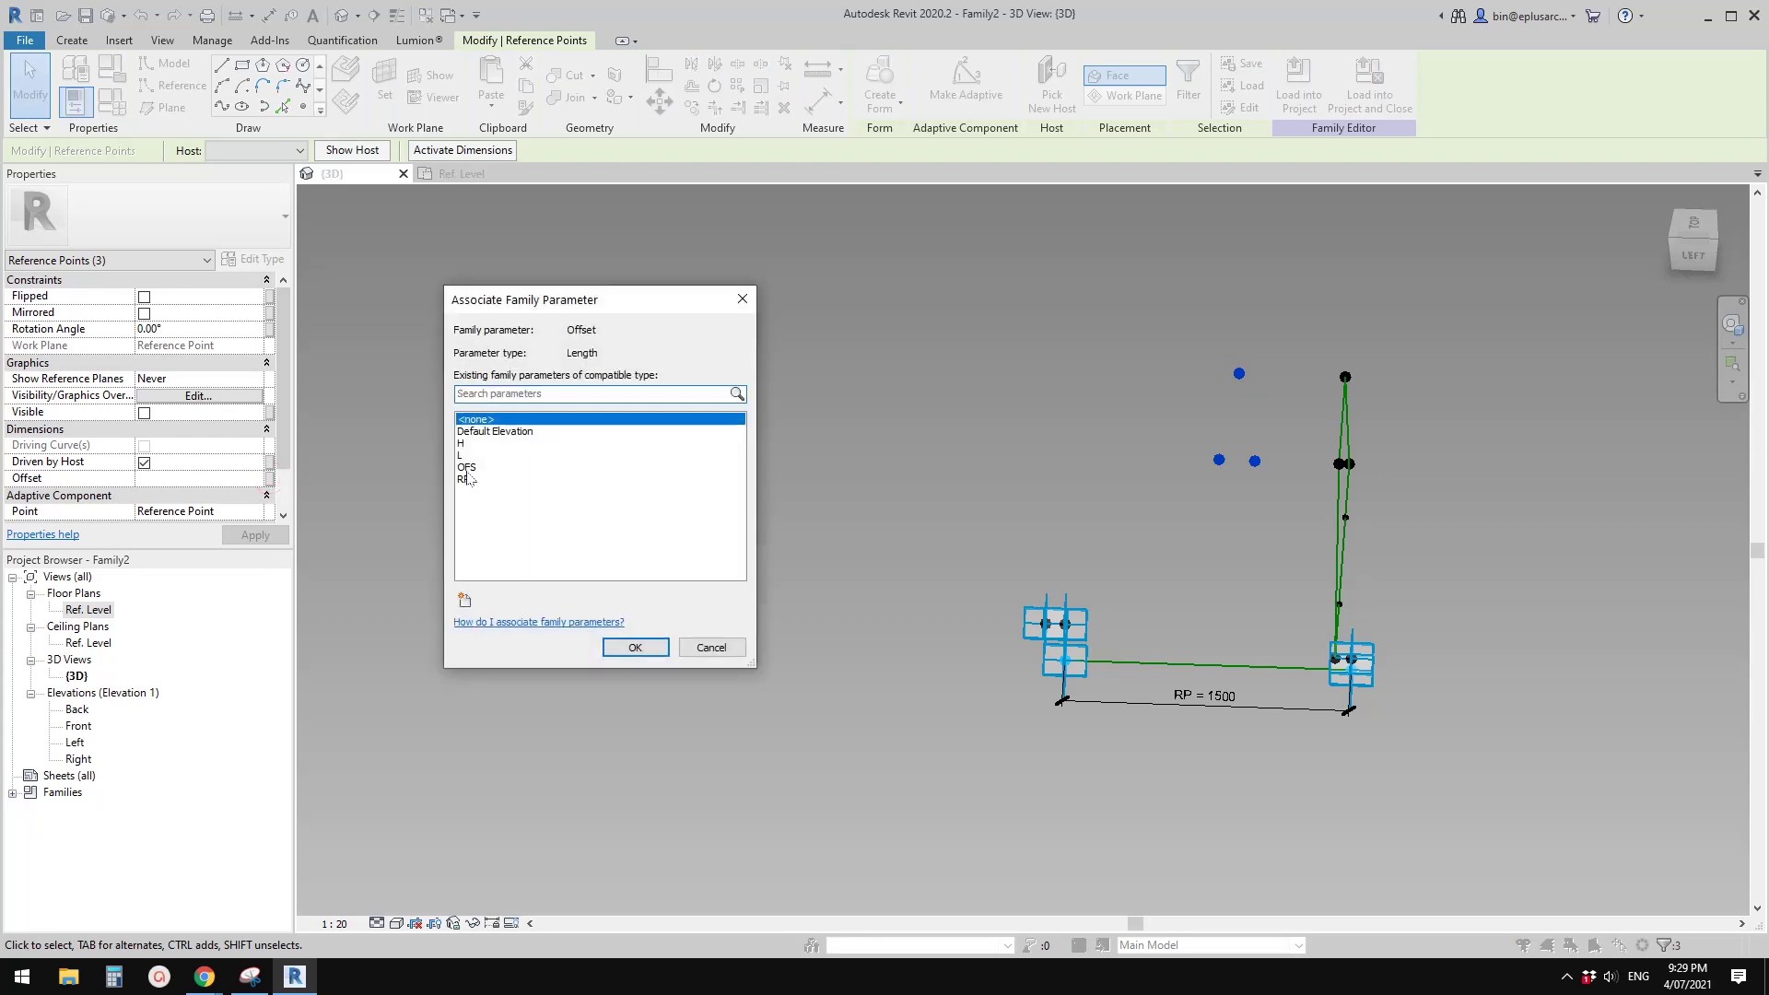
left_click(467, 479)
left_click(635, 647)
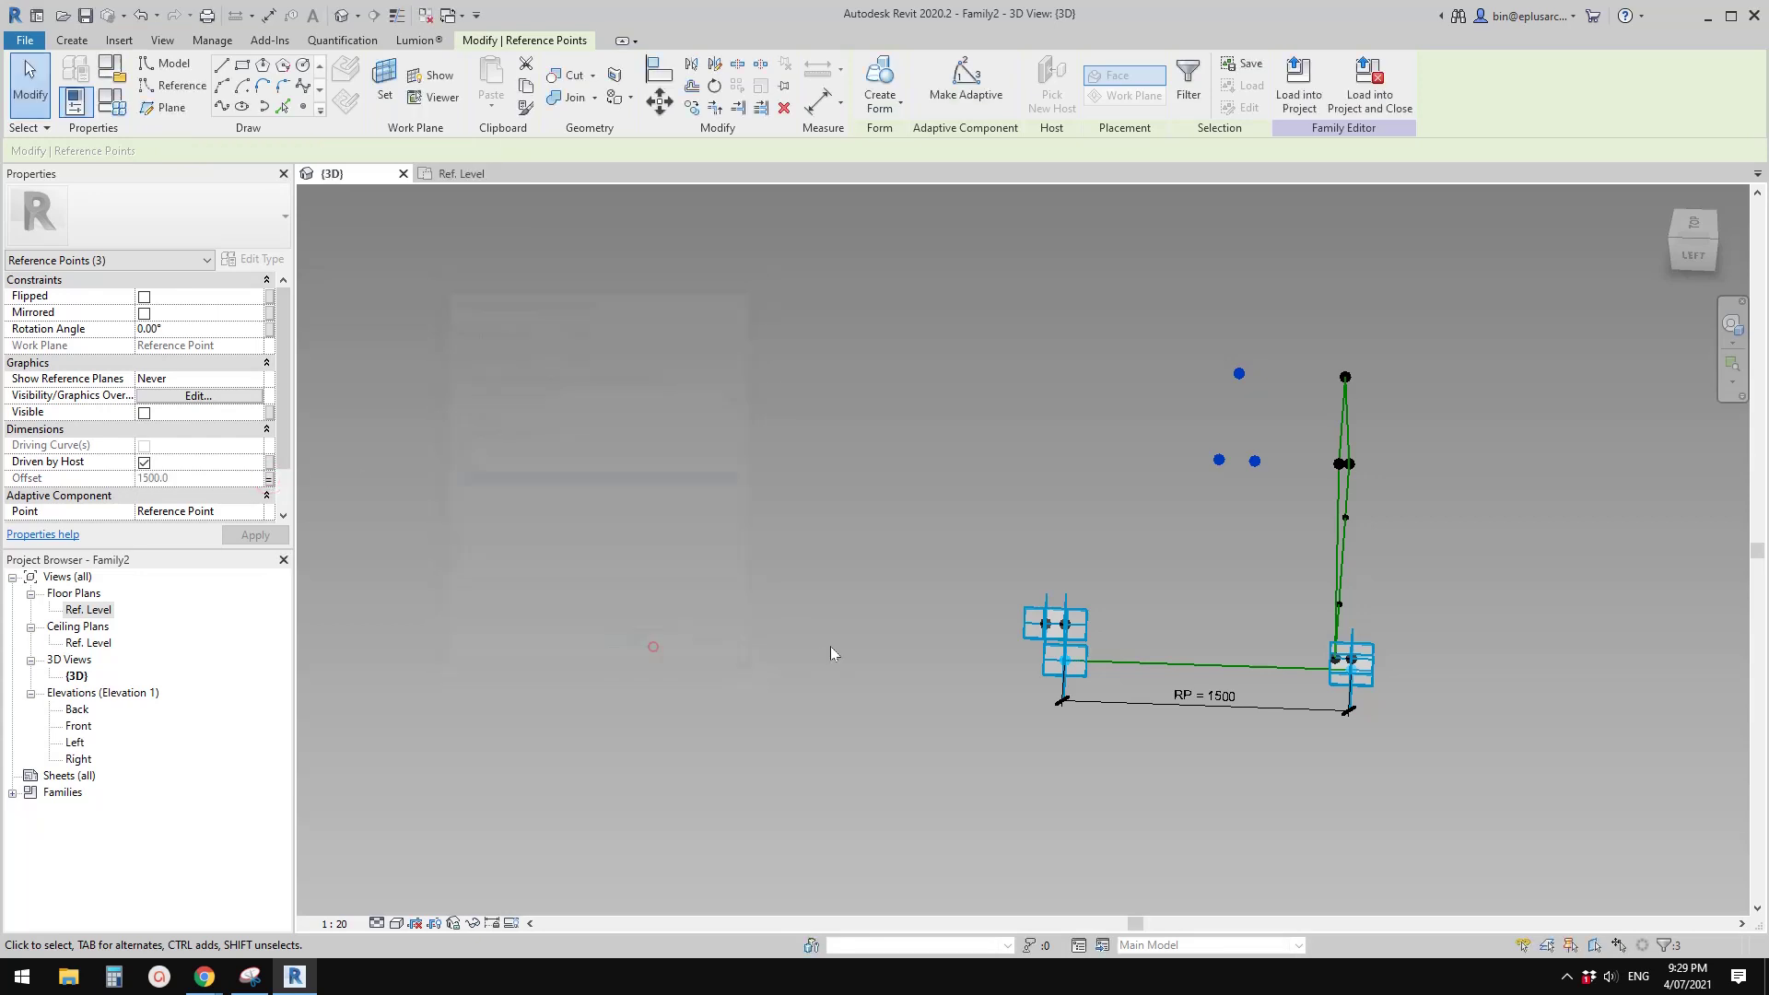
left_click(1141, 575)
middle_click_drag(1136, 560, 1182, 509, "shift")
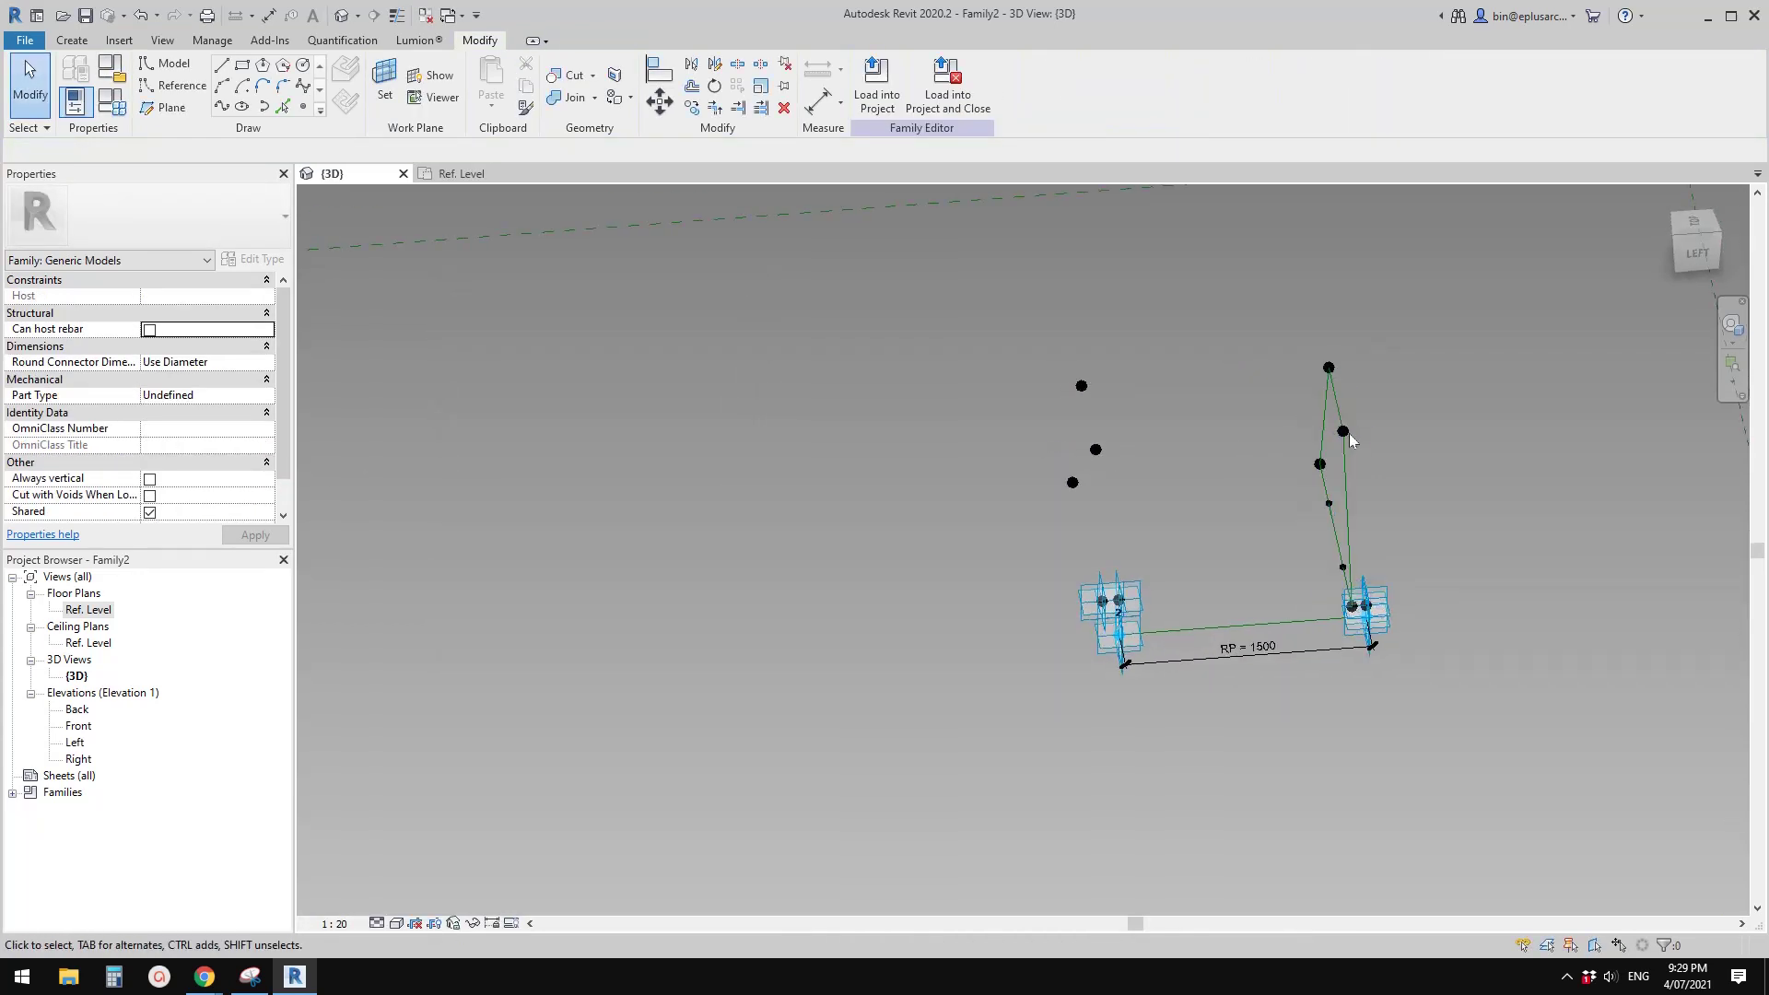
middle_click_drag(1298, 444, 1298, 489, "shift")
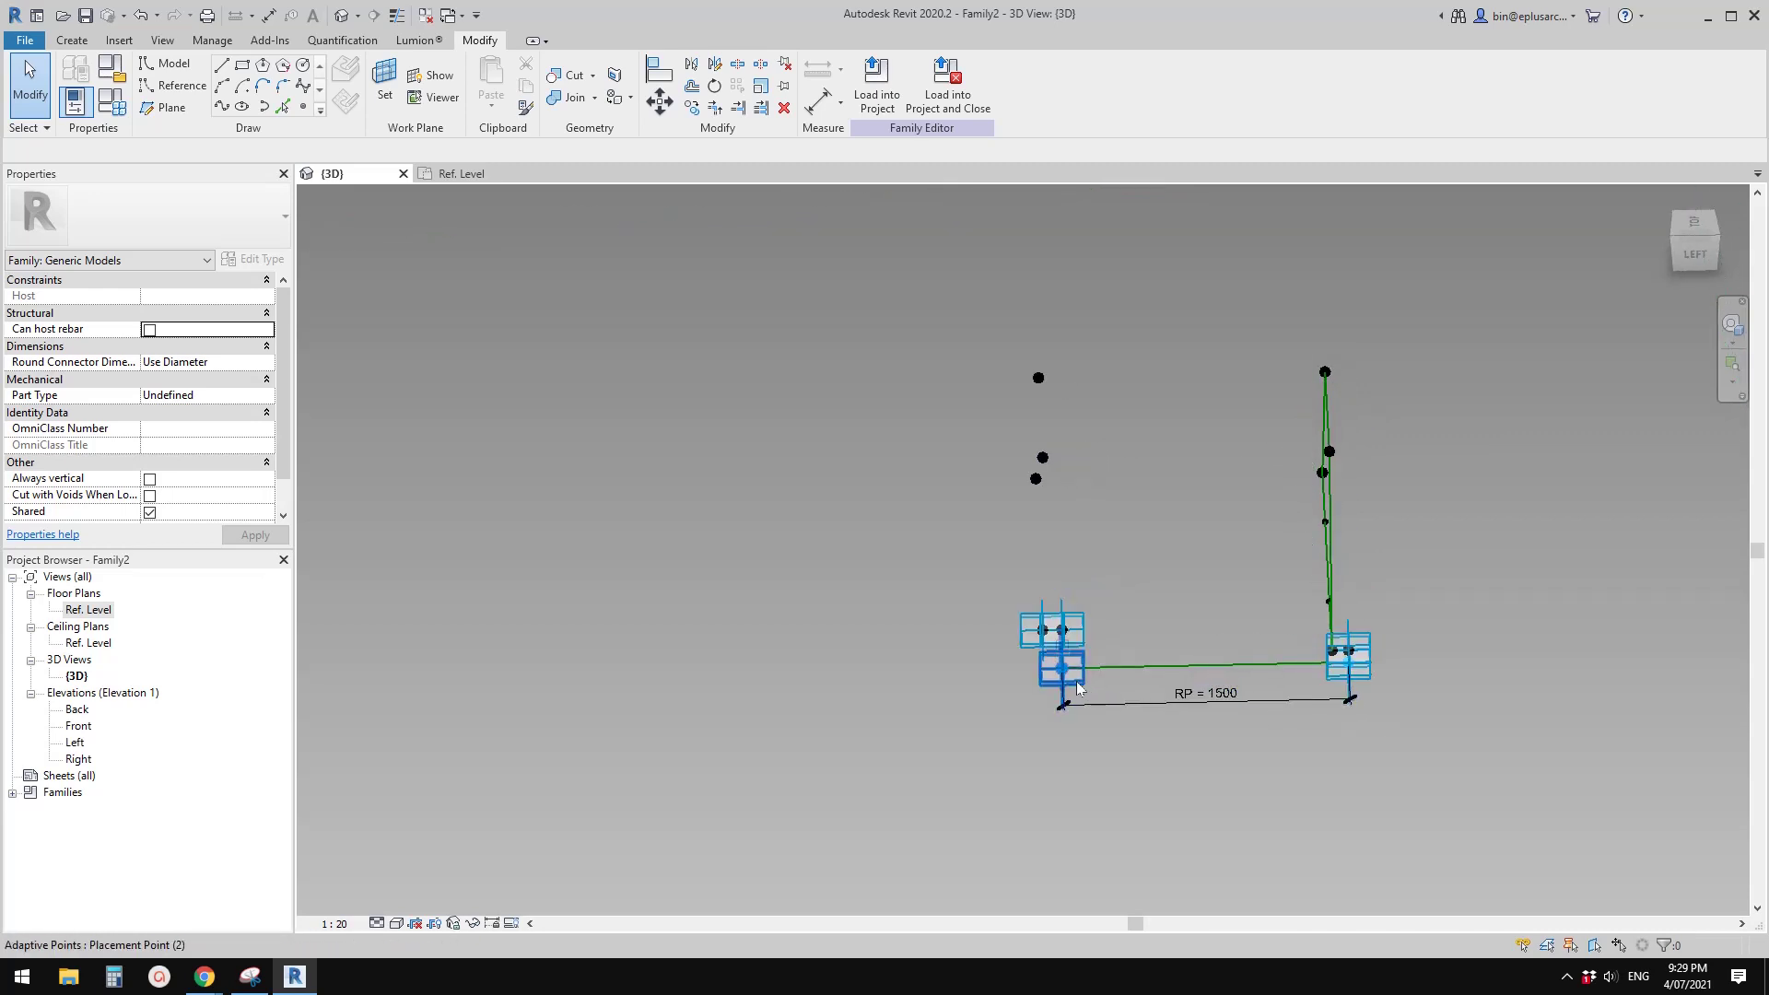
Connect the two upper offset points with a spline through points and make it a reference line
middle_click_drag(1362, 681, 1202, 429, "shift")
left_click_drag(1125, 347, 1290, 425)
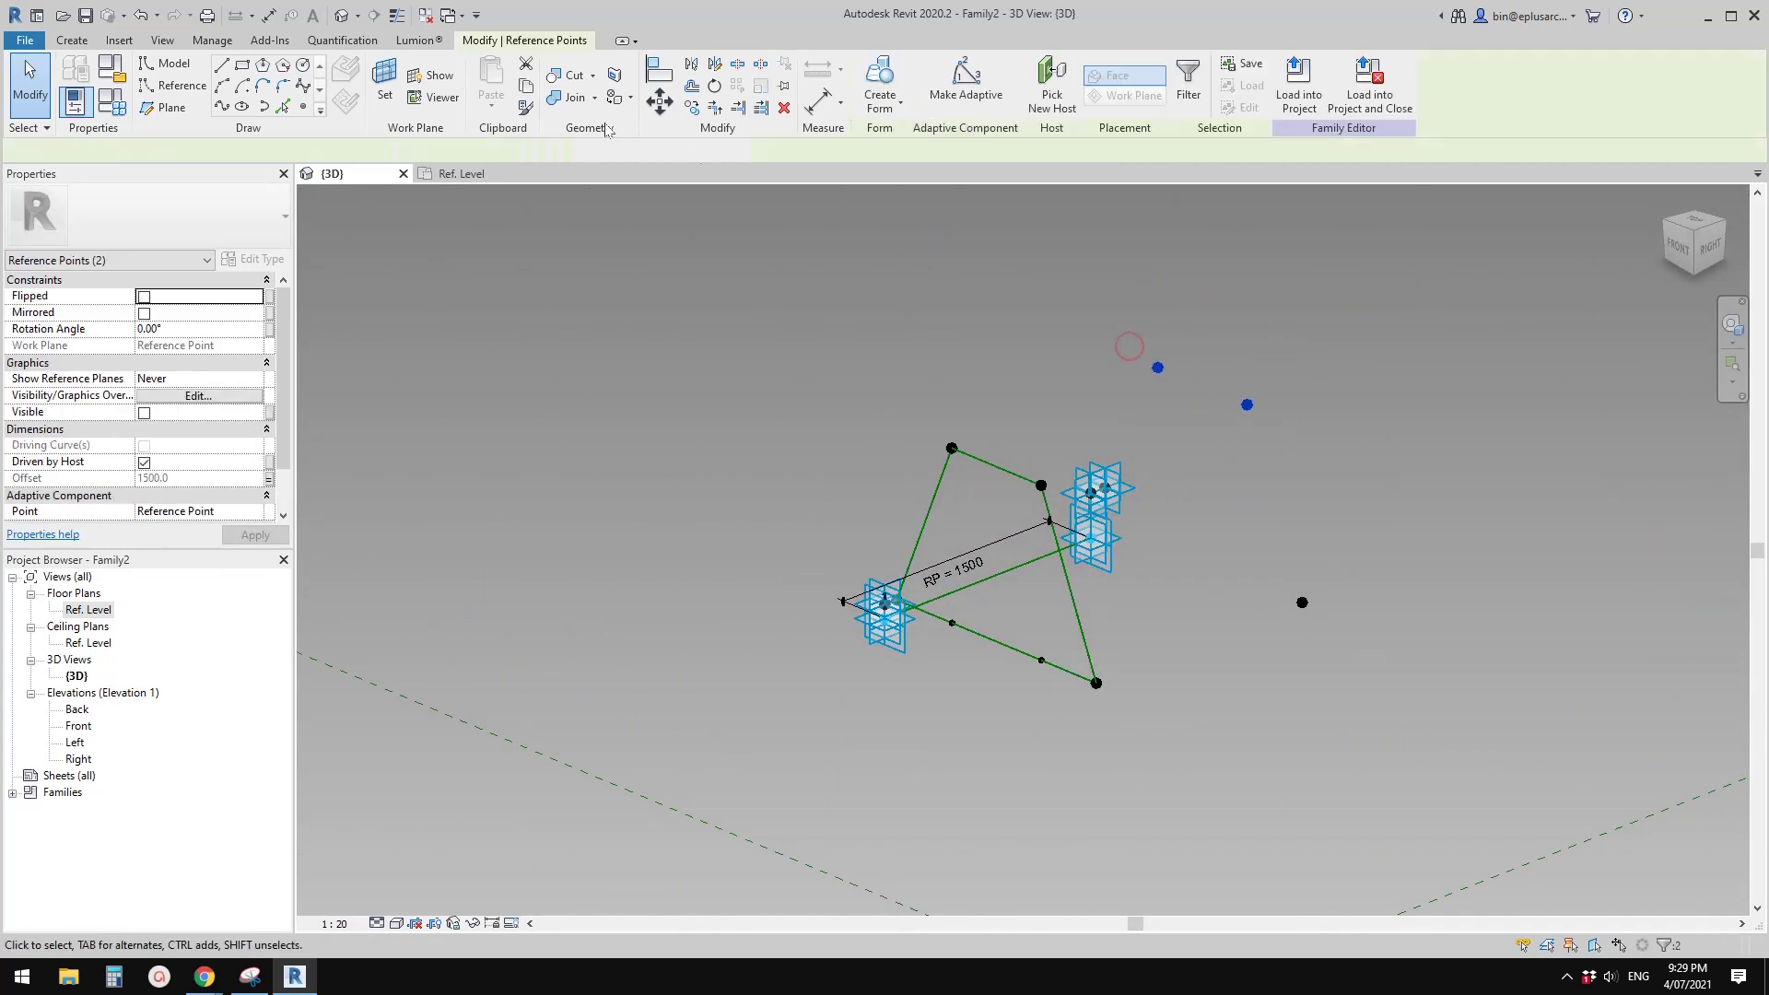
left_click(221, 106)
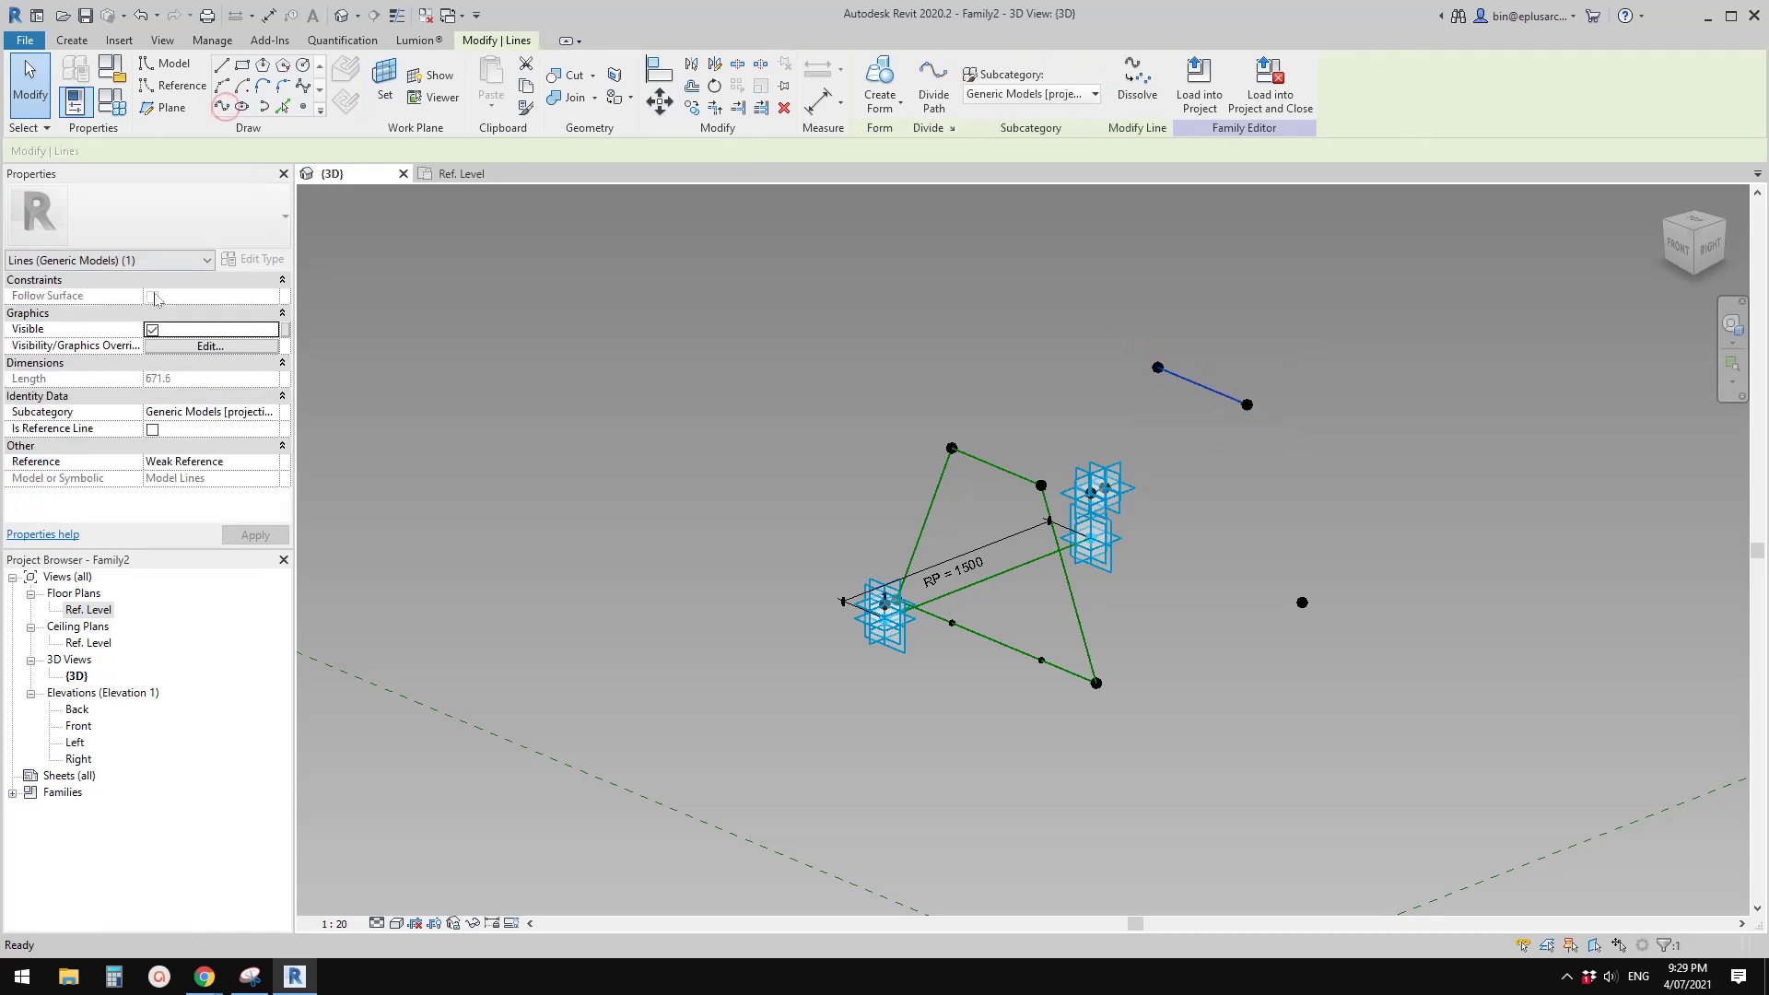
left_click(151, 430)
Connect the second upper offset point to the outer lower offset point with a reference line
left_click_drag(1223, 335, 1392, 720)
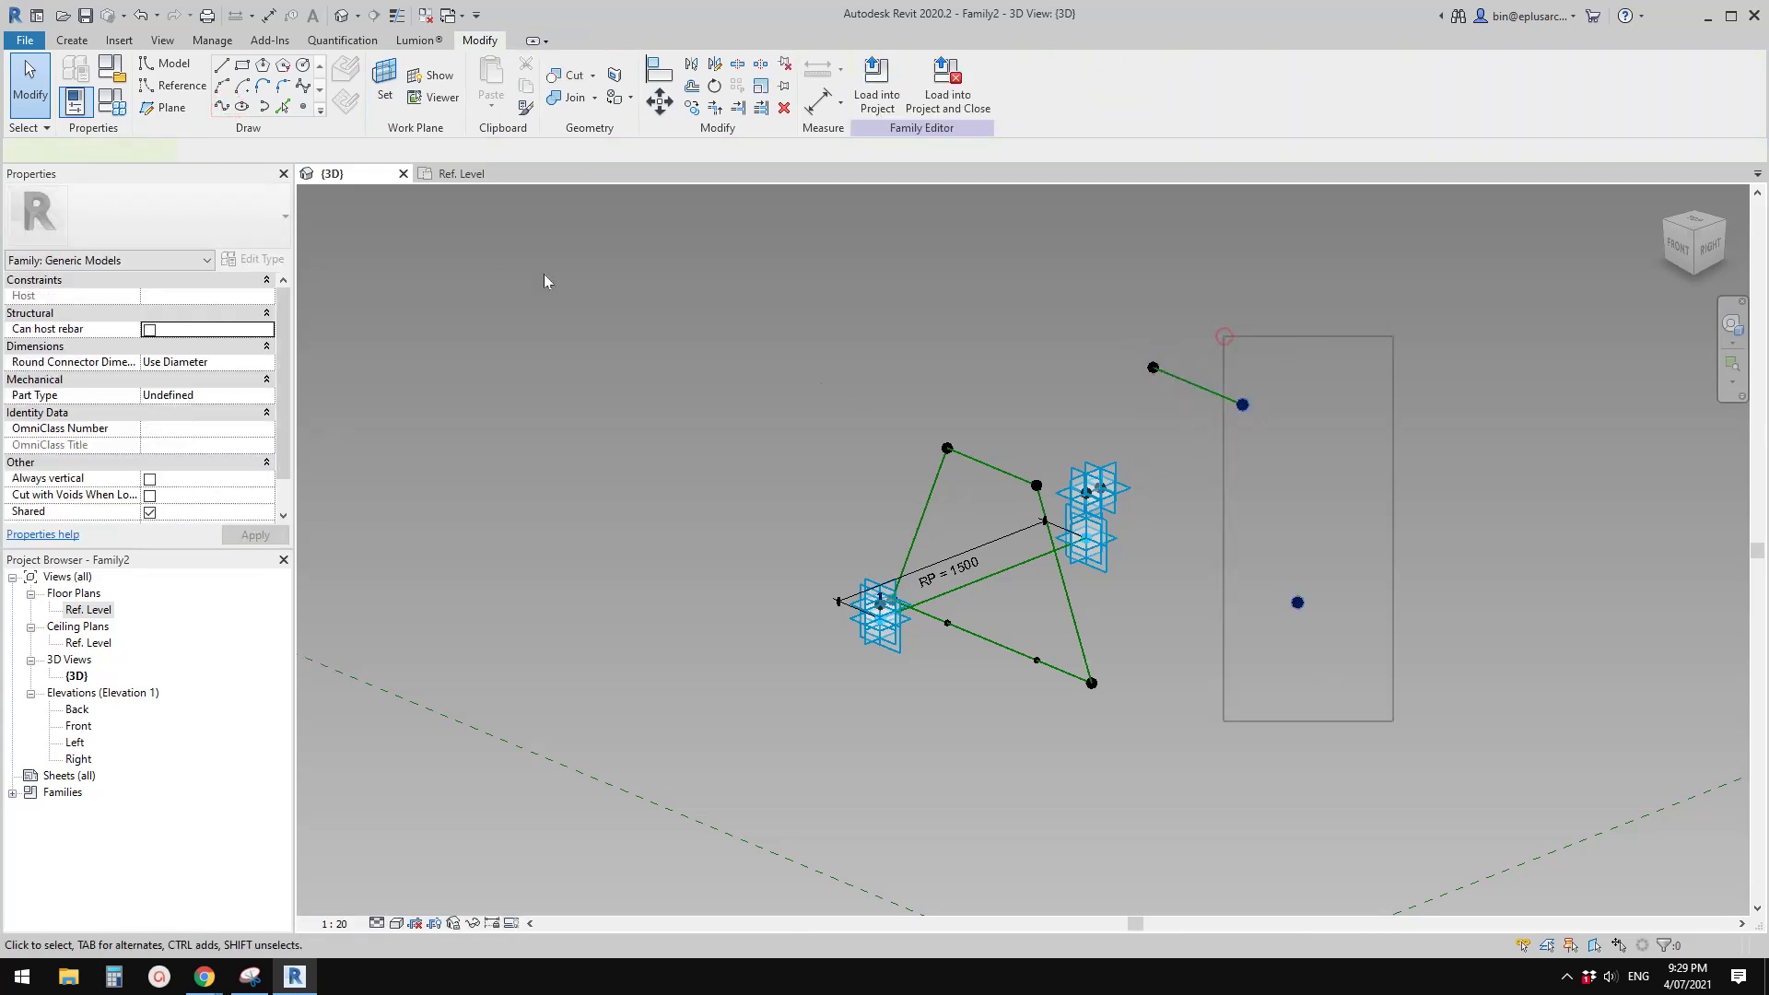
left_click(221, 106)
left_click(151, 430)
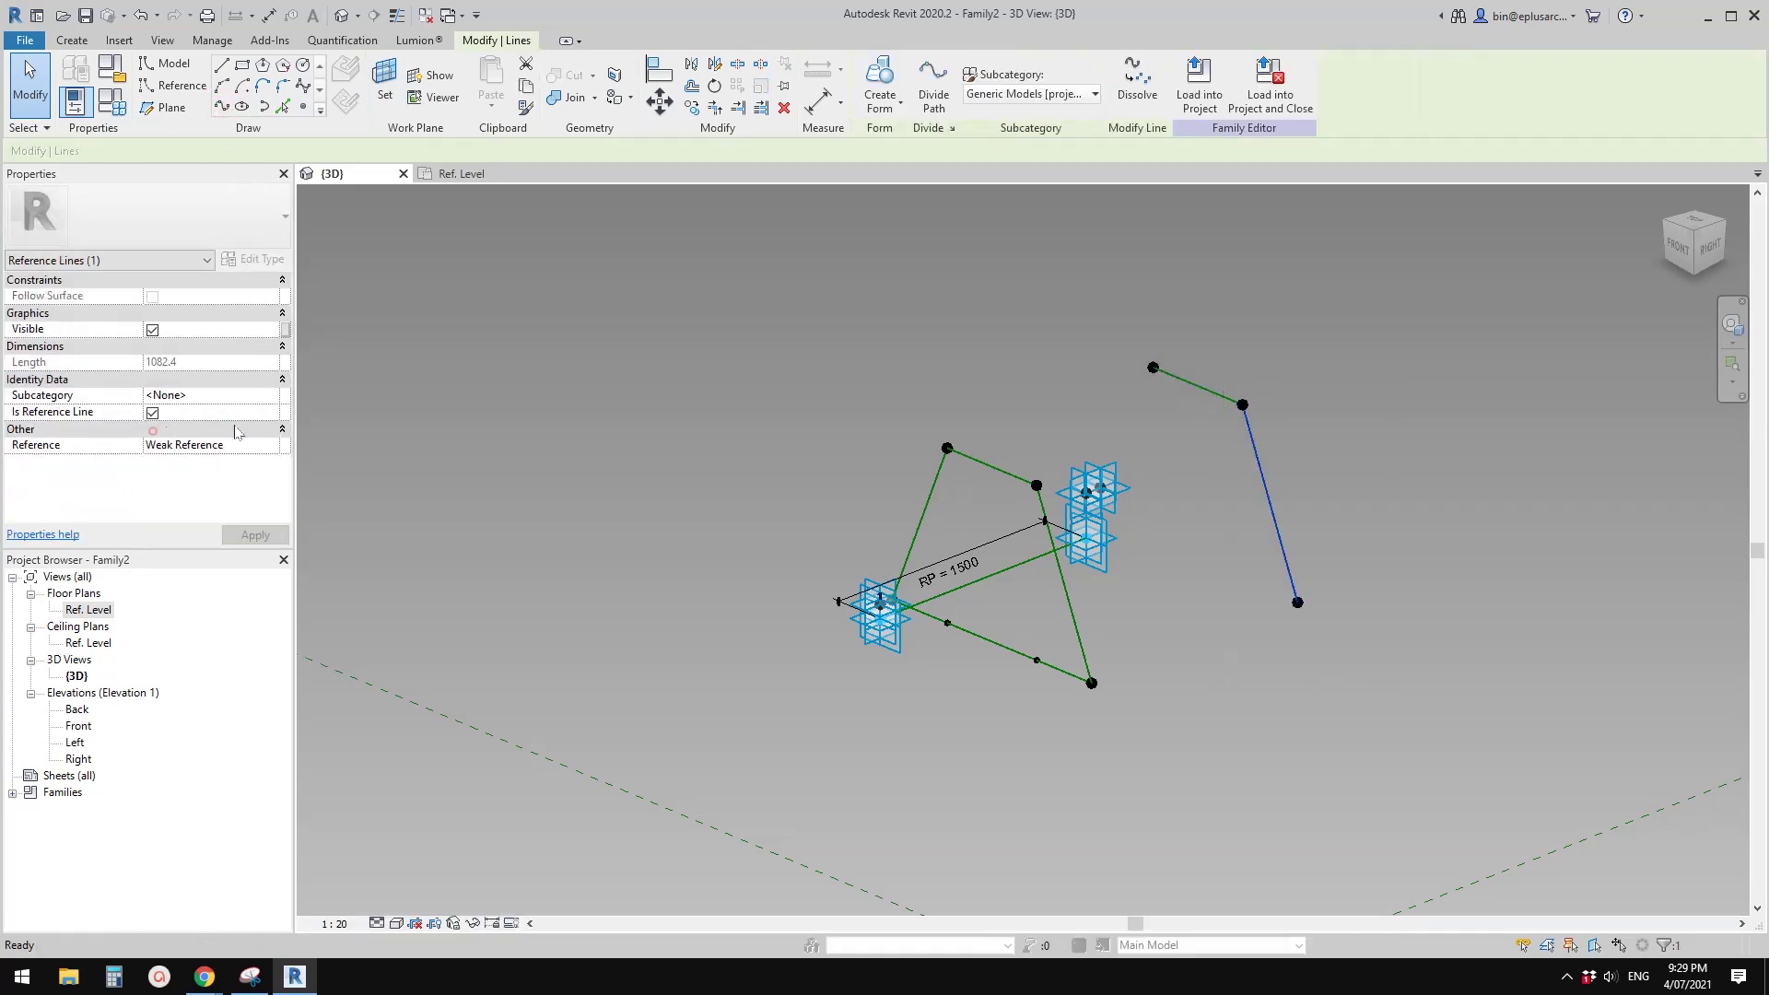
left_click(1108, 329)
Connect the outer lower offset point to the outermost hosted point near placement point 2 with a reference line
left_click_drag(1256, 560, 1321, 623)
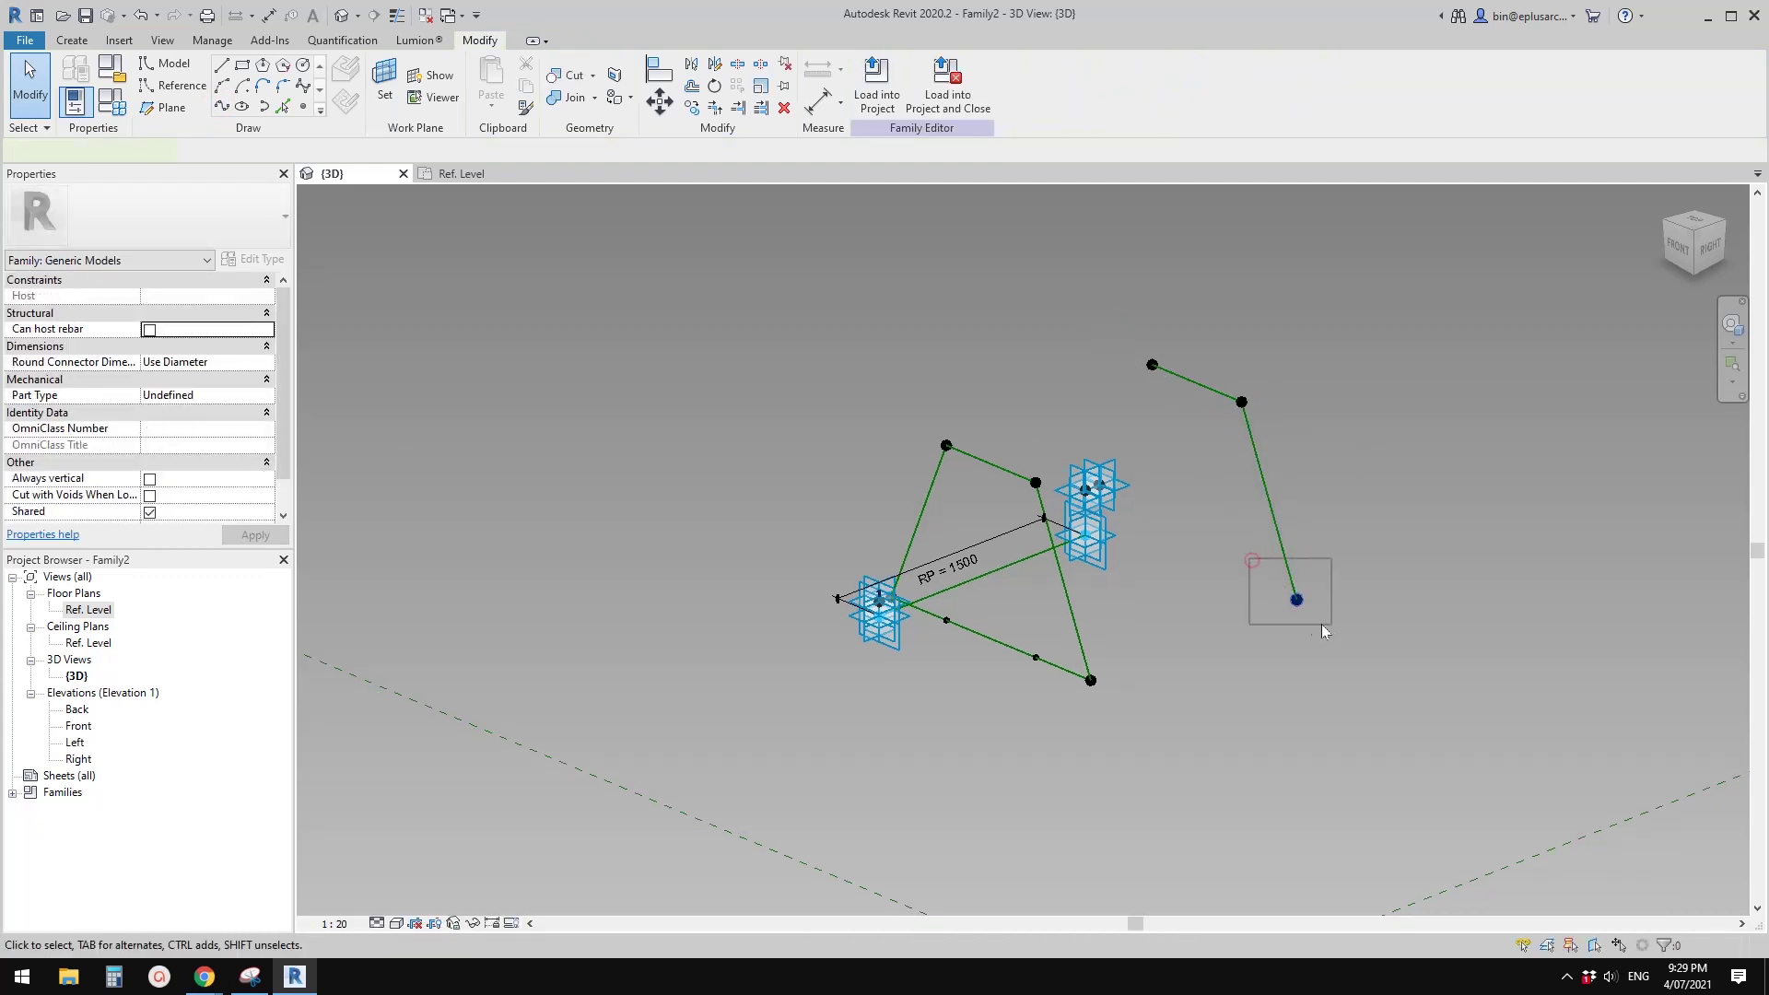
middle_click_drag(1321, 623, 1158, 480, "shift")
left_click(1227, 538)
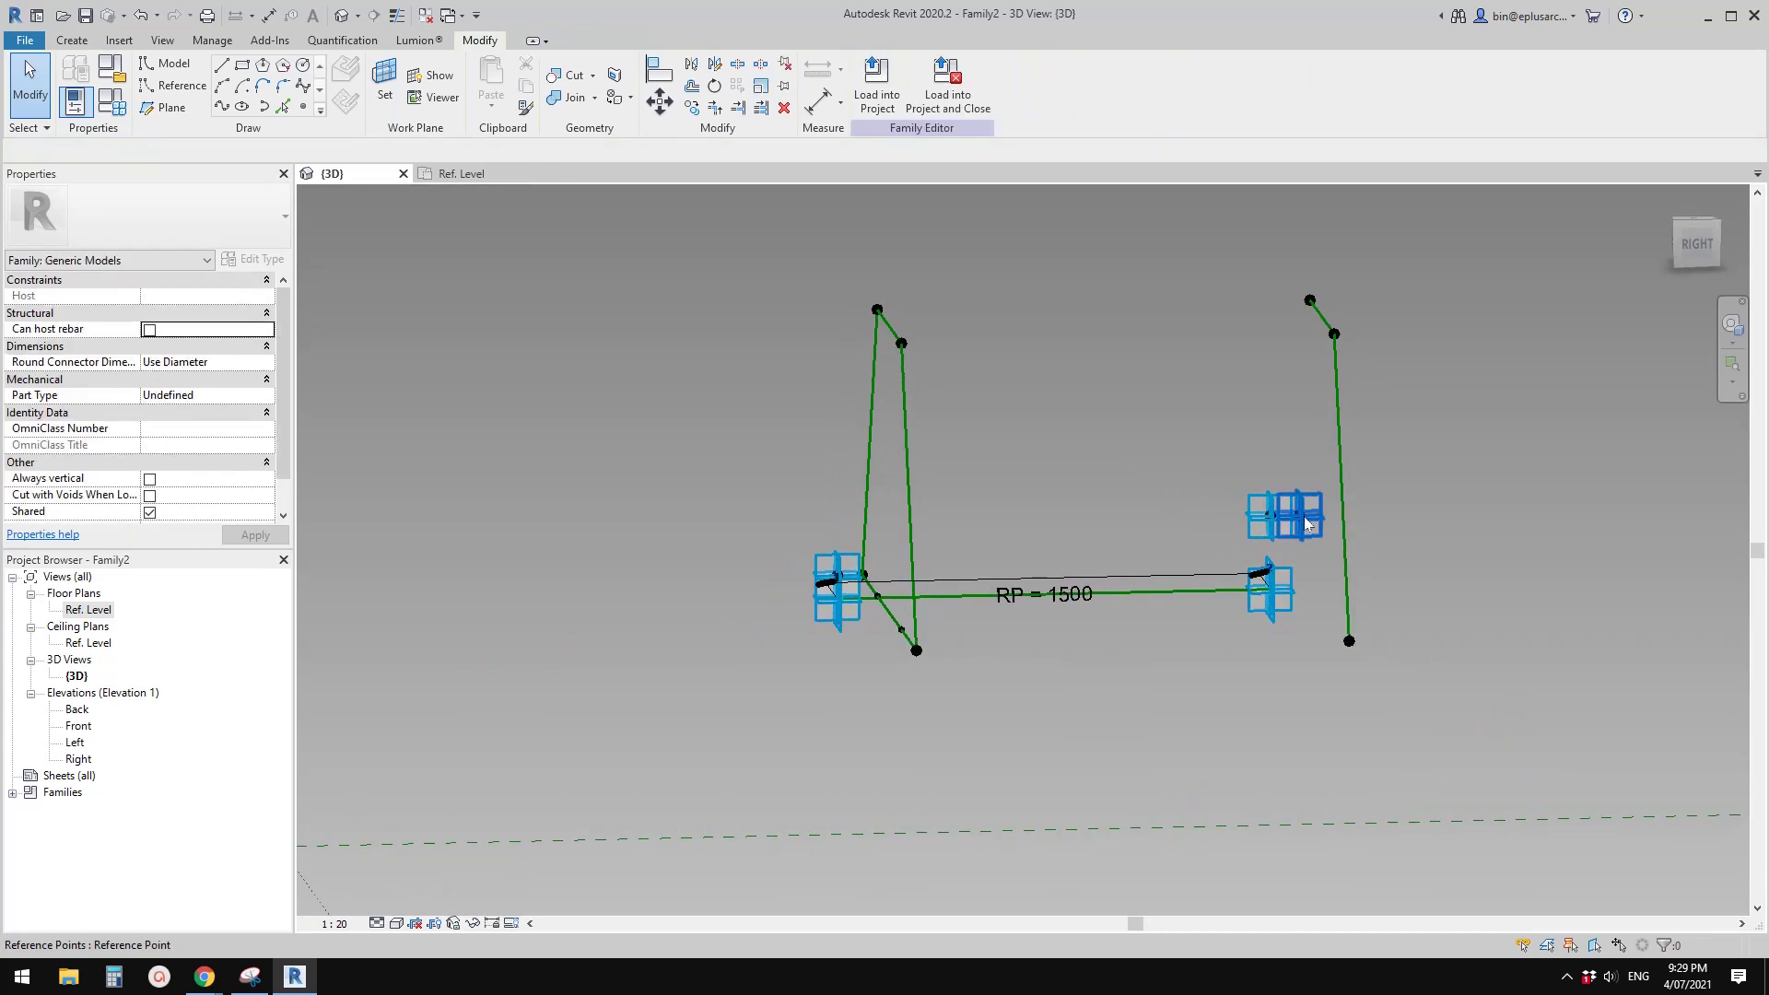
scroll(1306, 526, "up", 2)
left_click(1307, 513)
middle_click_drag(1316, 575, 1419, 599, "shift")
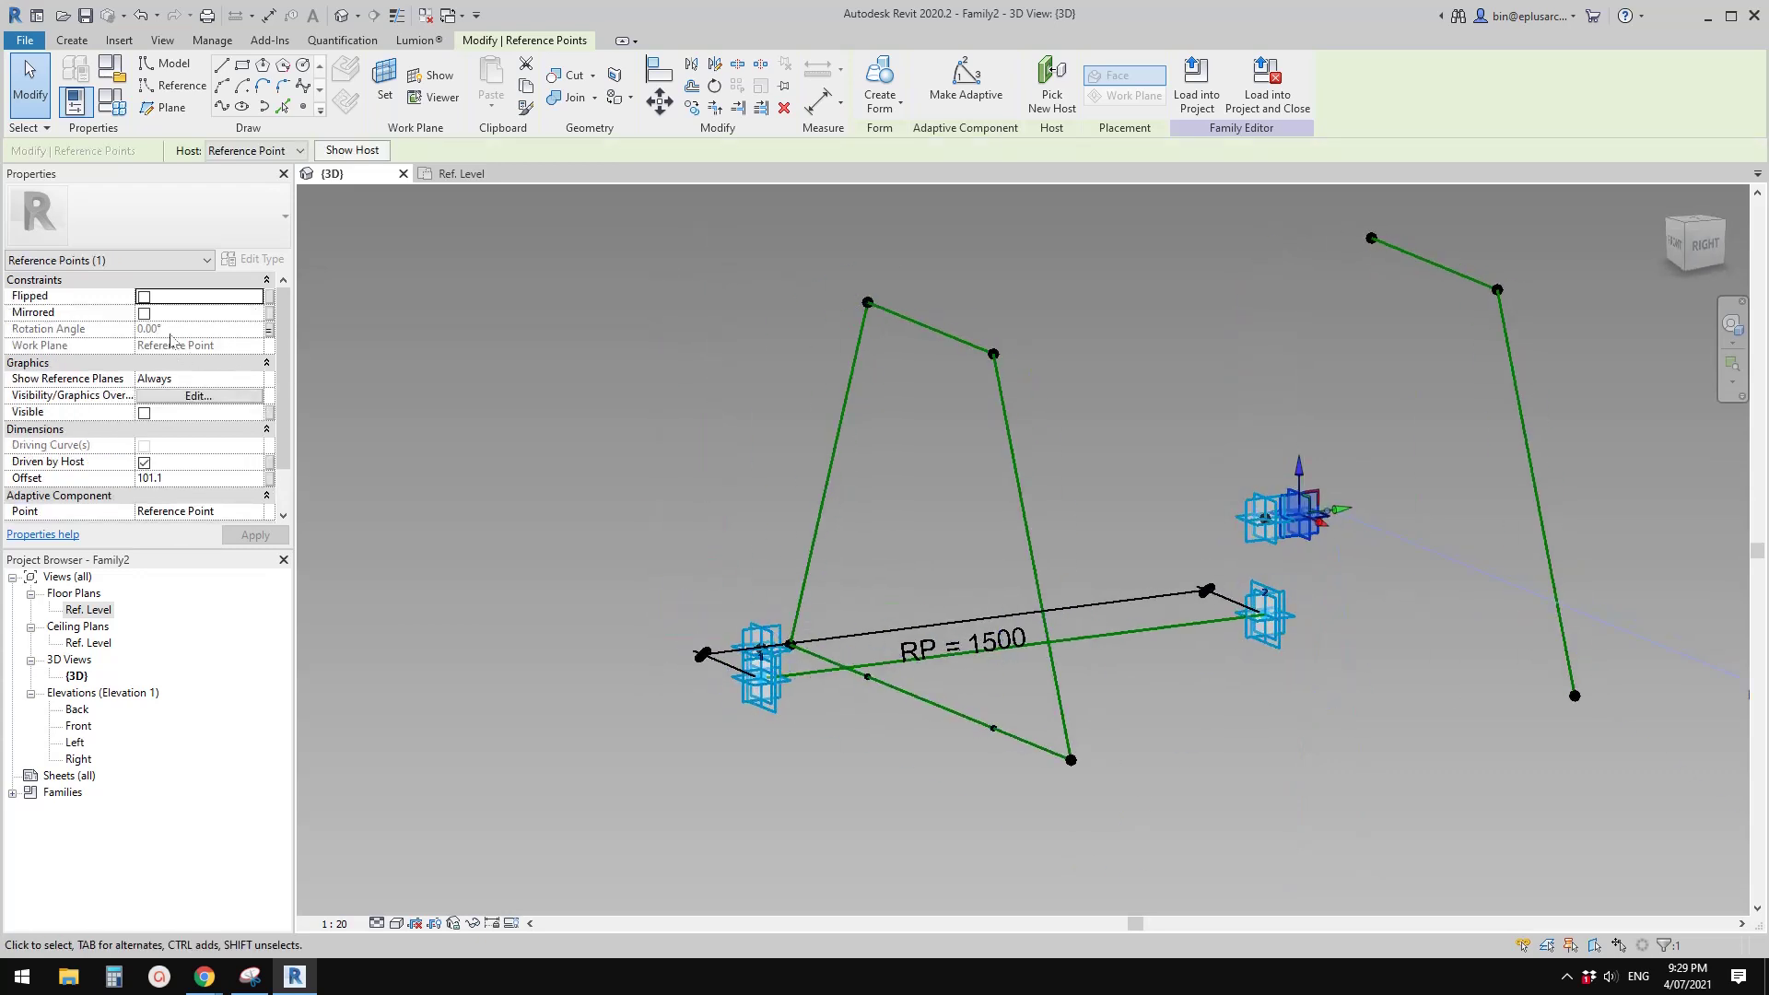
middle_click_drag(1330, 561, 1327, 663, "shift")
left_click_drag(1310, 642, 1412, 720, "ctrl")
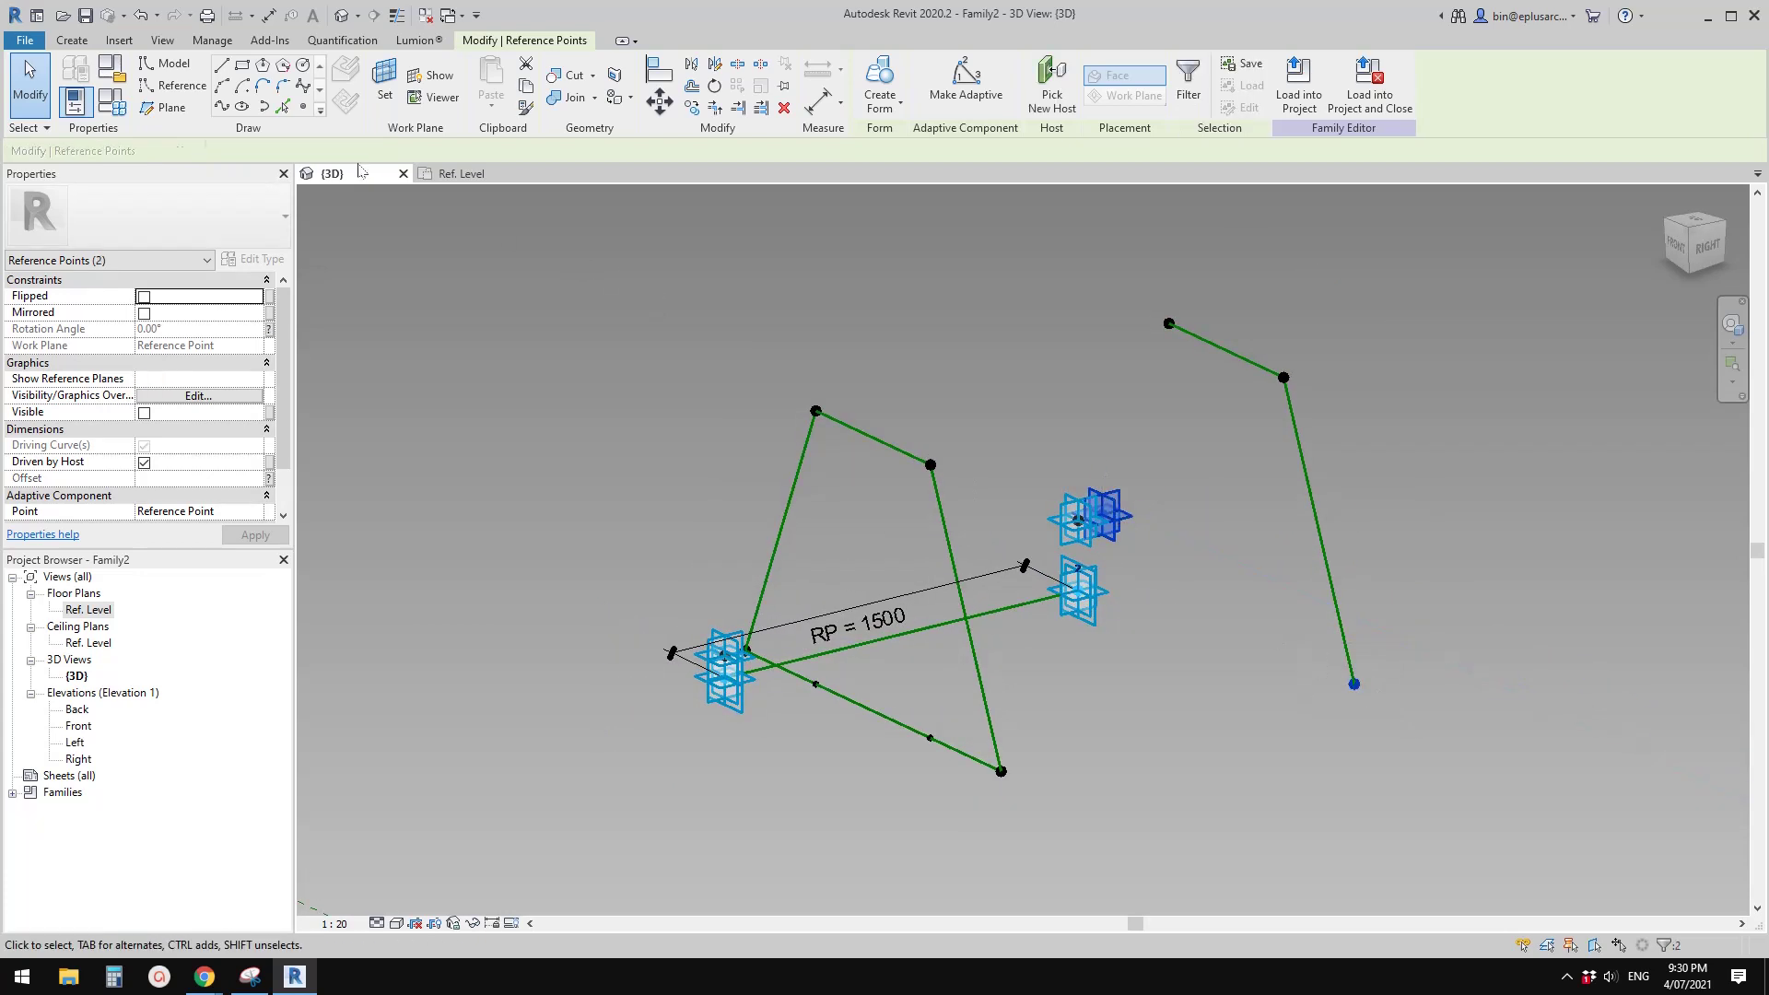
left_click(223, 107)
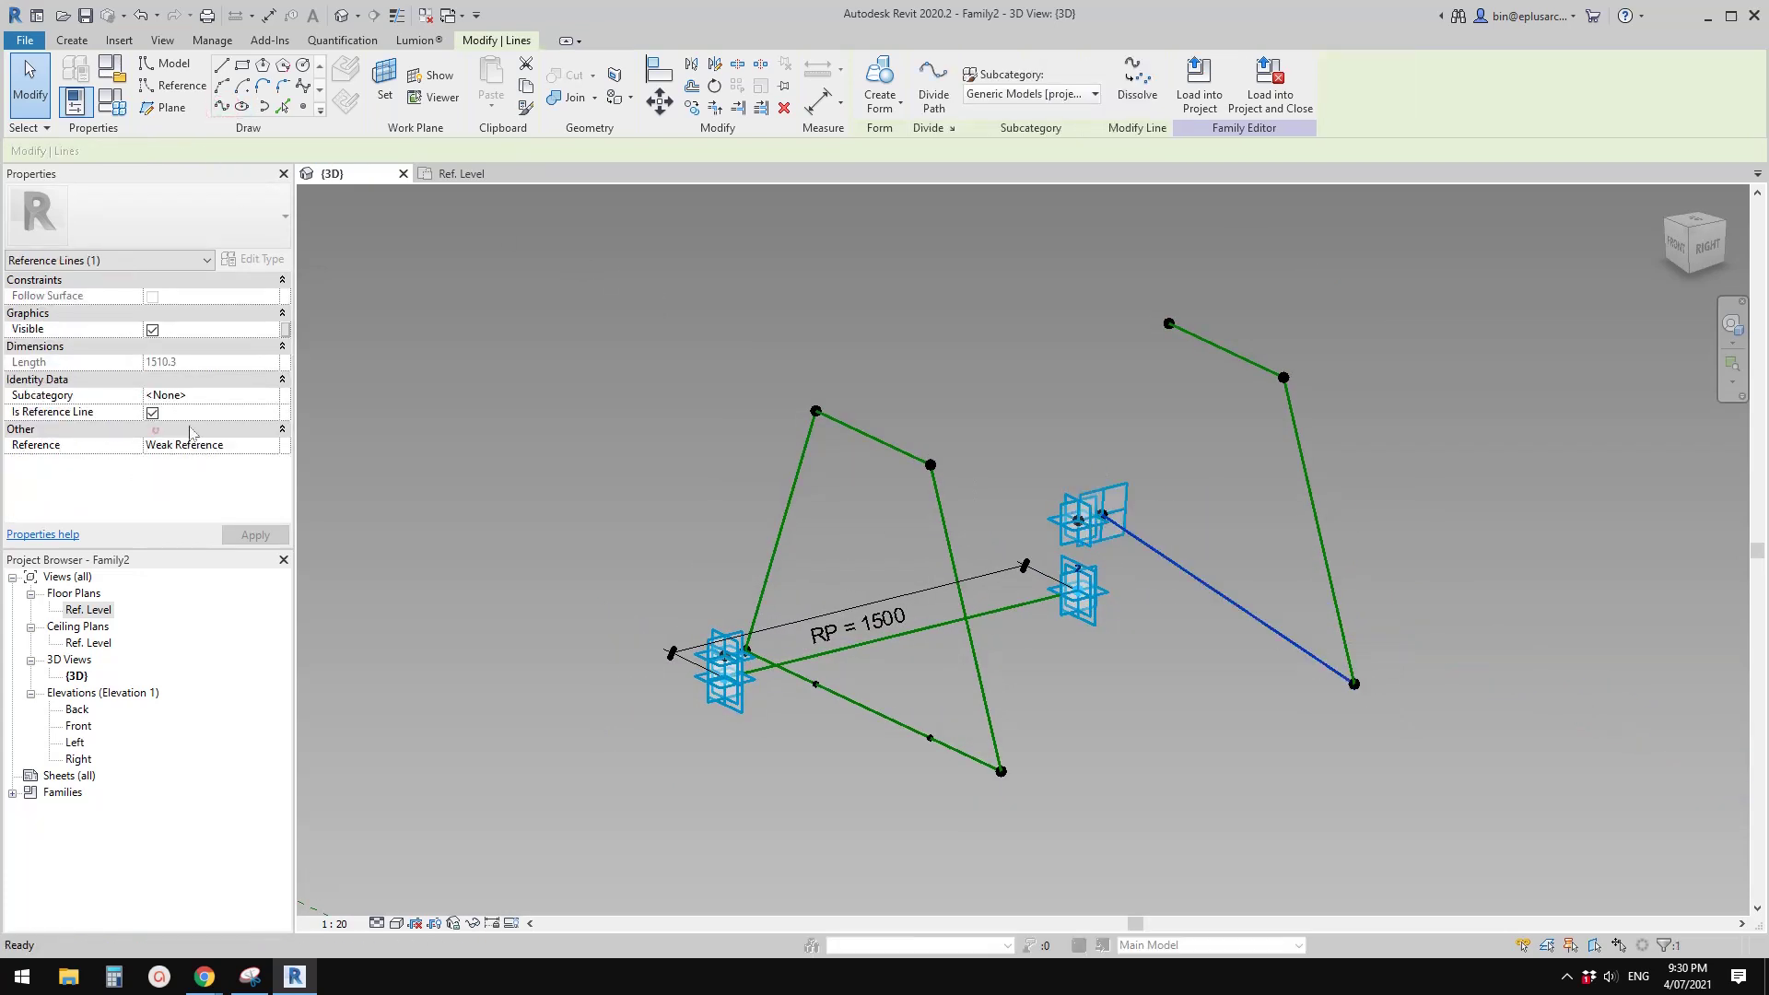
left_click(959, 371)
Connect the outermost hosted point near placement point 2 to the first upper offset point with a reference line
left_click(1119, 495)
left_click_drag(1143, 292, 1201, 357, "ctrl")
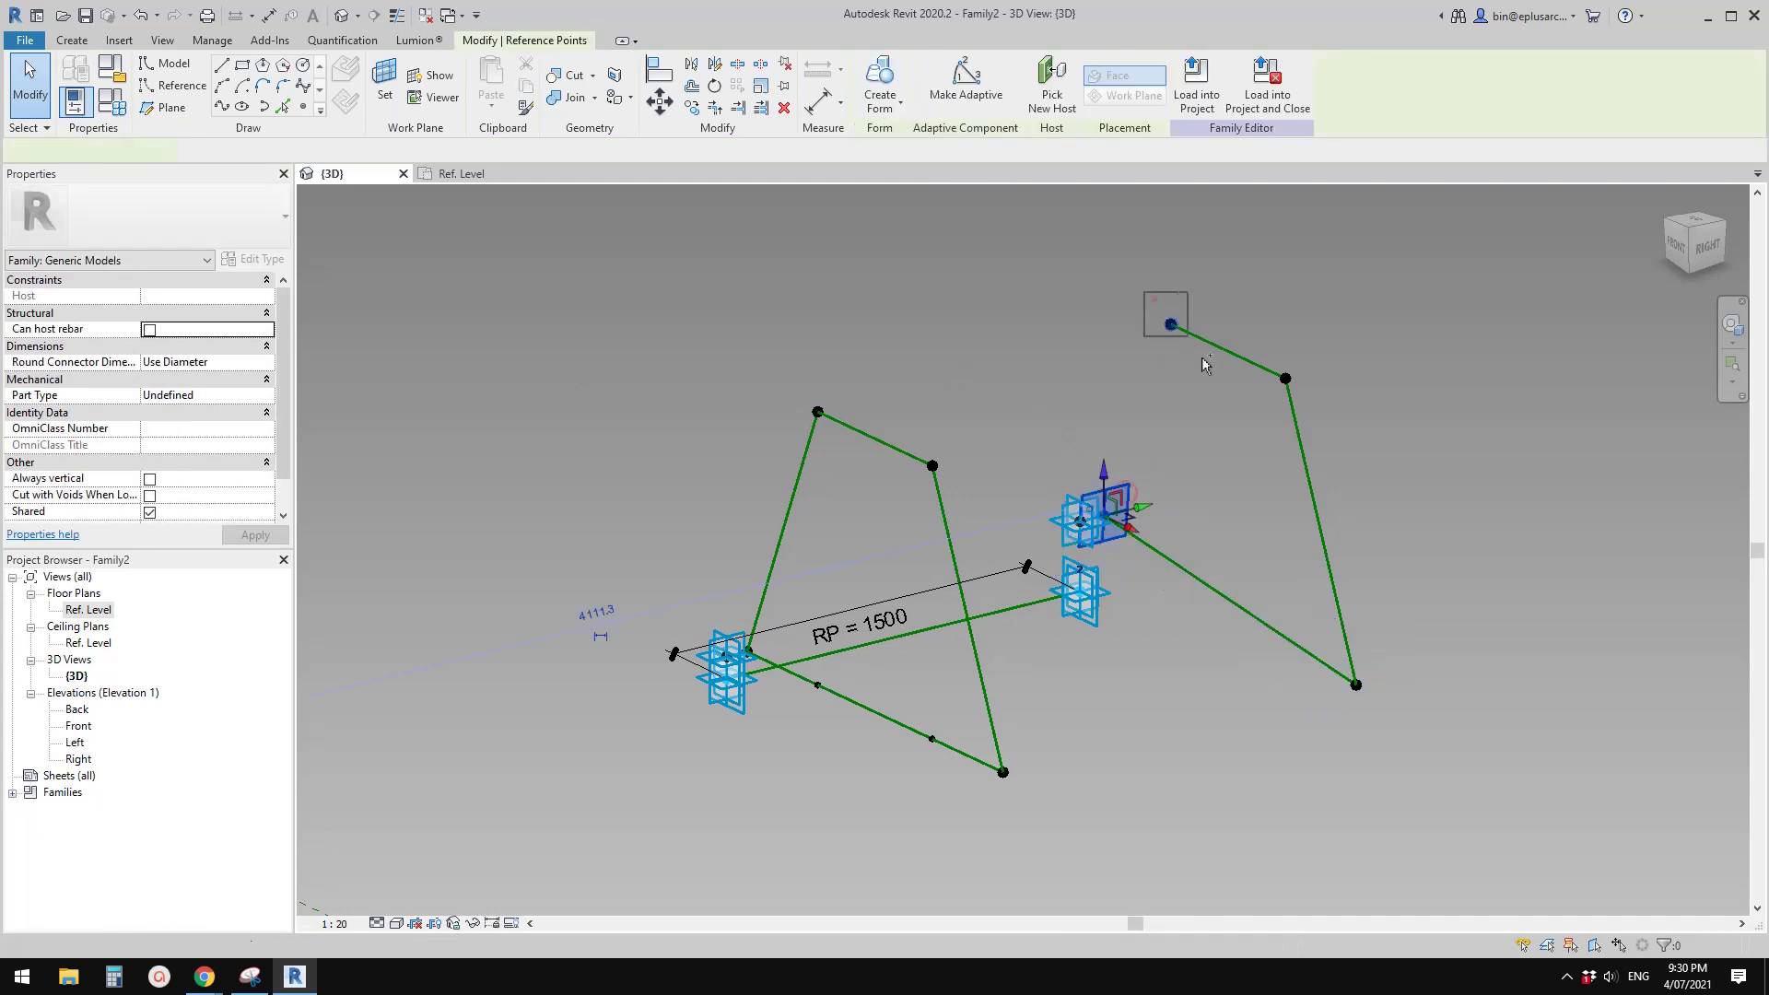
left_click(223, 107)
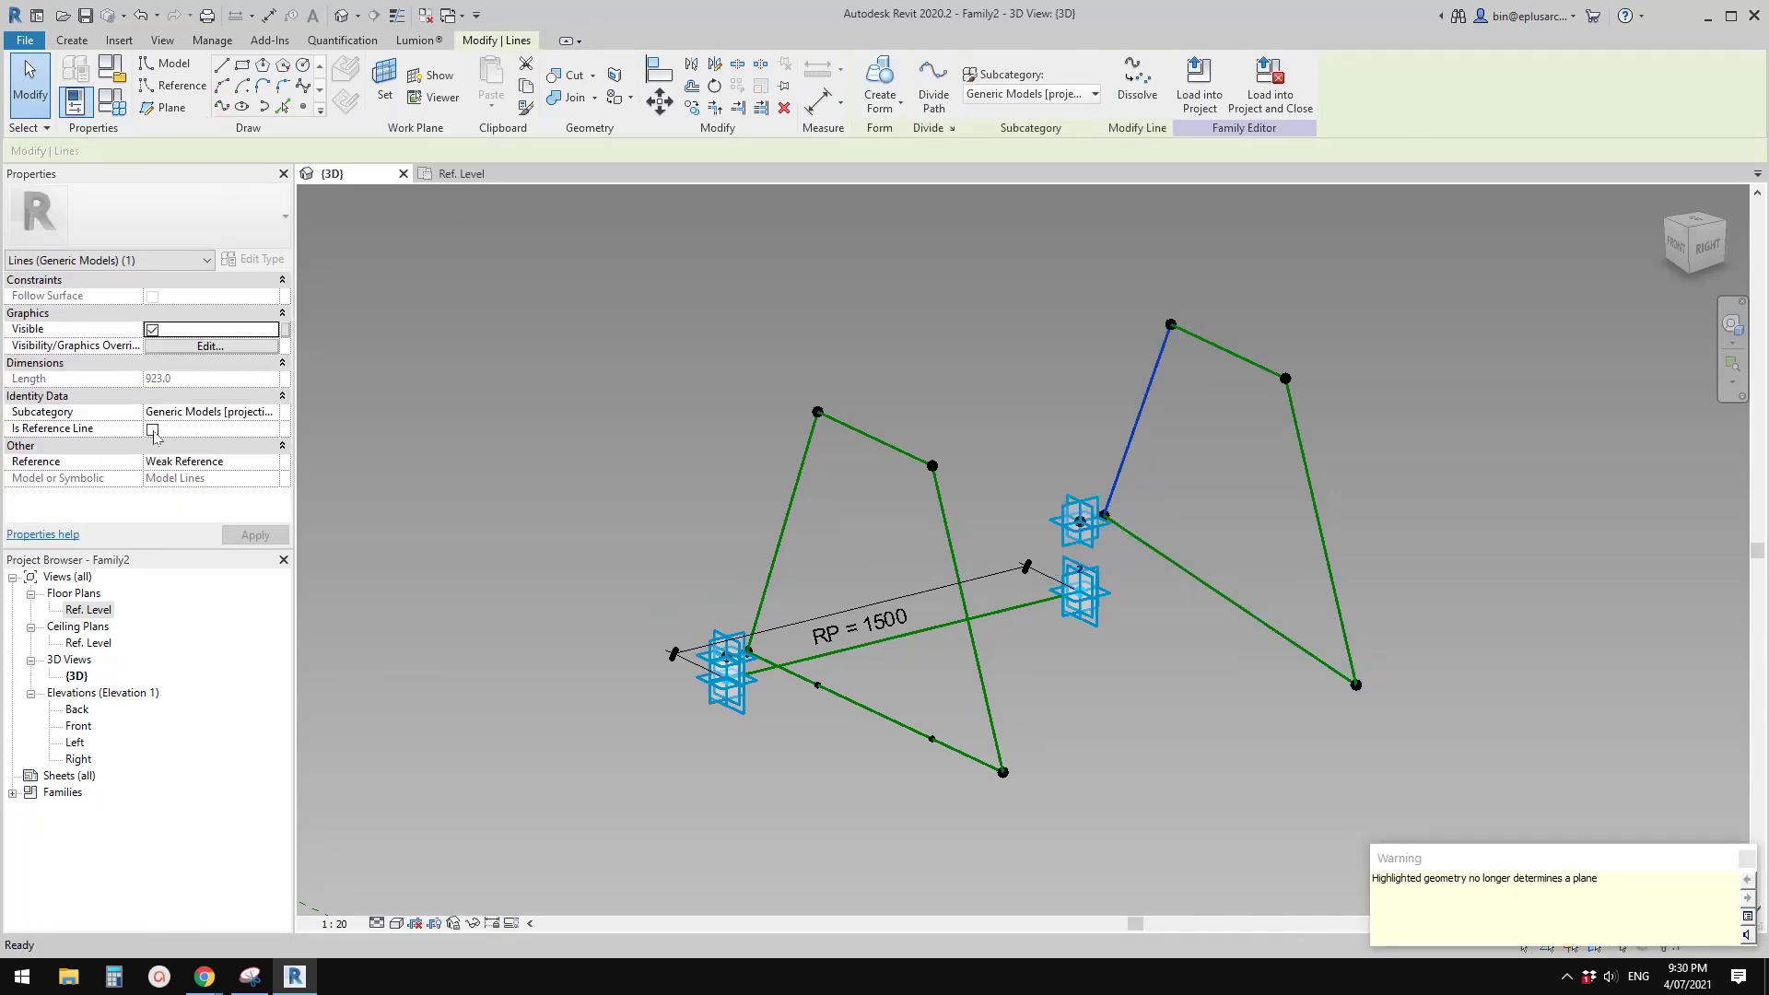
left_click(152, 429)
left_click(1013, 368)
Connect the outer lower points of the two trapezoids with a spline through points and make it a reference line
middle_click_drag(1015, 372, 1127, 543, "shift")
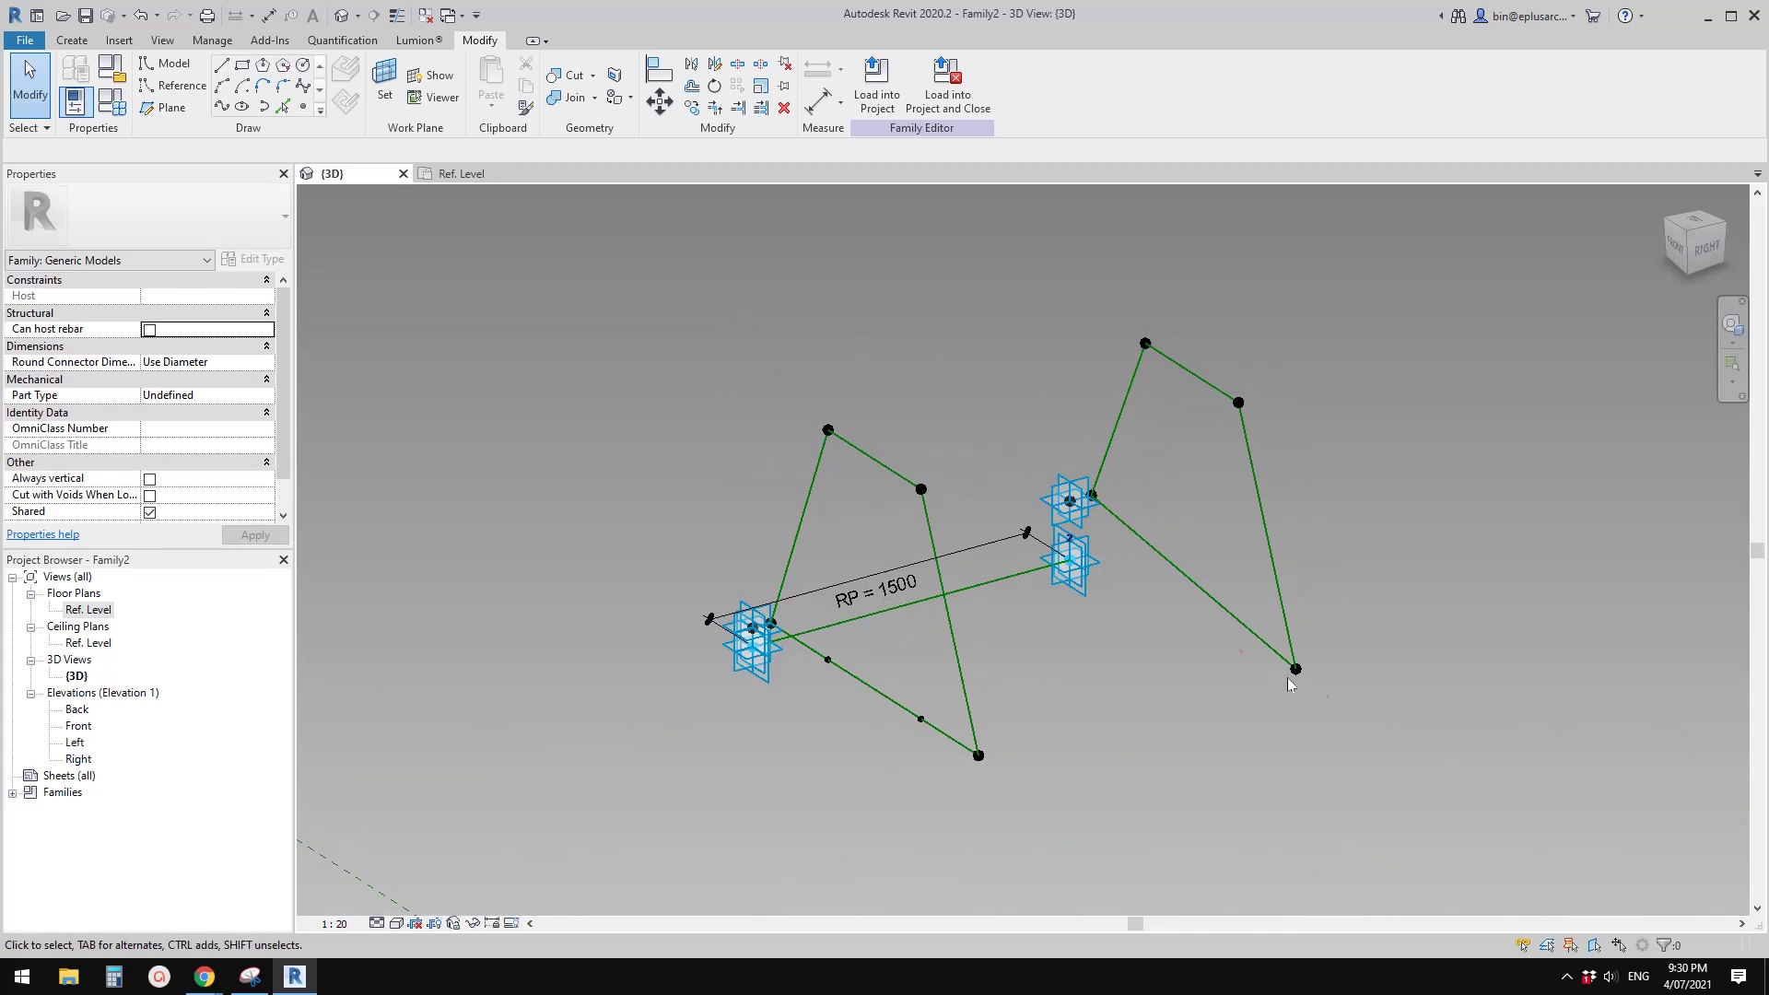
left_click(1295, 669)
left_click(974, 748, "ctrl")
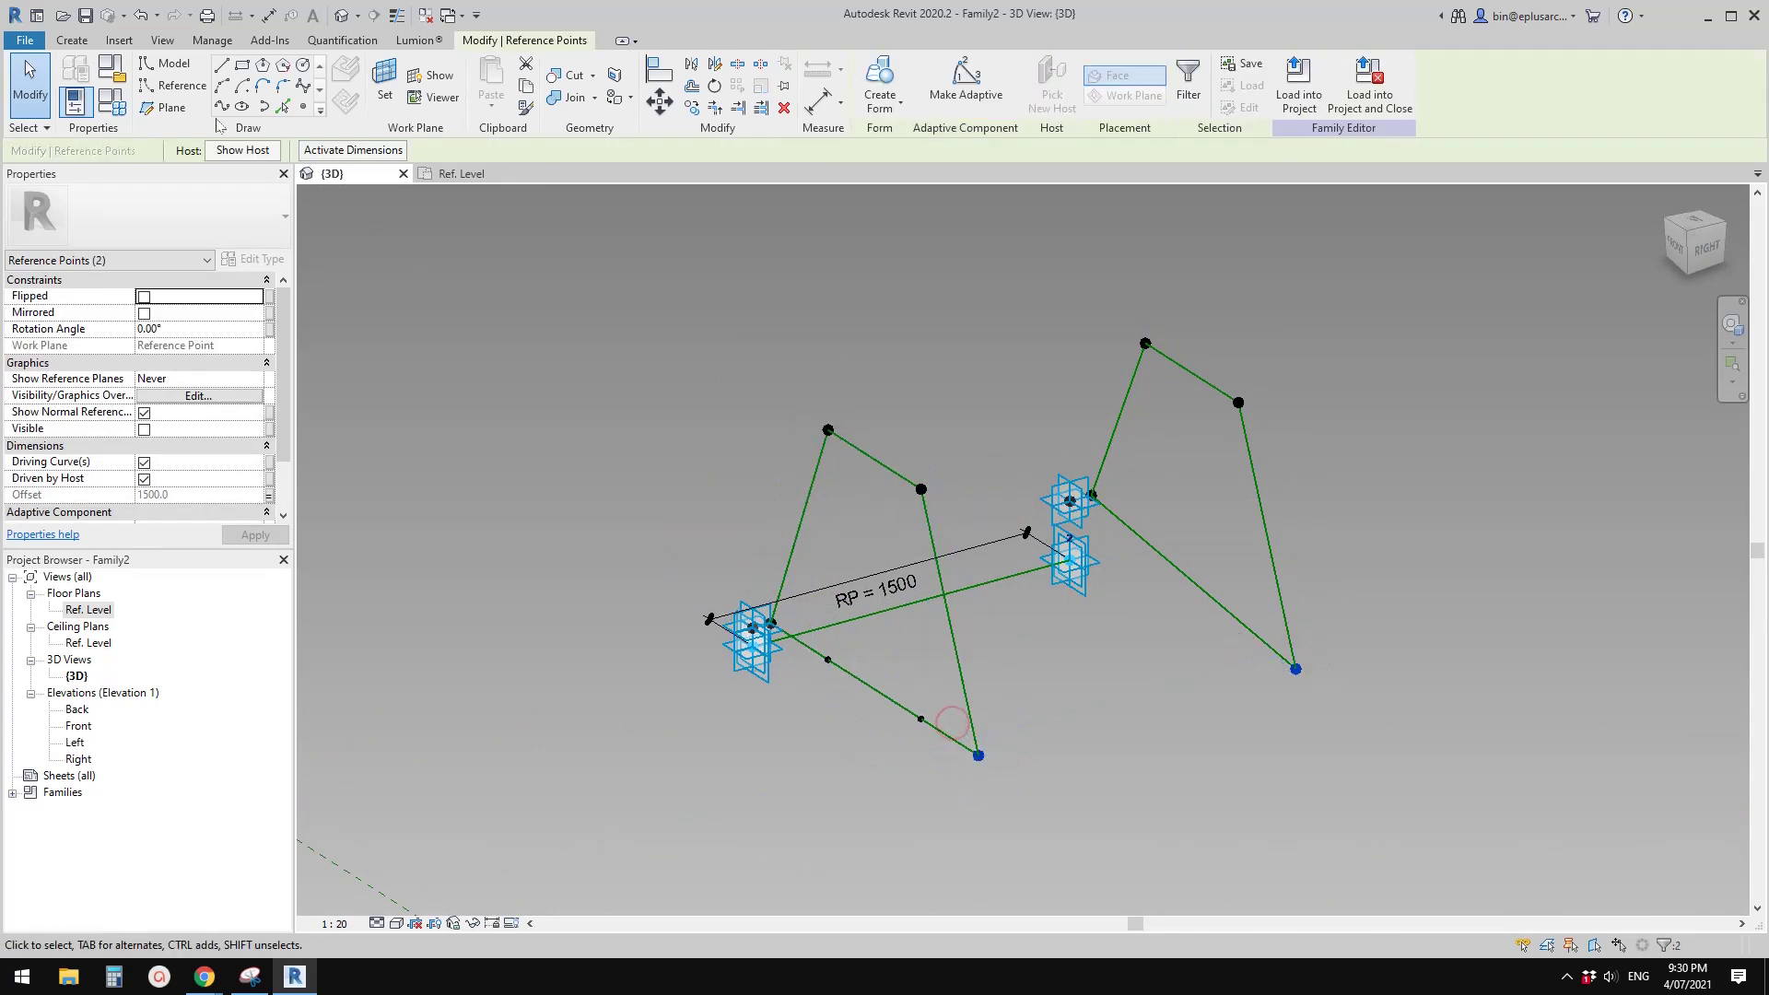
left_click(219, 105)
left_click(152, 429)
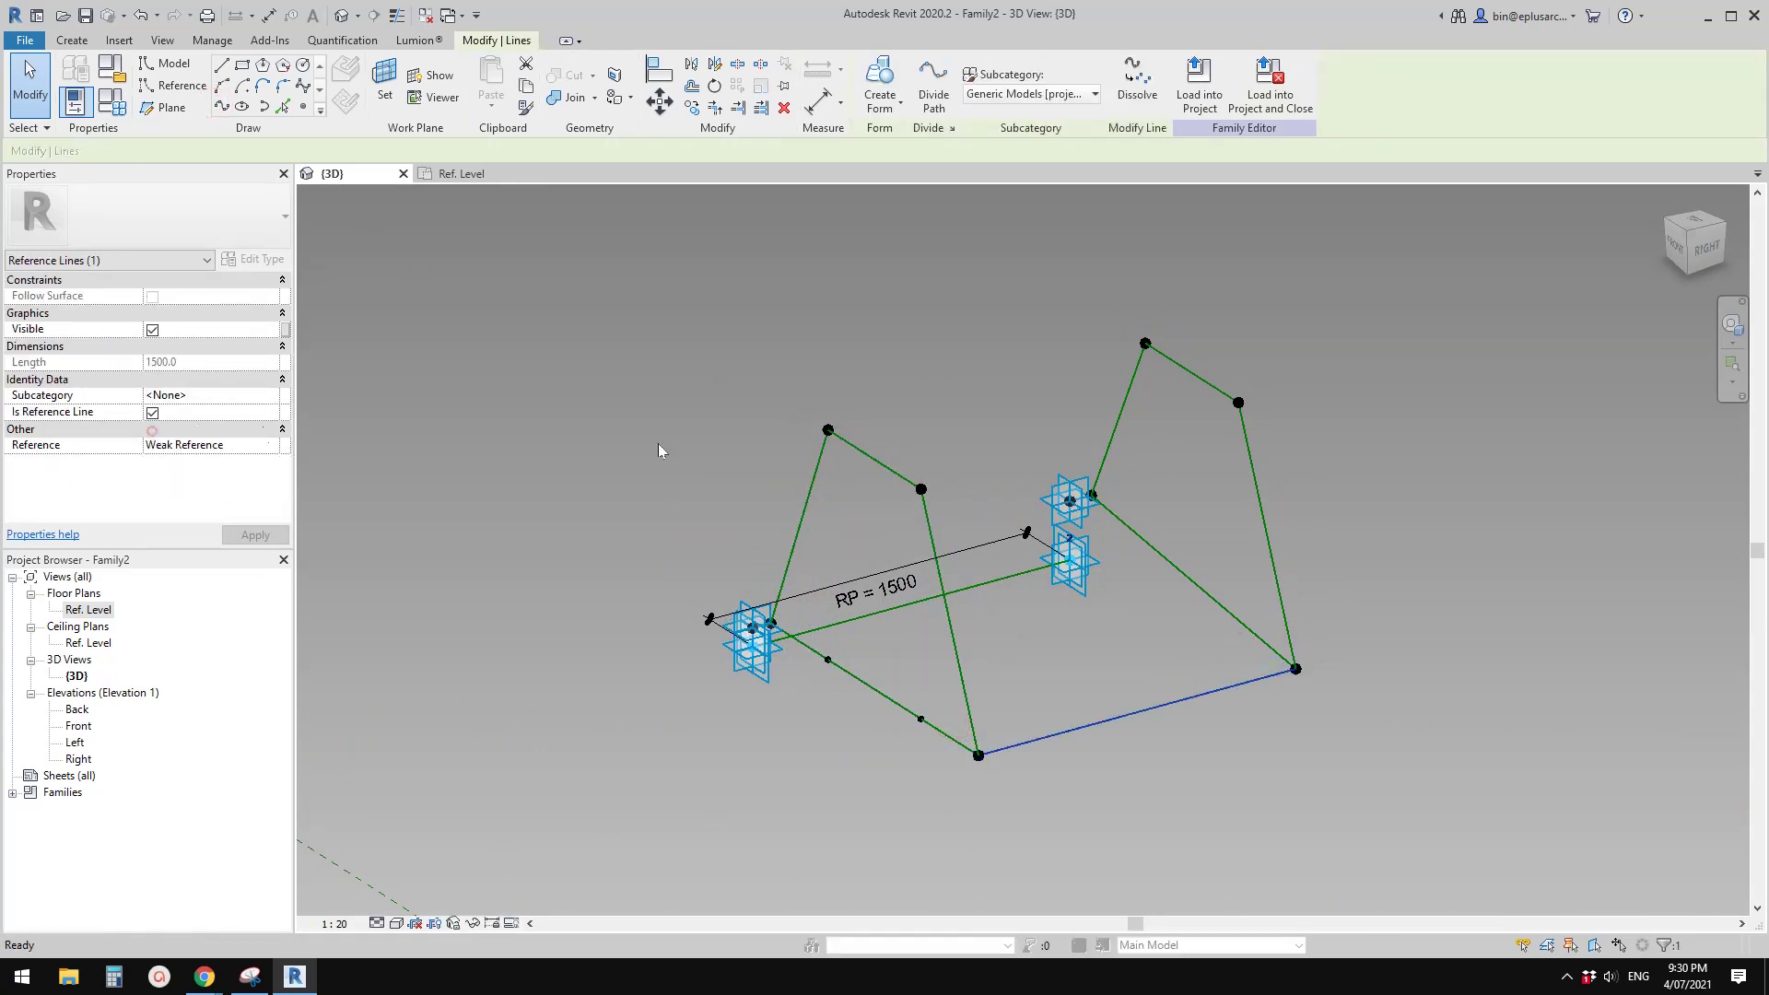
left_click(1026, 441)
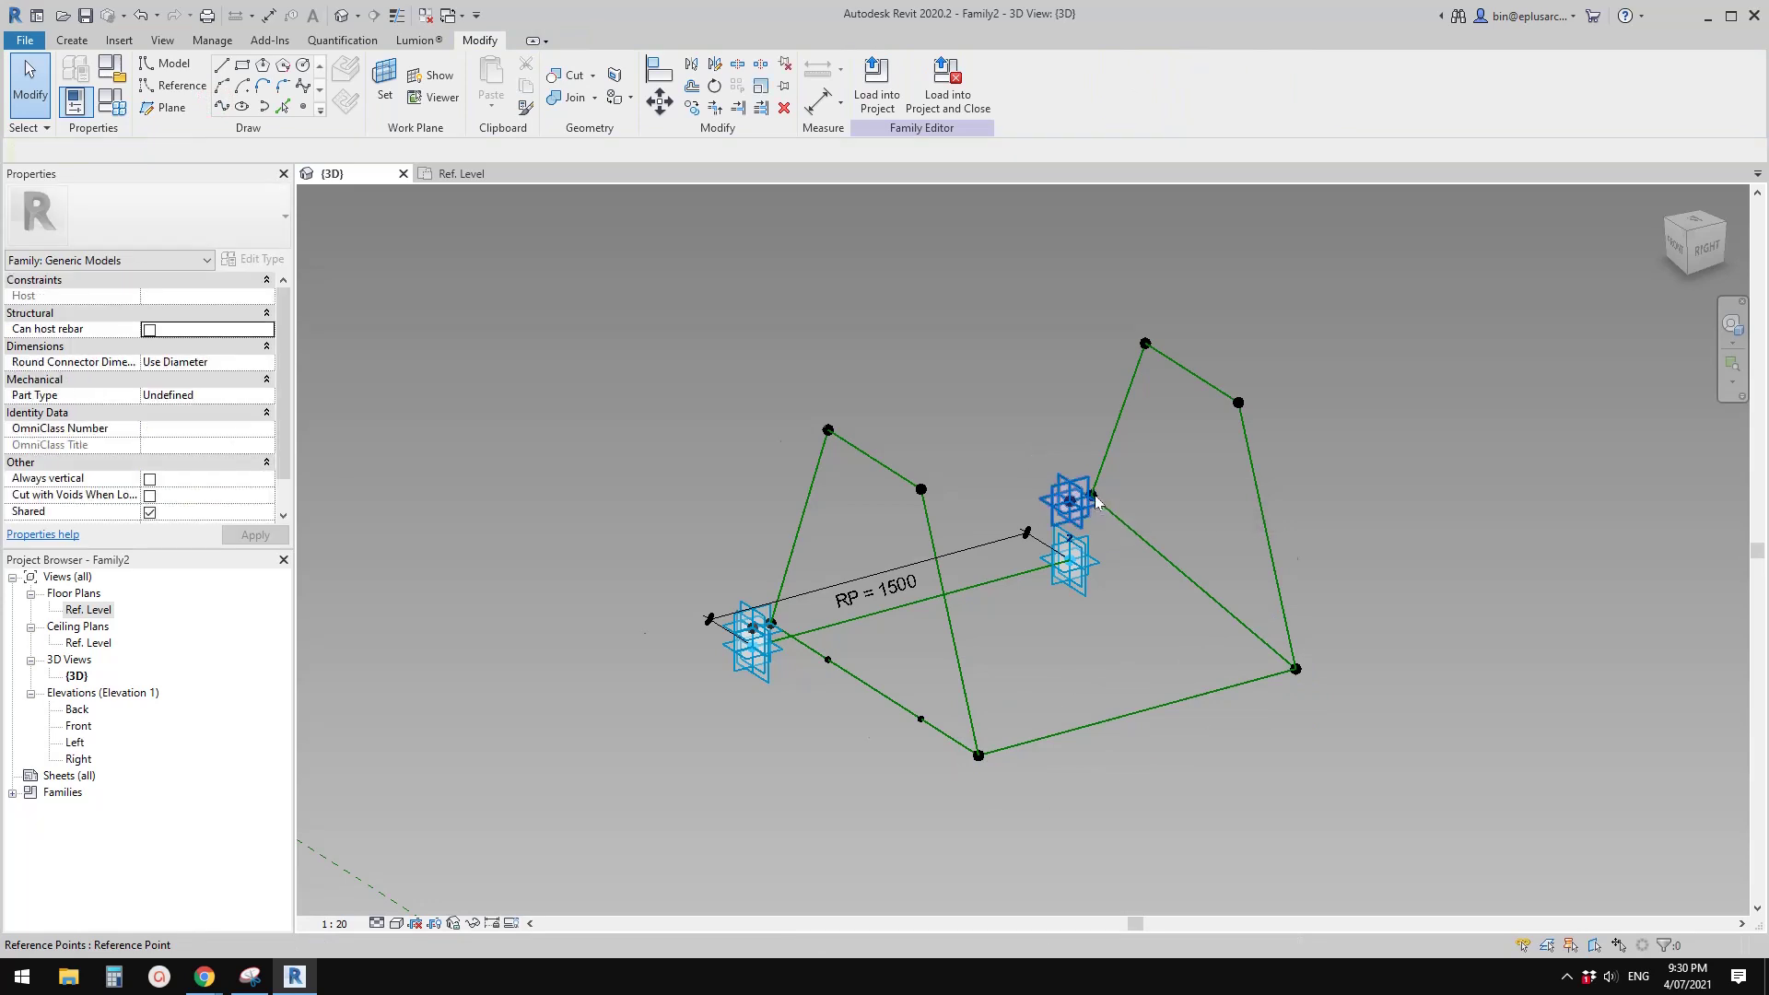
scroll(1093, 497, "up", 4)
left_click_drag(1109, 520, 1113, 523)
scroll(1109, 522, "down", 2)
middle_click_drag(889, 555, 1192, 439)
scroll(930, 549, "up", 3)
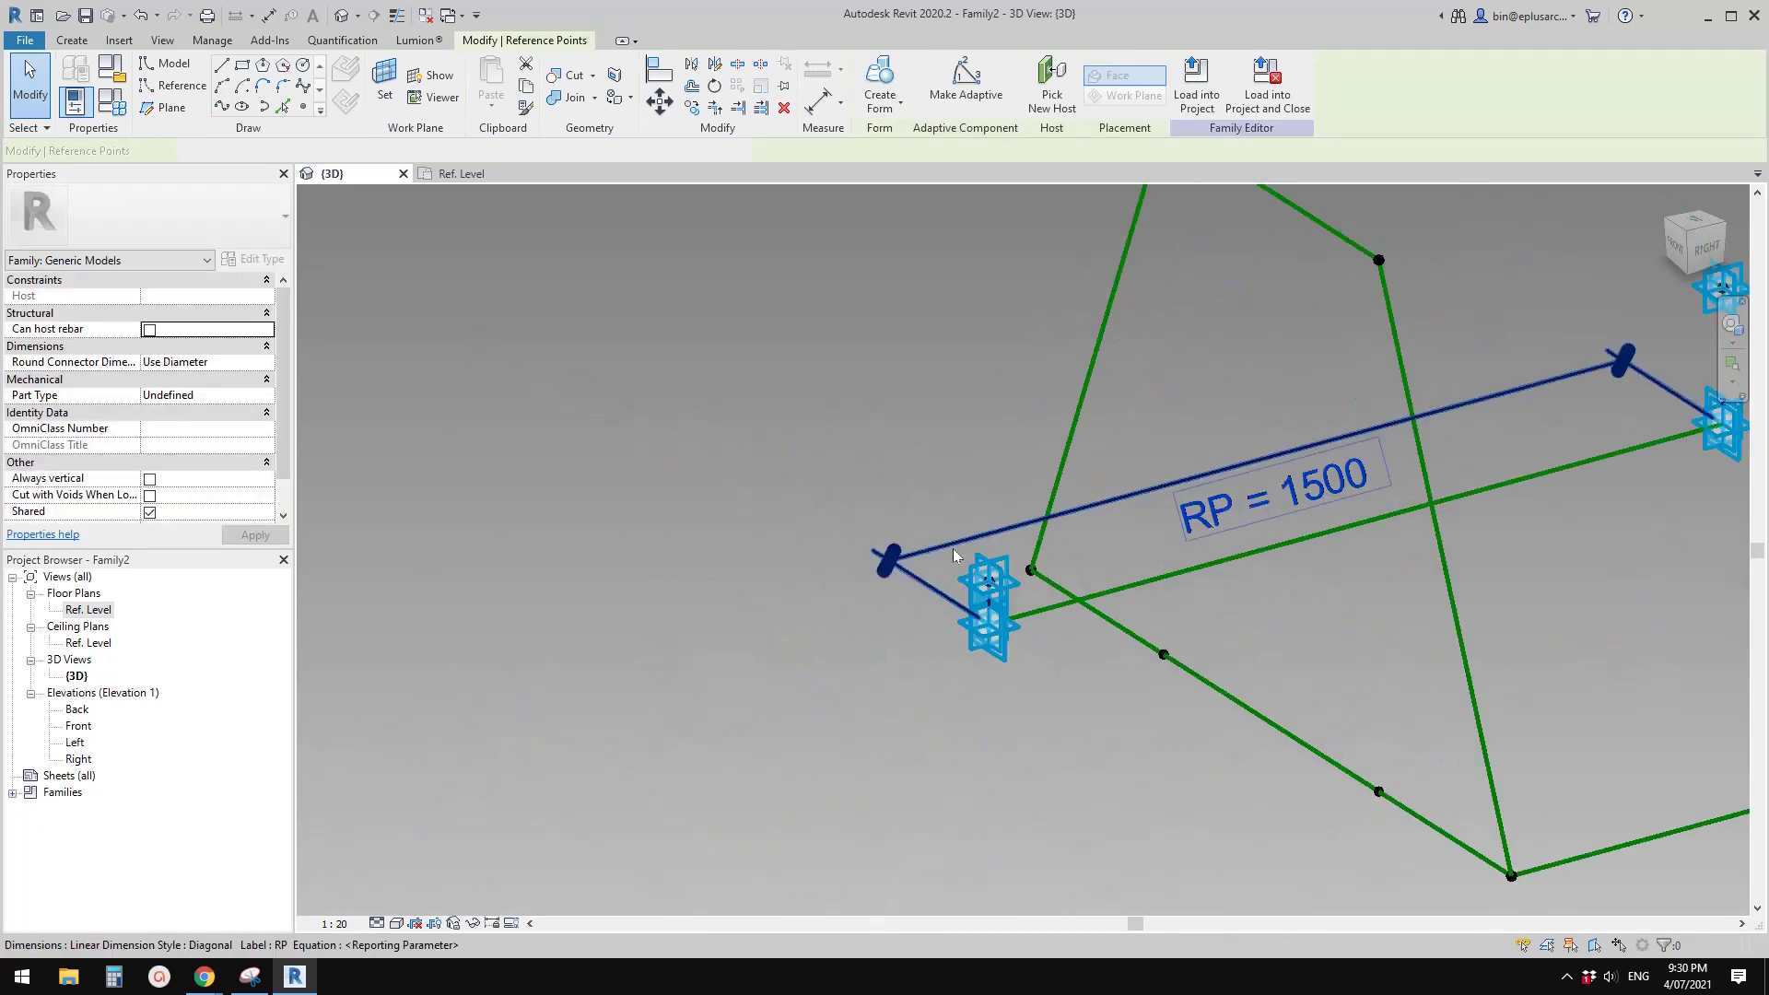
left_click_drag(1033, 546, 1091, 603, "ctrl")
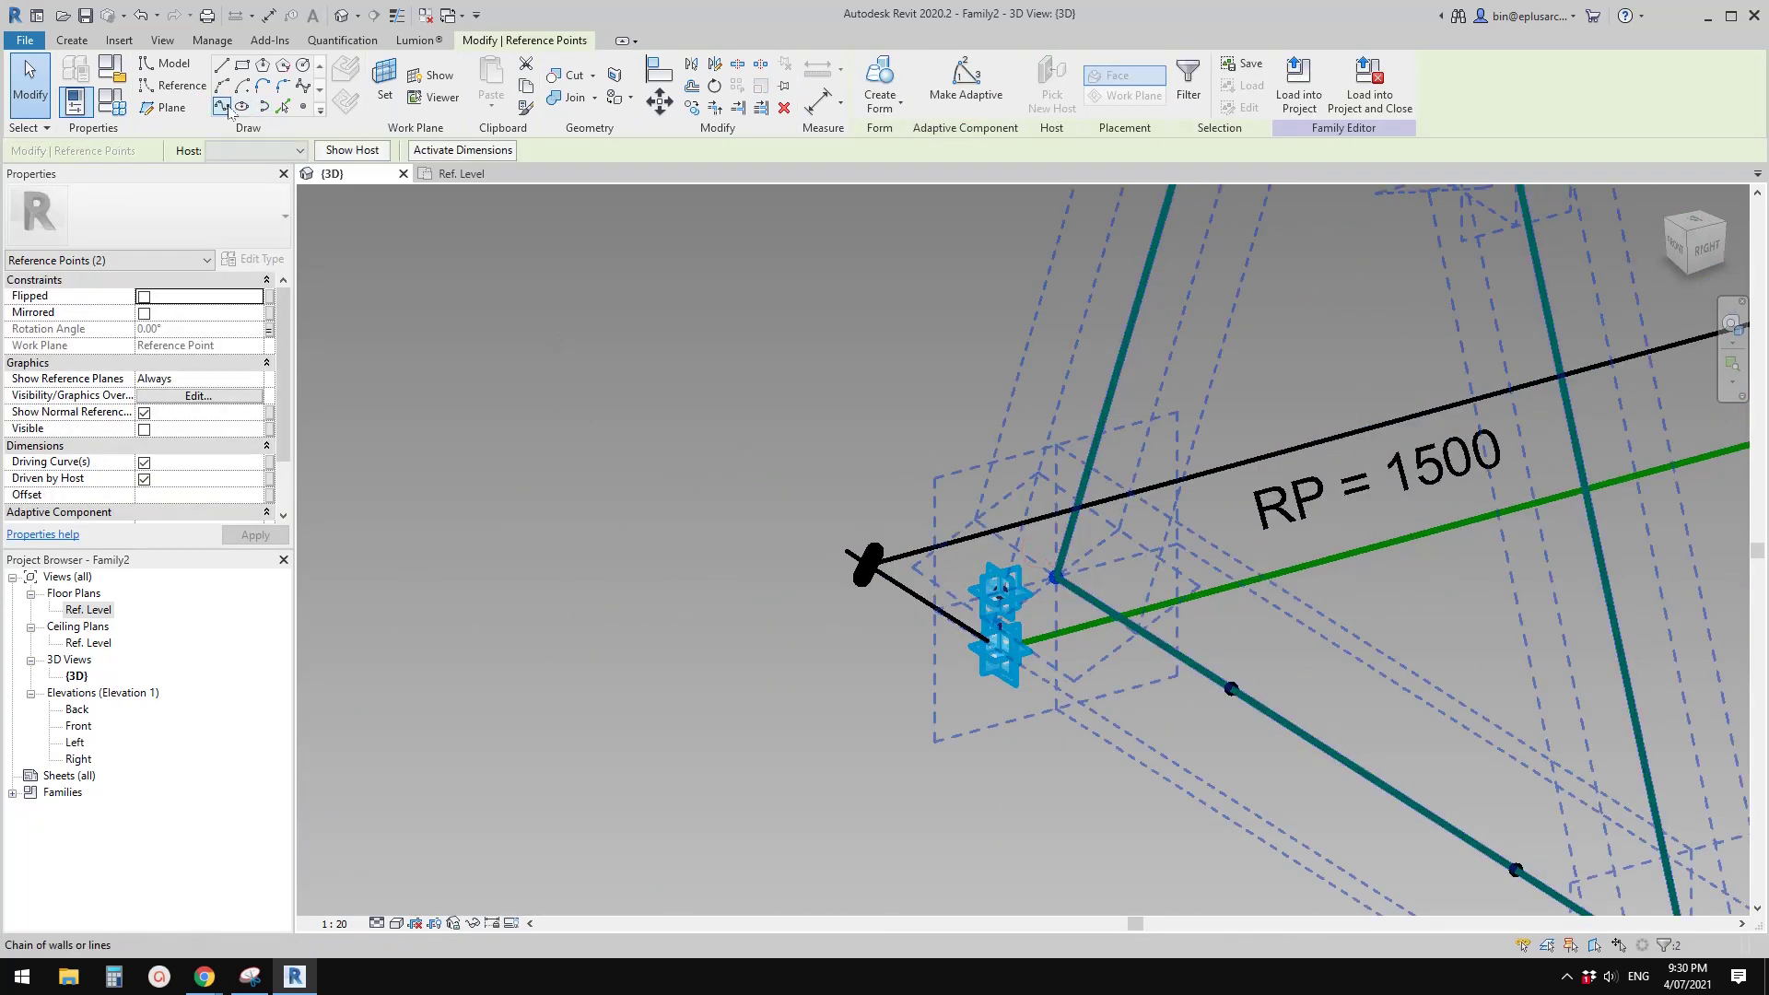
scroll(810, 373, "down", 1)
middle_click_drag(1087, 359, 964, 372)
key("Escape")
scroll(1031, 481, "down", 1)
middle_click_drag(1109, 489, 1022, 523)
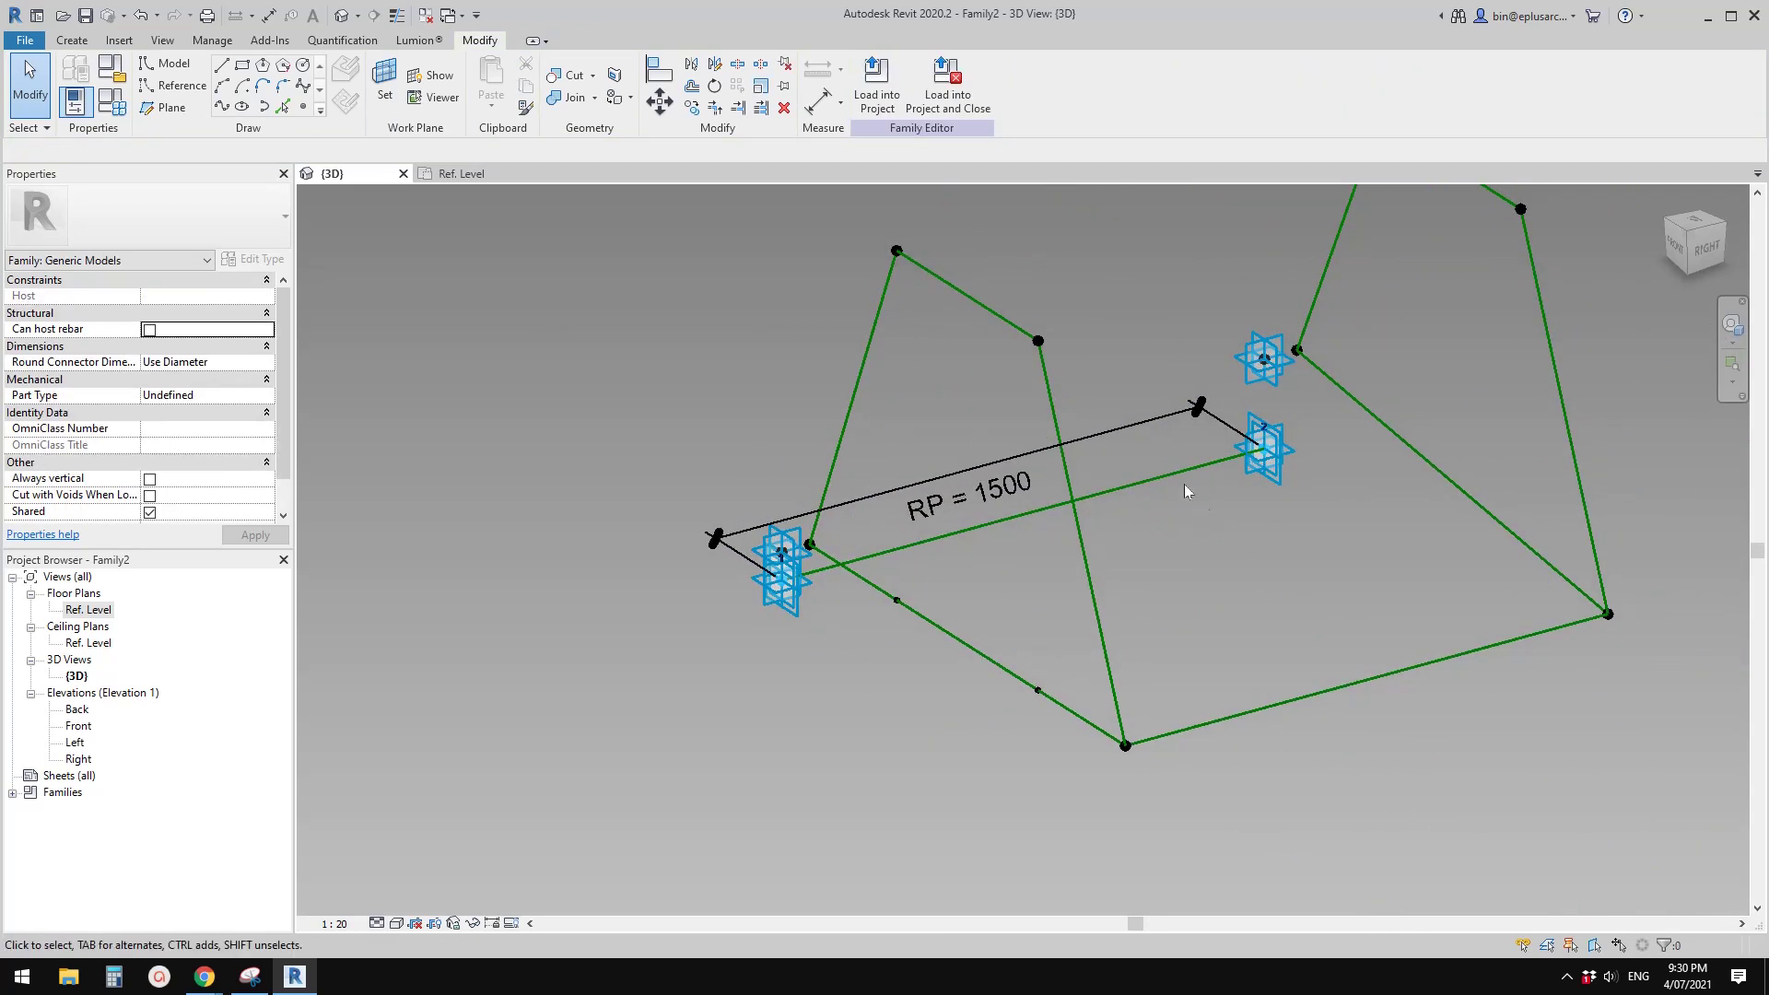
scroll(1150, 494, "down", 1)
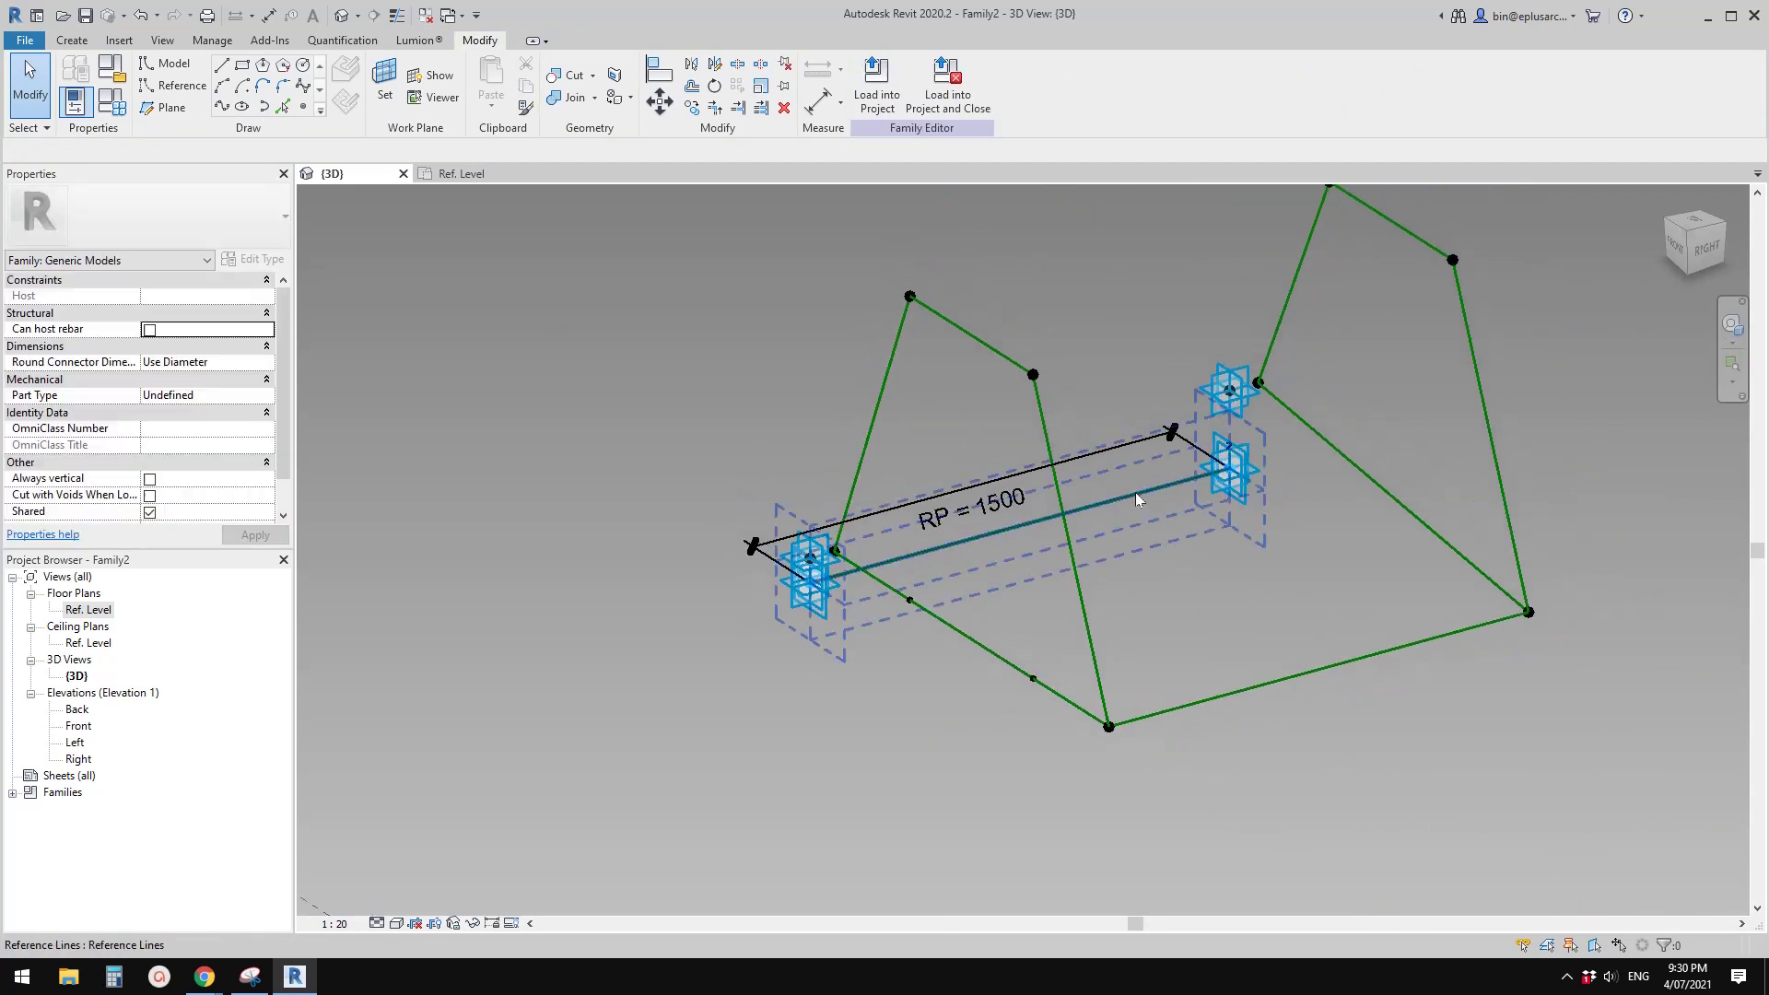
middle_click_drag(1143, 490, 1175, 355, "shift")
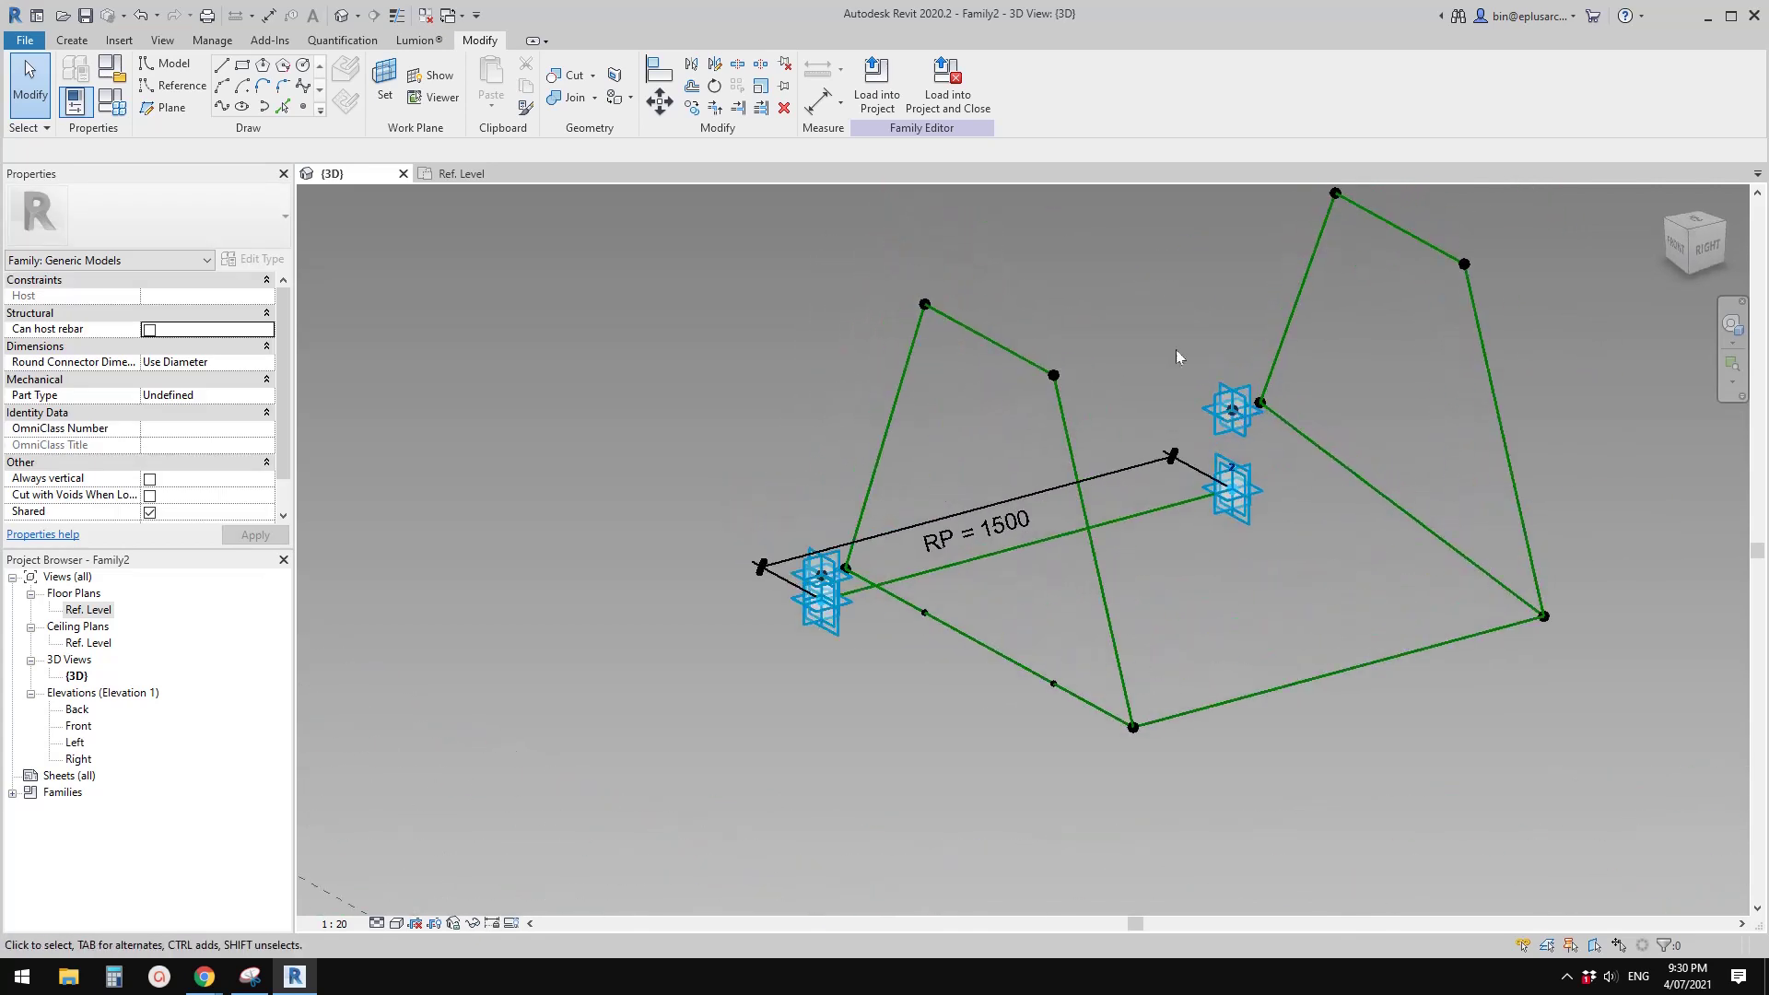
Set the offset of the two hosted points near placement point 2 to 0 and accept the identical-points warning
left_click_drag(1290, 435, 1289, 435)
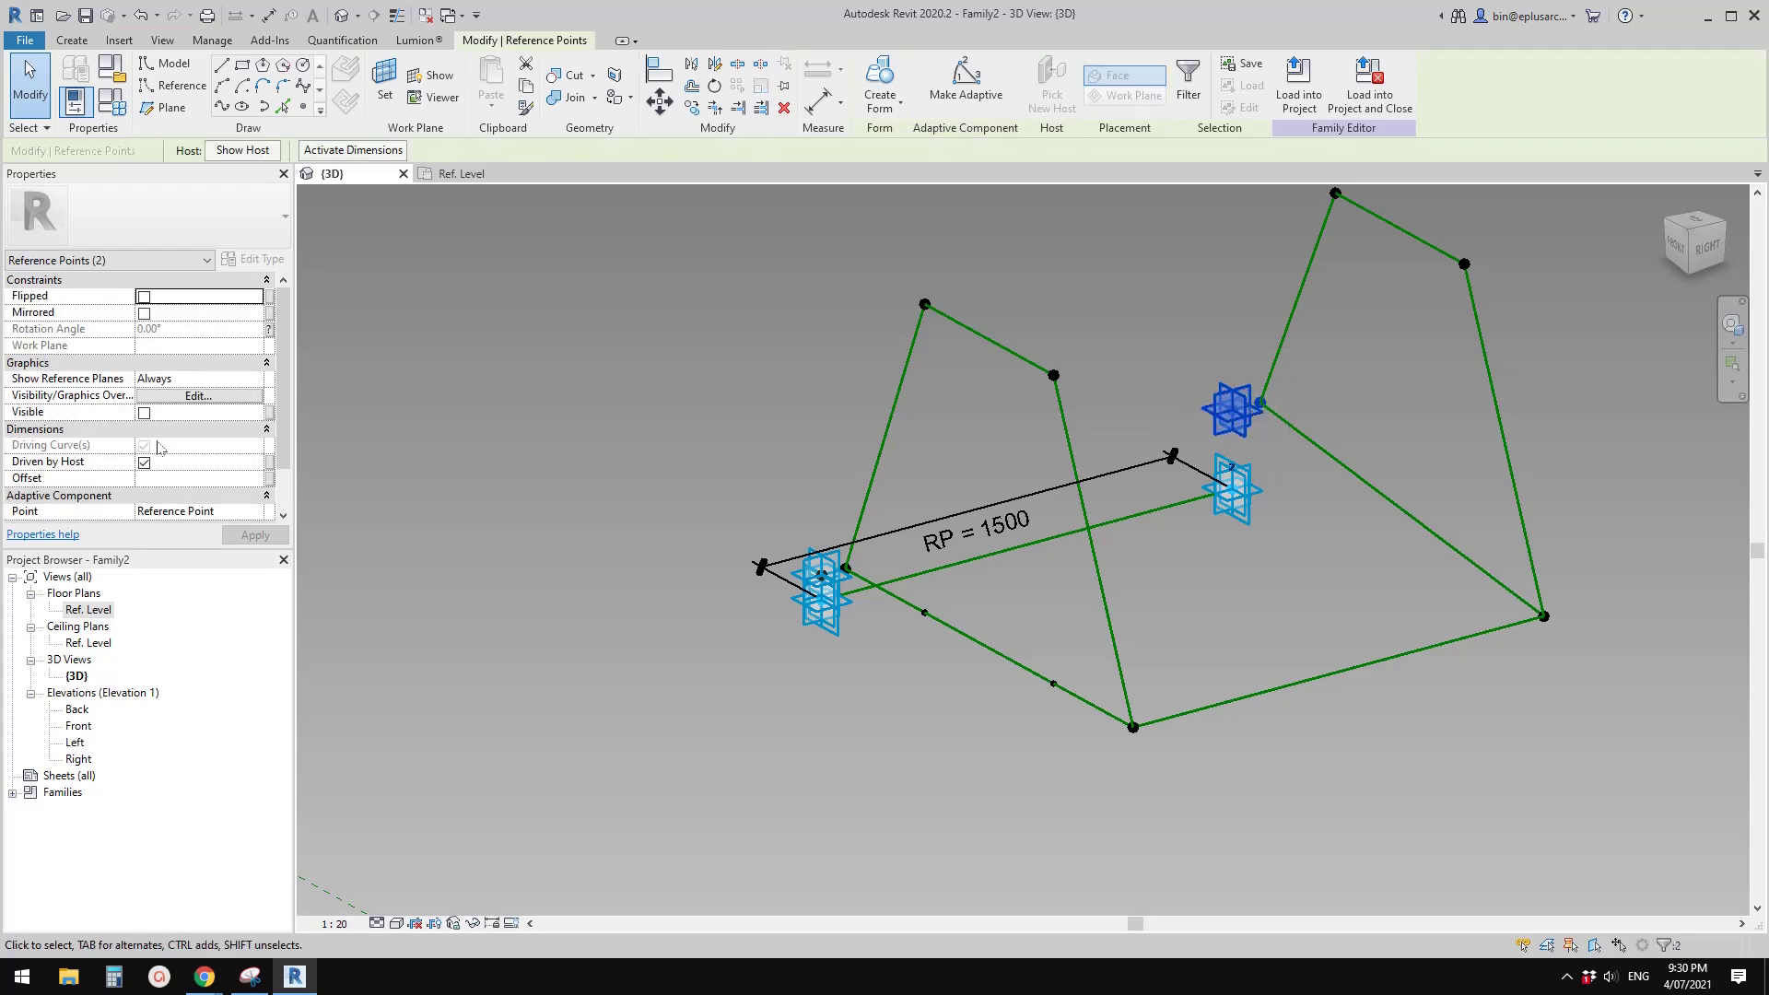
left_click(173, 479)
key("Return")
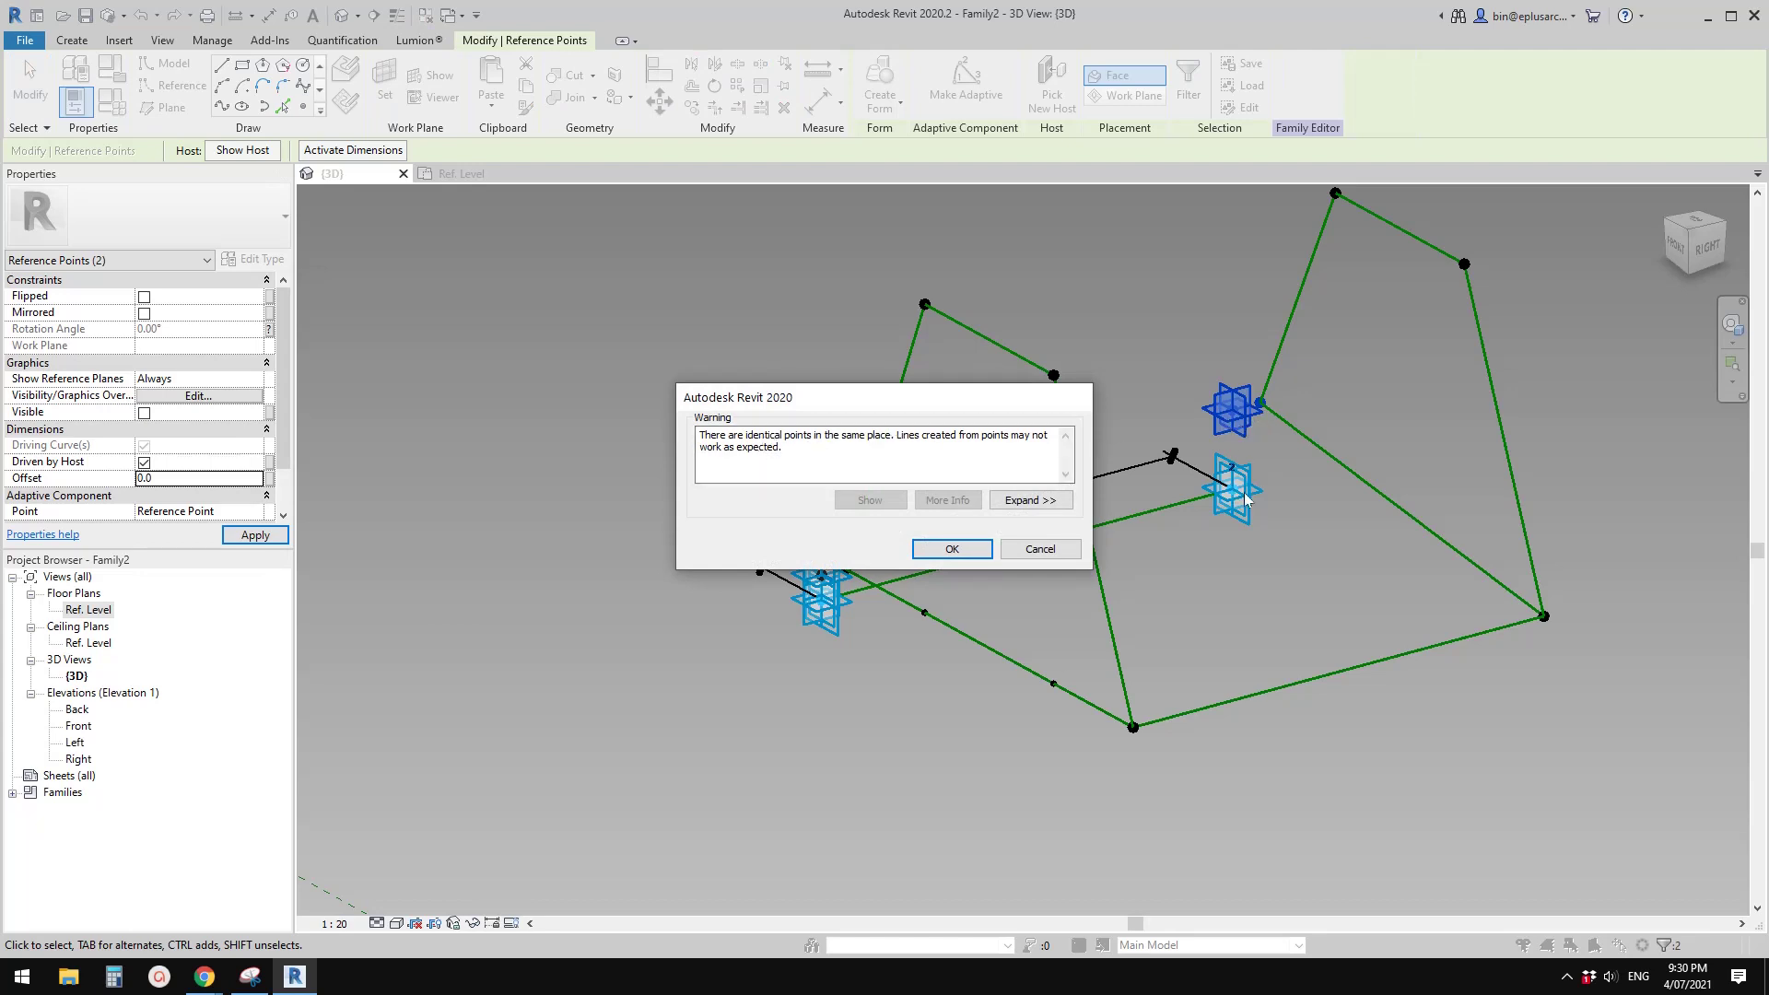
left_click(973, 551)
left_click(1124, 343)
Set the offset of the two hosted points near placement point 1 to 0
scroll(1059, 368, "down", 1)
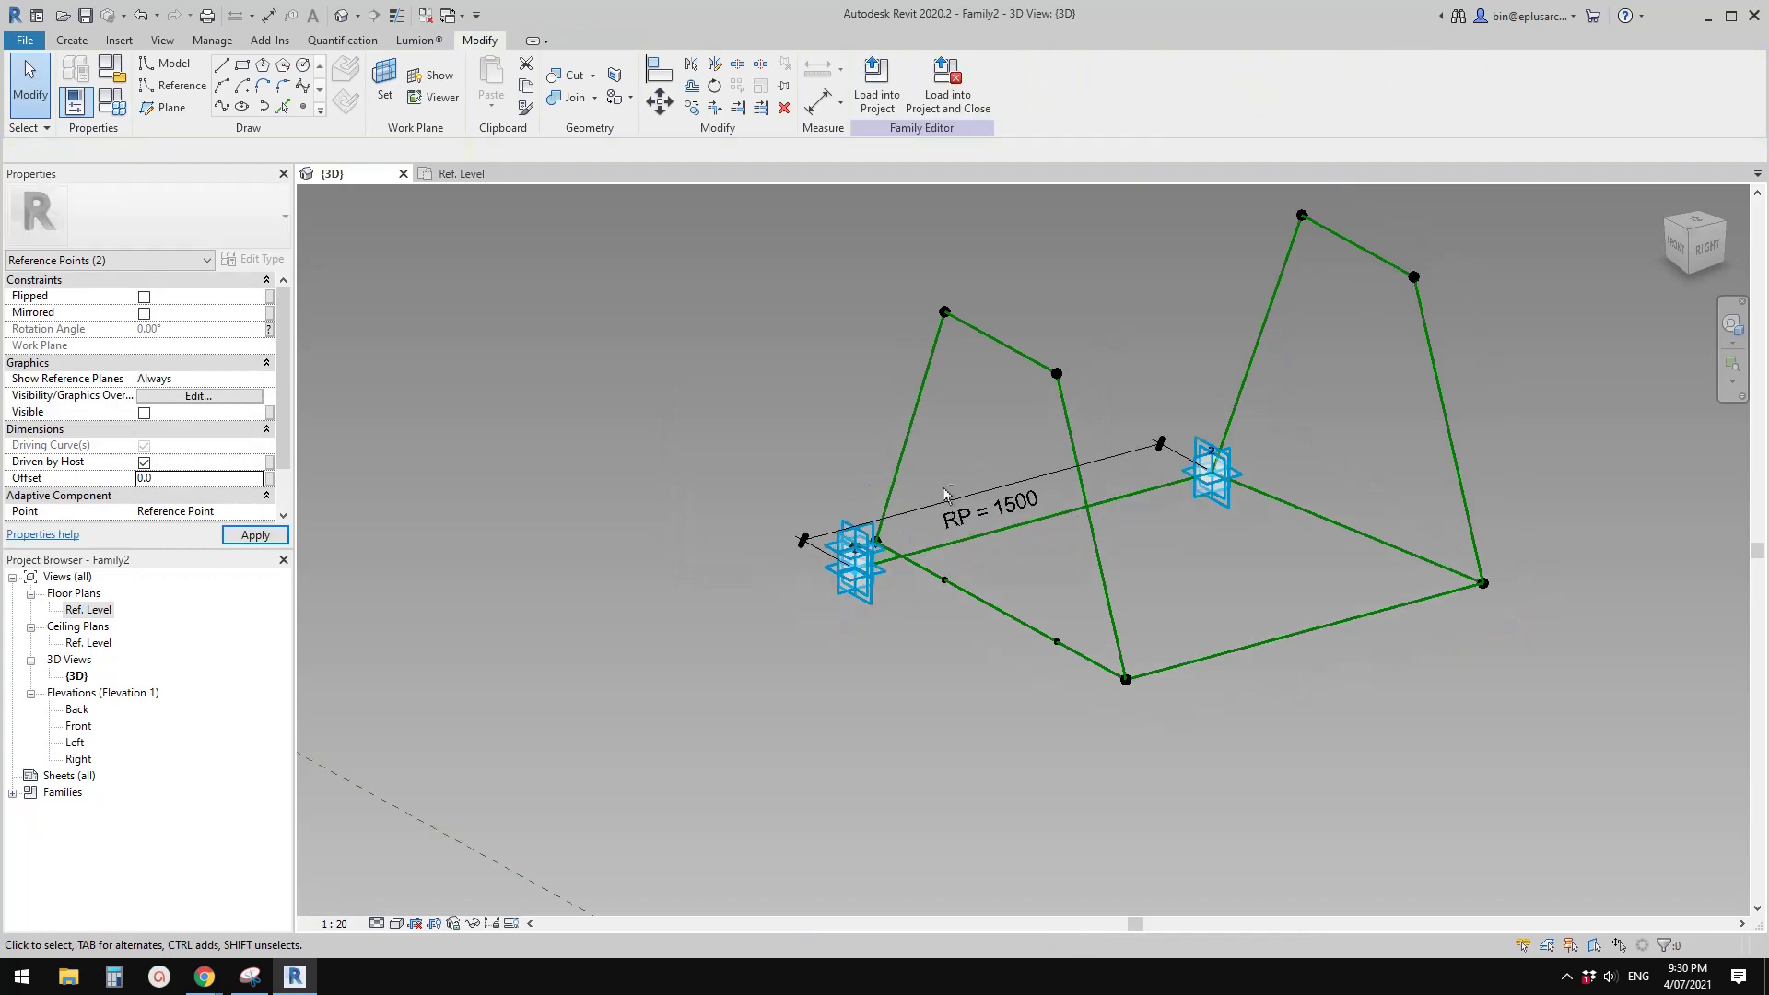
middle_click_drag(944, 489, 868, 558, "shift")
scroll(869, 559, "up", 4)
left_click_drag(805, 398, 916, 516)
left_click(178, 478)
type("0")
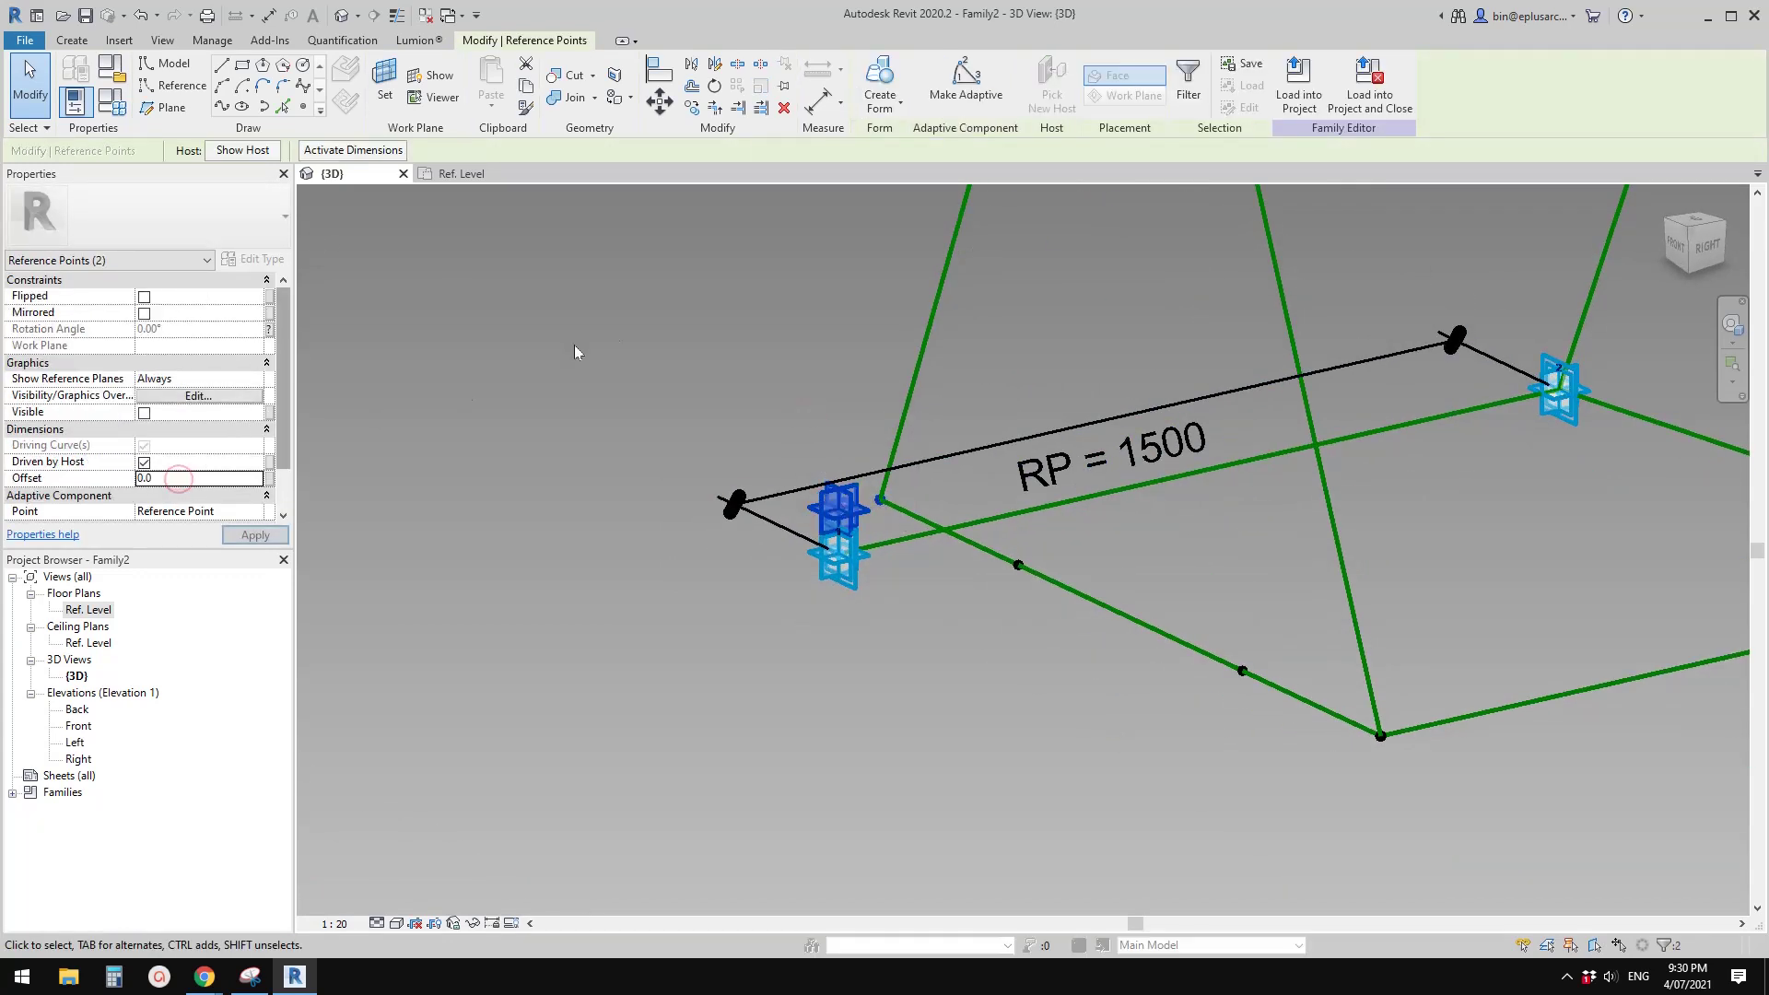
left_click(939, 545)
left_click(934, 536)
Flex the family's angle parameter A by applying 45°, -20° and 0° in turn
middle_click_drag(934, 536, 1149, 522, "shift")
mouse_move(765, 391)
middle_mouse_down()
mouse_move(738, 399)
mouse_move(758, 409)
mouse_move(735, 401)
middle_mouse_up()
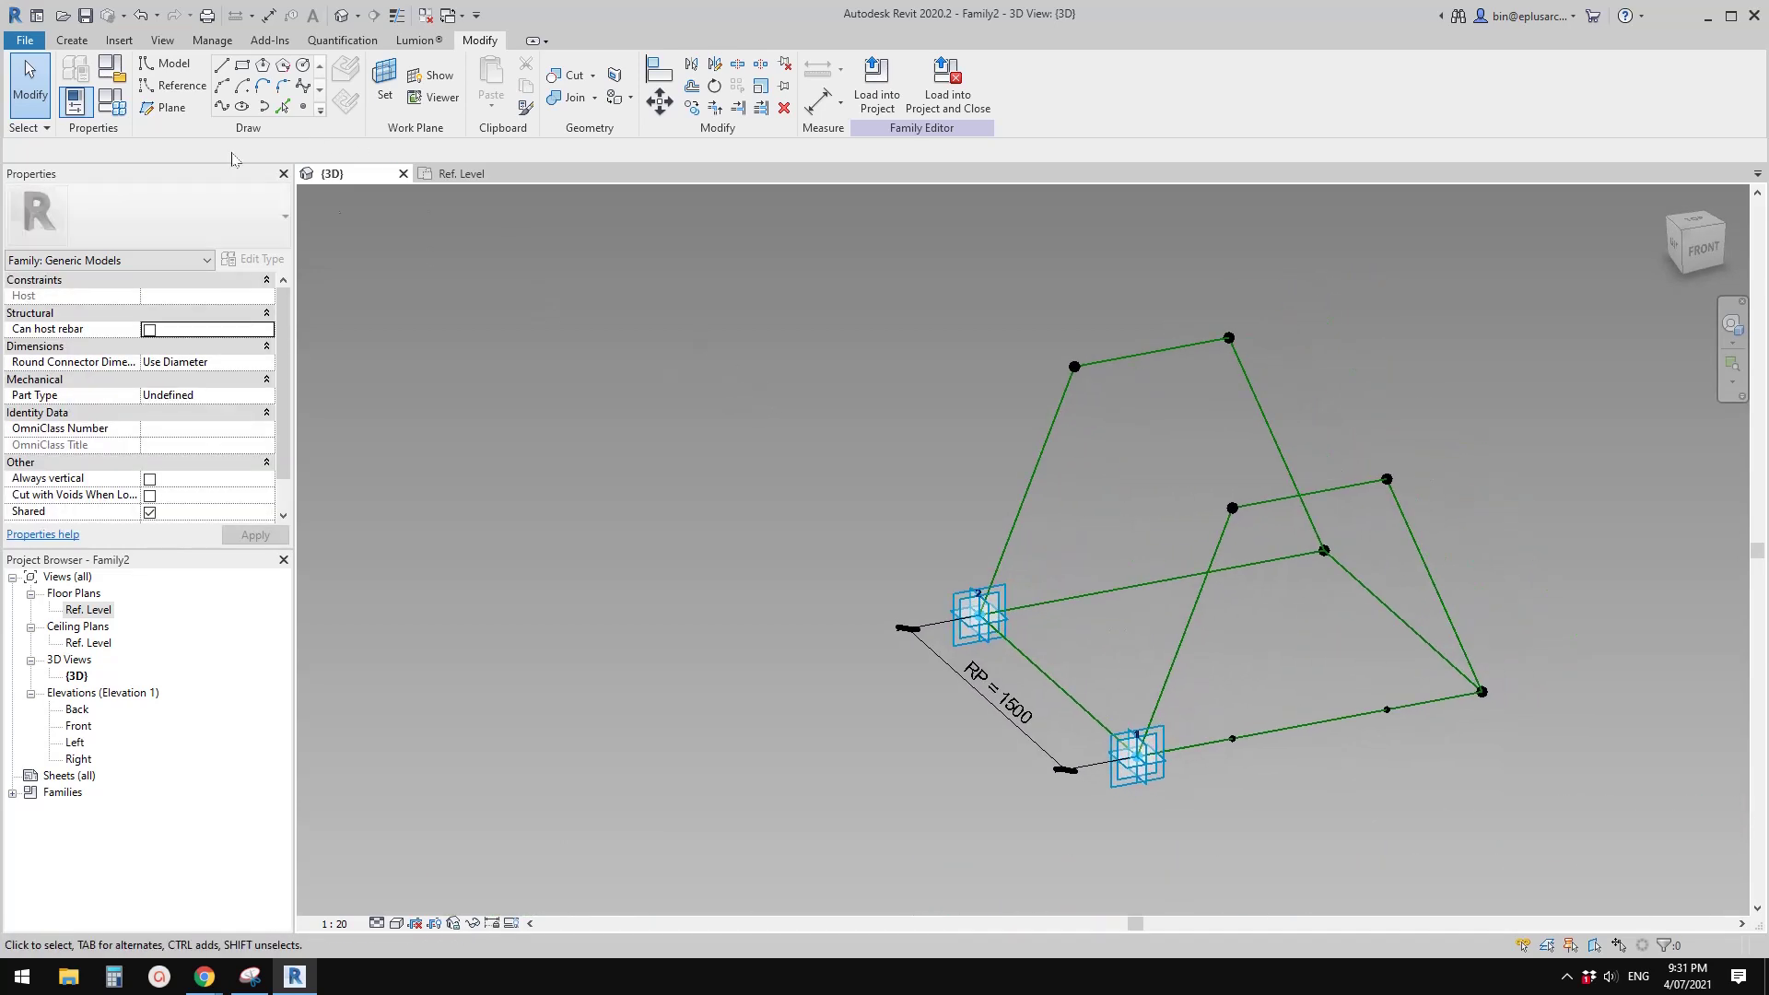
left_click(123, 108)
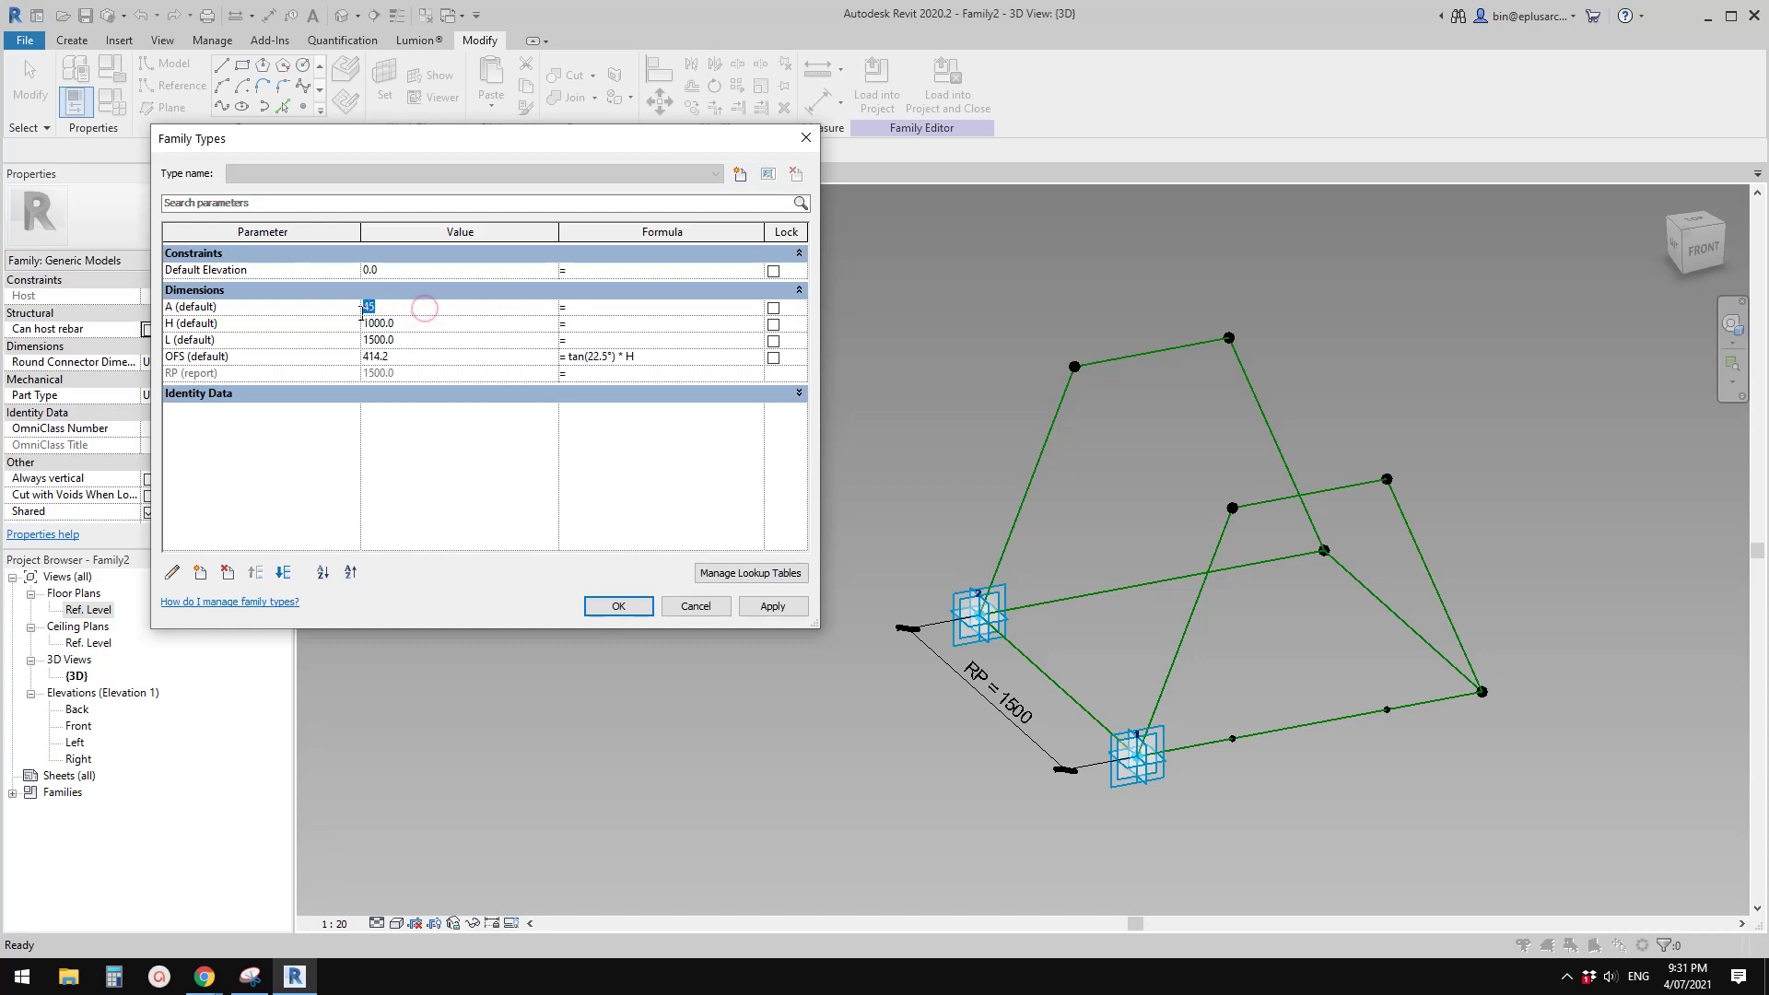
left_click(792, 606)
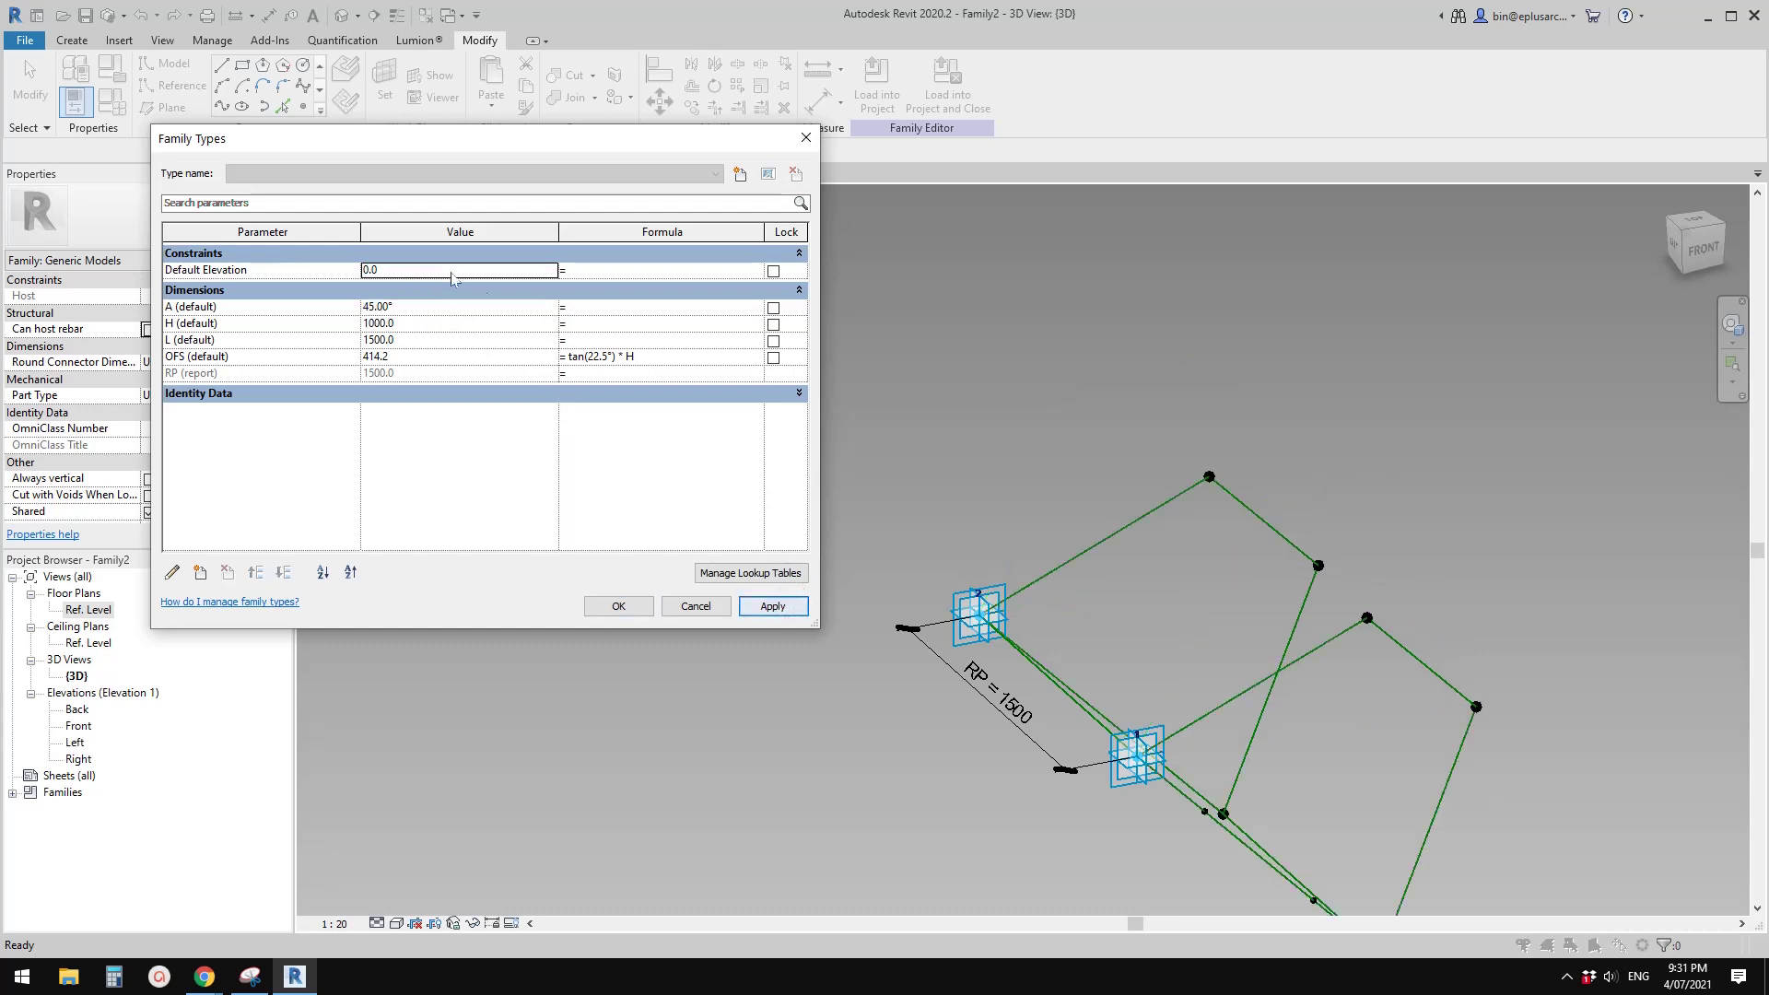
left_click(431, 308)
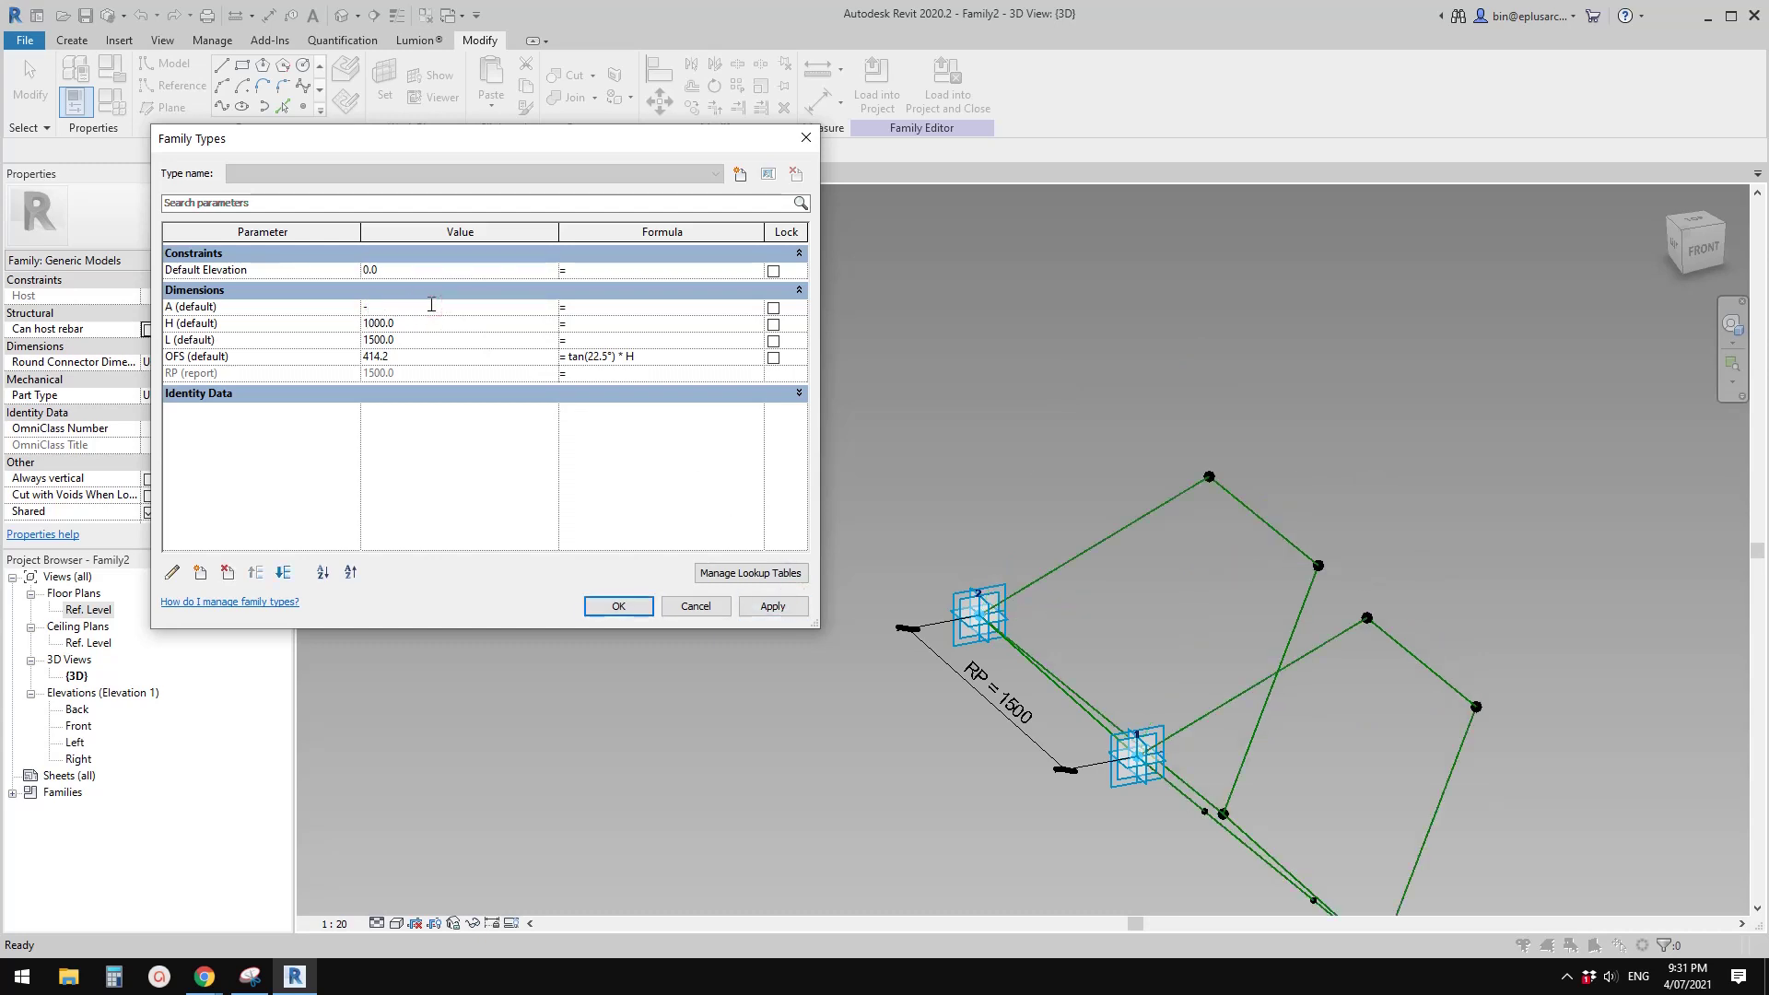
left_click(761, 607)
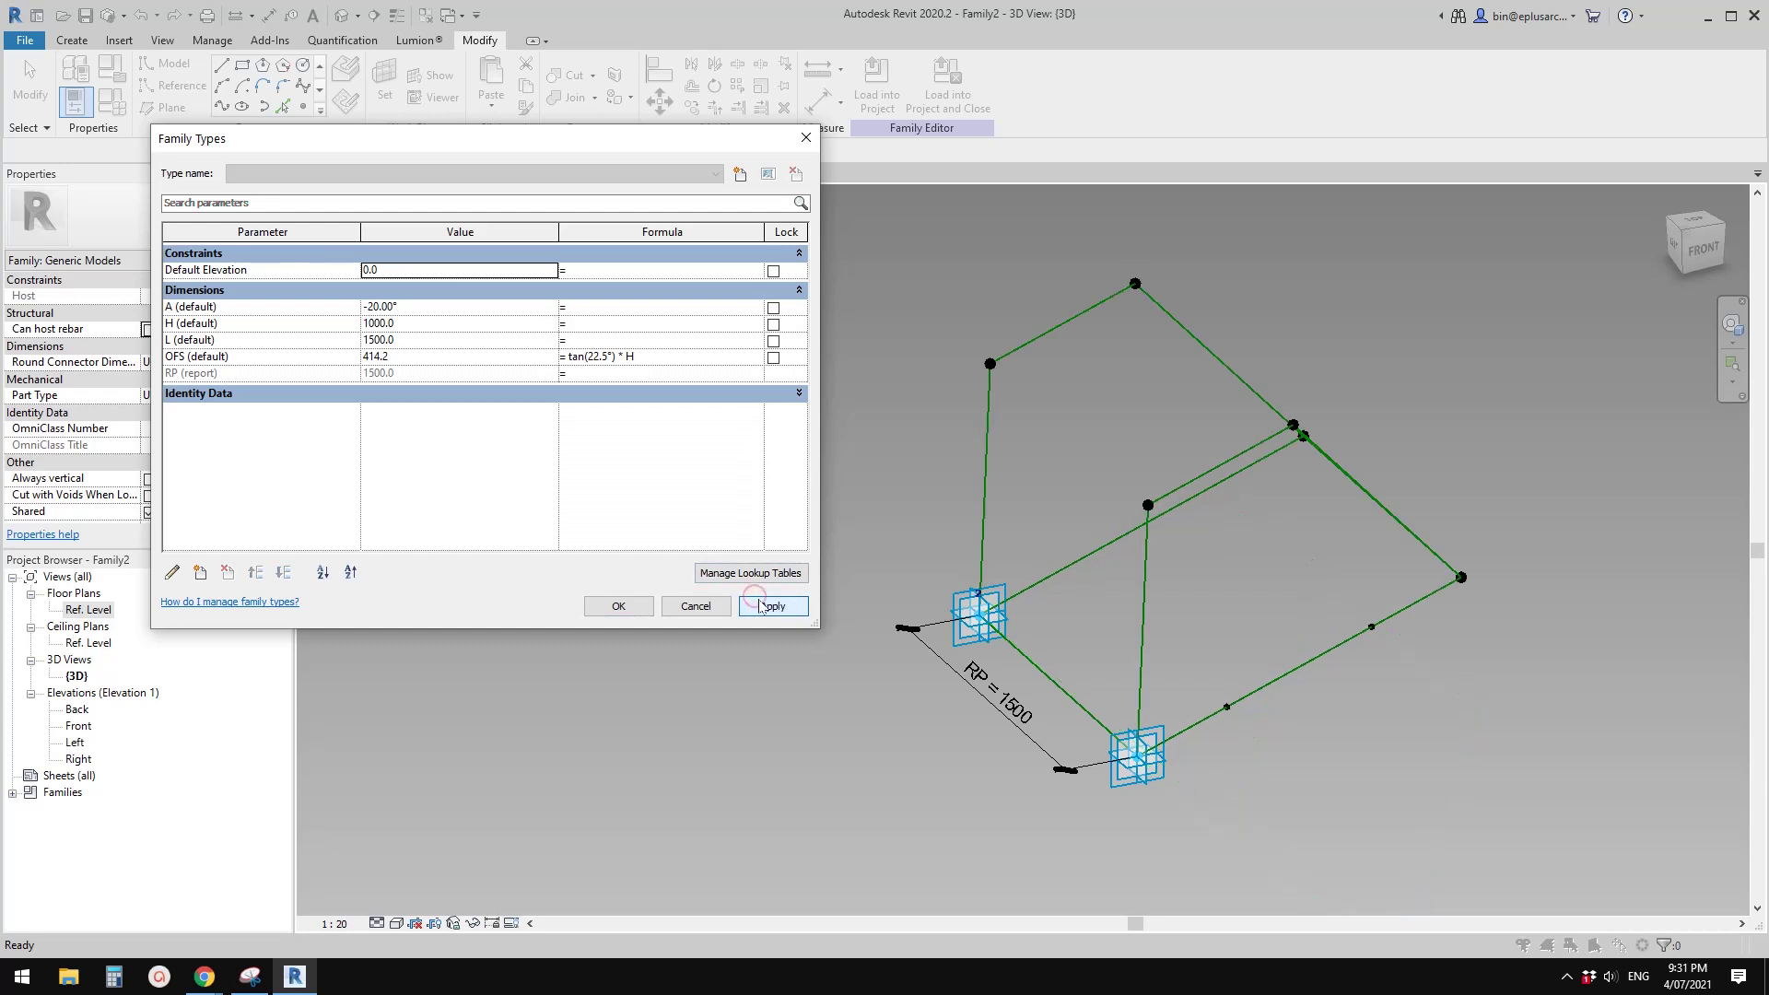
left_click(439, 307)
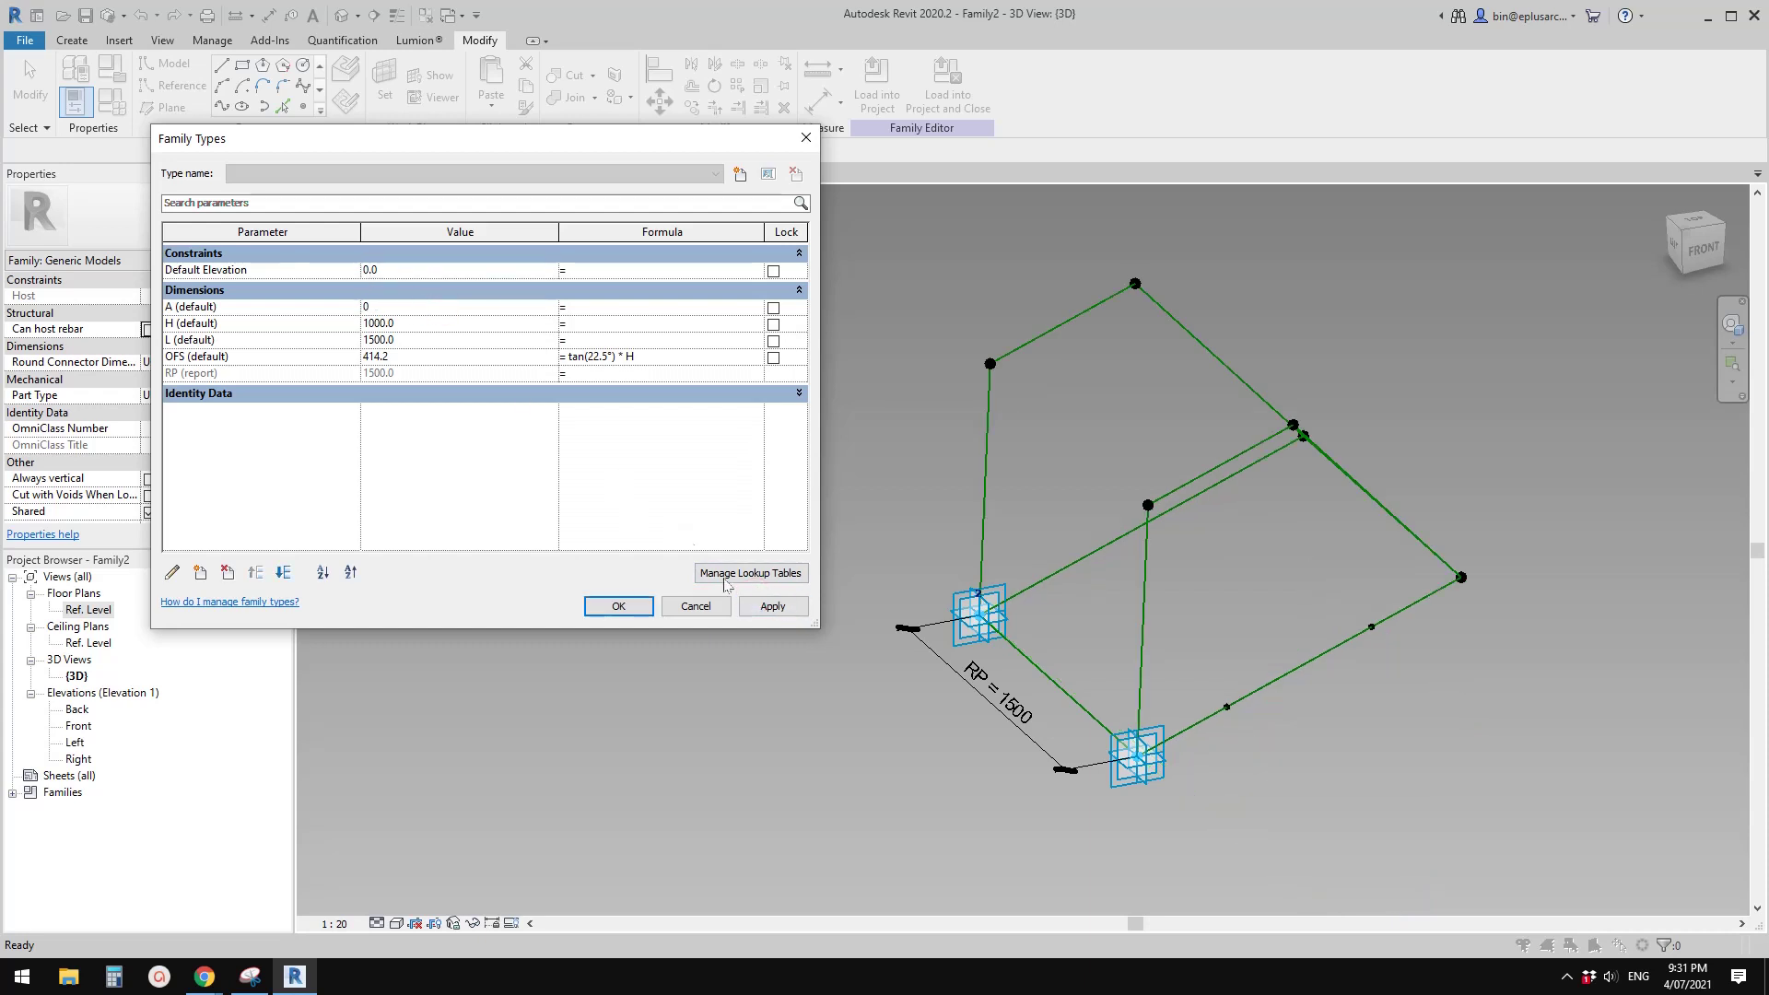
type("0")
left_click(754, 606)
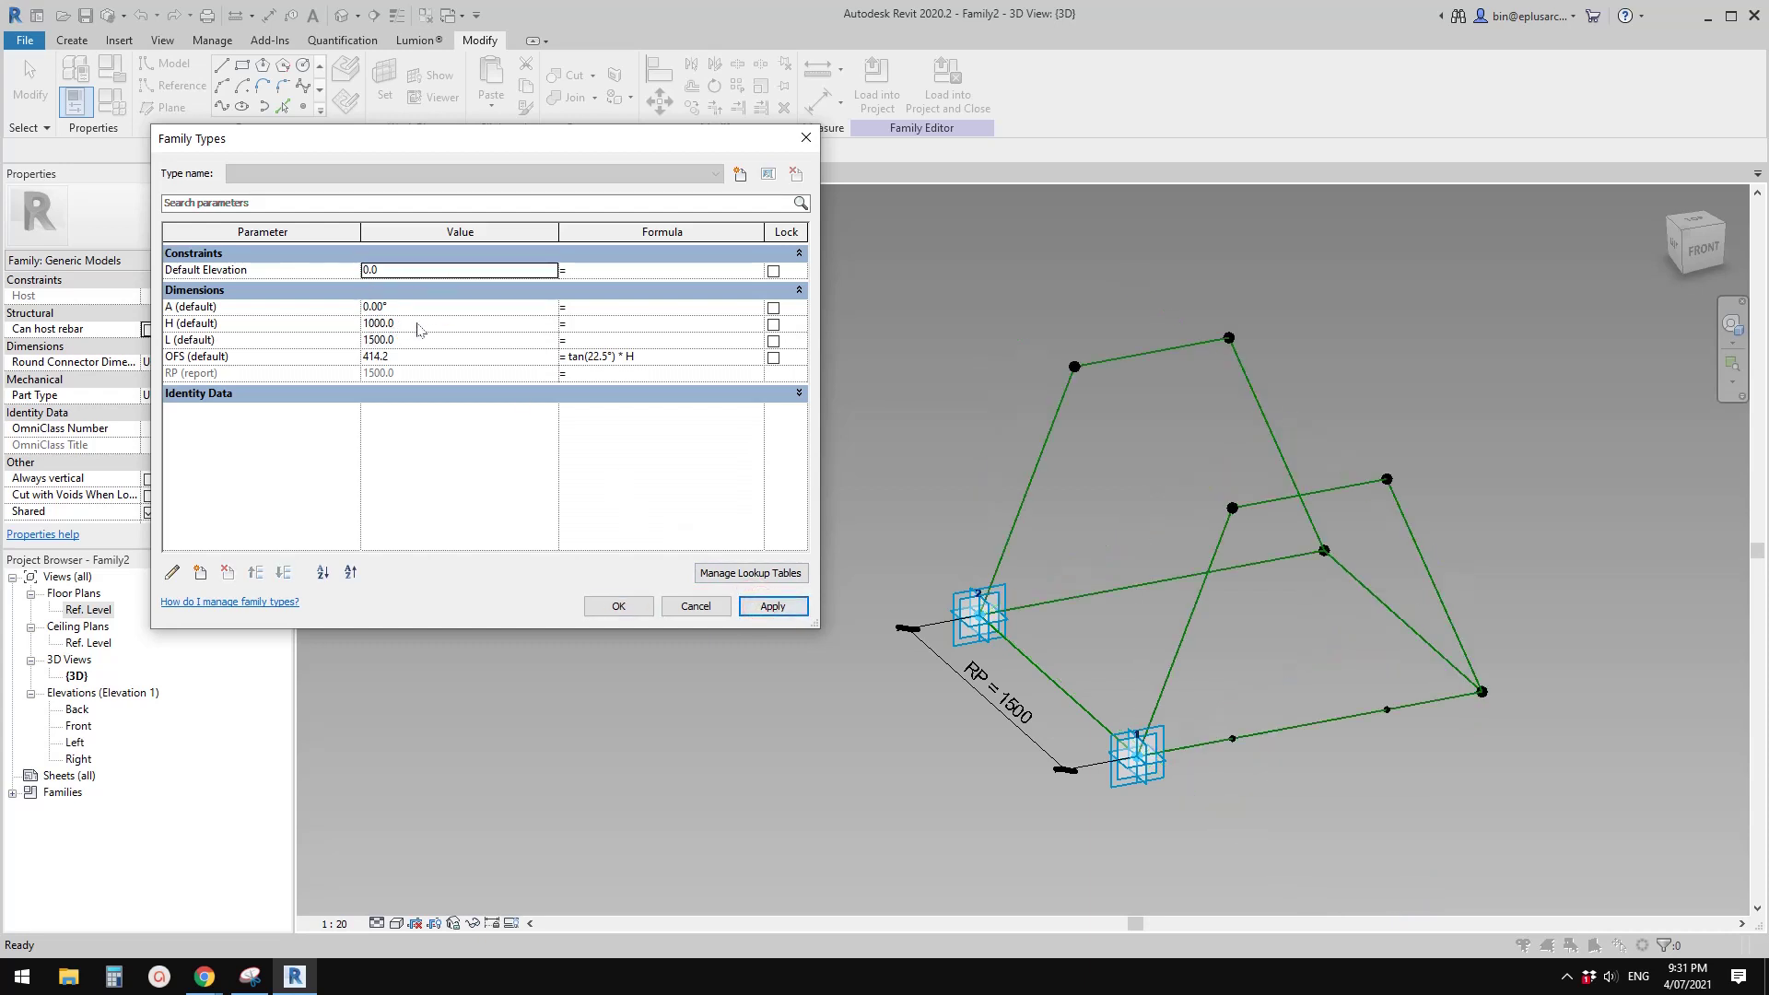
Flex the family's height parameter H by applying 900 and 1200 in turn
left_click(419, 324)
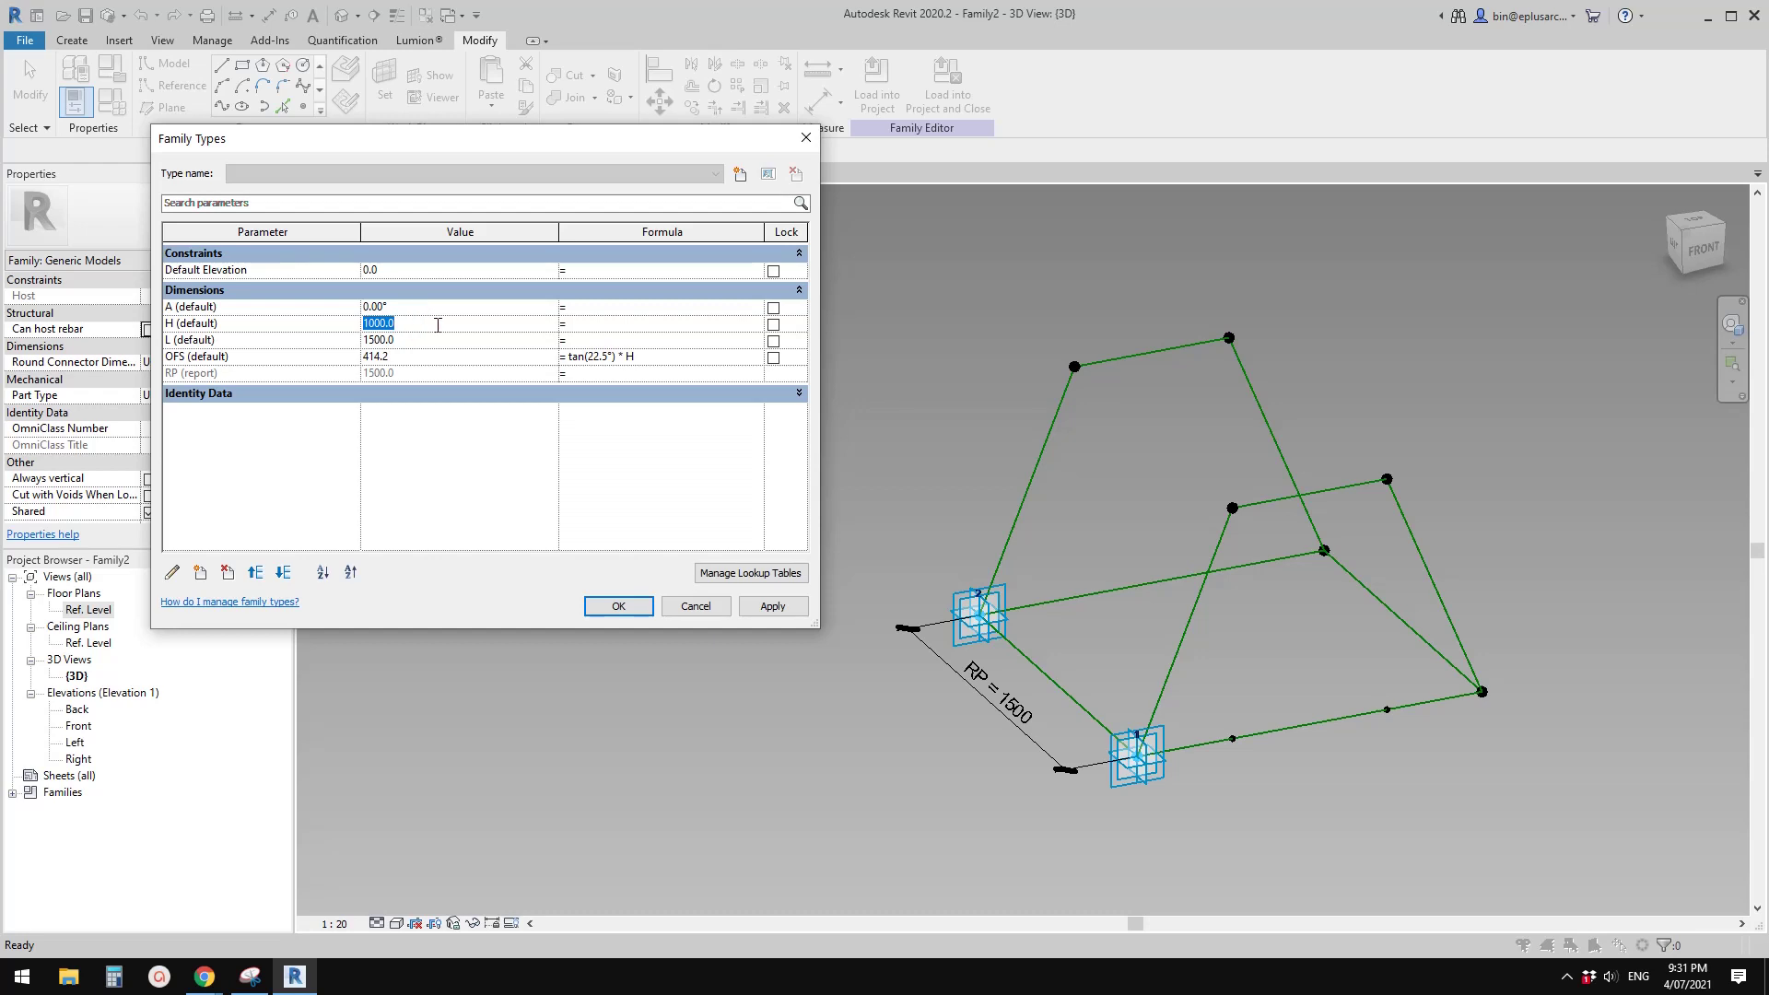
left_click(767, 608)
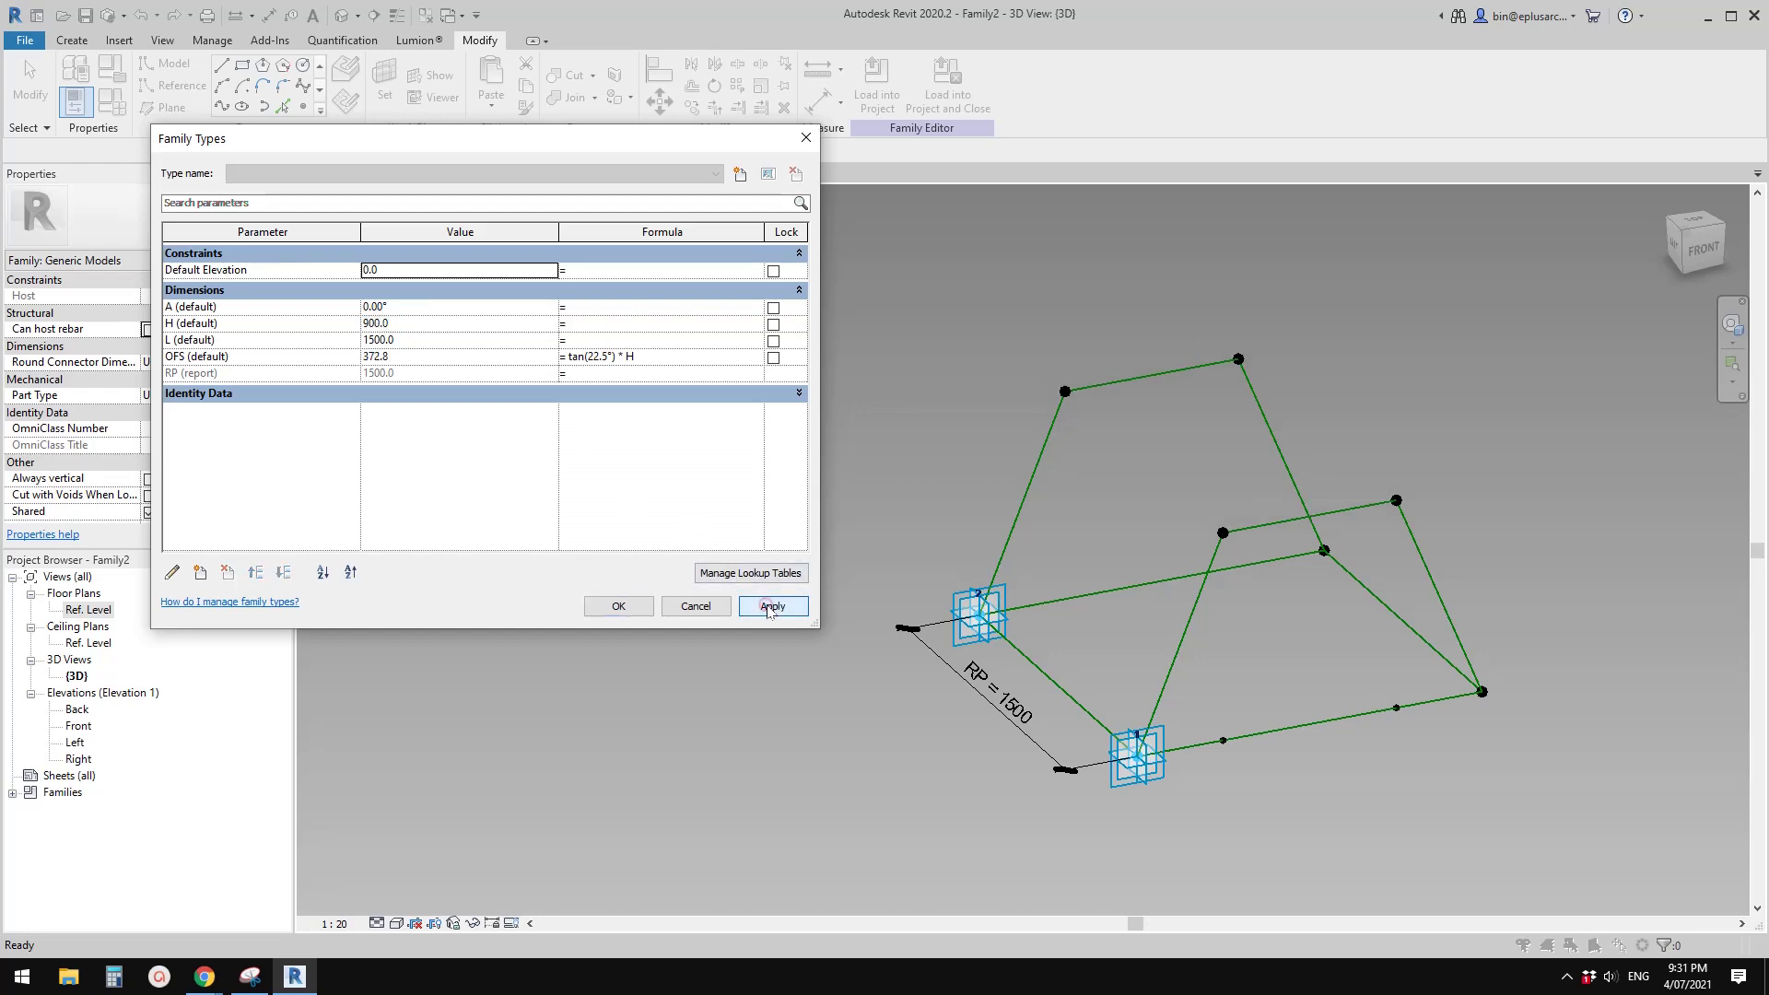
left_click(455, 330)
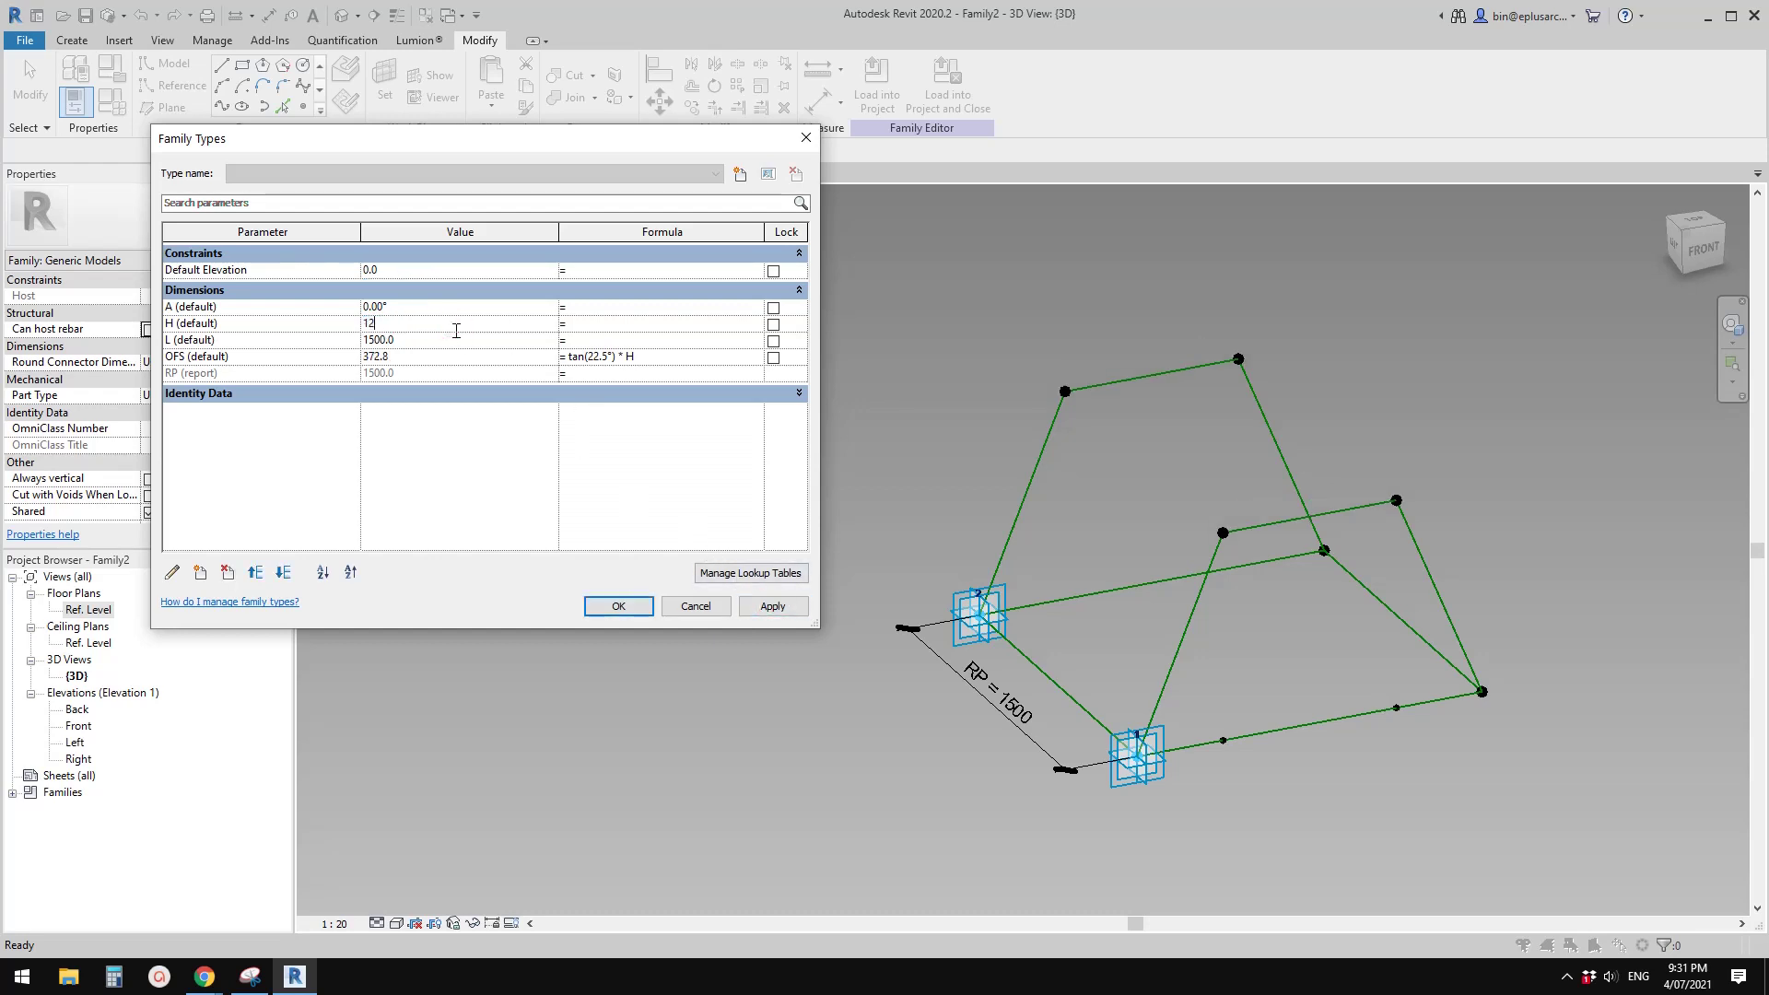
left_click(791, 609)
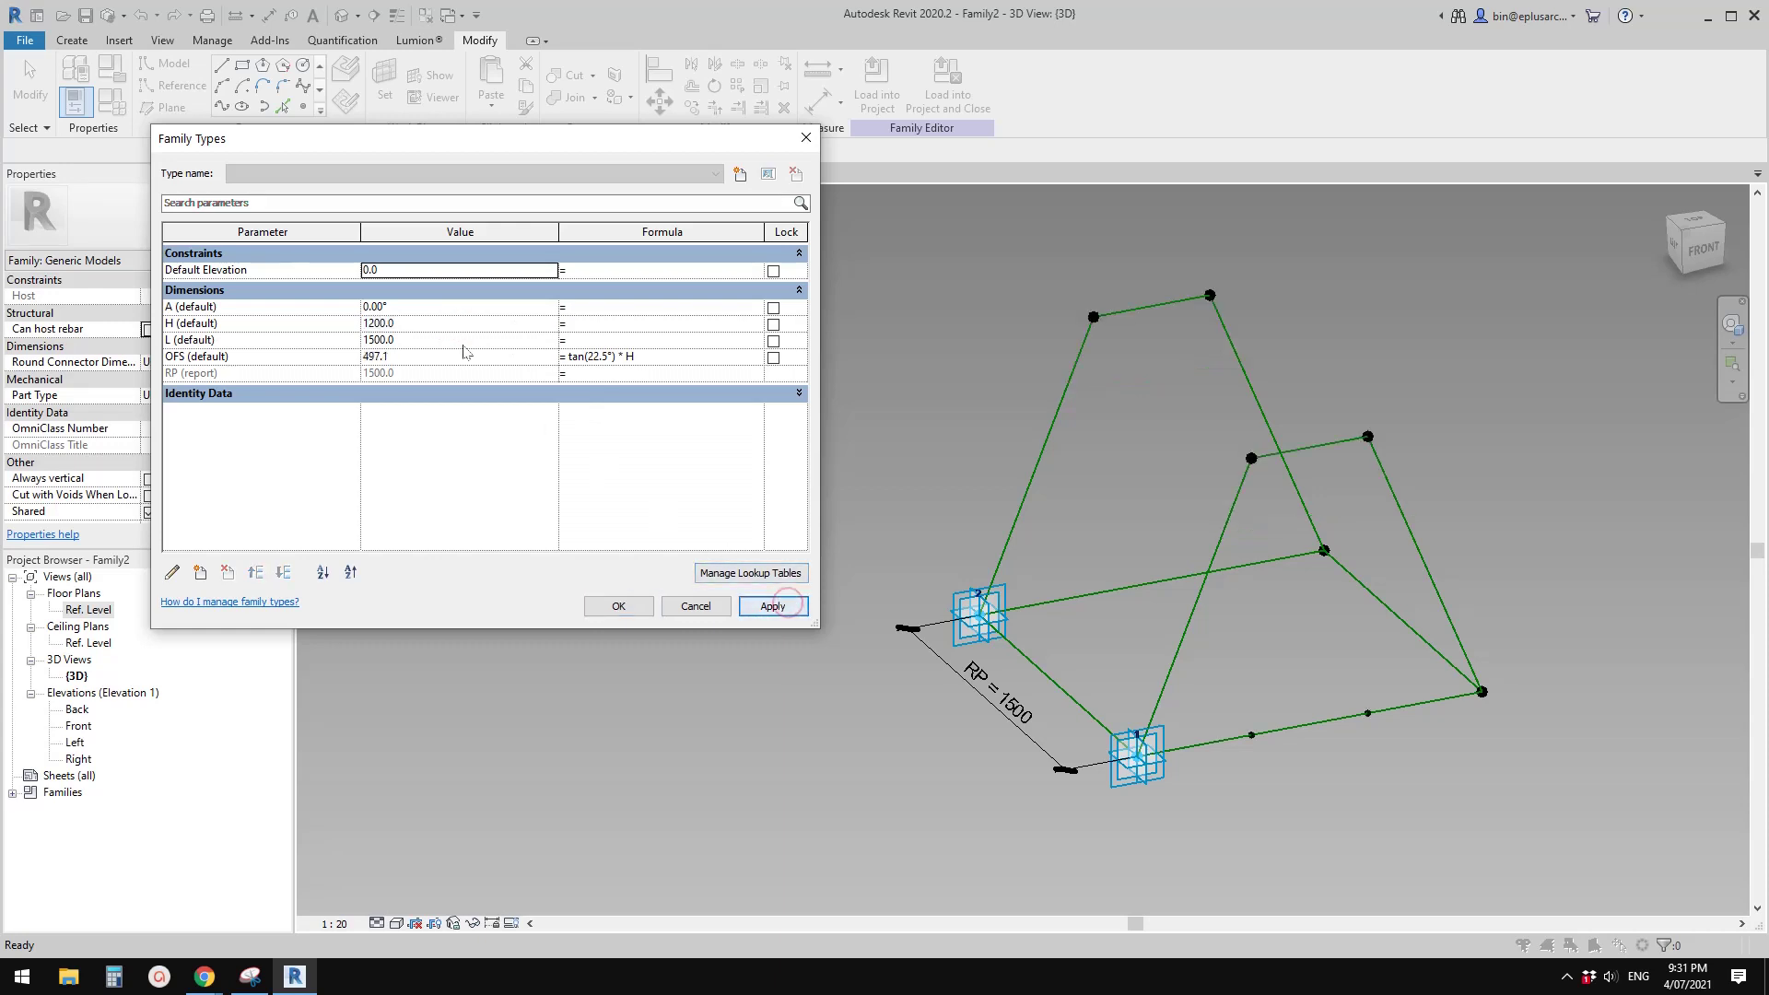
Set the family's length parameter L to 1800 and accept the family type values
left_click(425, 341)
type("1")
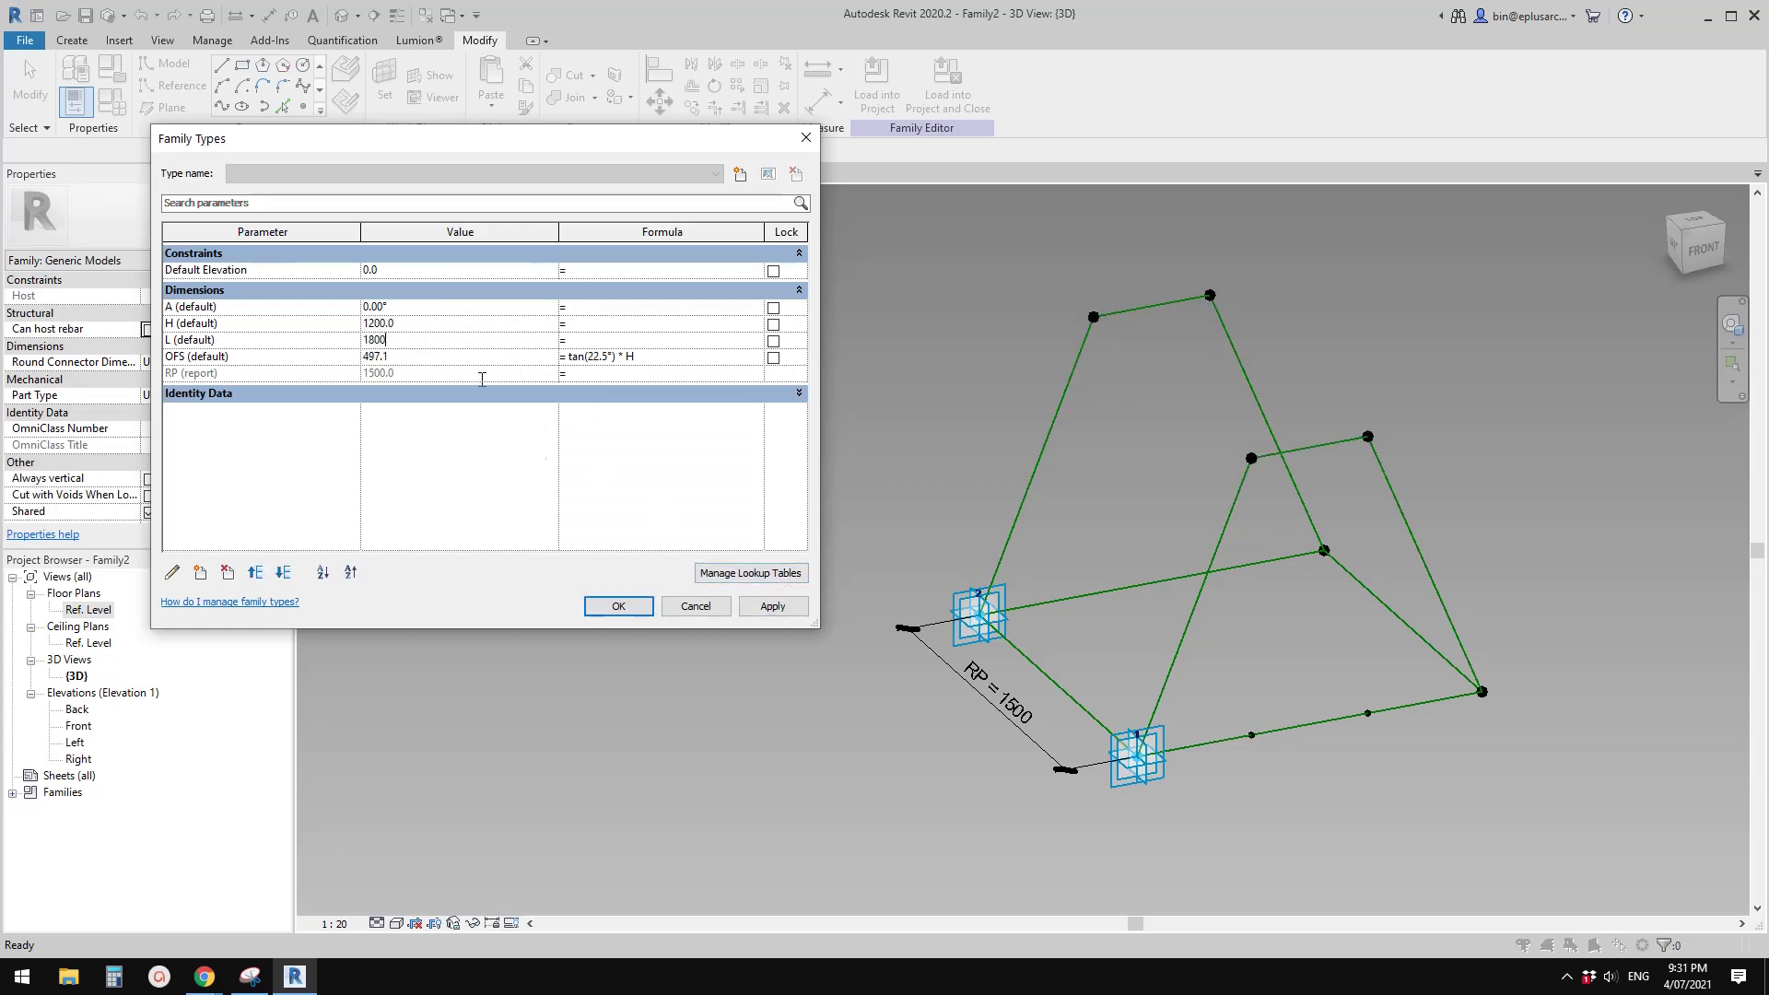
left_click(750, 609)
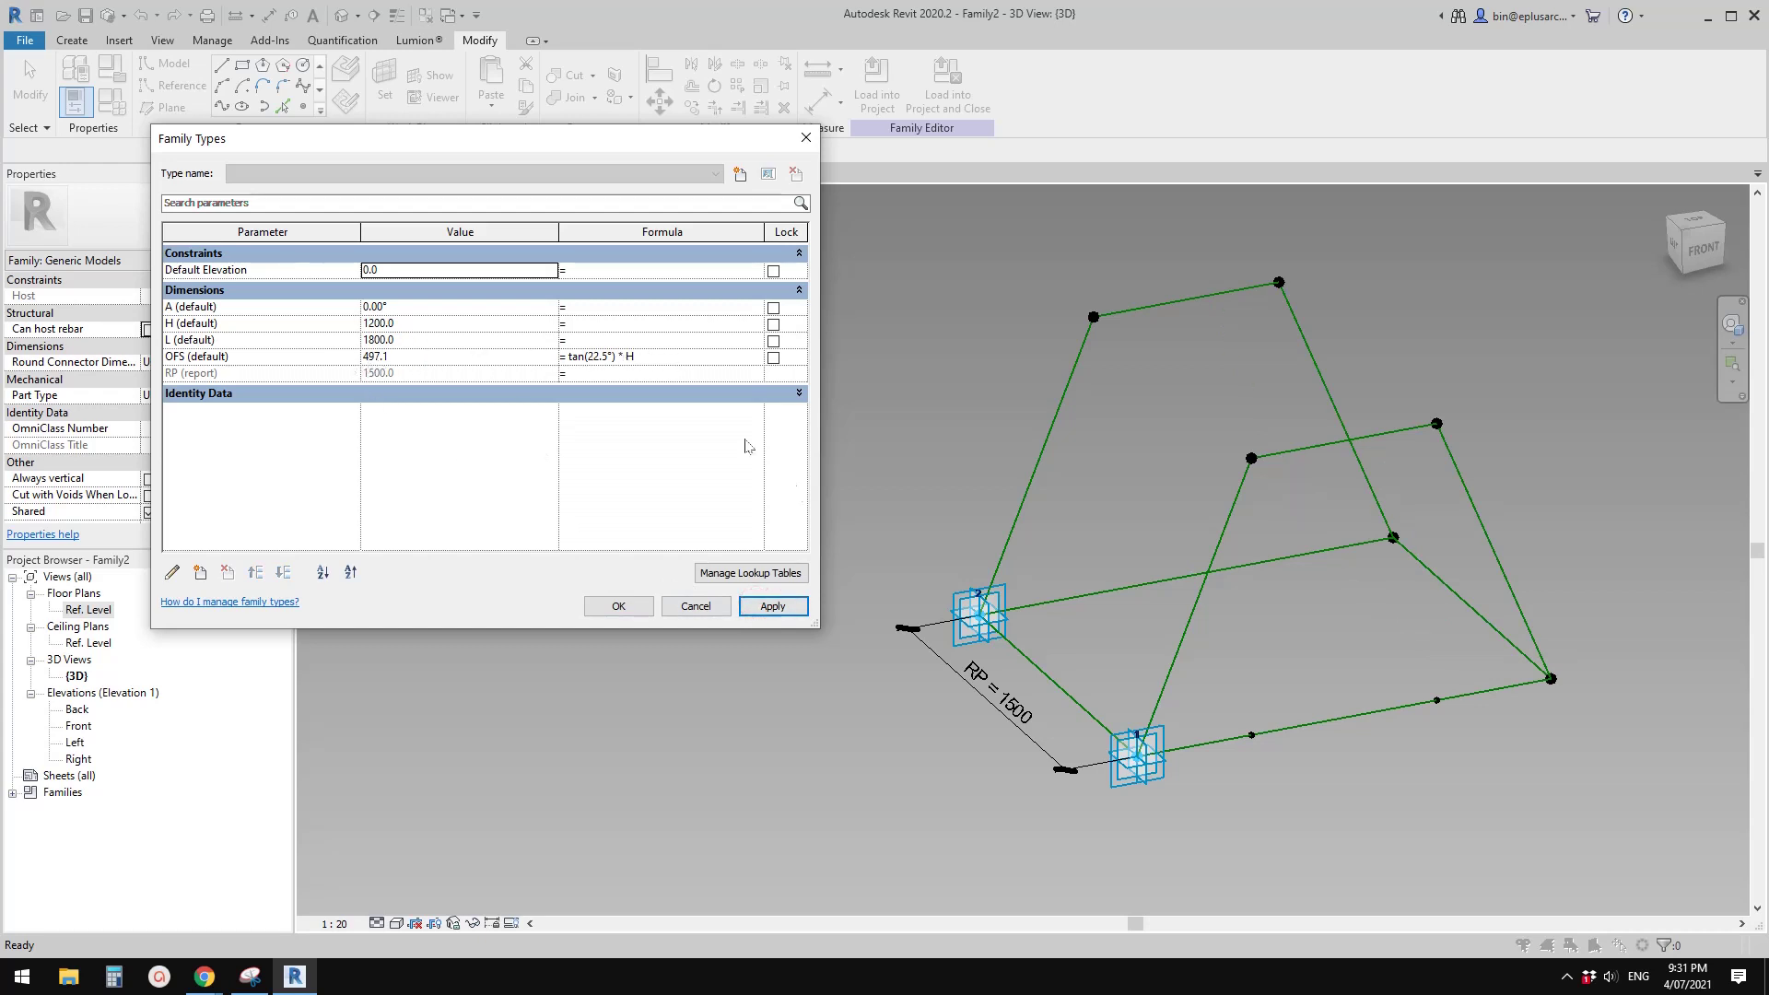
left_click(619, 606)
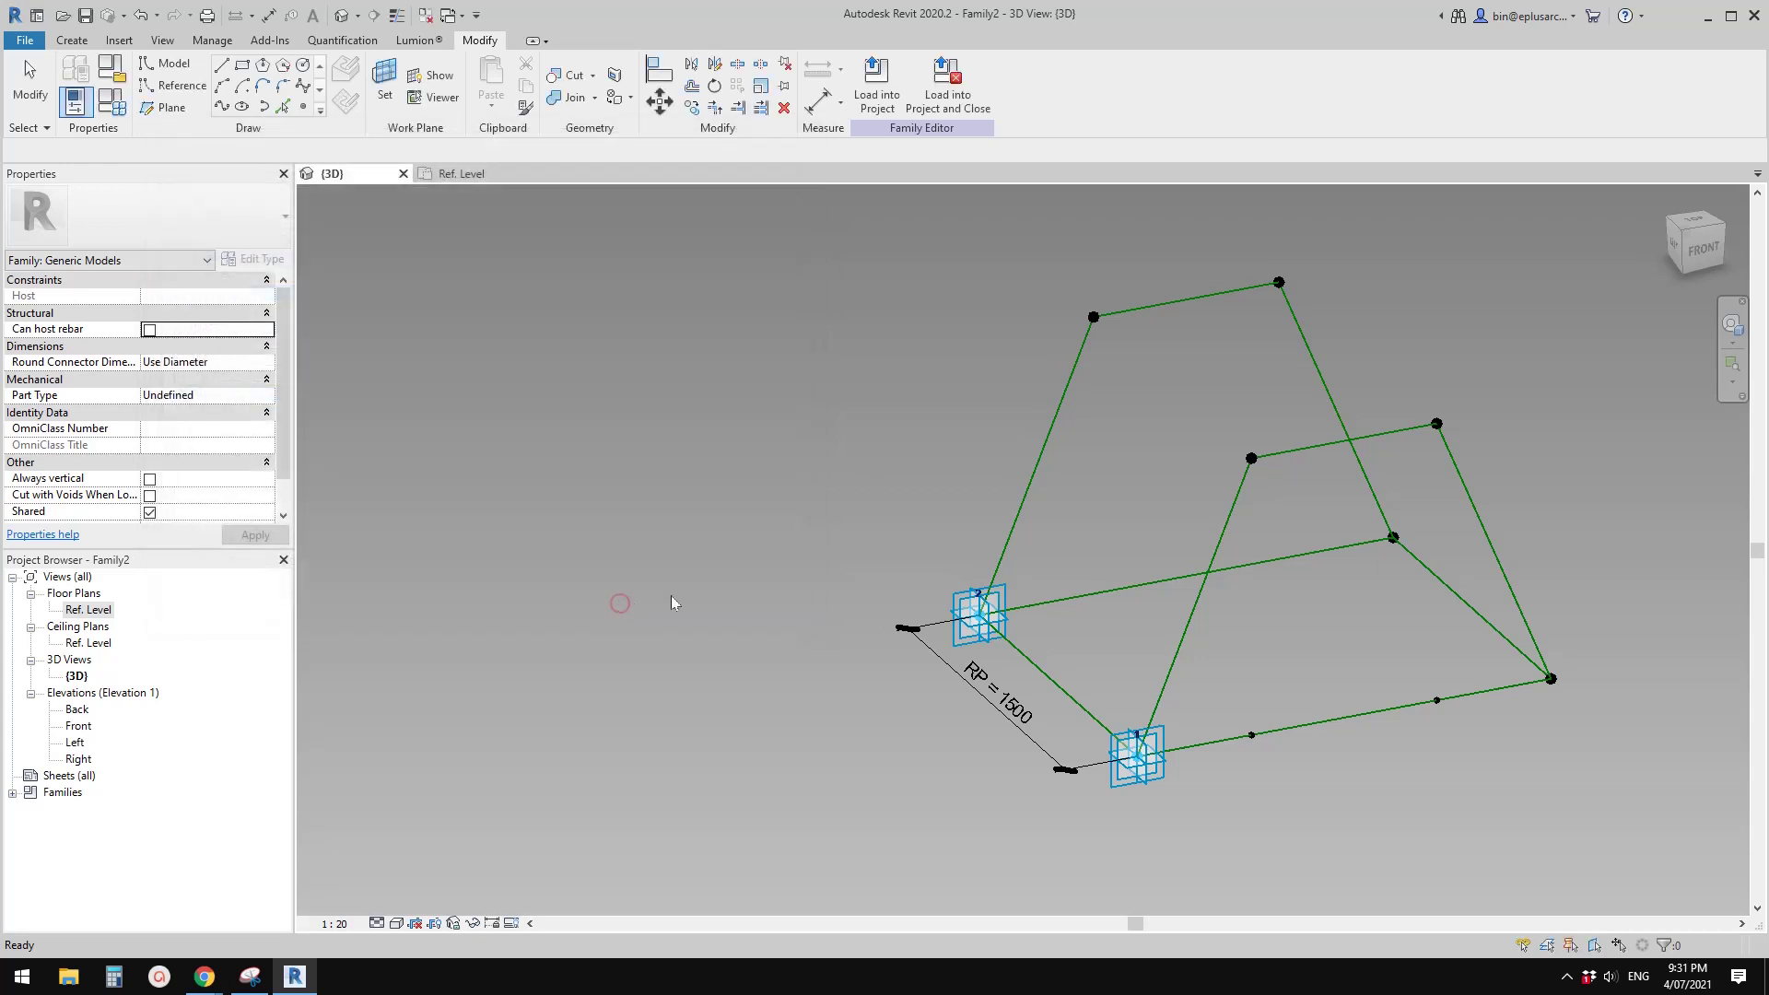
Create a solid extruded form from the four reference lines of the trapezoid at placement point 2
middle_click_drag(620, 600, 1172, 444, "shift")
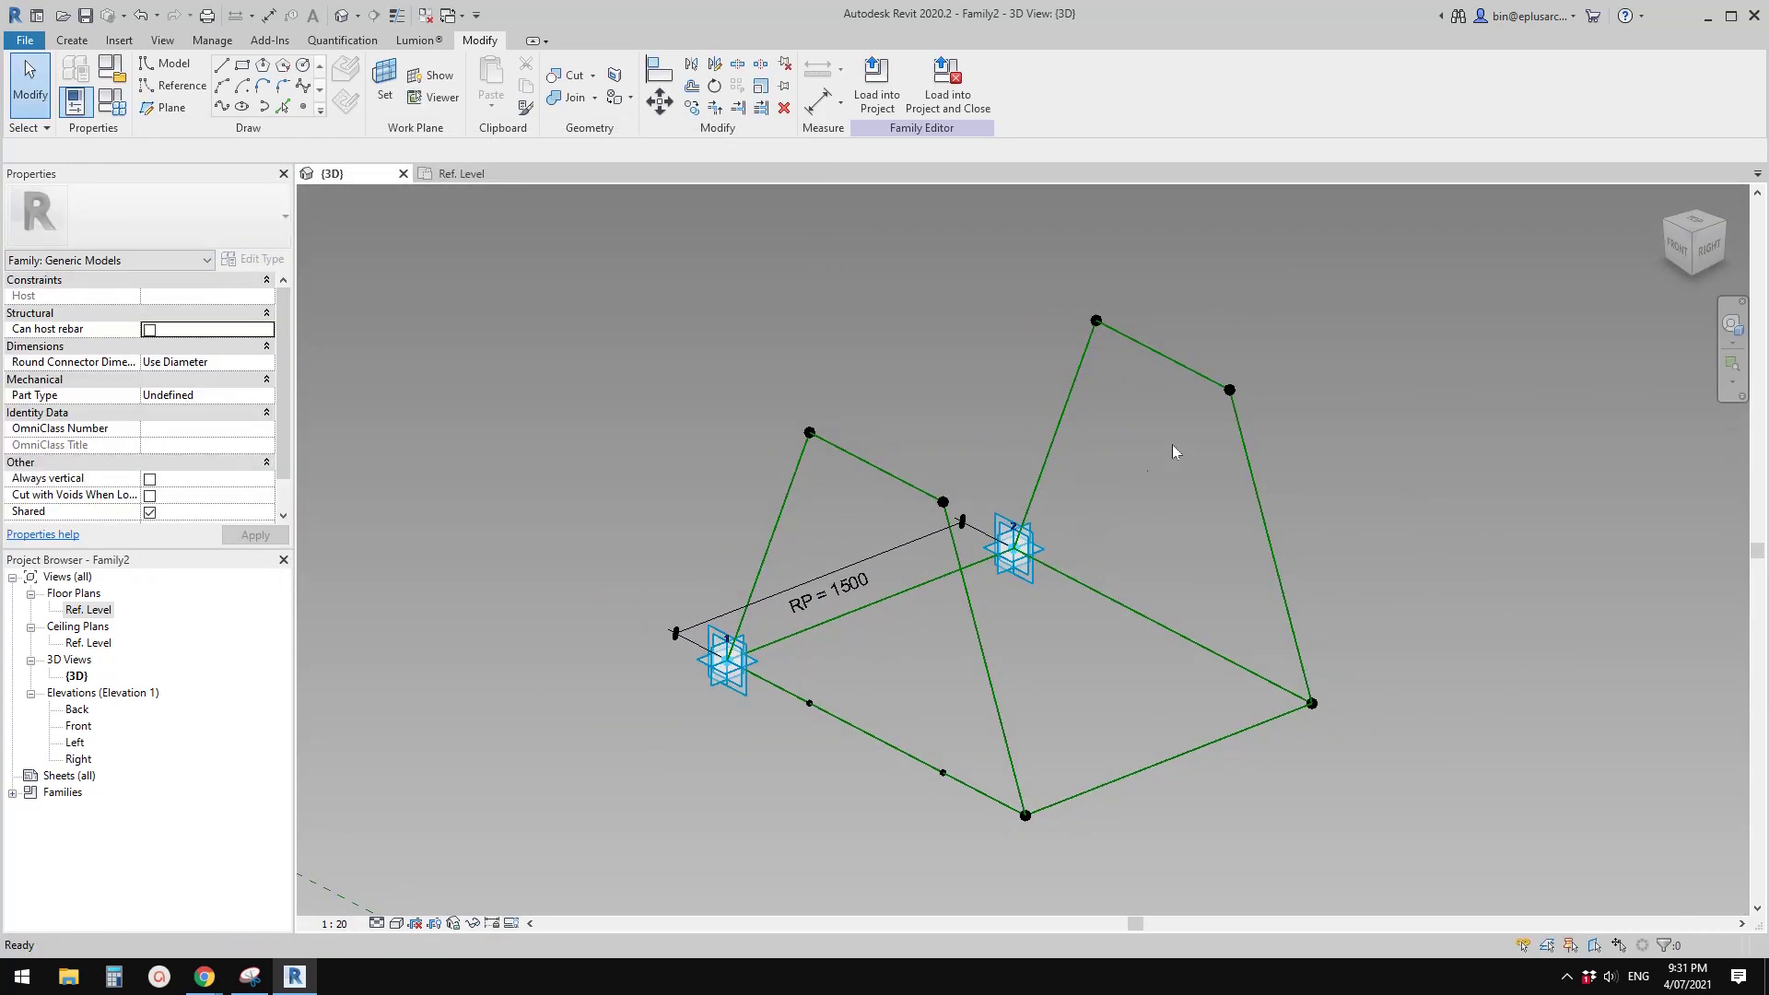
key("Tab")
left_click(1206, 381)
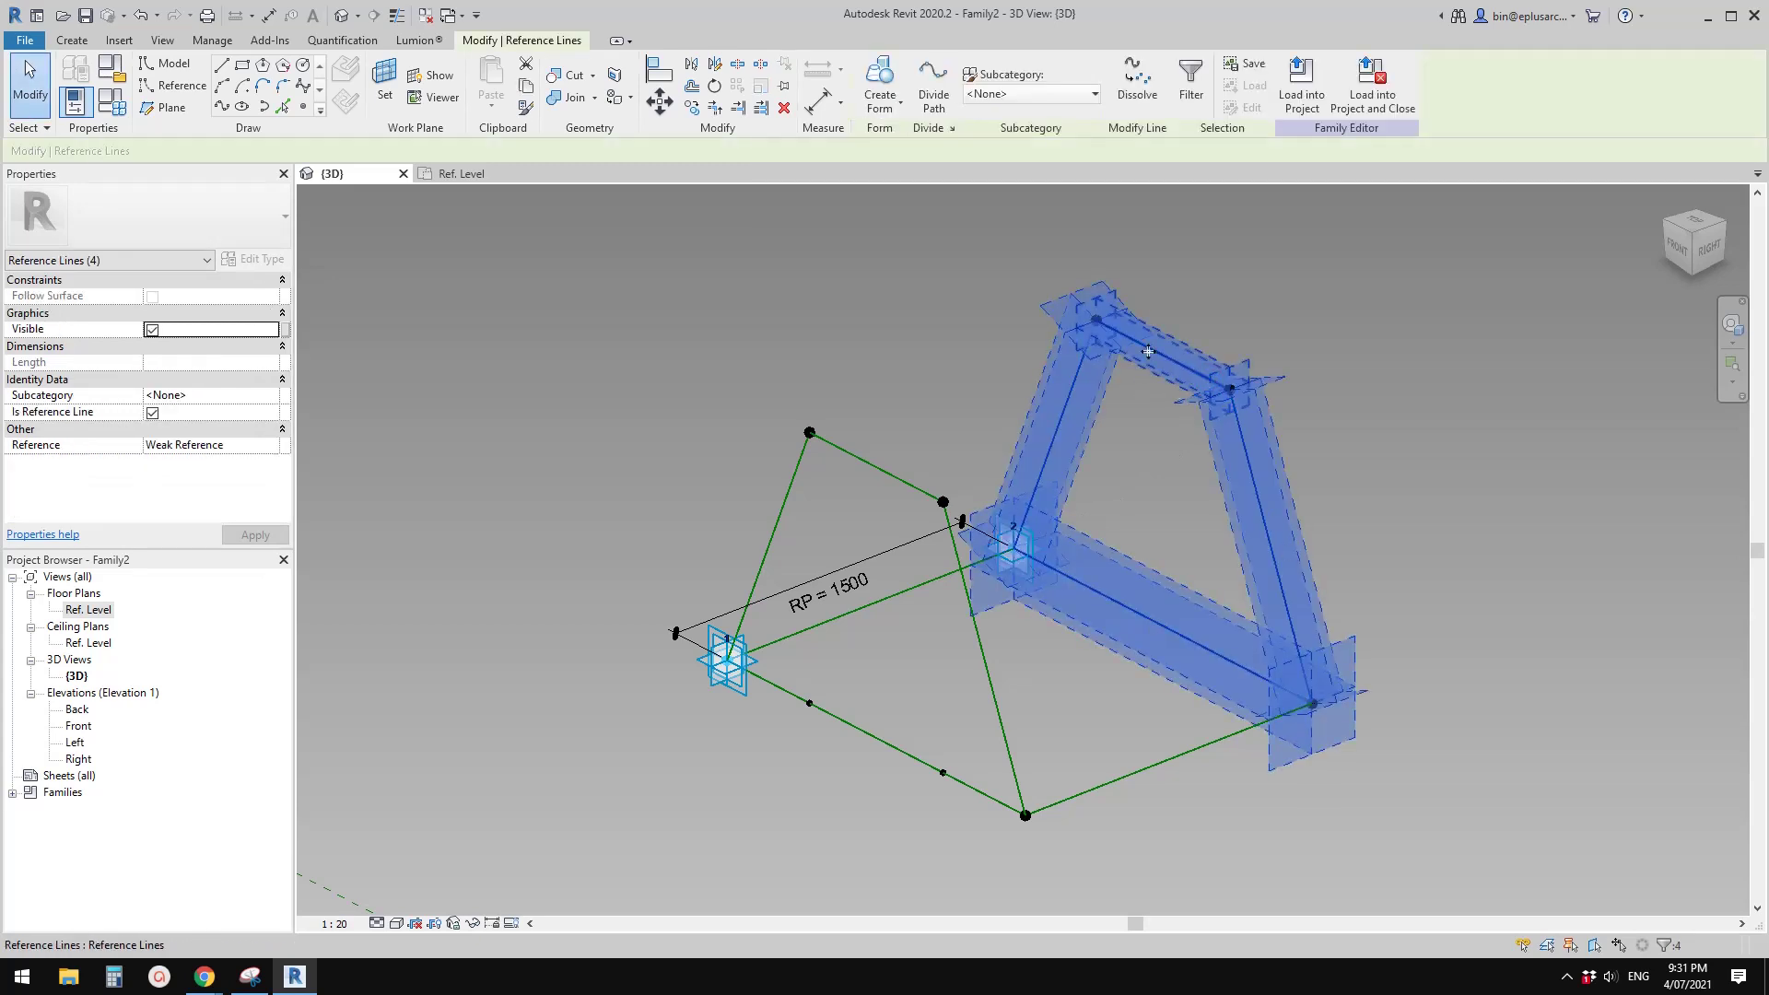
left_click(880, 90)
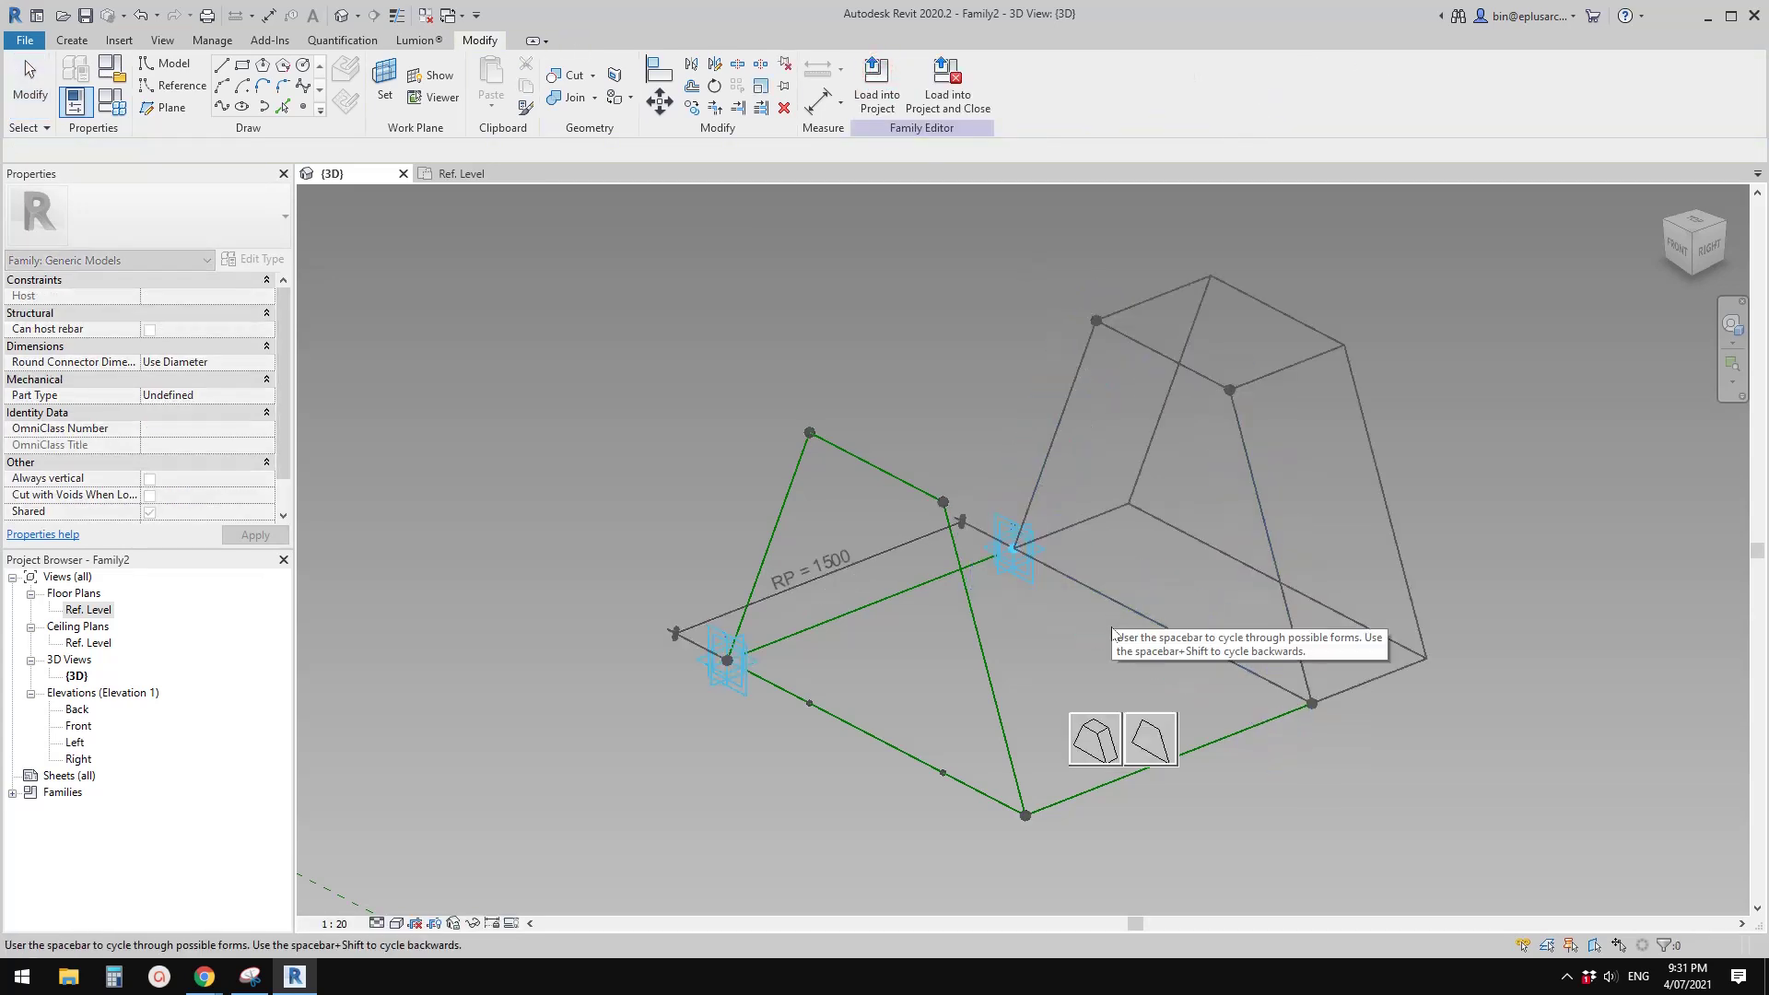
left_click(1097, 744)
middle_click_drag(1058, 638, 1152, 630, "shift")
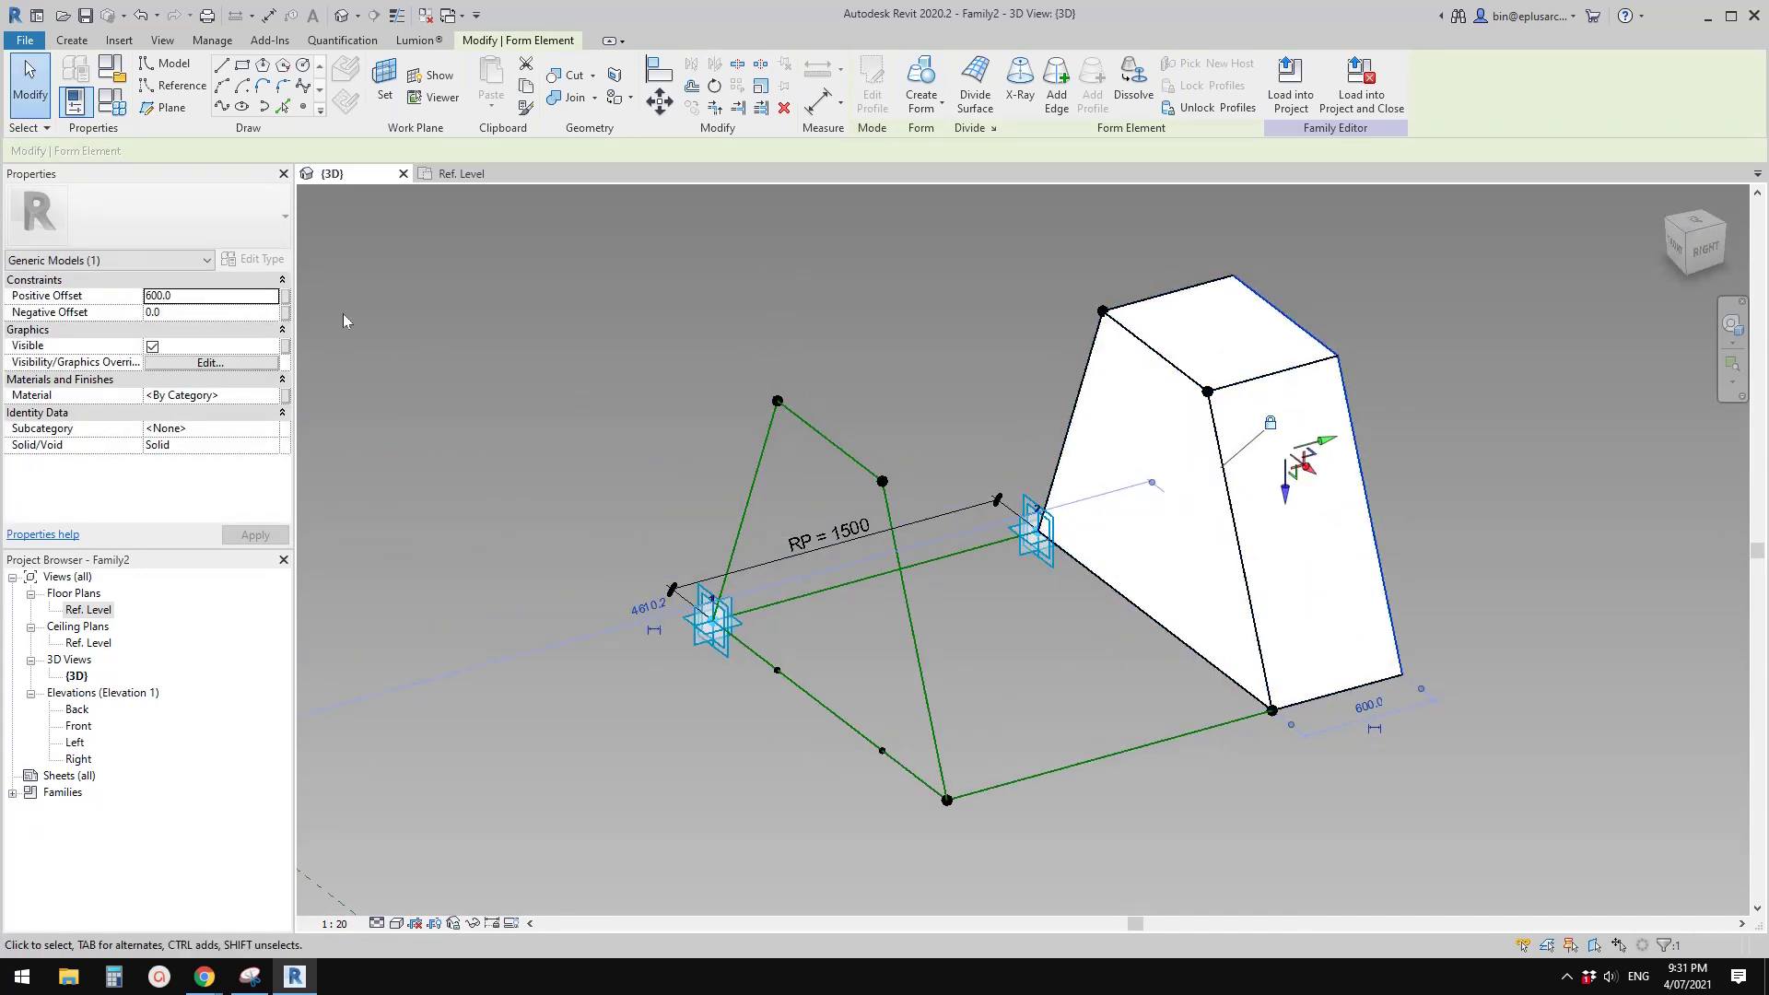
Set the positive offset of the trapezoidal solid form to 50
left_click(211, 297)
type("50")
key("Return")
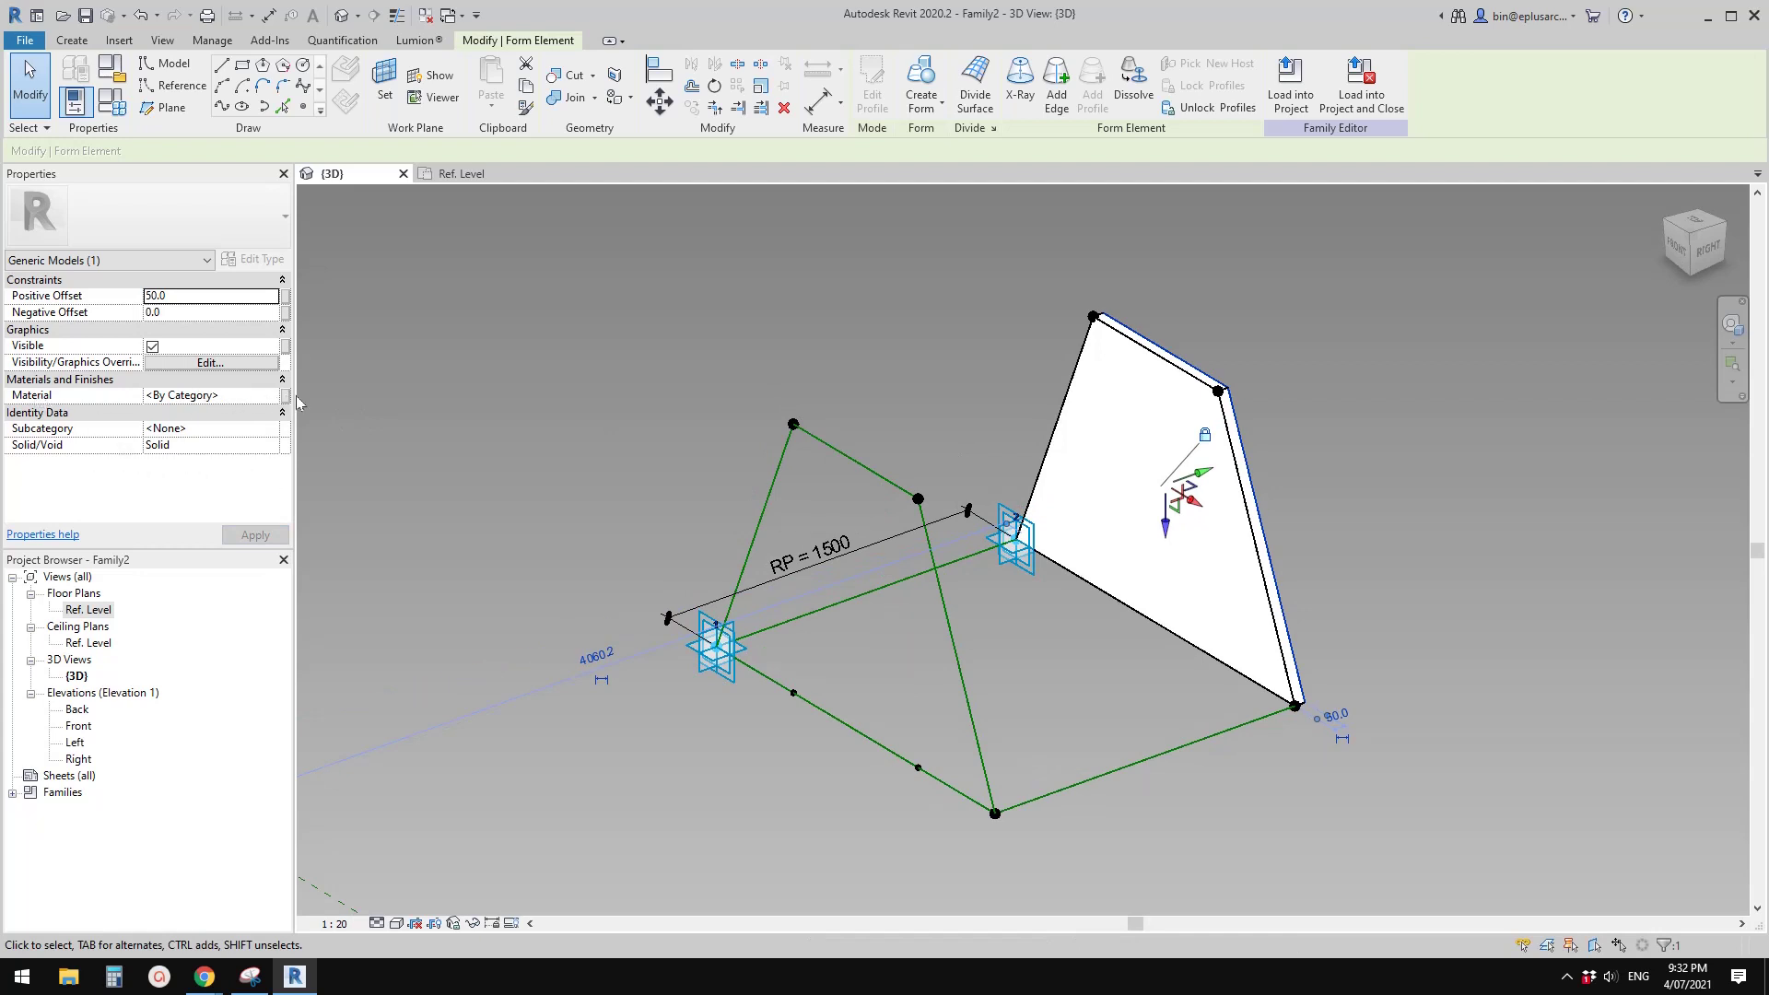
middle_click_drag(737, 456, 754, 405)
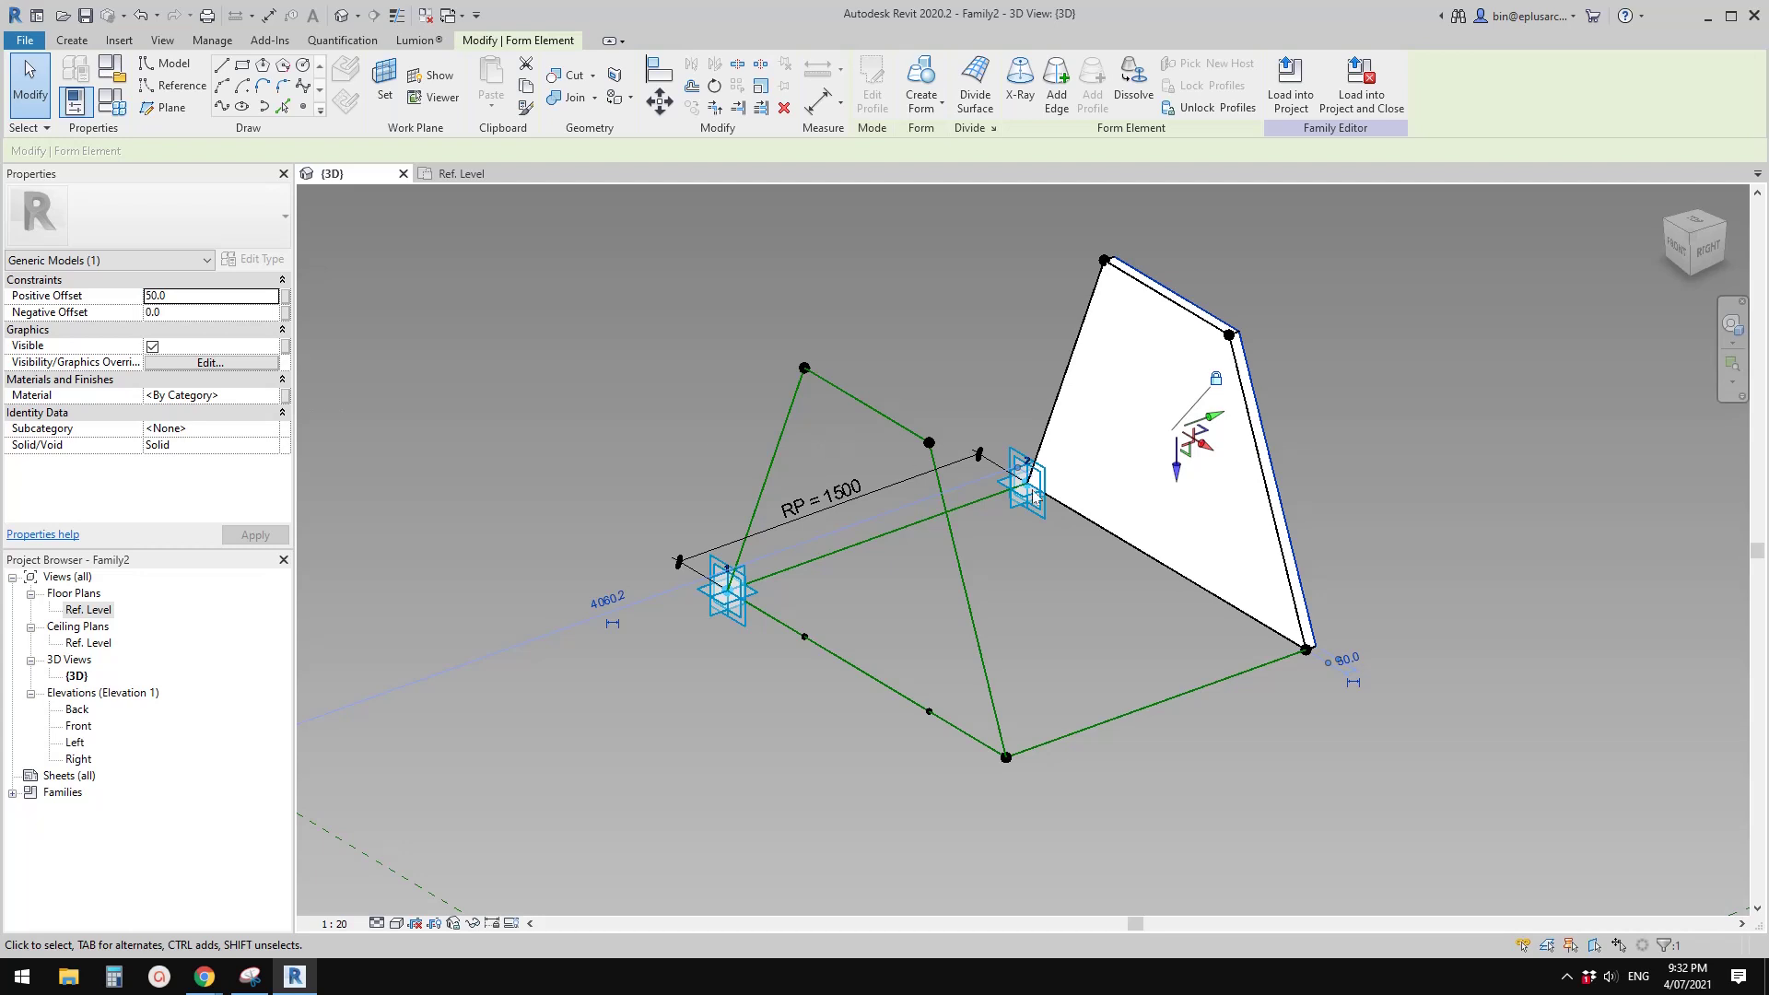
Create a solid form from the trapezoid reference lines at placement point 1, with positive offset 0 and negative offset 50
middle_click_drag(1032, 491, 1024, 483)
key("Tab")
left_click(900, 419)
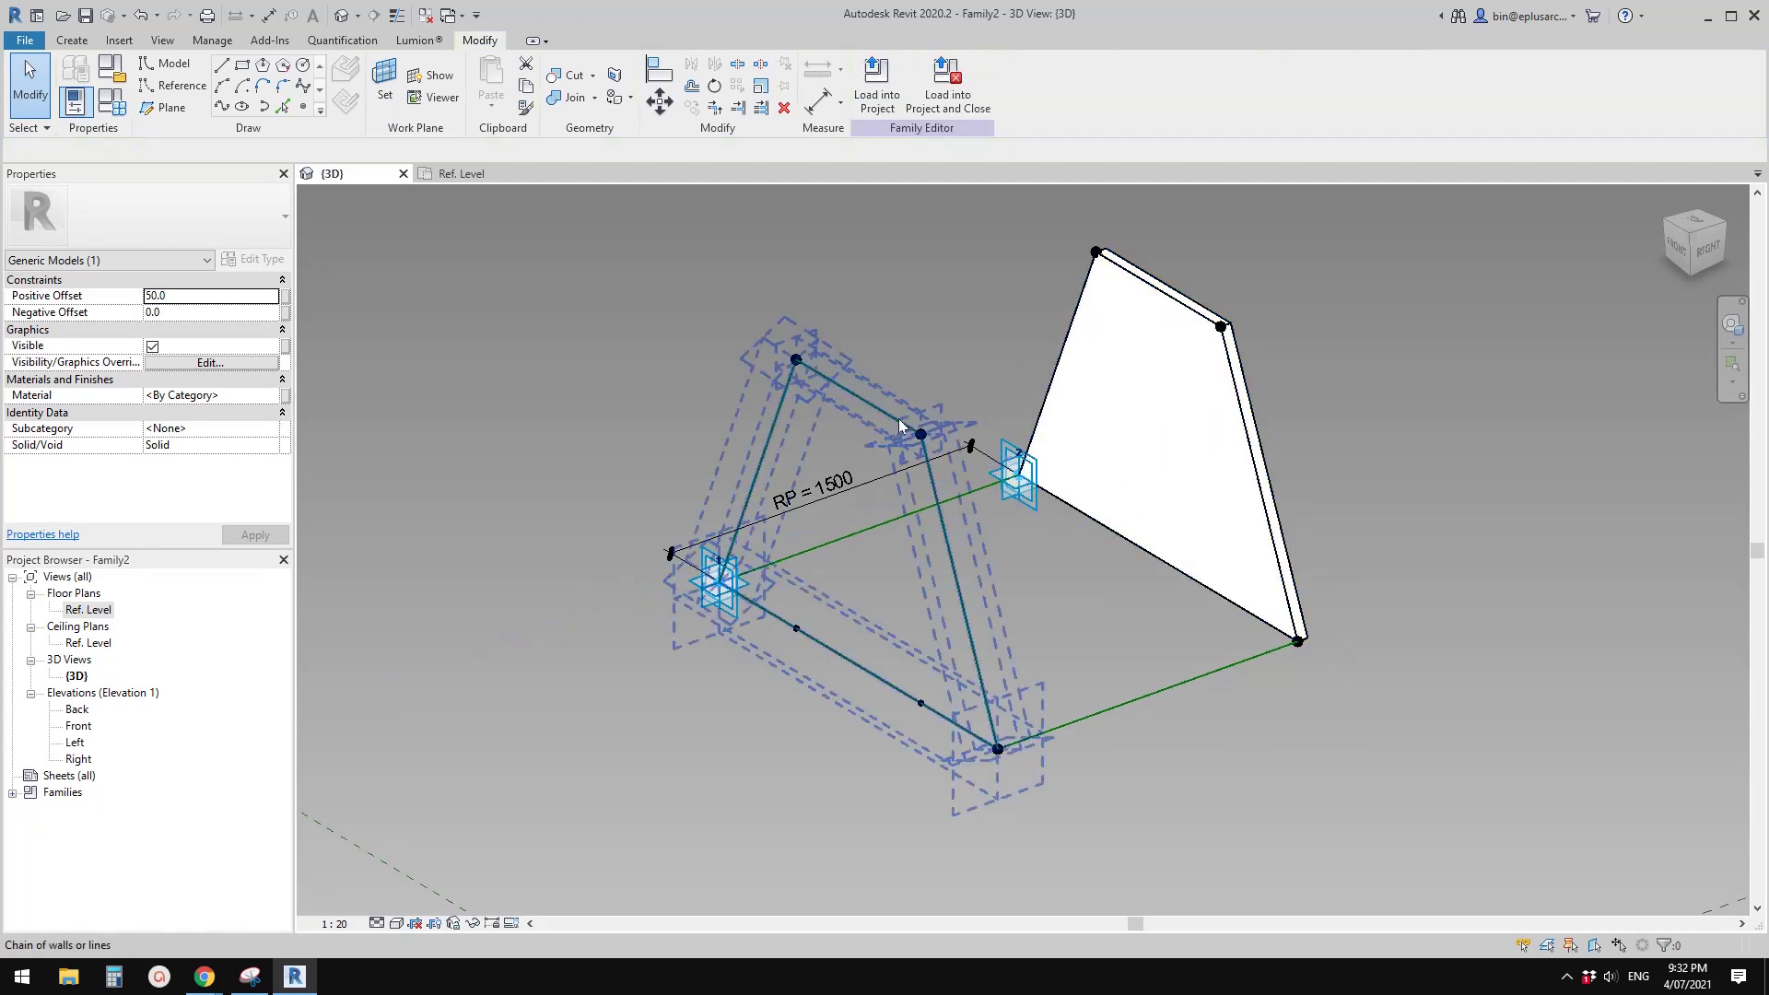
left_click(892, 419)
left_click(877, 83)
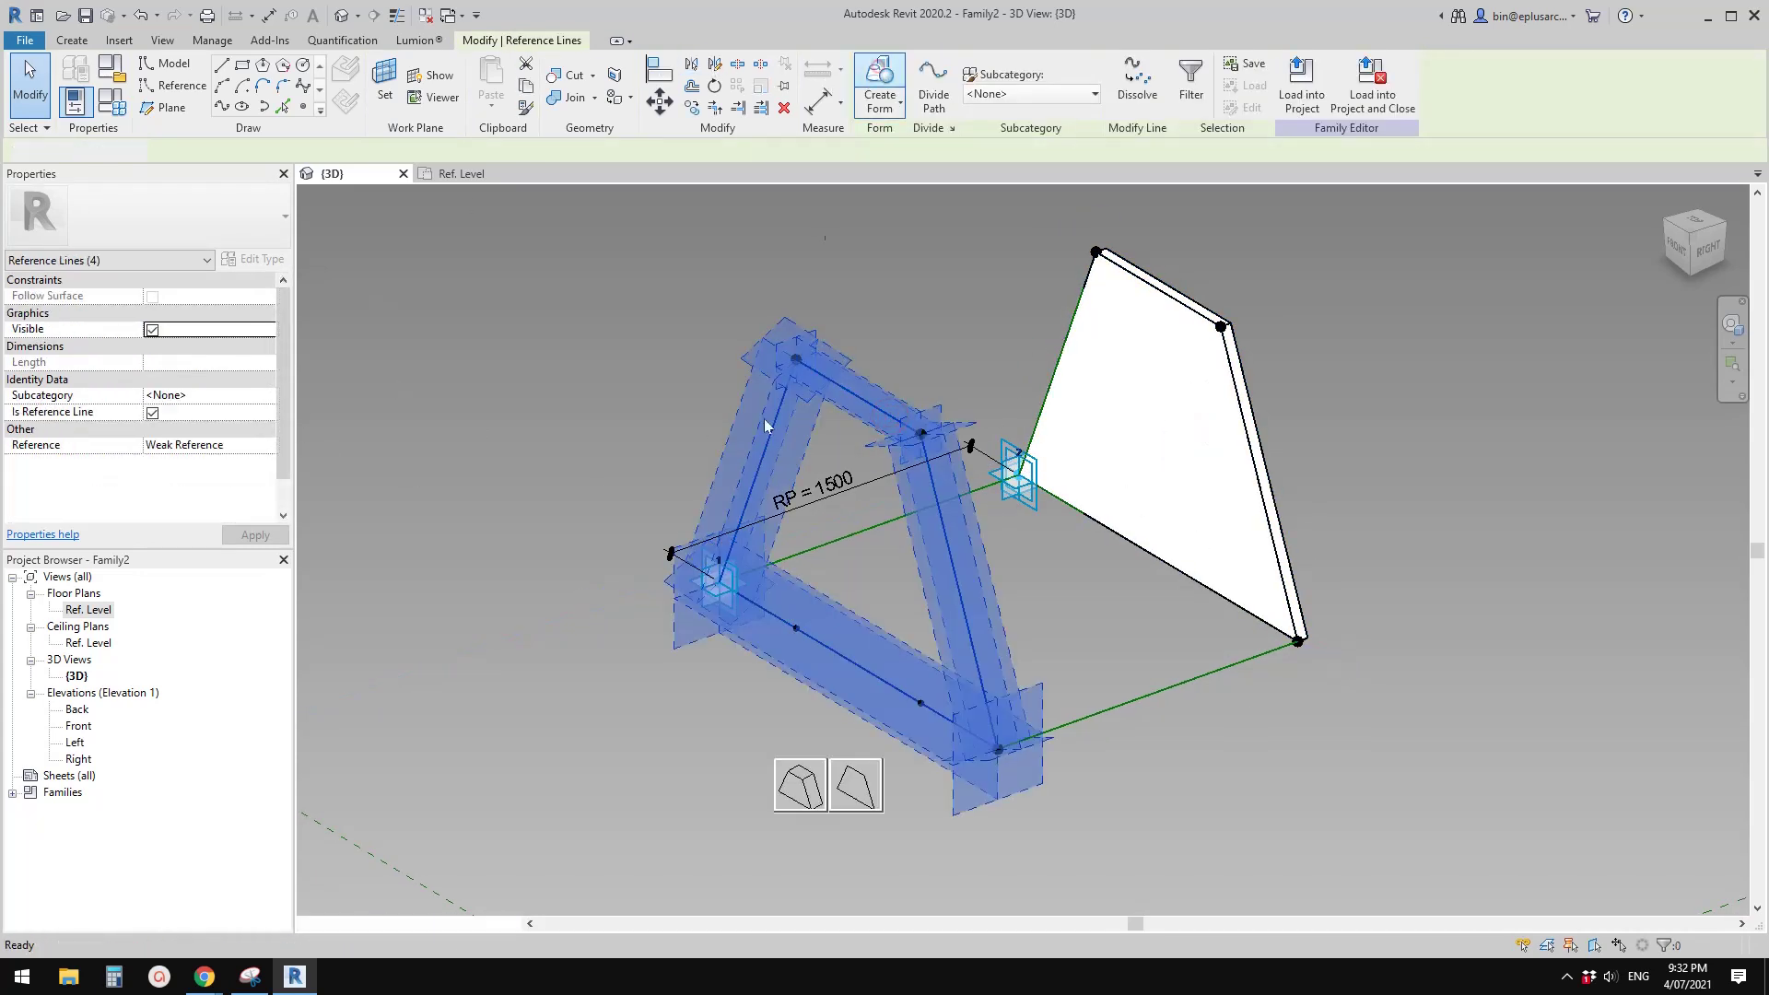
left_click(815, 790)
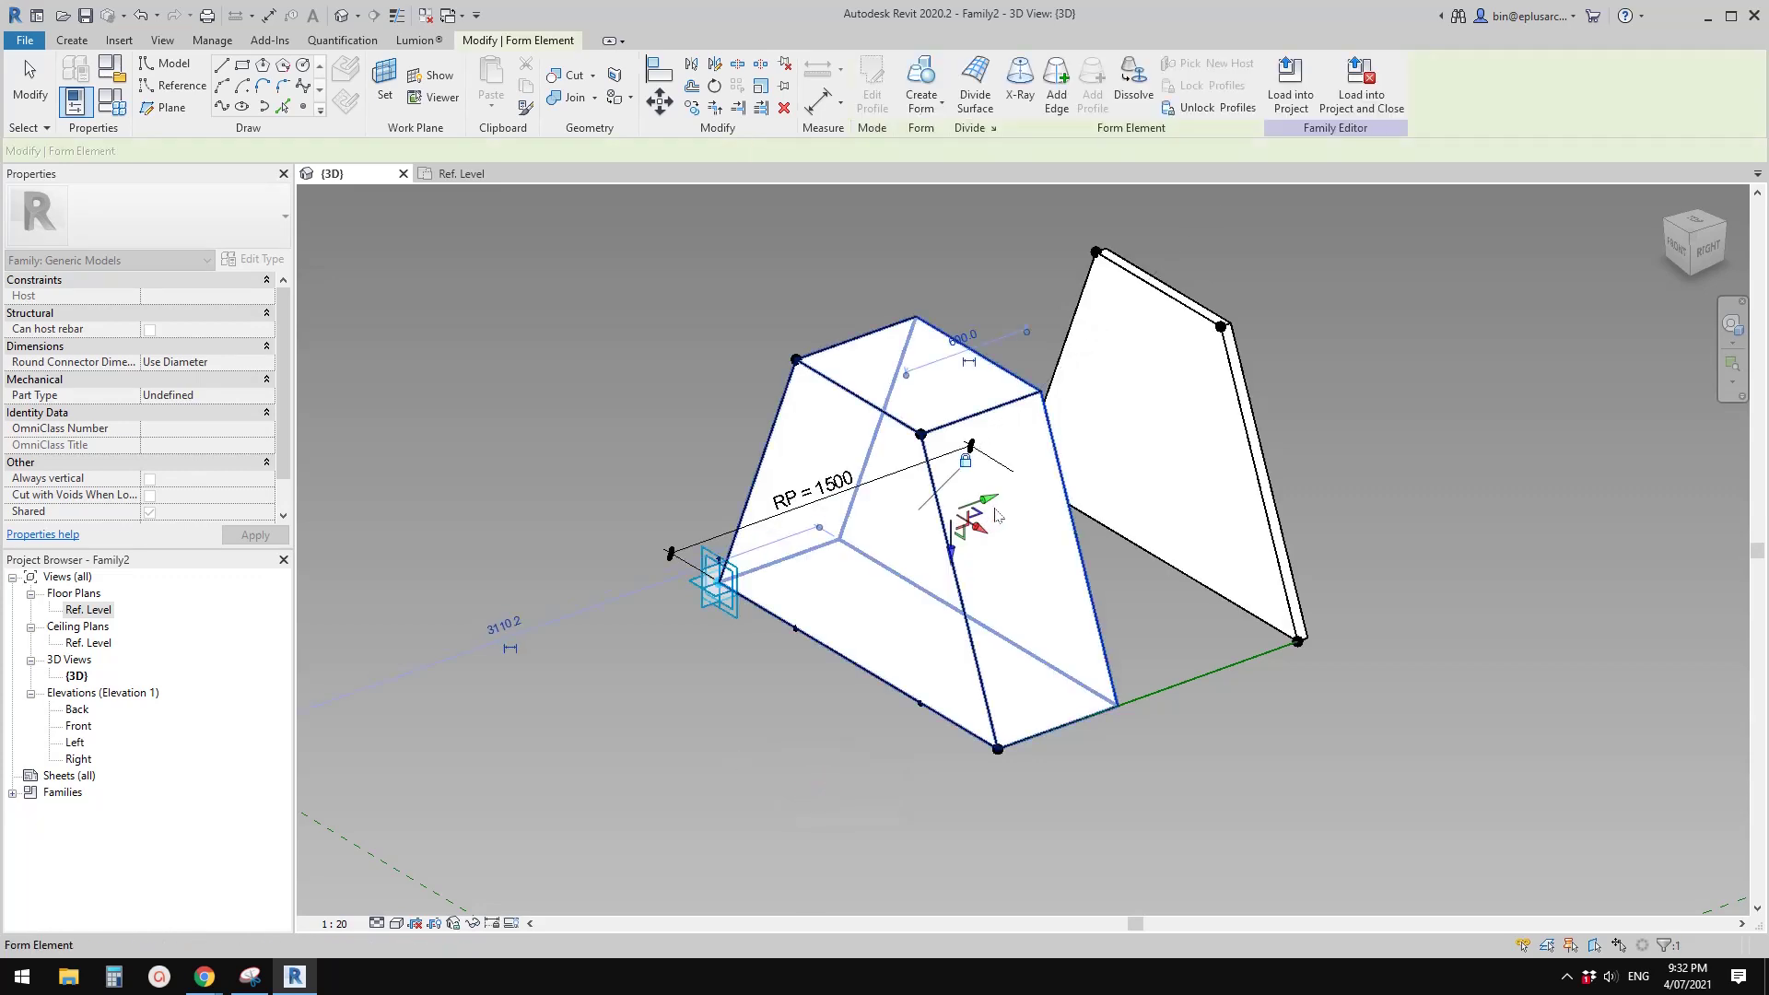
left_click(210, 297)
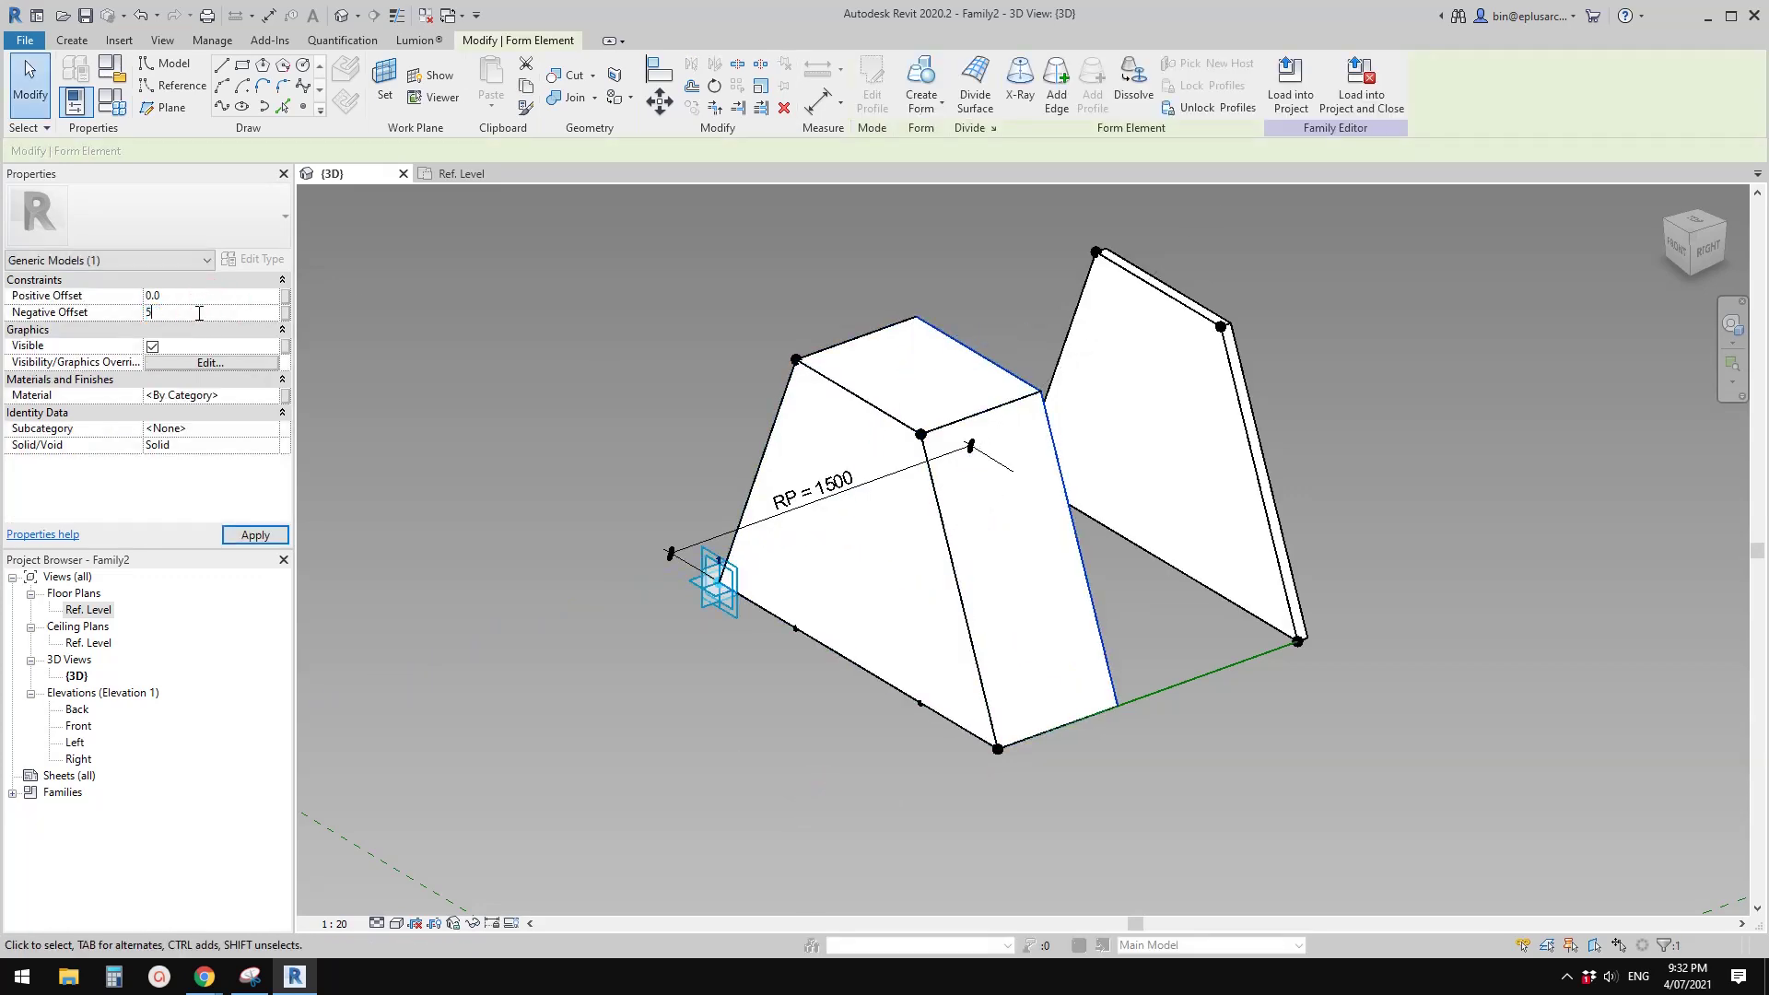
middle_click_drag(898, 412, 1192, 225, "shift")
left_click(1175, 722)
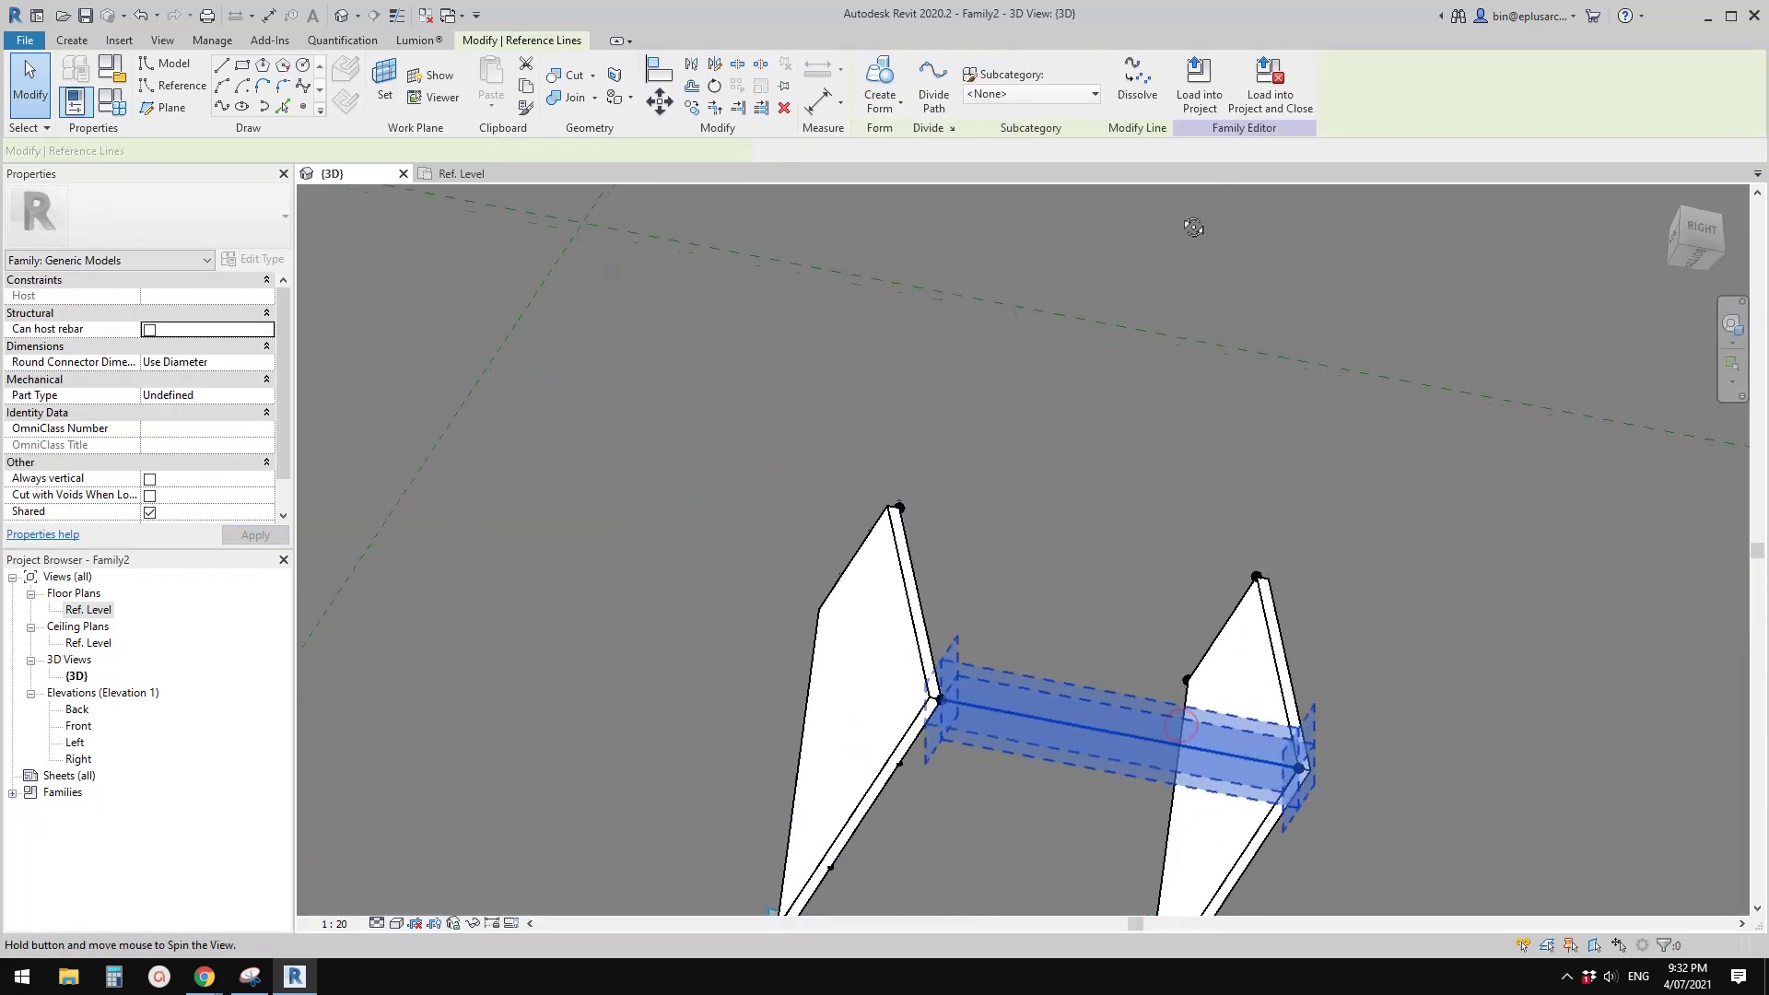
middle_click_drag(1225, 811, 1194, 505)
key("Escape")
left_click(1011, 677)
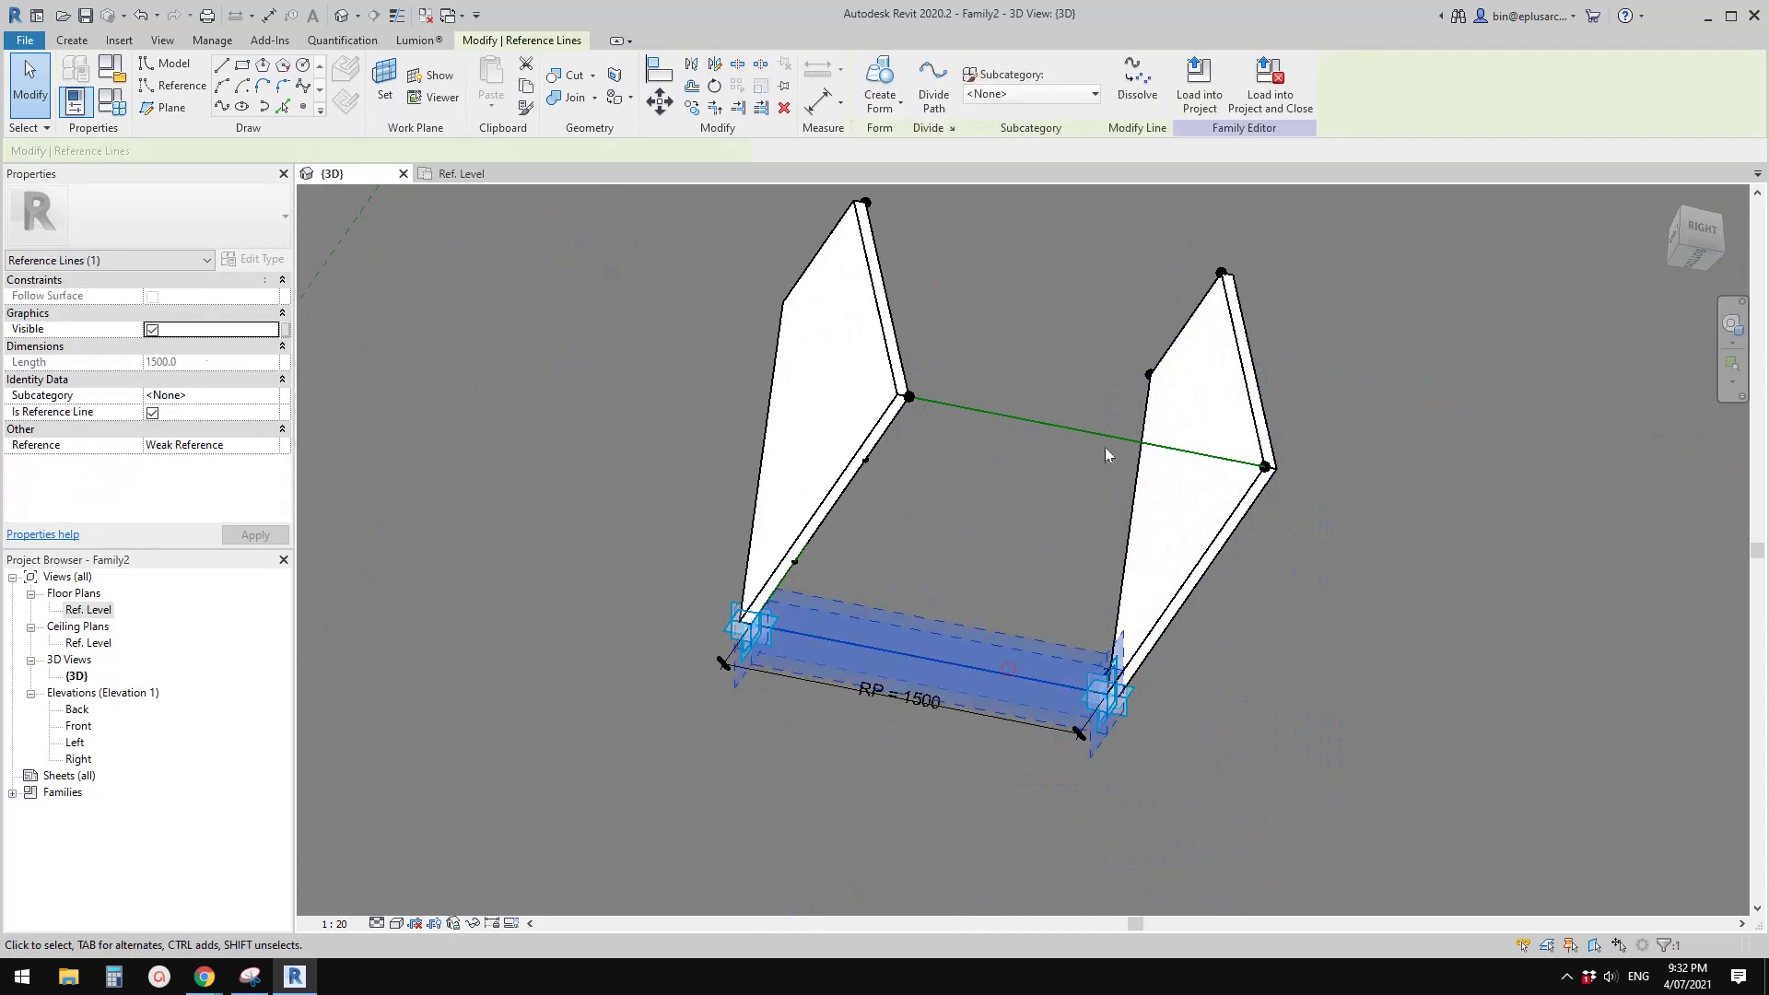
left_click(1106, 440, "ctrl")
left_click(1279, 601)
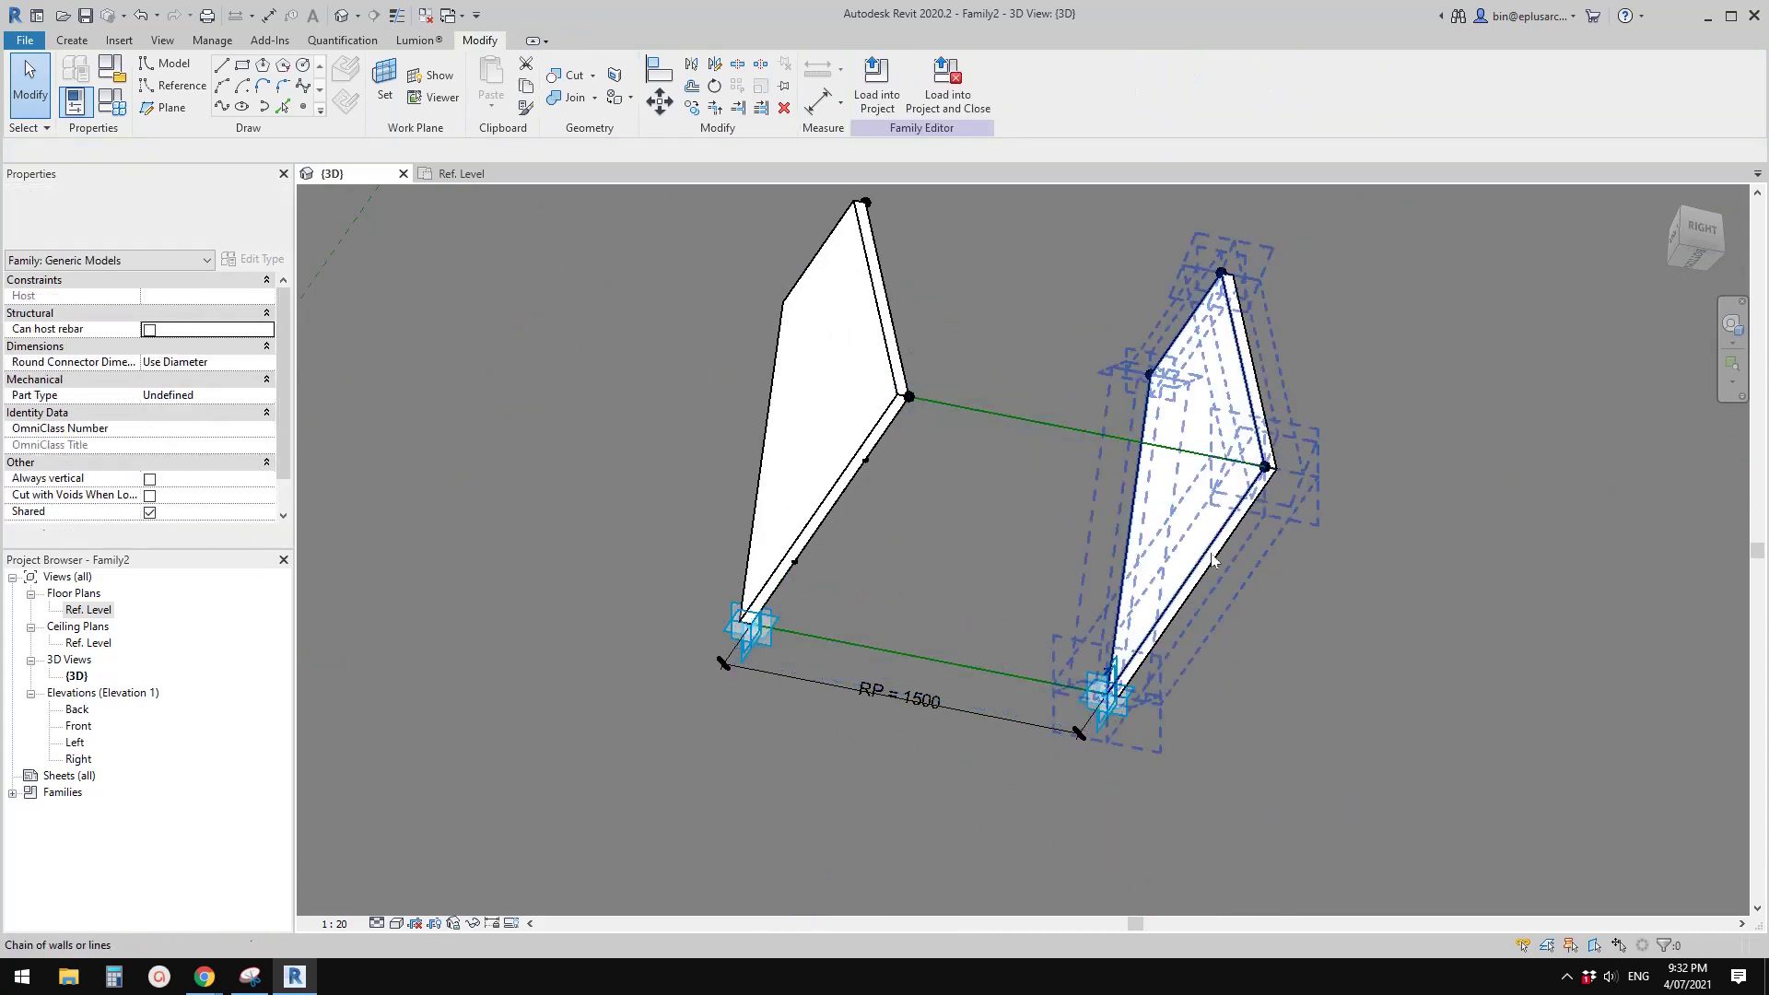
Create a solid form from the four reference lines of the base rectangle between the two side panels
left_click(1210, 555)
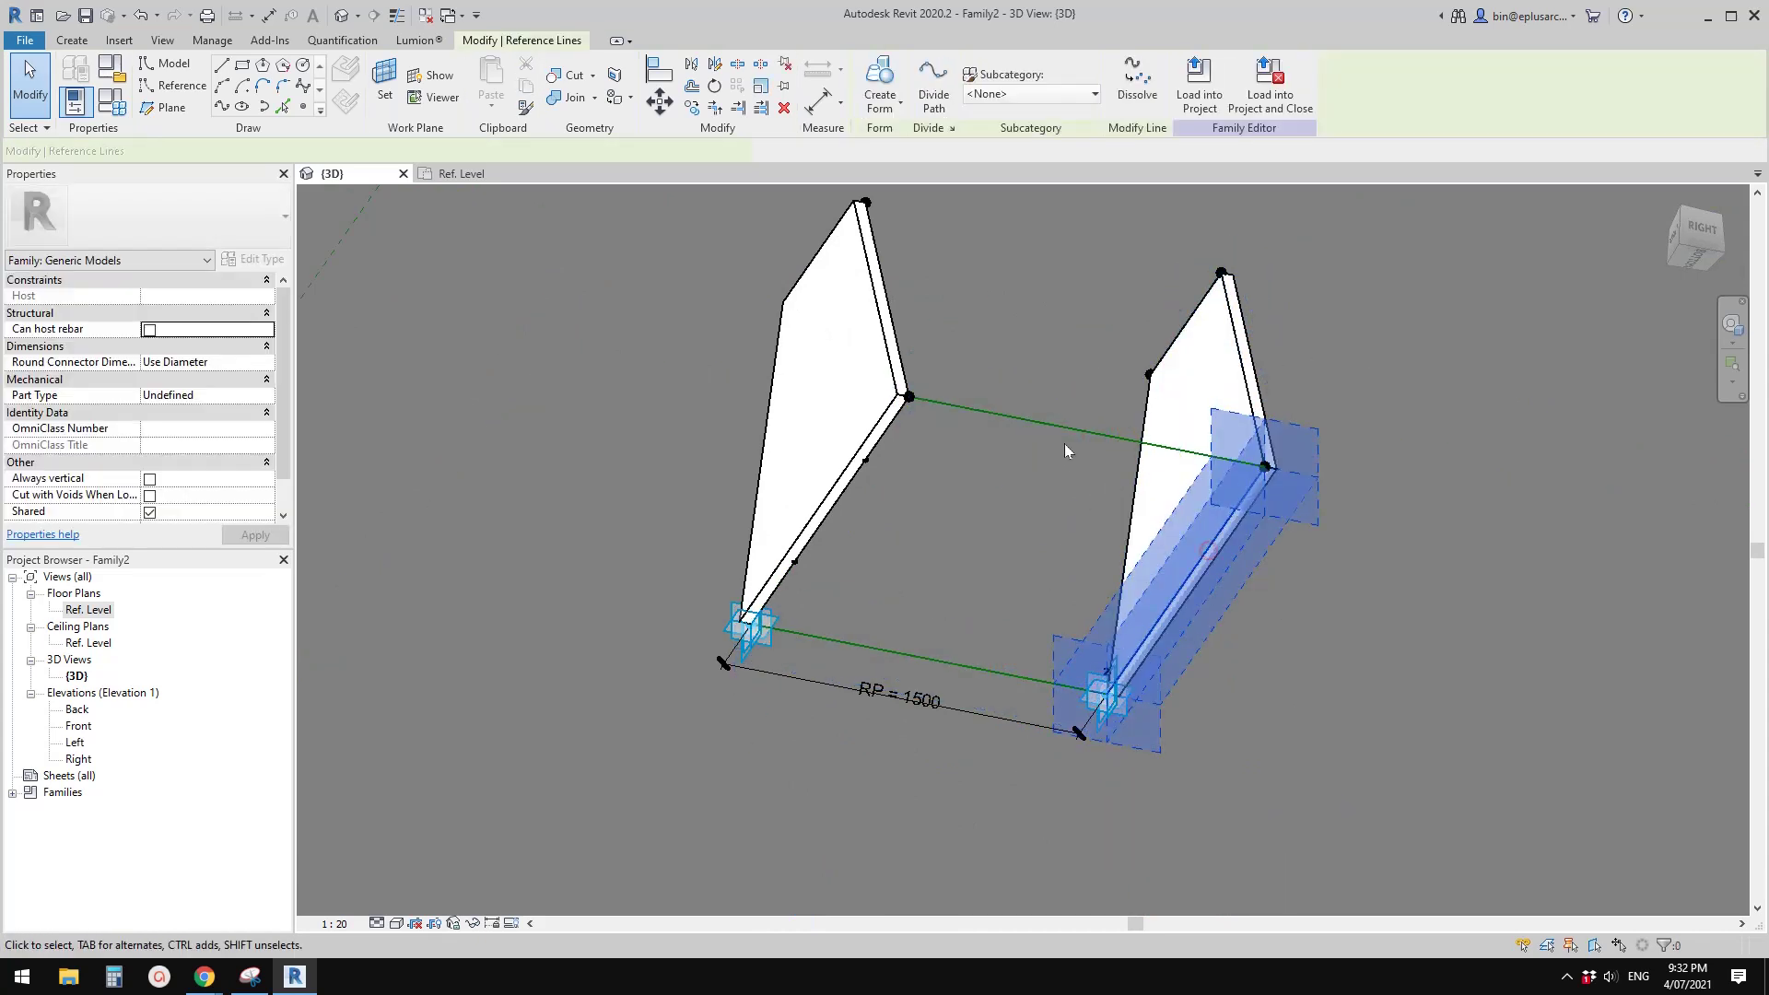
left_click(1054, 422)
left_click(1054, 421, "ctrl")
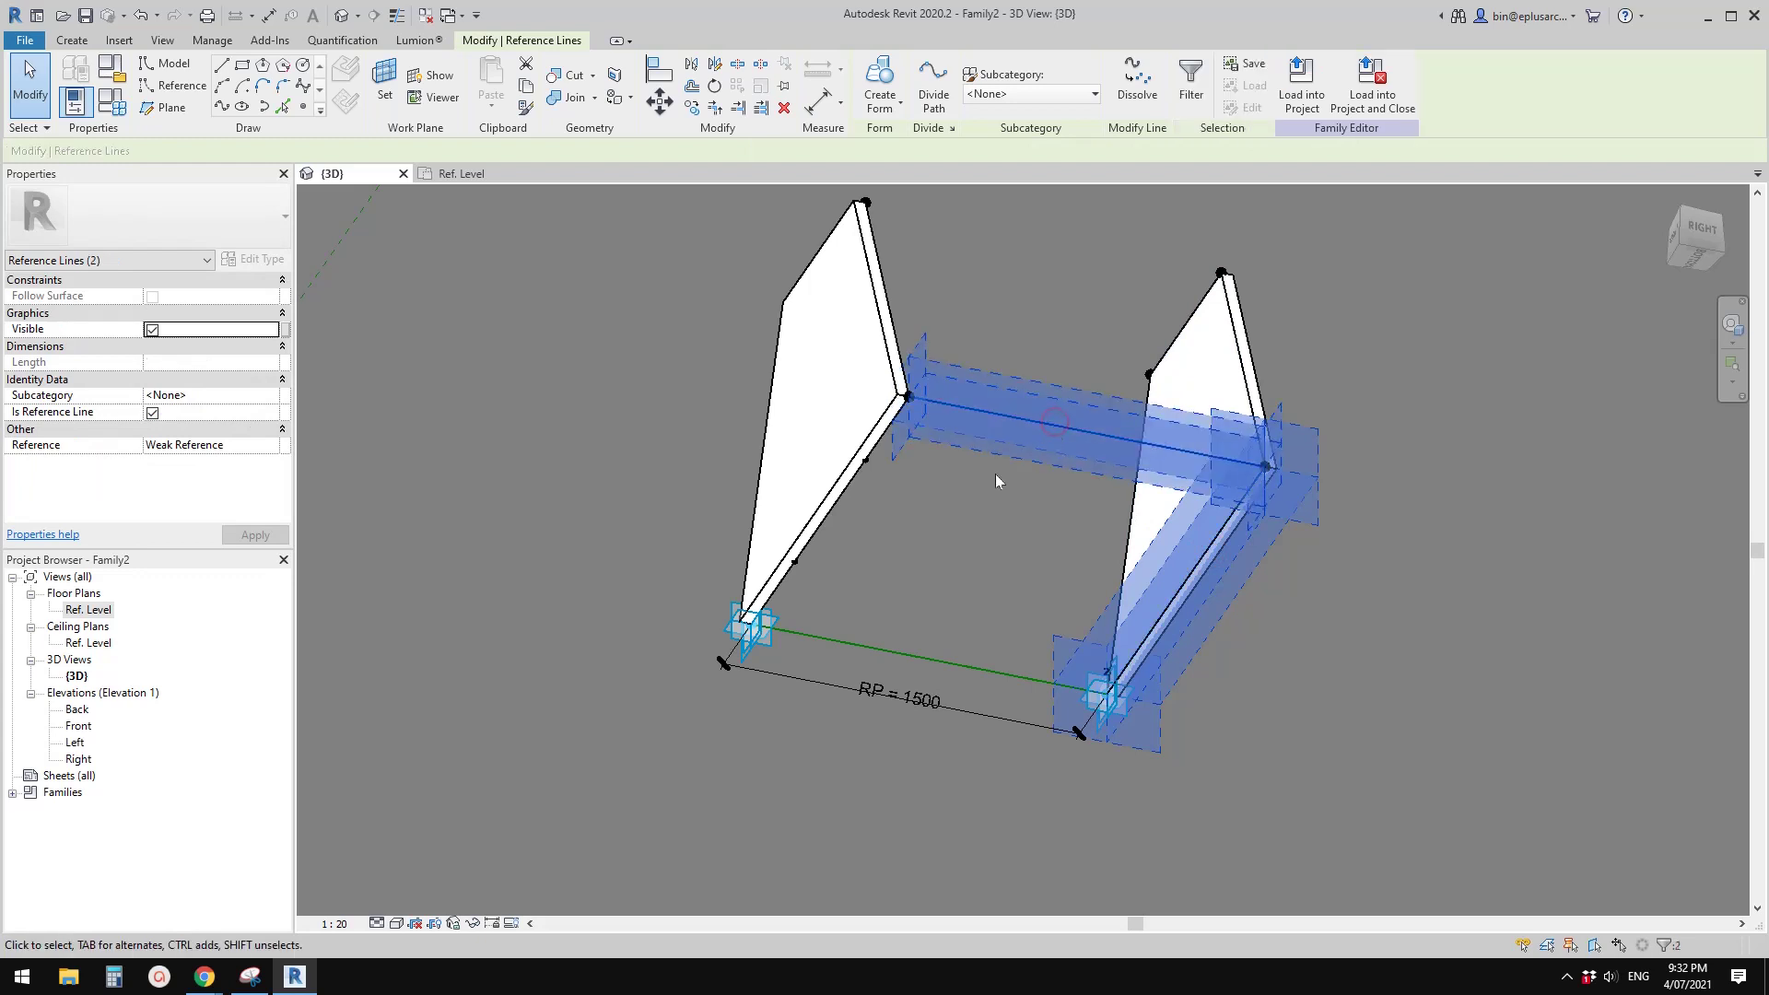
key("Tab")
left_click(838, 499, "ctrl")
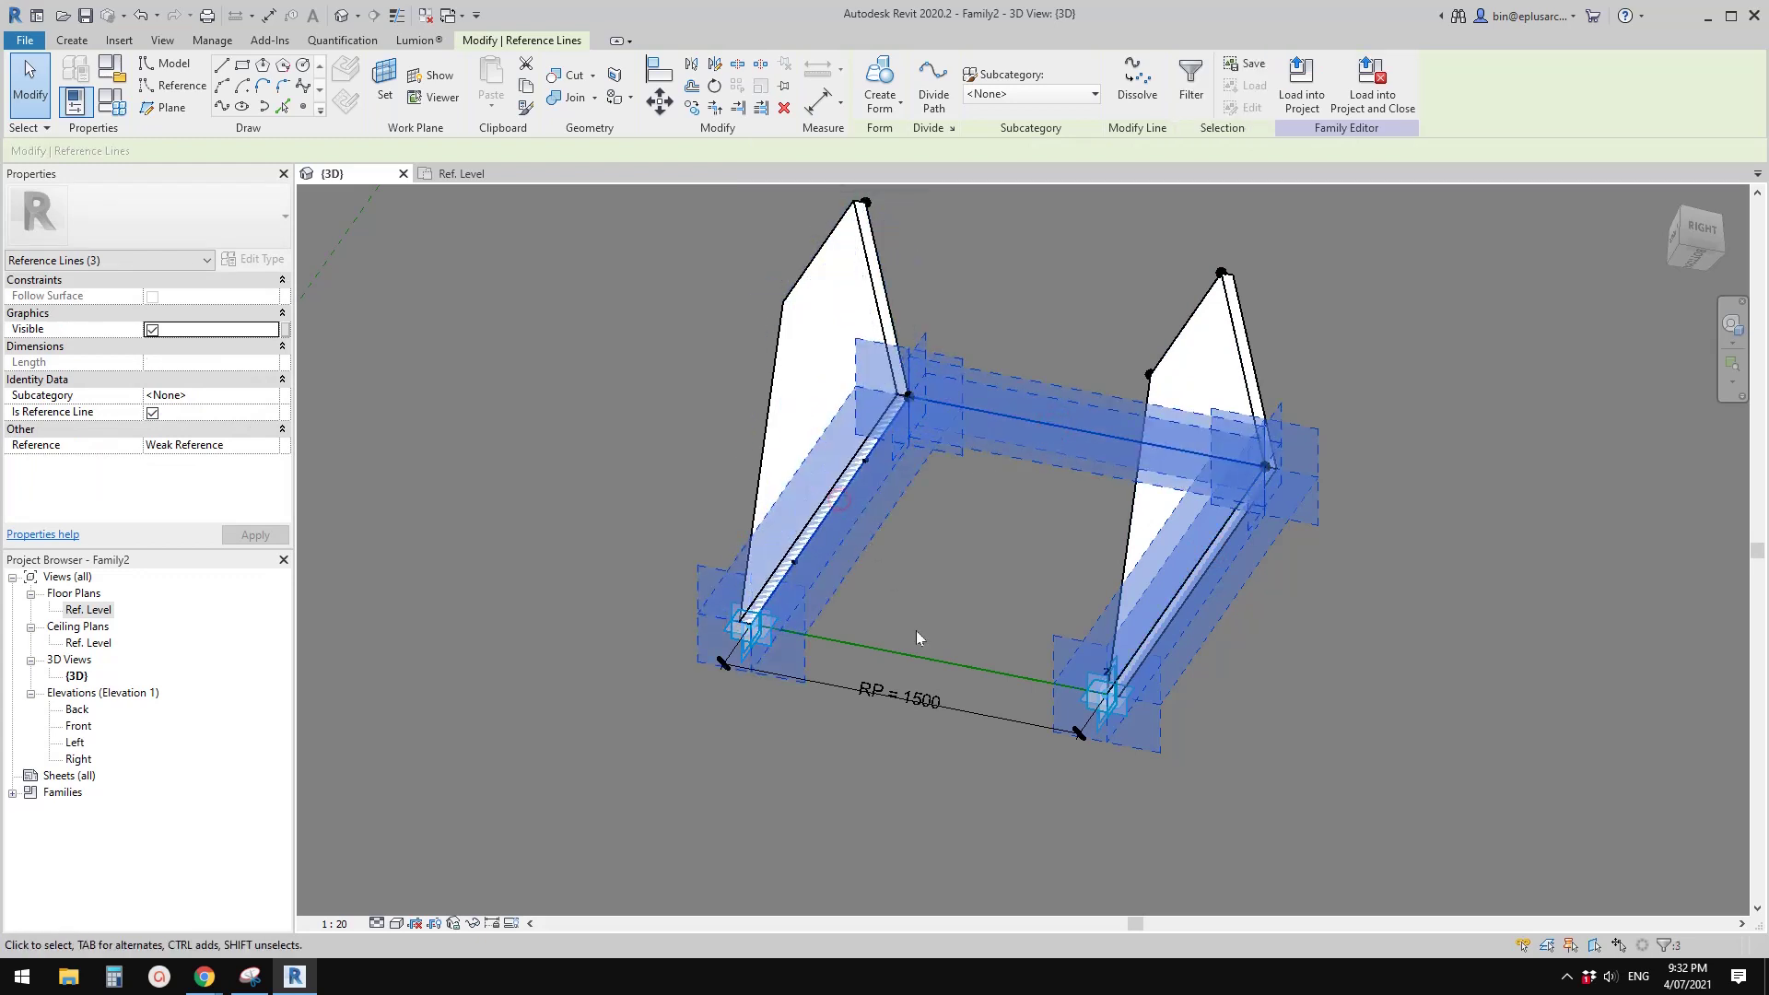
left_click(973, 666, "ctrl")
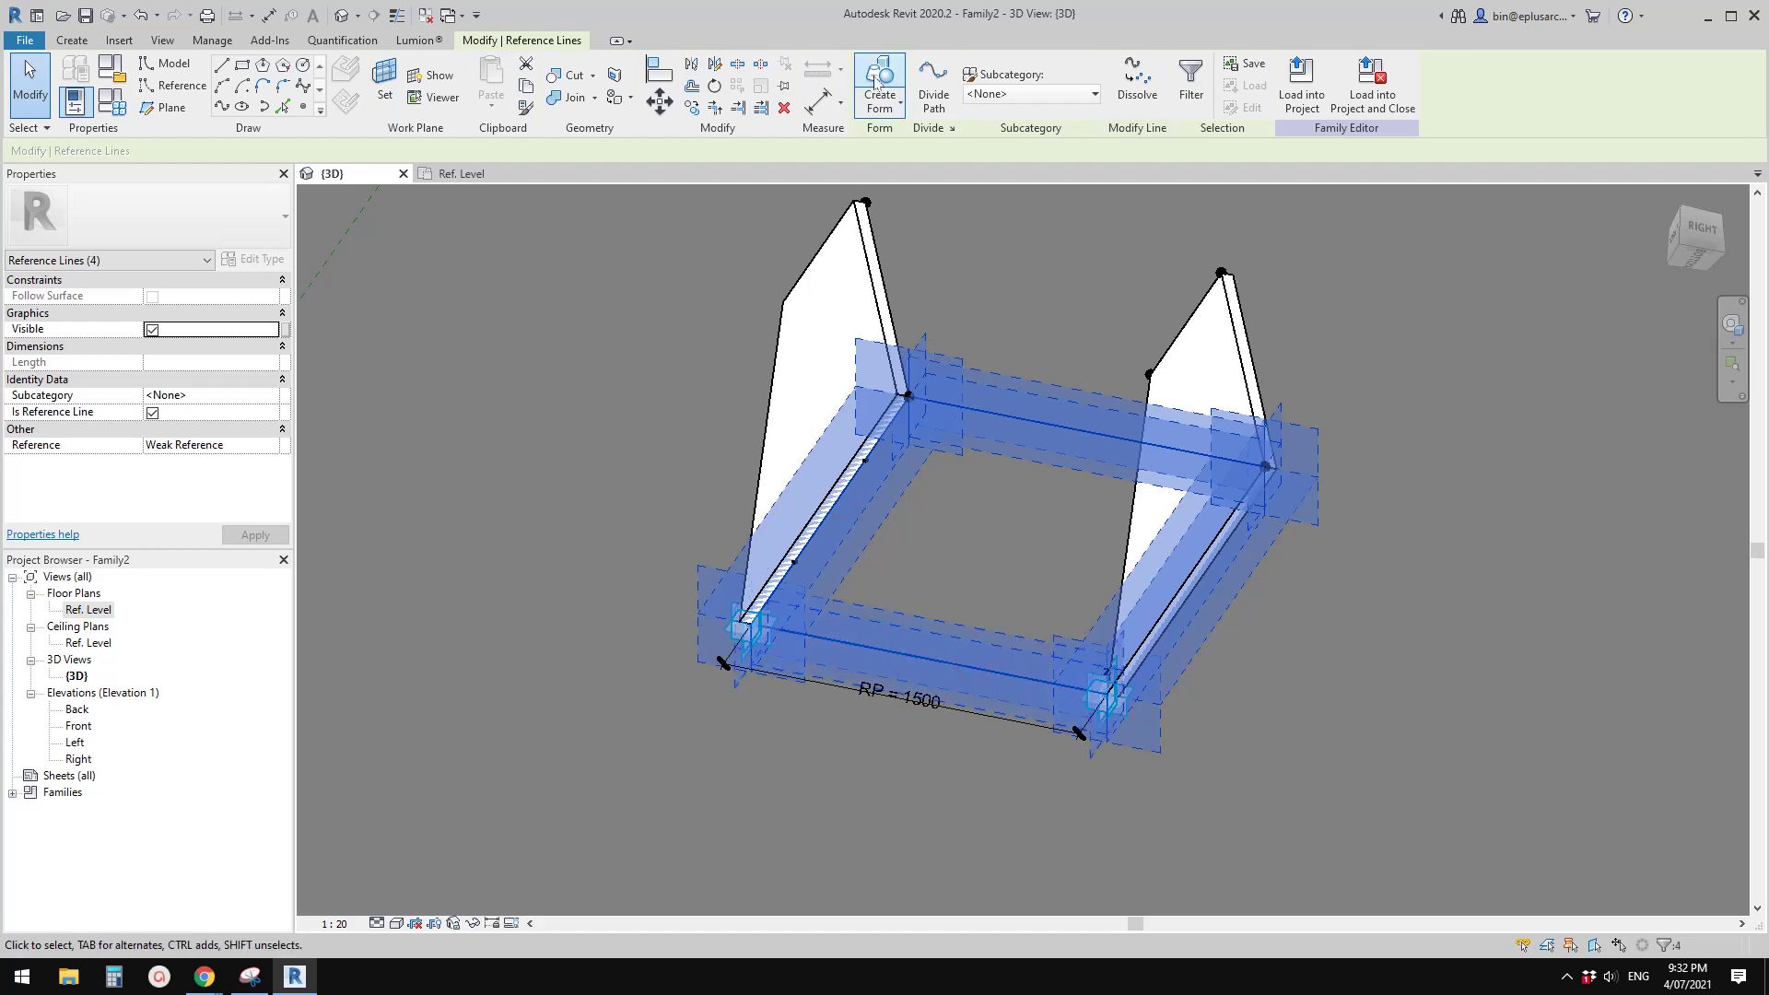
left_click(876, 81)
left_click(840, 723)
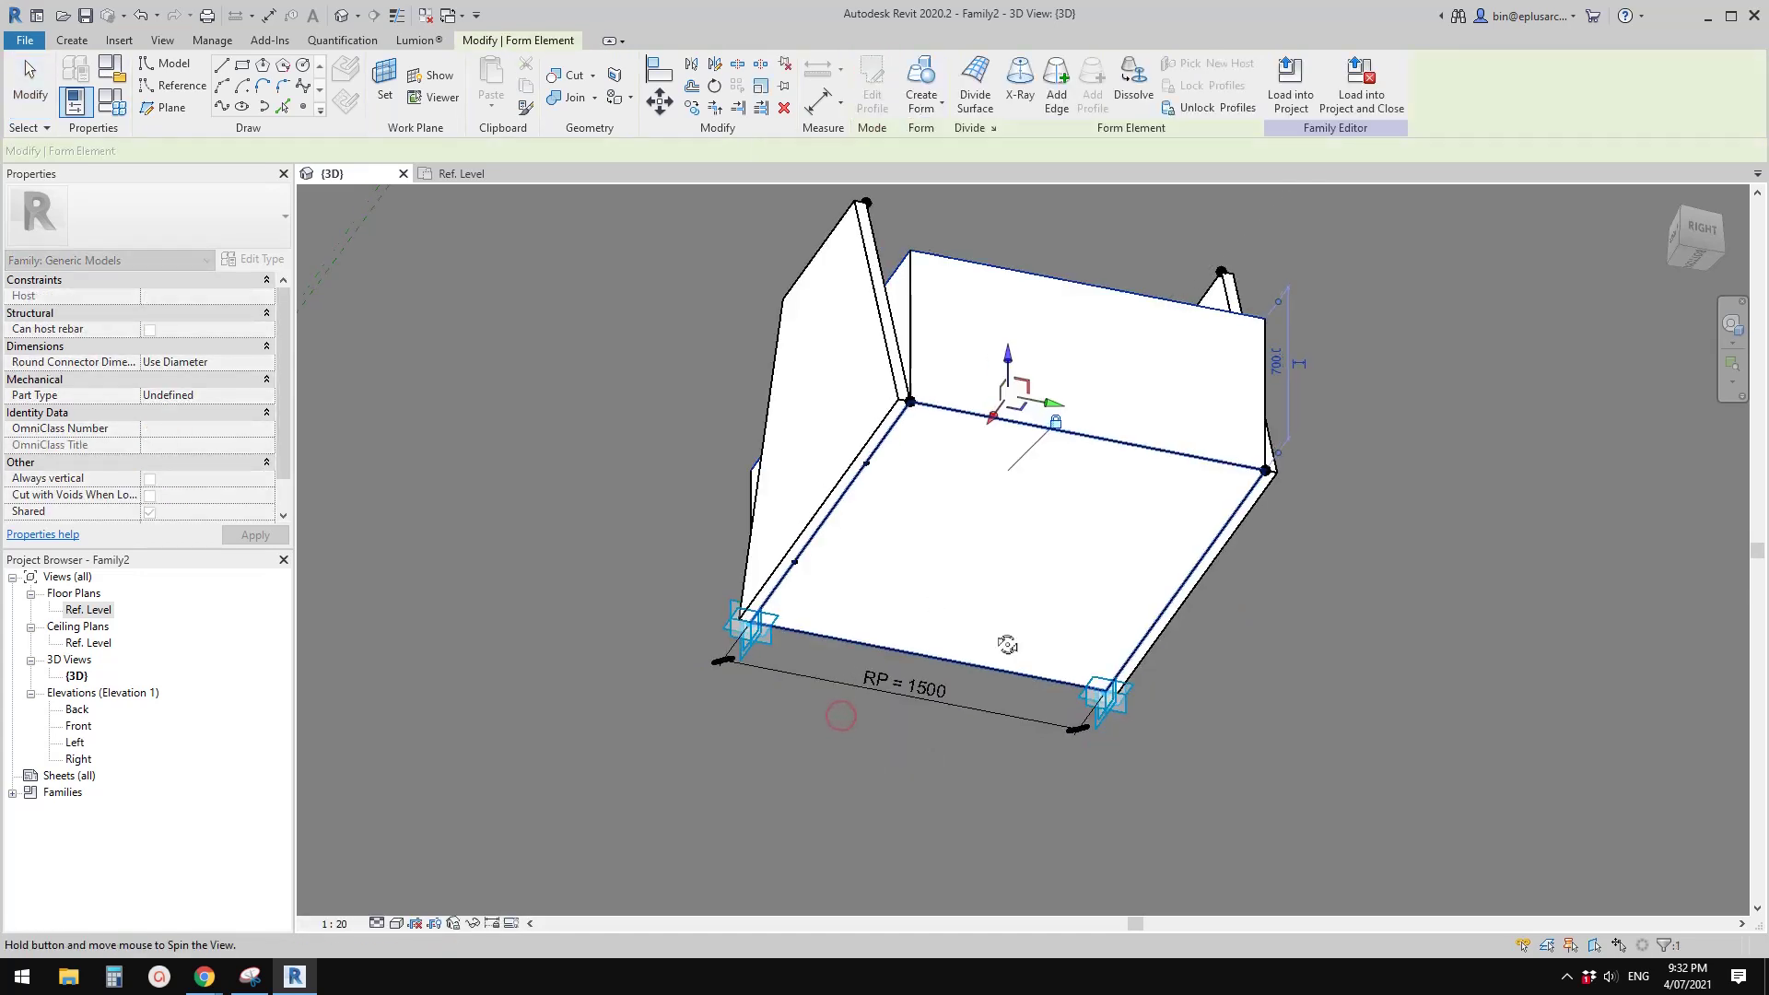
Set the base form's positive offset to 0 and its negative offset to 50
middle_click_drag(1007, 644, 1007, 700, "shift")
left_click(205, 298)
type("0")
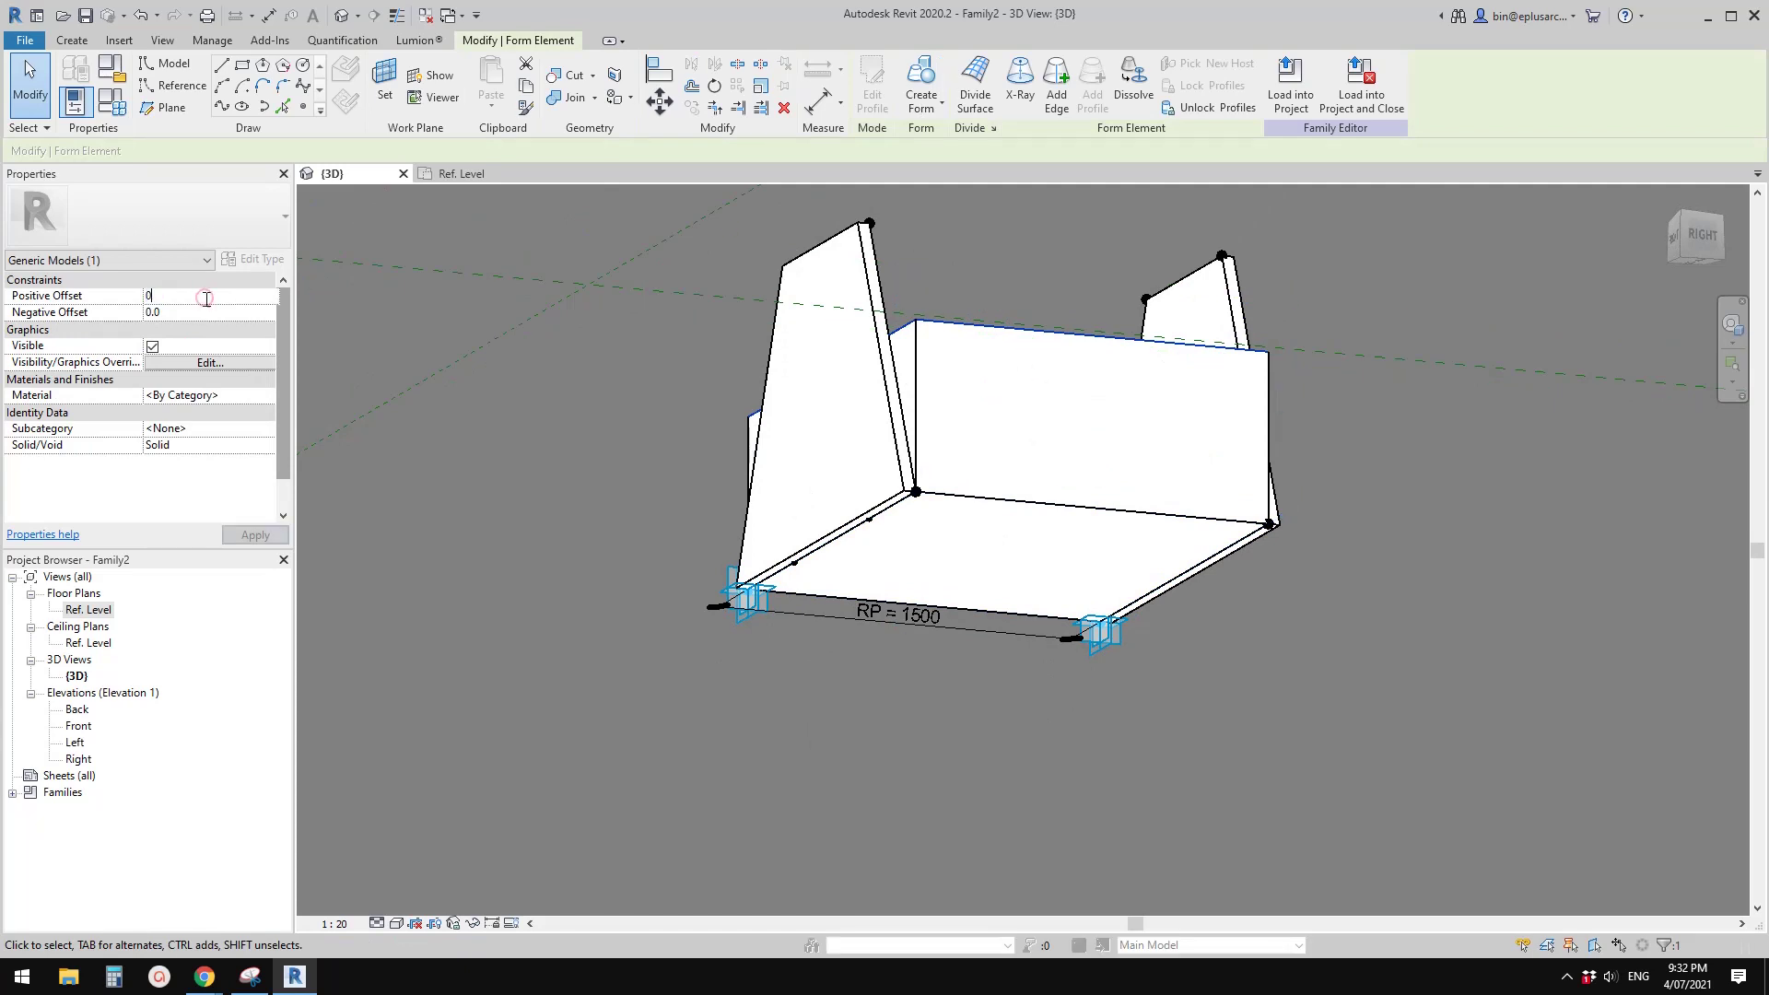
key("Return")
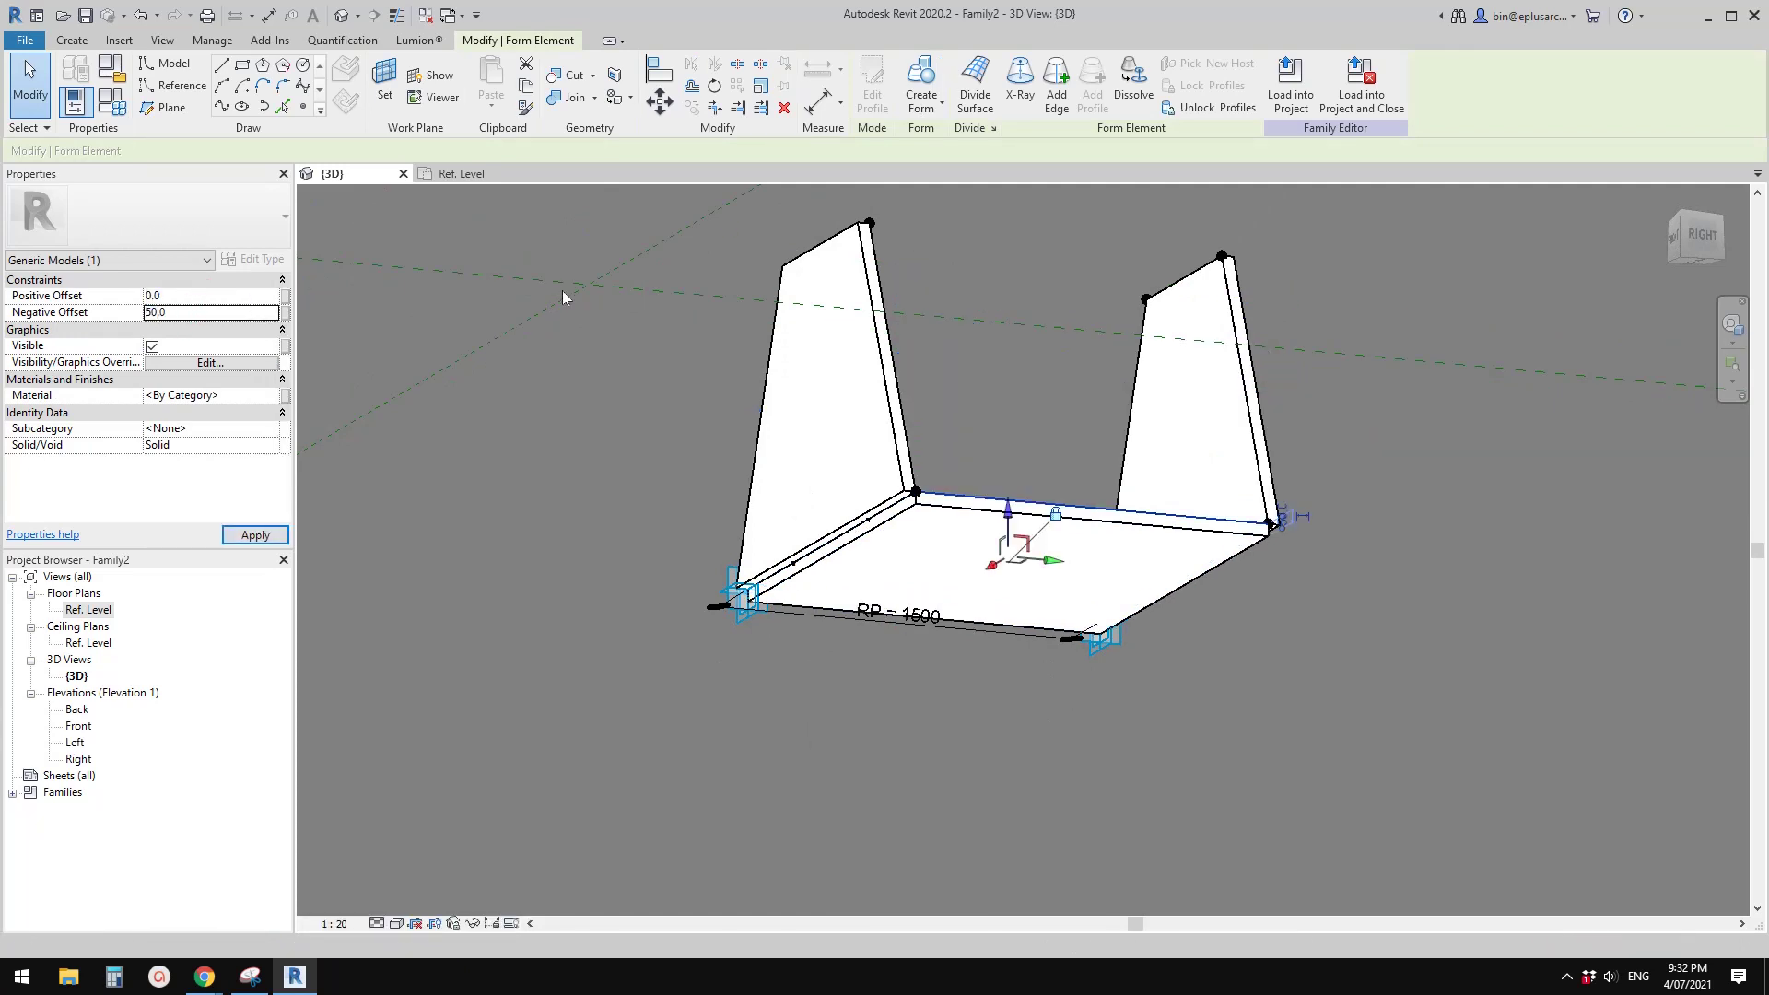
Create a form from the bottom face of the side panel at placement point 1 and set its positive offset to 50
middle_click_drag(908, 470, 1010, 305, "shift")
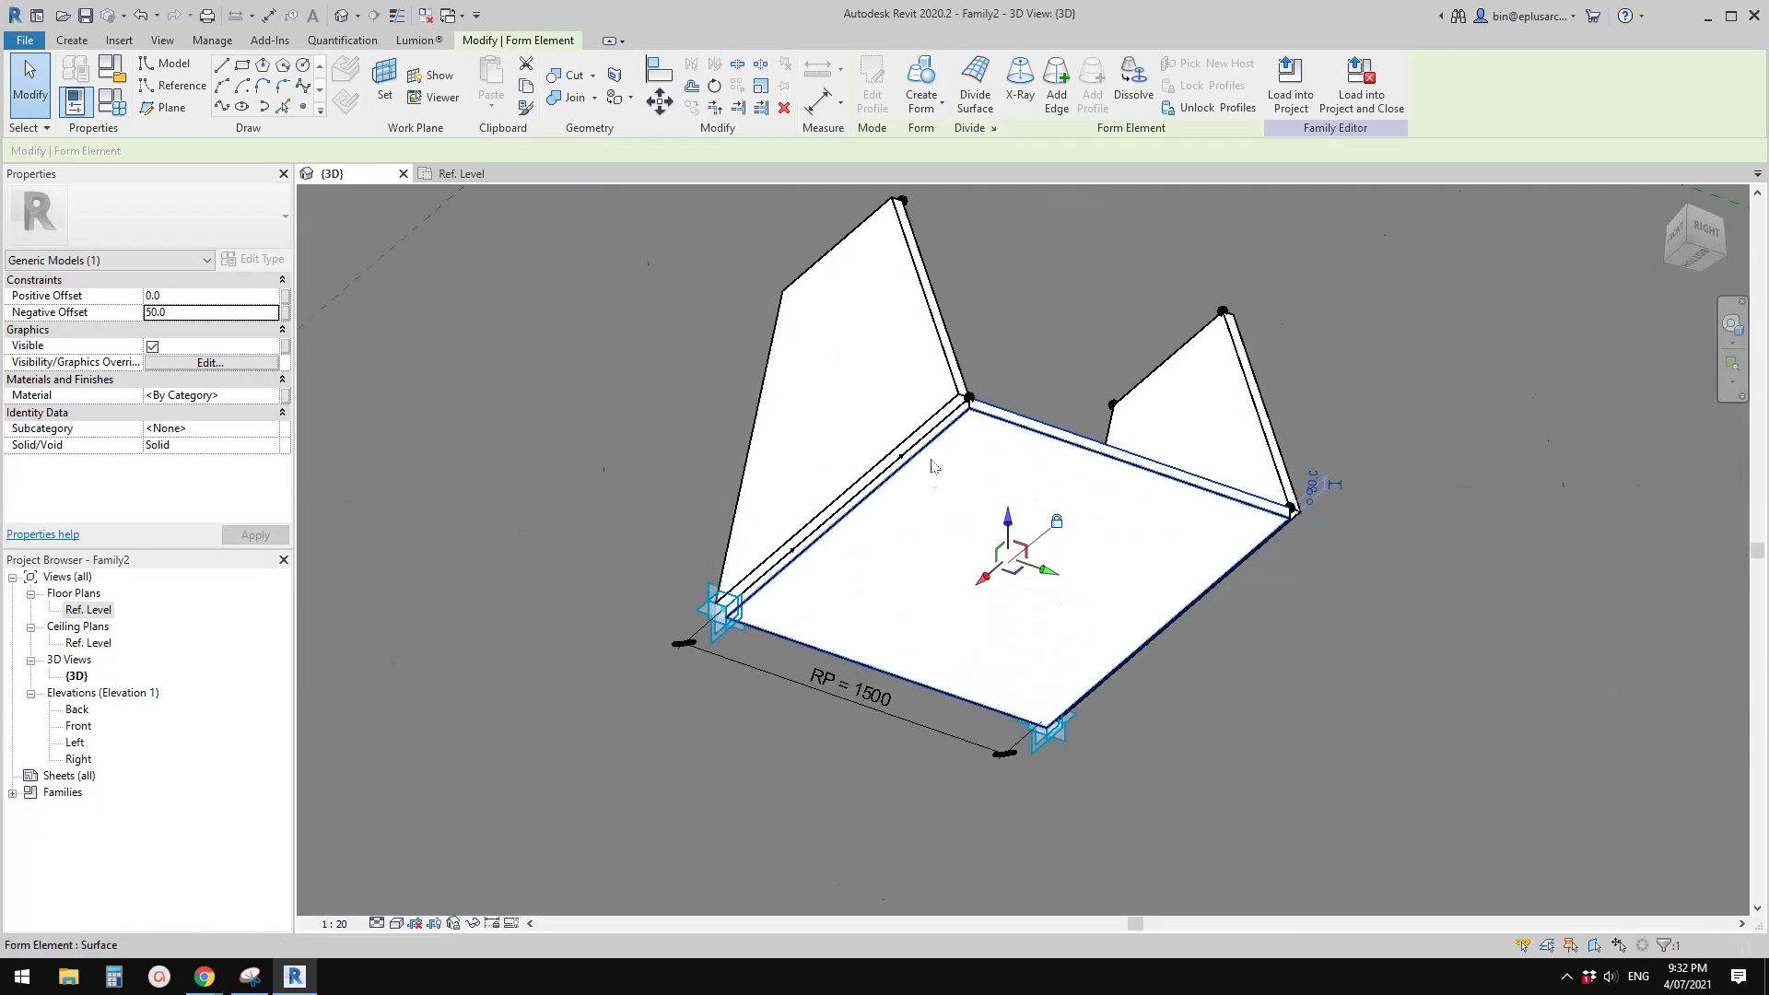
key("Escape")
scroll(936, 451, "up", 6)
middle_click_drag(940, 430, 936, 382)
scroll(936, 382, "up", 2)
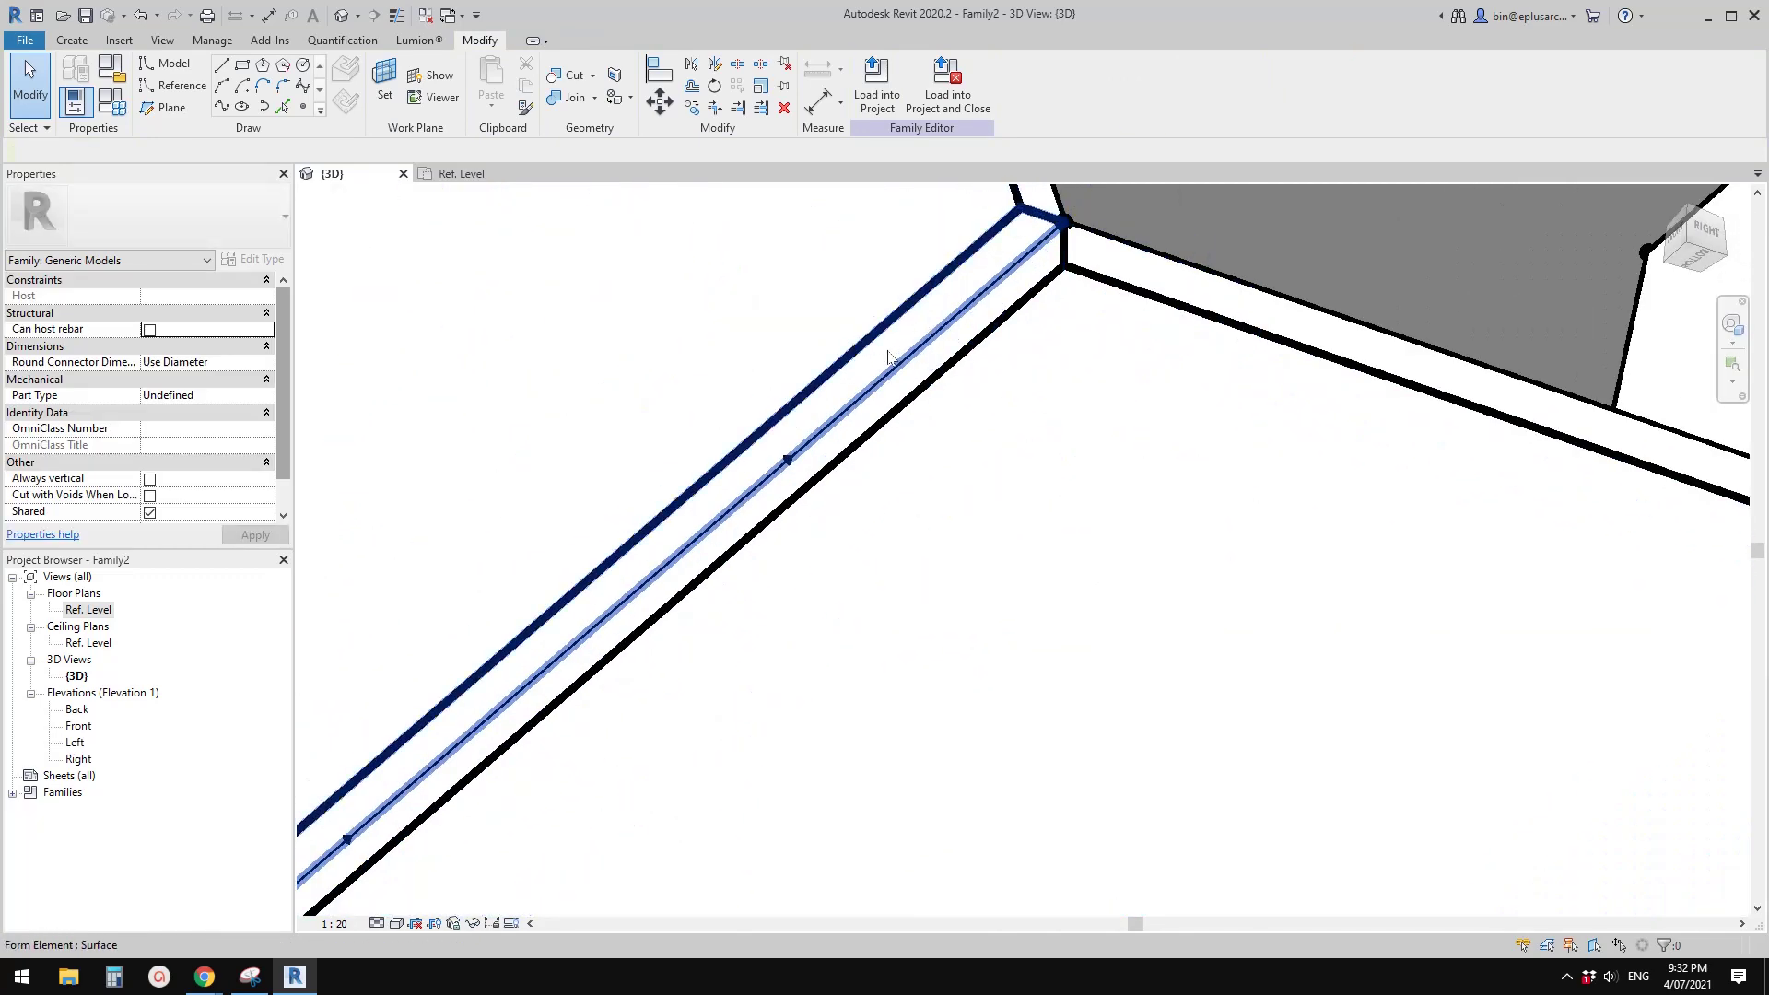
left_click(888, 355)
scroll(940, 310, "down", 1)
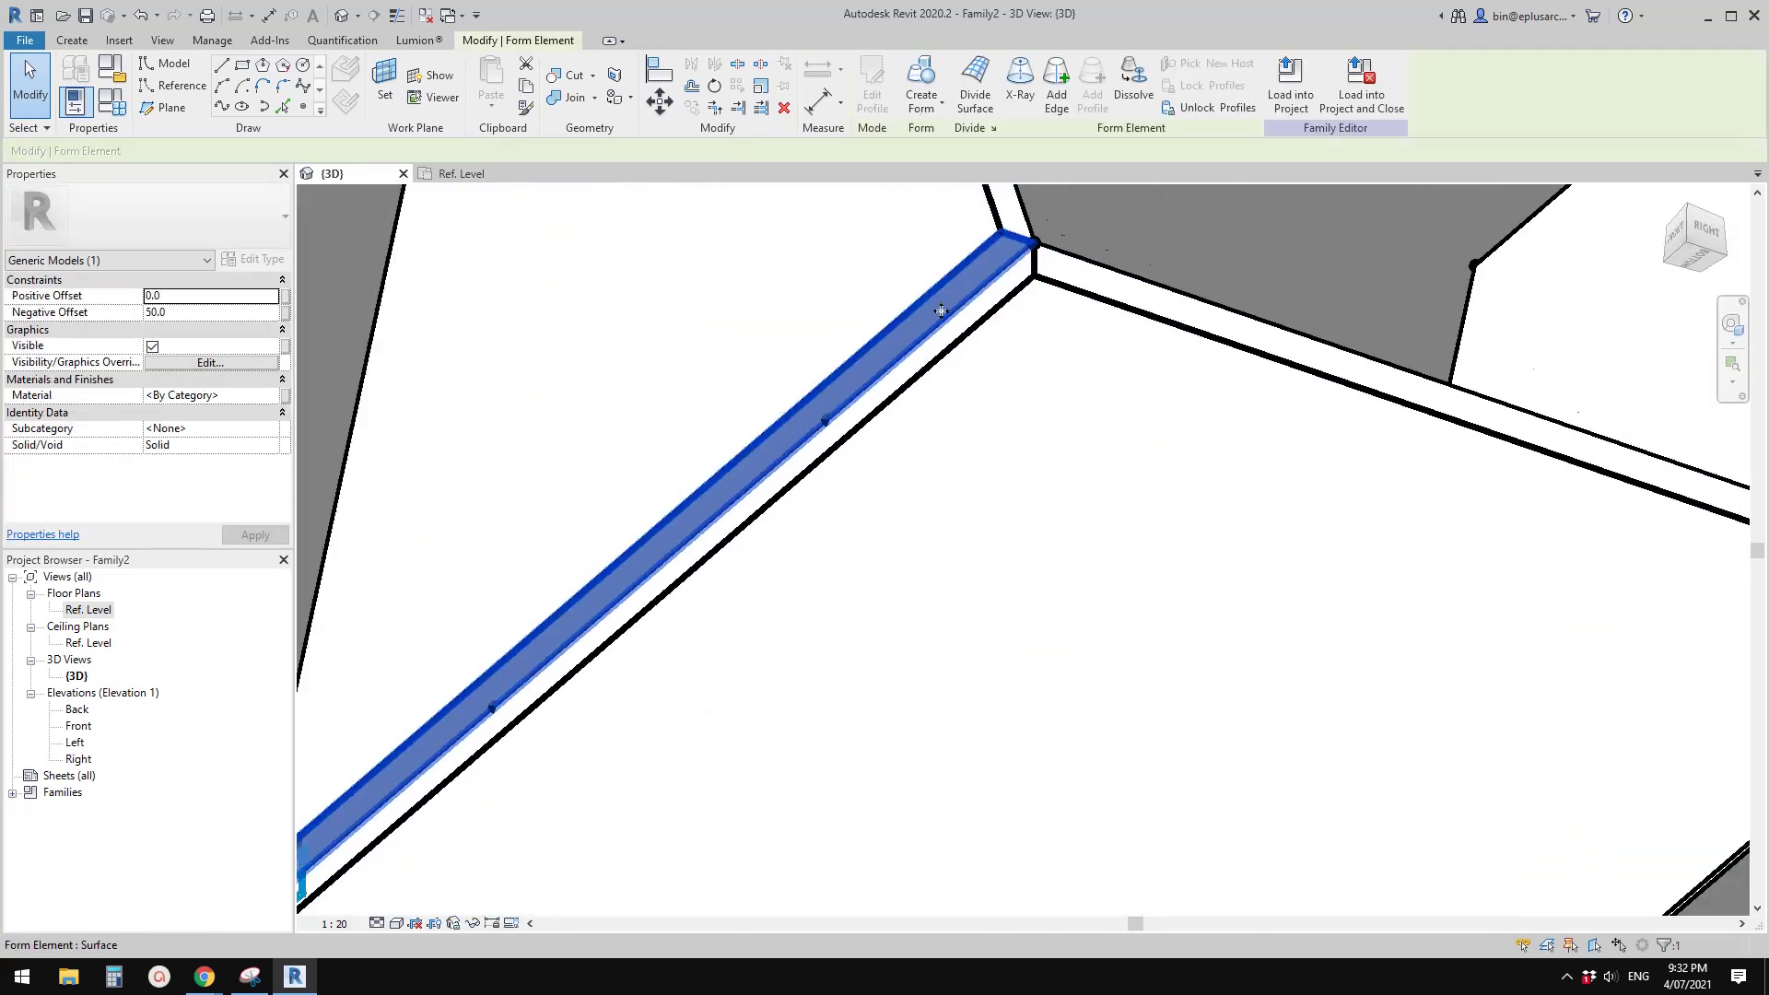
left_click(921, 88)
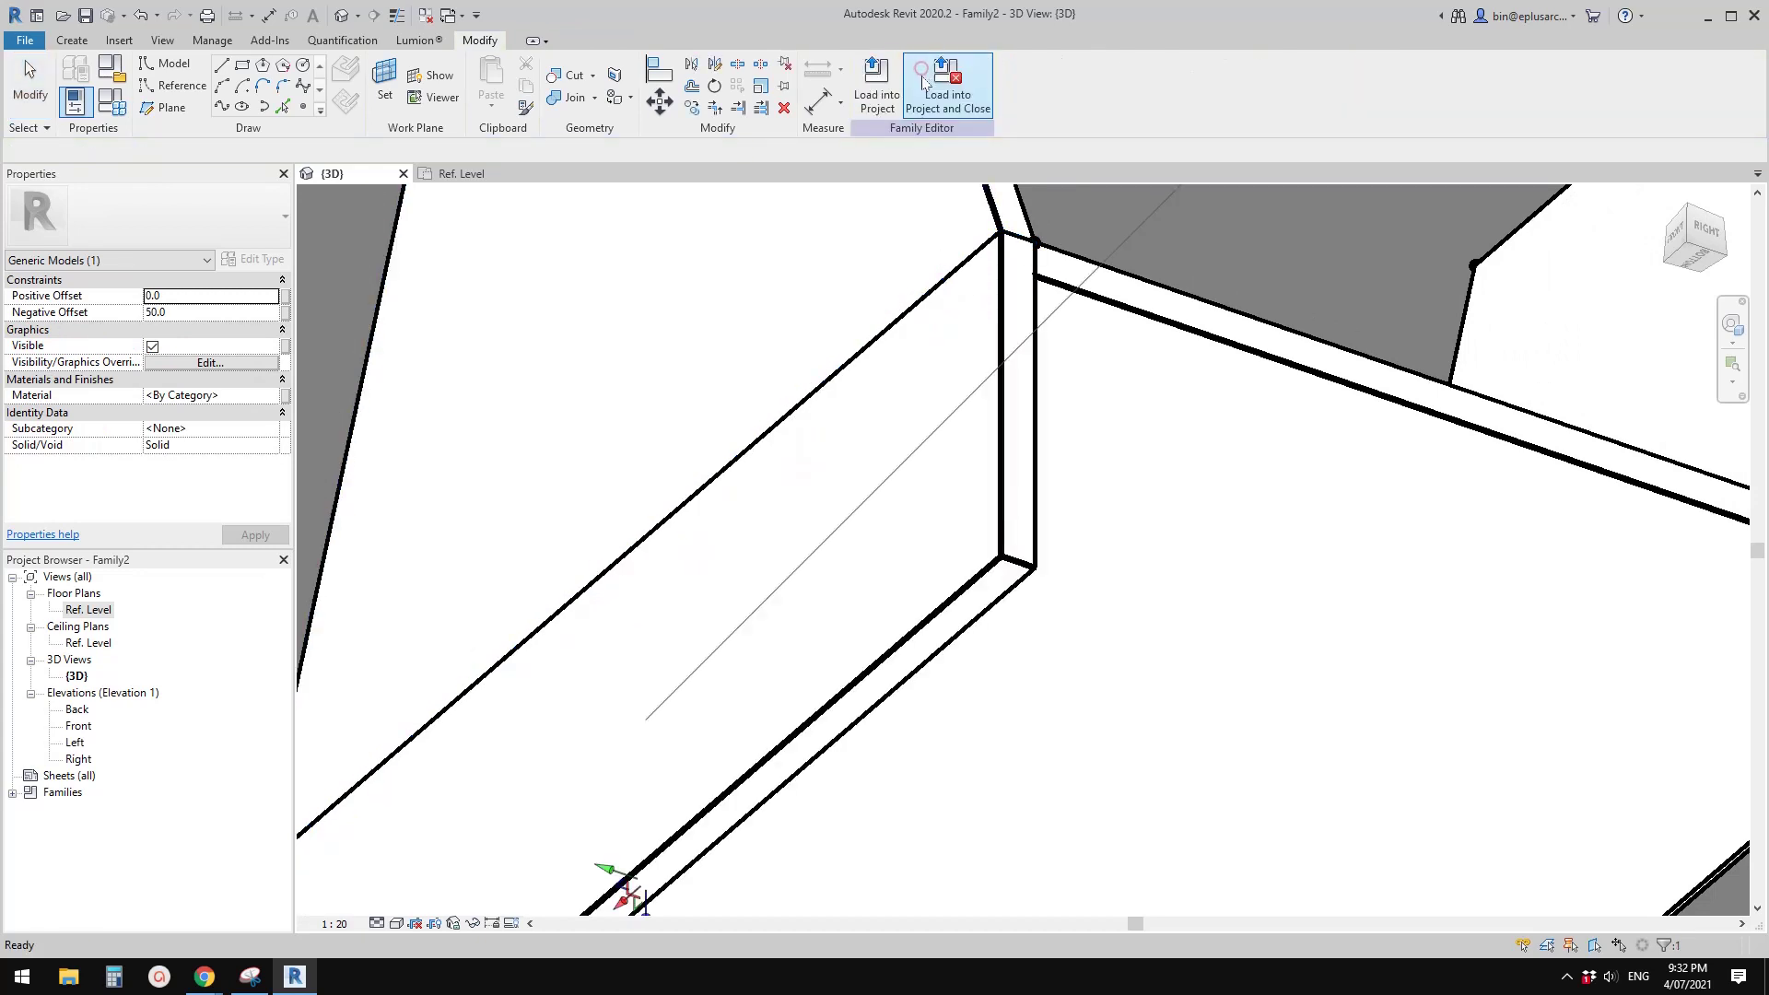
left_click(211, 297)
type("5")
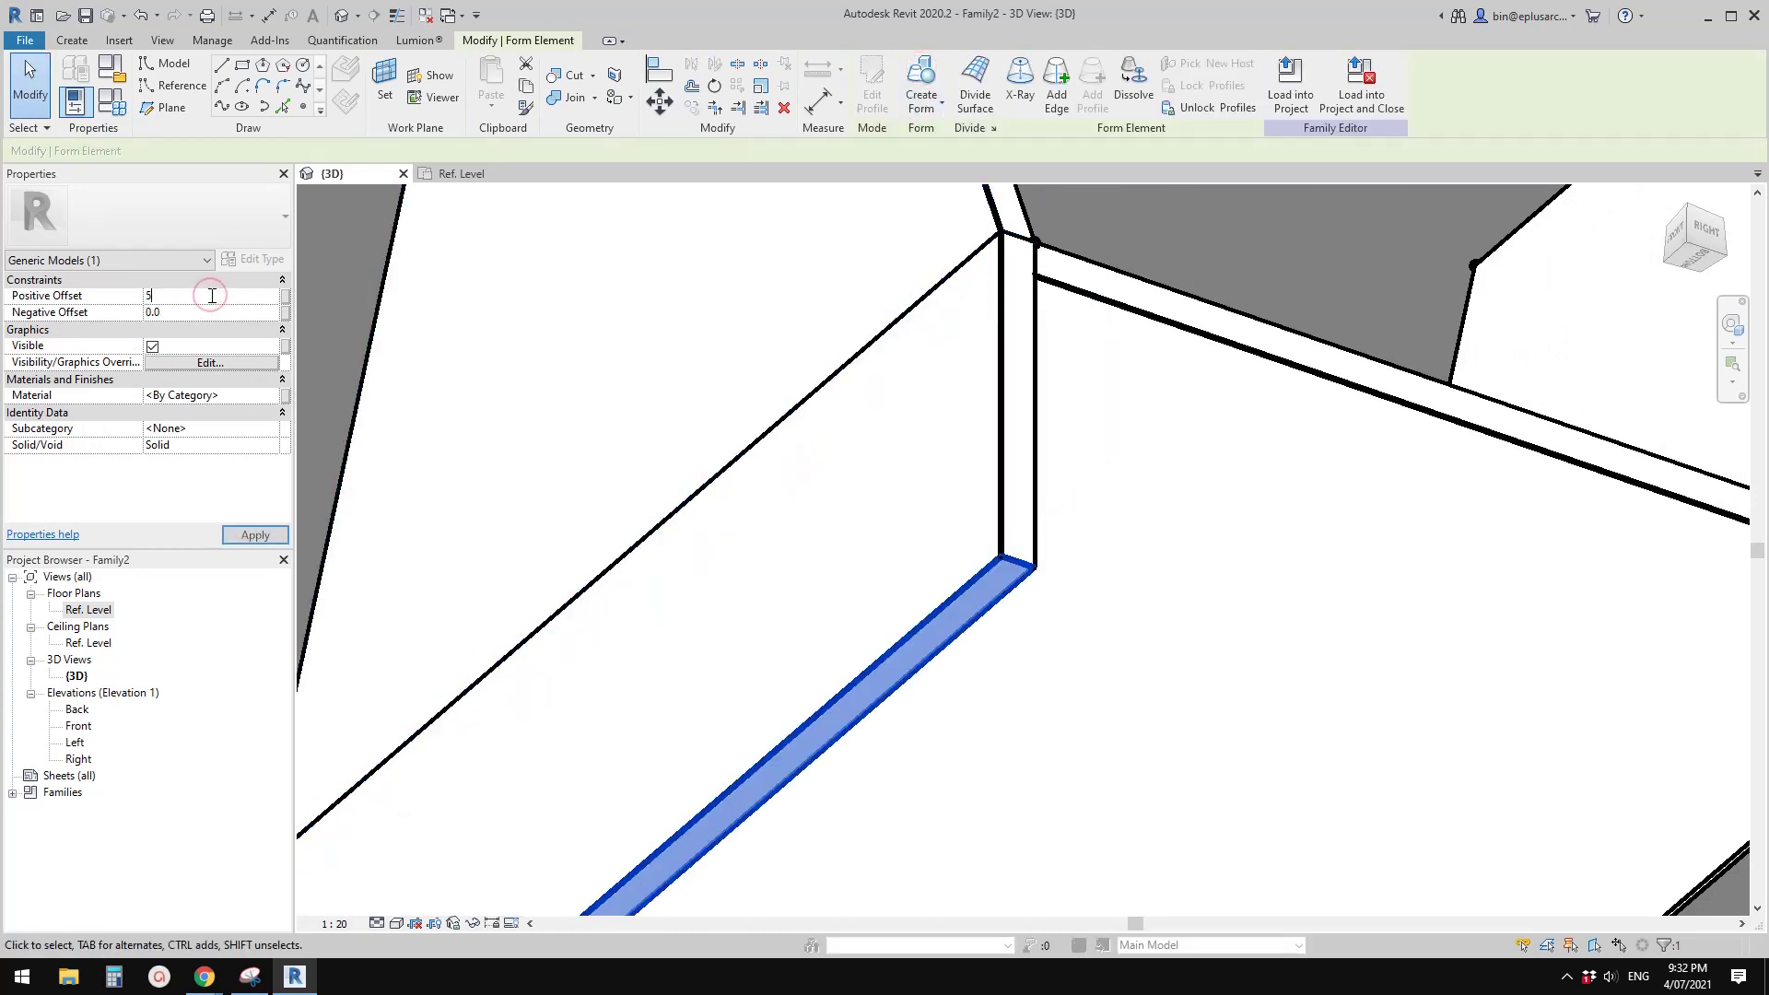
type("0")
Create a form from the bottom face of the side panel at placement point 2 and set its positive offset to 50
scroll(908, 408, "down", 4)
scroll(1303, 490, "up", 5)
middle_click_drag(1309, 490, 1141, 482, "shift")
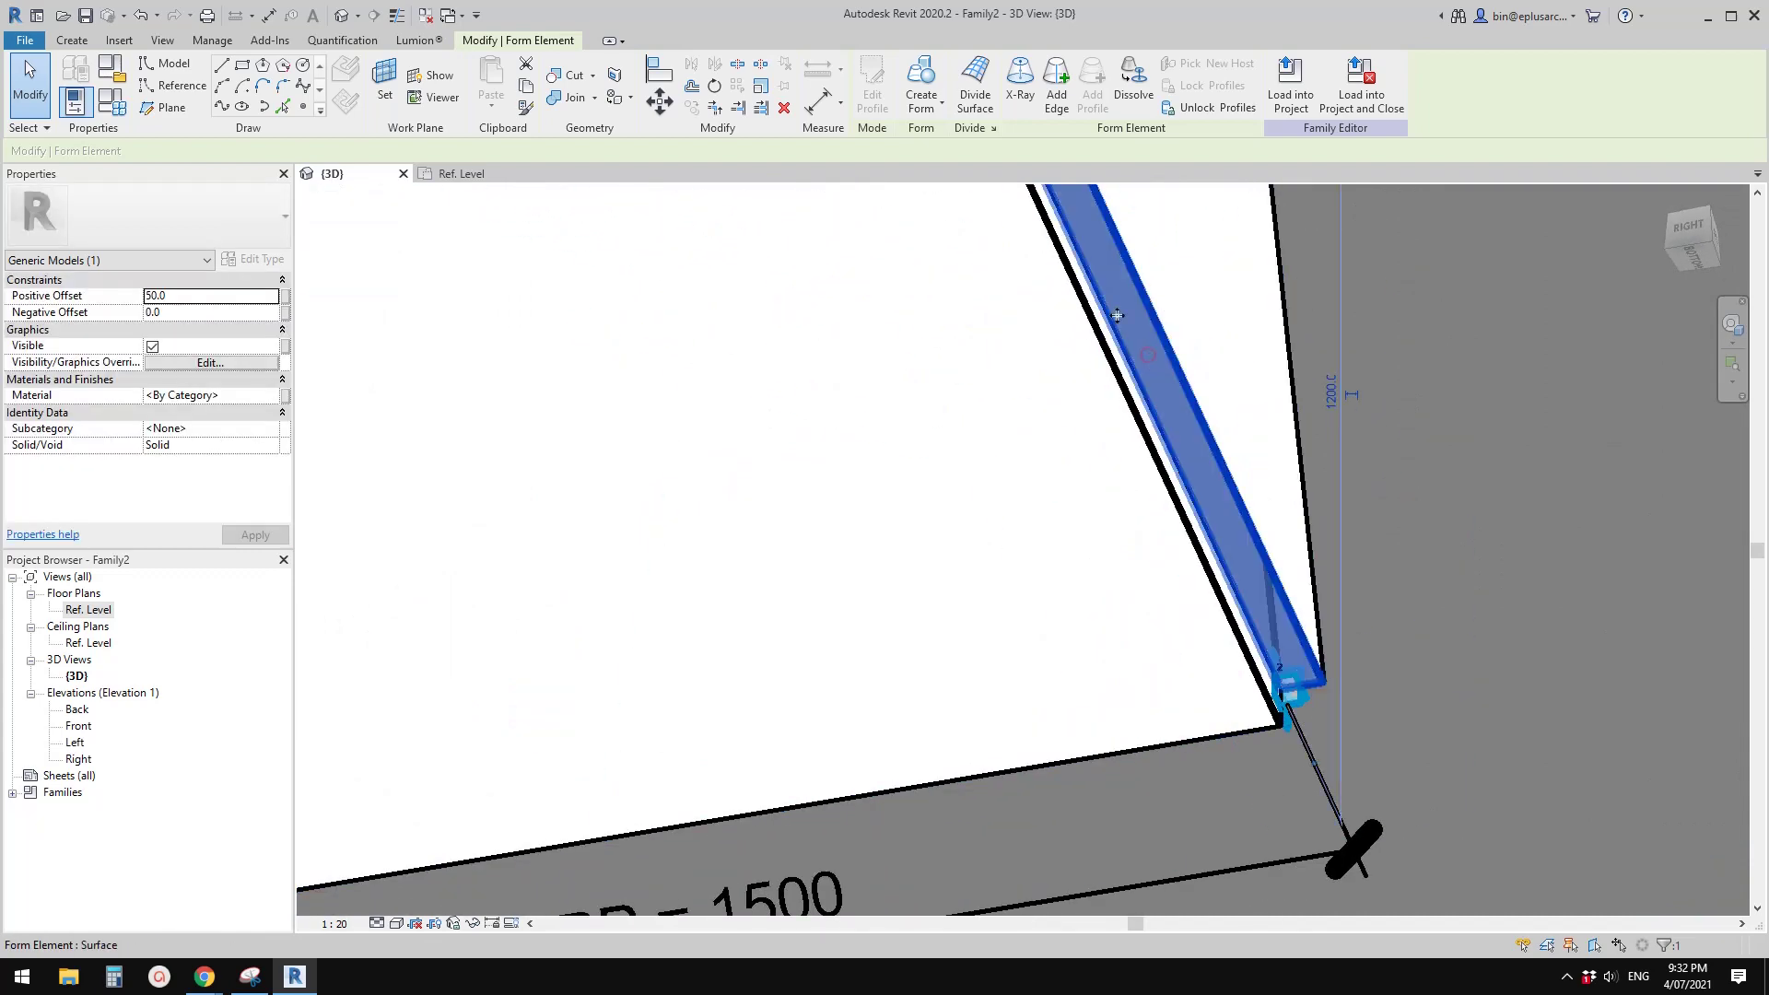
left_click(924, 88)
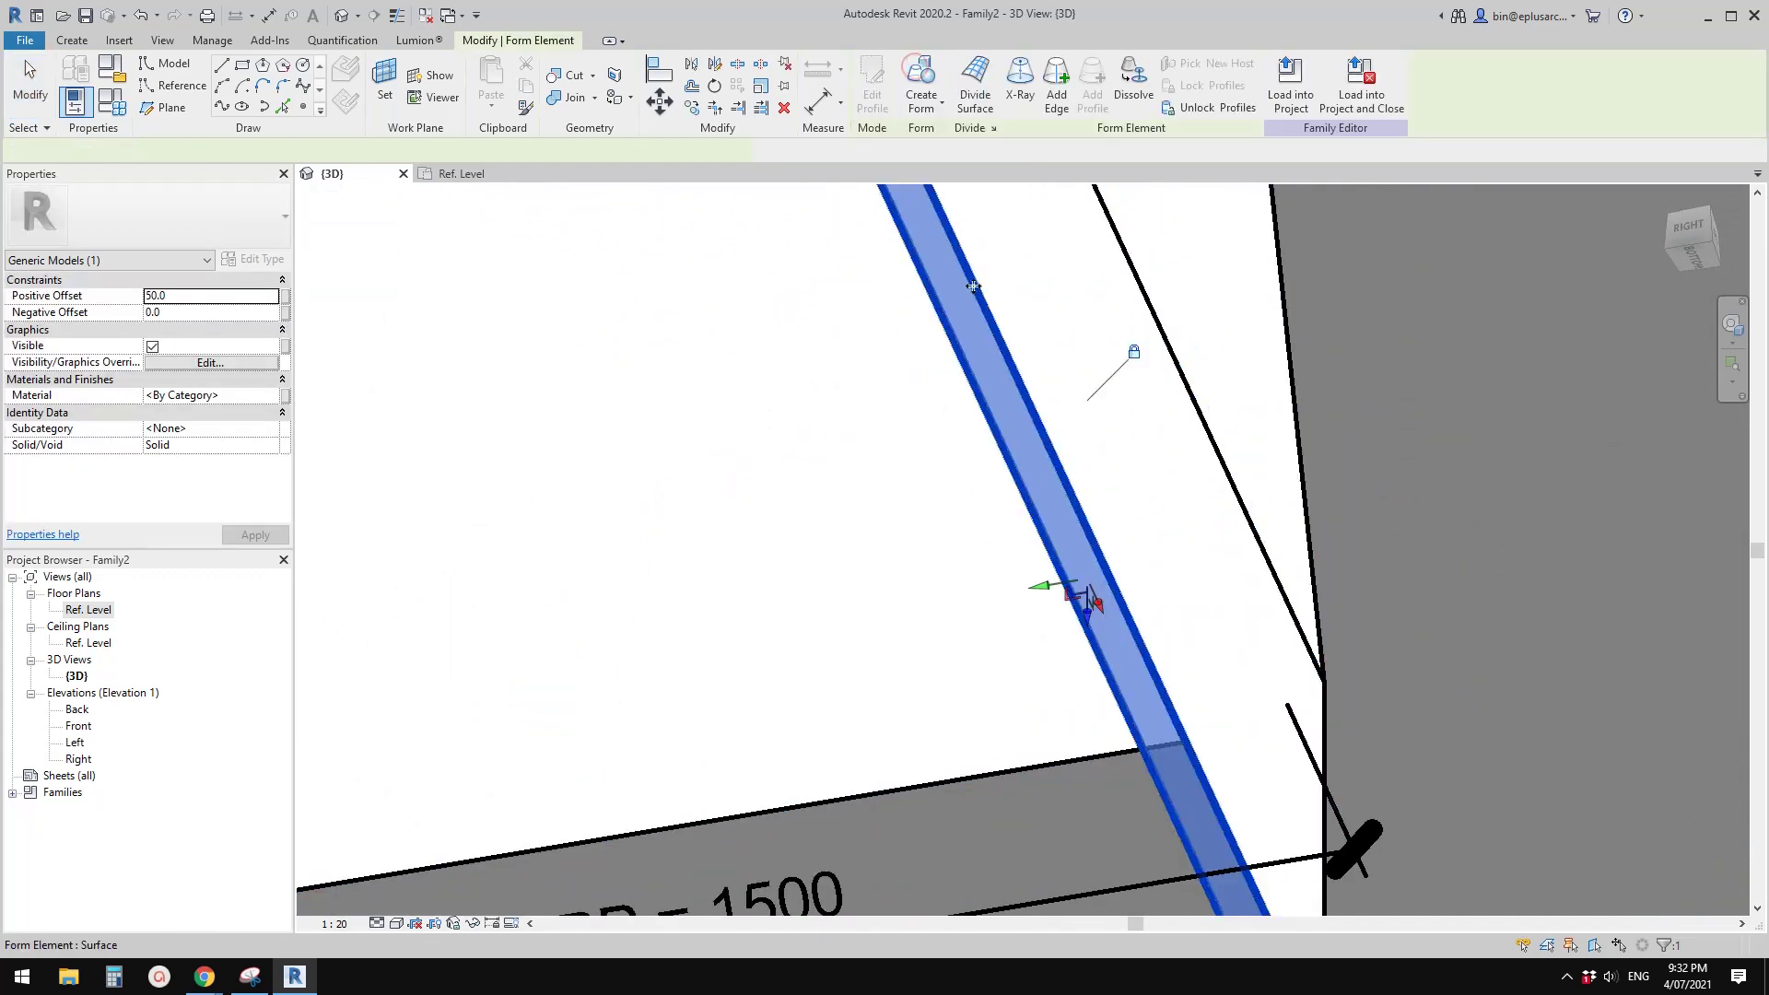
left_click(210, 298)
scroll(1006, 502, "down", 8)
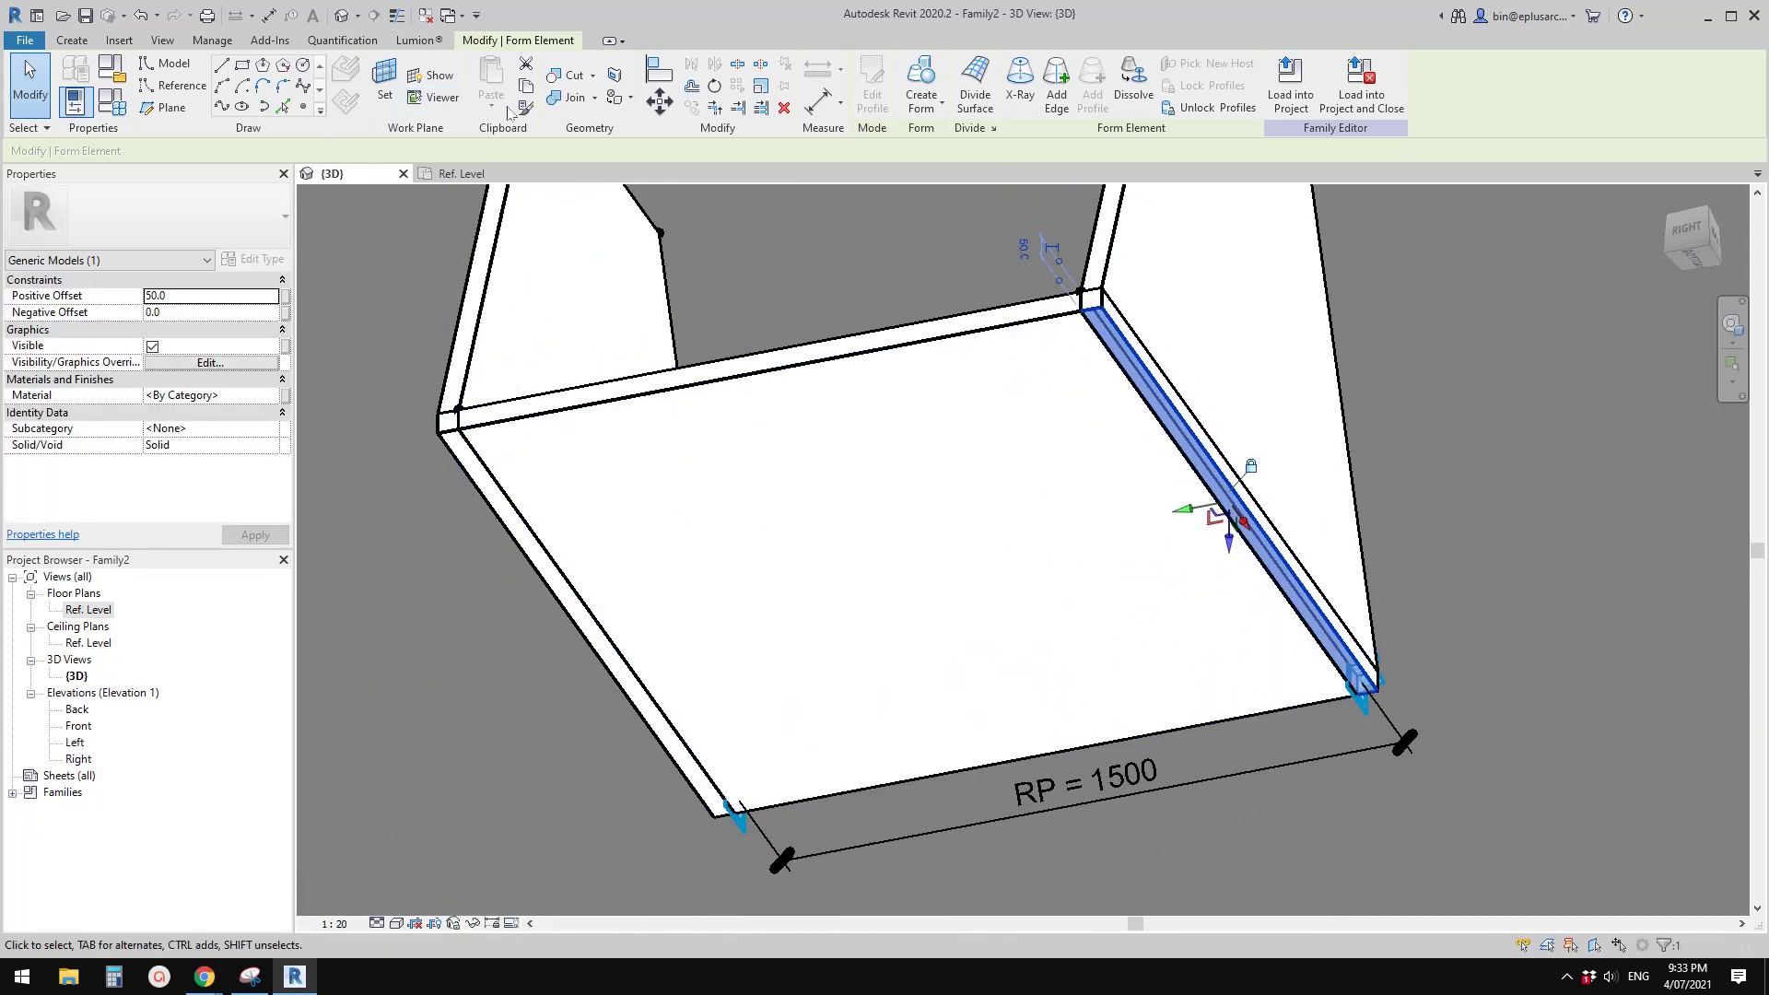
Join the base panel's geometry with both side panels
left_click(569, 99)
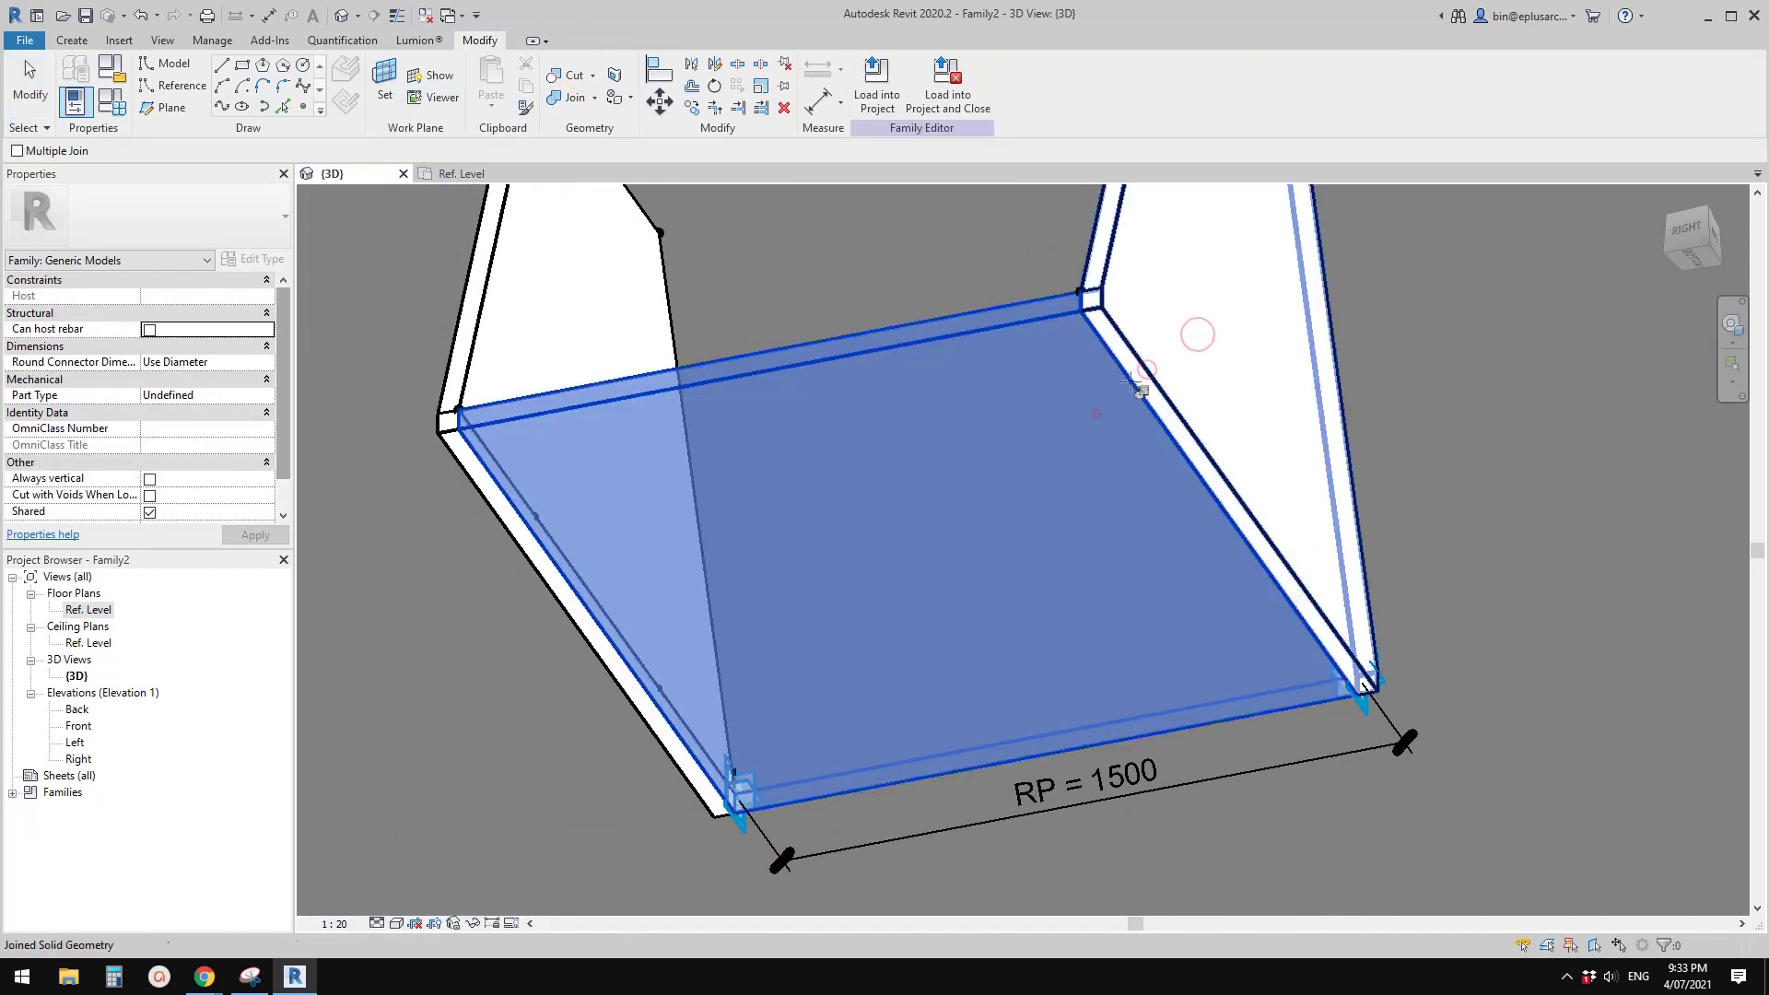
middle_click_drag(956, 451, 1099, 452)
left_click(691, 489)
left_click(658, 334)
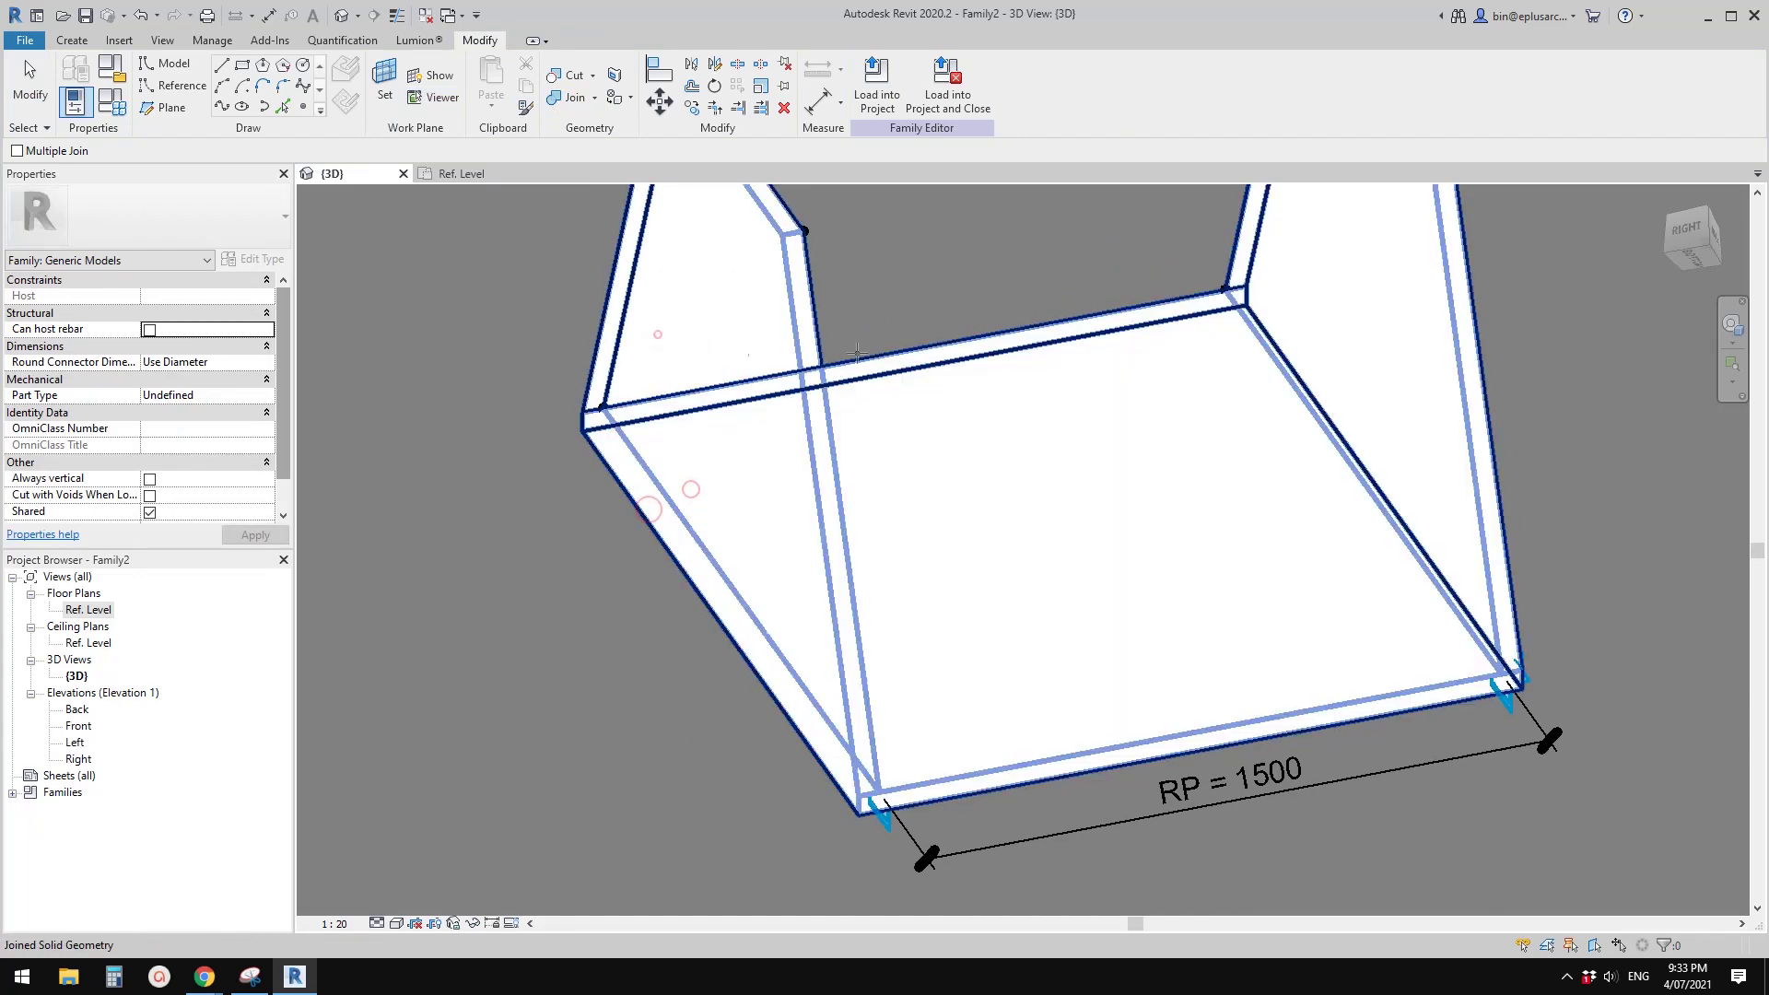
key("Escape")
Examine the joined bridge segment from several angles in the 3D view
scroll(811, 481, "down", 4)
middle_click_drag(880, 493, 1143, 502, "shift")
middle_click_drag(1073, 358, 893, 647)
scroll(1062, 561, "up", 1)
middle_click_drag(1109, 582, 774, 471, "shift")
middle_click_drag(1410, 622, 1094, 708, "shift")
scroll(1093, 707, "up", 1)
middle_click_drag(1055, 664, 1025, 654)
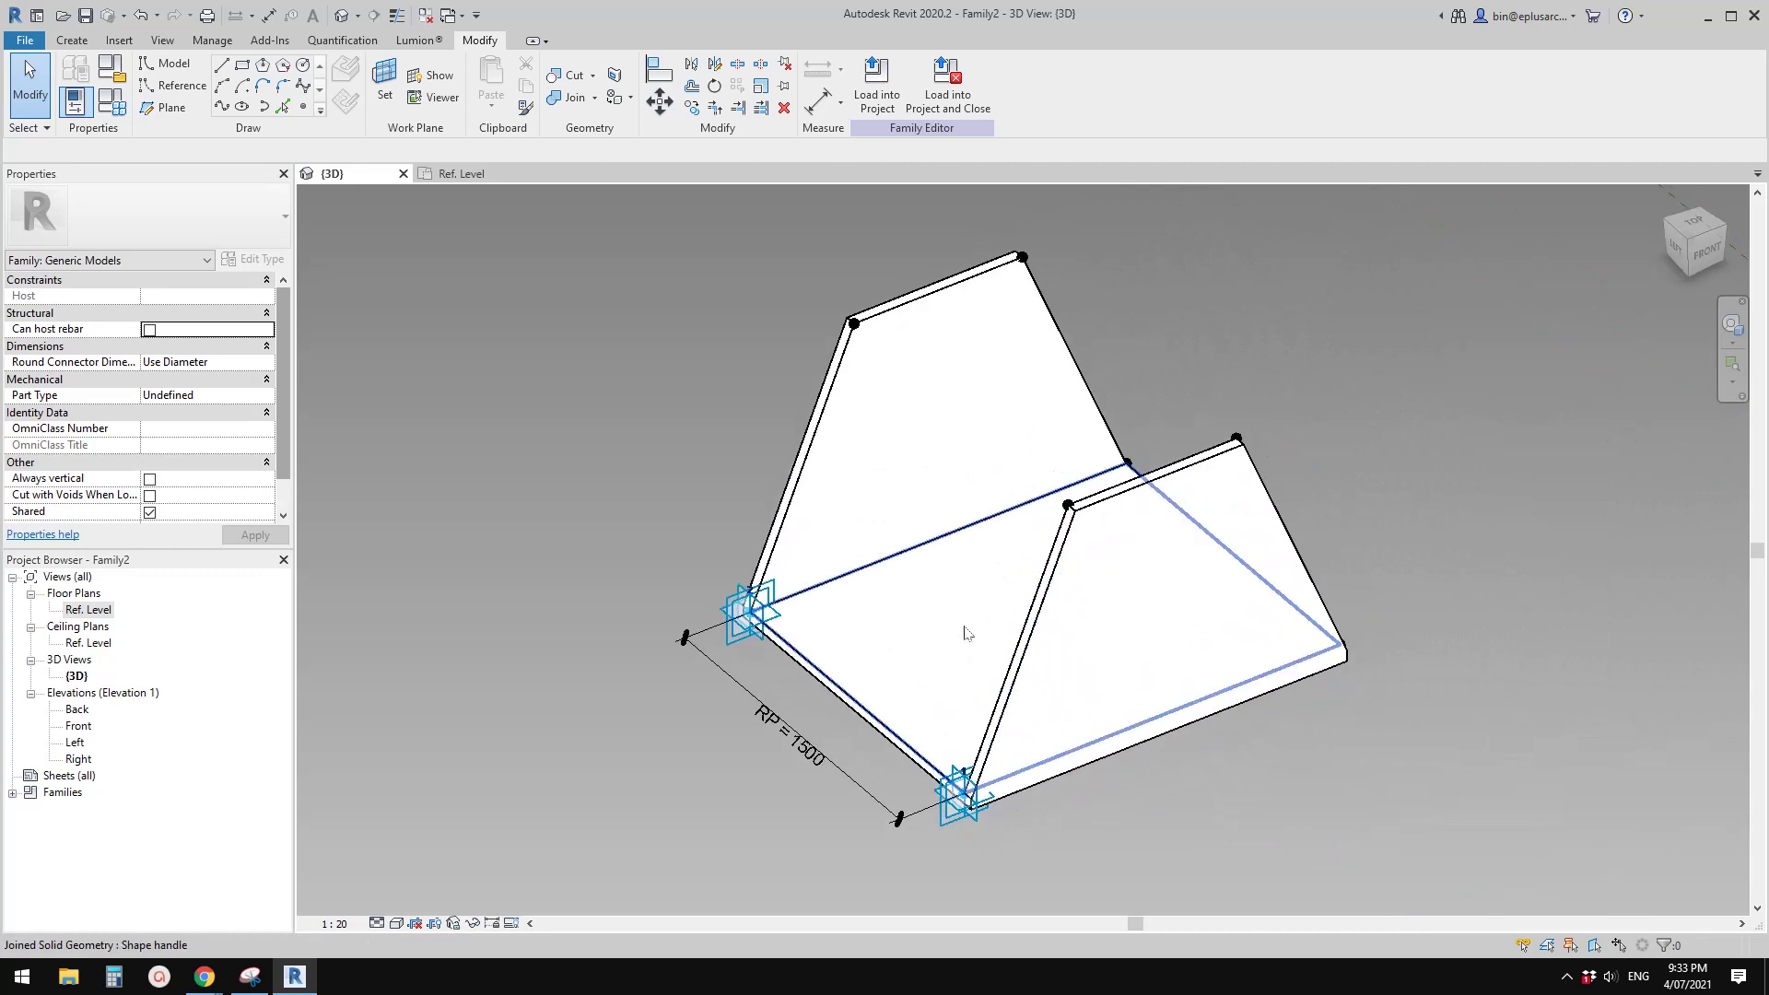
middle_click_drag(624, 466, 397, 322, "shift")
Flex the family's angle parameter A by applying 20° and 0° in turn
left_click(126, 109)
left_click_drag(443, 138, 324, 108)
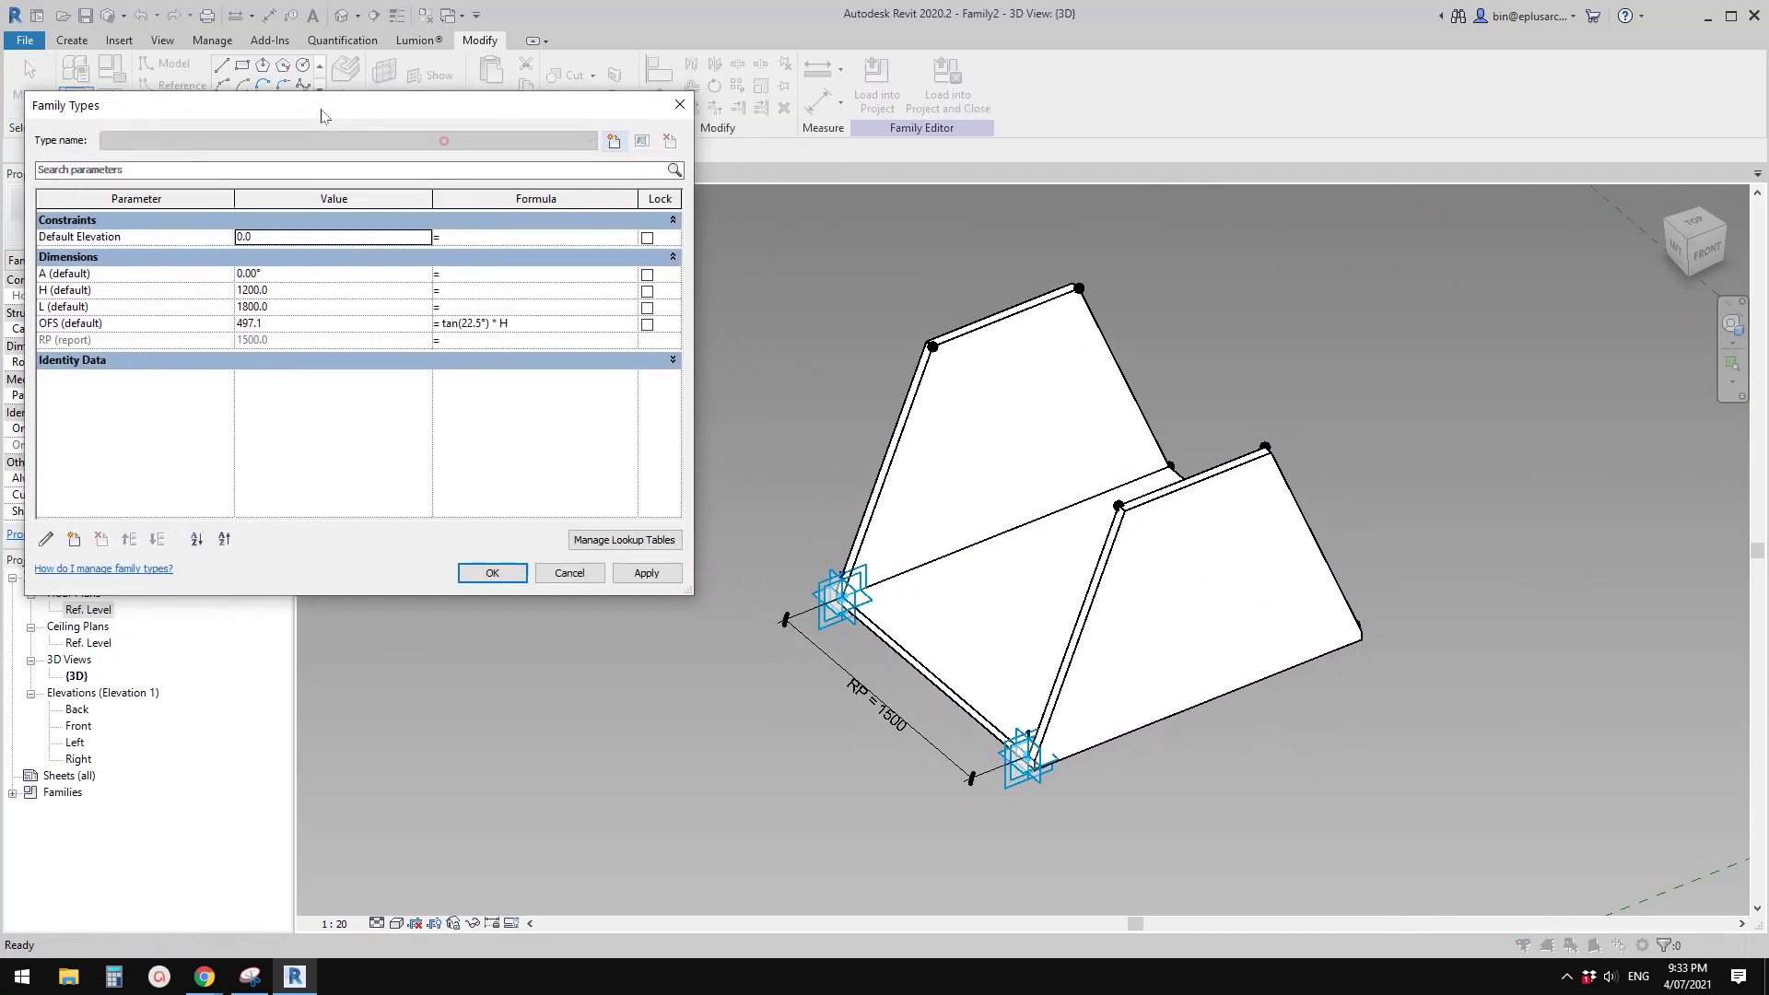
left_click(308, 273)
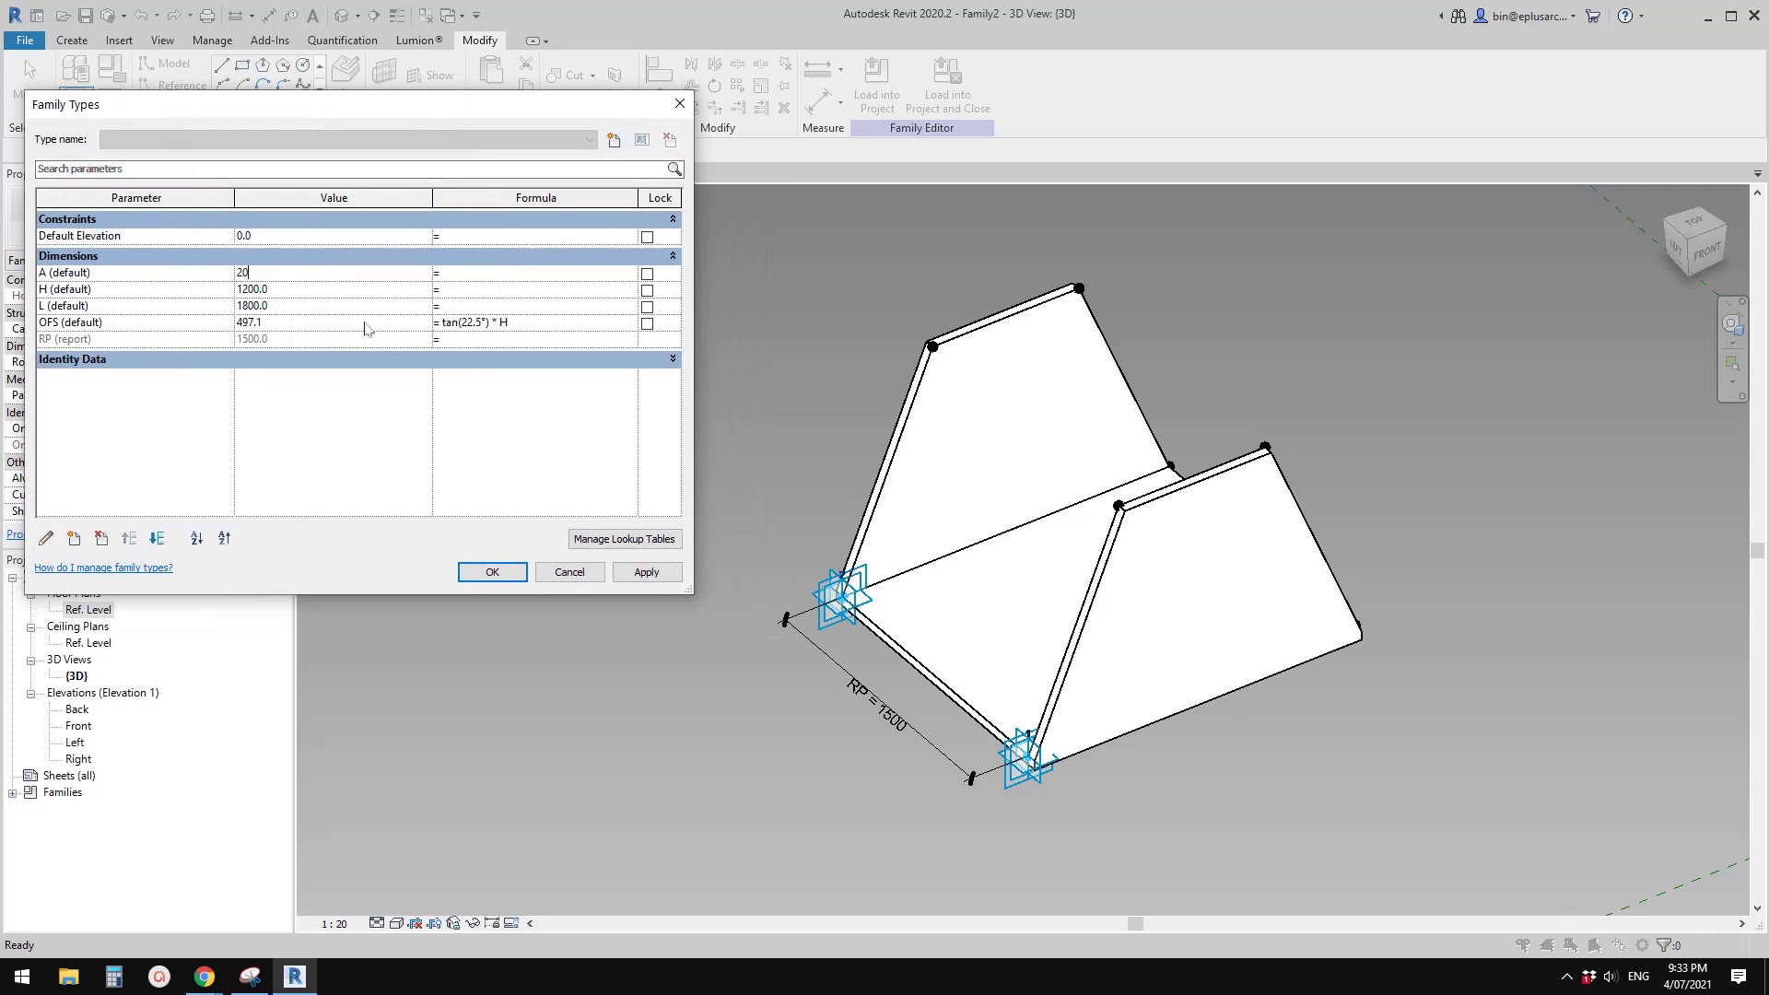
left_click(637, 577)
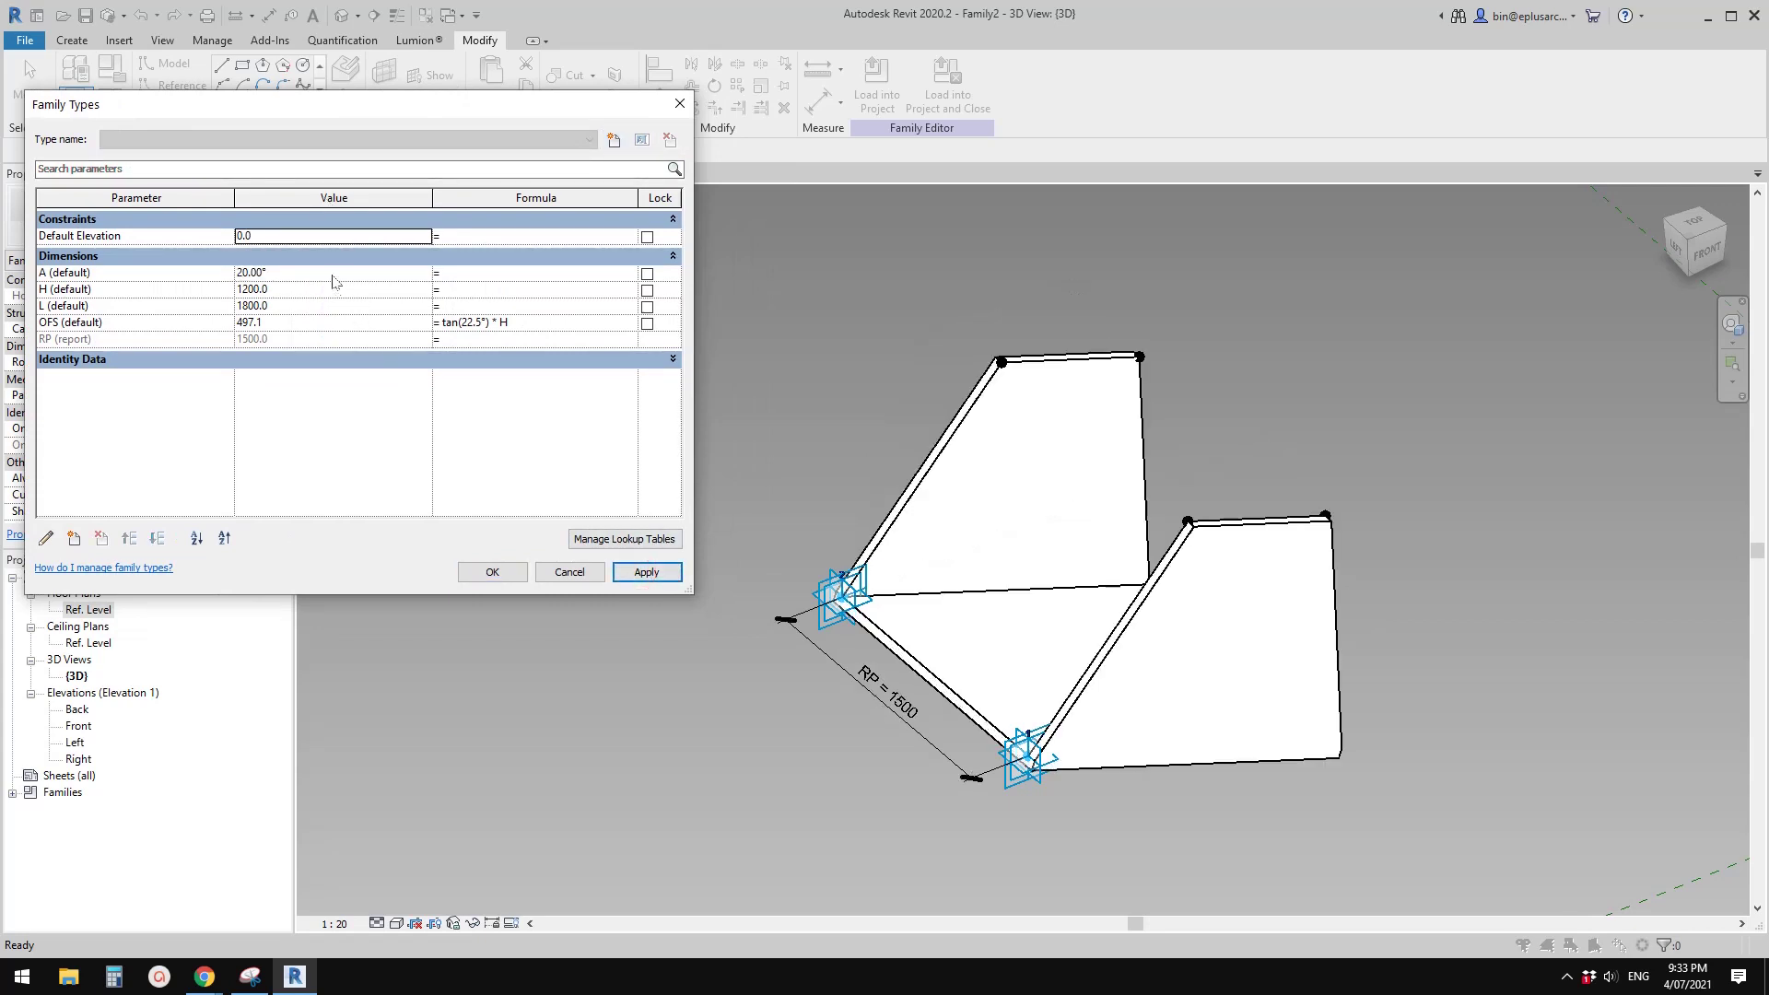
left_click(643, 573)
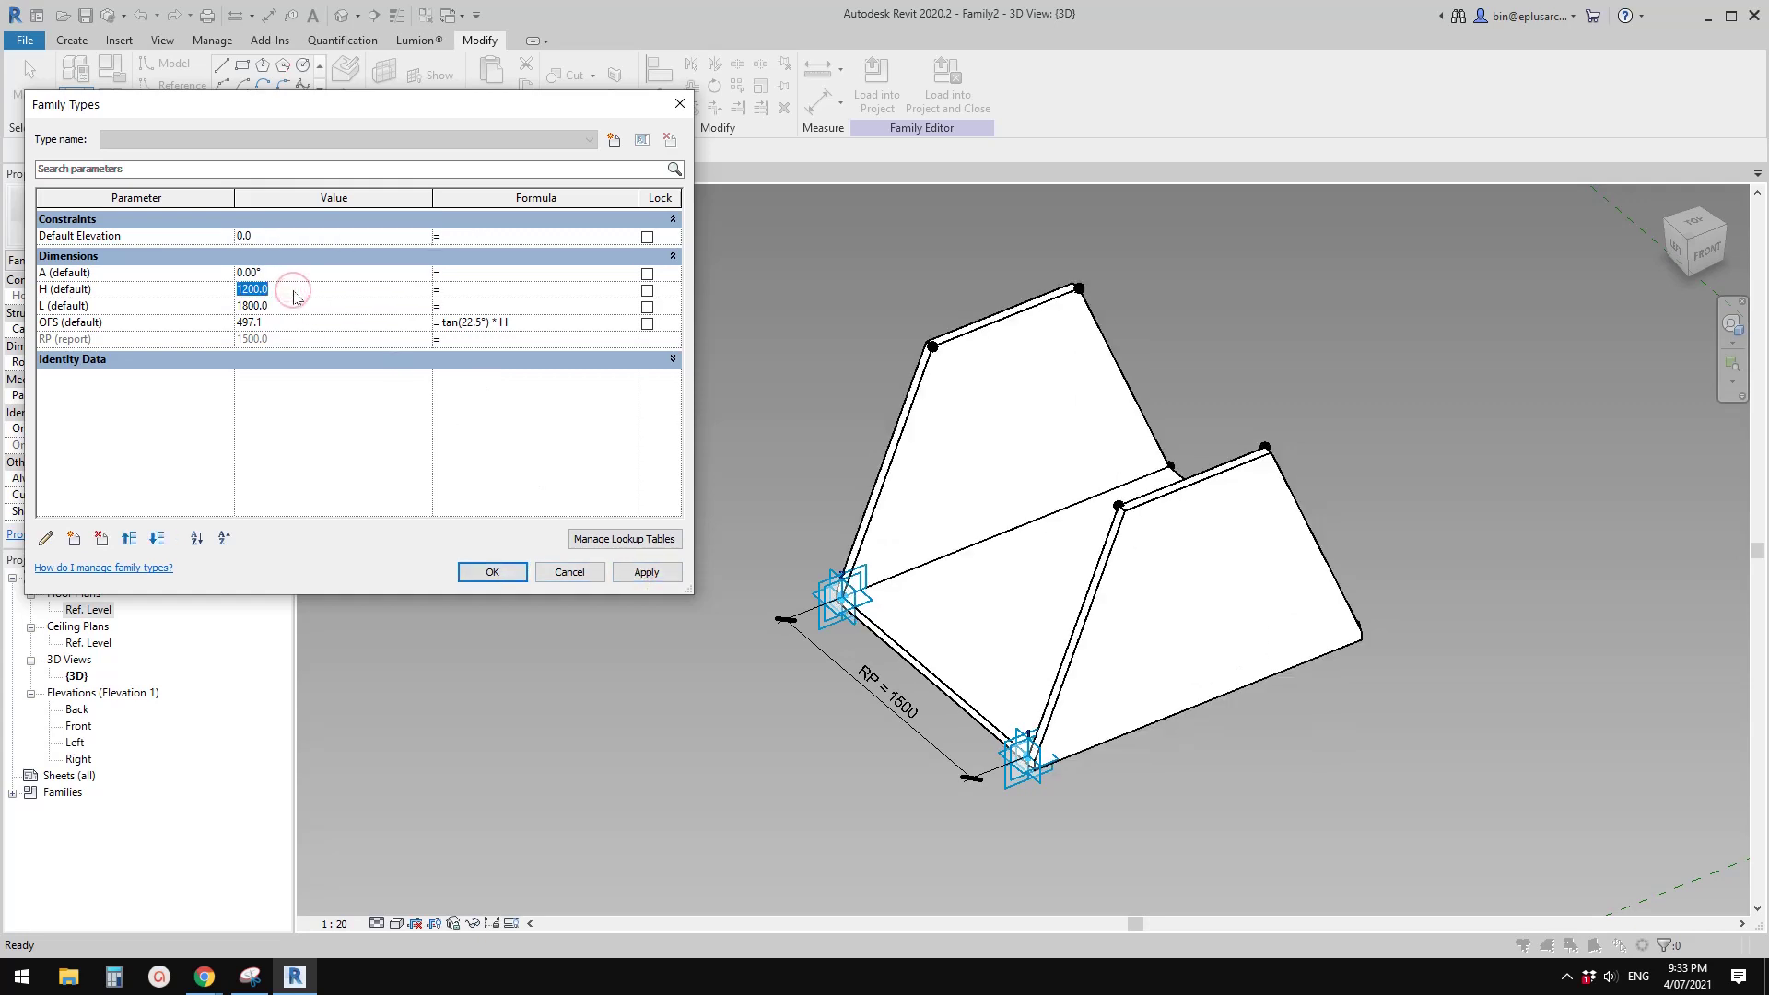
Apply 1000 to the family's height H and 1500 to its length L, and accept the family type values
left_click(650, 574)
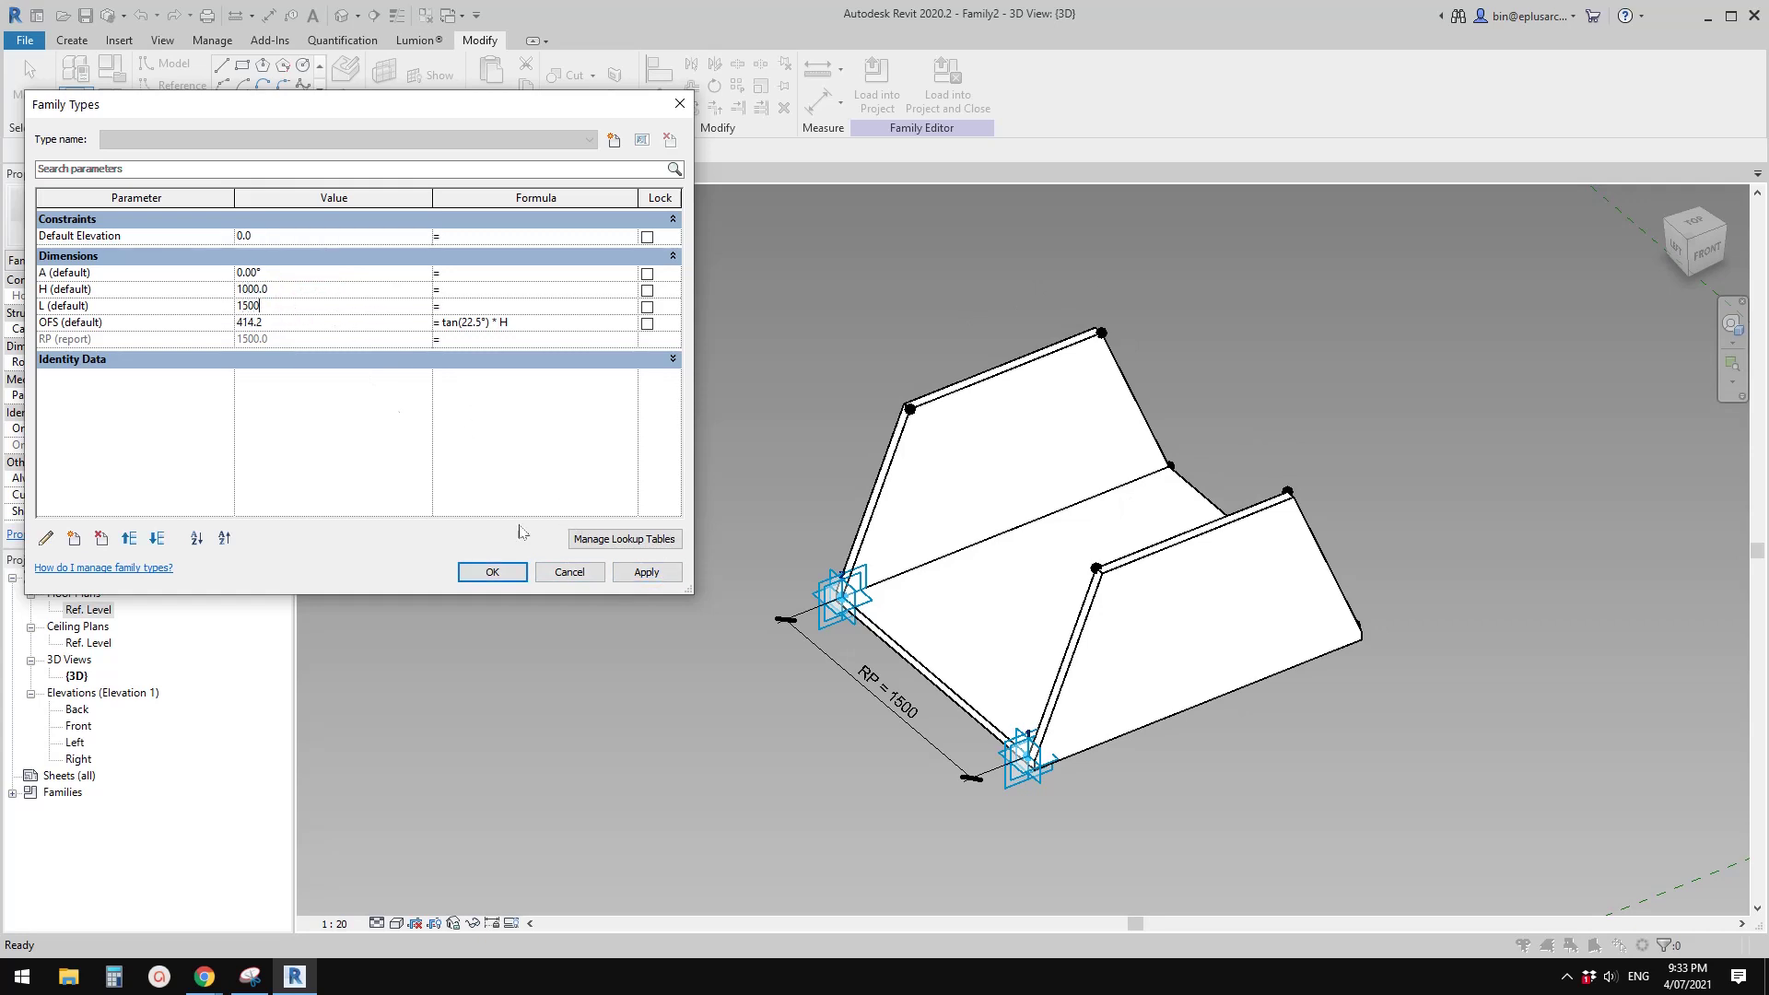
left_click(647, 573)
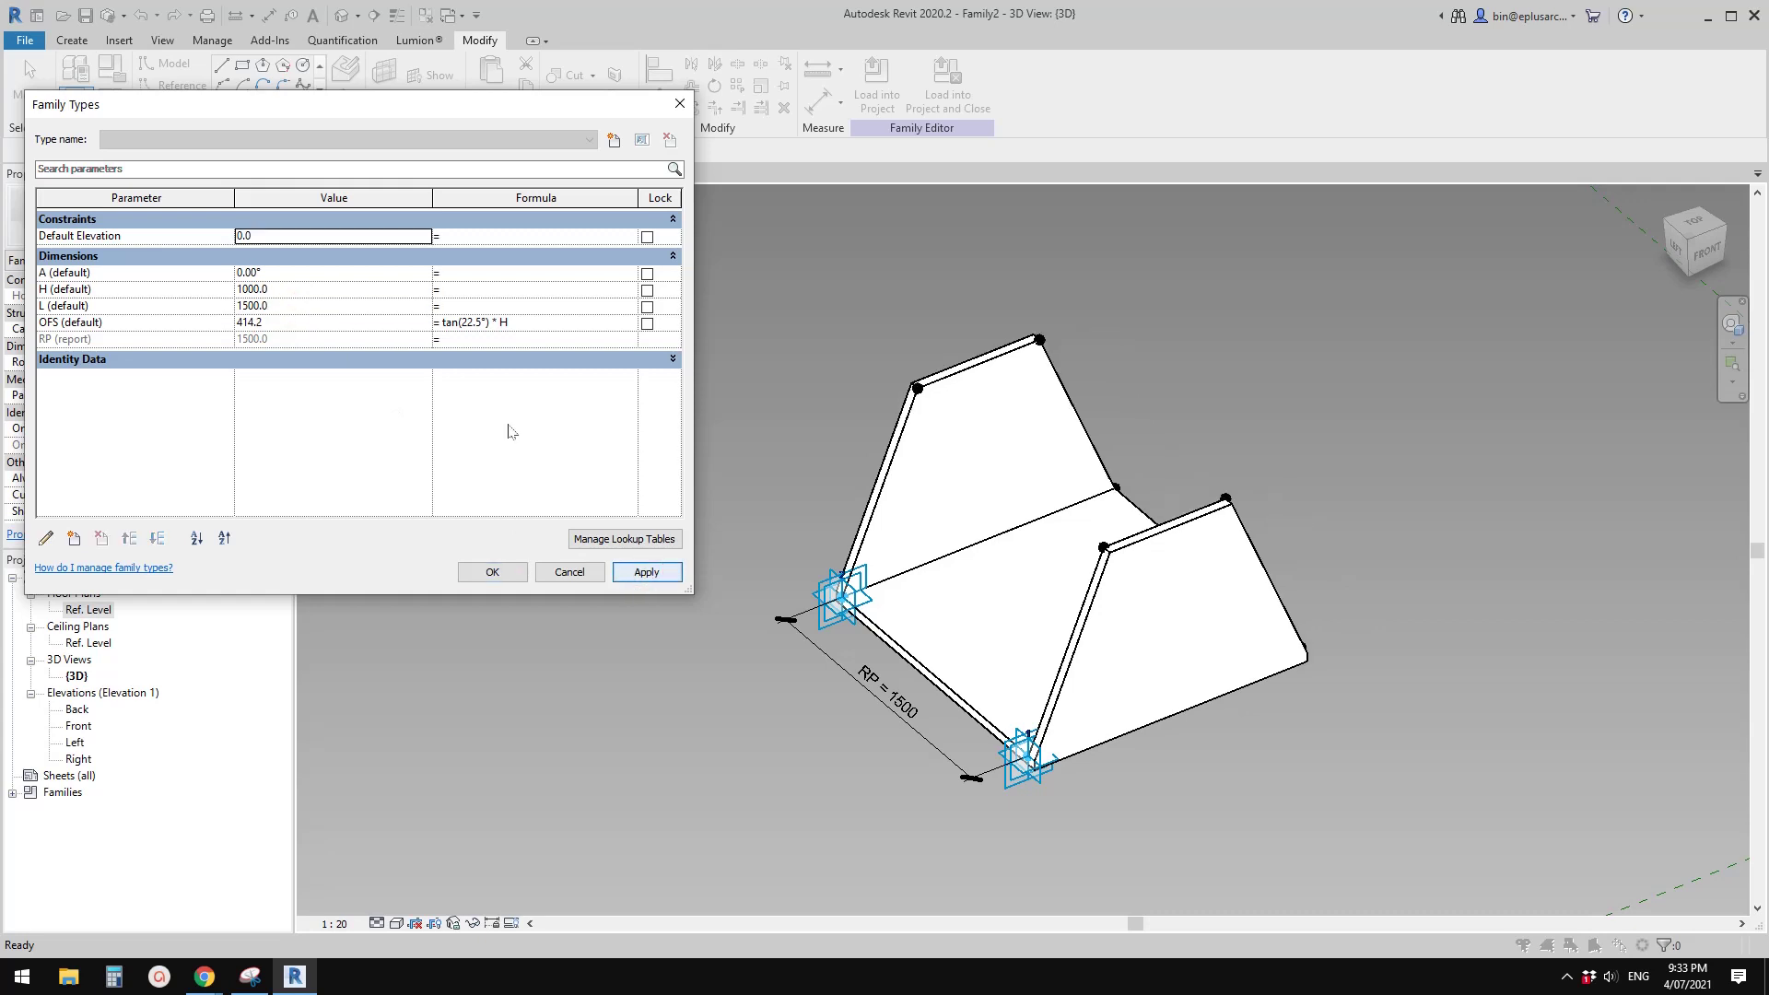
left_click(493, 572)
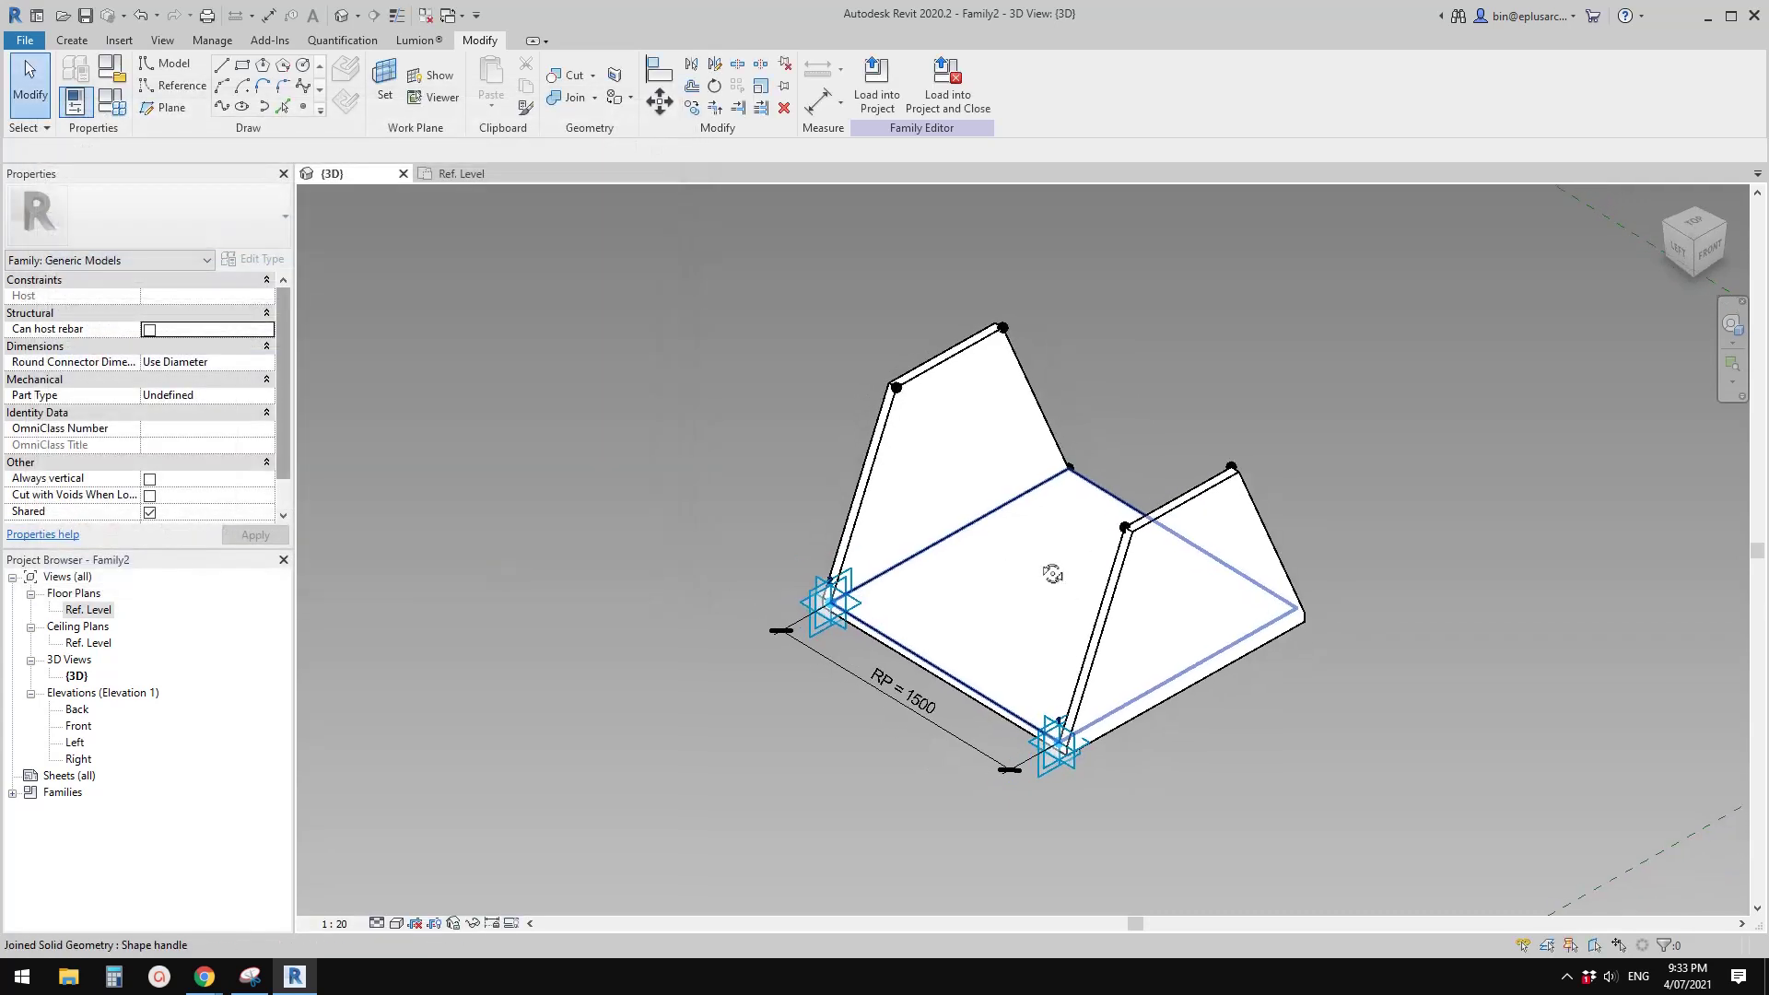
Switch to Chrome to view the Rolling Bridge search results as reference, and return to the Revit family
scroll(1108, 608, "up", 2)
middle_click_drag(1107, 608, 1057, 588, "shift")
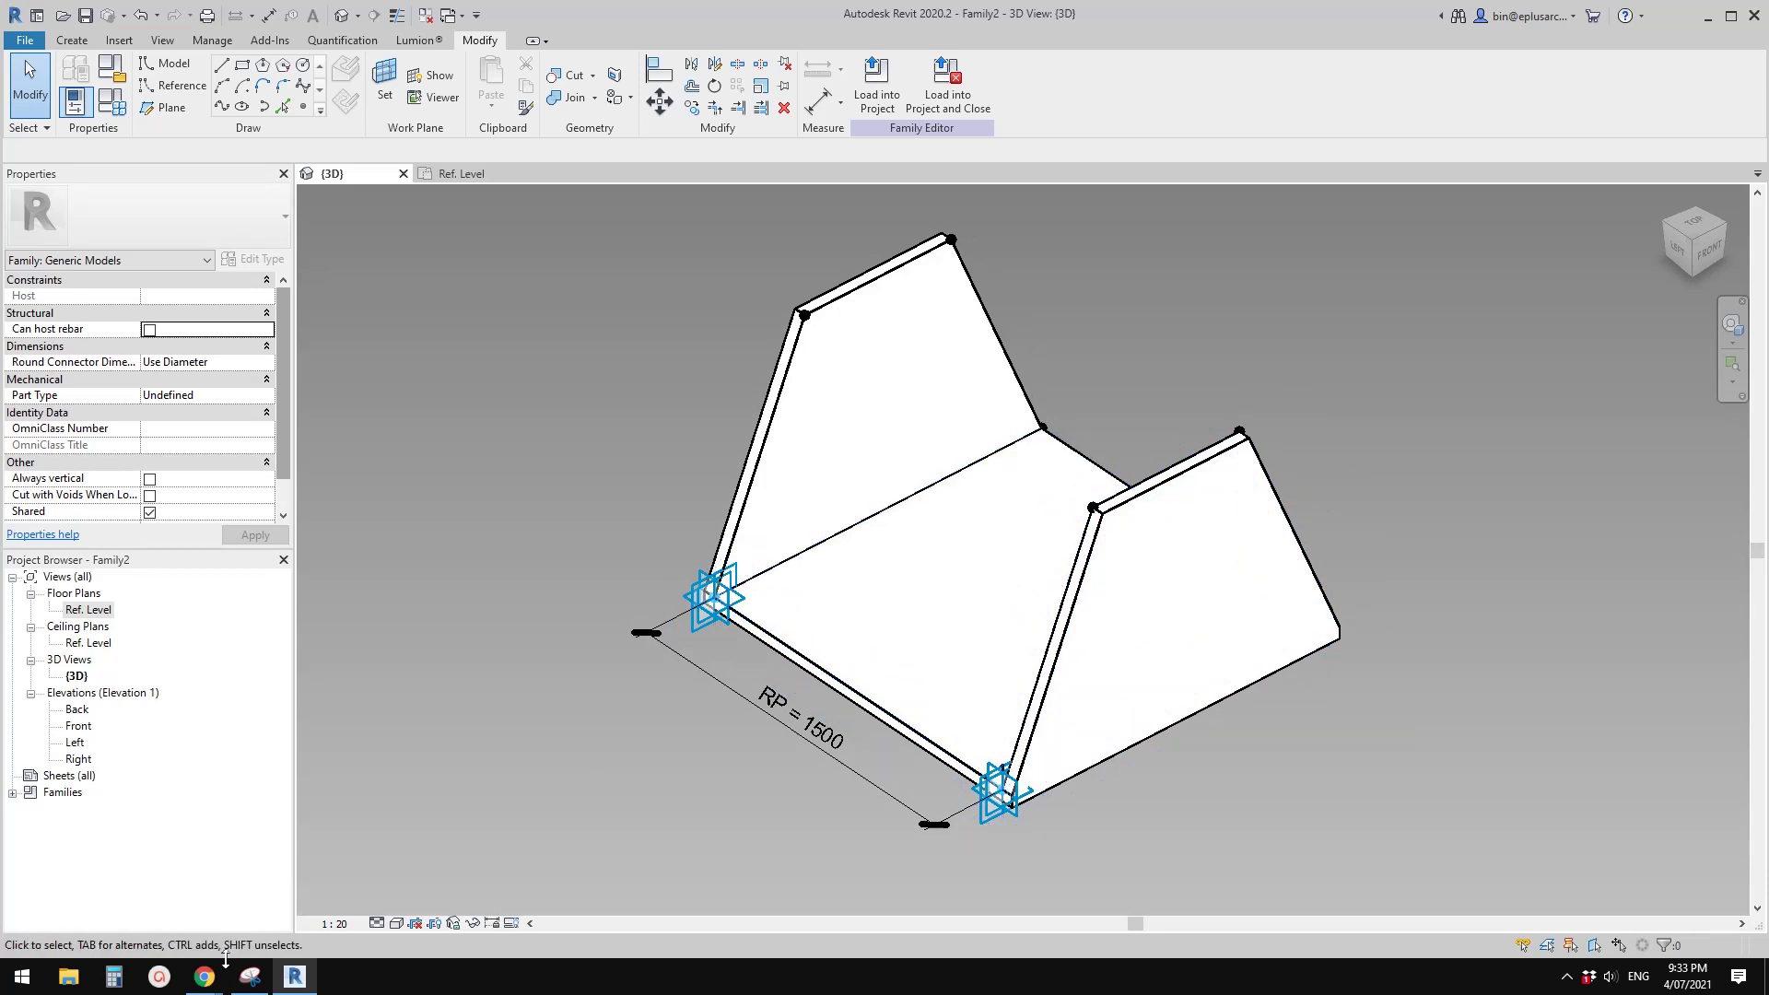
mouse_move(221, 963)
left_click(256, 895)
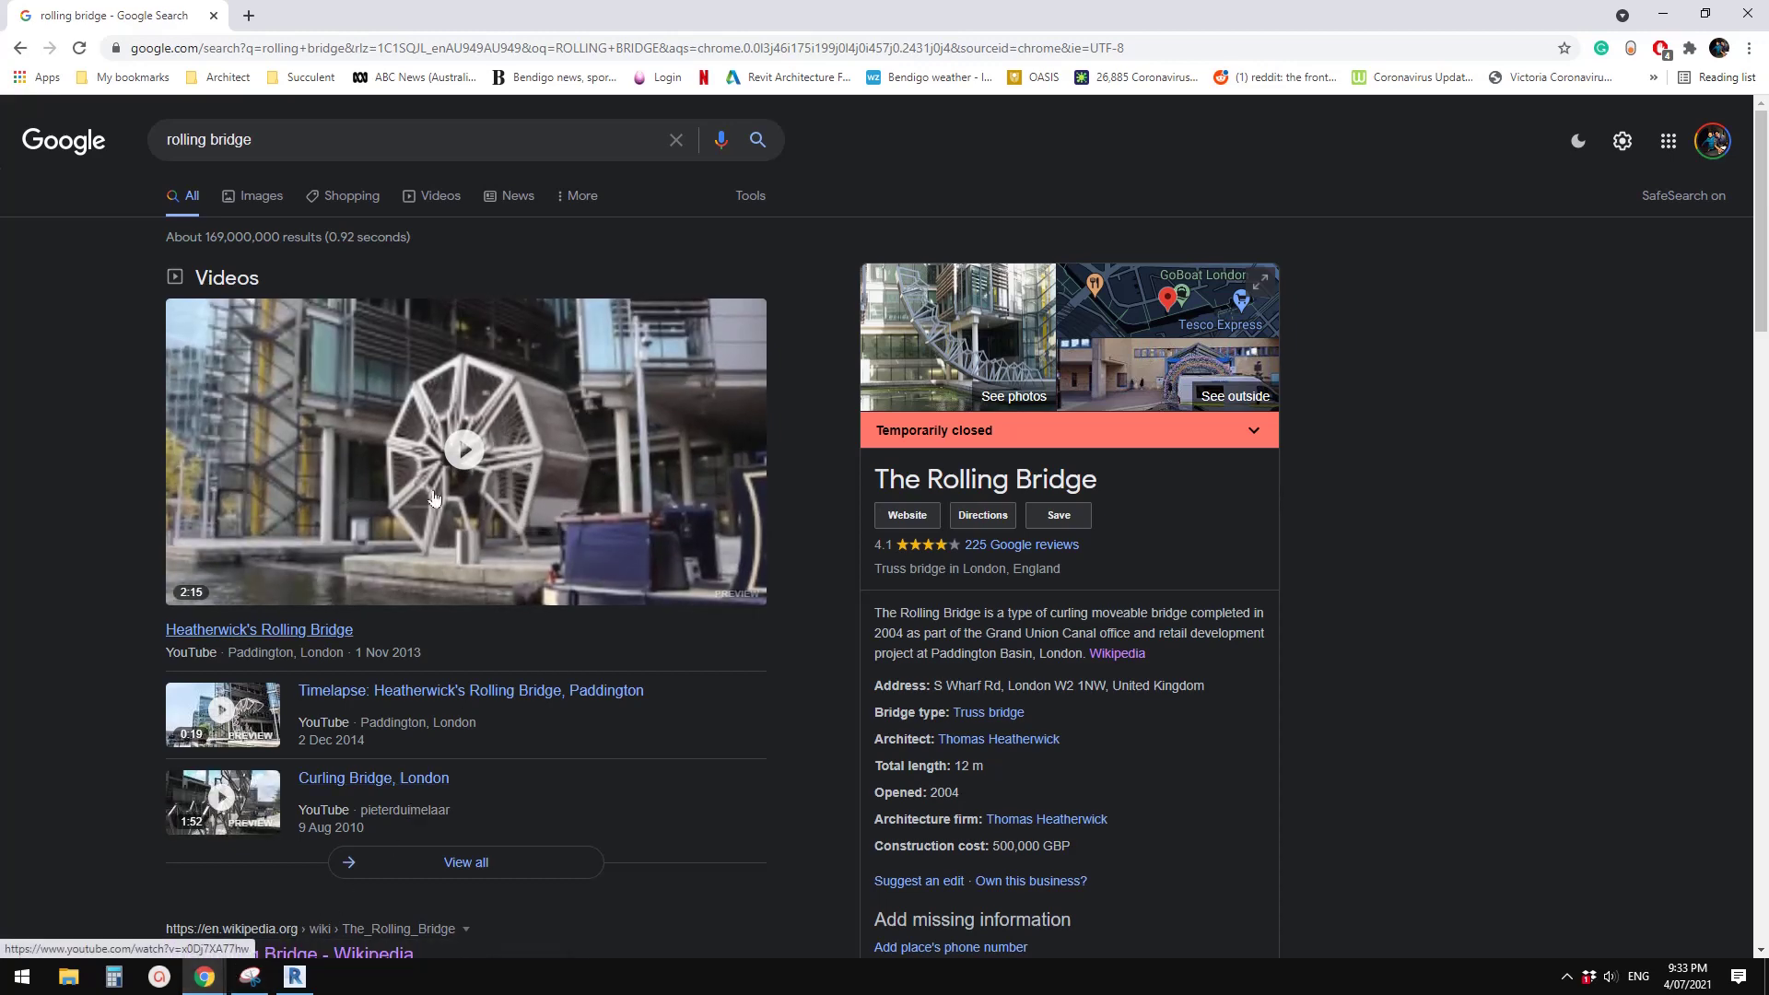
left_click(295, 976)
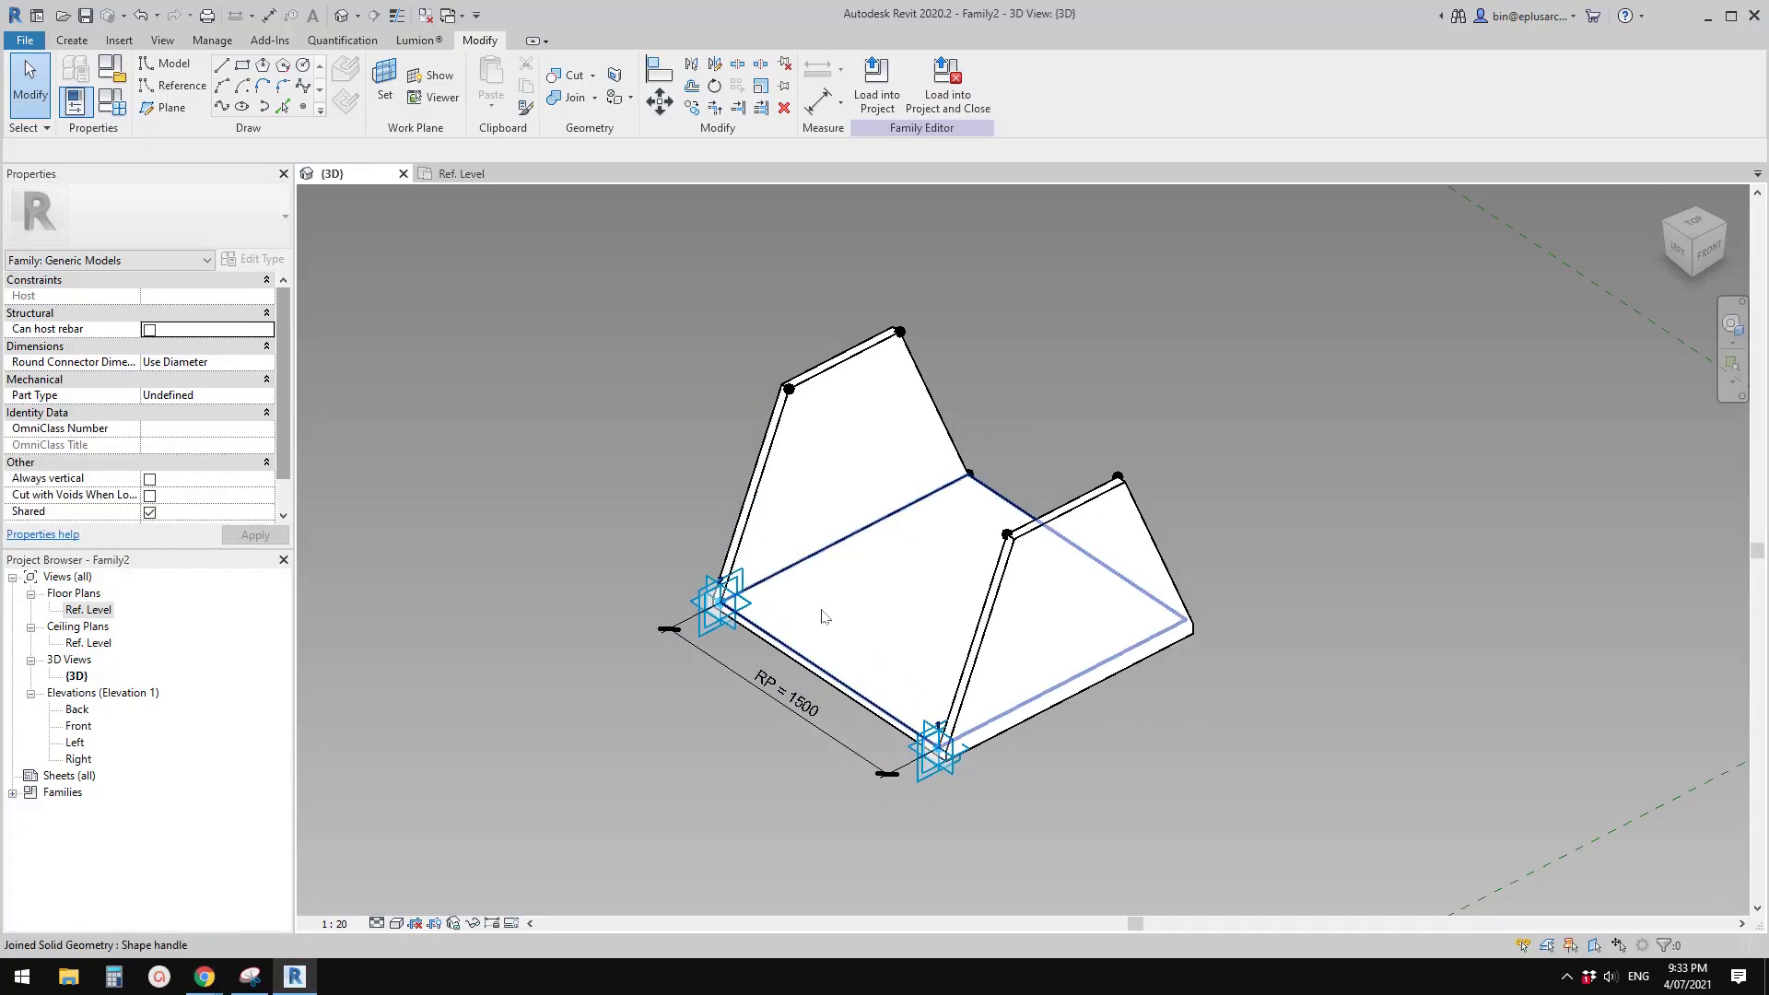
scroll(799, 619, "down", 1)
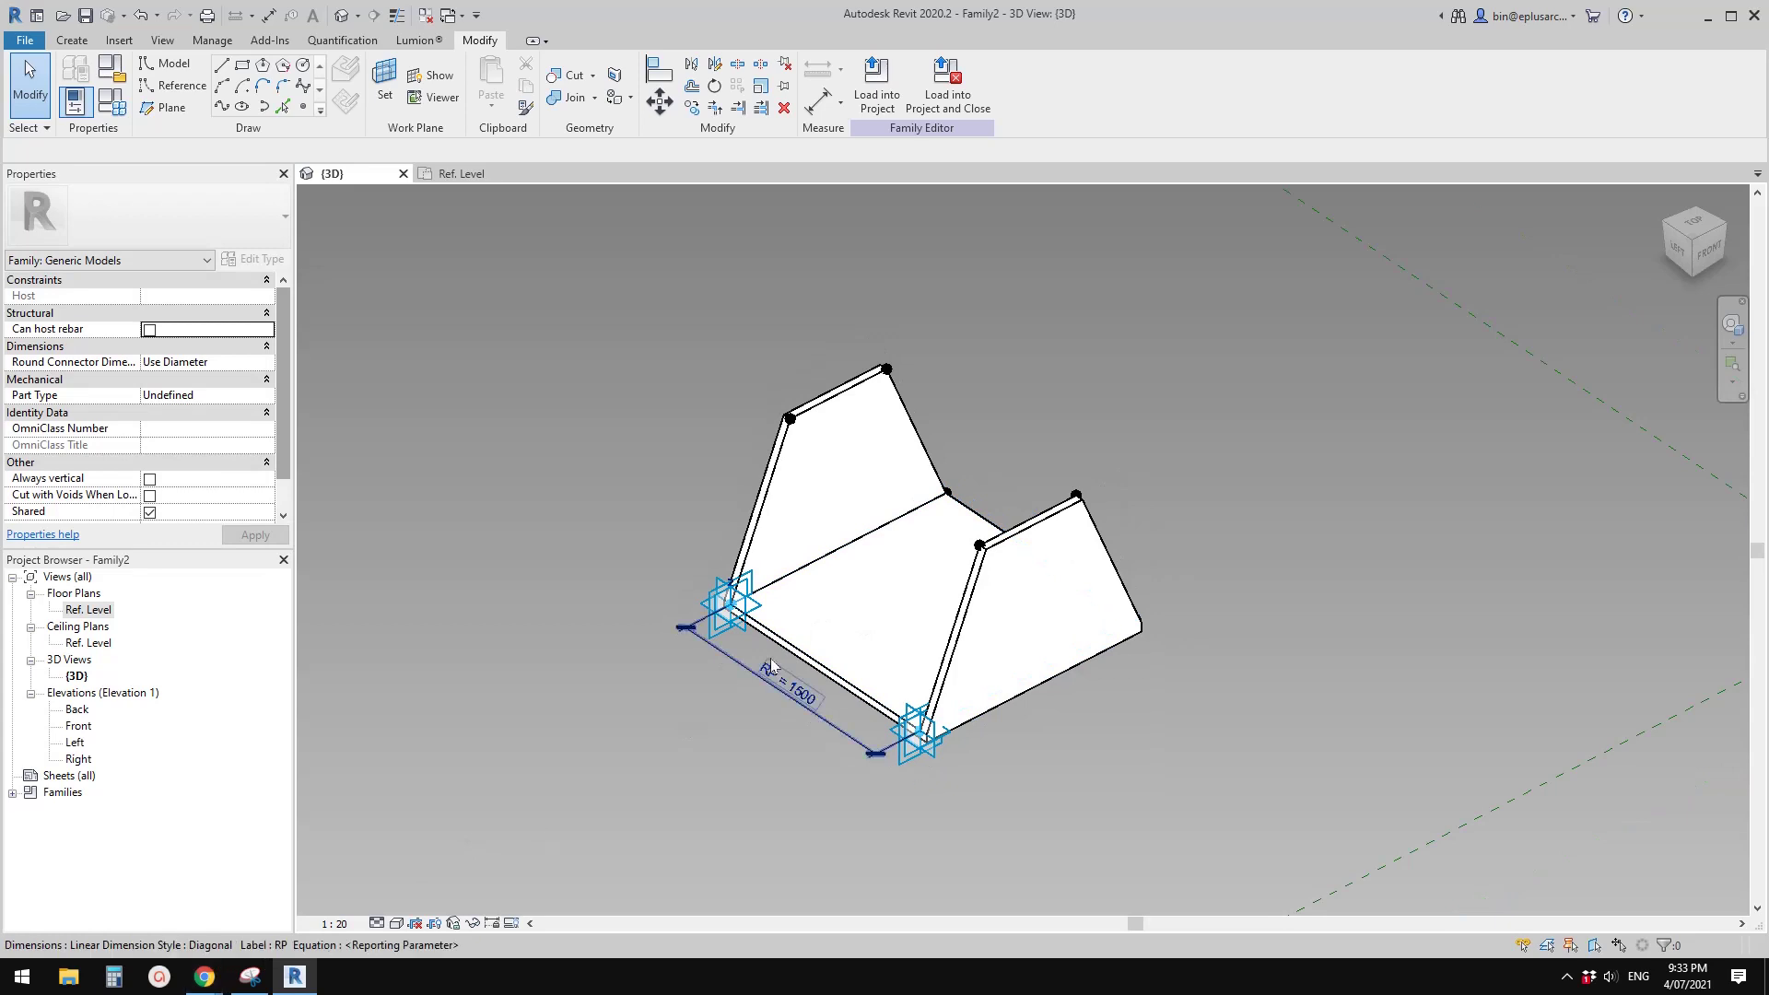
middle_click_drag(811, 668, 913, 635)
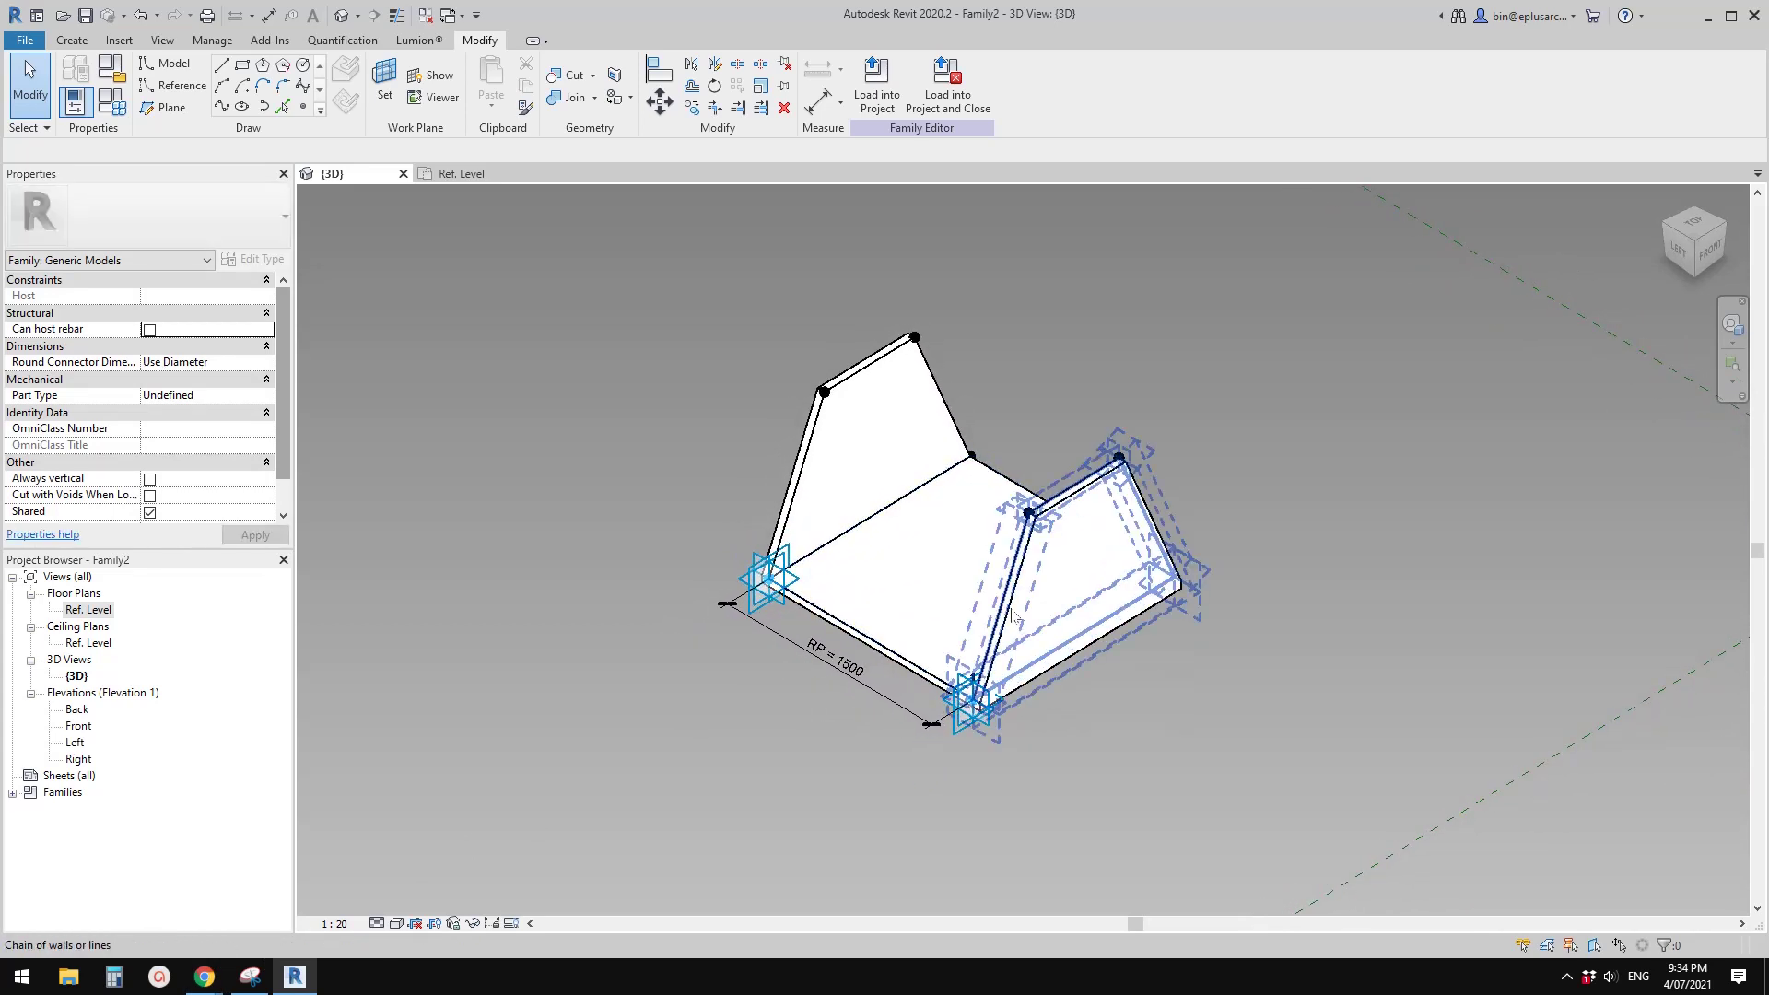
mouse_move(979, 593)
middle_mouse_down("shift")
mouse_move(968, 605)
mouse_move(985, 595)
middle_mouse_up("shift")
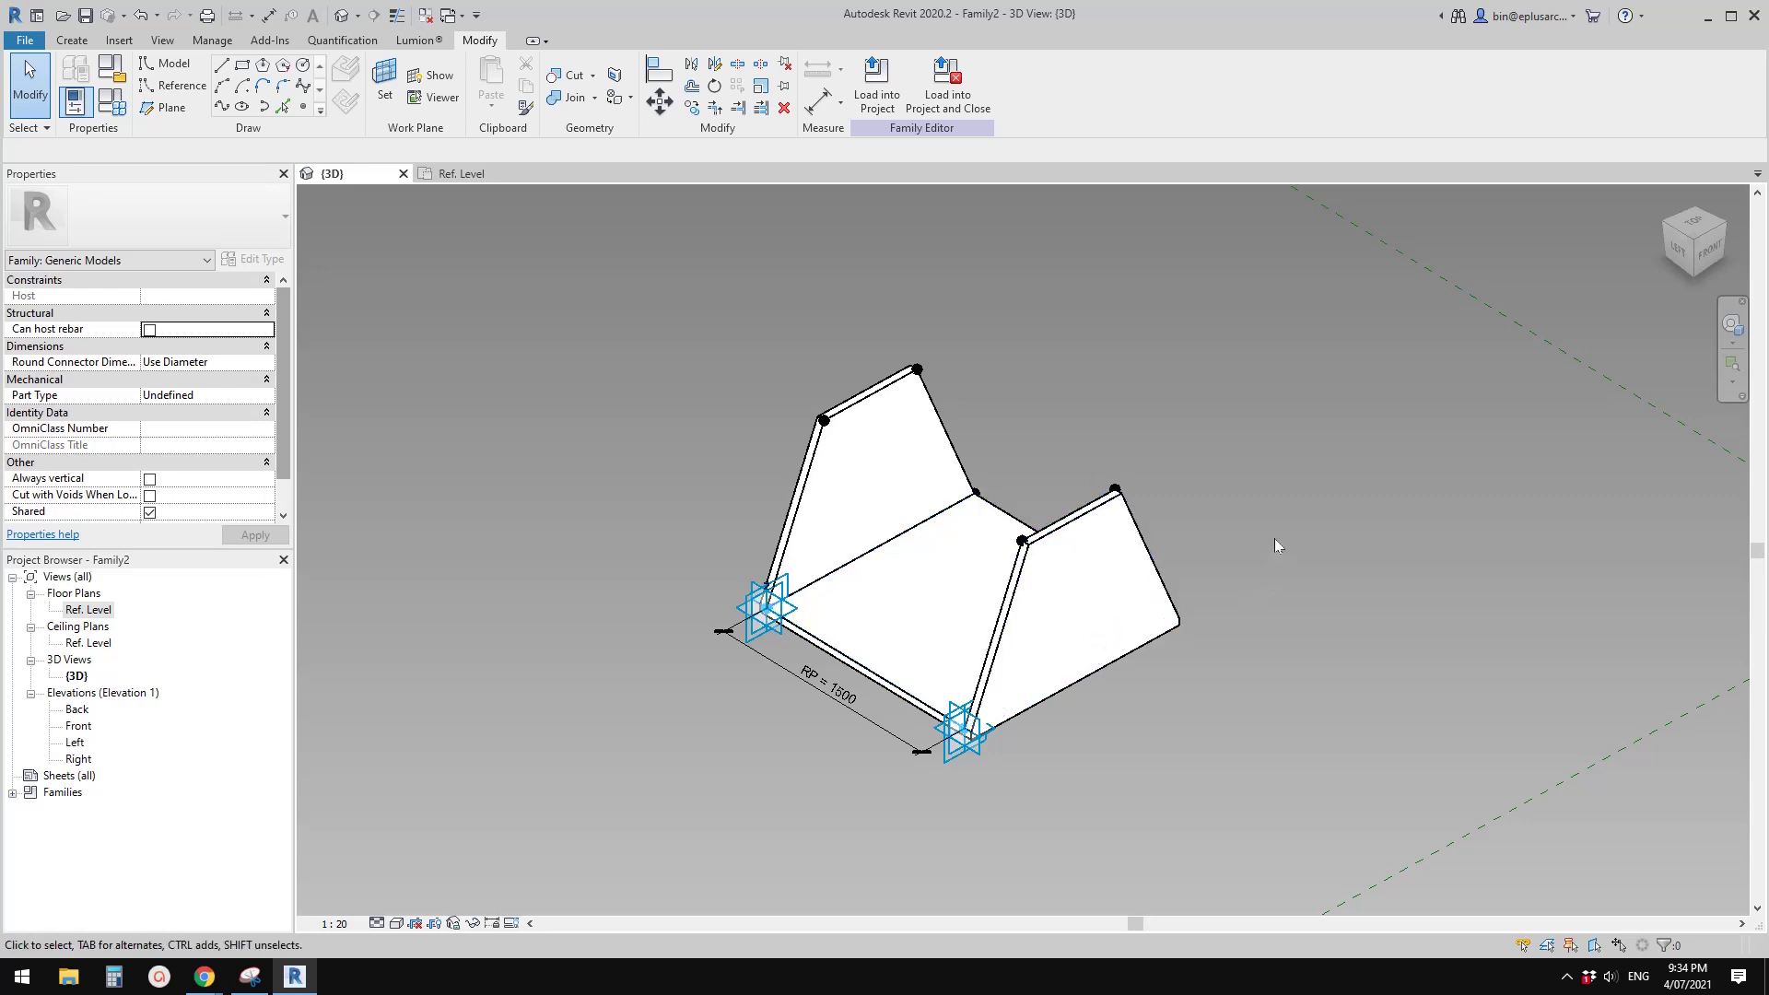
middle_click_drag(1274, 543, 1279, 521)
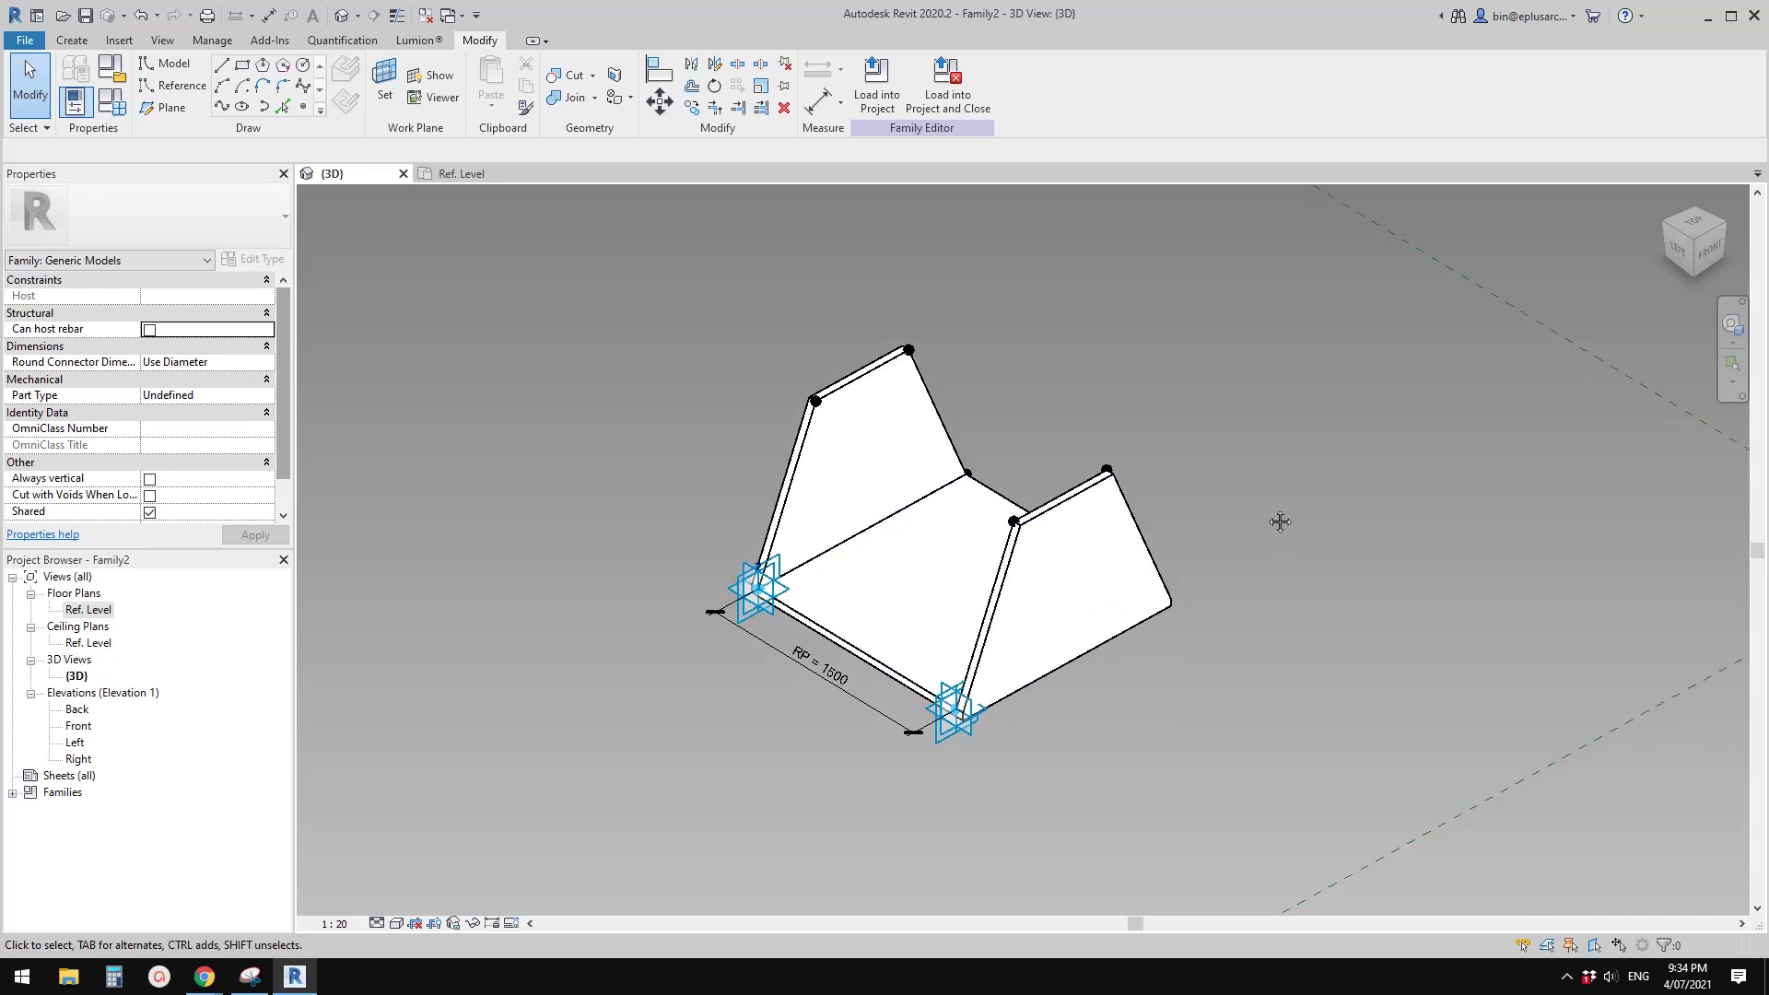